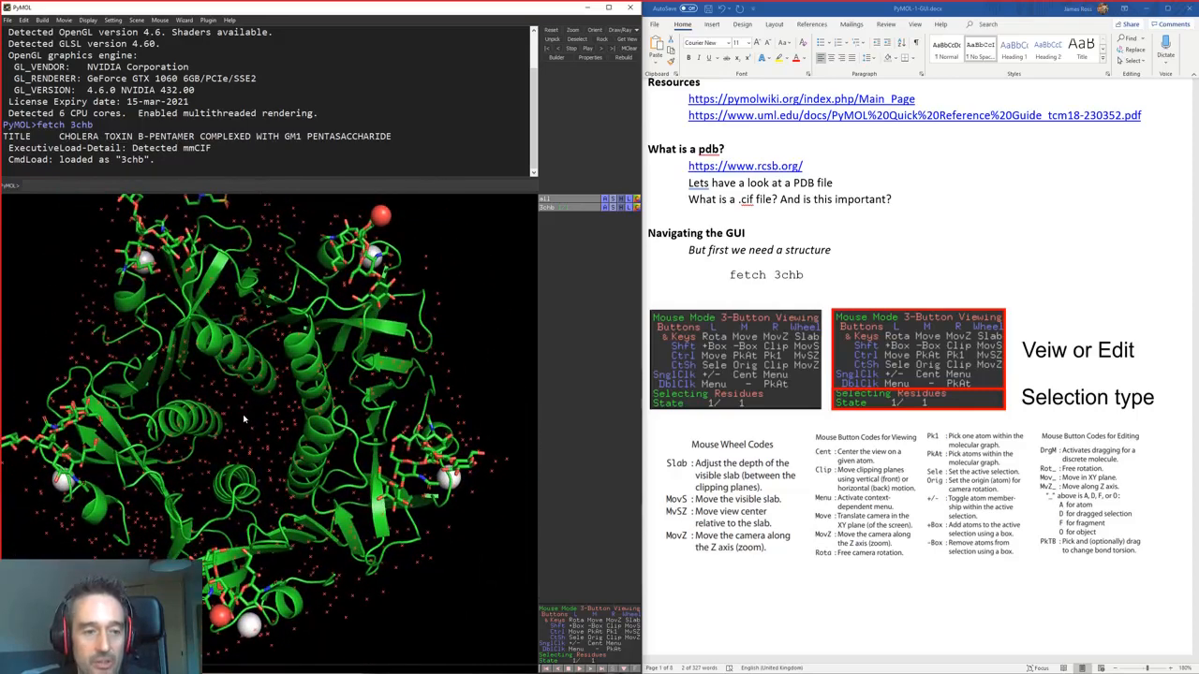
Step: Select a single water molecule, HOH 9685 of chain F, and clear the selection
{"action": "right_click_drag", "start_coordinate": [247, 417], "coordinate": [265, 380]}
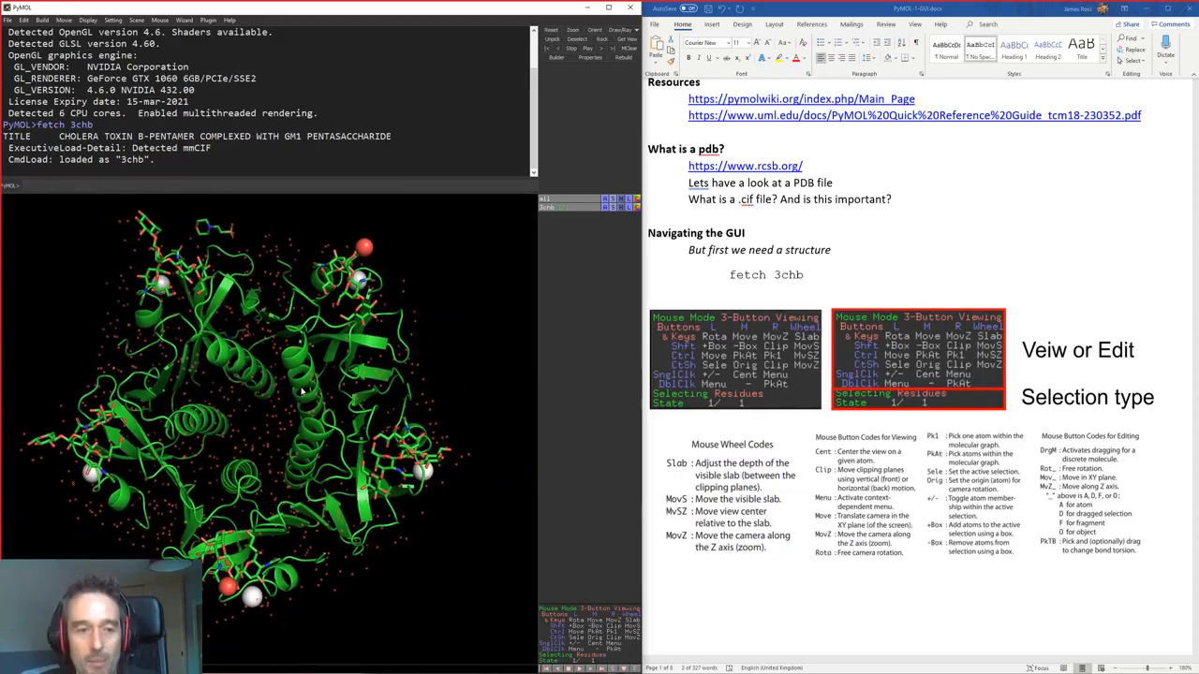
{"action": "left_click", "coordinate": [404, 284]}
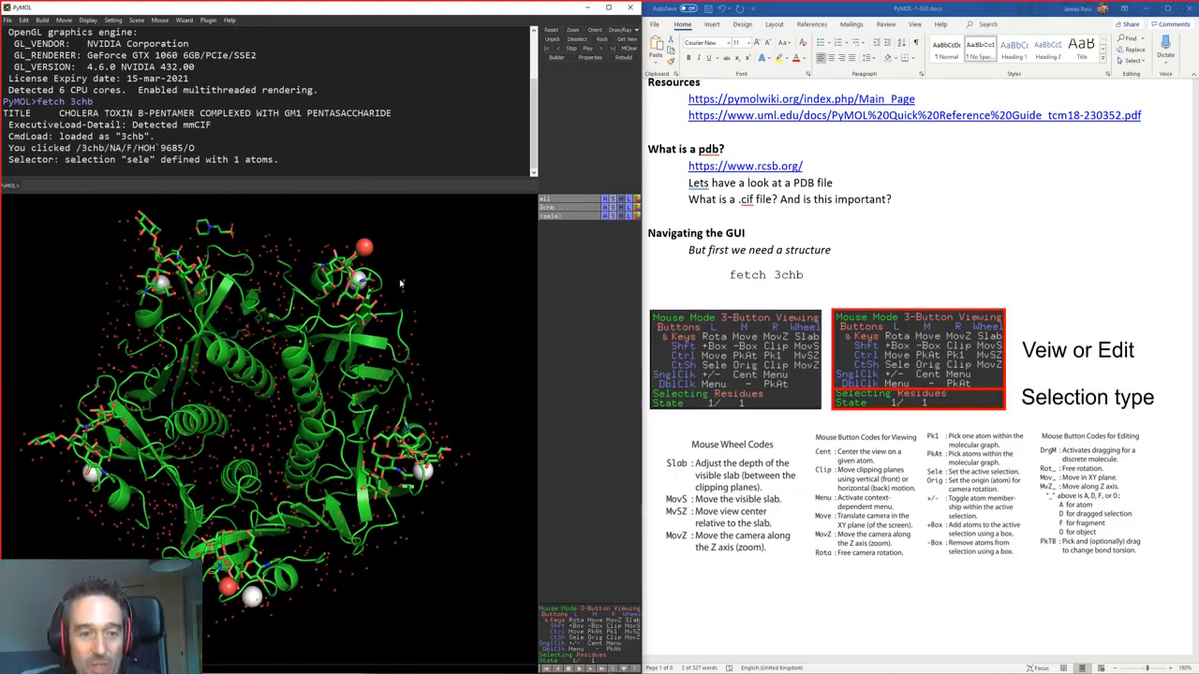
{"action": "right_click_drag", "start_coordinate": [410, 275], "coordinate": [424, 264]}
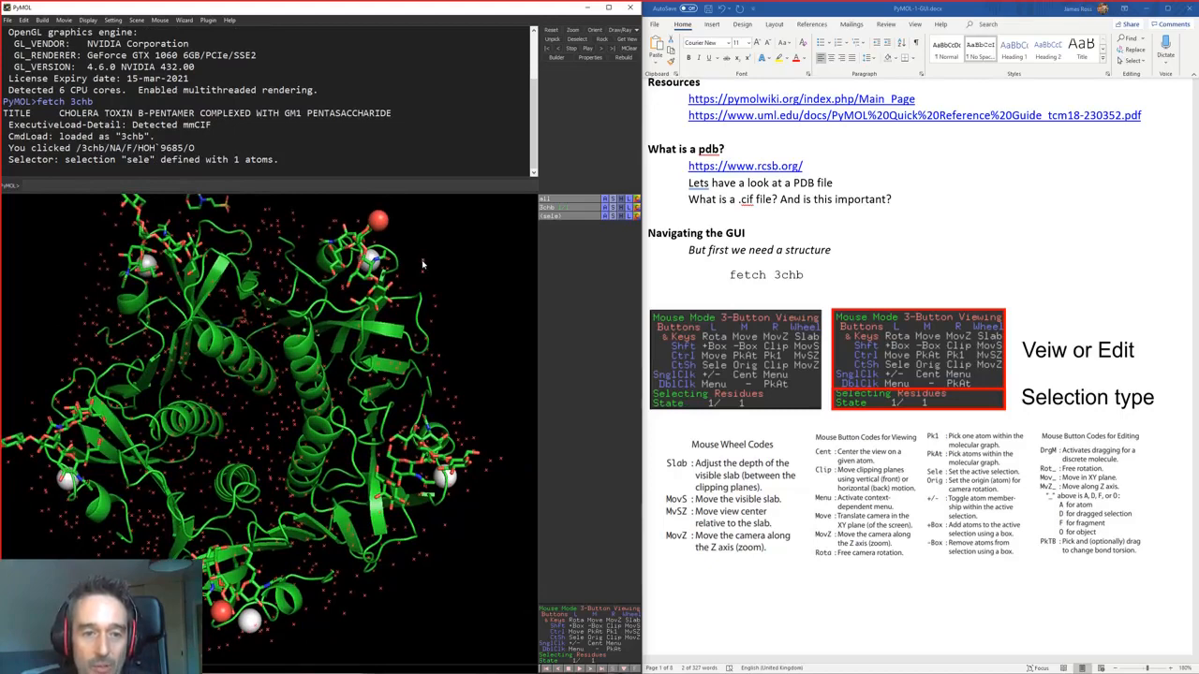
{"action": "right_click", "coordinate": [423, 261]}
{"action": "left_click", "coordinate": [440, 246]}
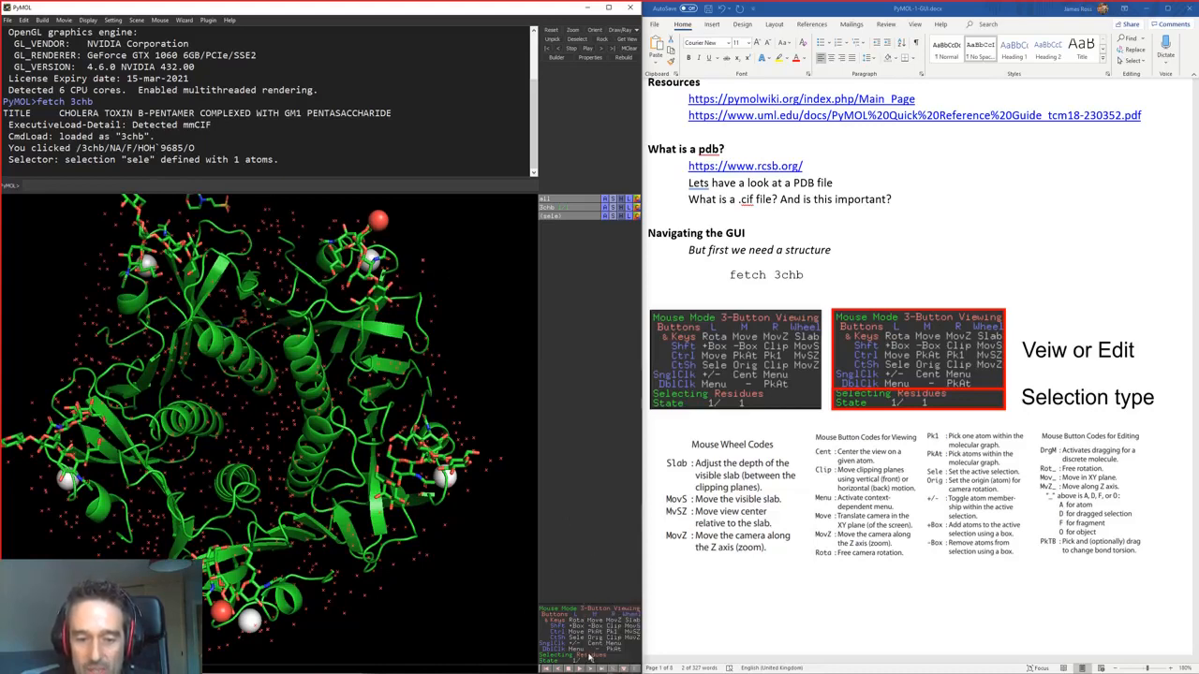
{"action": "left_click", "coordinate": [479, 387]}
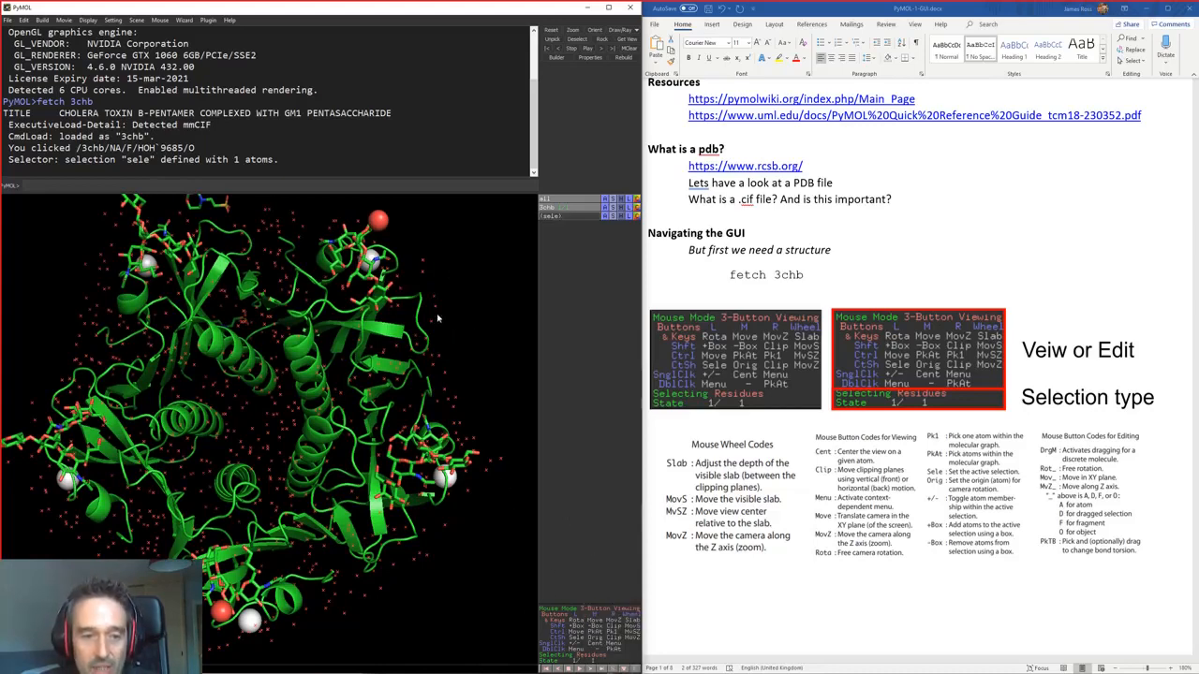
Step: Select residue ALA 95 of chain F, then switch the selection mode to Atoms and select only the alpha carbon of ARG 94
{"action": "left_click", "coordinate": [393, 334]}
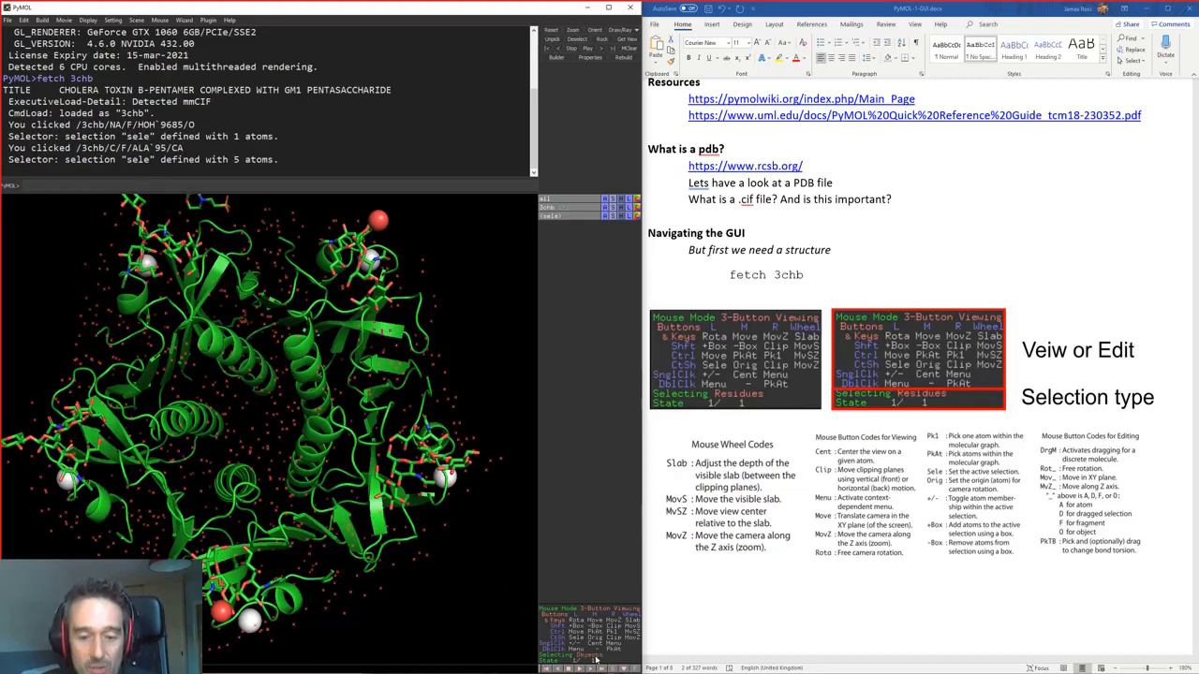
{"action": "left_click", "coordinate": [595, 659]}
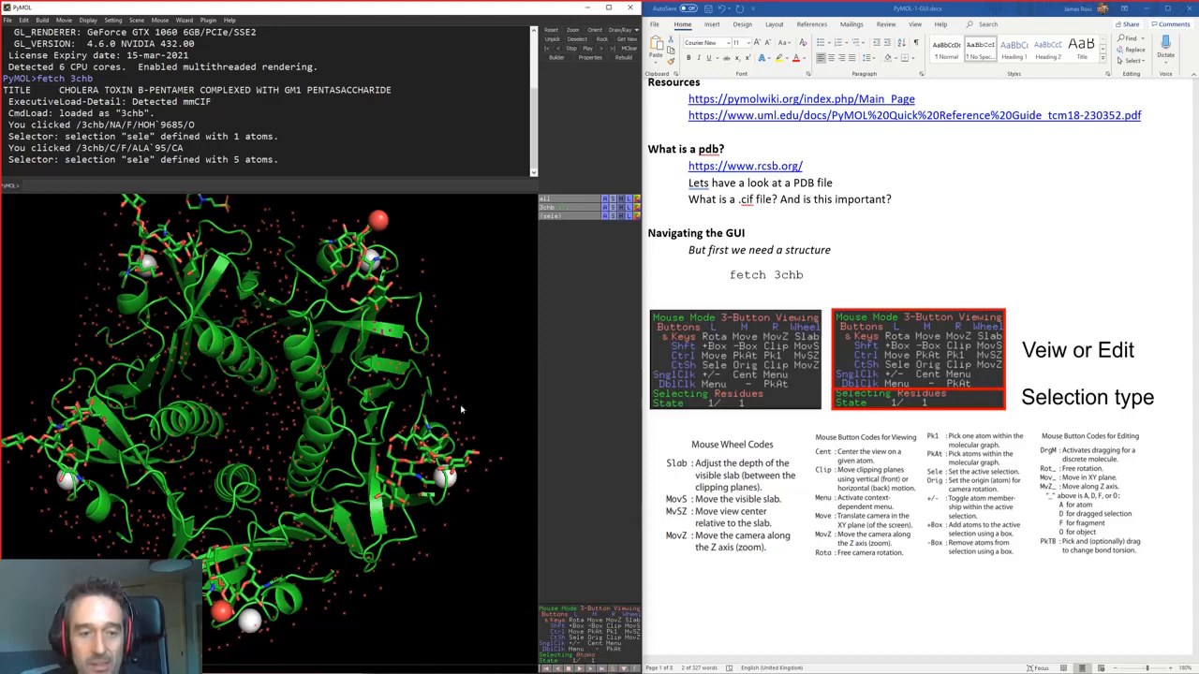
{"action": "left_click", "coordinate": [397, 332]}
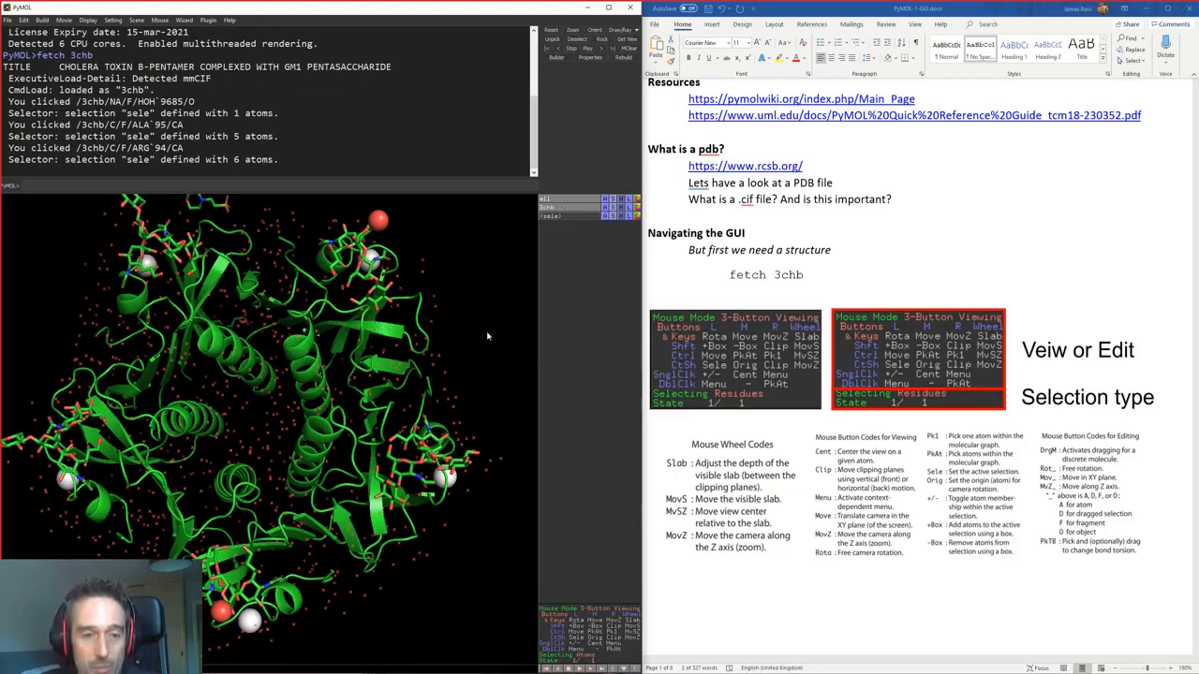
{"action": "left_click", "coordinate": [407, 337]}
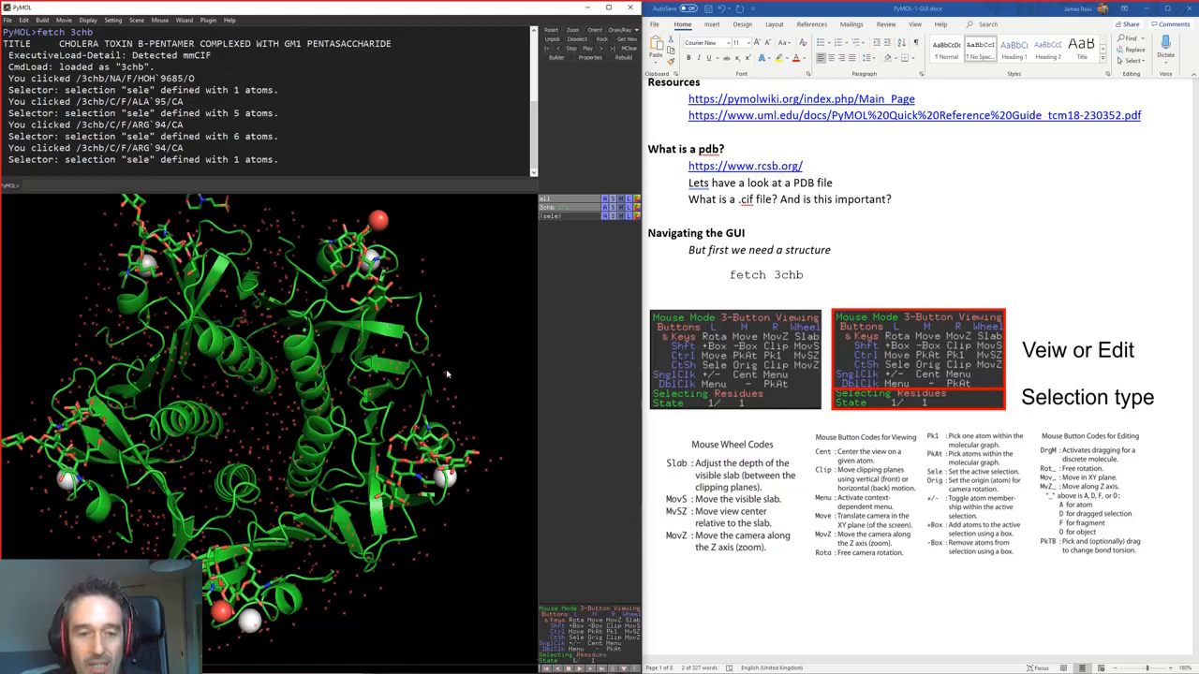
Step: Pick ARG 94 of chain F in Residues mode, then in Chains mode to select its whole chain, and clear the selection
{"action": "left_click", "coordinate": [406, 335]}
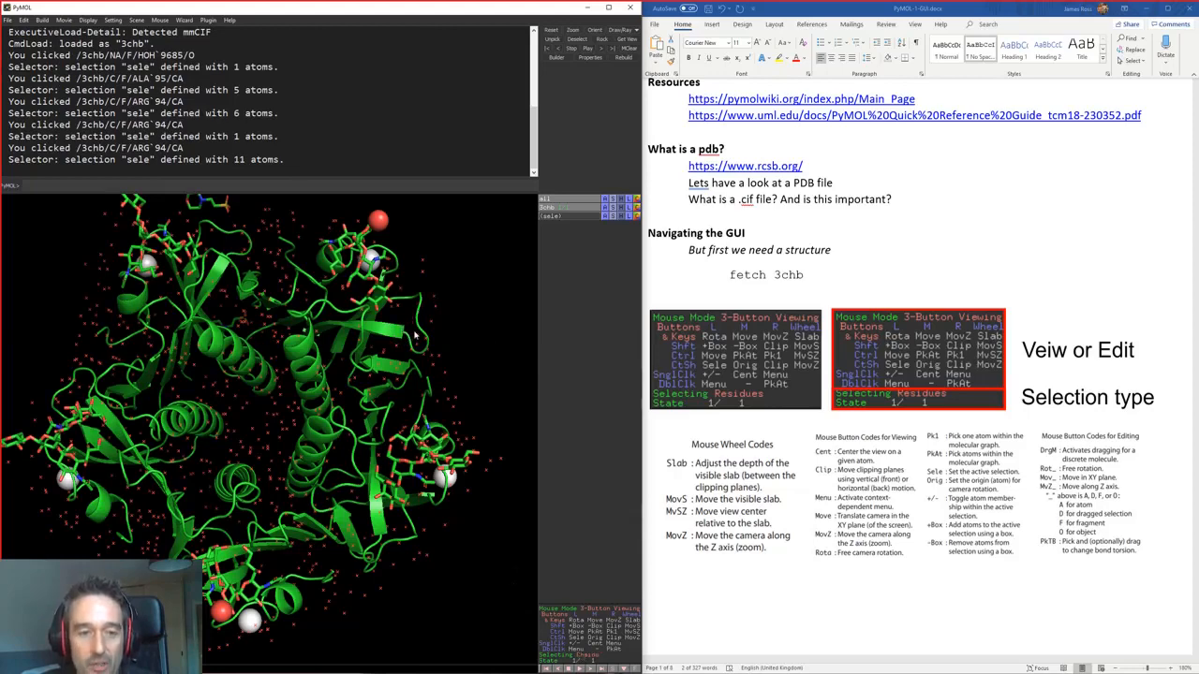
{"action": "left_click", "coordinate": [405, 336]}
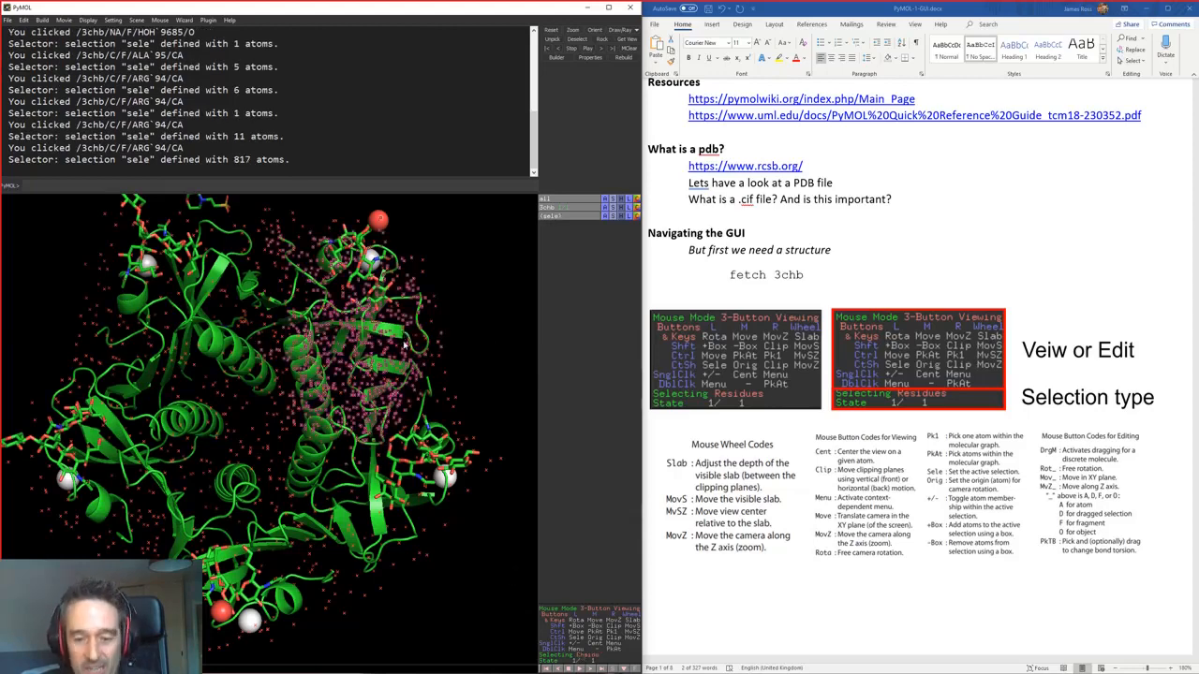
{"action": "left_click", "coordinate": [412, 352]}
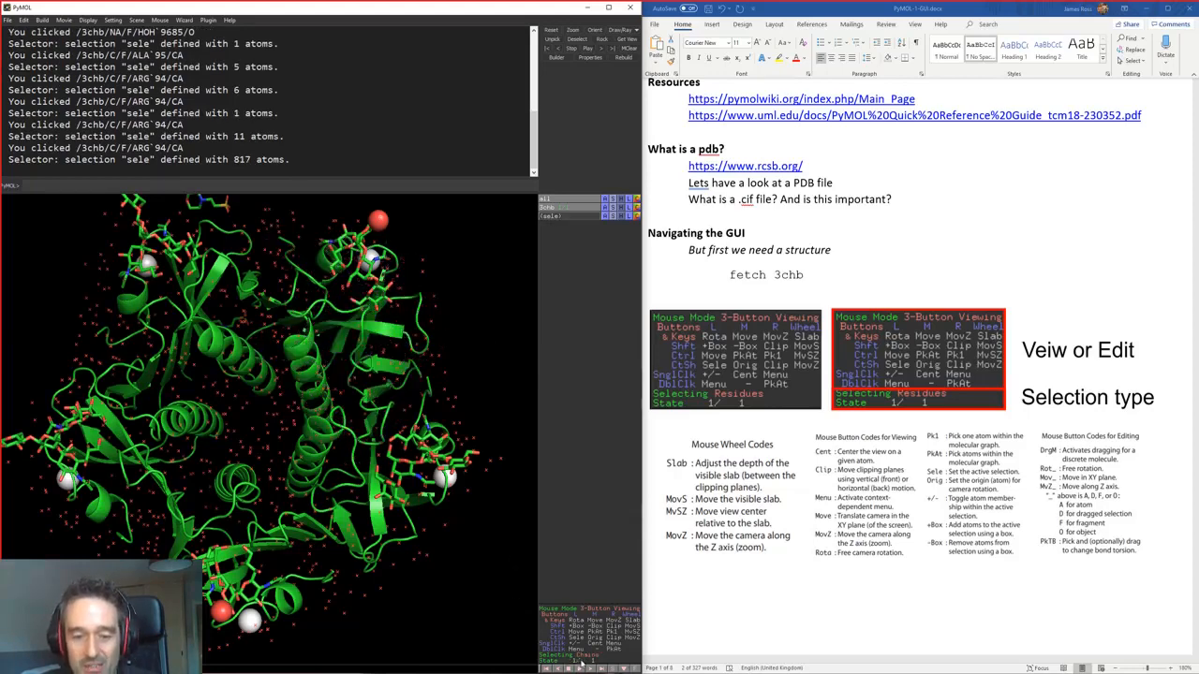
Step: Pick ARG 94 of chain F in Chains mode again, then in Objects mode to select the whole structure, clearing the selection after each pick
{"action": "left_click", "coordinate": [403, 333]}
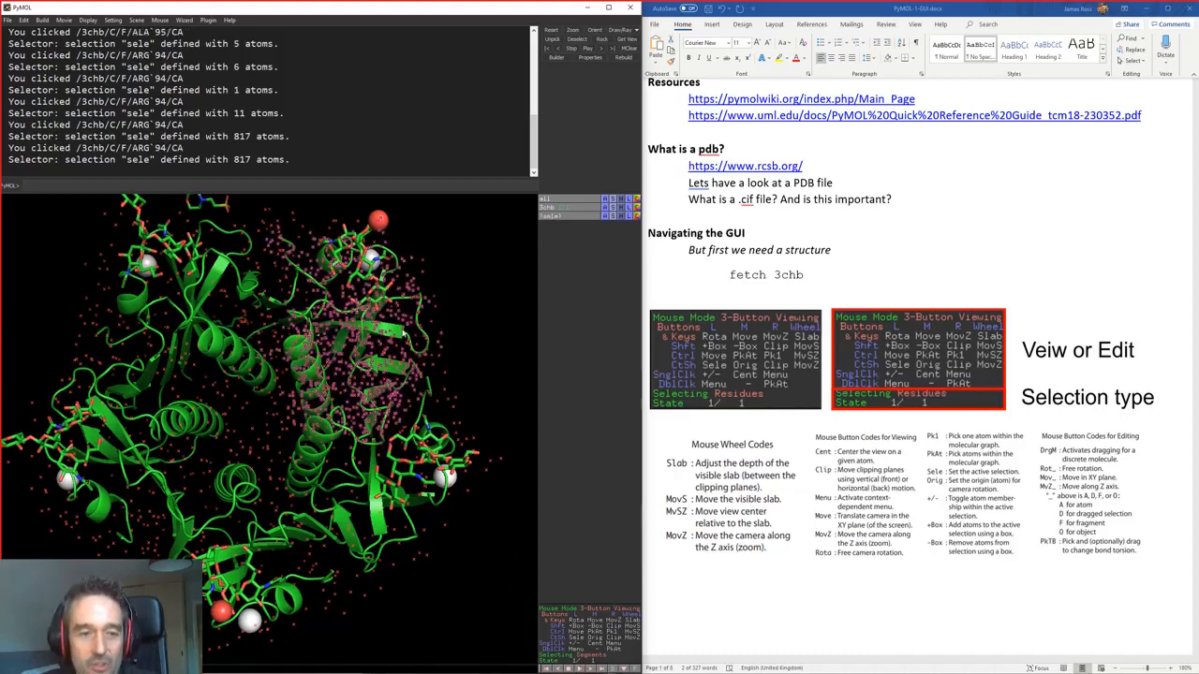
{"action": "left_click", "coordinate": [518, 619]}
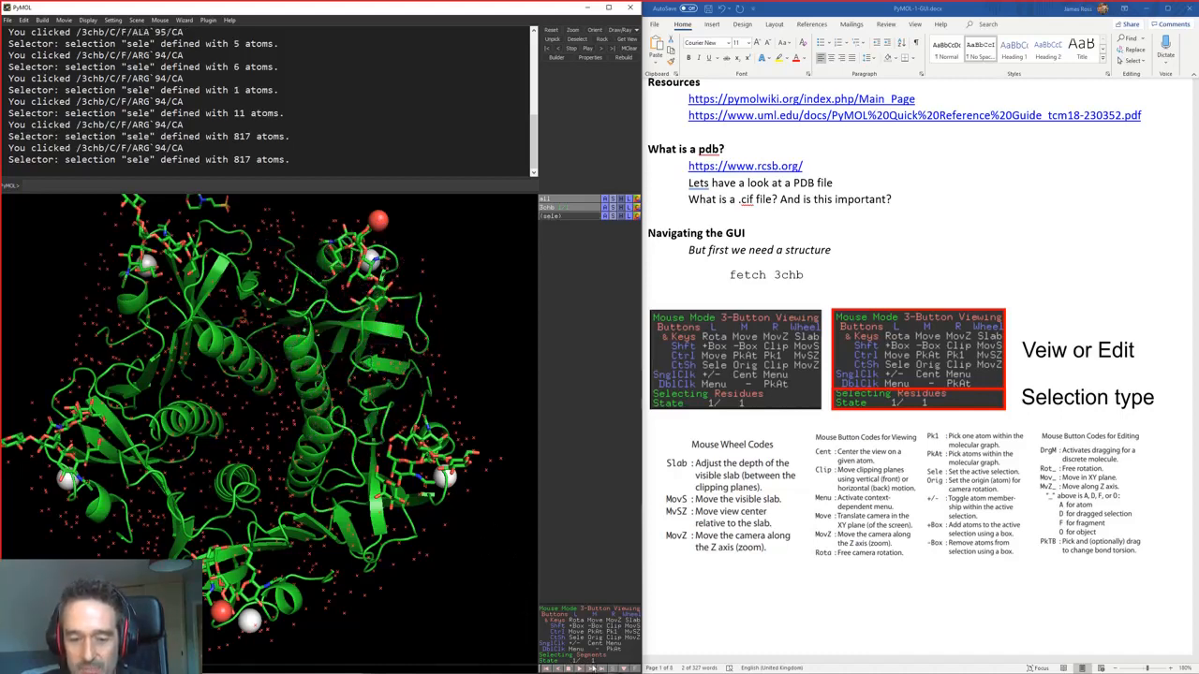
{"action": "left_click", "coordinate": [403, 333]}
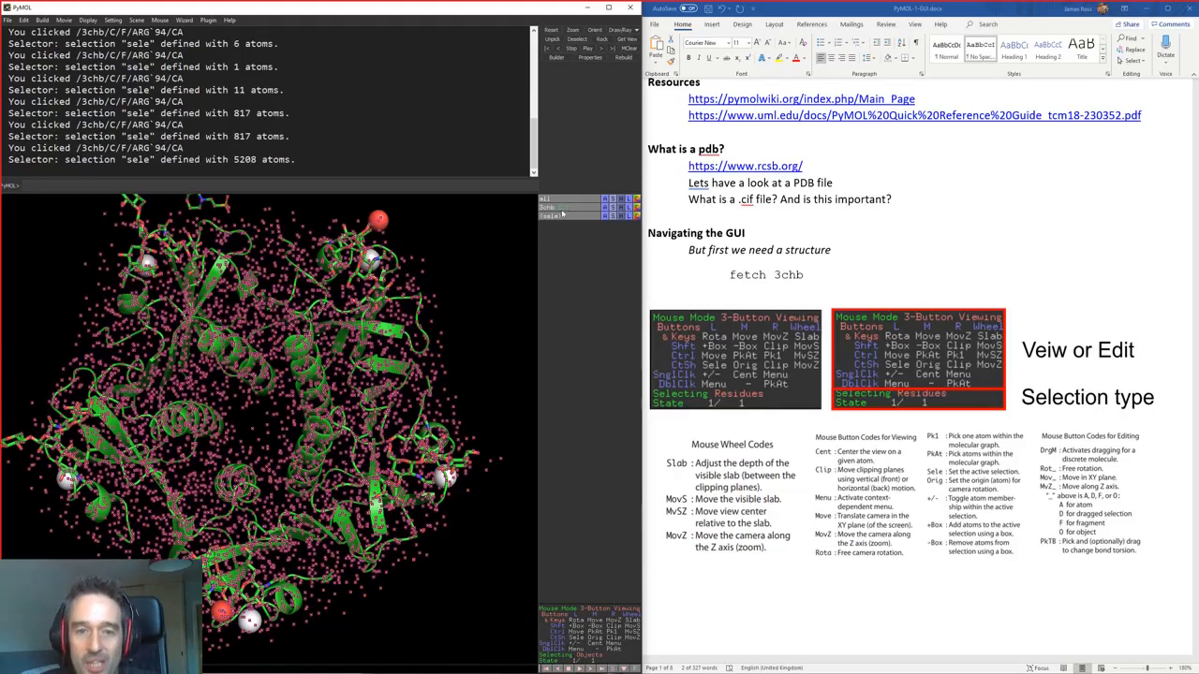
{"action": "left_click", "coordinate": [510, 264]}
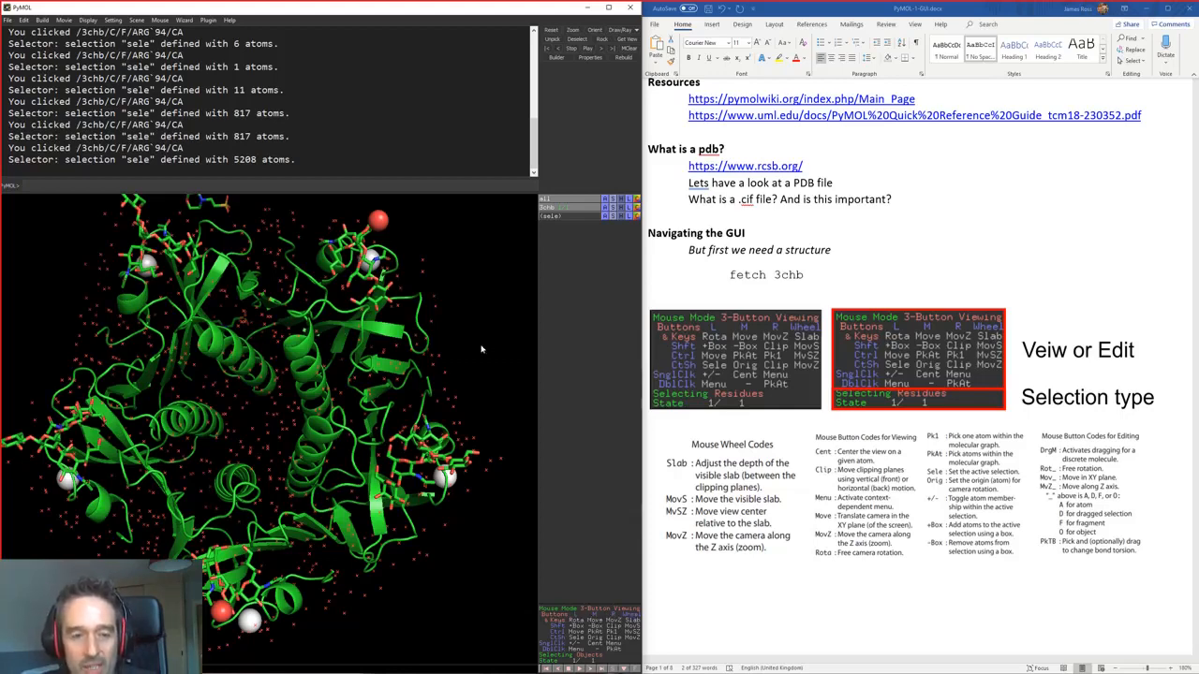
Step: Narrow the visible clipping slab to a thin slice through the protein, then widen it to take in the structure again
{"action": "scroll", "coordinate": [472, 339], "scroll_direction": "down", "scroll_amount": 8}
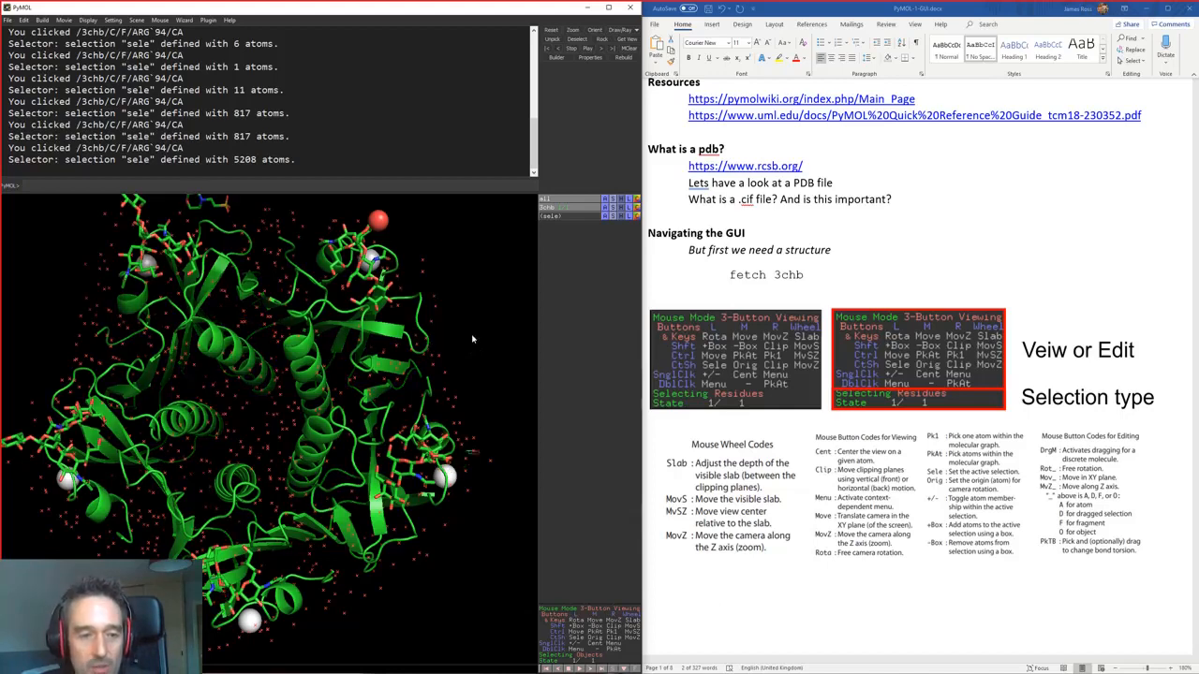
{"action": "scroll", "coordinate": [472, 339], "scroll_direction": "down", "scroll_amount": 2}
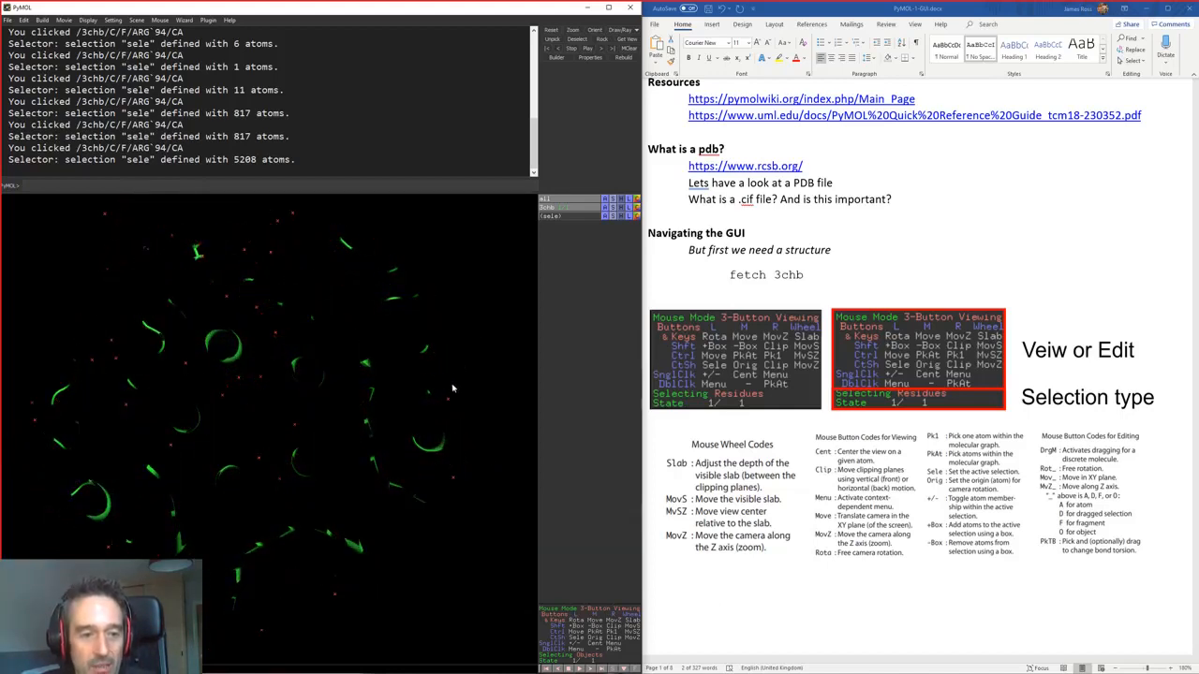
{"action": "scroll", "coordinate": [473, 379], "scroll_direction": "up", "scroll_amount": 10}
{"action": "scroll", "coordinate": [468, 378], "scroll_direction": "up", "scroll_amount": 4}
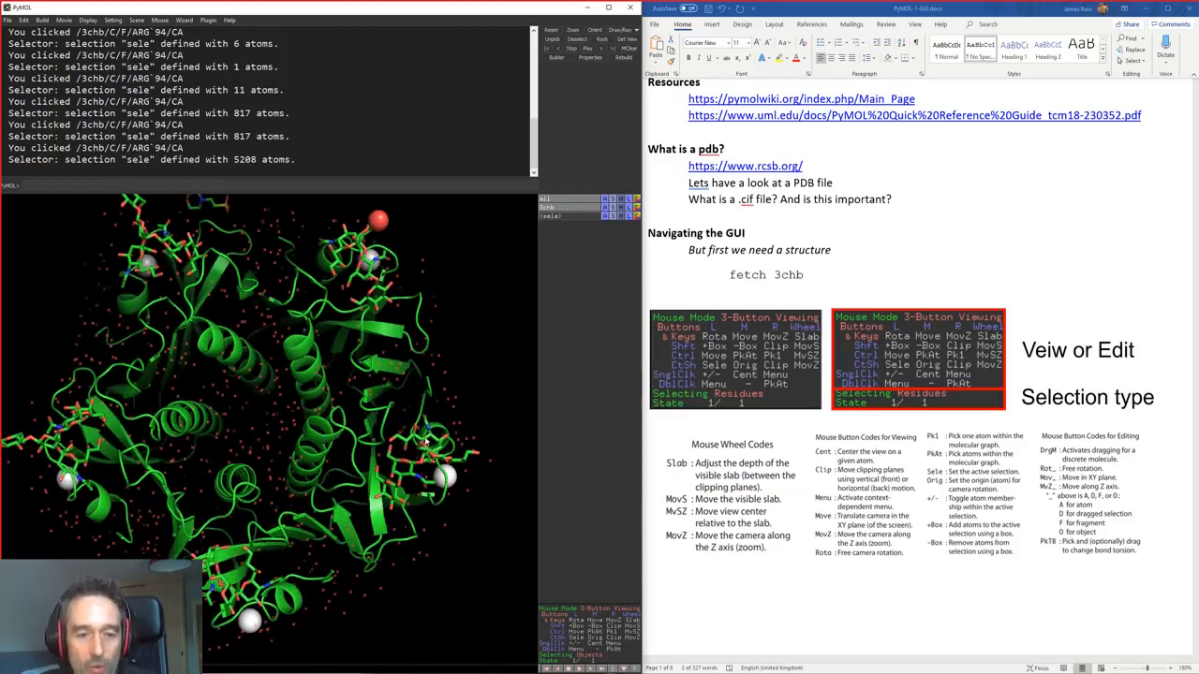
Step: Centre the view on the SIA 108 sugar of chain E and narrow the clipping slab around the ligand
{"action": "middle_click", "coordinate": [428, 443]}
{"action": "left_click_drag", "start_coordinate": [444, 466], "coordinate": [398, 440]}
{"action": "scroll", "coordinate": [398, 440], "scroll_direction": "down", "scroll_amount": 3}
{"action": "scroll", "coordinate": [335, 406], "scroll_direction": "down", "scroll_amount": 1}
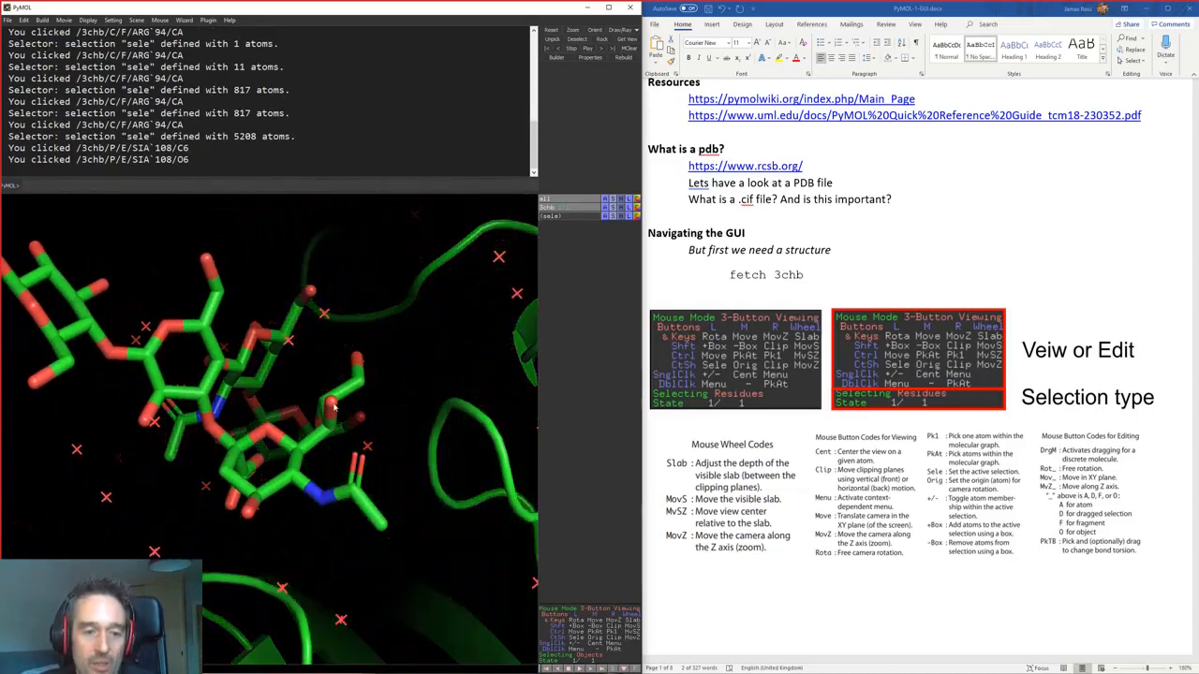
Step: Recentre the view on atom C4 of GAL 106 in chain E and widen the clipping slab to include the protein behind it
{"action": "left_click_drag", "start_coordinate": [174, 432], "coordinate": [326, 451]}
{"action": "right_click_drag", "start_coordinate": [326, 451], "coordinate": [314, 405]}
{"action": "middle_click", "coordinate": [248, 354]}
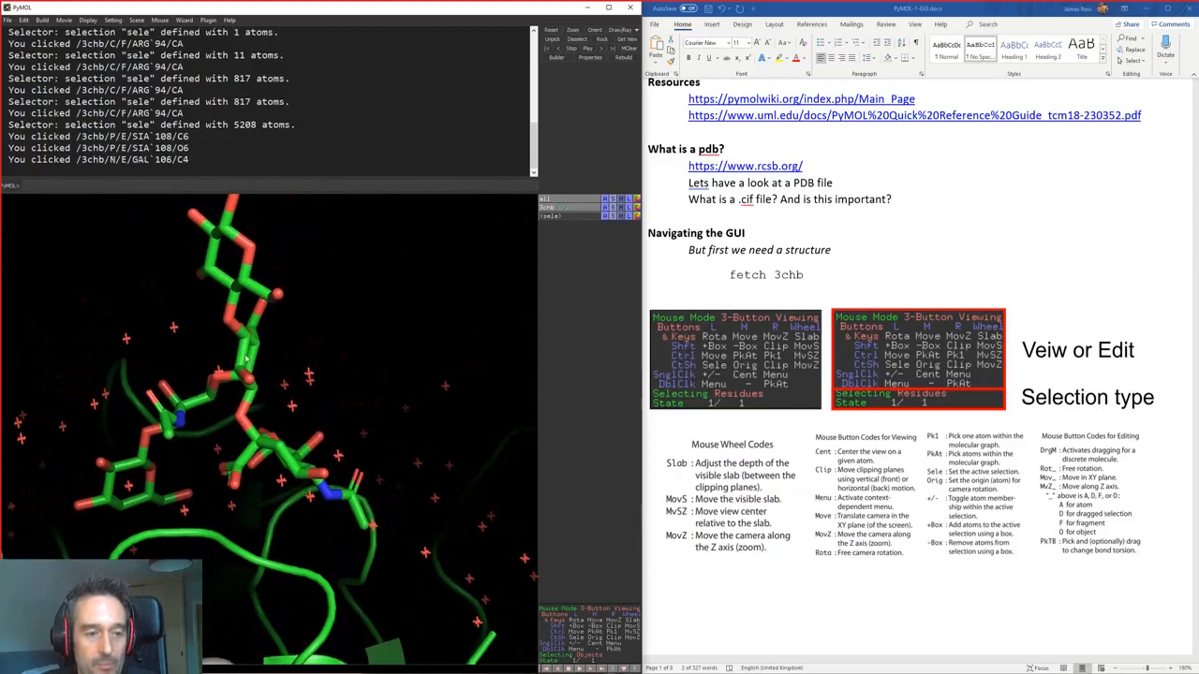
{"action": "scroll", "coordinate": [438, 482], "scroll_direction": "up", "scroll_amount": 3}
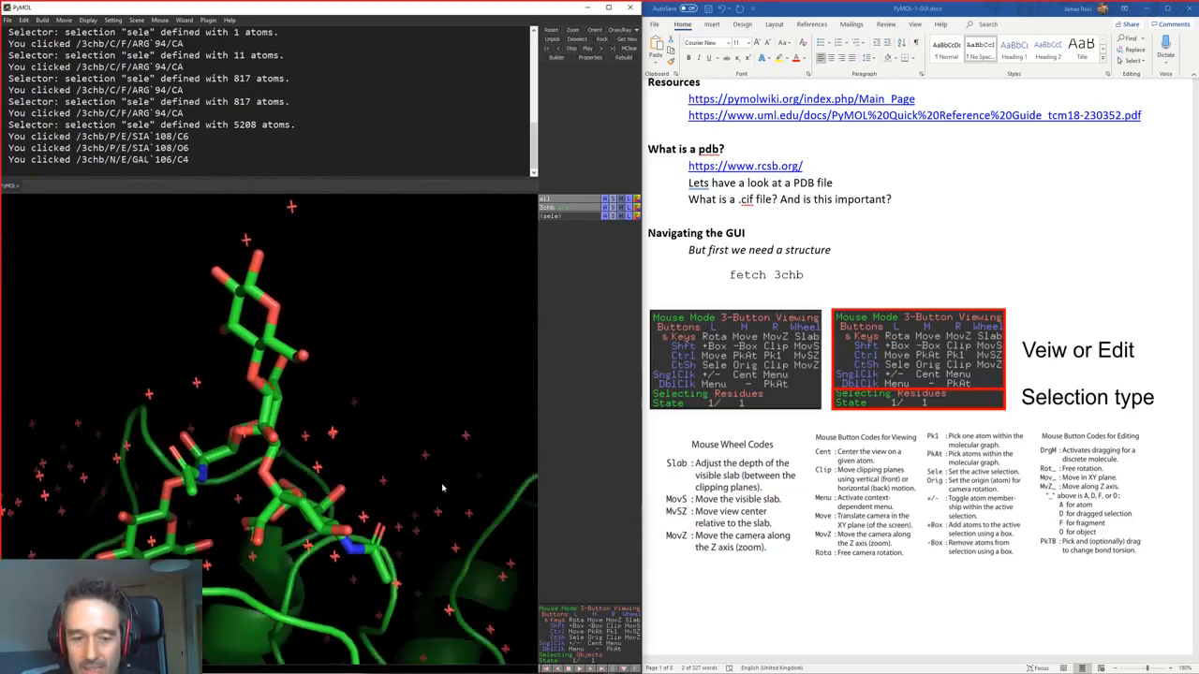
{"action": "scroll", "coordinate": [438, 482], "scroll_direction": "up", "scroll_amount": 1}
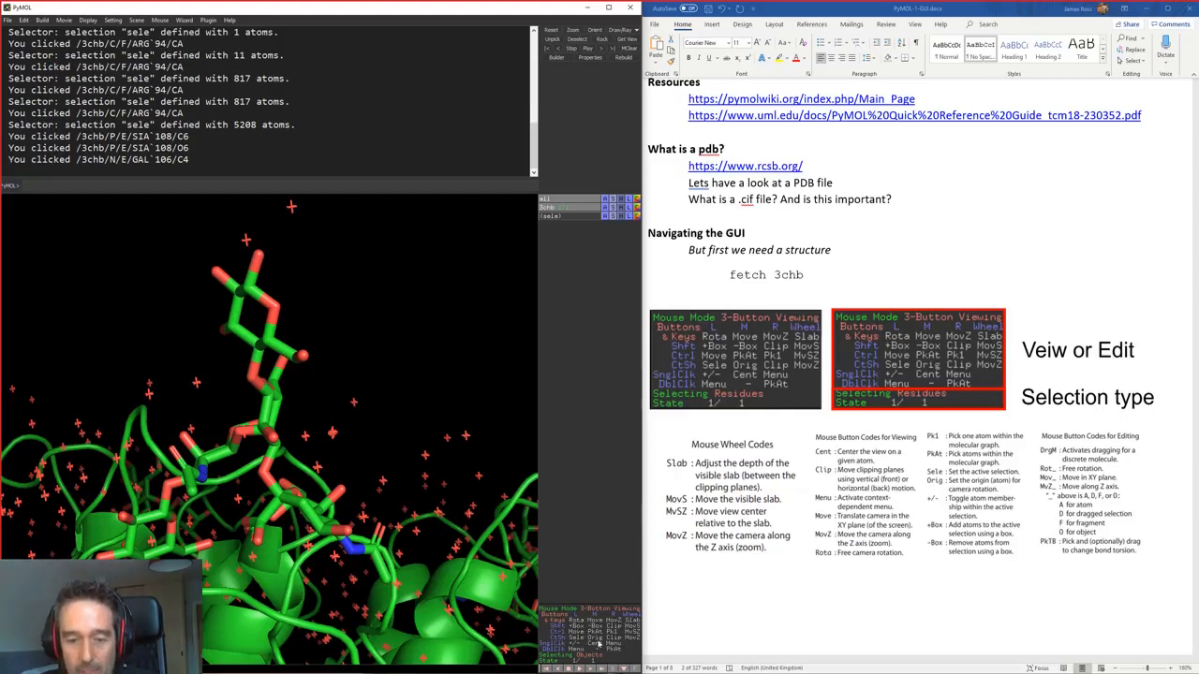
Step: Zoom out to the whole pentamer, then rotate and pan it to examine the ring face-on
{"action": "right_click_drag", "start_coordinate": [407, 509], "coordinate": [365, 441]}
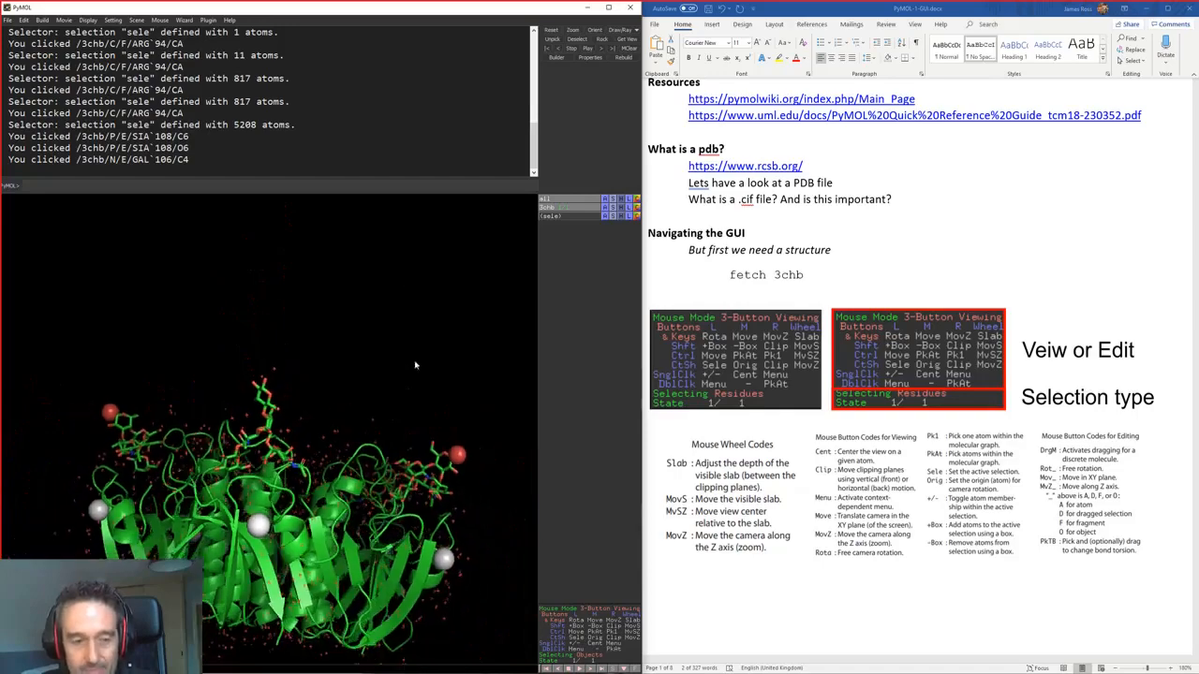
{"action": "left_click_drag", "start_coordinate": [365, 441], "coordinate": [333, 445]}
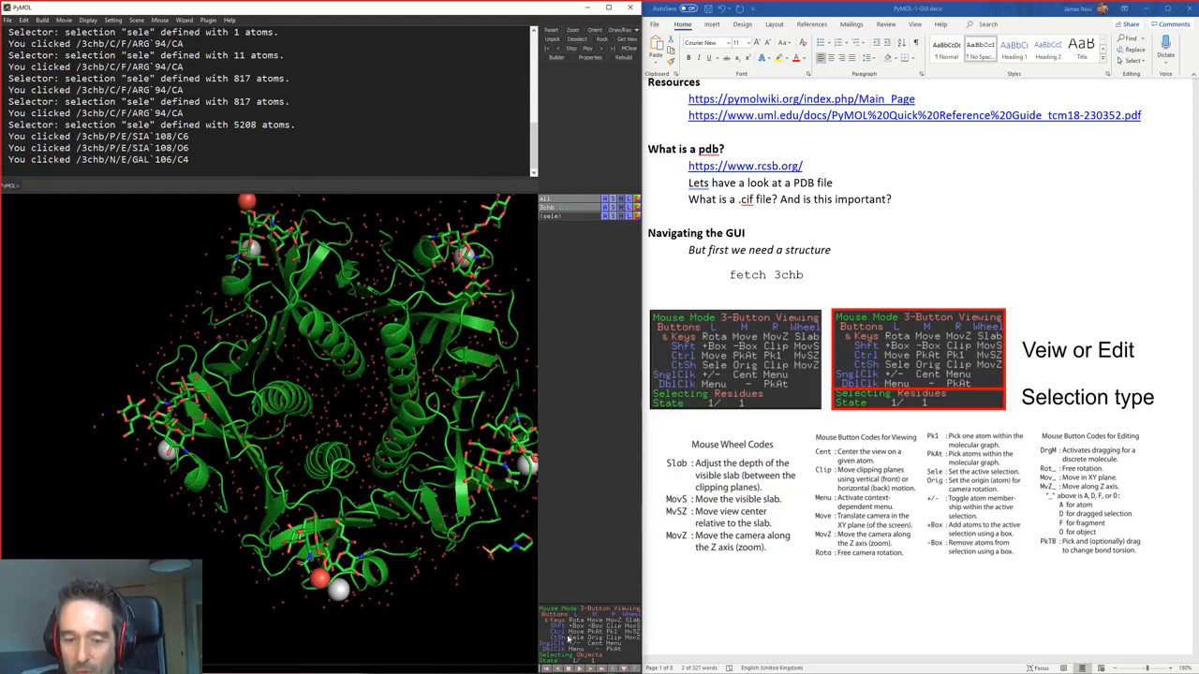
{"action": "middle_click_drag", "start_coordinate": [397, 405], "coordinate": [370, 444]}
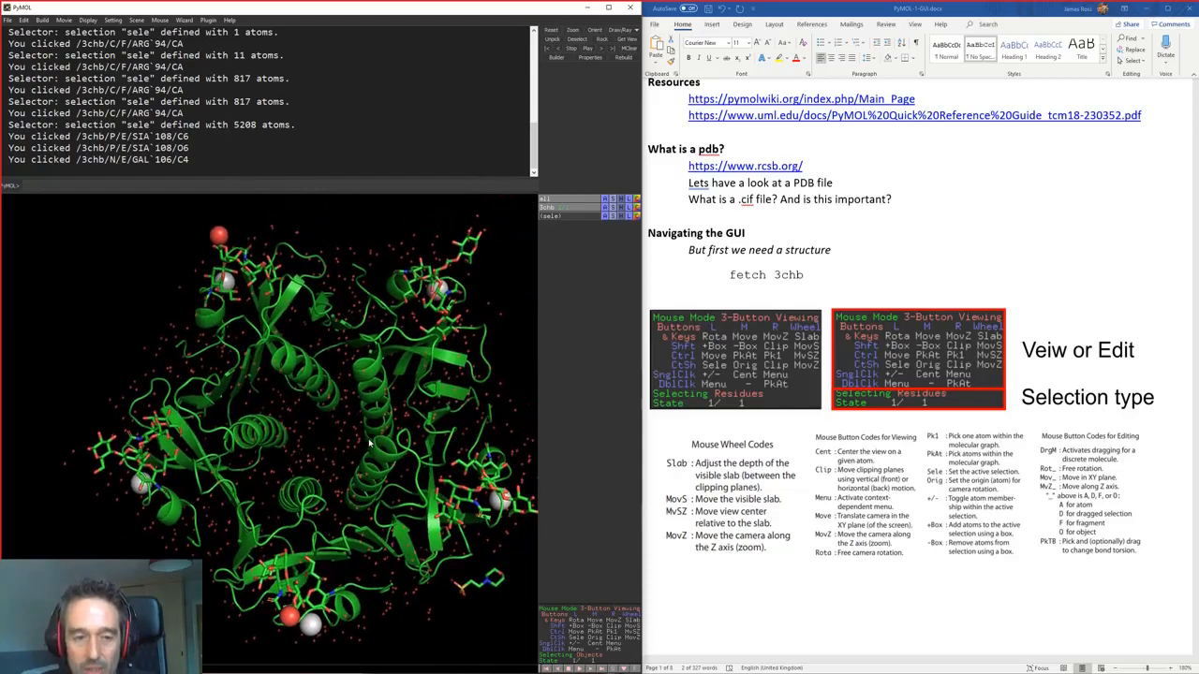
{"action": "left_click_drag", "start_coordinate": [398, 390], "coordinate": [340, 460]}
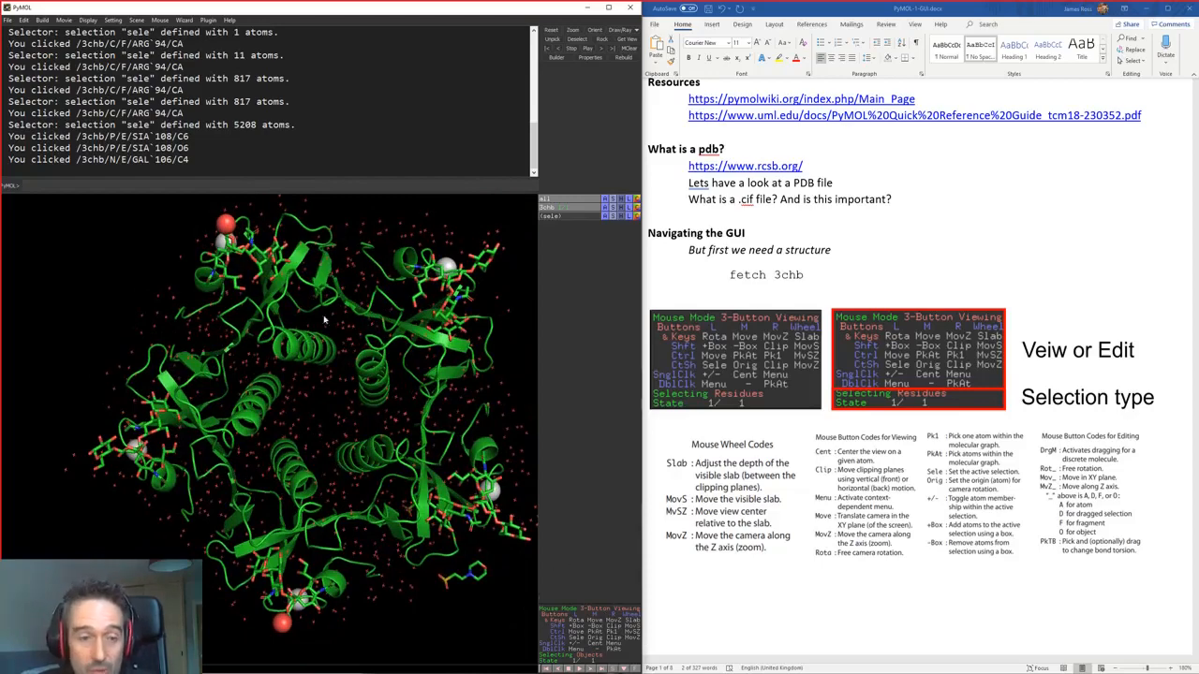
{"action": "left_click_drag", "start_coordinate": [379, 409], "coordinate": [313, 398]}
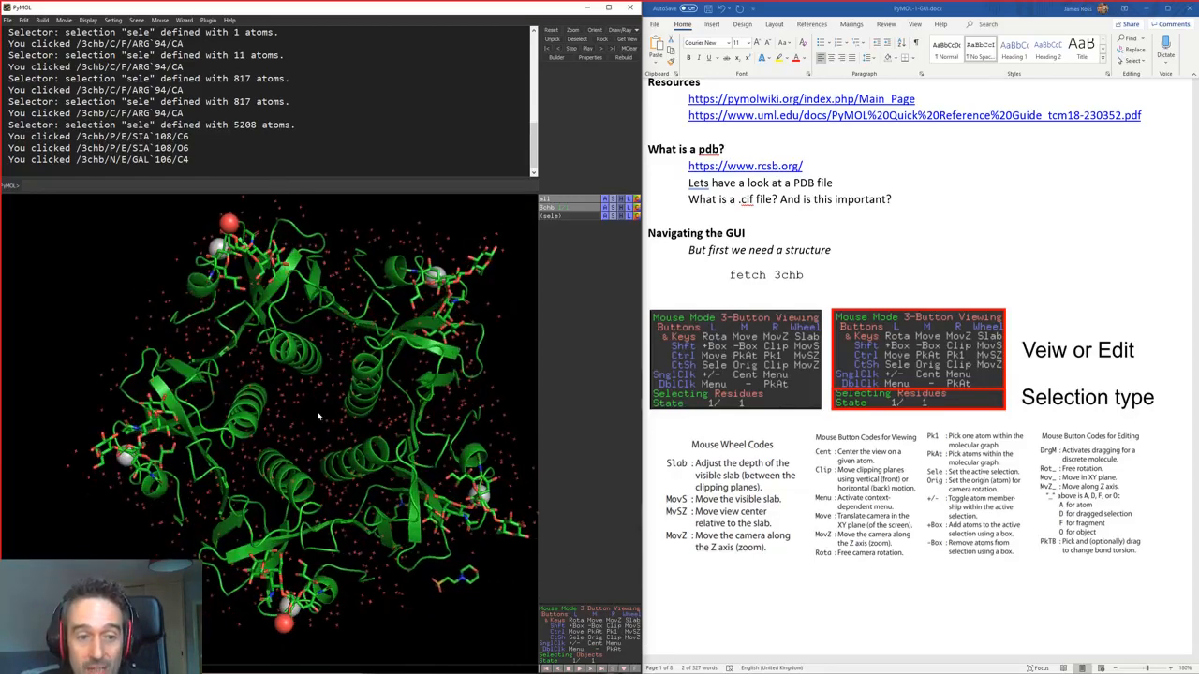
Step: Select the whole structure by picking LYS 62 of chain D, set the selection mode back to Residues and clear the selection
{"action": "left_click", "coordinate": [290, 354]}
{"action": "left_click", "coordinate": [588, 655]}
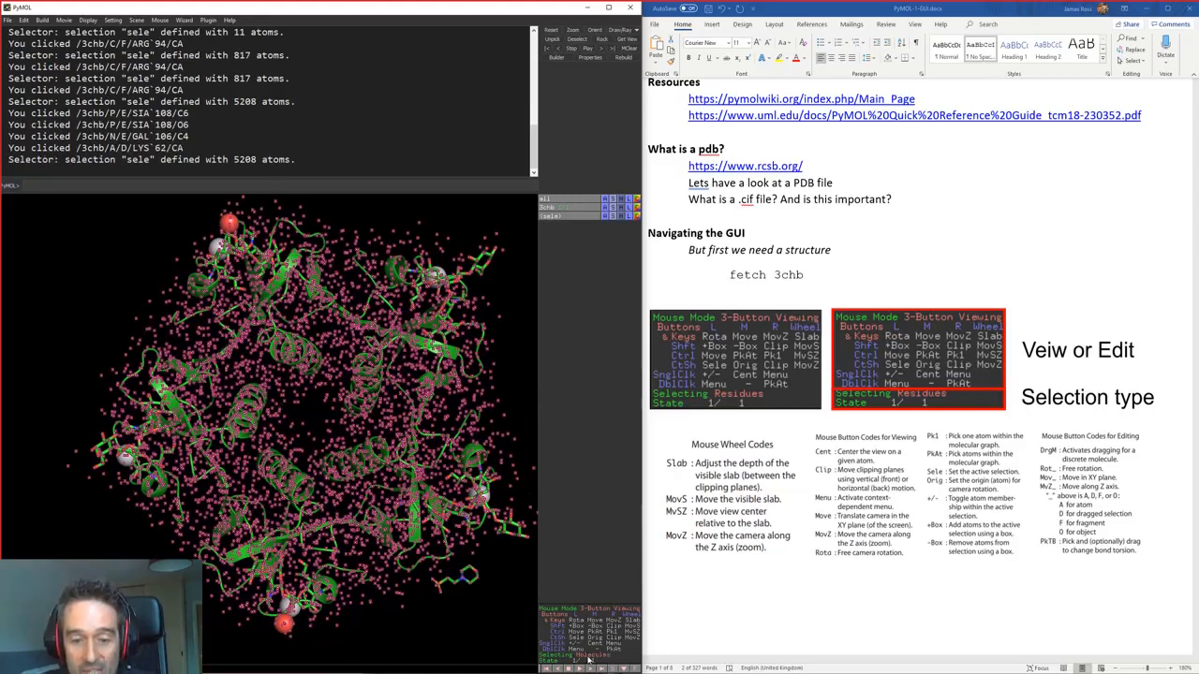
{"action": "left_click", "coordinate": [588, 655]}
{"action": "left_click", "coordinate": [588, 655]}
{"action": "left_click", "coordinate": [589, 656]}
{"action": "left_click", "coordinate": [511, 635]}
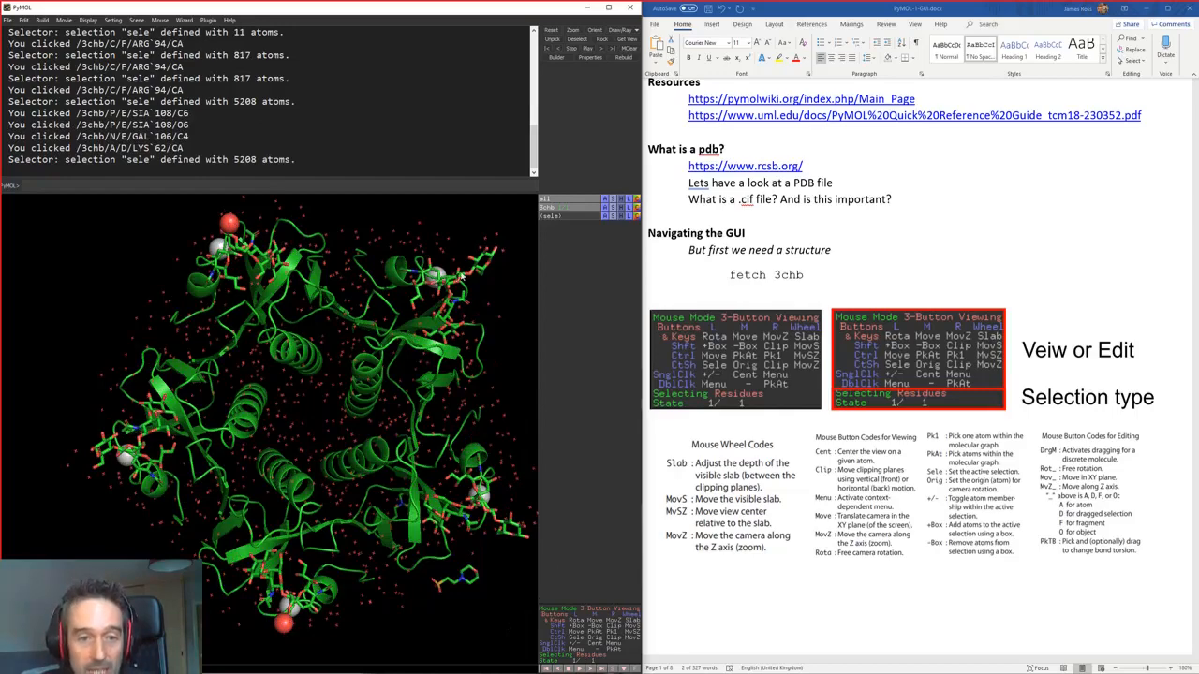
Step: Centre the view in turn on GAL 106, water HOH 9531 and ASP 59 of chain H, then LYS 62 of chain G, and zoom out
{"action": "middle_click", "coordinate": [460, 277]}
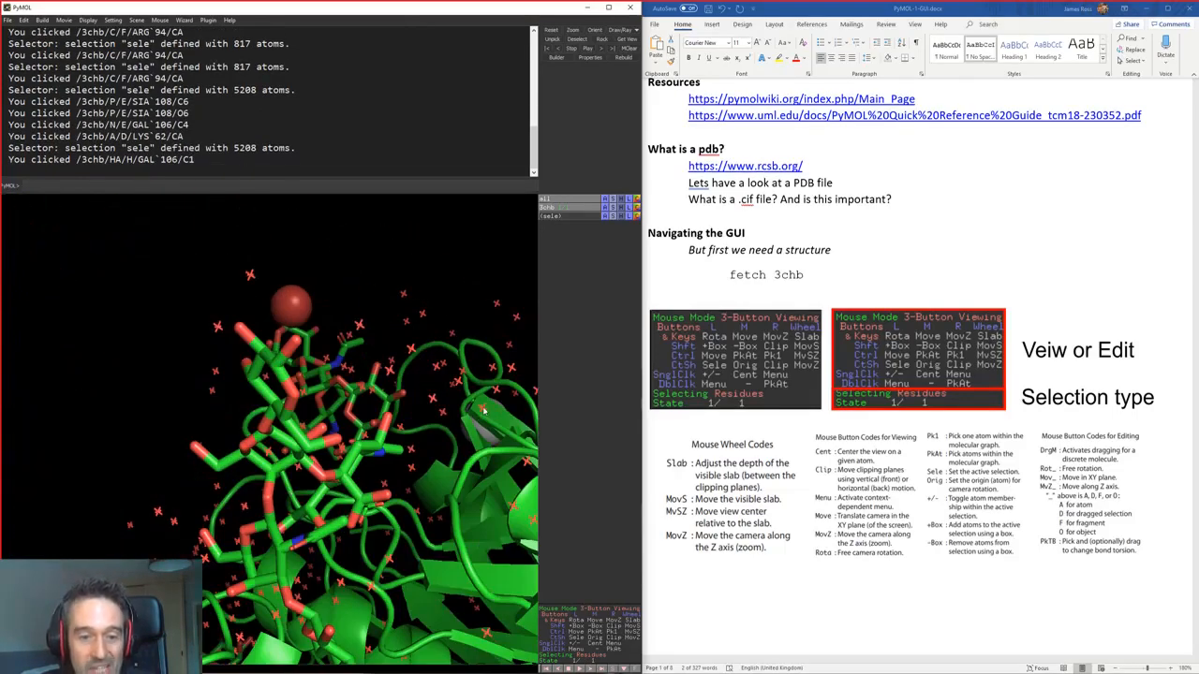
{"action": "middle_click", "coordinate": [480, 412]}
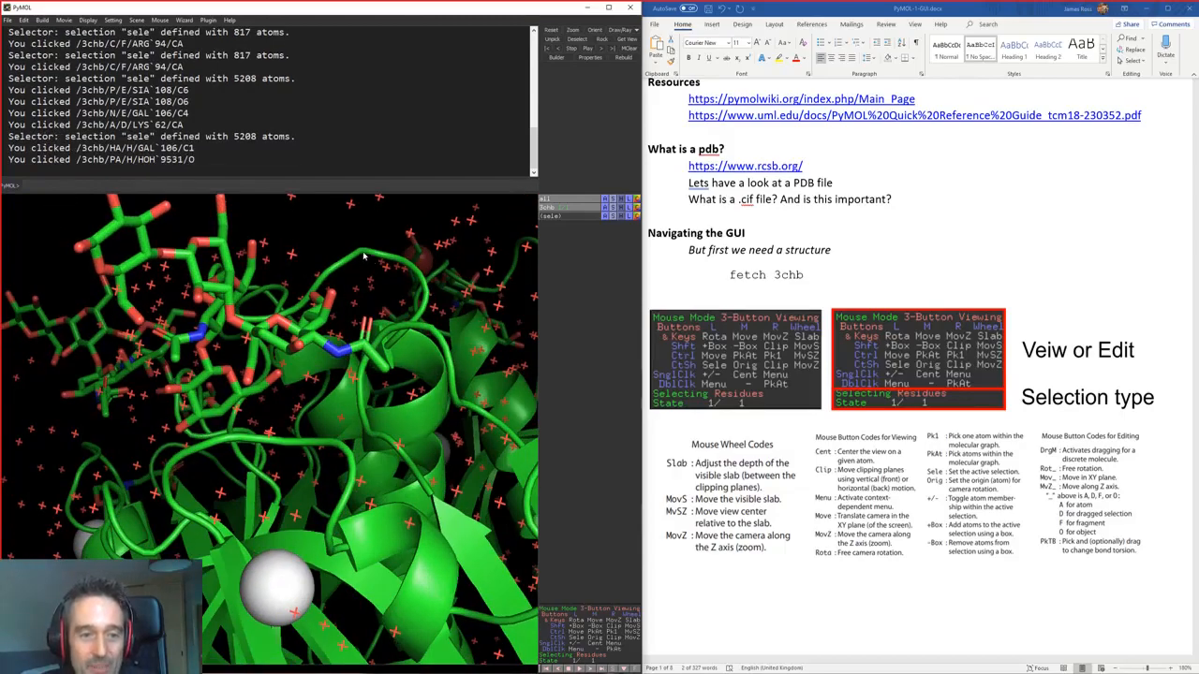
{"action": "middle_click", "coordinate": [362, 258]}
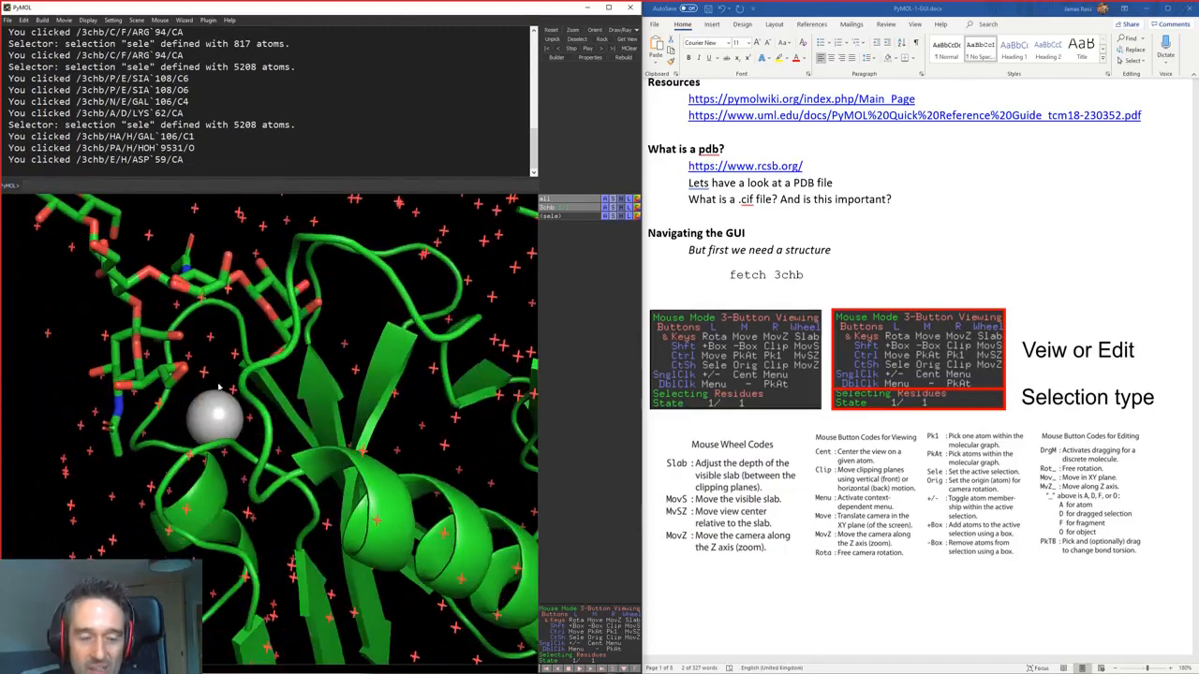
{"action": "middle_click", "coordinate": [423, 446]}
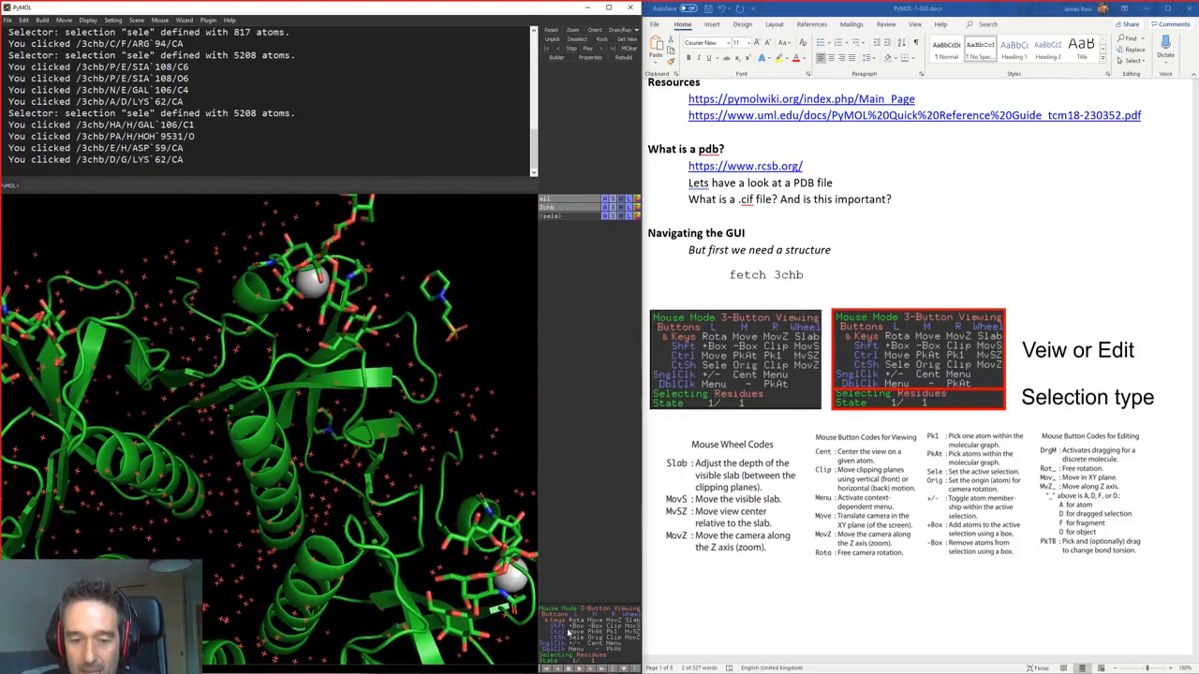
{"action": "right_click_drag", "start_coordinate": [403, 553], "coordinate": [360, 454]}
{"action": "left_click_drag", "start_coordinate": [360, 455], "coordinate": [356, 479]}
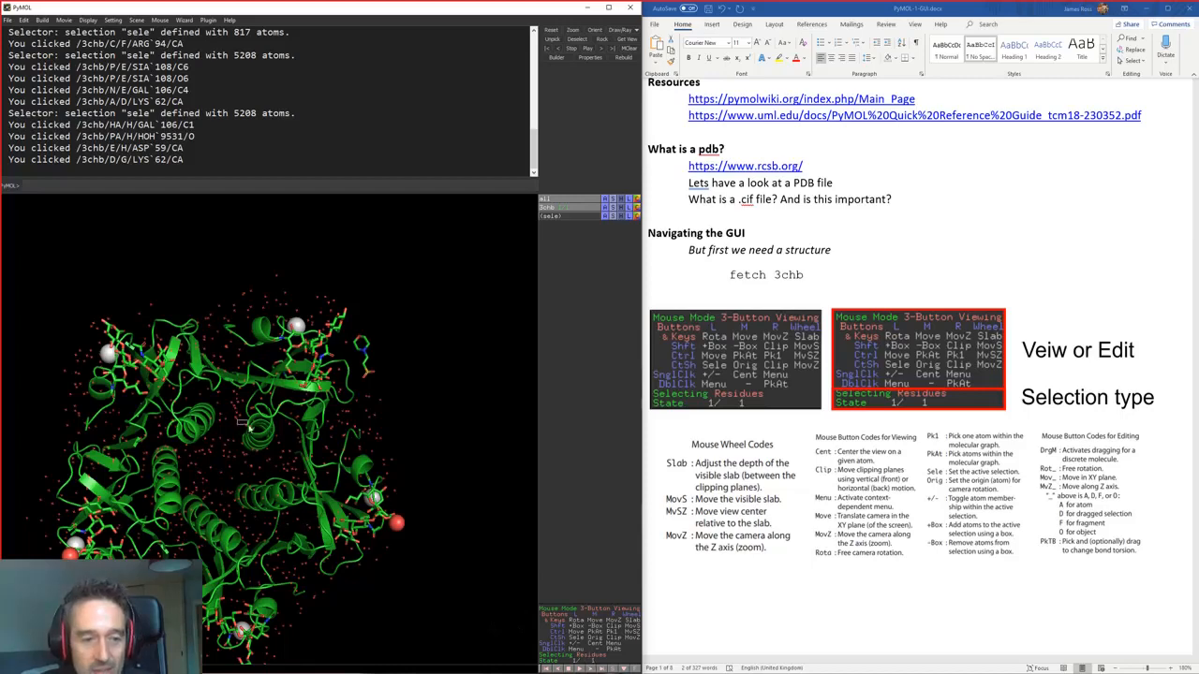
Step: Box-select the residues of the helix near the pentamer's centre, clear the selection, and box-select that helix again
{"action": "left_click_drag", "start_coordinate": [250, 427], "coordinate": [285, 452], "text": "shift"}
{"action": "left_click", "coordinate": [403, 439]}
{"action": "left_click_drag", "start_coordinate": [242, 406], "coordinate": [244, 461], "text": "shift"}
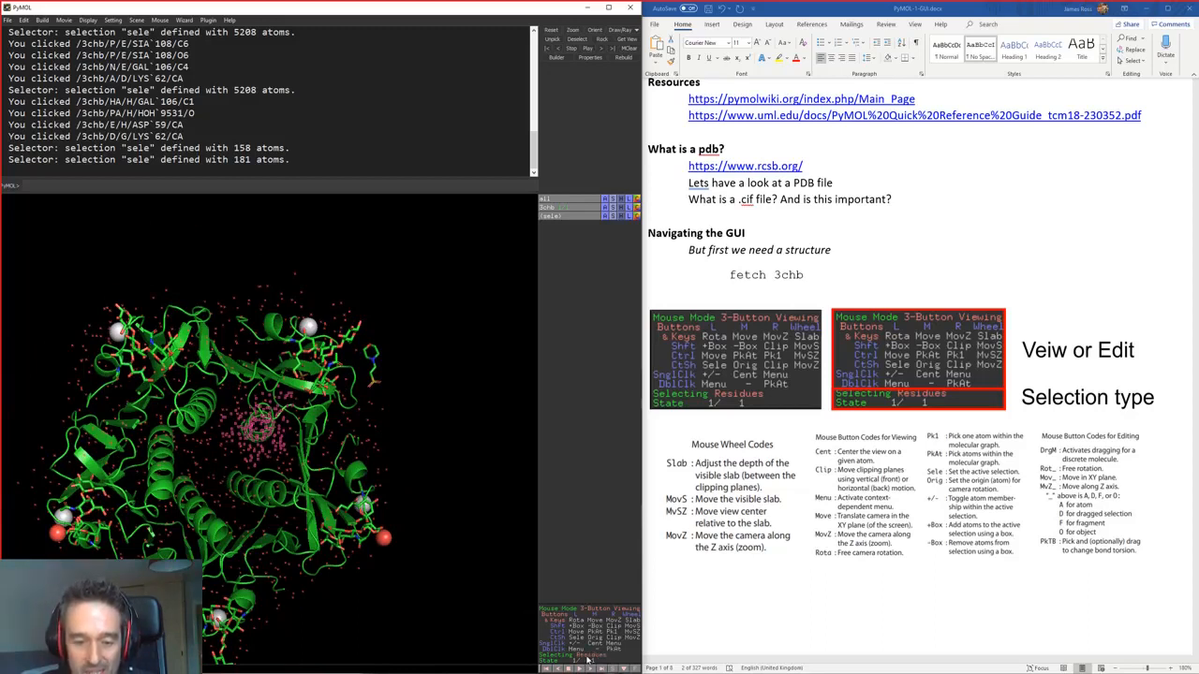
Step: Set the selection mode to Chains, clear the residue selection and box-select the same helix to select the whole chains
{"action": "left_click_drag", "start_coordinate": [266, 444], "coordinate": [252, 463]}
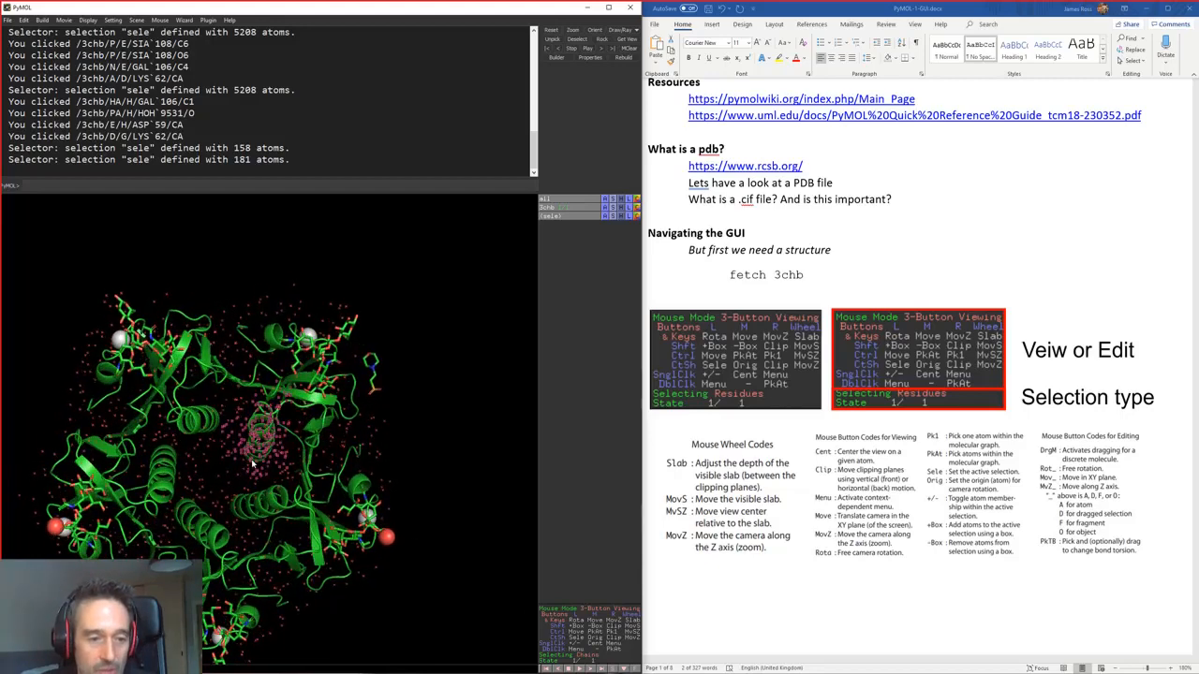
{"action": "left_click", "coordinate": [495, 583]}
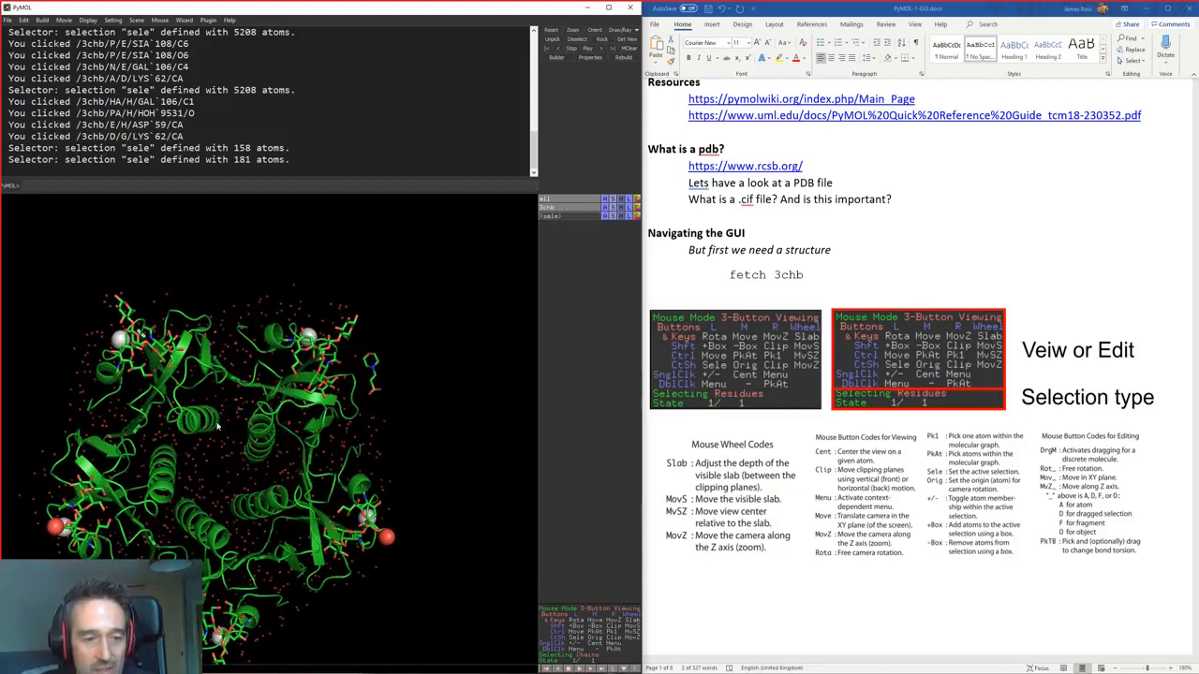
{"action": "left_click", "coordinate": [260, 433]}
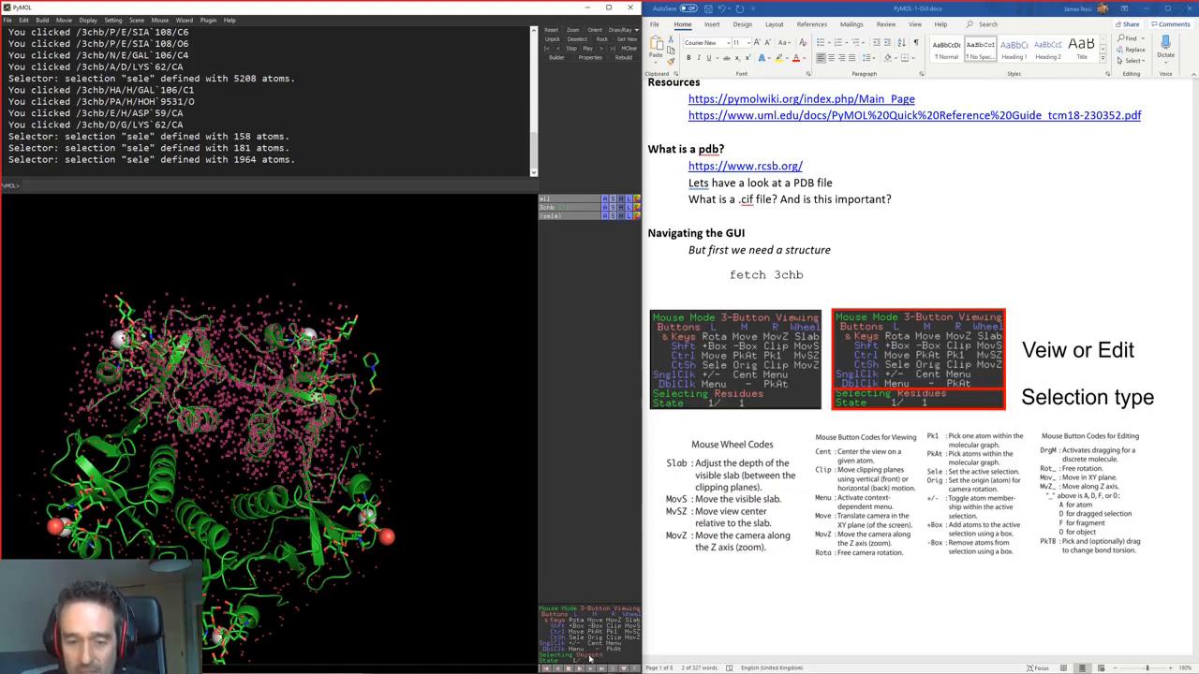
Step: Switch the mouse to 3-Button Editing mode and centre the view in turn on BGC 107, ILE 17 of chain H and GAL 106
{"action": "left_click", "coordinate": [623, 615]}
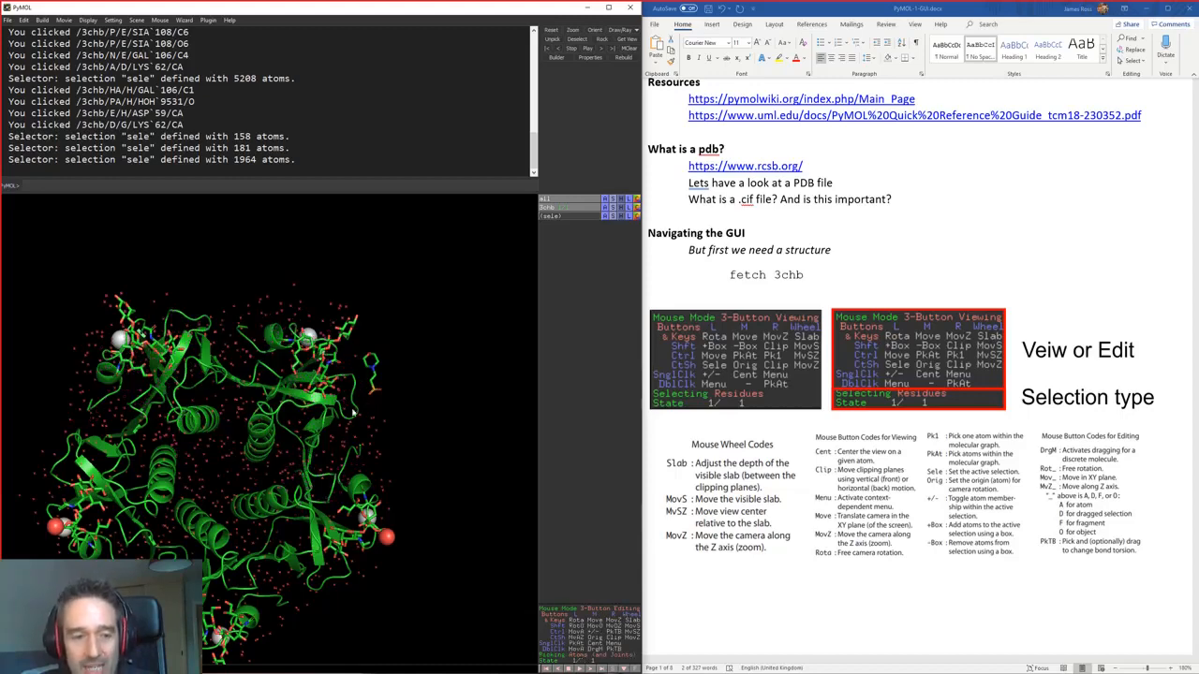
{"action": "middle_click", "coordinate": [339, 340]}
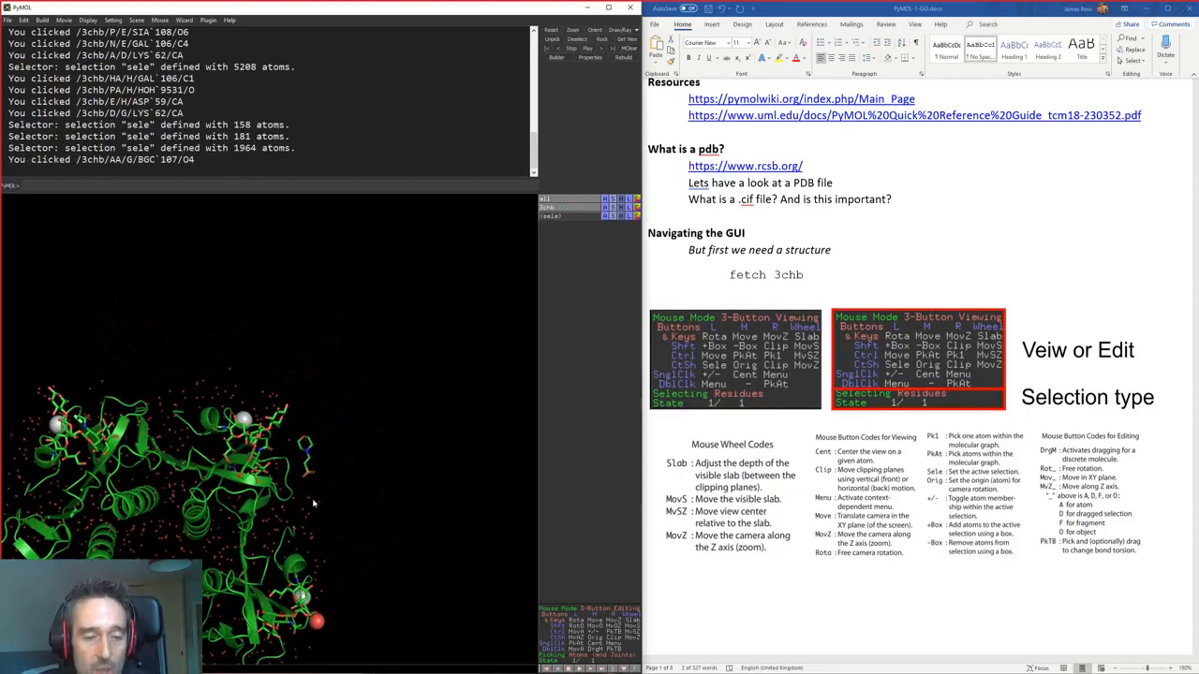
{"action": "left_click_drag", "start_coordinate": [315, 505], "coordinate": [279, 425]}
{"action": "middle_click", "coordinate": [345, 433]}
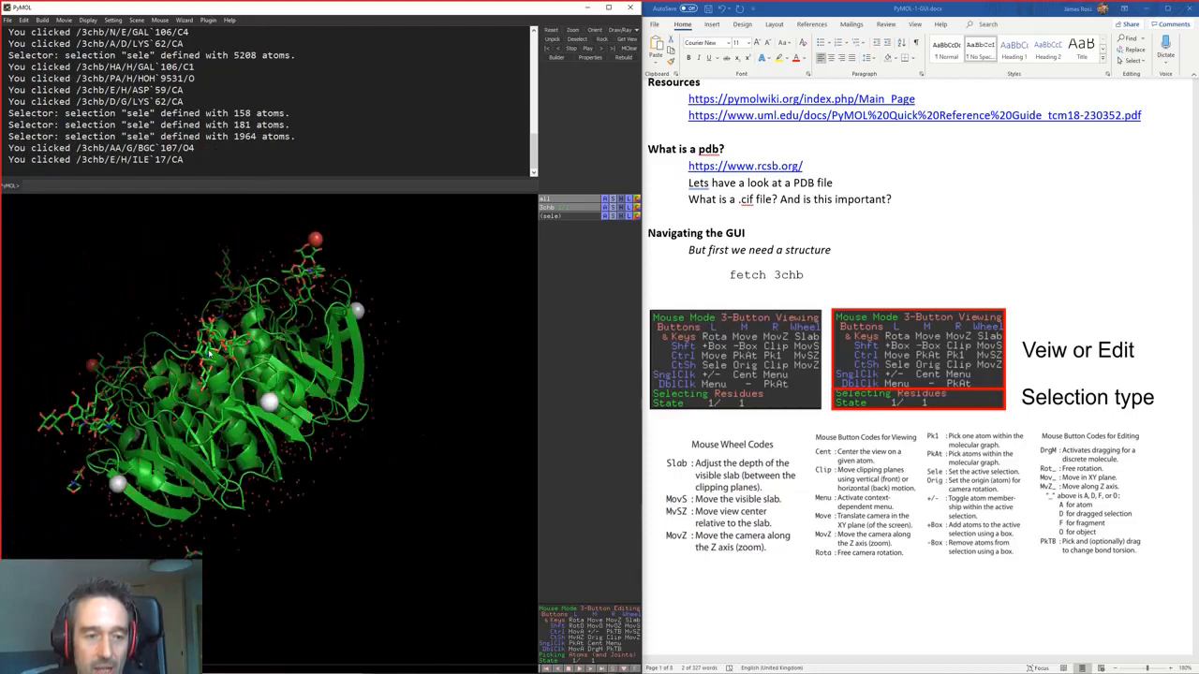
{"action": "middle_click", "coordinate": [86, 414]}
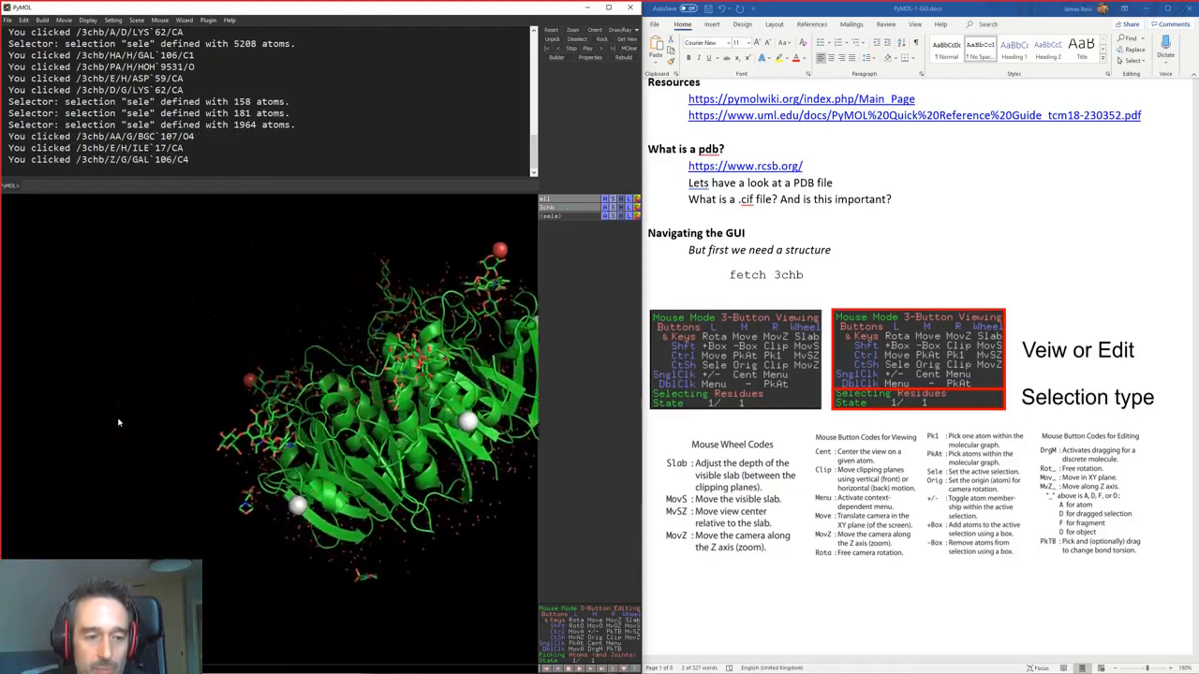
Step: Pick atom O4 of BGC 107 and O5 of GAL 106 in chain G to measure their distance, and clear the picks
{"action": "left_click_drag", "start_coordinate": [118, 423], "coordinate": [283, 329]}
{"action": "right_click_drag", "start_coordinate": [283, 330], "coordinate": [331, 537]}
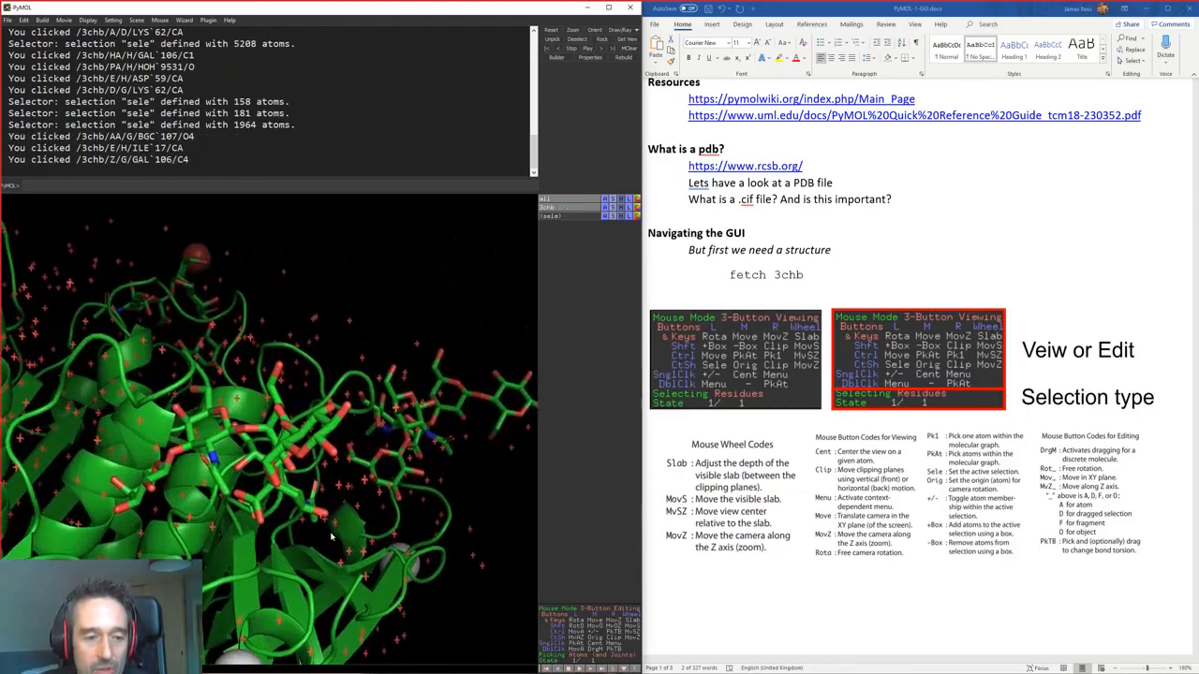
{"action": "left_click_drag", "start_coordinate": [331, 537], "coordinate": [362, 498]}
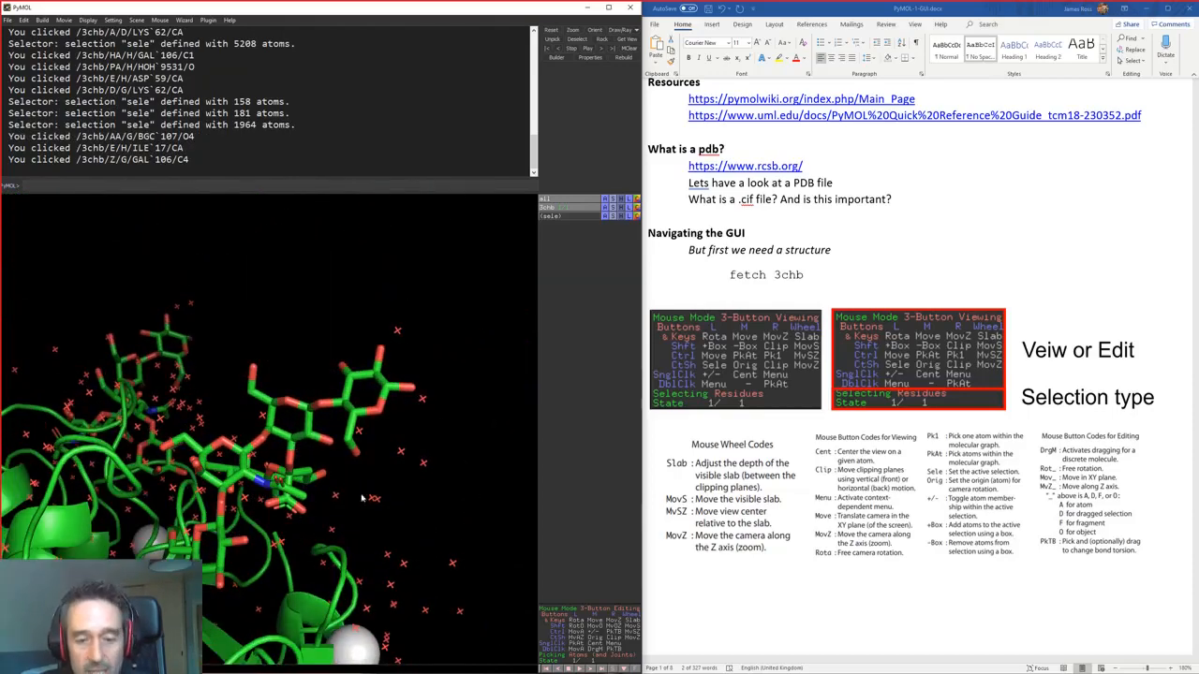
{"action": "left_click", "coordinate": [320, 404]}
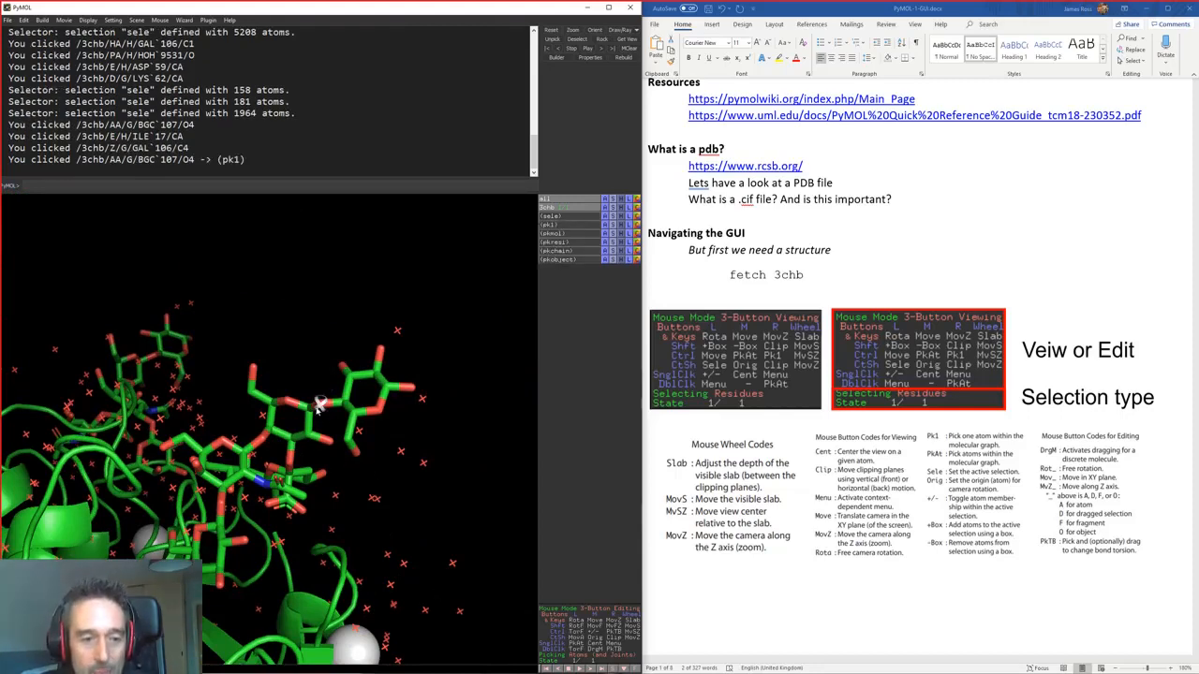
{"action": "mouse_move", "coordinate": [318, 415]}
{"action": "right_mouse_down"}
{"action": "mouse_move", "coordinate": [333, 452]}
{"action": "mouse_move", "coordinate": [389, 450]}
{"action": "right_mouse_up"}
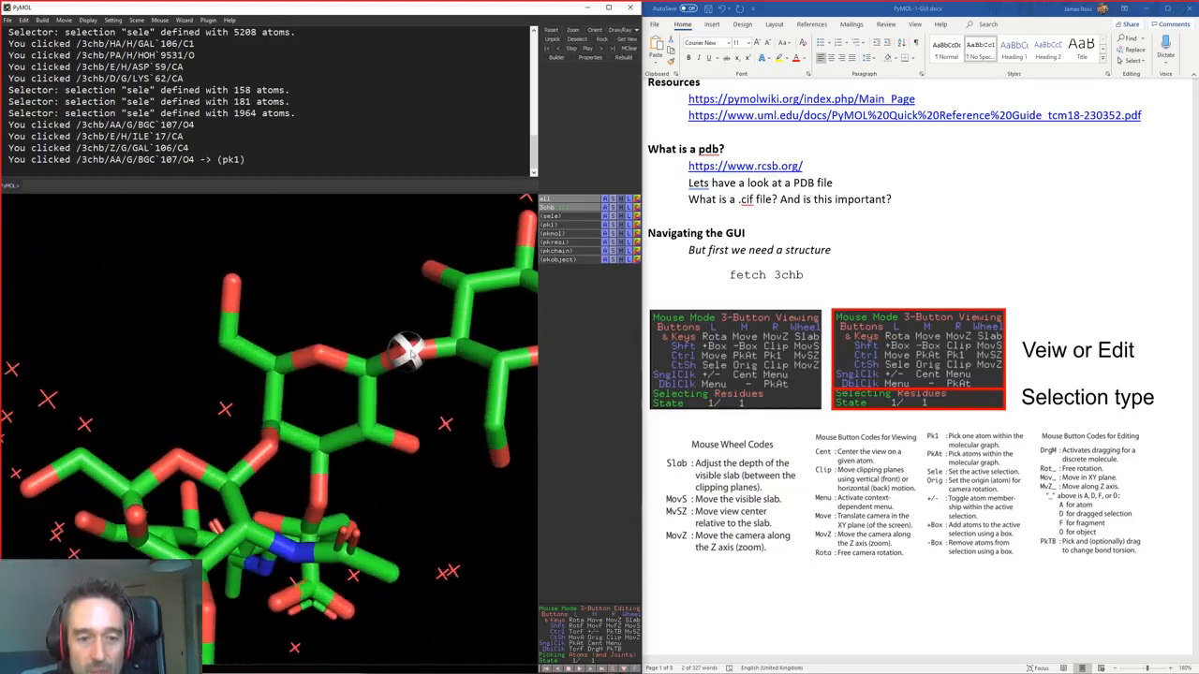
{"action": "left_click_drag", "start_coordinate": [413, 330], "coordinate": [406, 358]}
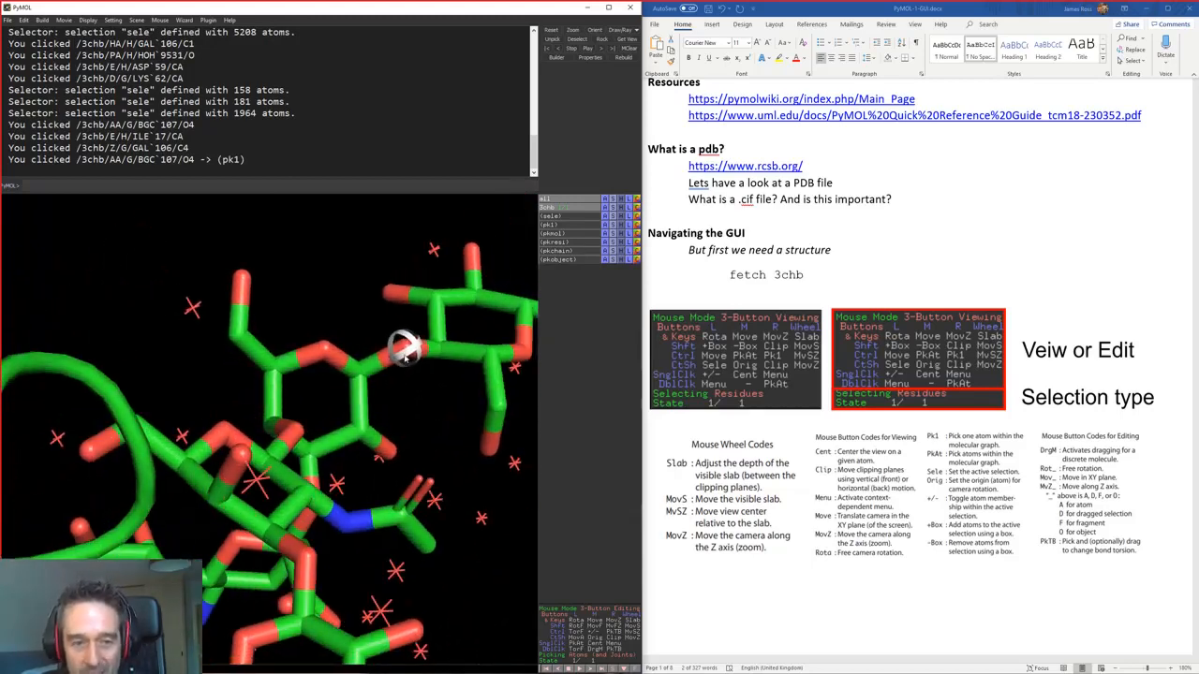
{"action": "middle_click", "coordinate": [323, 354], "text": "ctrl"}
{"action": "left_click_drag", "start_coordinate": [323, 354], "coordinate": [351, 382]}
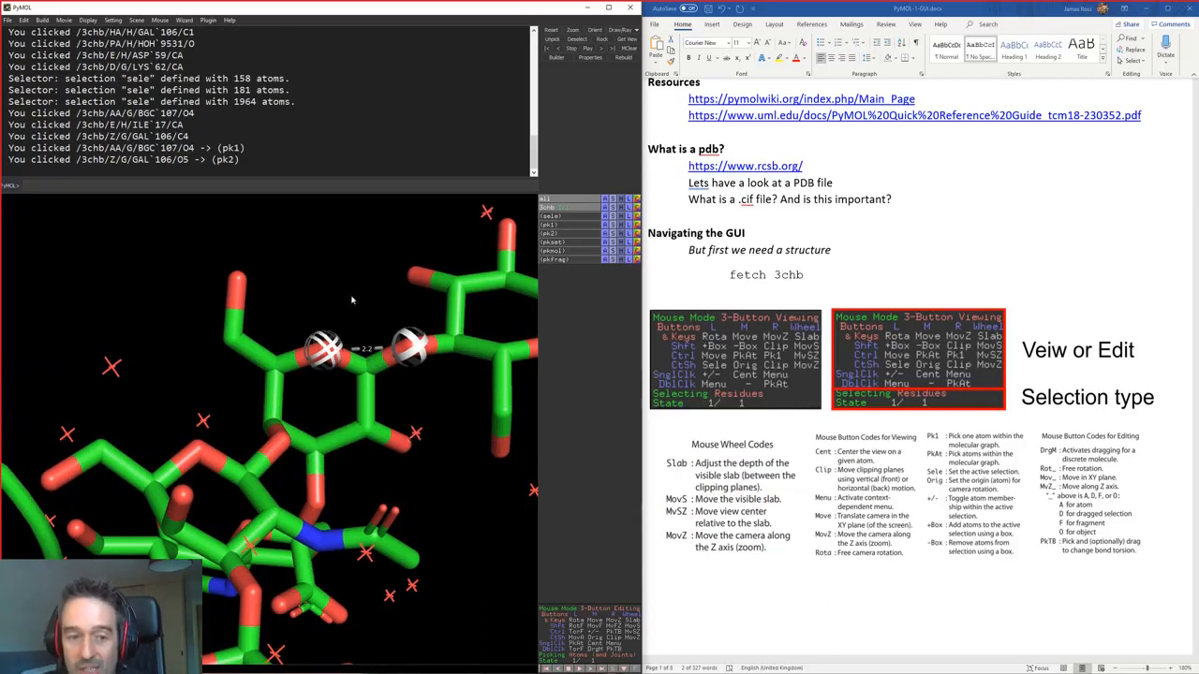
{"action": "left_click", "coordinate": [333, 268]}
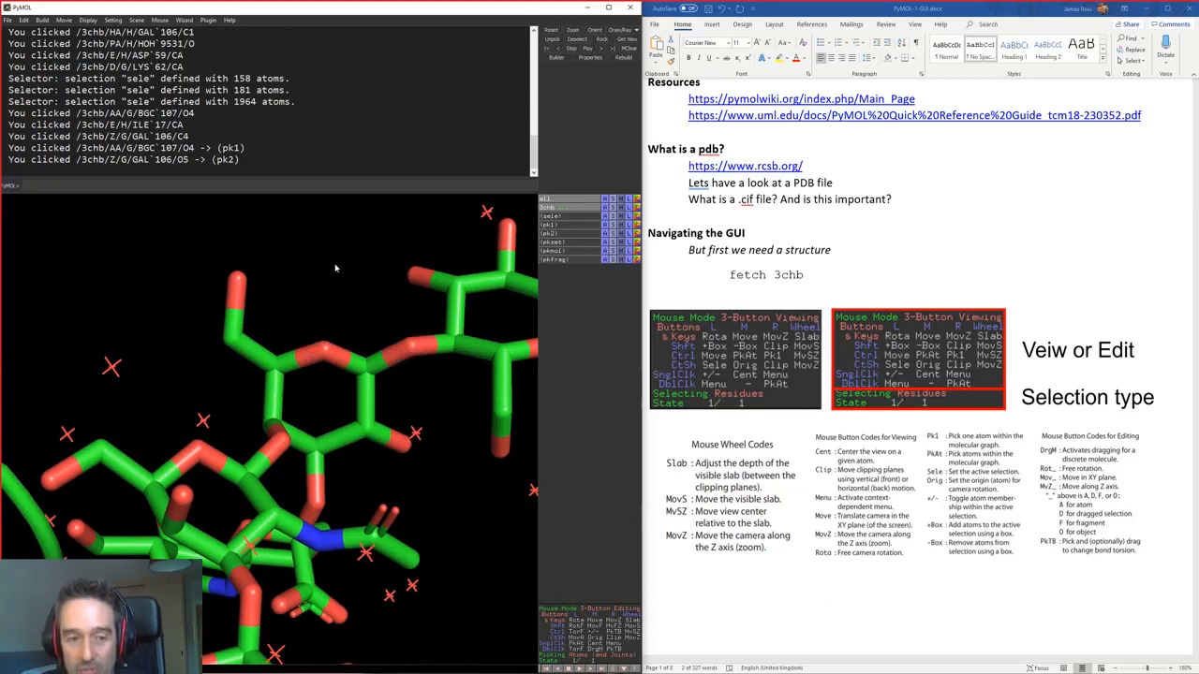
Step: Pick C1 of NGA 105, C5 of GAL 106 and O4 of BGC 107 in chain G to measure the angle between them
{"action": "left_click", "coordinate": [245, 476]}
{"action": "left_click", "coordinate": [274, 367]}
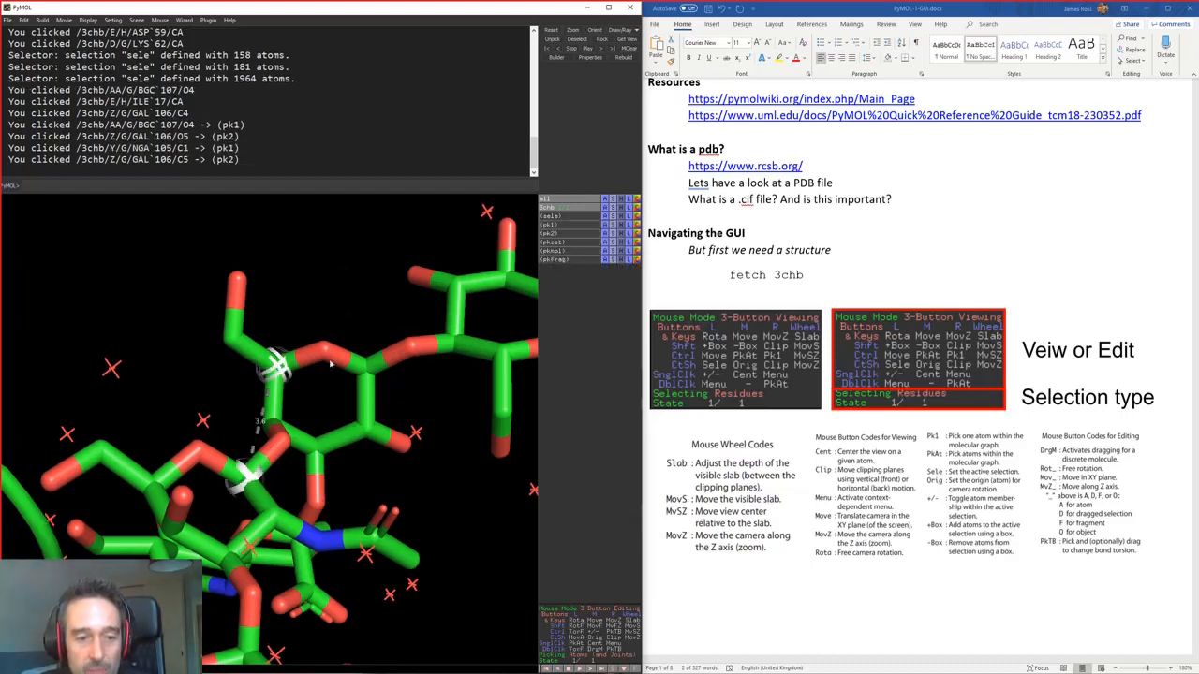
{"action": "left_click", "coordinate": [386, 360]}
{"action": "left_click_drag", "start_coordinate": [401, 363], "coordinate": [408, 389]}
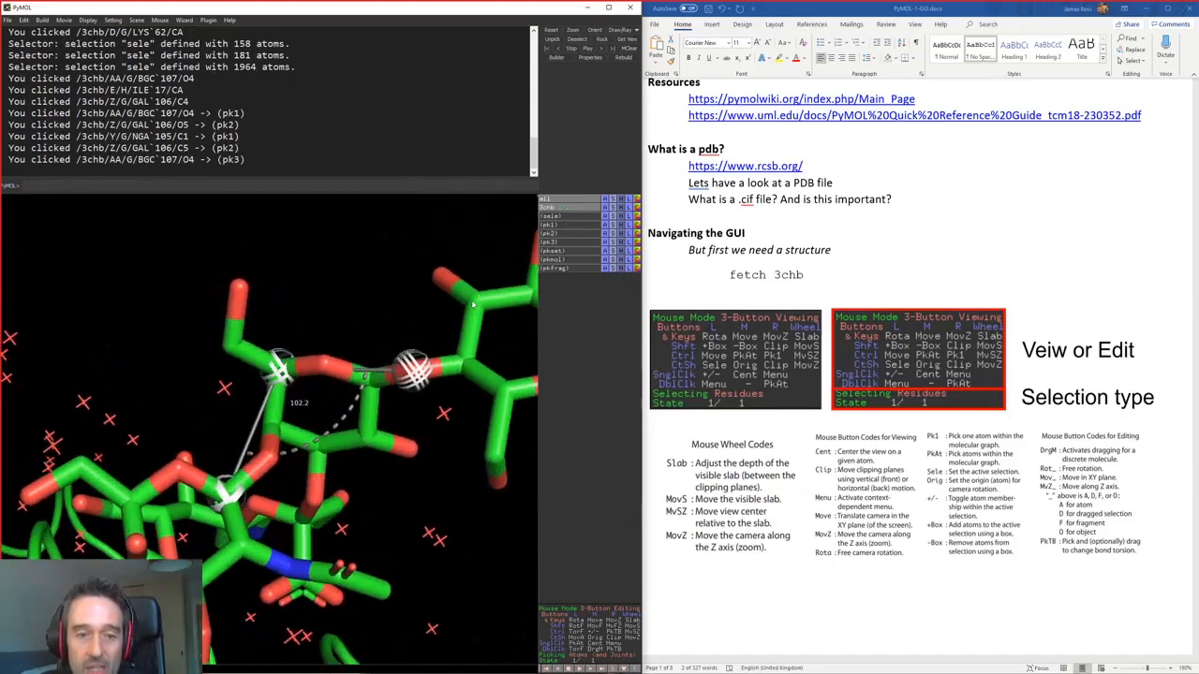
Step: Pick O3 of BGC 107 as the fourth atom to measure the dihedral, examine it centred on O5 of GAL 106, and clear the picks
{"action": "left_click", "coordinate": [431, 268]}
{"action": "left_click_drag", "start_coordinate": [430, 269], "coordinate": [222, 374]}
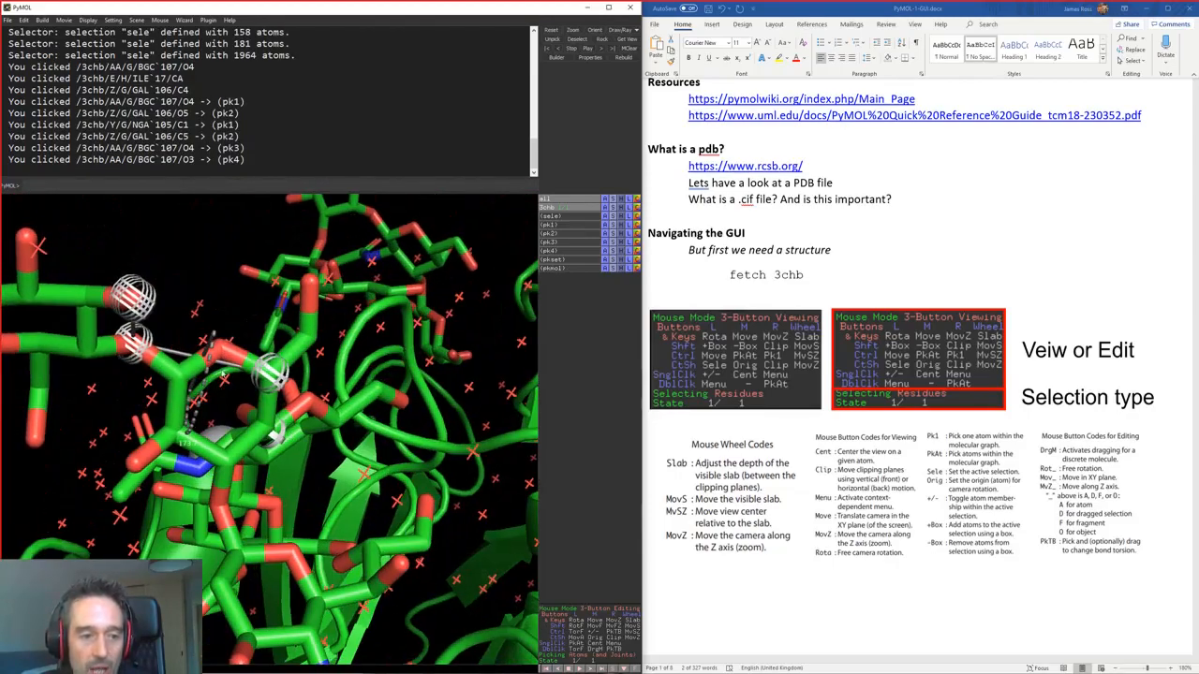
{"action": "middle_click", "coordinate": [204, 357]}
{"action": "right_click_drag", "start_coordinate": [287, 249], "coordinate": [278, 340]}
{"action": "left_click_drag", "start_coordinate": [278, 340], "coordinate": [277, 391]}
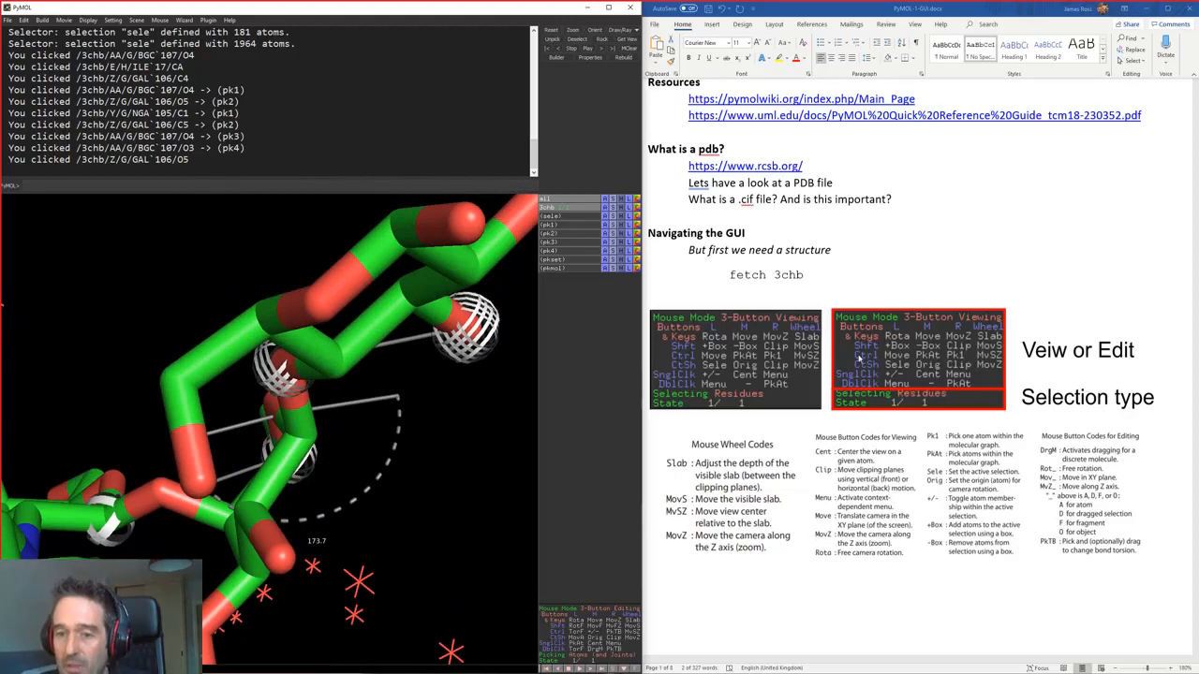
{"action": "left_click", "coordinate": [432, 487]}
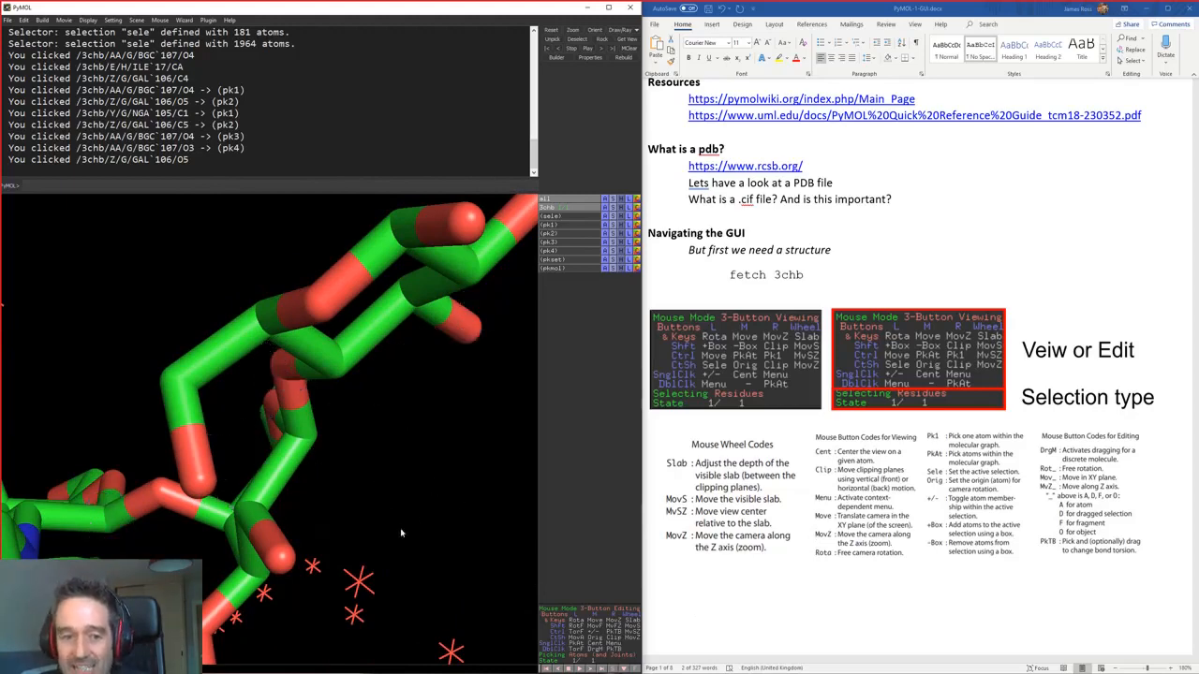
Step: Pick the bond between O4 of BGC 107 and C1 of GAL 106, twist it and pull the BGC 107 ring out of shape
{"action": "right_click_drag", "start_coordinate": [432, 487], "coordinate": [398, 306]}
{"action": "left_click_drag", "start_coordinate": [307, 397], "coordinate": [310, 421]}
{"action": "left_click", "coordinate": [270, 409], "text": "ctrl"}
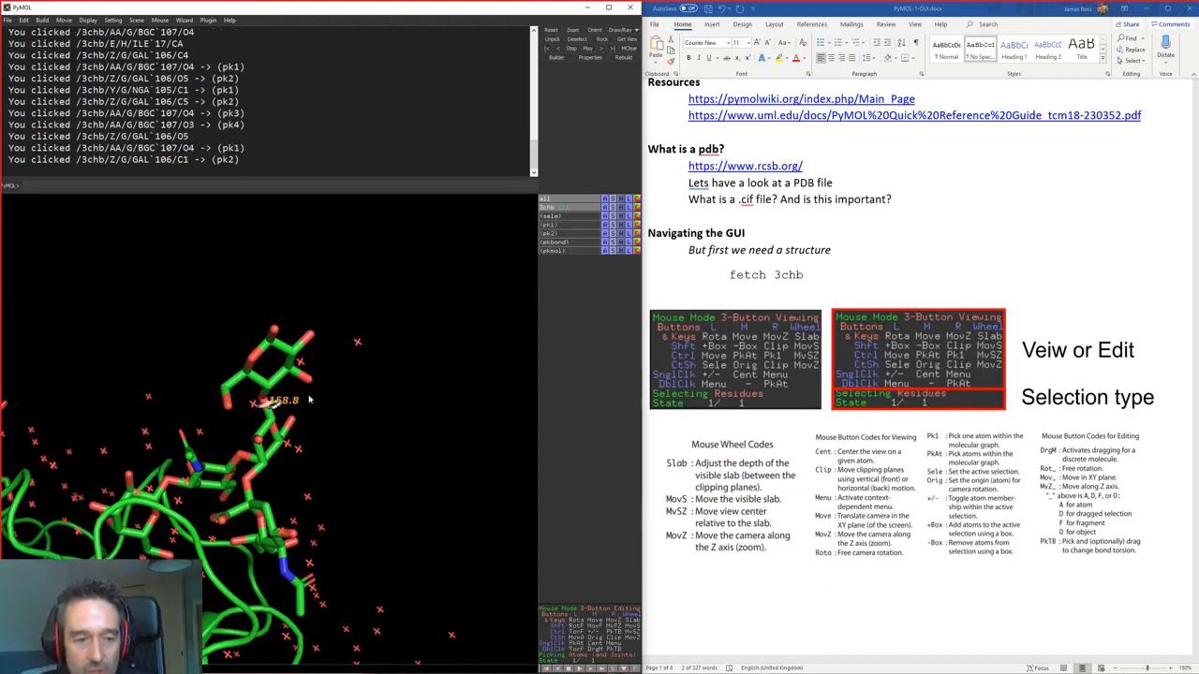
{"action": "left_click_drag", "start_coordinate": [248, 375], "coordinate": [429, 318], "text": "ctrl"}
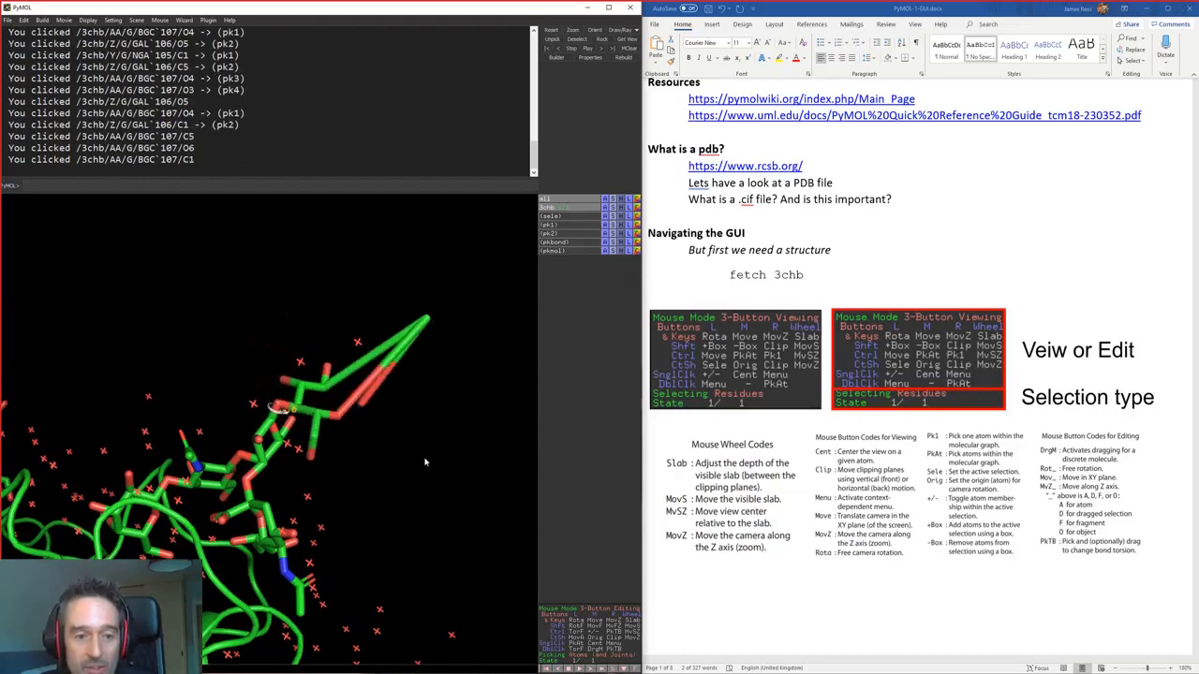
Step: Examine the distorted sugar from another angle, centre the view on HIS 57 of chain G and show the whole pentamer face-on
{"action": "left_click_drag", "start_coordinate": [410, 475], "coordinate": [241, 522]}
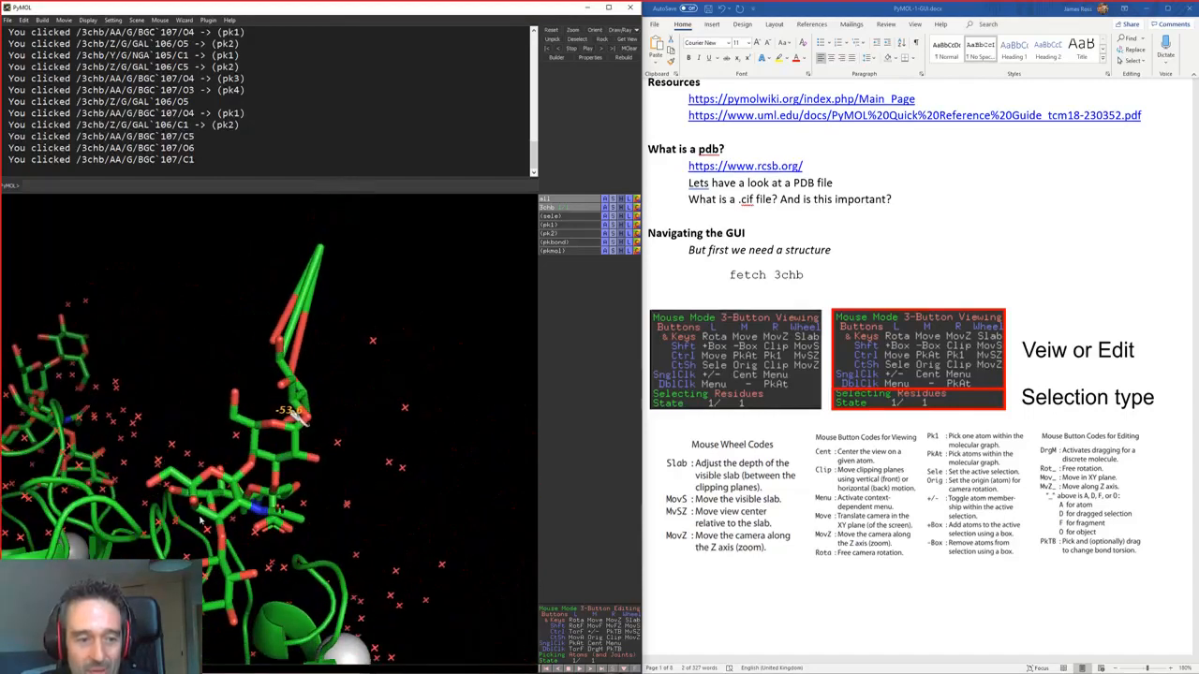
{"action": "left_click_drag", "start_coordinate": [107, 532], "coordinate": [208, 449]}
{"action": "middle_click", "coordinate": [210, 439]}
{"action": "right_click_drag", "start_coordinate": [221, 436], "coordinate": [262, 335]}
{"action": "left_click_drag", "start_coordinate": [261, 335], "coordinate": [298, 482]}
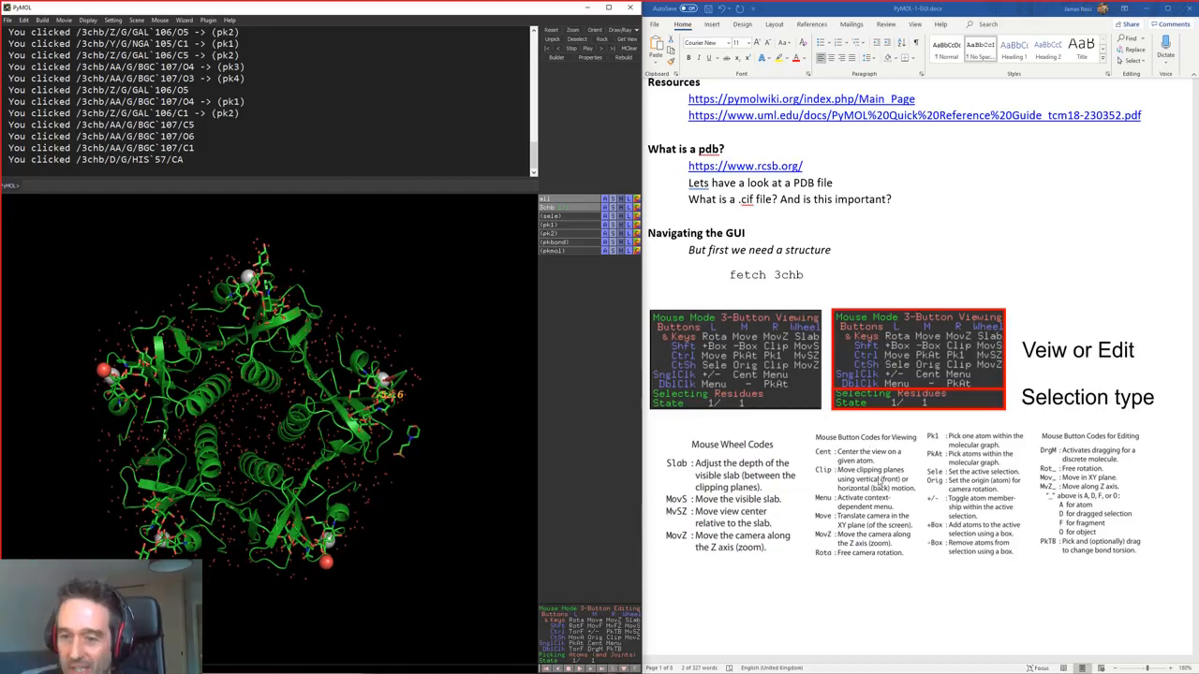
Step: Read the Word notes on viewing and editing modes, objects and selections, the A/S/H/L/C buttons and the state controls
{"action": "scroll", "coordinate": [877, 478], "scroll_direction": "down", "scroll_amount": 3}
{"action": "scroll", "coordinate": [1101, 251], "scroll_direction": "up", "scroll_amount": 1}
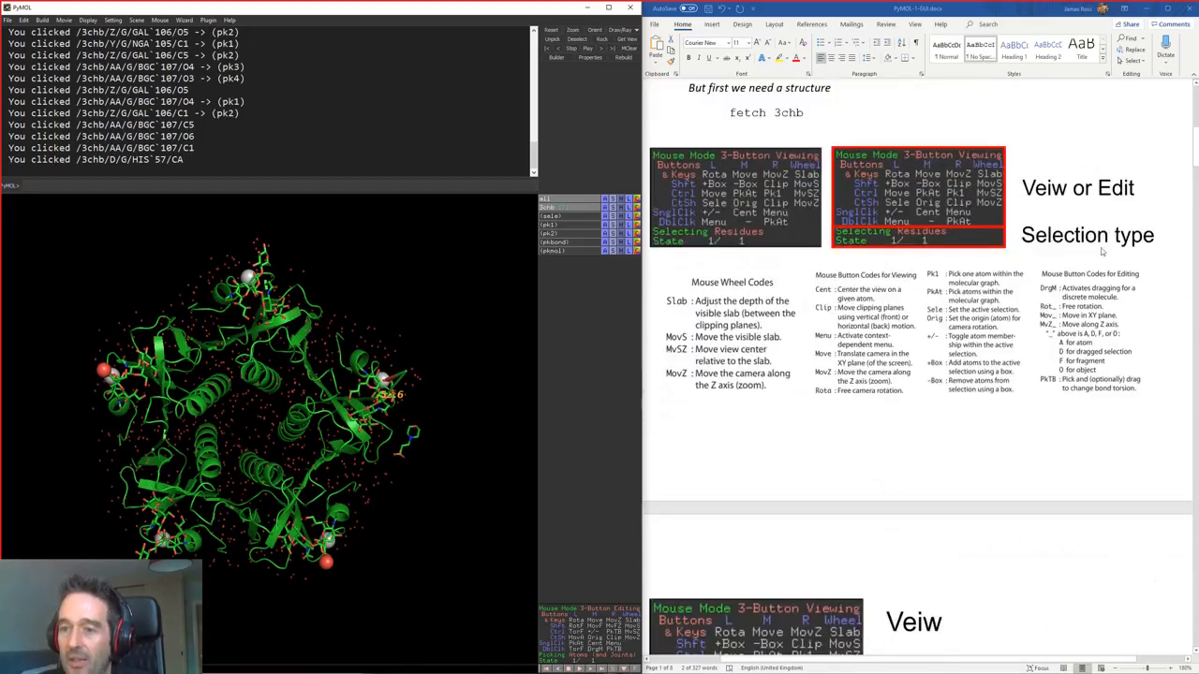
{"action": "scroll", "coordinate": [876, 351], "scroll_direction": "down", "scroll_amount": 4}
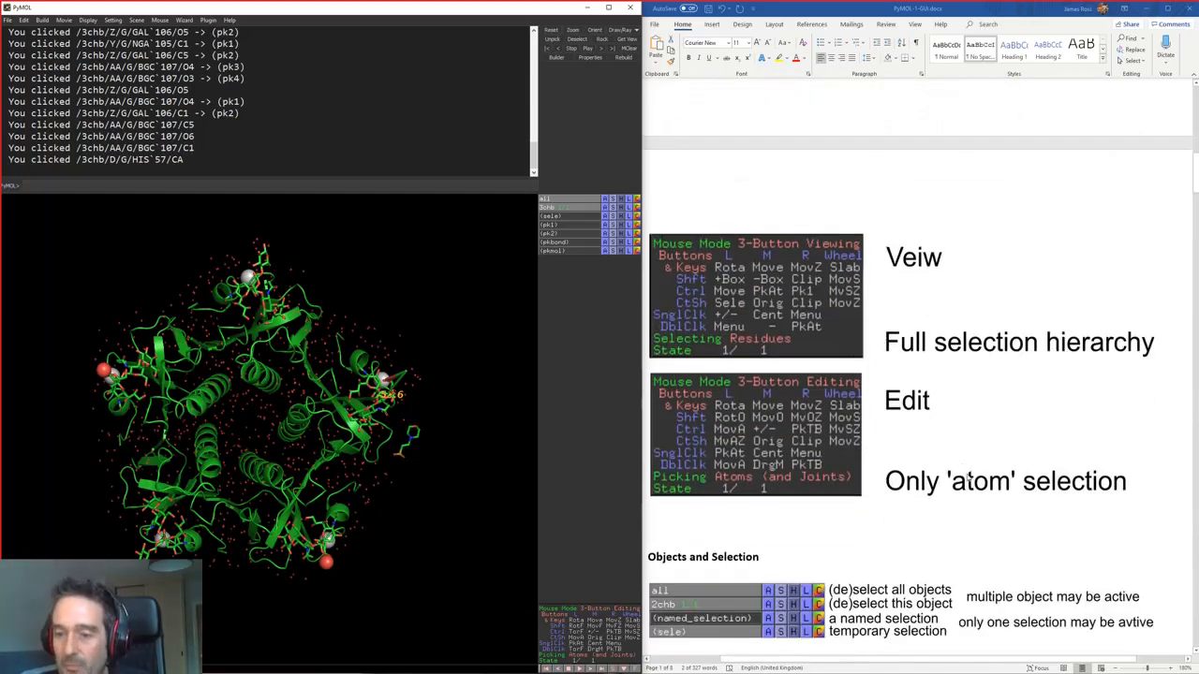
{"action": "scroll", "coordinate": [880, 337], "scroll_direction": "down", "scroll_amount": 3}
{"action": "scroll", "coordinate": [876, 351], "scroll_direction": "down", "scroll_amount": 2}
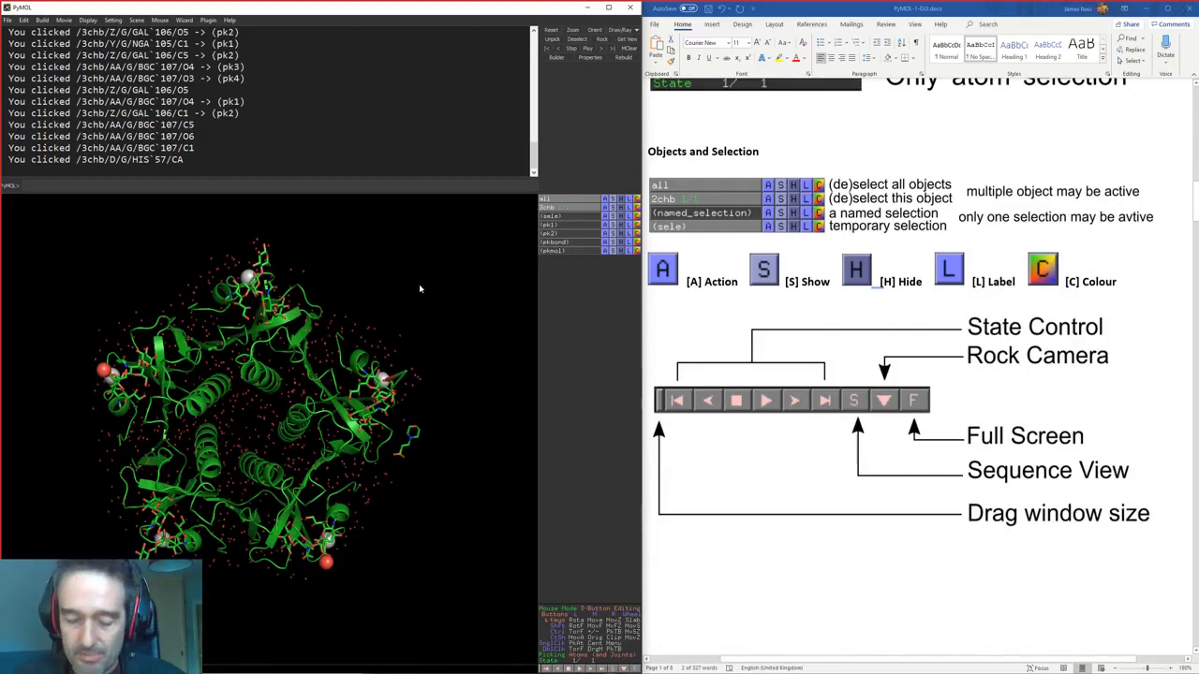
Step: Back in PyMOL, clear the picked atoms, reinitialize the session with "rein" and load the structure again with "fetch 3chb"
{"action": "left_click", "coordinate": [419, 283]}
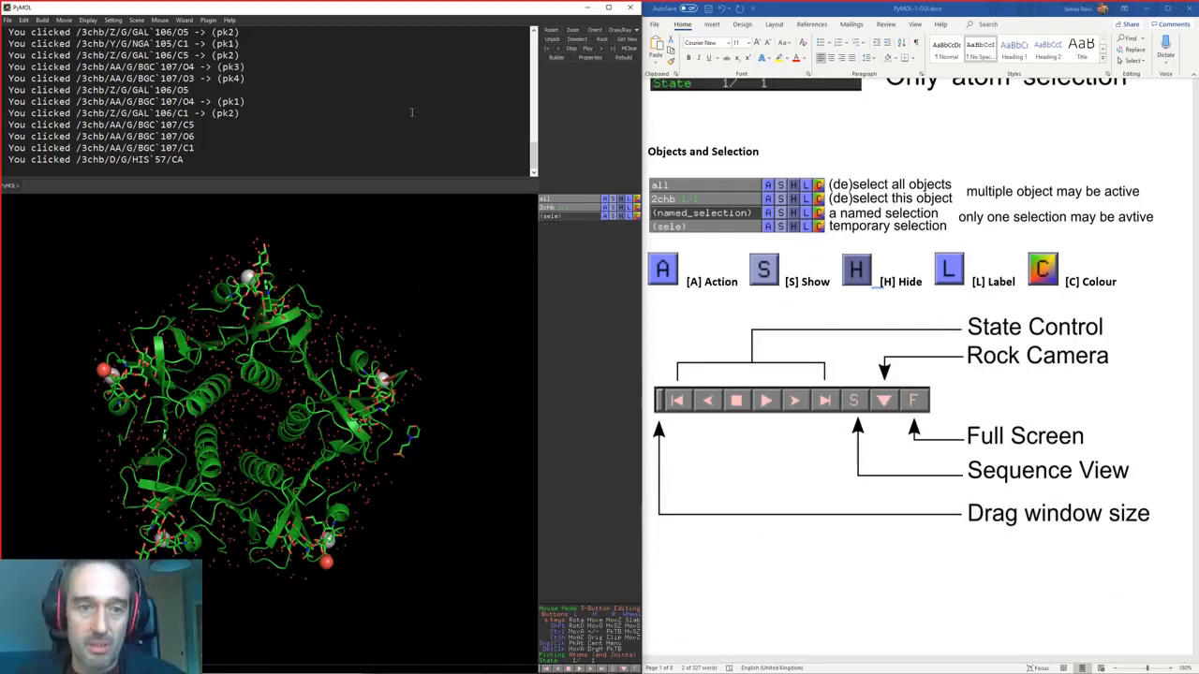
{"action": "type", "text": "rei"}
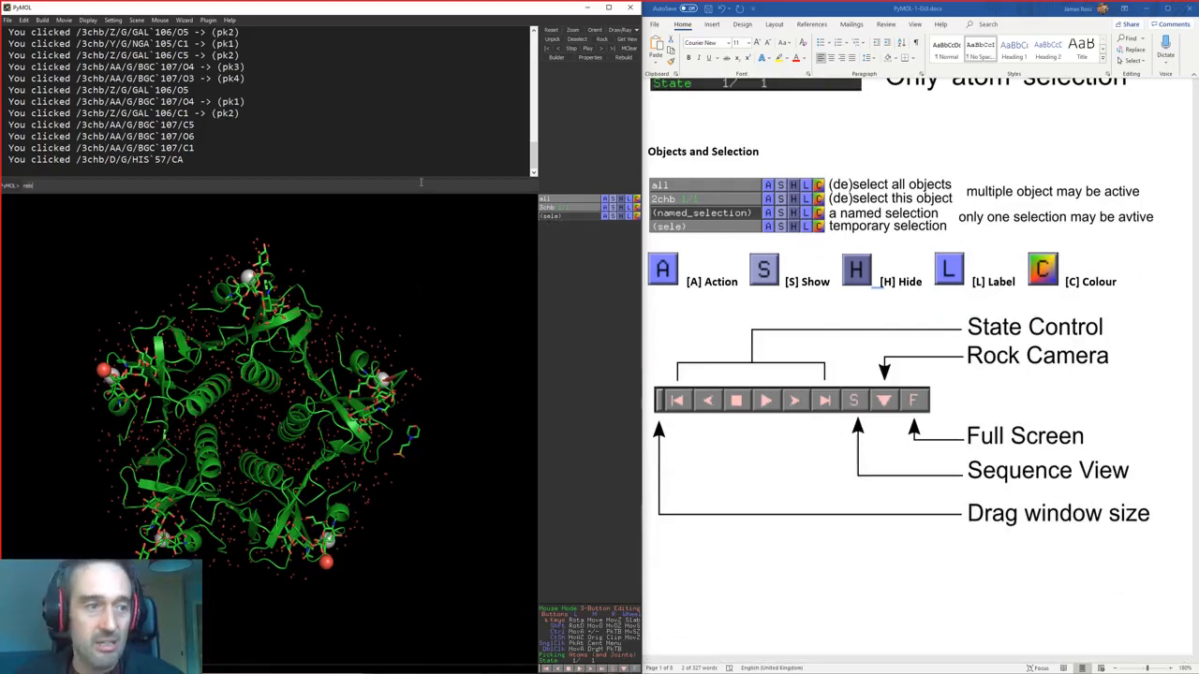
{"action": "type", "text": "n"}
{"action": "key", "text": "Return"}
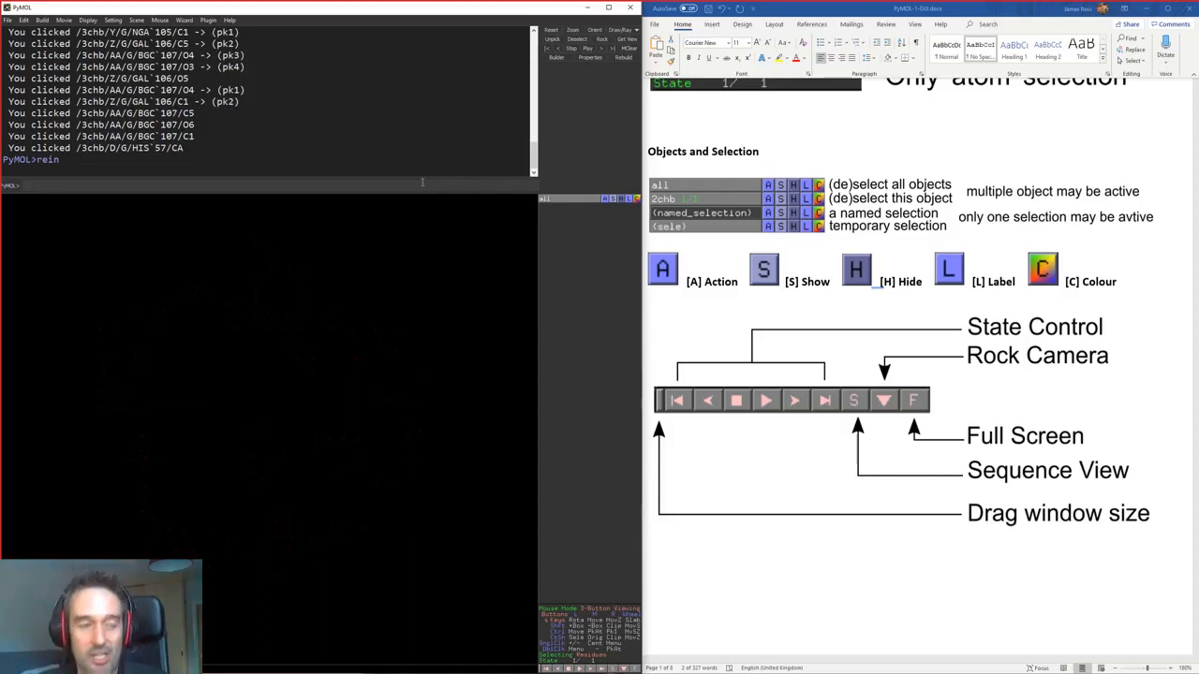
{"action": "type", "text": "fetch 3chb"}
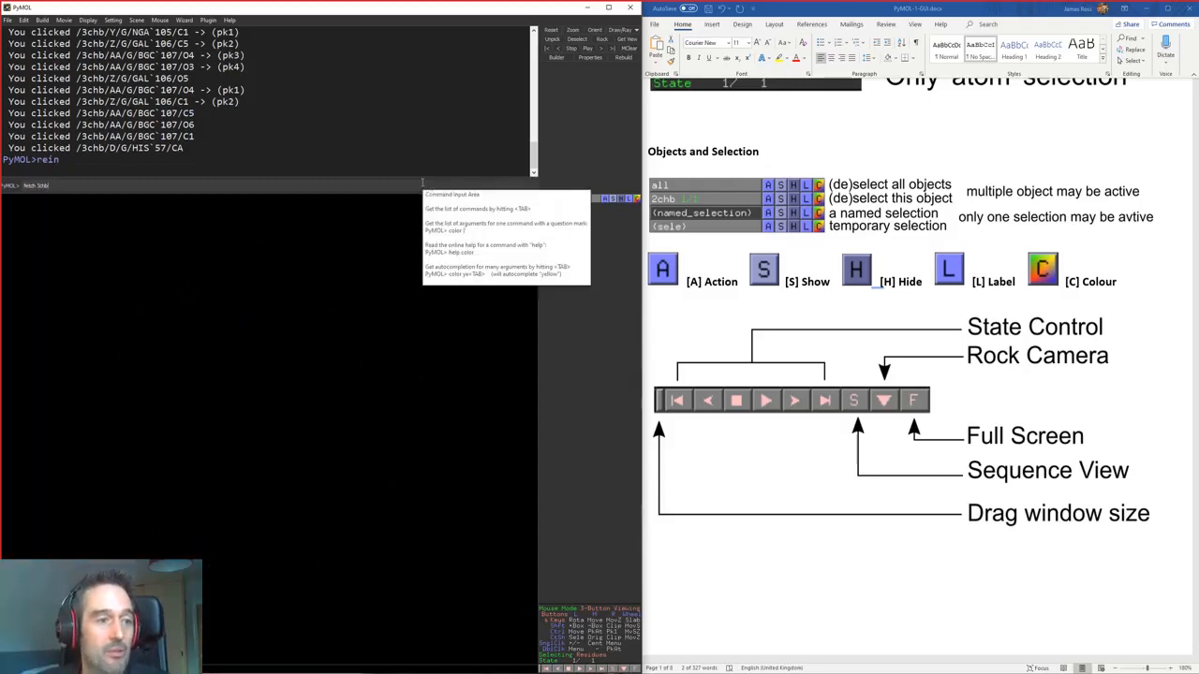
{"action": "key", "text": "Return"}
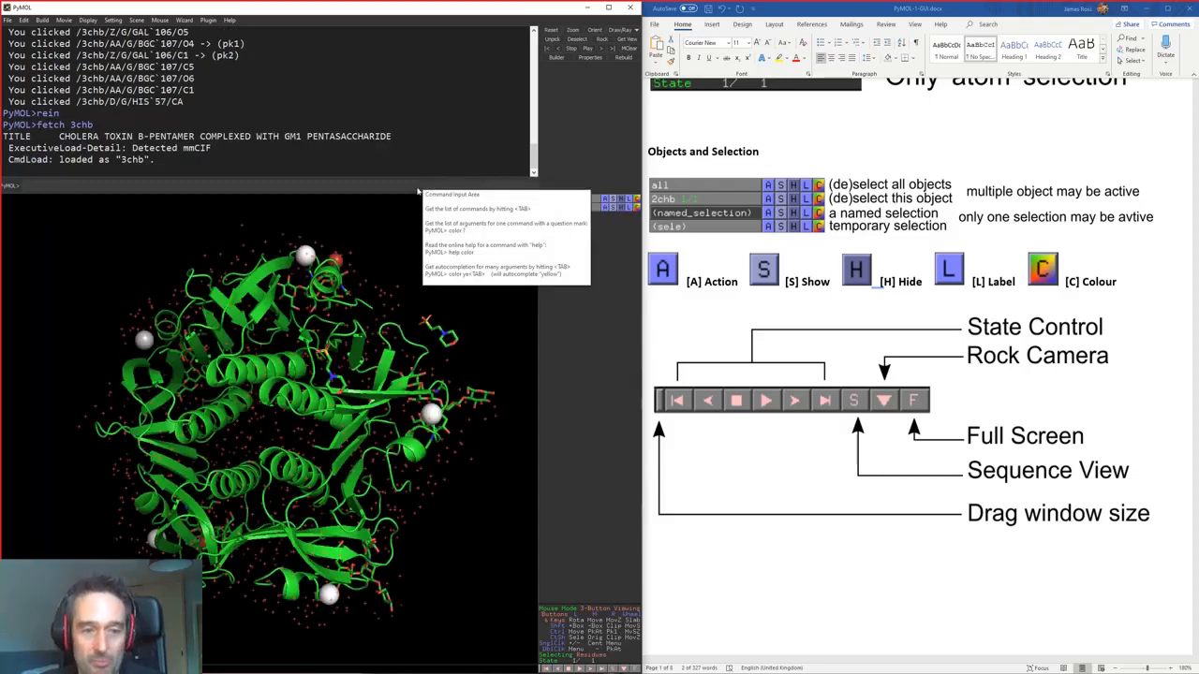
Step: Turn the reloaded pentamer ring face-on and toggle the 3chb object's display off and on again
{"action": "left_click_drag", "start_coordinate": [487, 372], "coordinate": [513, 266]}
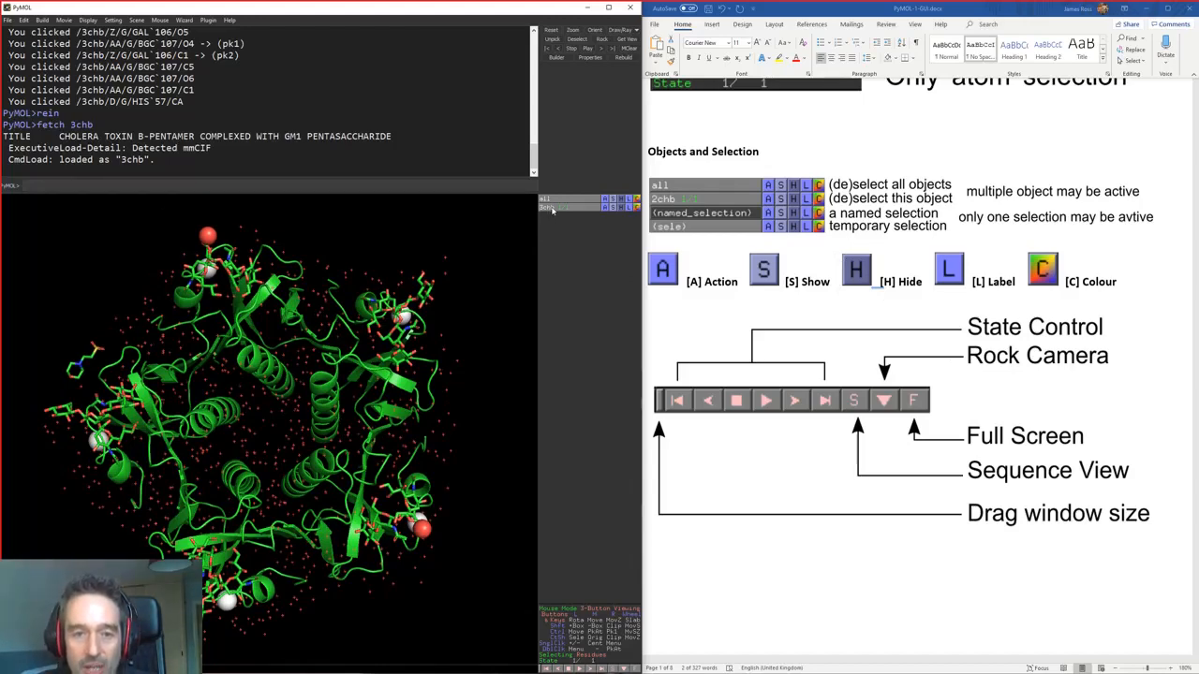
{"action": "left_click", "coordinate": [549, 208]}
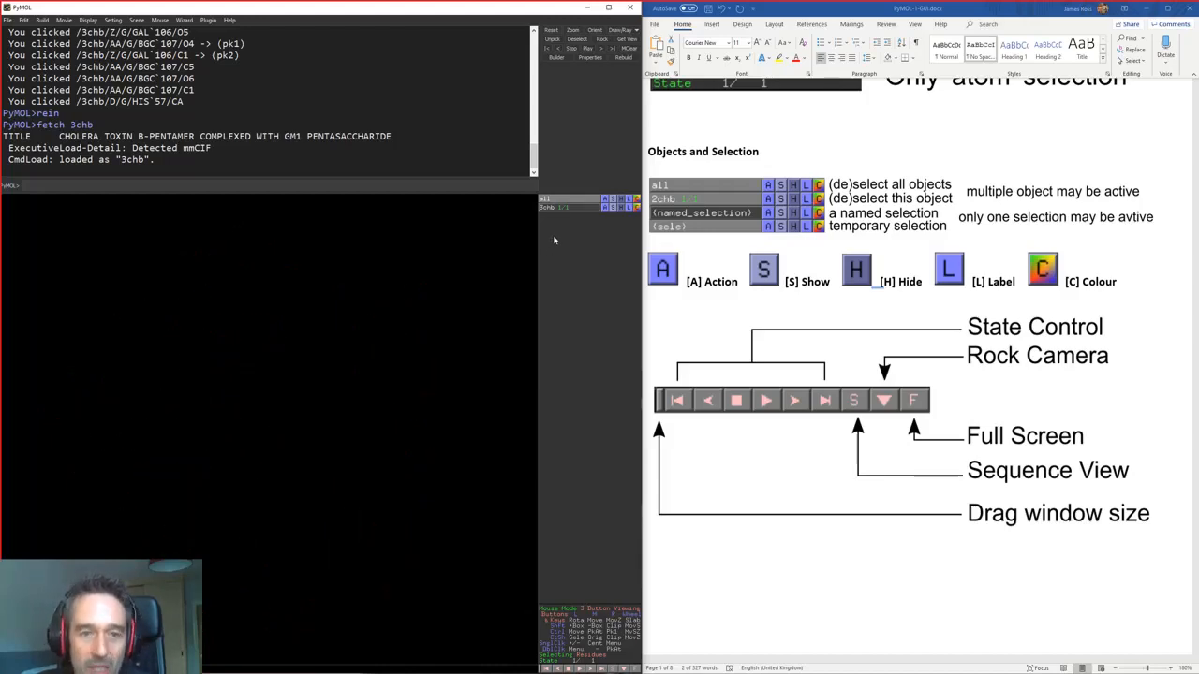
{"action": "left_click", "coordinate": [558, 207]}
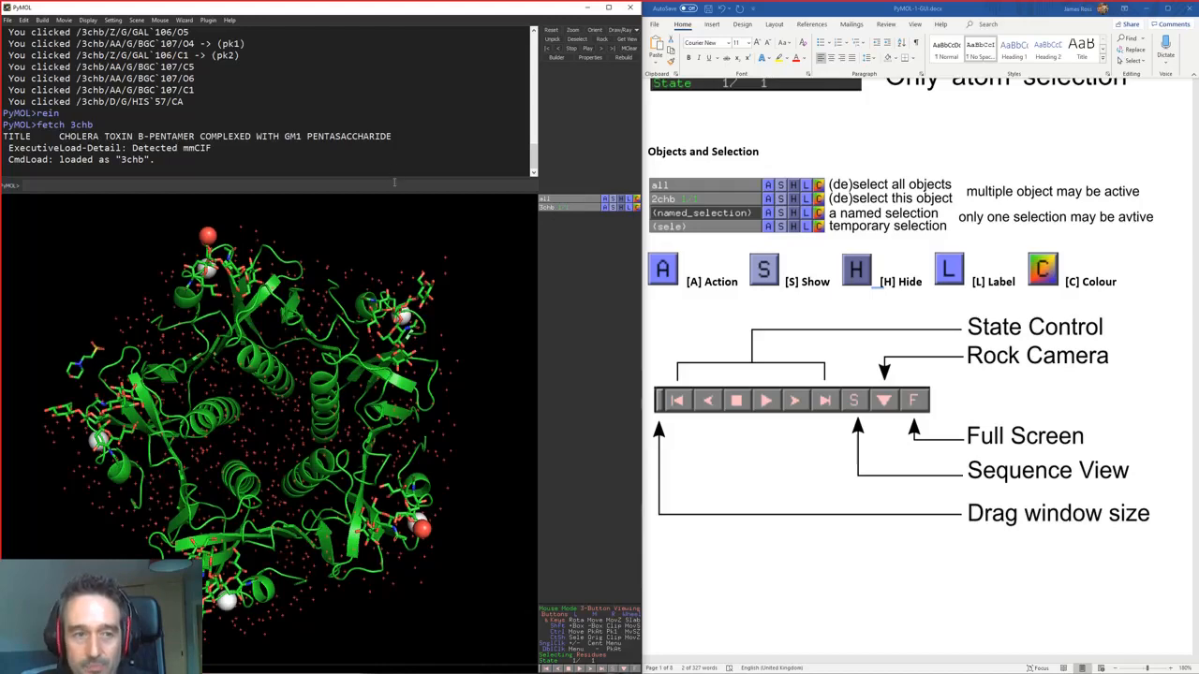
Step: Load structure 2chb alongside 3chb with the command "fetch 2chb"
{"action": "key", "text": "Up"}
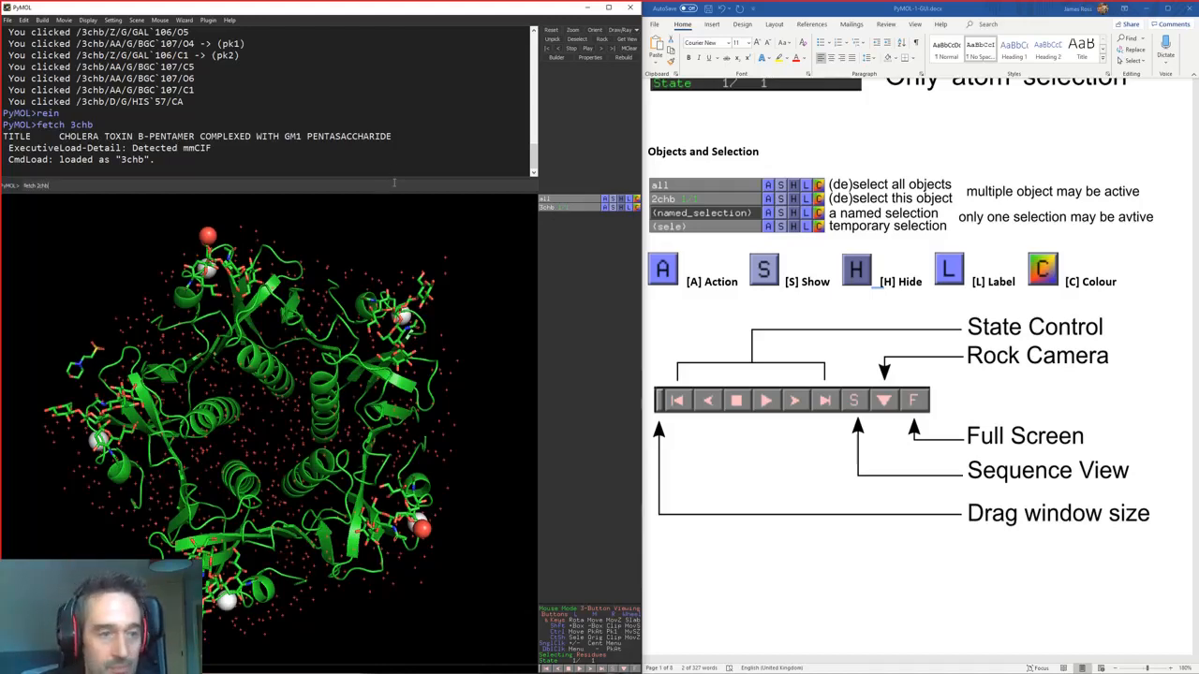
{"action": "key", "text": "Return"}
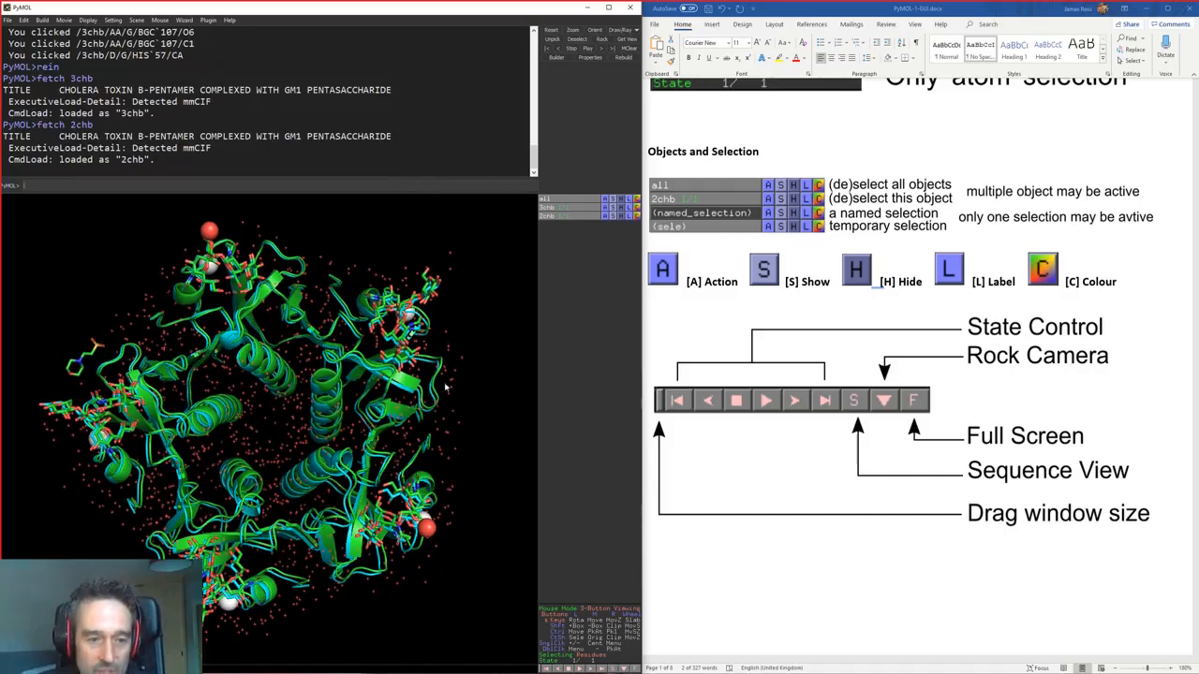
{"action": "left_click_drag", "start_coordinate": [444, 383], "coordinate": [221, 380]}
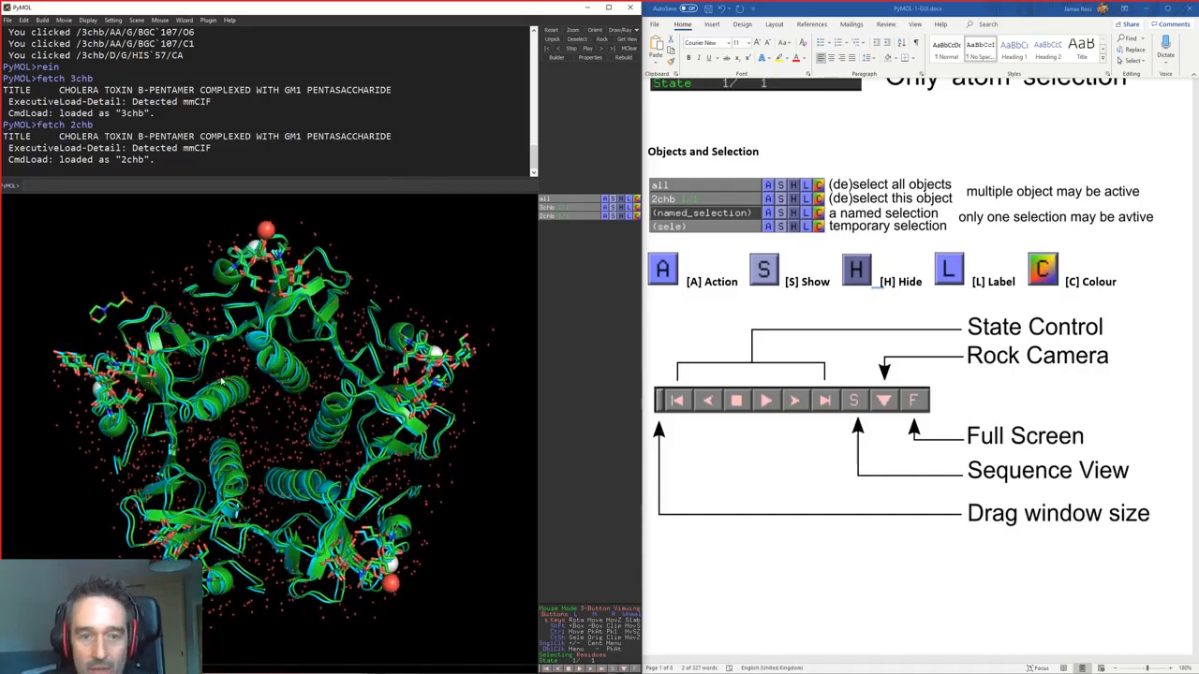
Step: Toggle the display of the 3chb and 2chb objects off and on individually, ending with both shown
{"action": "left_click", "coordinate": [574, 210]}
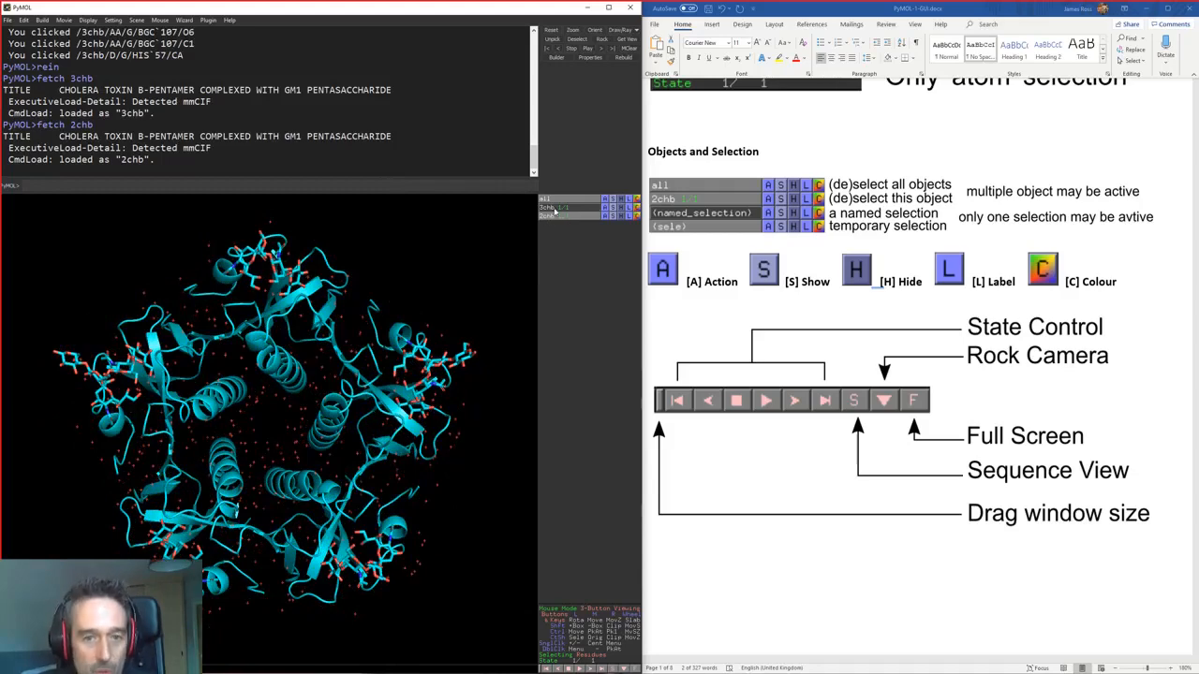
{"action": "left_click", "coordinate": [555, 207]}
{"action": "left_click", "coordinate": [557, 216]}
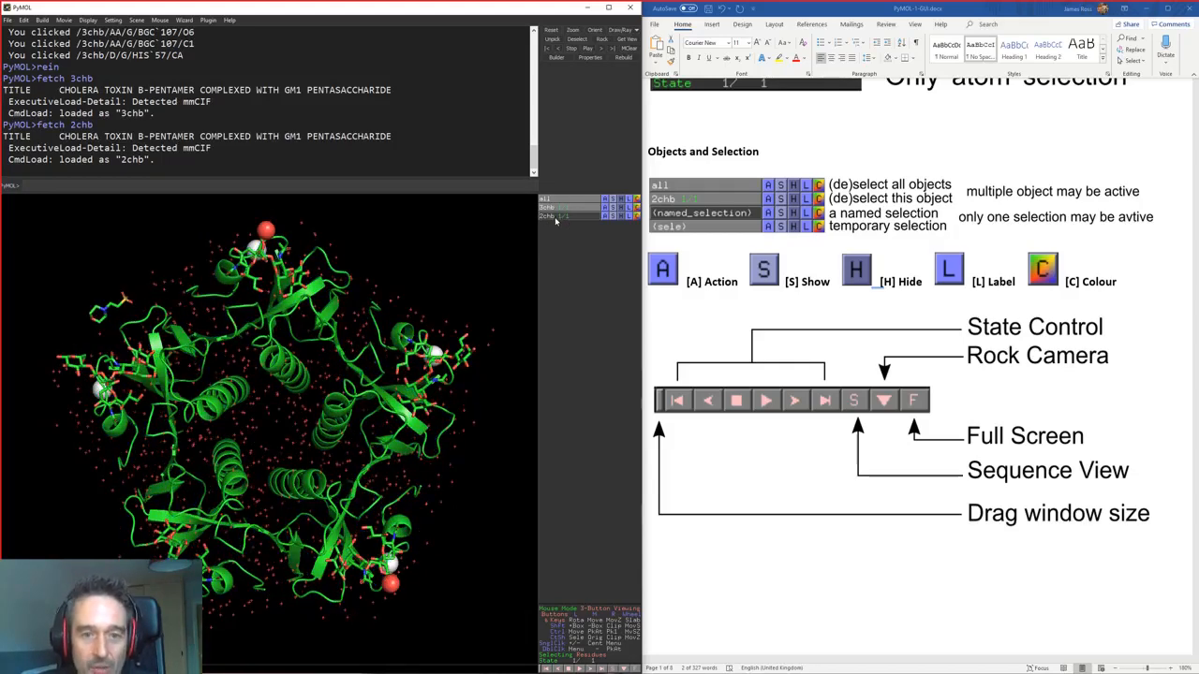
{"action": "left_click", "coordinate": [556, 216]}
{"action": "left_click", "coordinate": [556, 208]}
{"action": "left_click", "coordinate": [556, 216]}
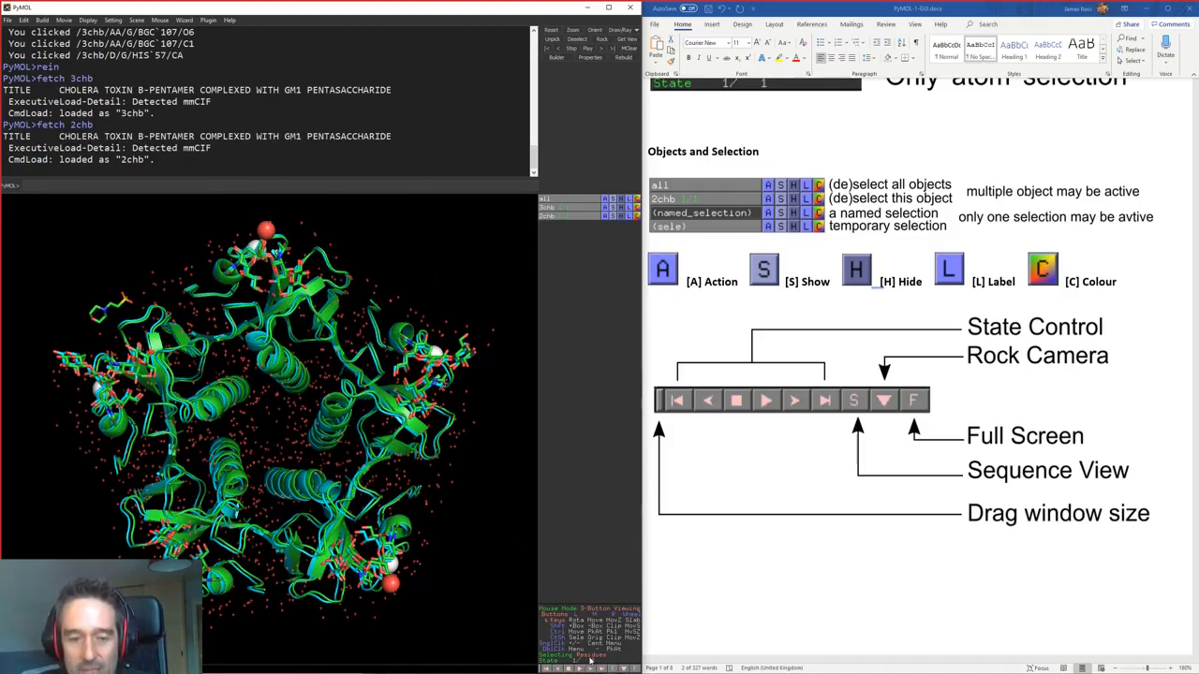
Step: Select residues ASP 7 and LEU 8 in chain B of 3chb together with SIA 108 of 2chb
{"action": "left_click", "coordinate": [403, 326]}
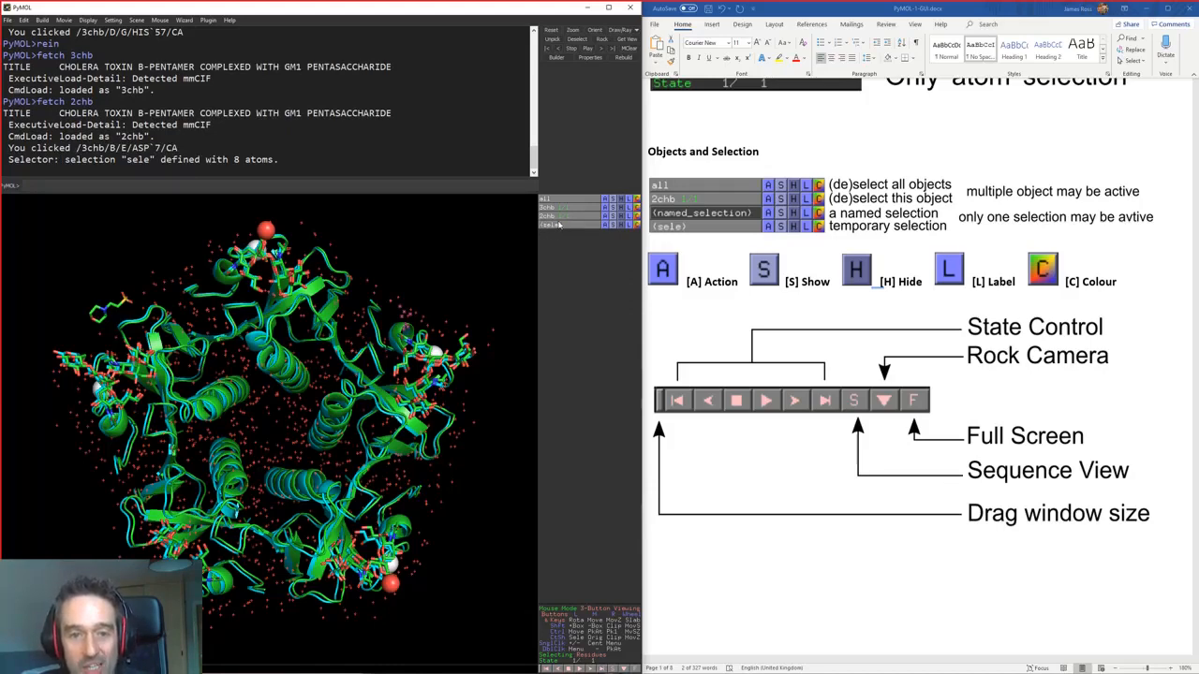
{"action": "left_click", "coordinate": [397, 343]}
{"action": "left_click", "coordinate": [421, 350]}
{"action": "mouse_move", "coordinate": [414, 346]}
{"action": "left_mouse_down"}
{"action": "mouse_move", "coordinate": [444, 326]}
{"action": "mouse_move", "coordinate": [428, 339]}
{"action": "left_mouse_up"}
Step: Toggle the temporary selection (sele) off and on and leave it active
{"action": "left_click", "coordinate": [551, 225]}
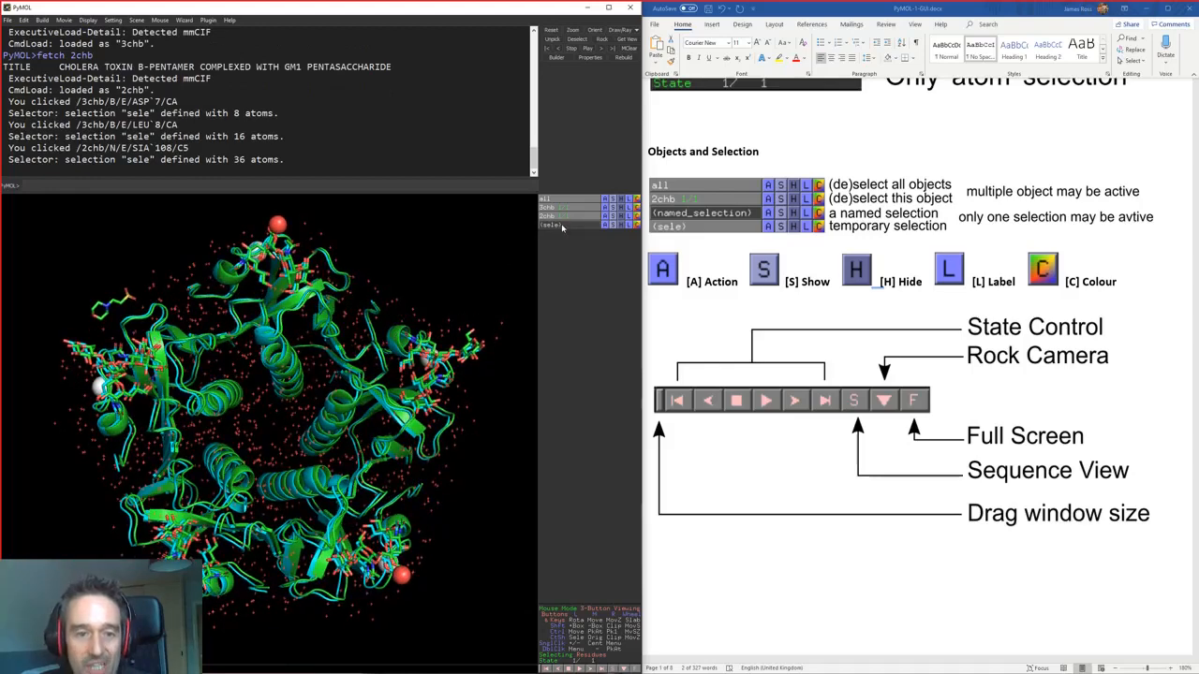
{"action": "left_click", "coordinate": [562, 226]}
{"action": "left_click", "coordinate": [562, 227]}
{"action": "left_click", "coordinate": [562, 226]}
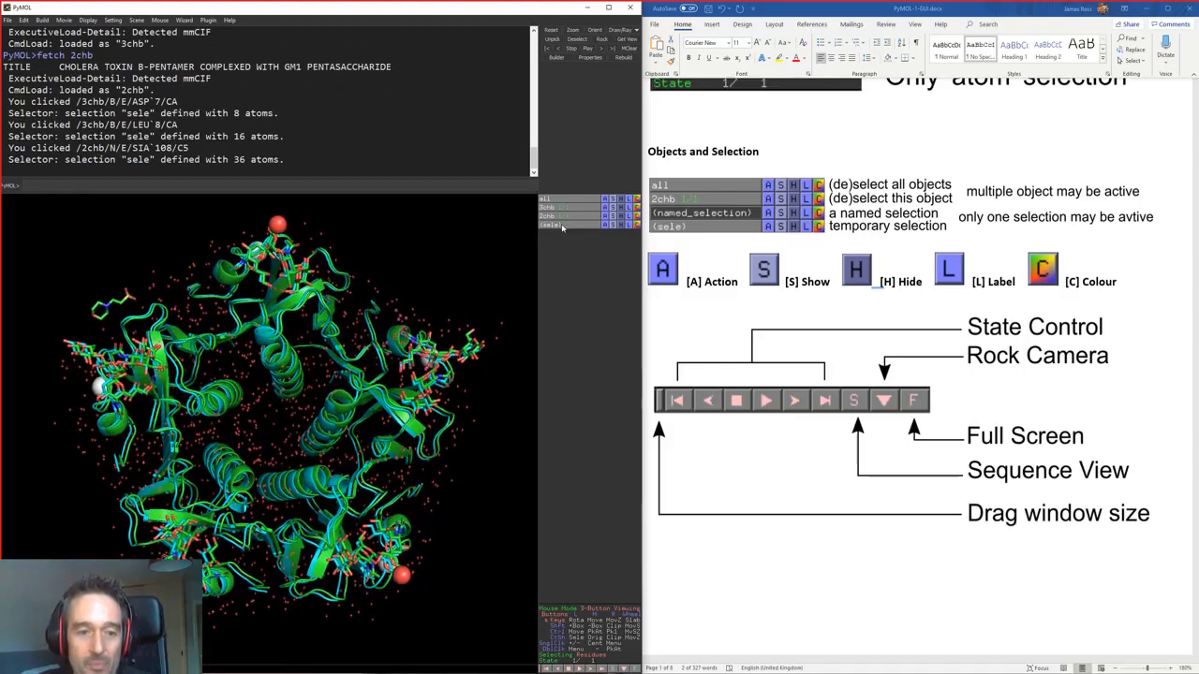
{"action": "right_click", "coordinate": [479, 232]}
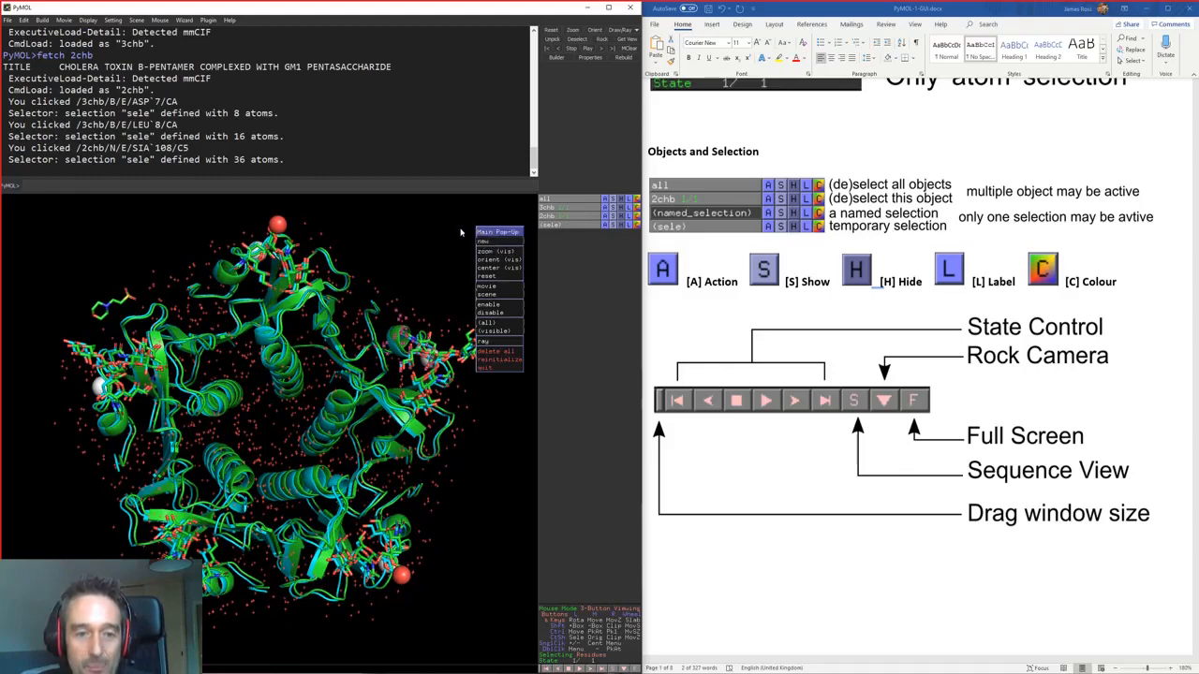
{"action": "left_click", "coordinate": [558, 225]}
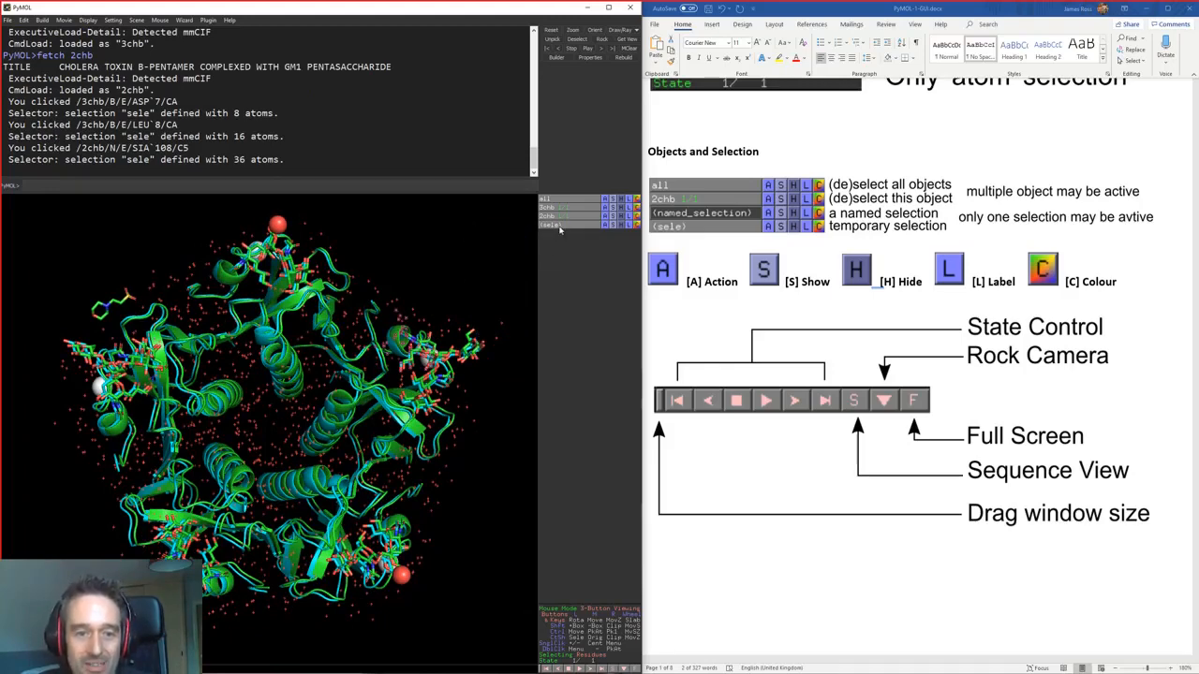
Step: Centre a closer view on LEU 8 of chain B and show everything as sticks with "as sticks"
{"action": "middle_click", "coordinate": [403, 335]}
{"action": "right_click_drag", "start_coordinate": [427, 326], "coordinate": [409, 440]}
{"action": "left_click_drag", "start_coordinate": [408, 440], "coordinate": [375, 496]}
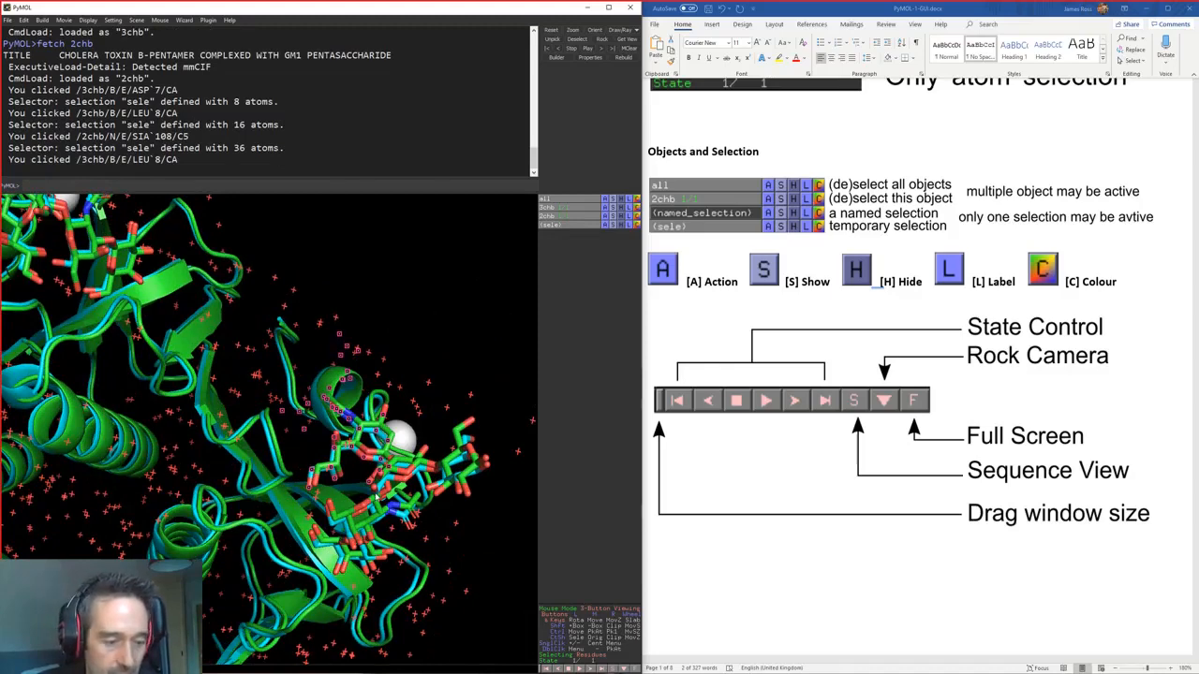
{"action": "type", "text": "as sticks"}
{"action": "key", "text": "Return"}
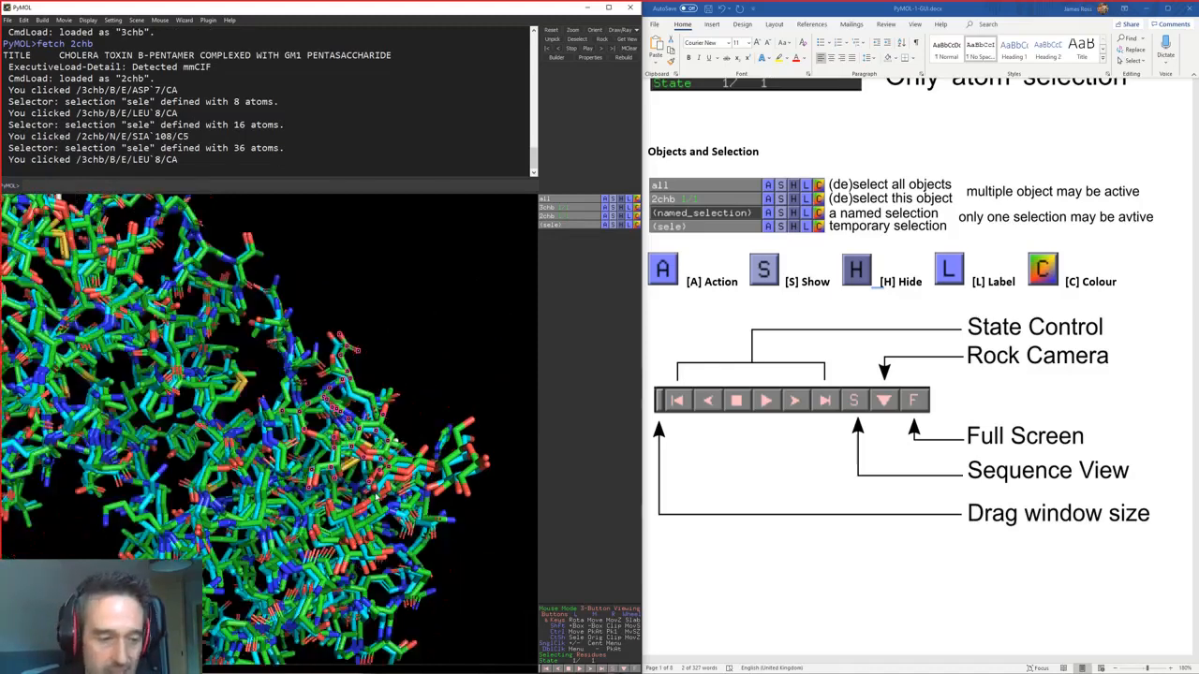
Step: Hide the 2chb object and bring GLU 11 in chain B of 3chb into a centred close-up
{"action": "middle_click", "coordinate": [375, 391]}
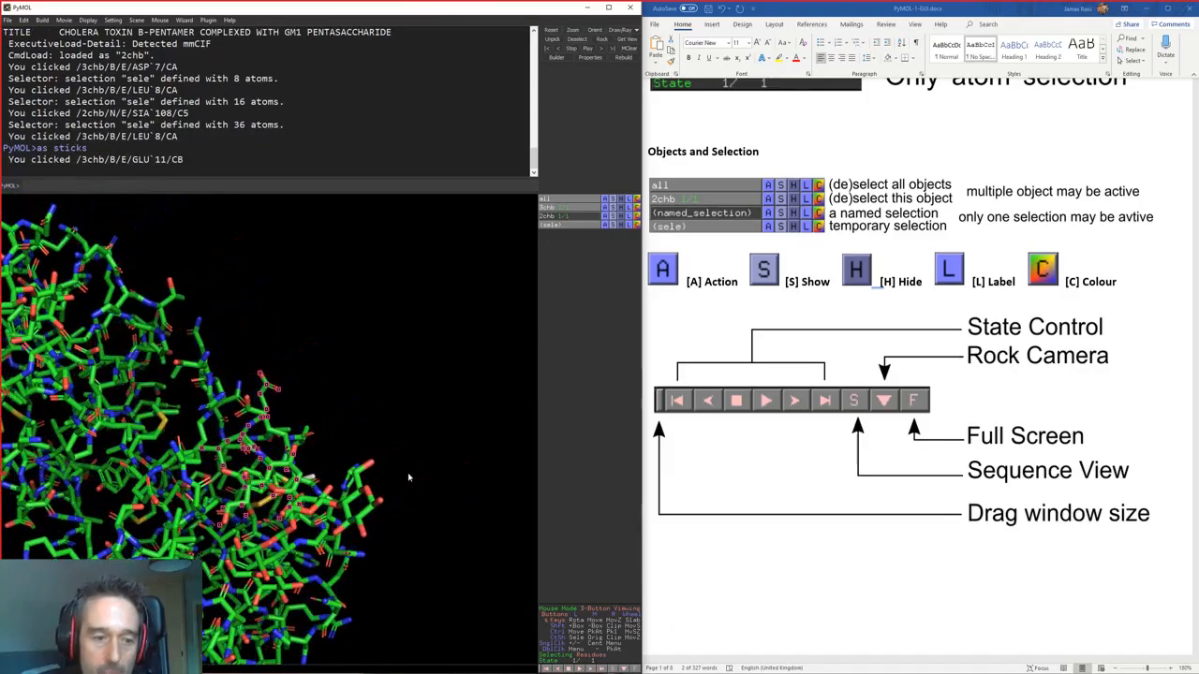
{"action": "left_click_drag", "start_coordinate": [371, 416], "coordinate": [281, 432]}
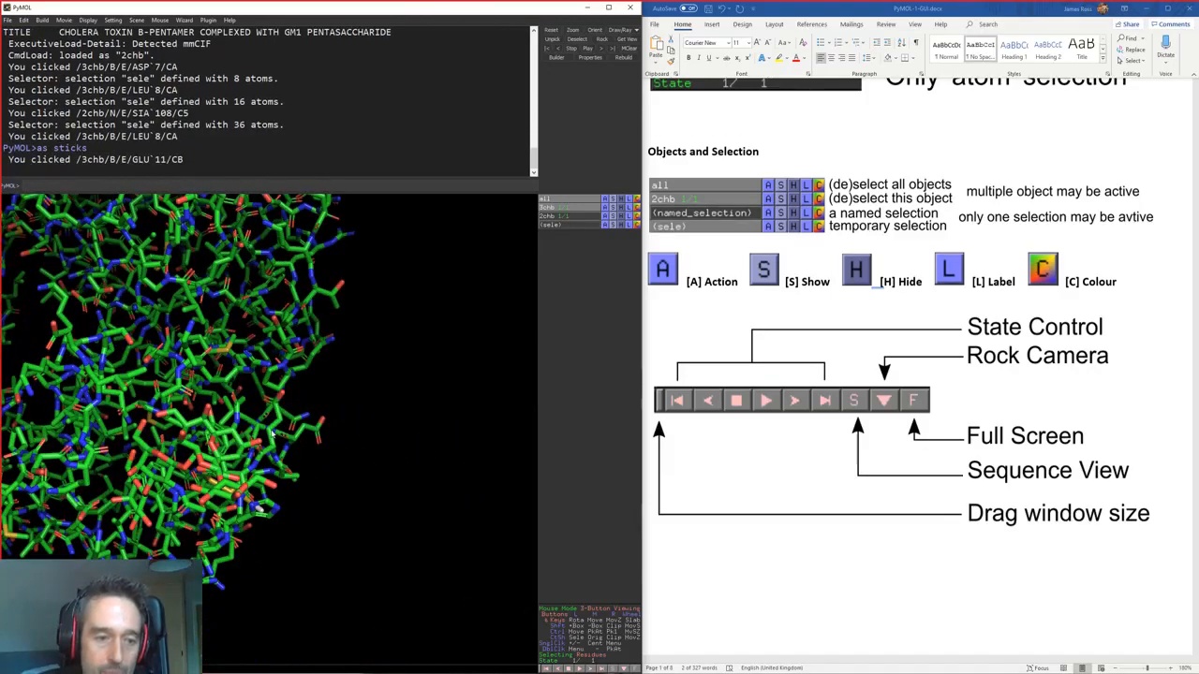
{"action": "middle_click", "coordinate": [272, 433]}
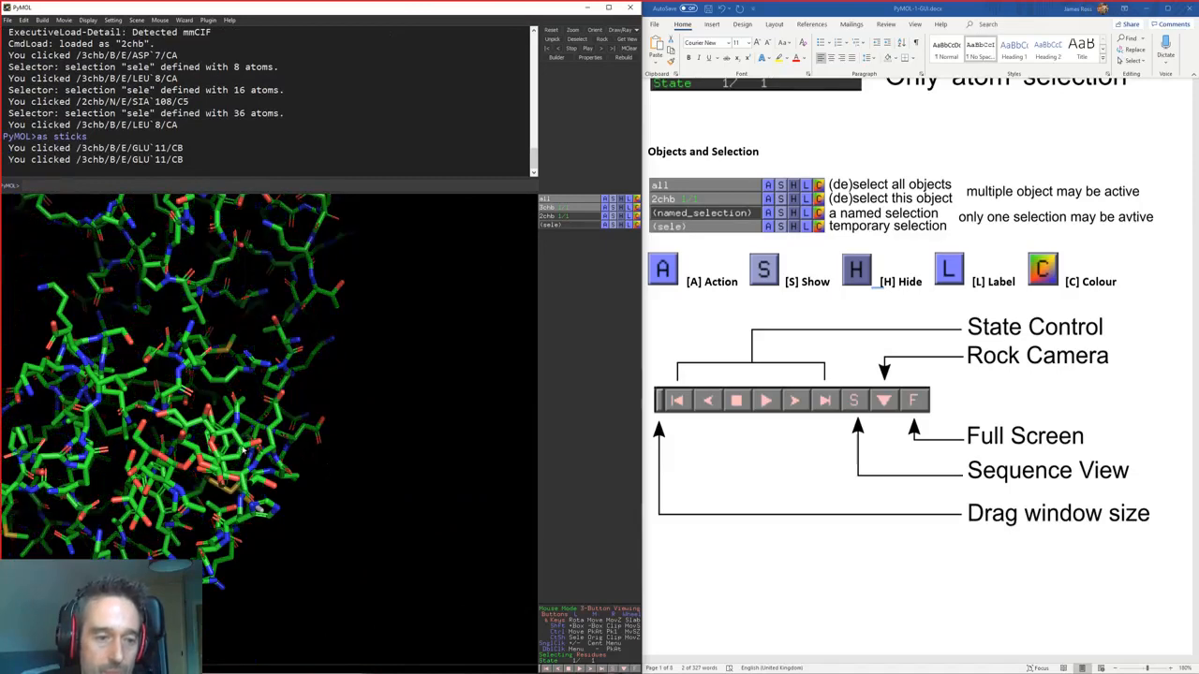
{"action": "middle_click", "coordinate": [213, 433]}
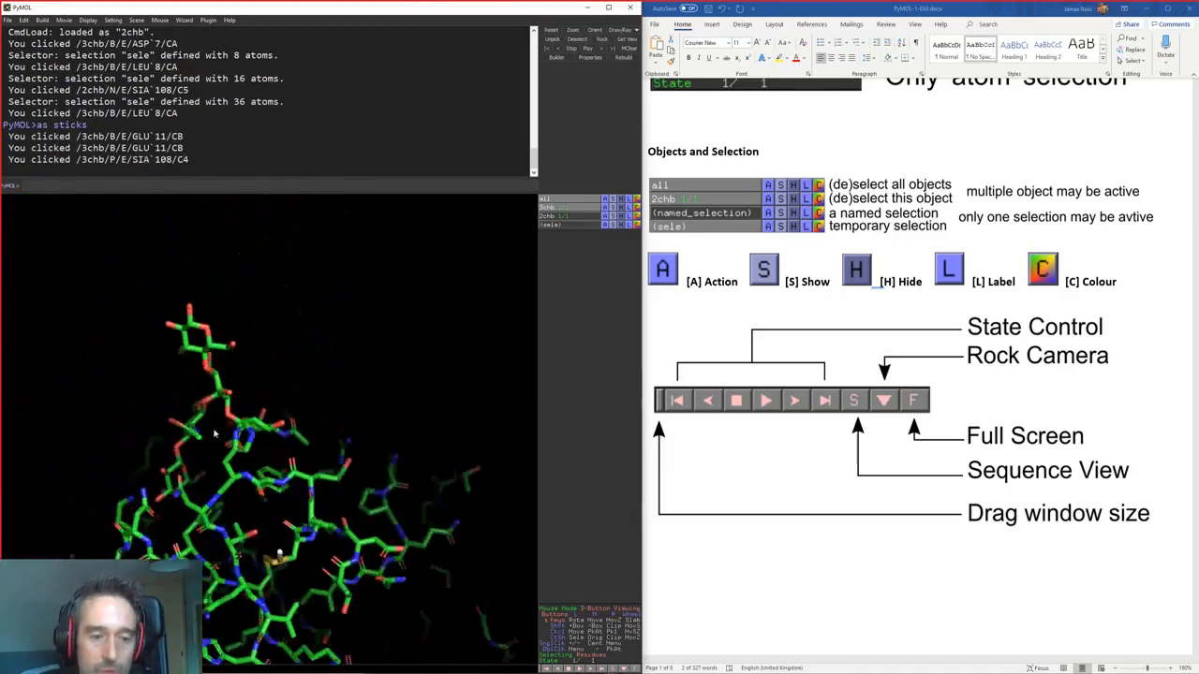
{"action": "middle_click", "coordinate": [303, 480]}
{"action": "right_click_drag", "start_coordinate": [332, 422], "coordinate": [401, 474]}
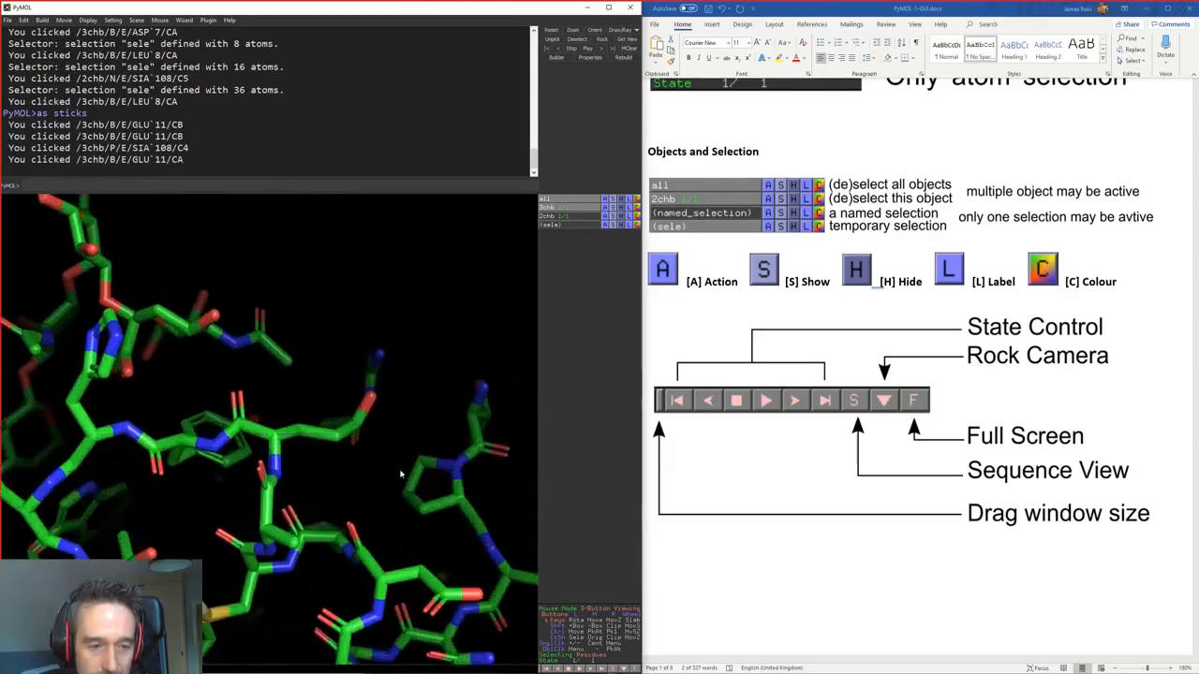
{"action": "left_click_drag", "start_coordinate": [399, 474], "coordinate": [327, 503]}
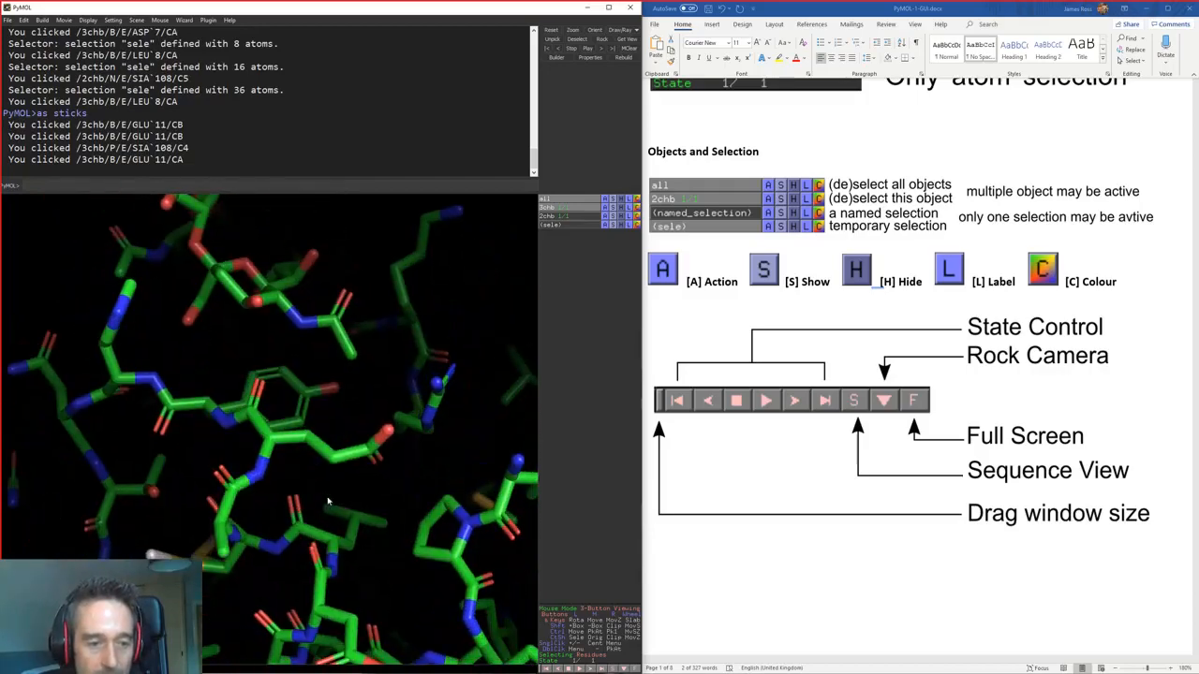
Step: Select residues GLU 11 and ALA 10 as a fresh temporary selection and deactivate it
{"action": "left_click", "coordinate": [274, 451]}
{"action": "left_click_drag", "start_coordinate": [274, 451], "coordinate": [200, 397]}
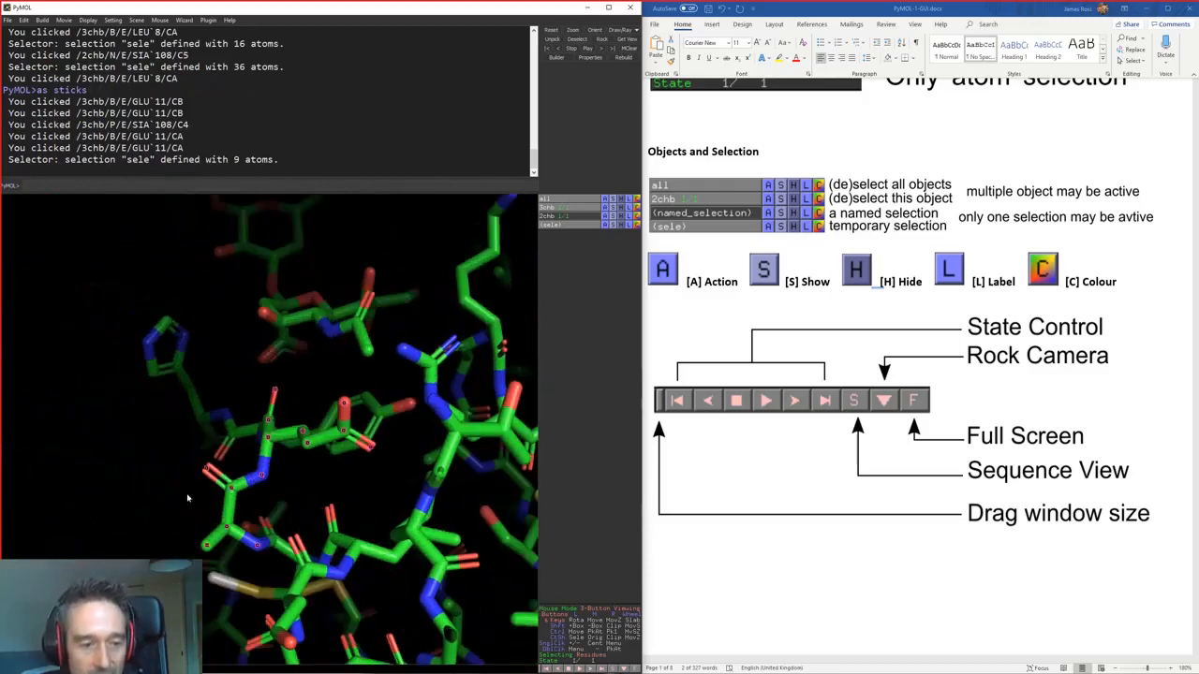
{"action": "left_click_drag", "start_coordinate": [187, 498], "coordinate": [123, 506]}
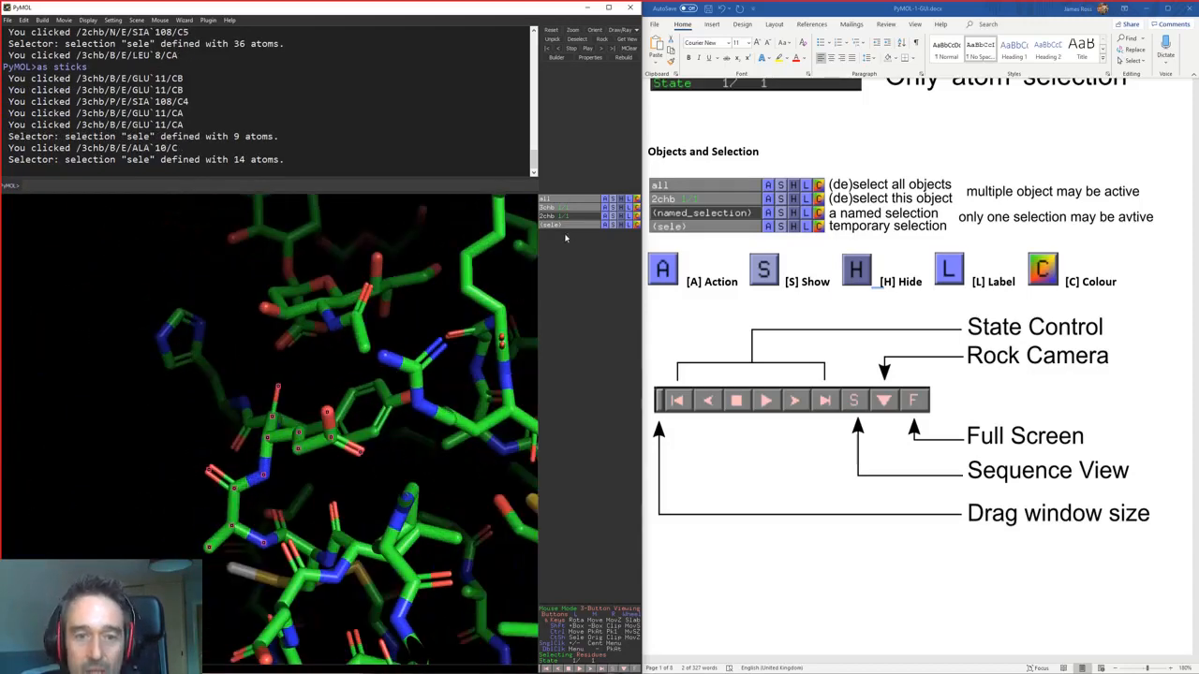
{"action": "left_click", "coordinate": [109, 429]}
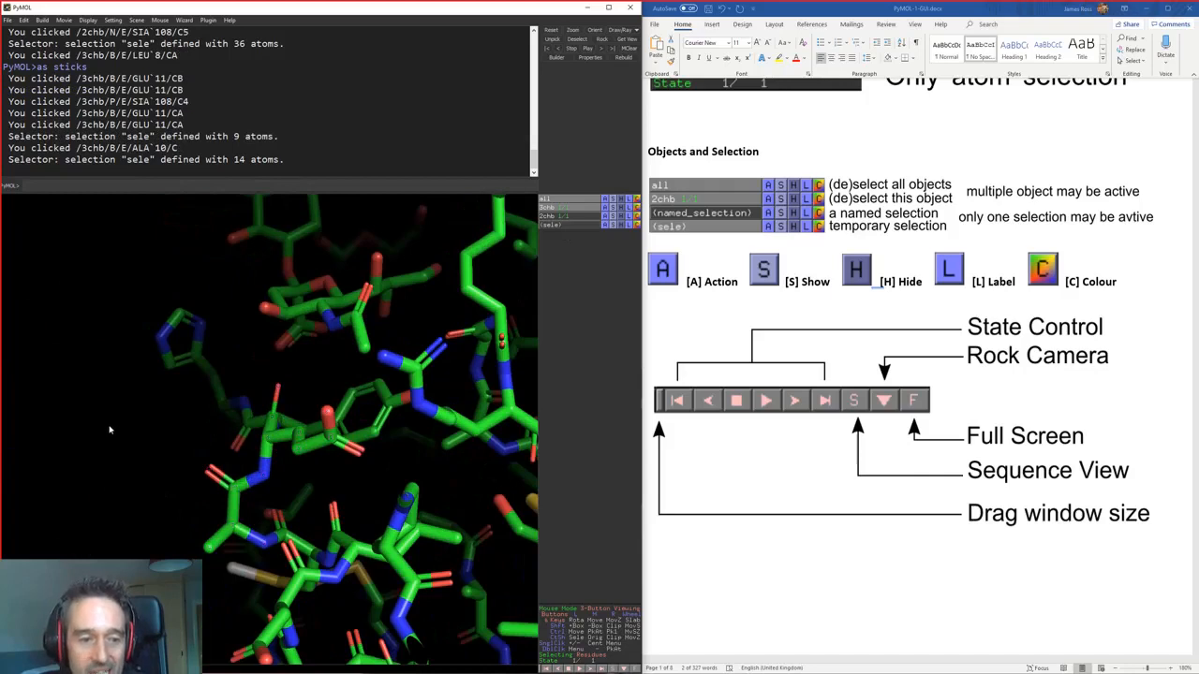
{"action": "left_click", "coordinate": [563, 226]}
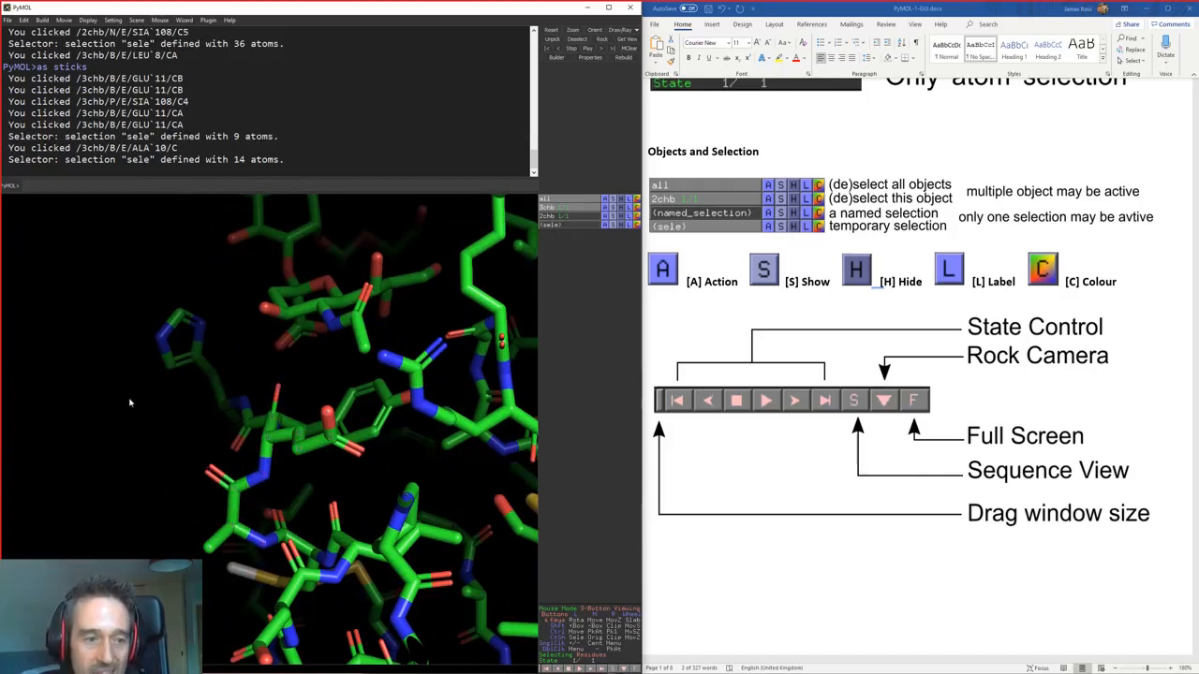
Step: Select HIS 13 in chain B of 3chb and rename the temporary selection to "renamed_selection"
{"action": "left_click", "coordinate": [183, 356]}
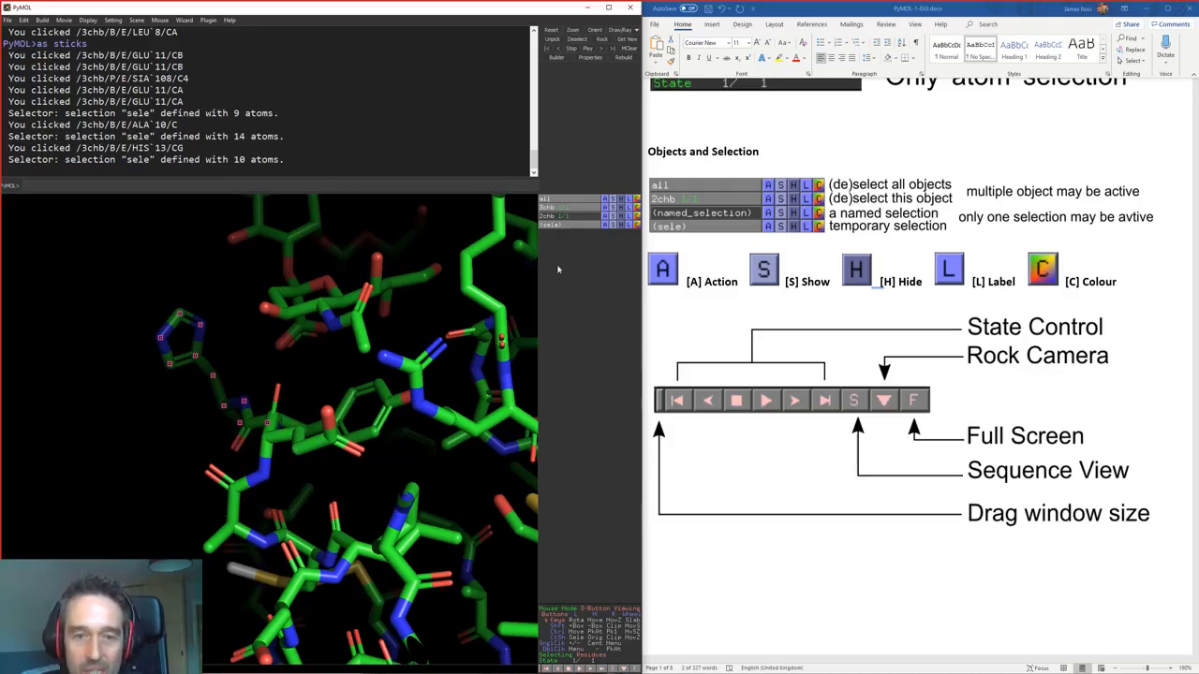
{"action": "left_click", "coordinate": [604, 226]}
{"action": "left_click", "coordinate": [605, 248]}
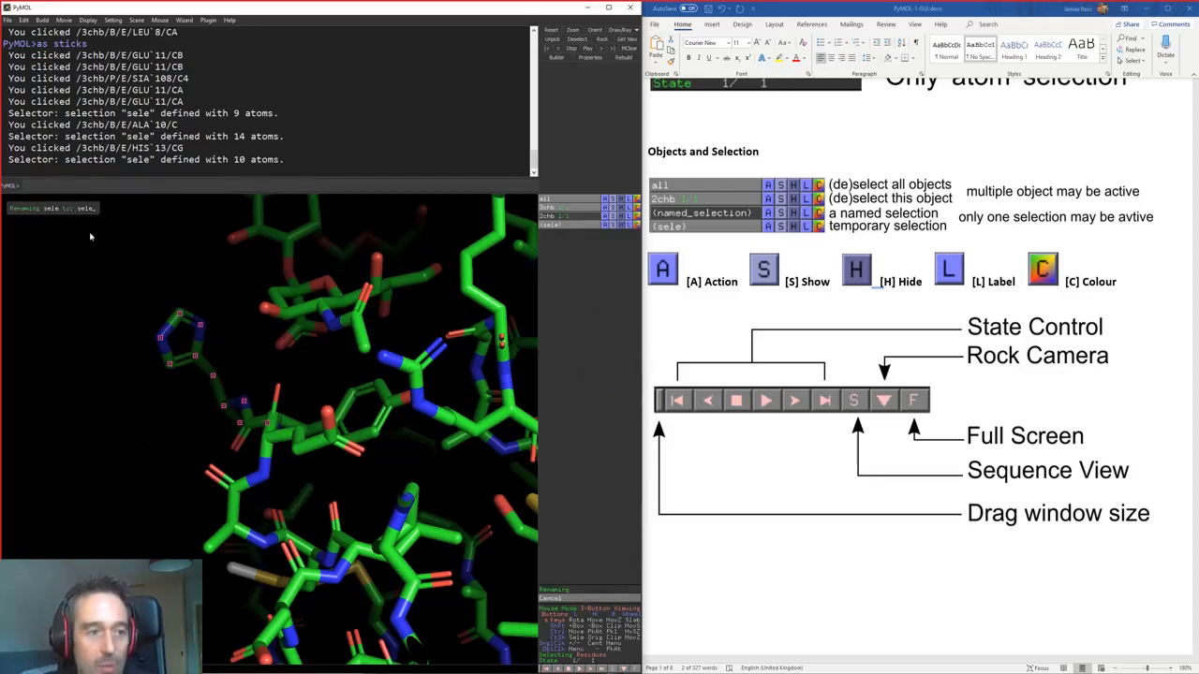
{"action": "key", "text": "BackSpace"}
{"action": "key", "text": "BackSpace"}
{"action": "key", "text": "BackSpace"}
{"action": "key", "text": "BackSpace"}
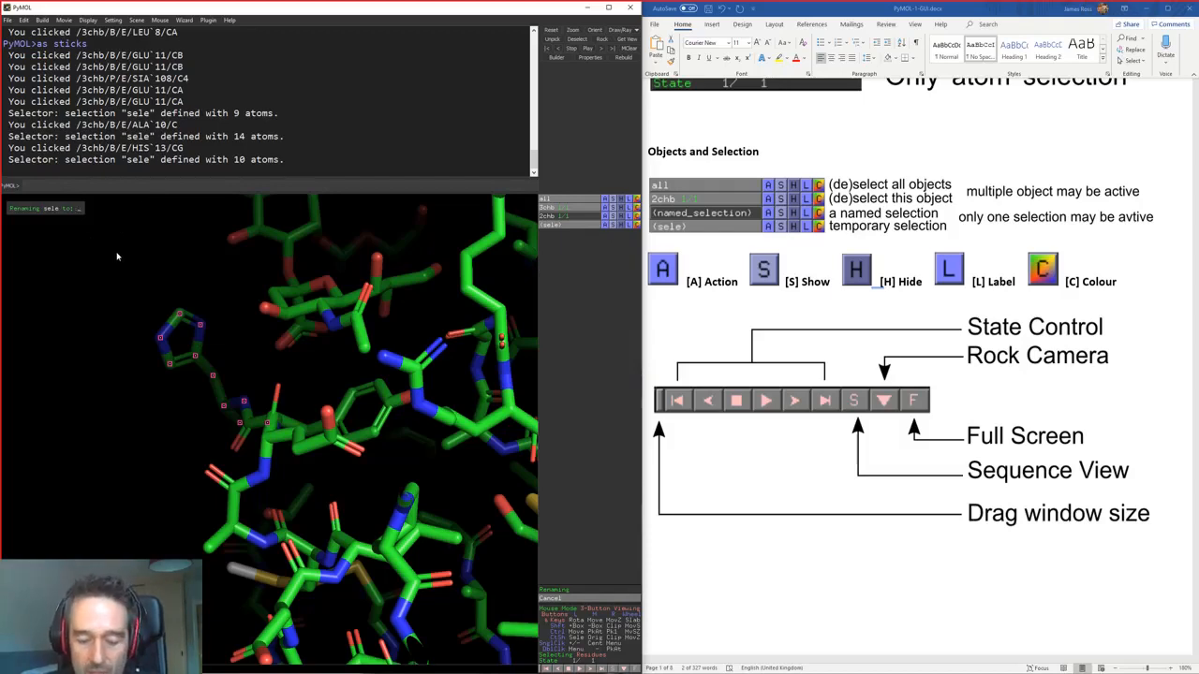
{"action": "type", "text": "renamed"}
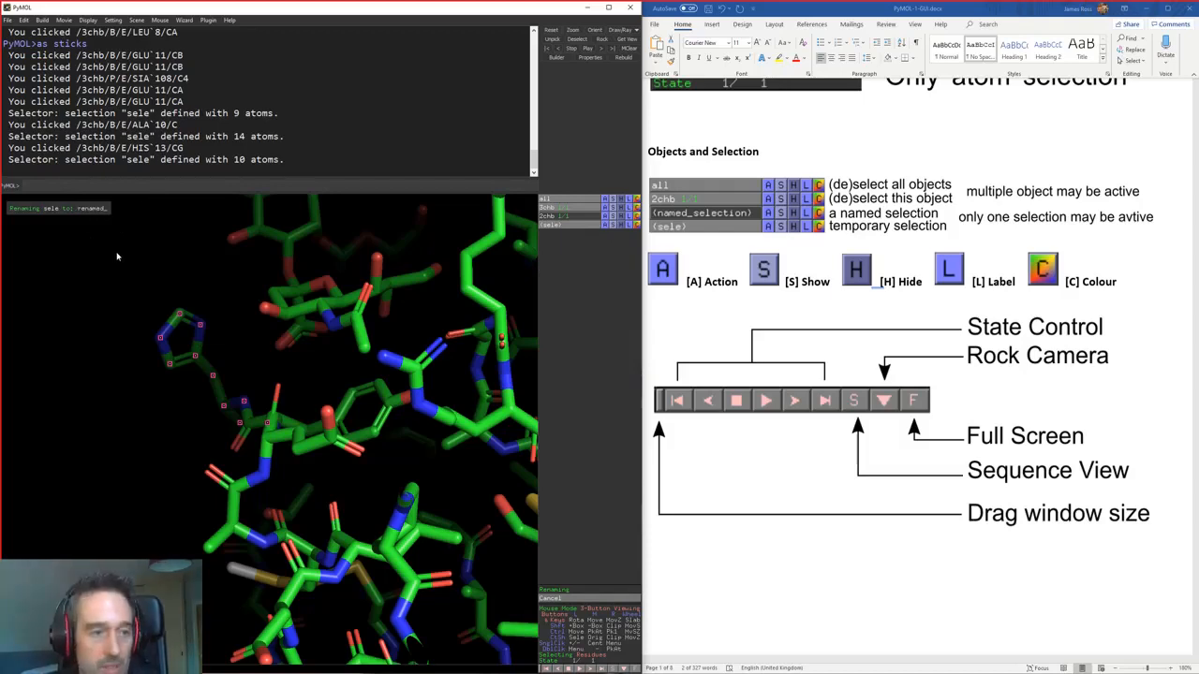
{"action": "type", "text": "_se"}
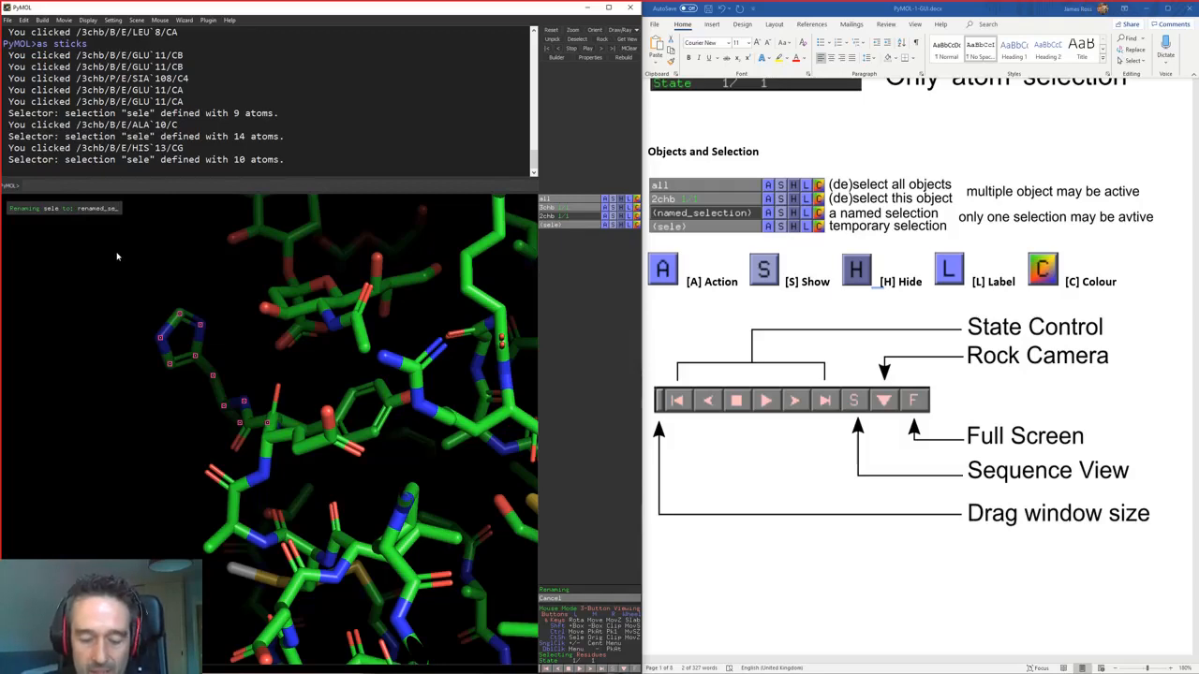
{"action": "type", "text": "lection"}
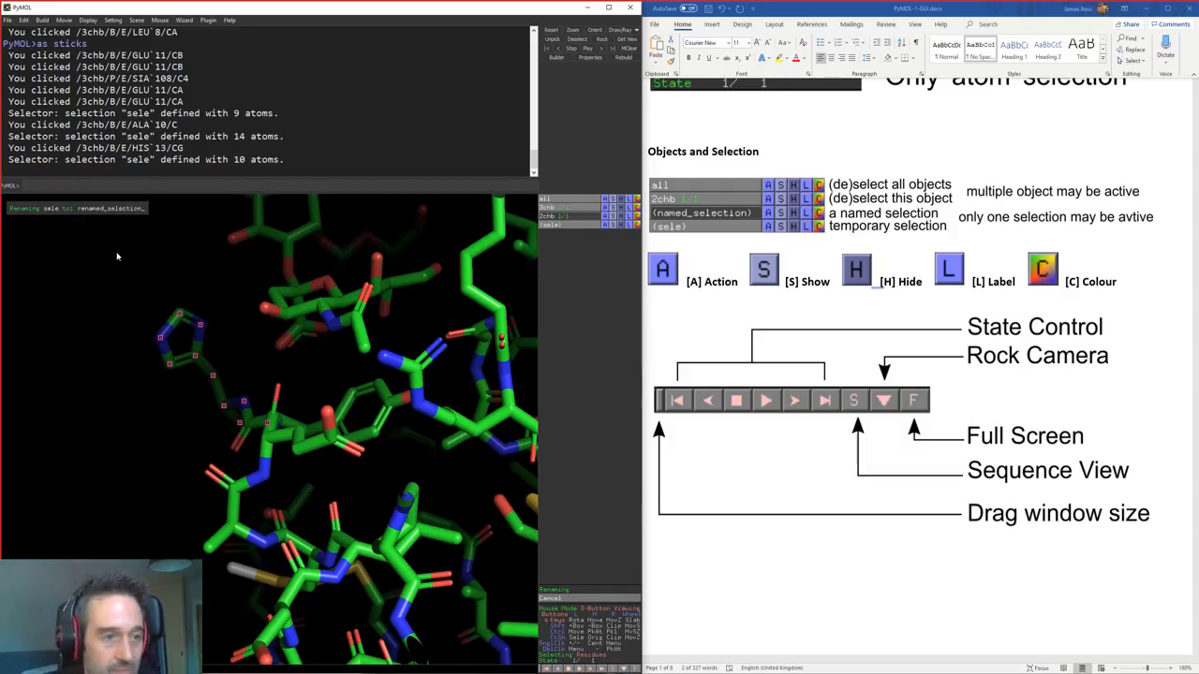
{"action": "key", "text": "Return"}
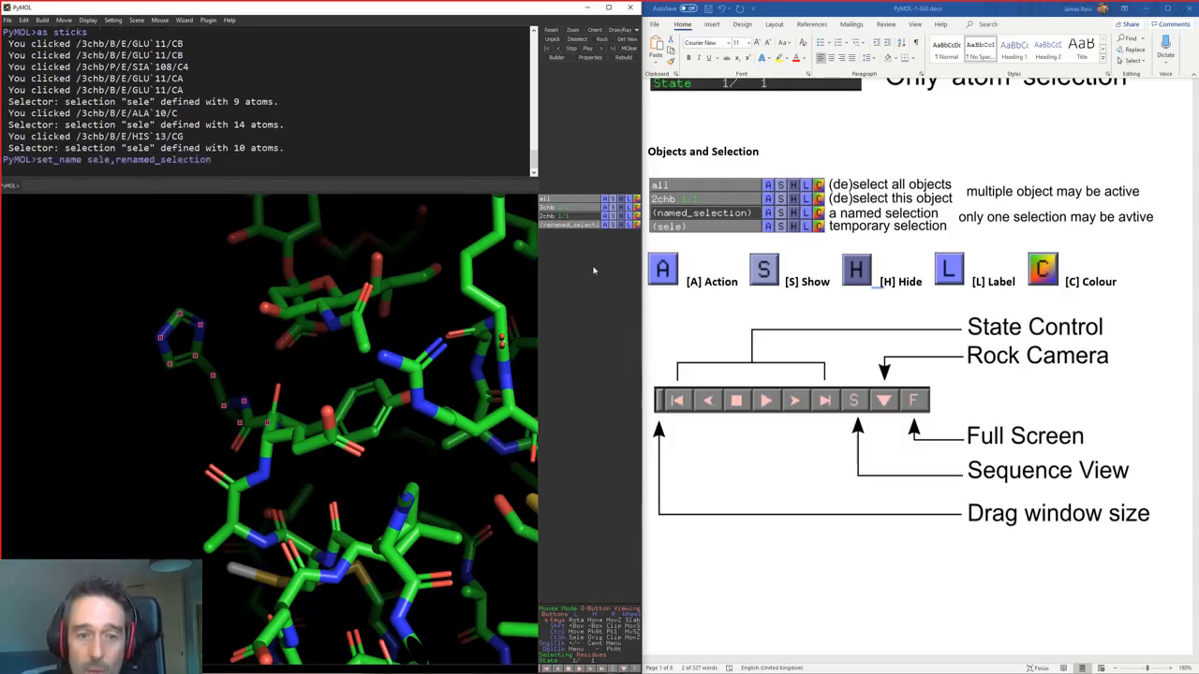
Step: Deactivate the renamed selection and create a new temporary selection from GLU 11 and ALA 10
{"action": "left_click", "coordinate": [178, 280]}
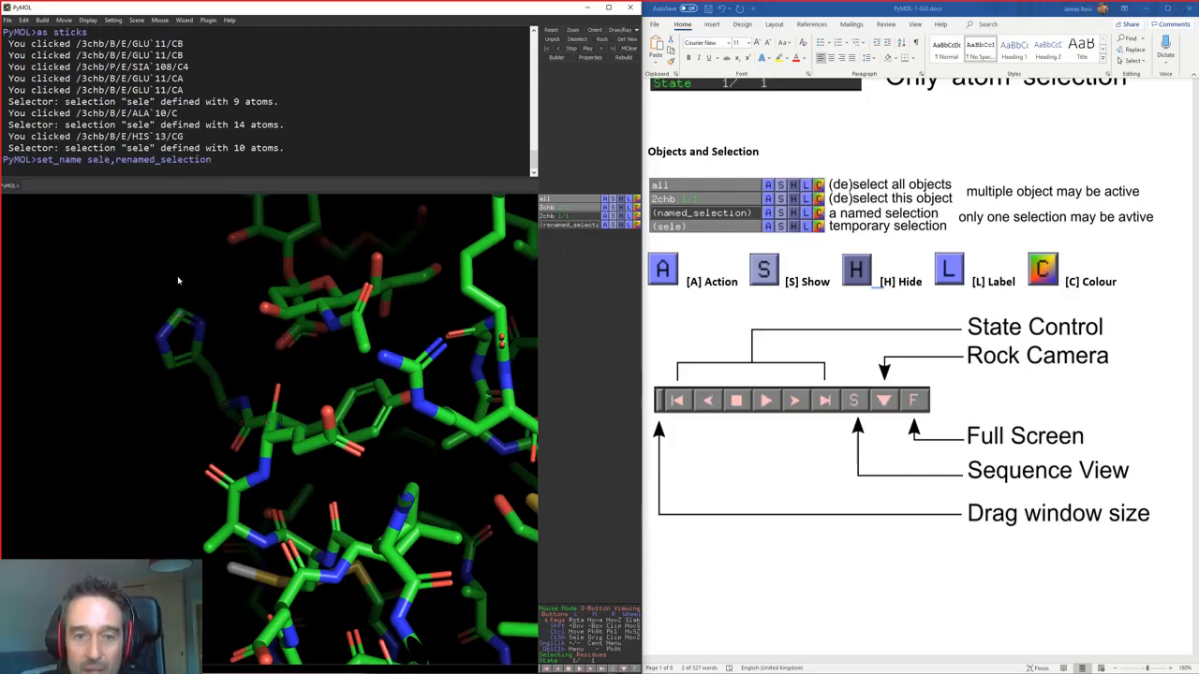
{"action": "left_click", "coordinate": [294, 435]}
{"action": "left_click", "coordinate": [243, 482]}
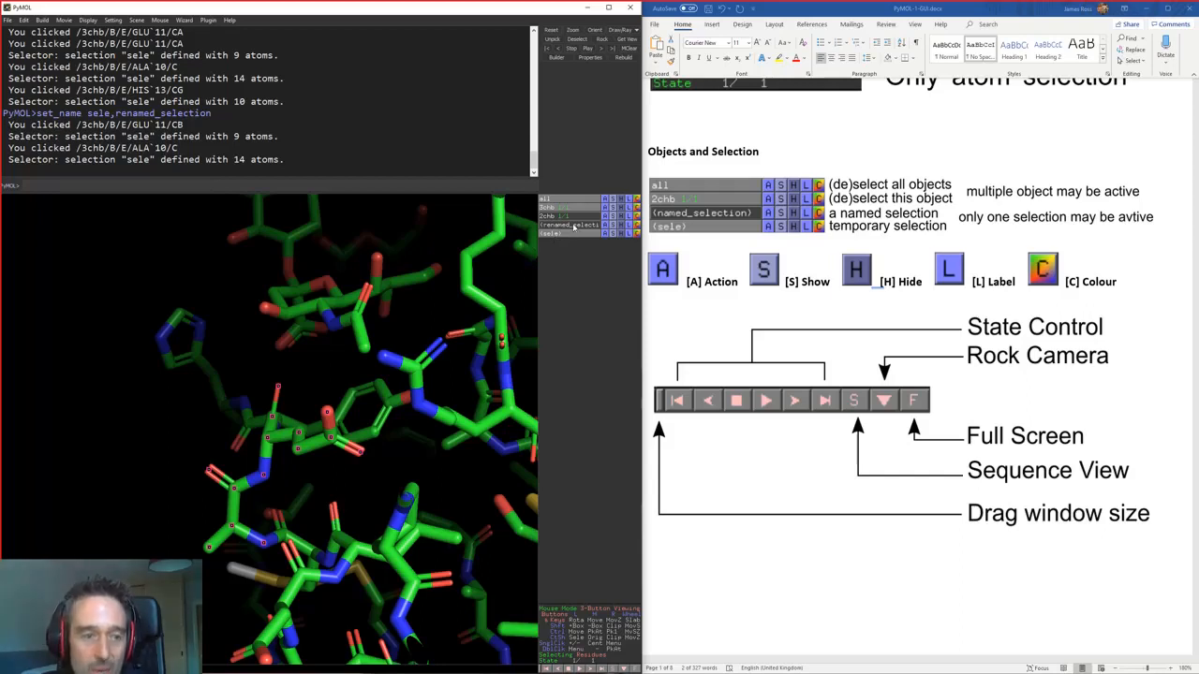
Step: Switch between the two selections, leave renamed_selection active and add ARG 35 and TYR 12 to it
{"action": "left_click", "coordinate": [574, 227]}
{"action": "left_click", "coordinate": [572, 234]}
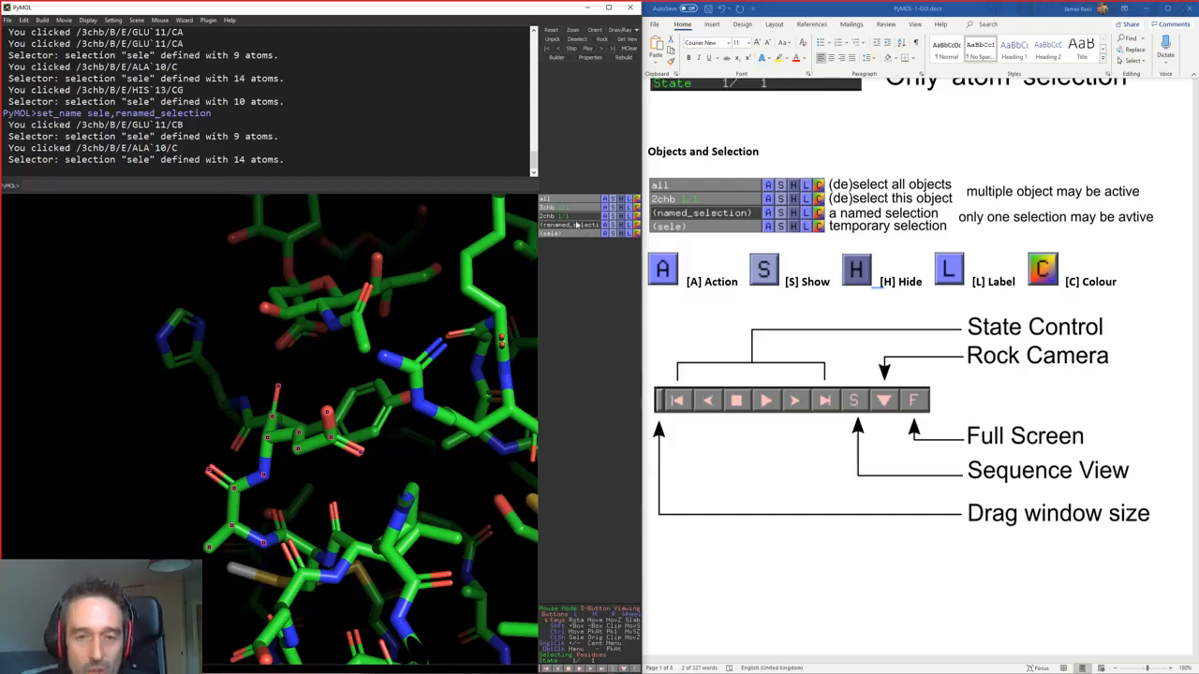
{"action": "left_click", "coordinate": [576, 226]}
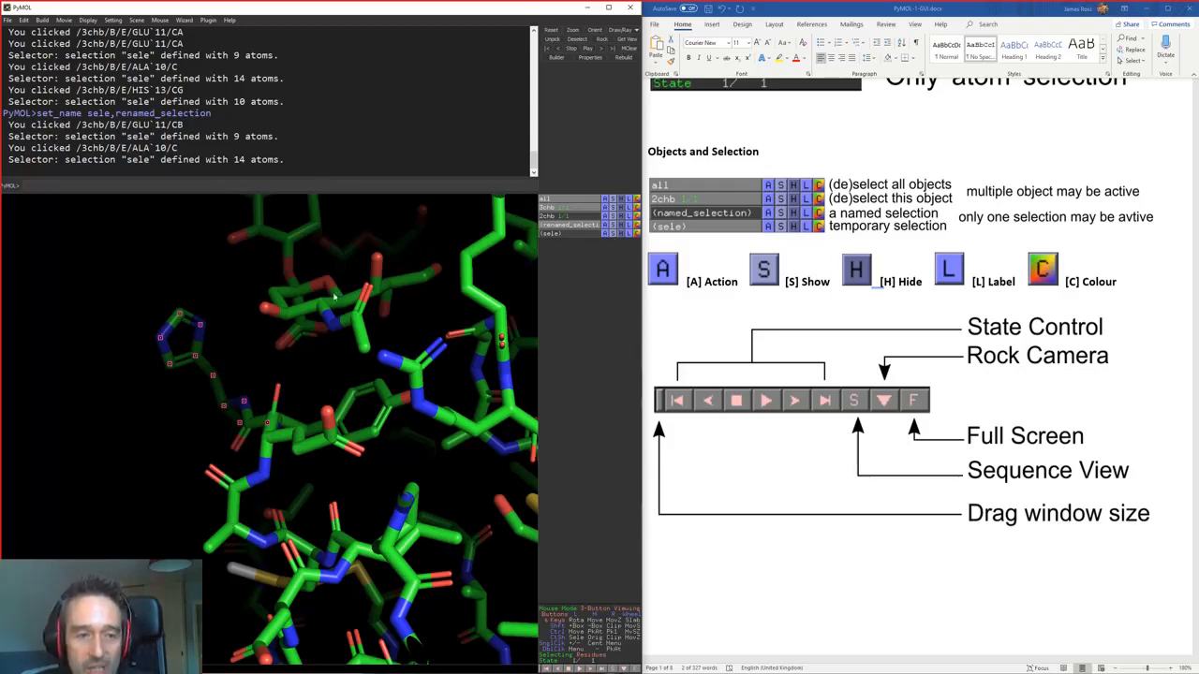
{"action": "left_click", "coordinate": [418, 372]}
{"action": "left_click", "coordinate": [381, 427]}
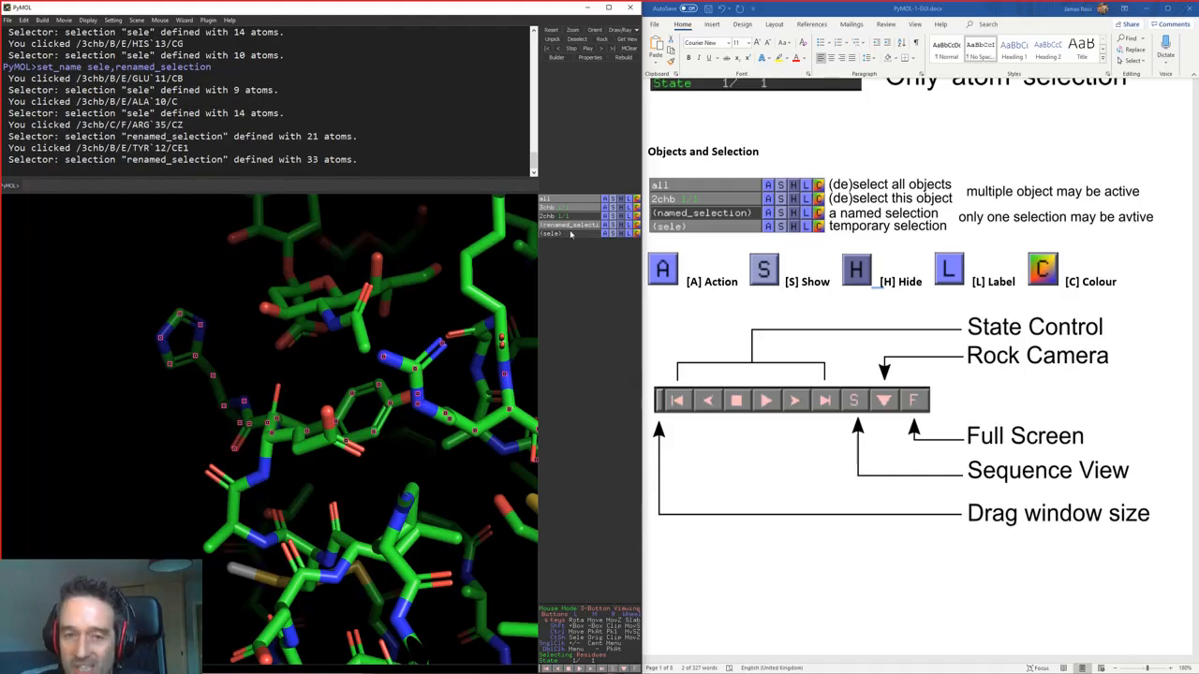
Step: Deactivate renamed_selection, switch the 3chb object off and on again, and reactivate renamed_selection
{"action": "right_click_drag", "start_coordinate": [307, 491], "coordinate": [306, 425]}
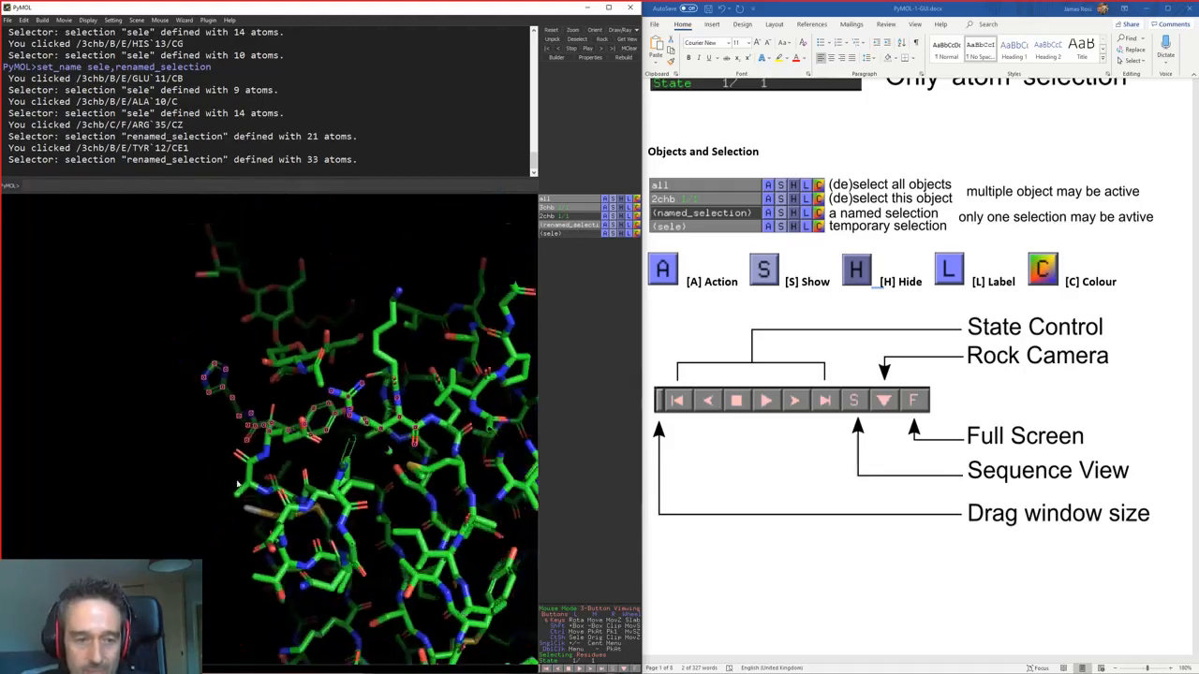
{"action": "left_click_drag", "start_coordinate": [306, 425], "coordinate": [302, 494]}
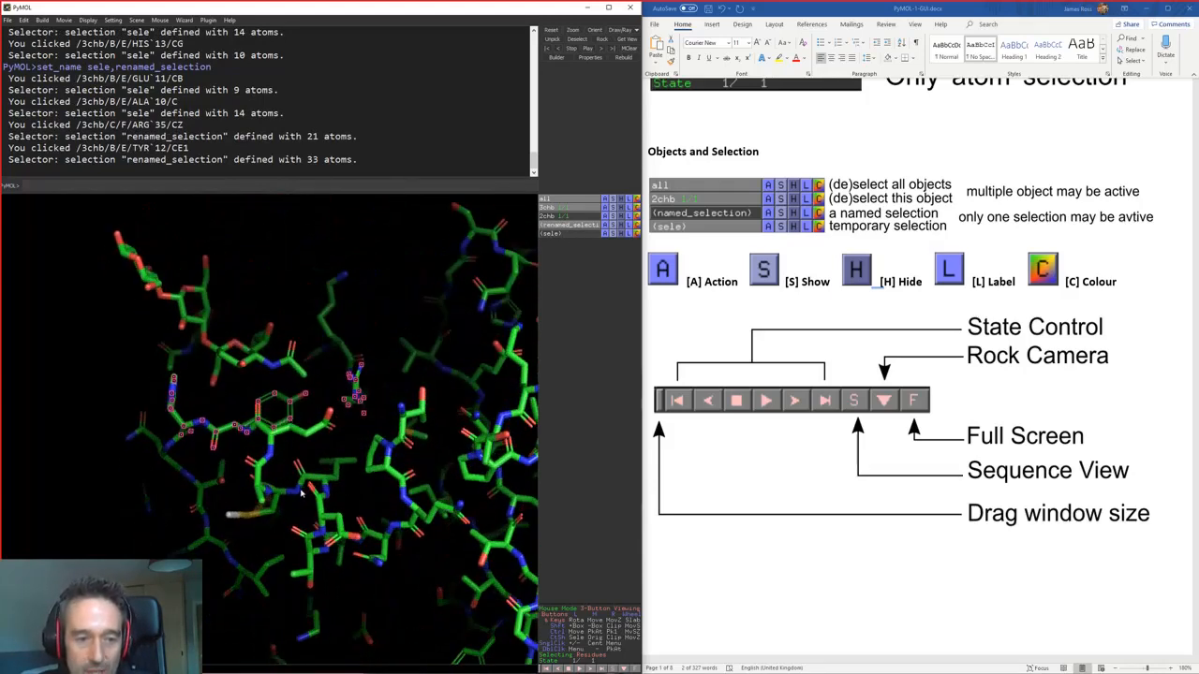
{"action": "left_click", "coordinate": [338, 424]}
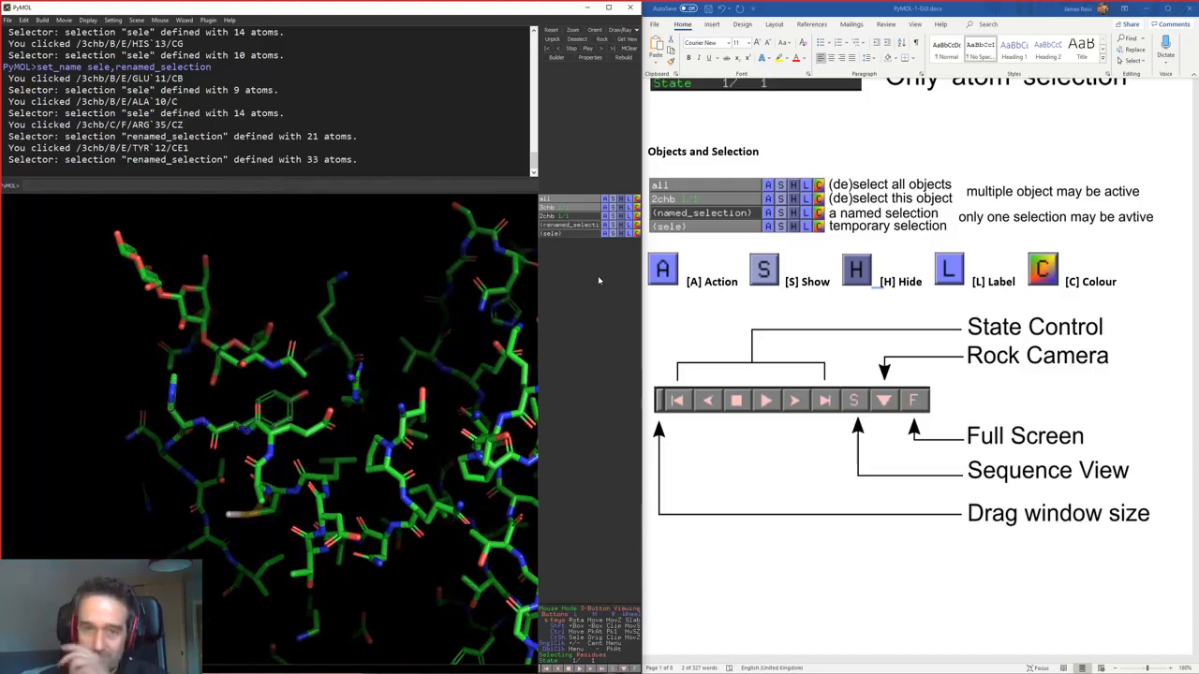
{"action": "left_click", "coordinate": [573, 207]}
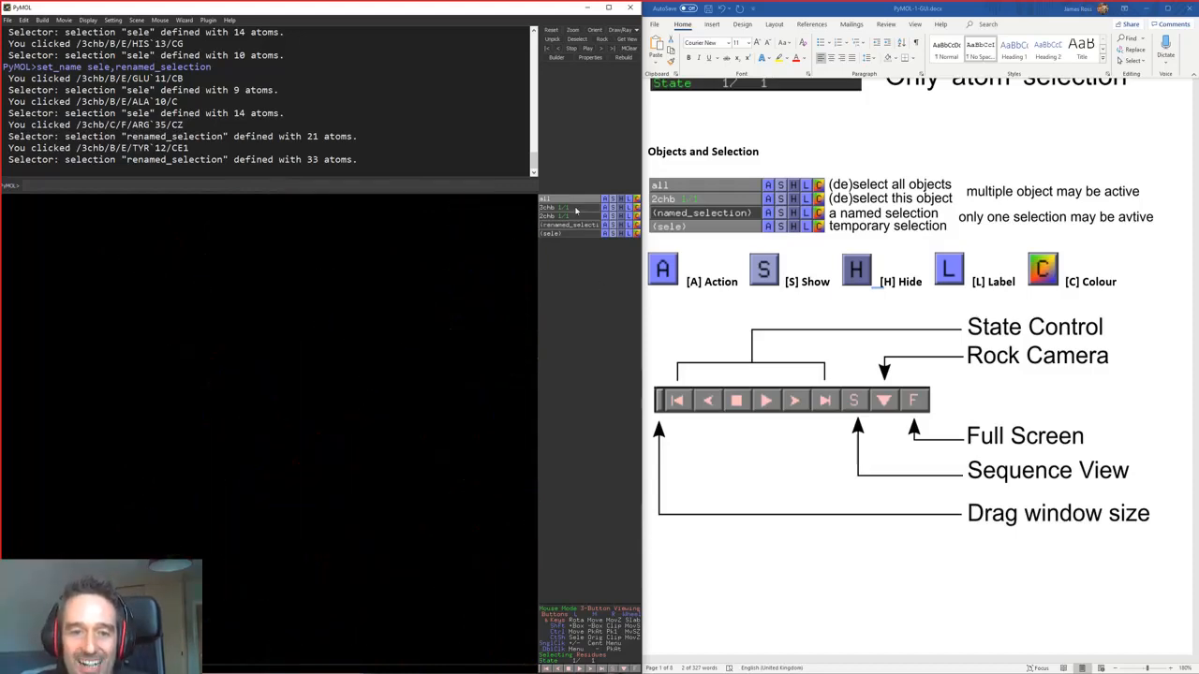
{"action": "left_click", "coordinate": [575, 208]}
{"action": "left_click", "coordinate": [573, 225]}
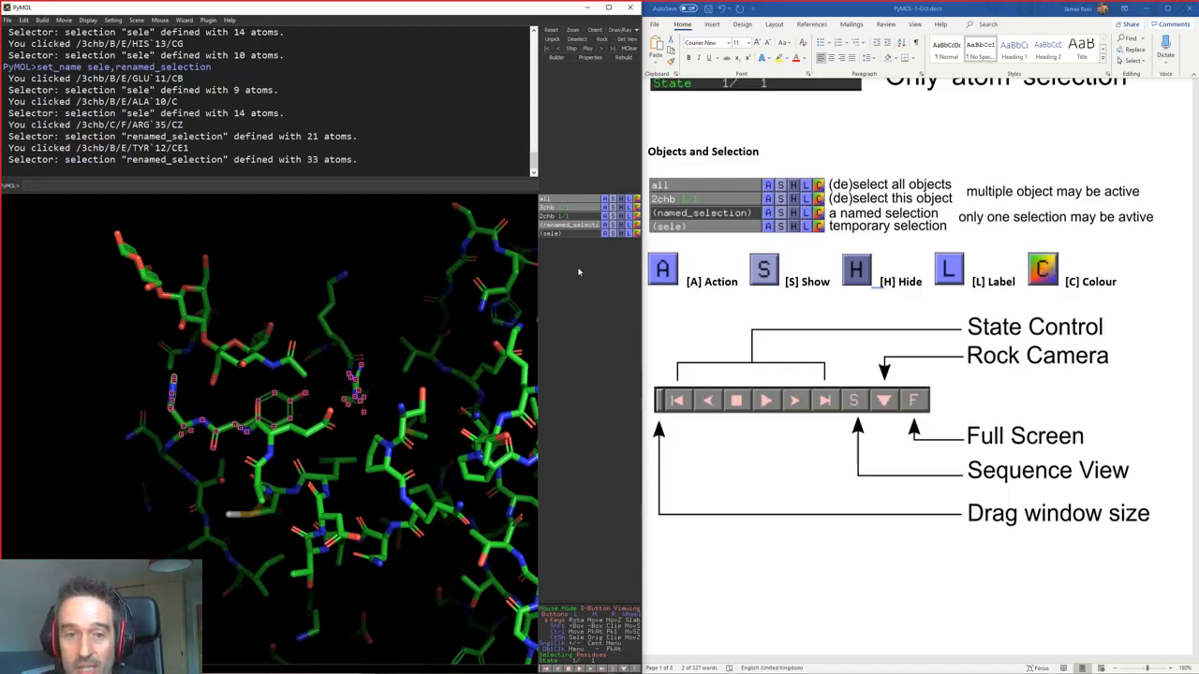
Step: Deactivate renamed_selection, move the view away from its residues, and bring them back into view with the selection's orient action
{"action": "left_click", "coordinate": [604, 207]}
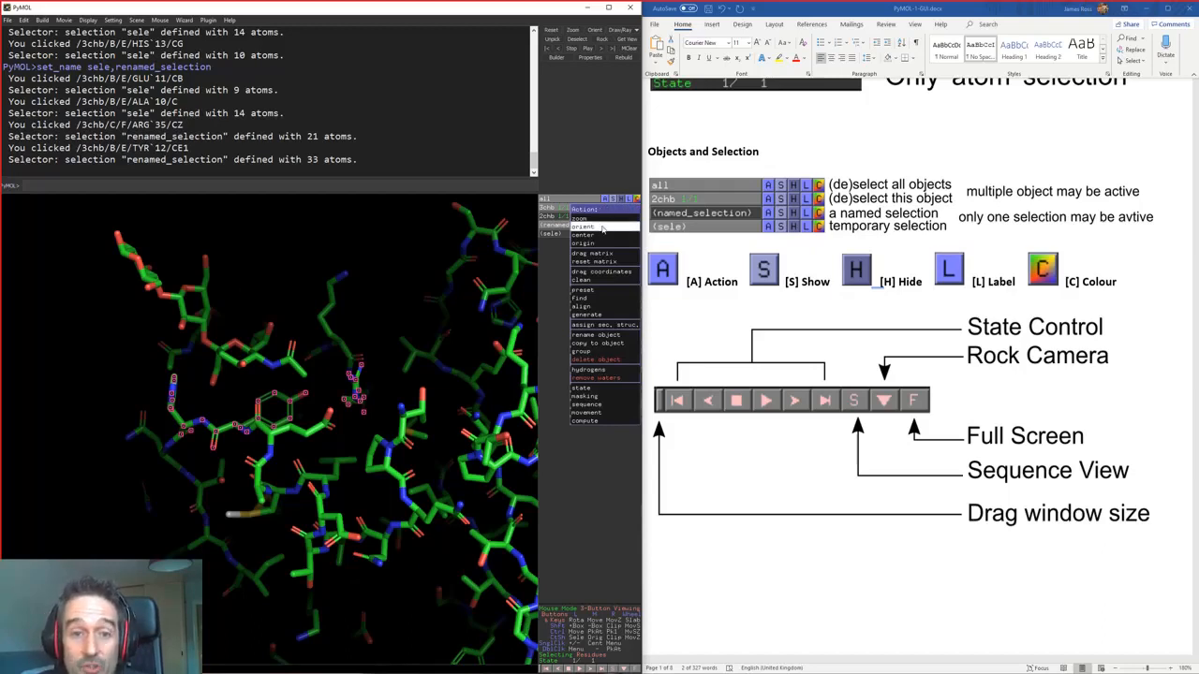
{"action": "left_click", "coordinate": [554, 344]}
{"action": "right_click_drag", "start_coordinate": [377, 474], "coordinate": [378, 316]}
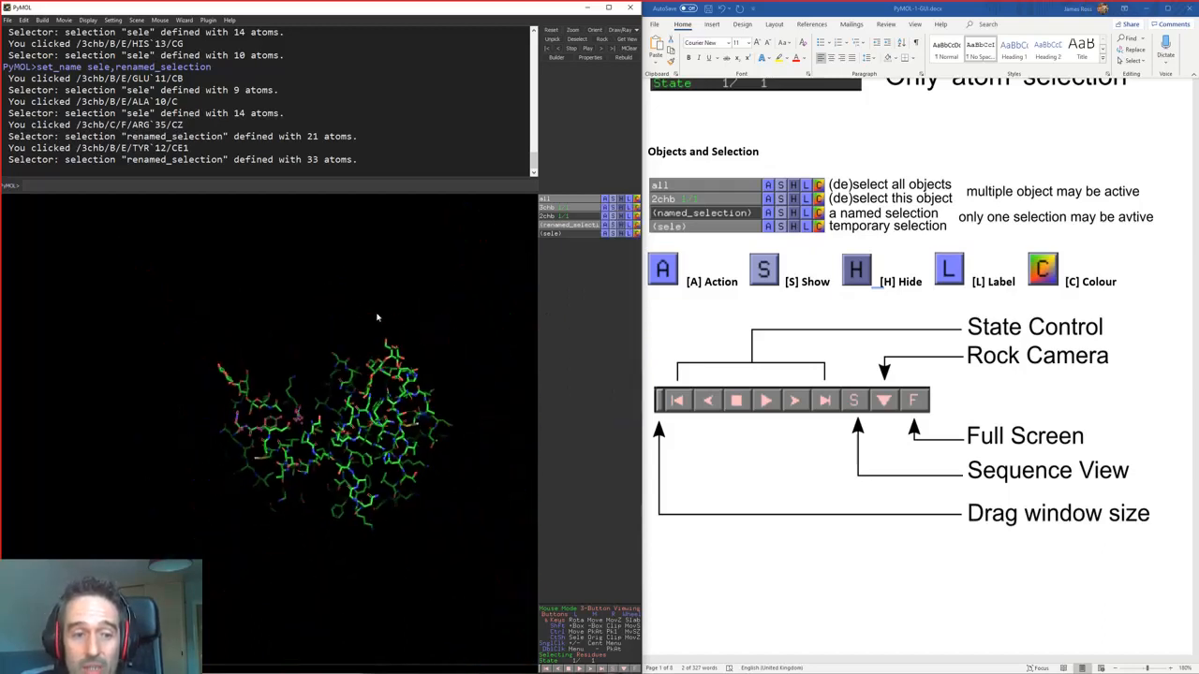
{"action": "left_click", "coordinate": [570, 225]}
{"action": "left_click_drag", "start_coordinate": [468, 339], "coordinate": [360, 391]}
{"action": "middle_click", "coordinate": [400, 348]}
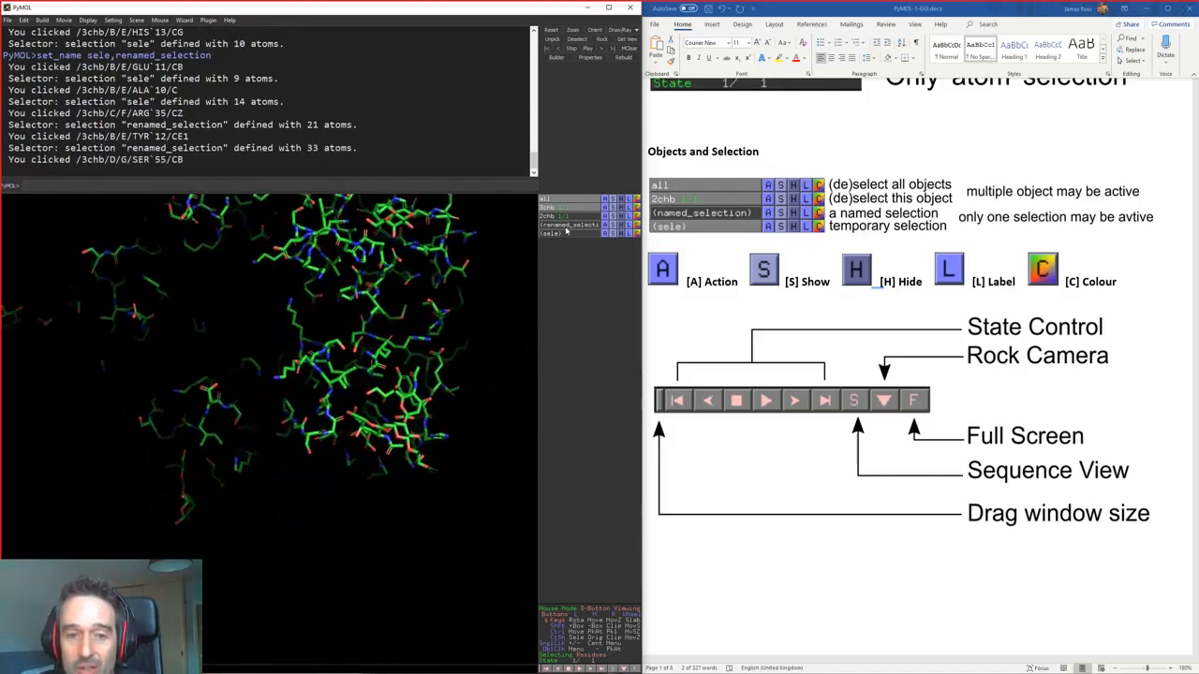
{"action": "left_click", "coordinate": [604, 225]}
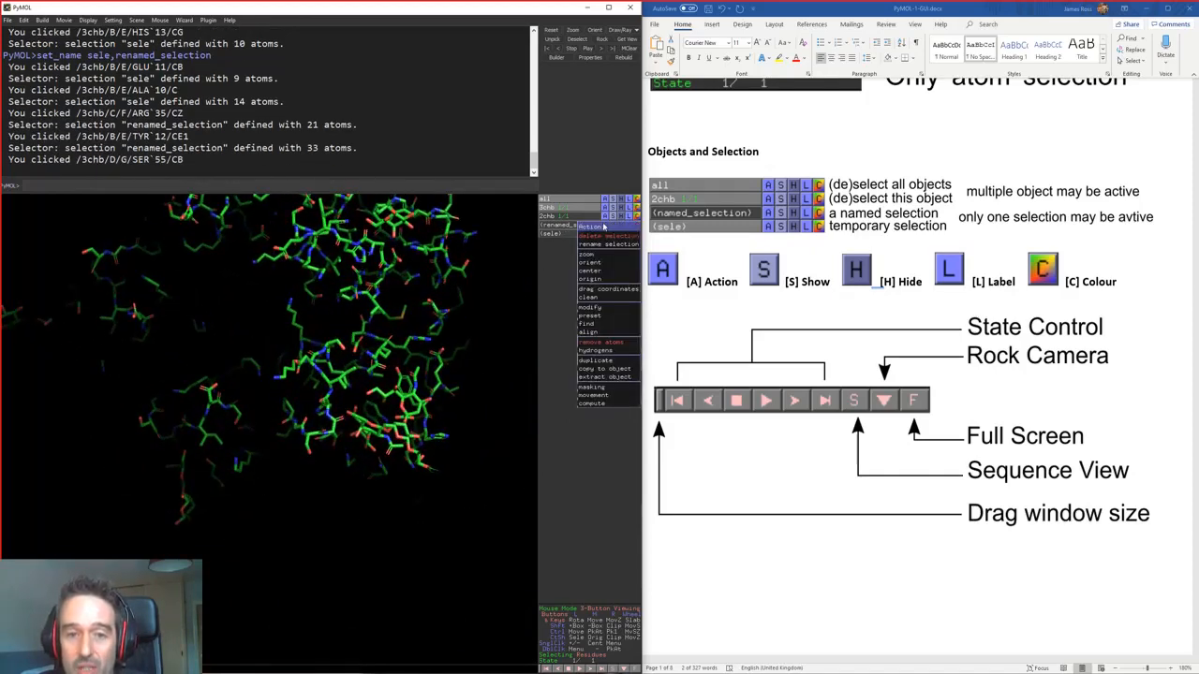
{"action": "left_click", "coordinate": [605, 264]}
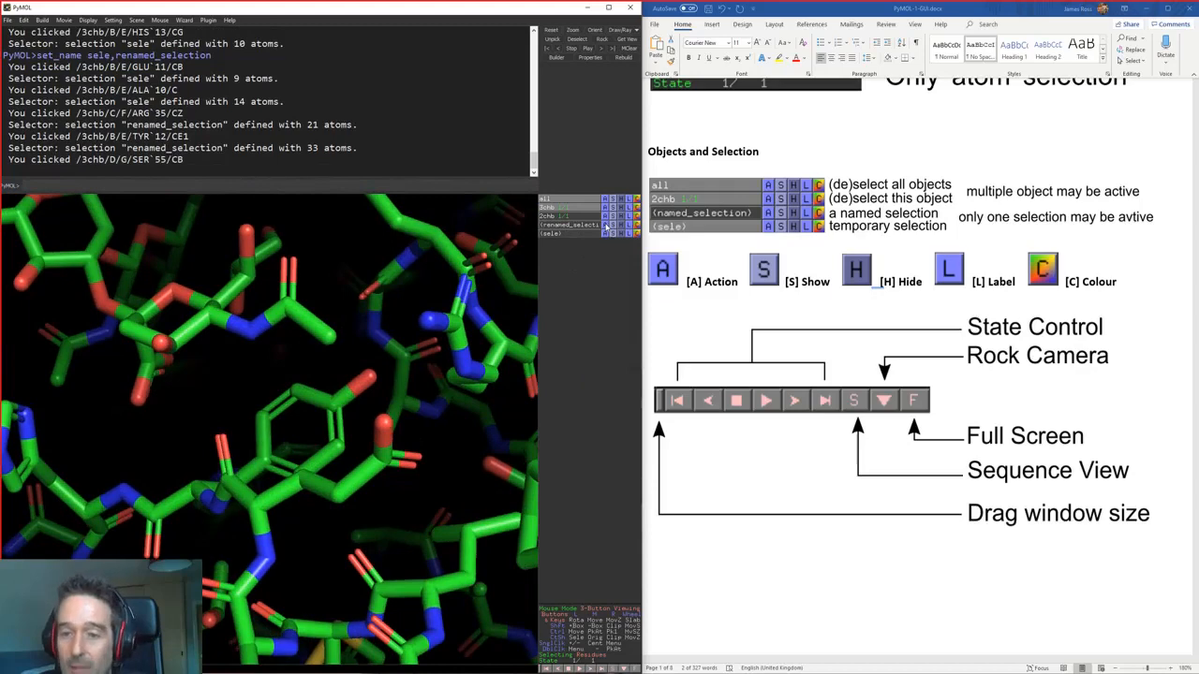
Step: Check the control-bar overview in the guide document, toggle the camera rocking and display the sequence view
{"action": "scroll", "coordinate": [817, 372], "scroll_direction": "down", "scroll_amount": 3}
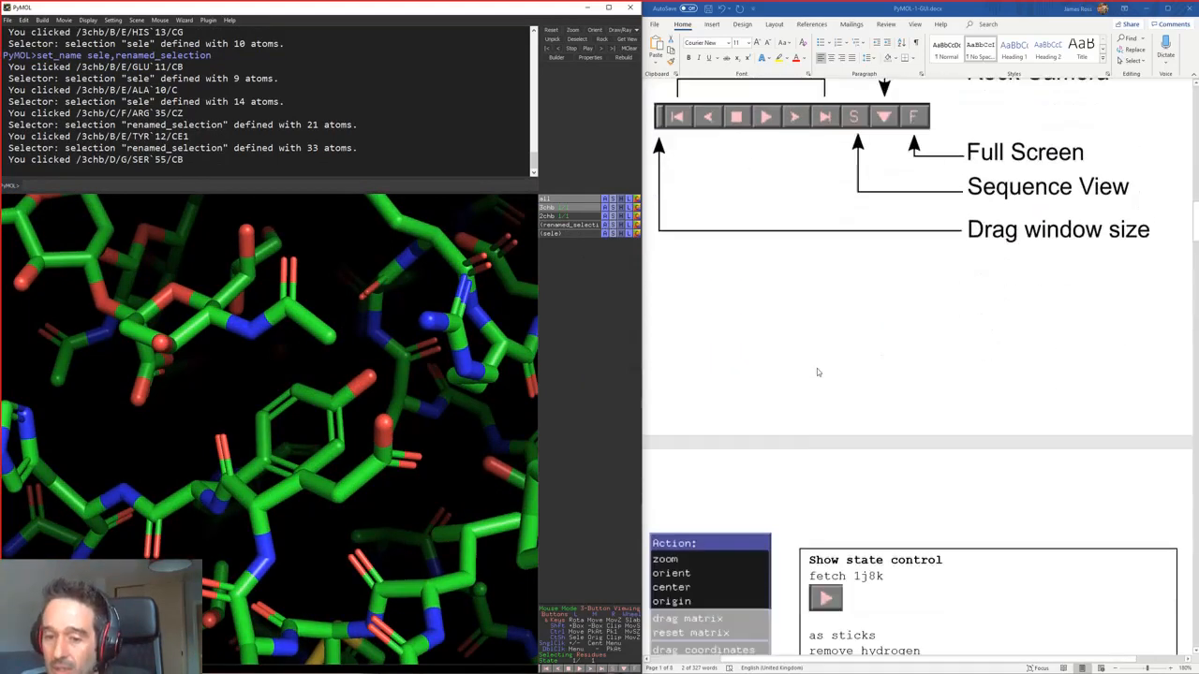
{"action": "scroll", "coordinate": [817, 368], "scroll_direction": "down", "scroll_amount": 2}
{"action": "scroll", "coordinate": [816, 368], "scroll_direction": "up", "scroll_amount": 4}
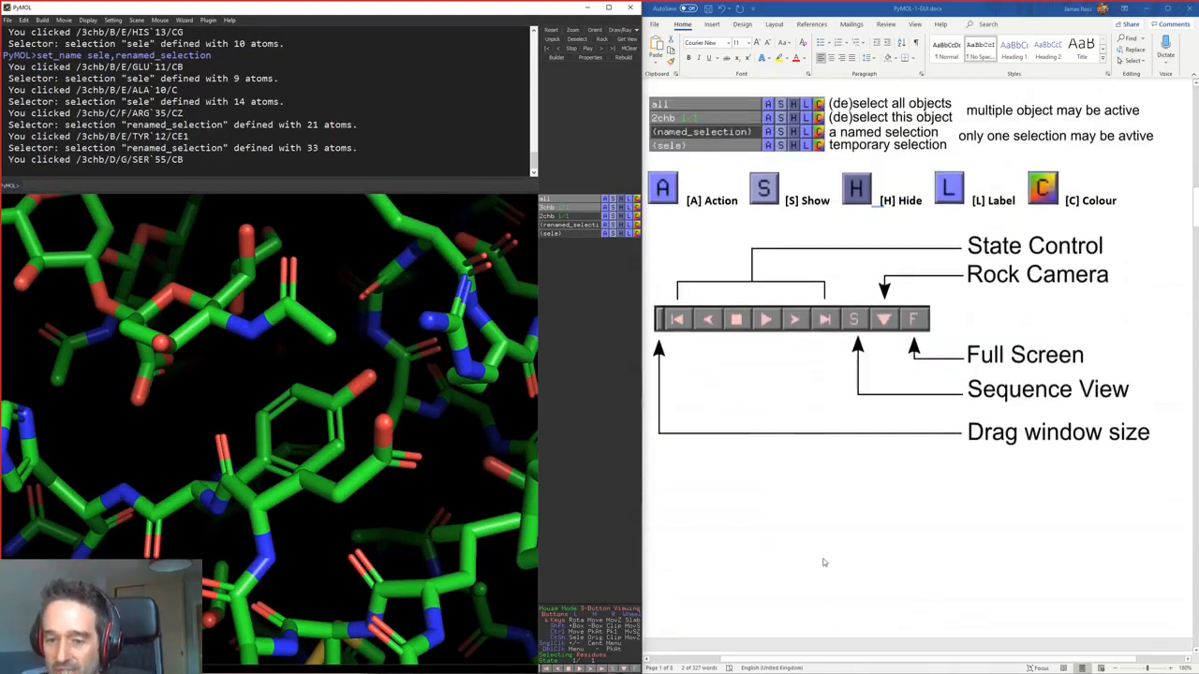
{"action": "scroll", "coordinate": [825, 562], "scroll_direction": "down", "scroll_amount": 3}
{"action": "scroll", "coordinate": [815, 548], "scroll_direction": "up", "scroll_amount": 4}
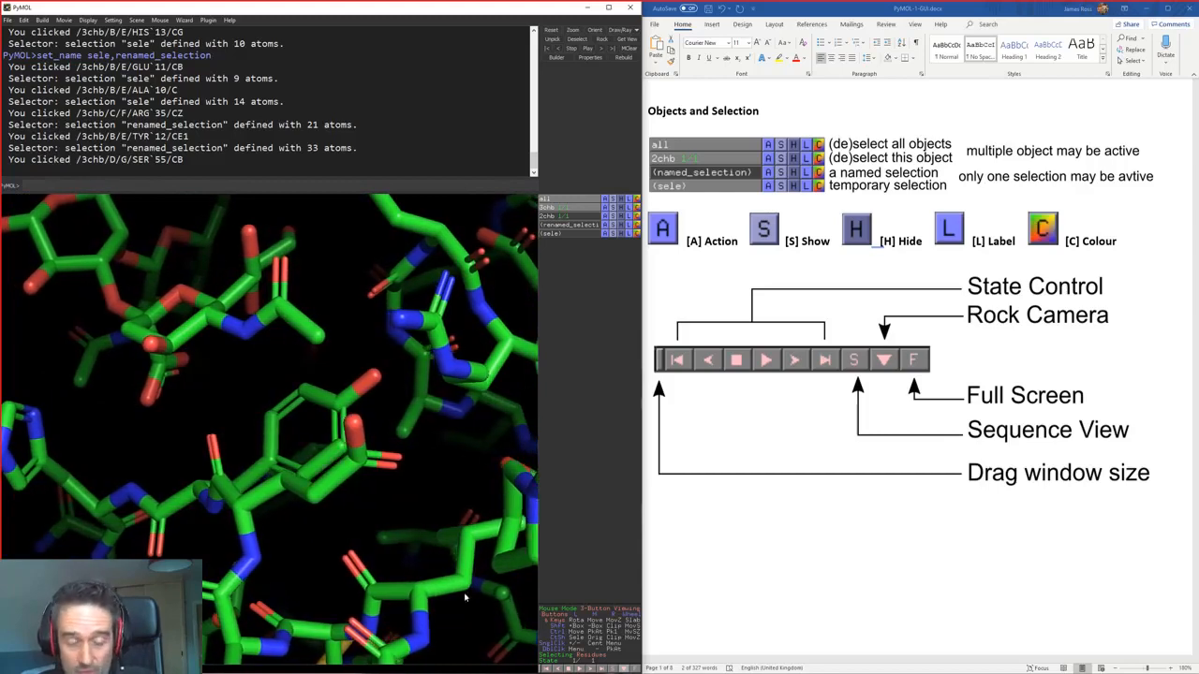
{"action": "left_click", "coordinate": [624, 669]}
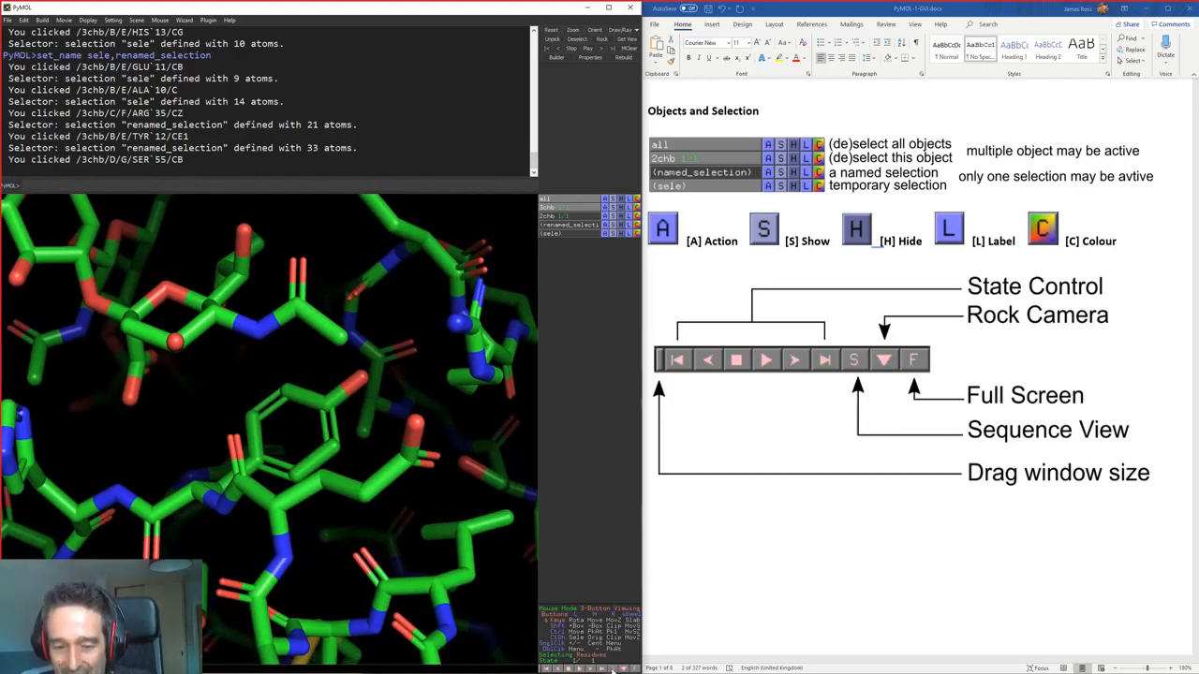
{"action": "left_click", "coordinate": [613, 670]}
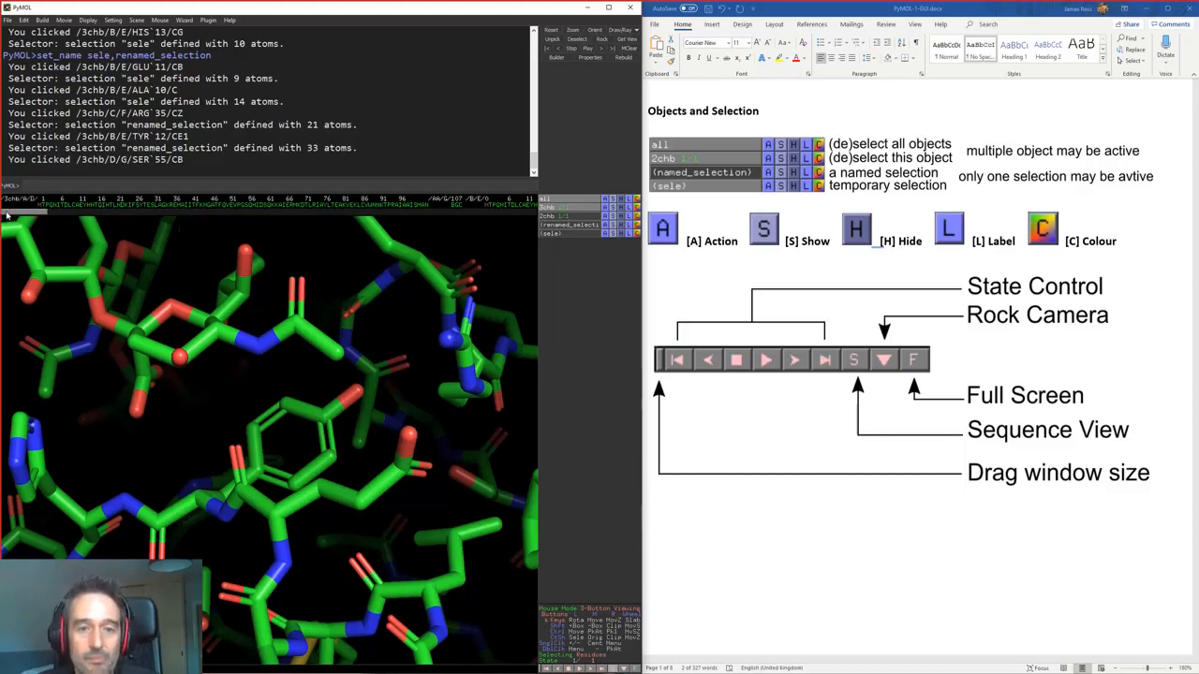
Step: Enable the 2chb object and select residues from about 6 to 37 in the sequence of 3chb's first chain, centring the view on them
{"action": "left_click", "coordinate": [556, 216]}
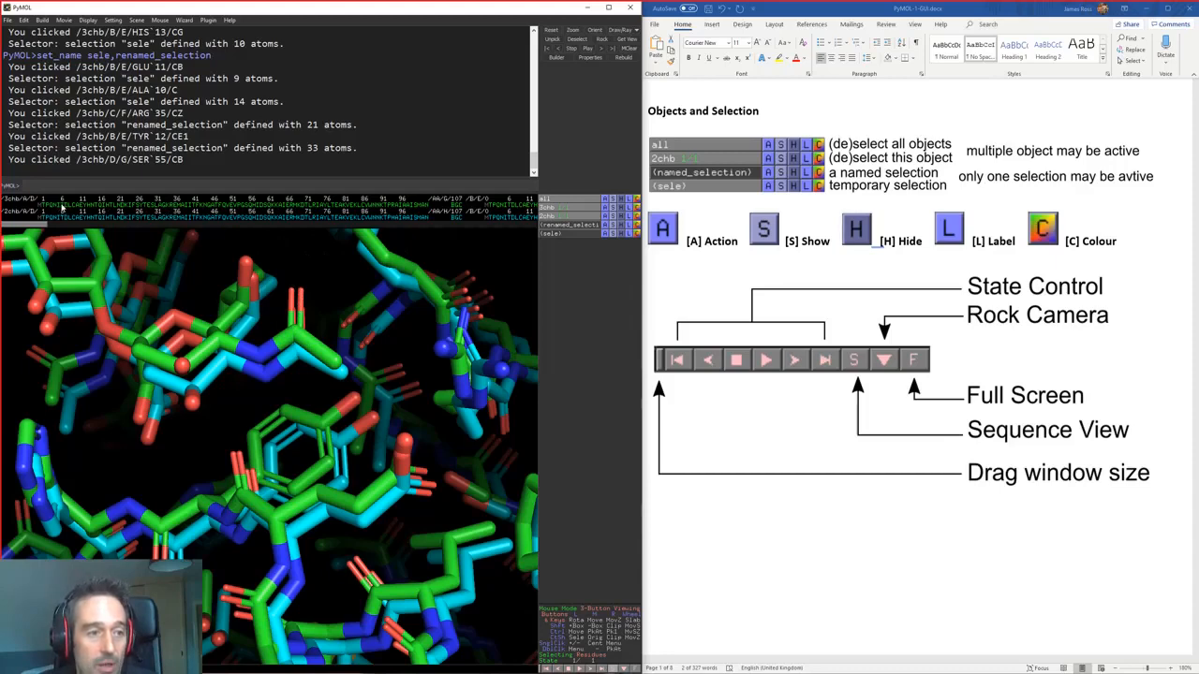
{"action": "left_click_drag", "start_coordinate": [61, 206], "coordinate": [180, 205]}
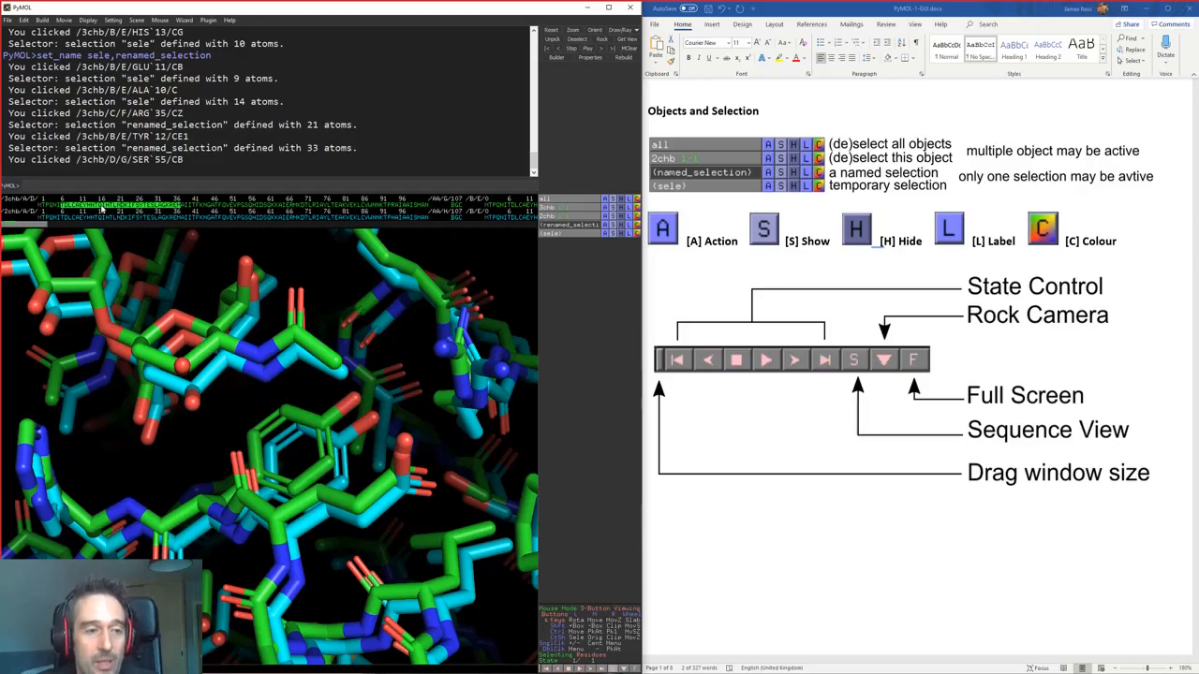
{"action": "middle_click", "coordinate": [110, 206]}
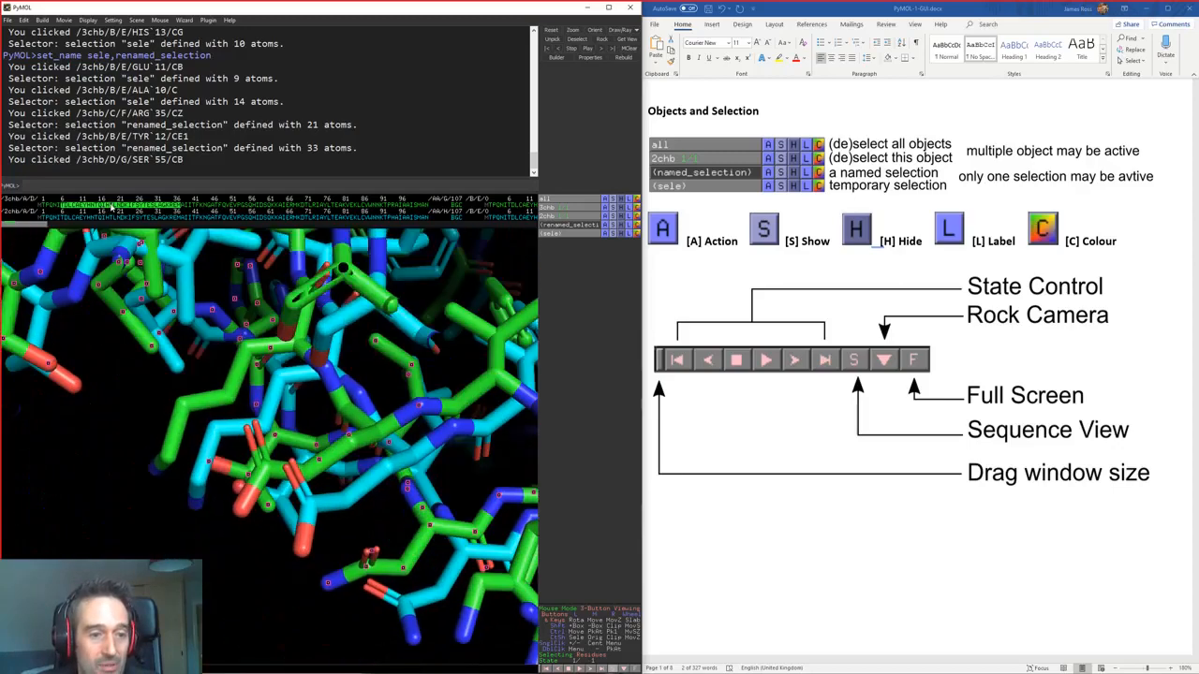
{"action": "left_click_drag", "start_coordinate": [185, 559], "coordinate": [418, 395]}
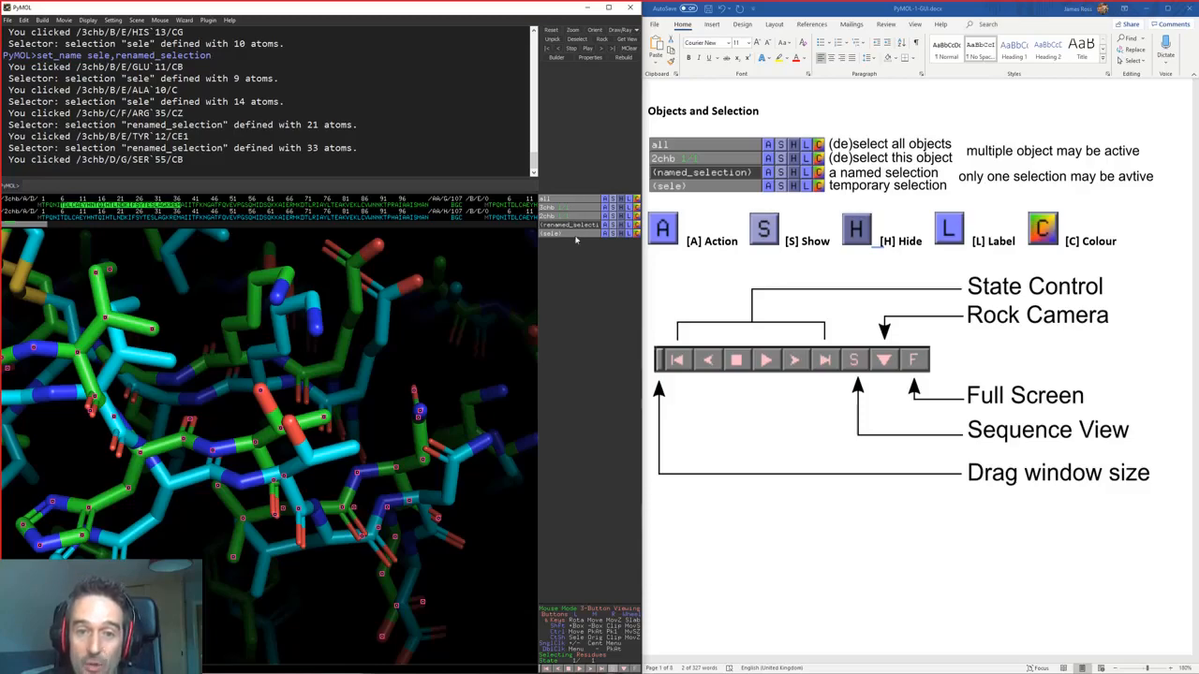
Step: Activate and centre the view on renamed_selection, and return to the temporary selection in the same way
{"action": "middle_click", "coordinate": [578, 226]}
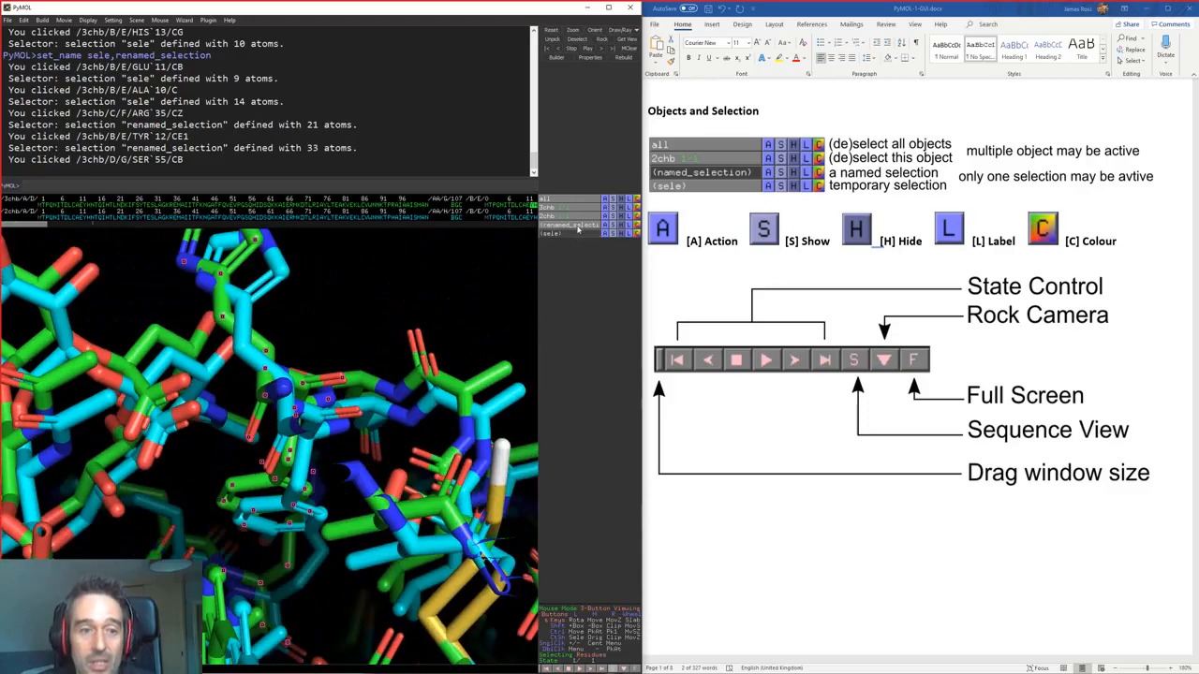
{"action": "left_click_drag", "start_coordinate": [449, 375], "coordinate": [177, 381]}
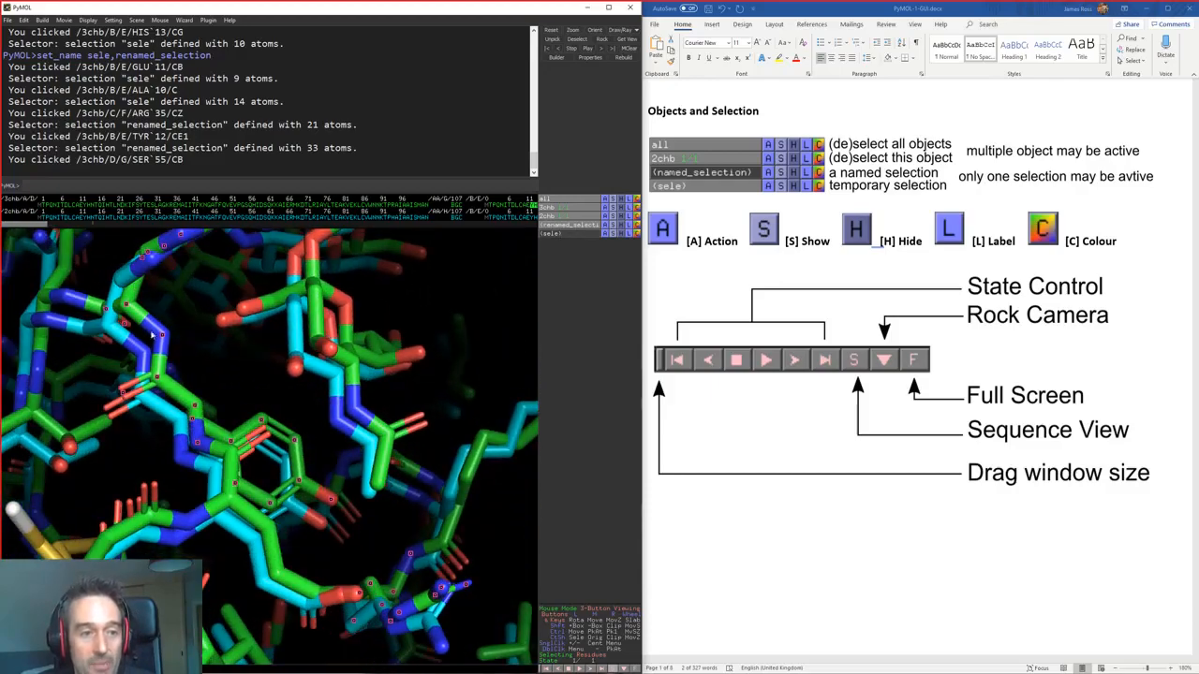
{"action": "middle_click", "coordinate": [567, 234]}
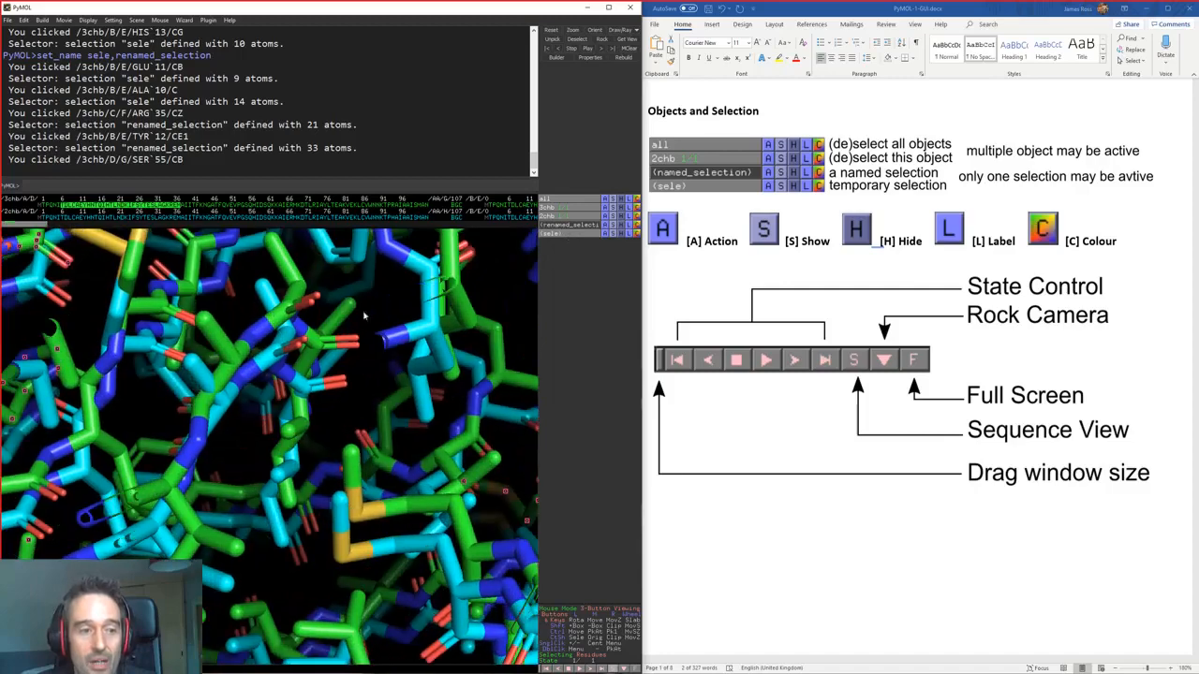
{"action": "left_click_drag", "start_coordinate": [133, 483], "coordinate": [158, 241]}
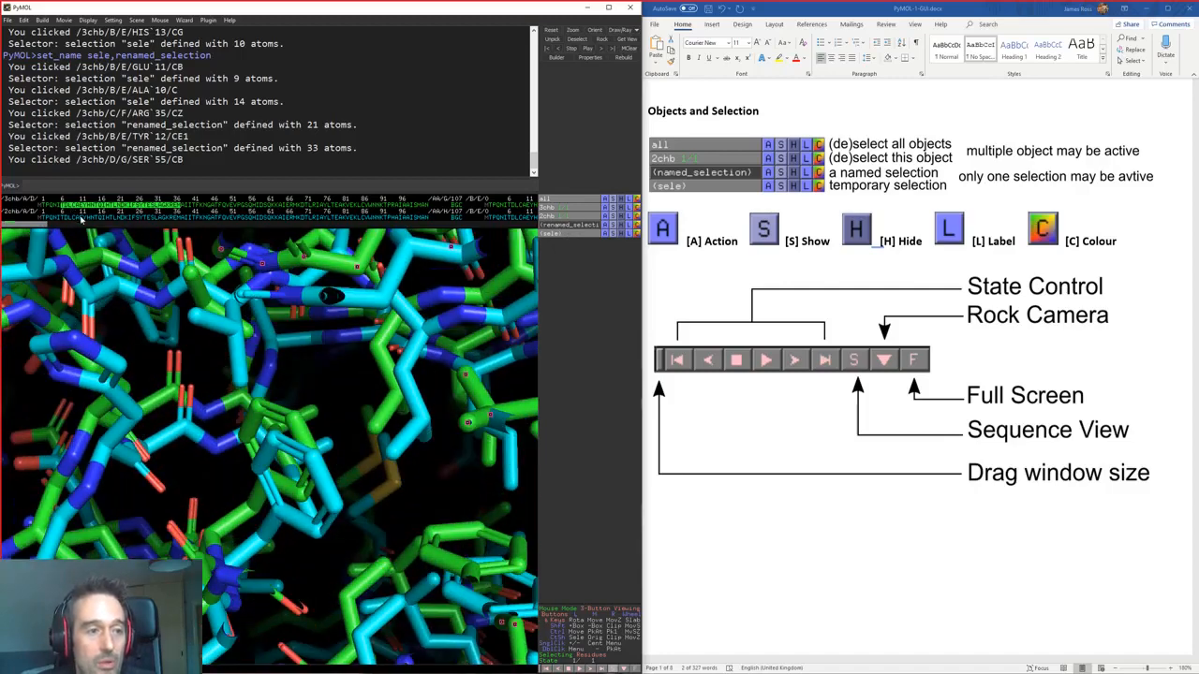
Step: Clear the active selection, select residues from about 10 to 41 in 3chb's first chain in the sequence, and inspect them on the structure
{"action": "left_click", "coordinate": [324, 384]}
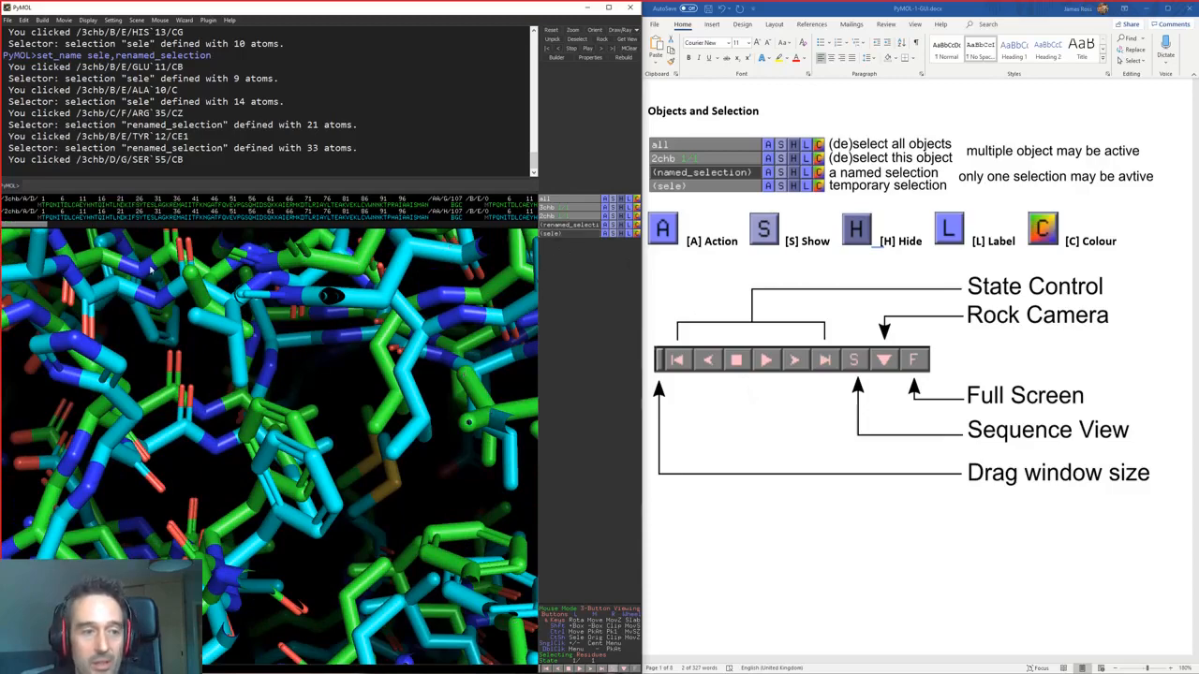
{"action": "left_click_drag", "start_coordinate": [81, 208], "coordinate": [187, 207]}
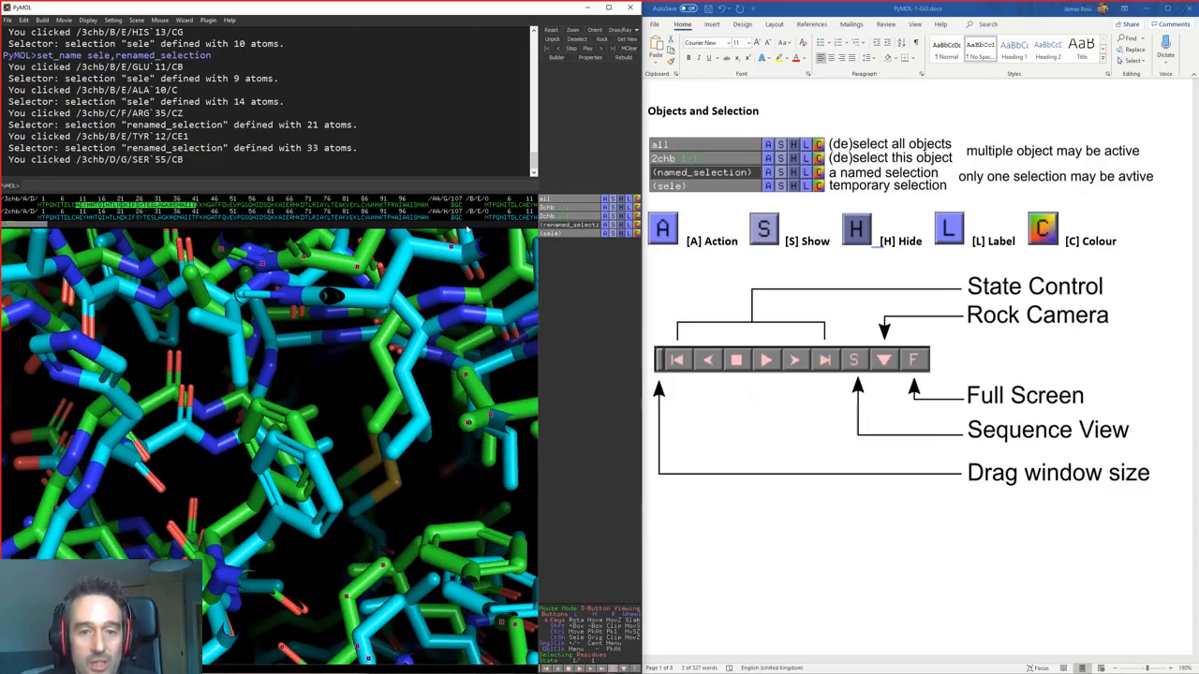
{"action": "middle_click_drag", "start_coordinate": [438, 554], "coordinate": [449, 476]}
{"action": "right_click_drag", "start_coordinate": [328, 505], "coordinate": [302, 427]}
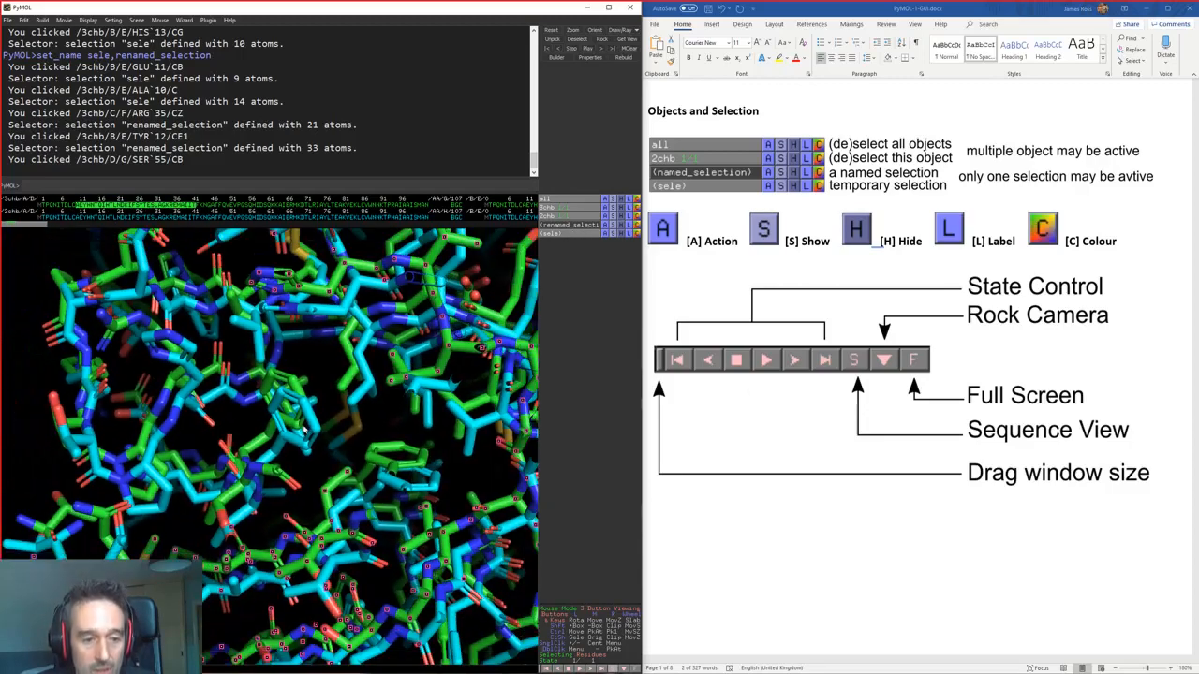
{"action": "right_click_drag", "start_coordinate": [300, 567], "coordinate": [298, 507]}
{"action": "left_click_drag", "start_coordinate": [291, 526], "coordinate": [339, 460]}
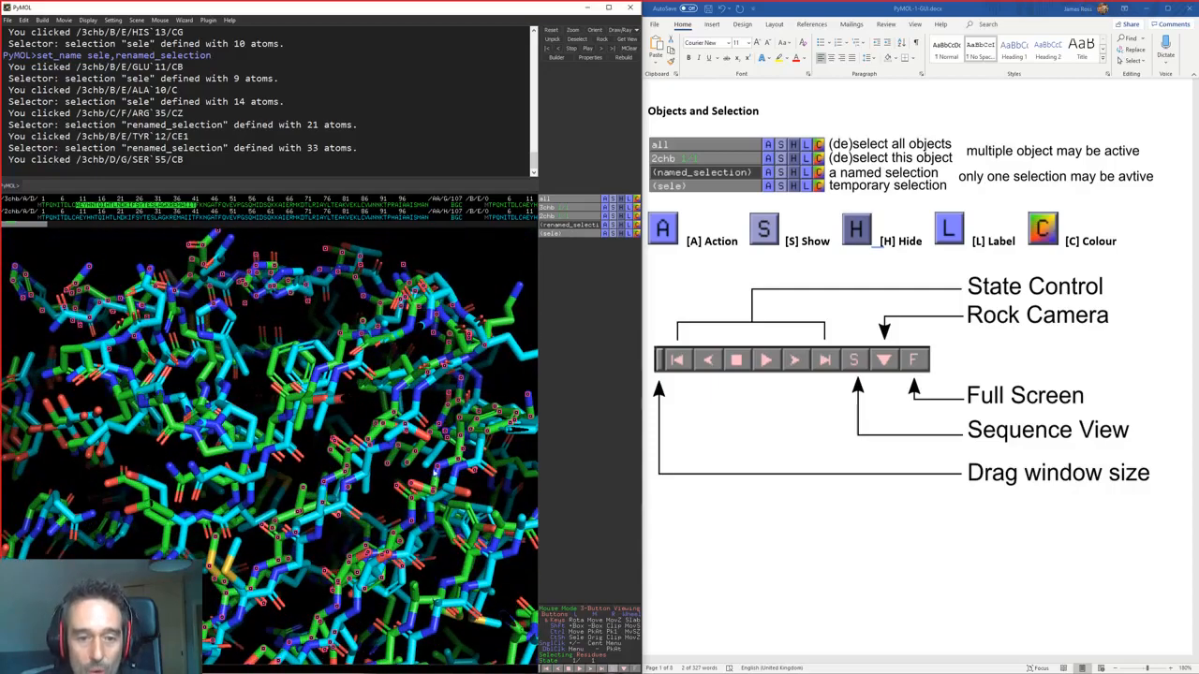
{"action": "middle_click", "coordinate": [459, 440]}
{"action": "left_click_drag", "start_coordinate": [380, 500], "coordinate": [319, 456]}
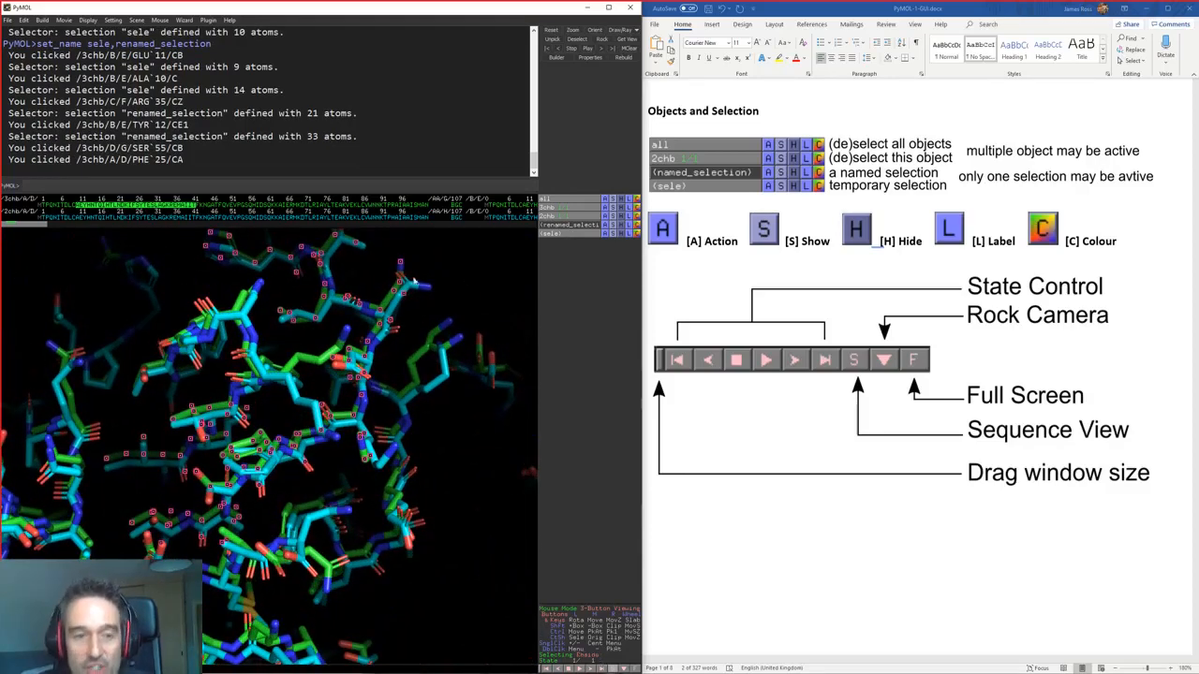
Step: With the selection level set to Chains, select the whole first chain of 3chb from the sequence, and deactivate the selection
{"action": "left_click", "coordinate": [404, 215]}
{"action": "left_click", "coordinate": [403, 206]}
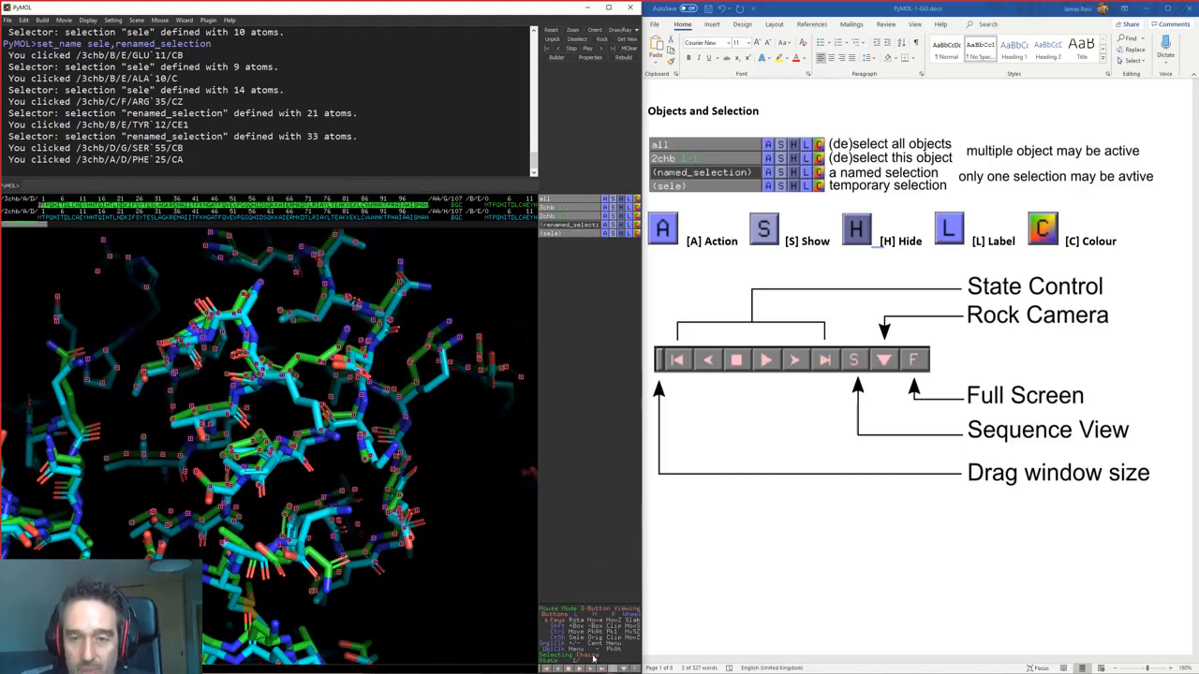
{"action": "left_click", "coordinate": [374, 242]}
{"action": "left_click", "coordinate": [238, 205]}
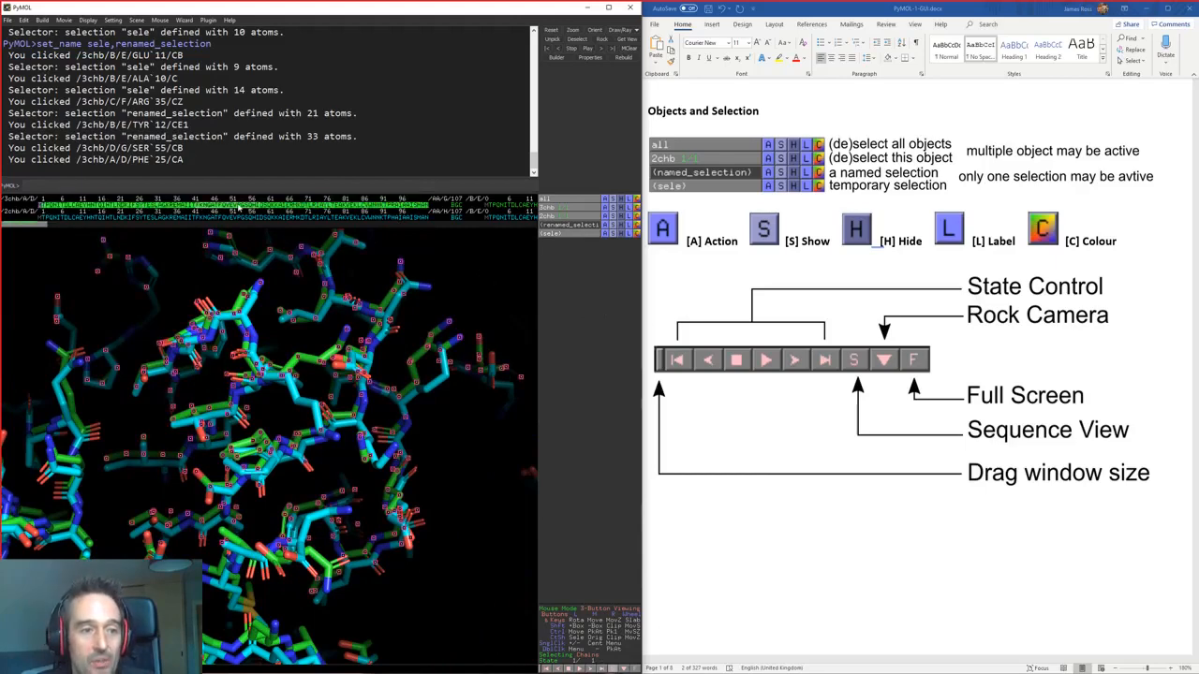
{"action": "left_click", "coordinate": [487, 536]}
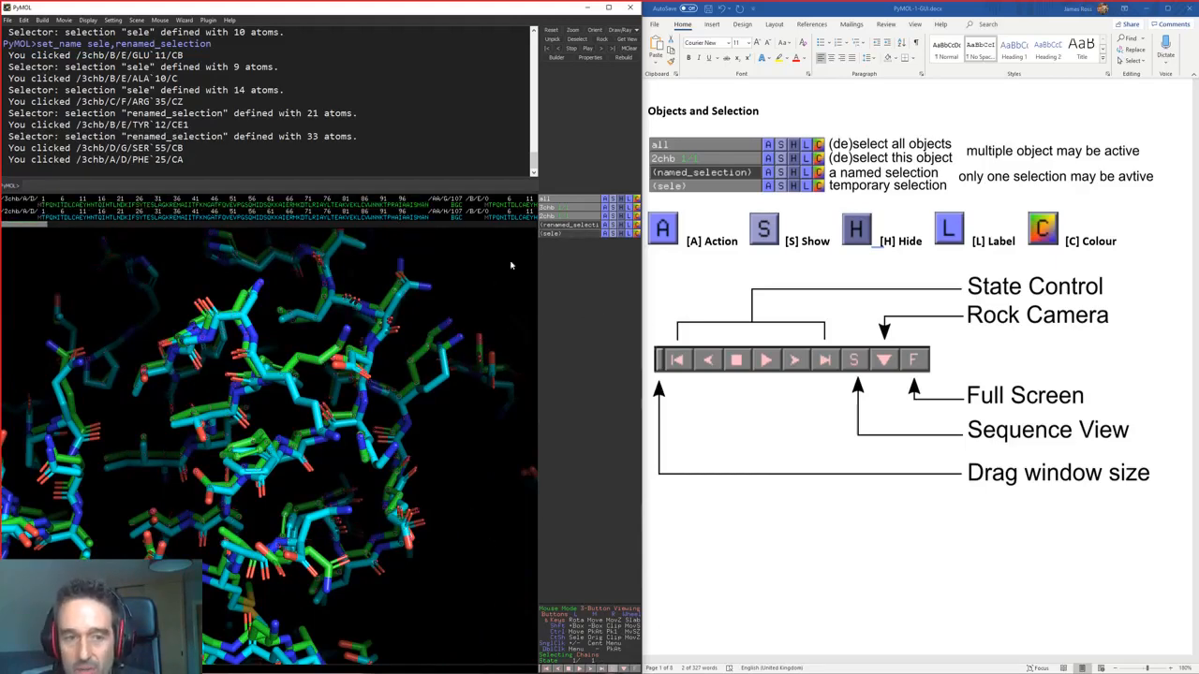
Step: Move the molecules out of view and reframe all visible structures with the orient command
{"action": "right_click_drag", "start_coordinate": [438, 491], "coordinate": [375, 305]}
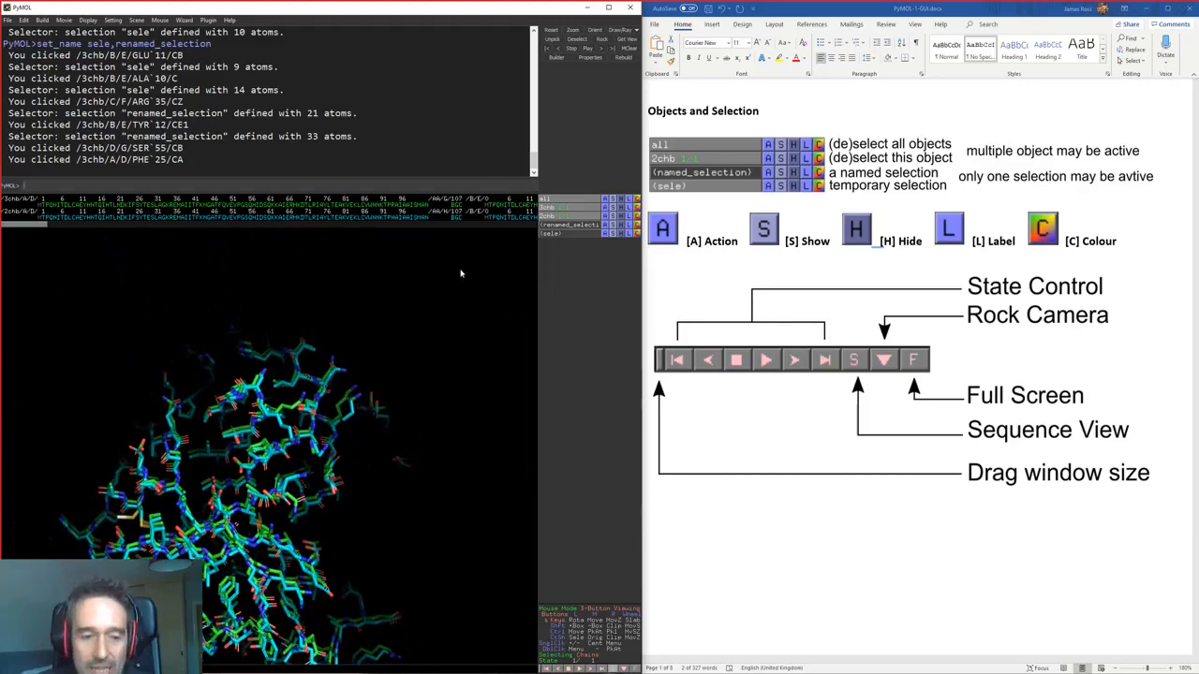
{"action": "right_click_drag", "start_coordinate": [309, 412], "coordinate": [279, 340]}
{"action": "middle_click_drag", "start_coordinate": [278, 340], "coordinate": [614, 382]}
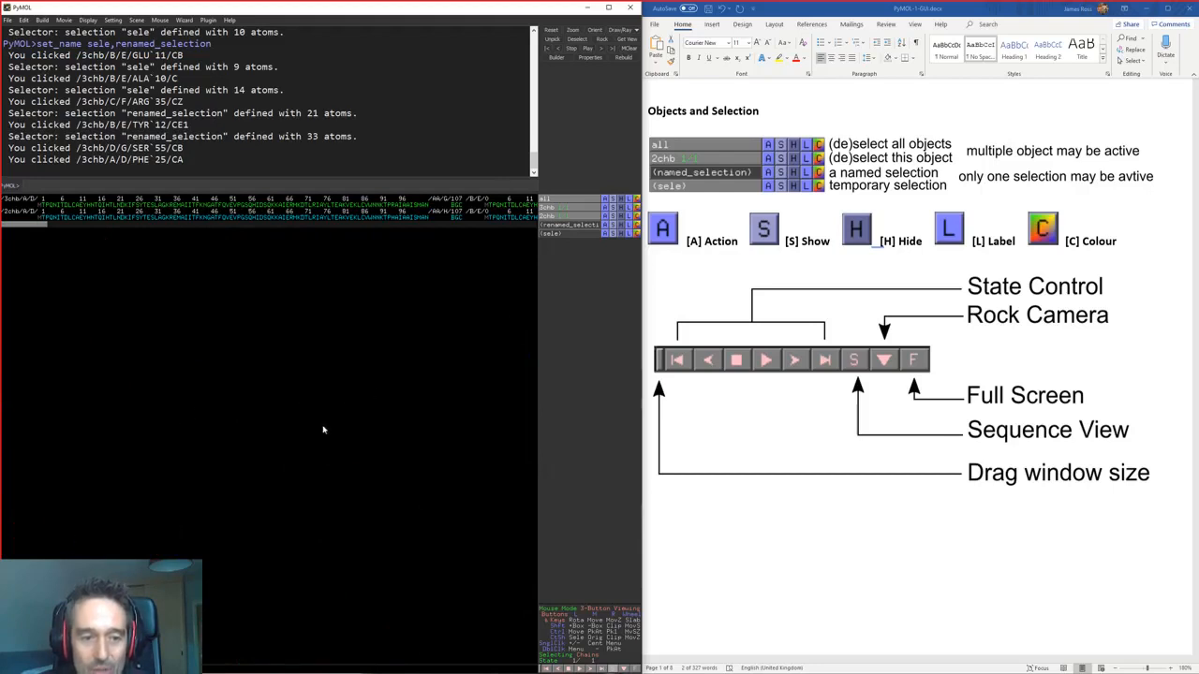
{"action": "left_click_drag", "start_coordinate": [301, 398], "coordinate": [320, 353]}
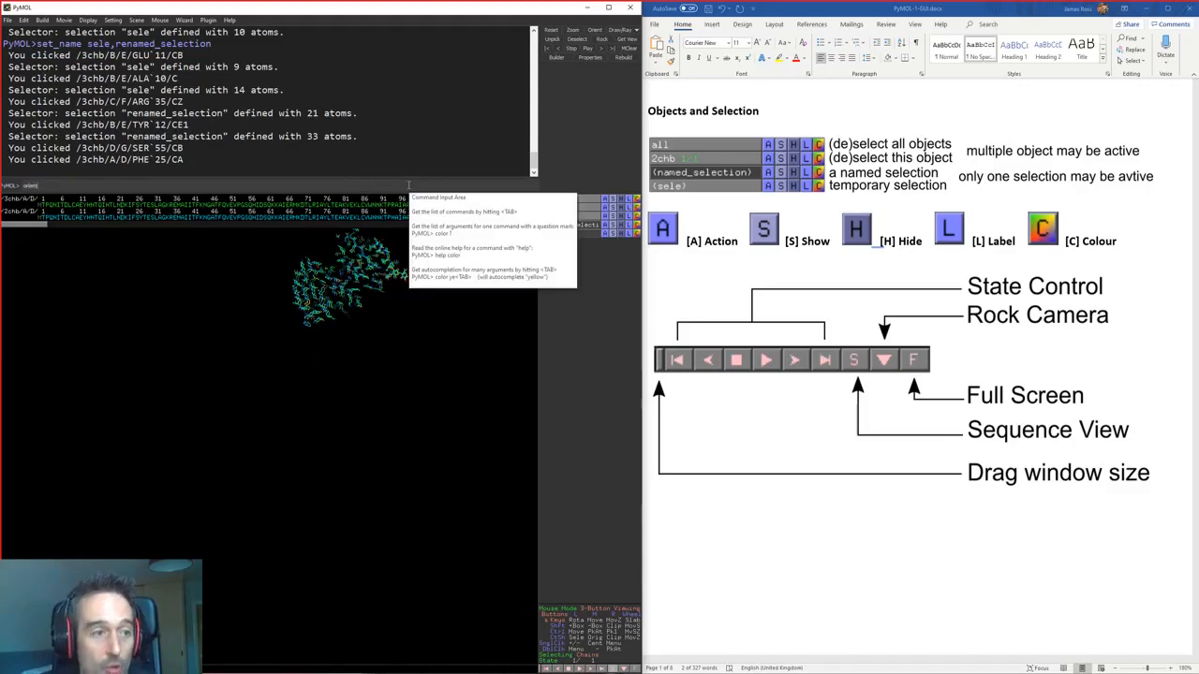
{"action": "key", "text": "Return"}
{"action": "left_click_drag", "start_coordinate": [466, 530], "coordinate": [458, 533]}
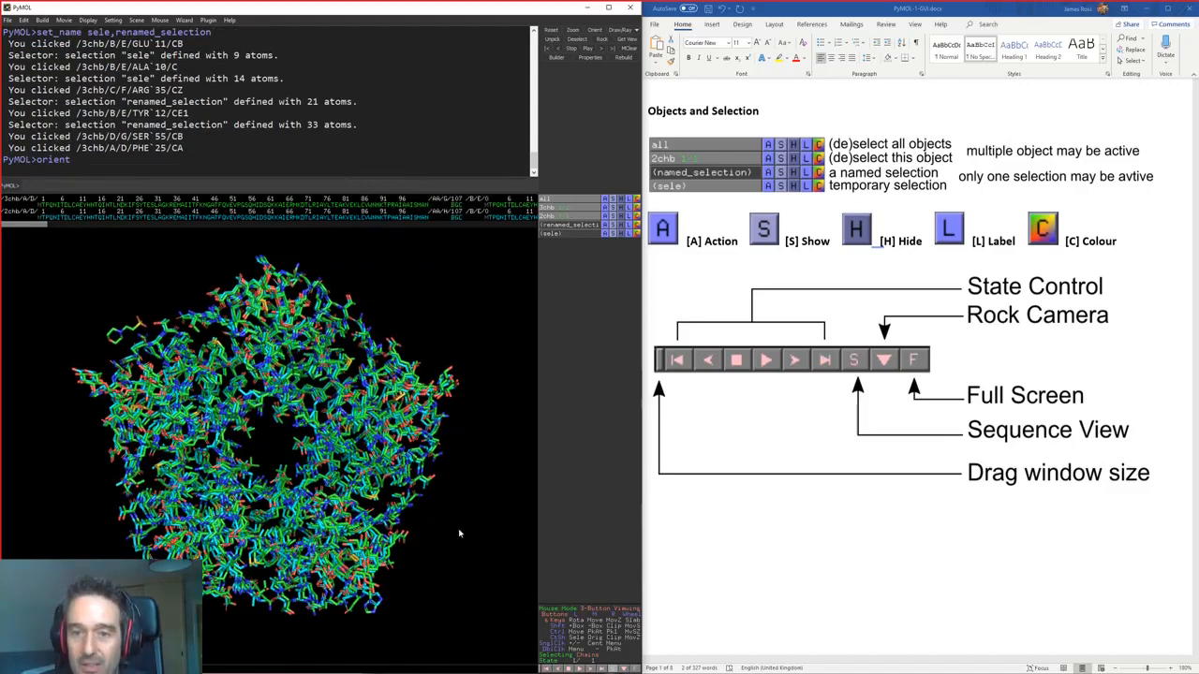
Step: Switch to the Word notes and bring up the page listing the Action menu commands
{"action": "left_click_drag", "start_coordinate": [327, 416], "coordinate": [298, 463]}
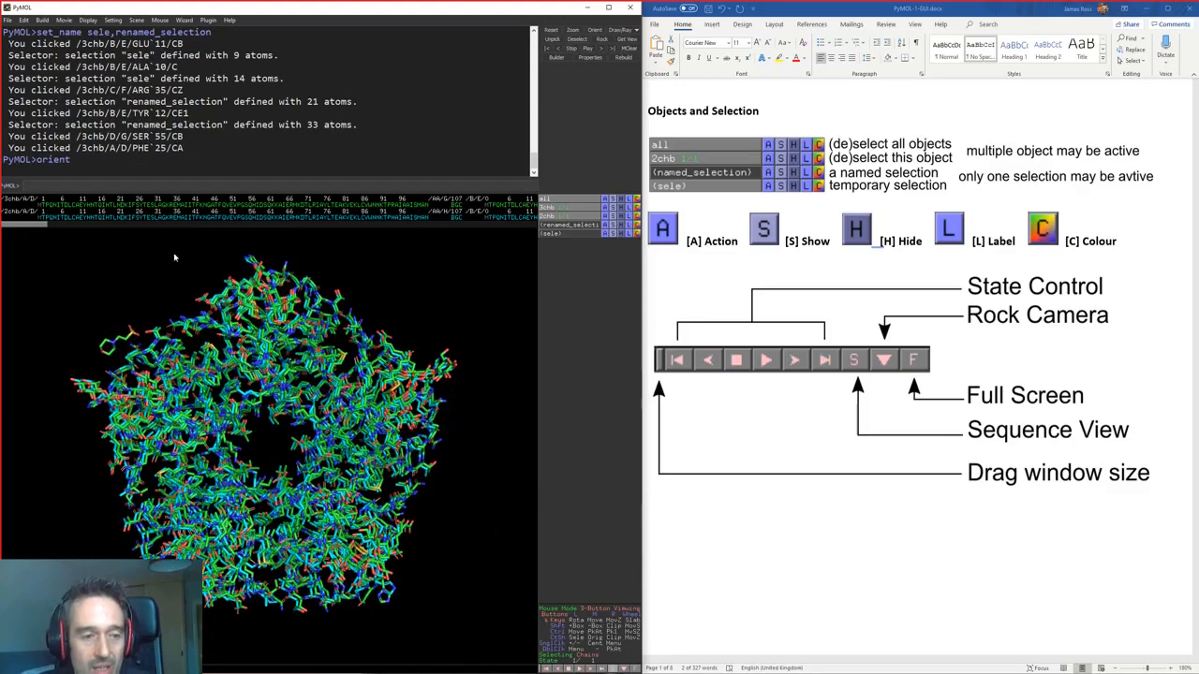
{"action": "left_click", "coordinate": [792, 552]}
{"action": "scroll", "coordinate": [914, 484], "scroll_direction": "down", "scroll_amount": 4}
{"action": "scroll", "coordinate": [914, 485], "scroll_direction": "down", "scroll_amount": 9}
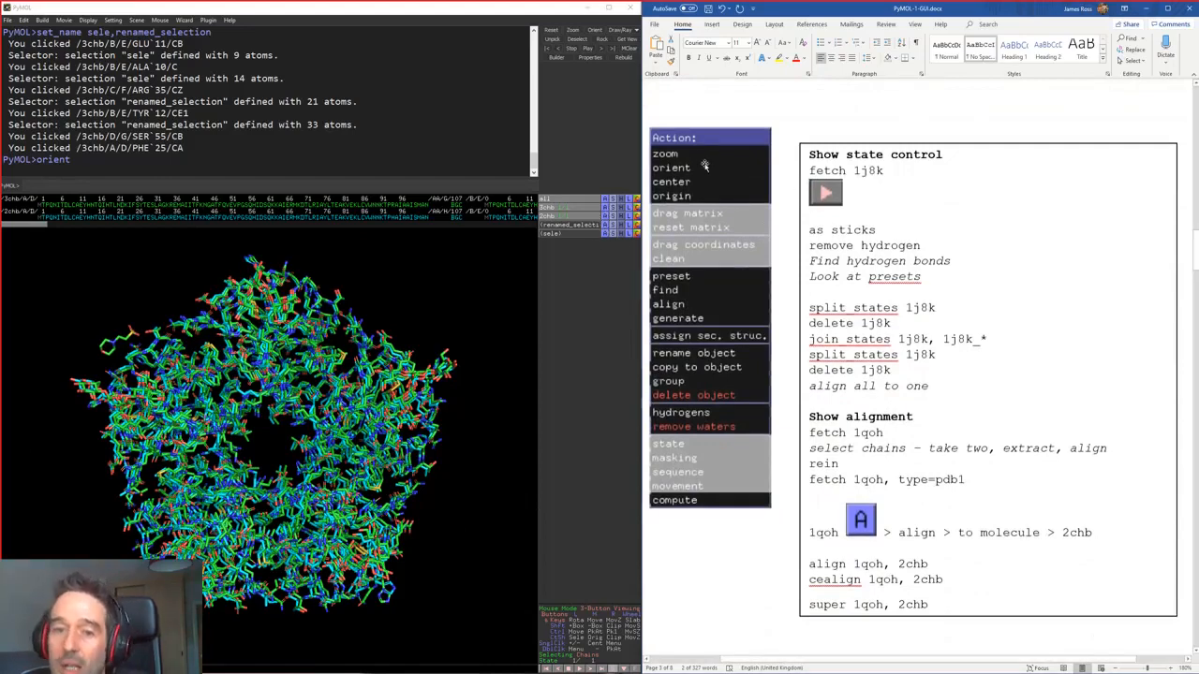
Step: Hide the 2chb object and orient the view on 3chb
{"action": "left_click", "coordinate": [605, 215]}
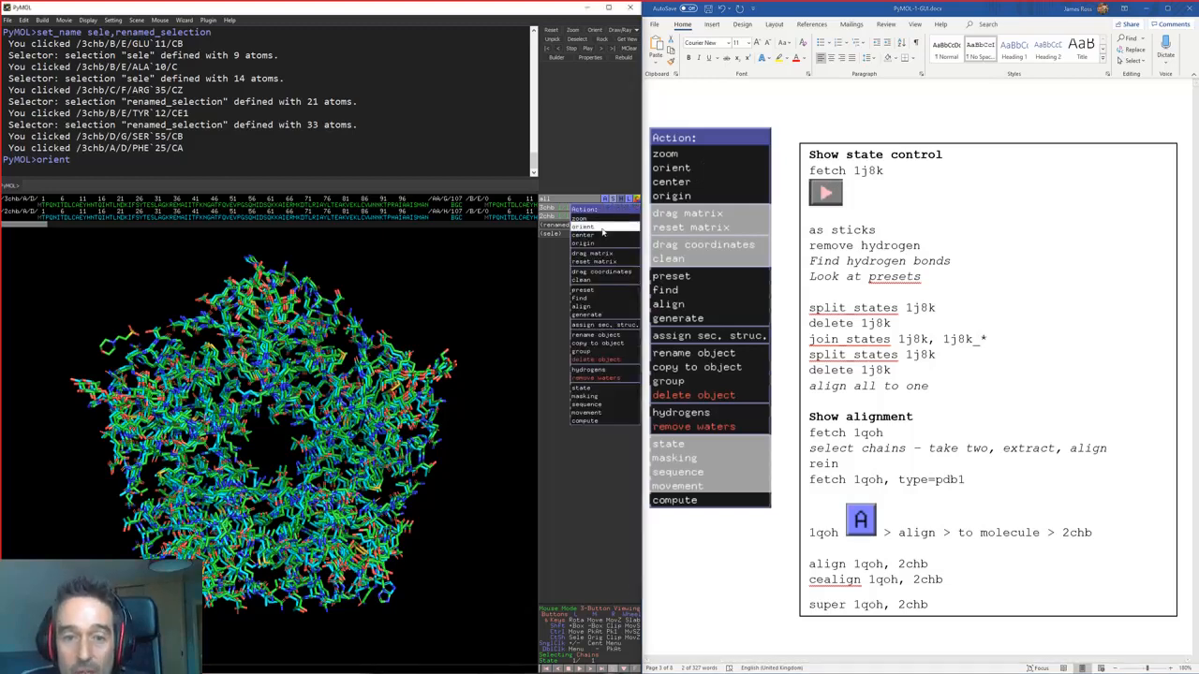
{"action": "left_click", "coordinate": [563, 216]}
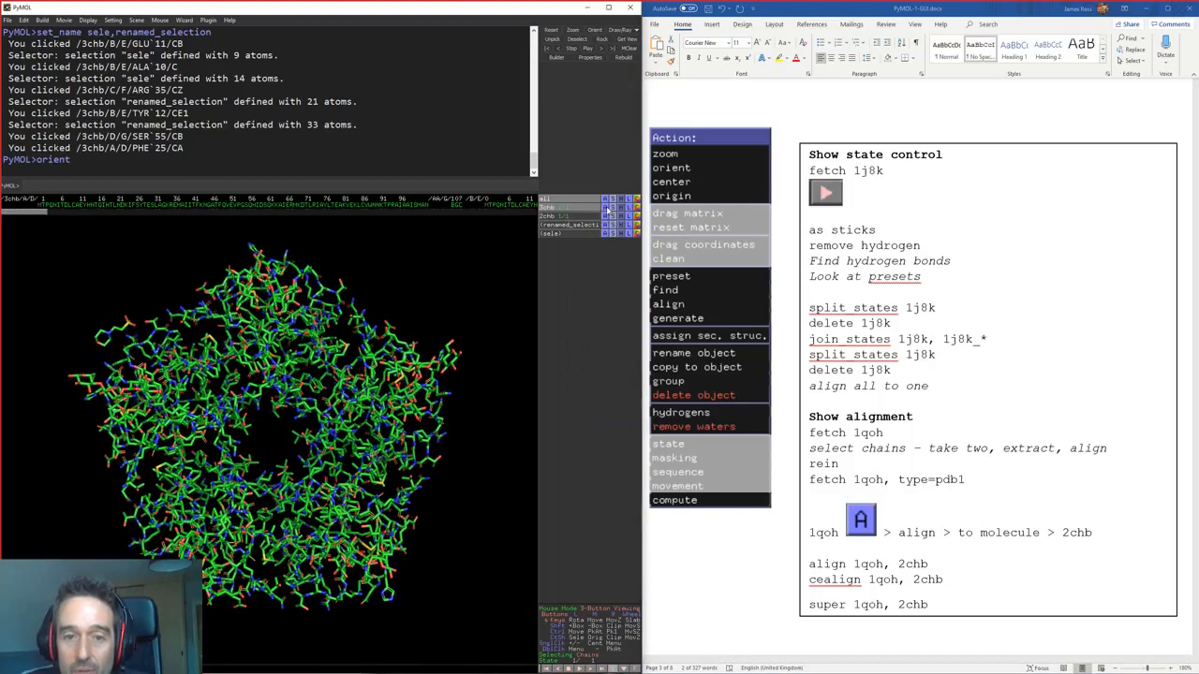
{"action": "left_click", "coordinate": [606, 207]}
{"action": "left_click", "coordinate": [605, 229]}
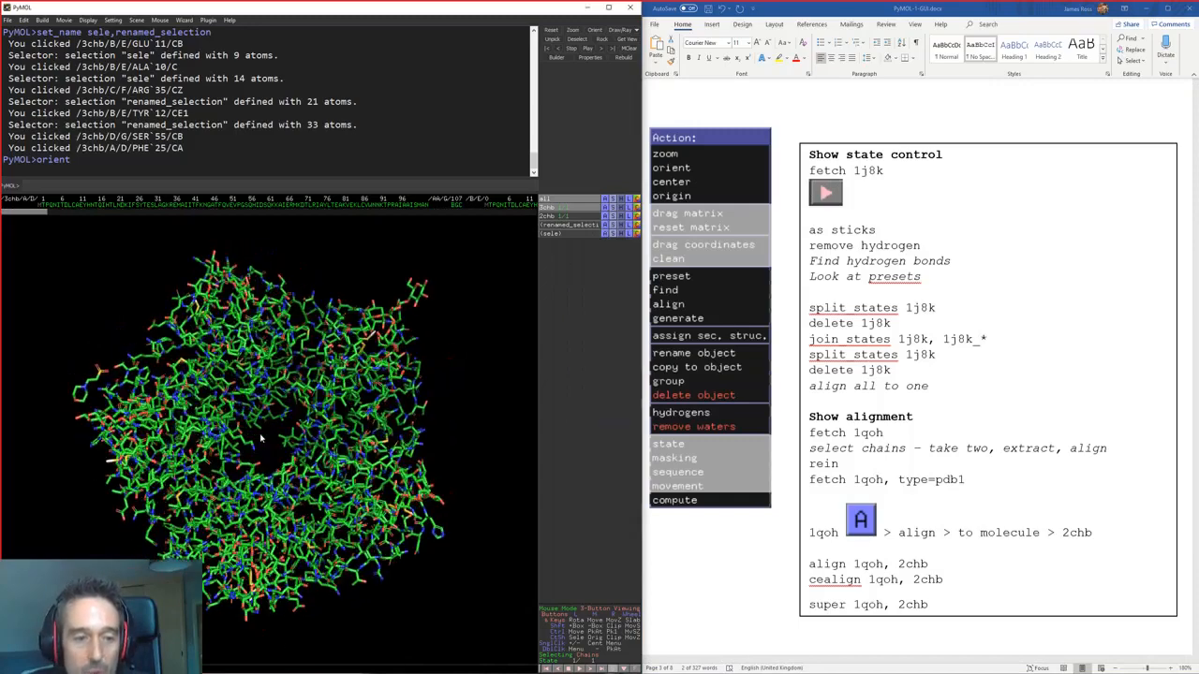
Step: Select chain E of 3chb on the structure, and deactivate the selection
{"action": "left_click", "coordinate": [606, 209]}
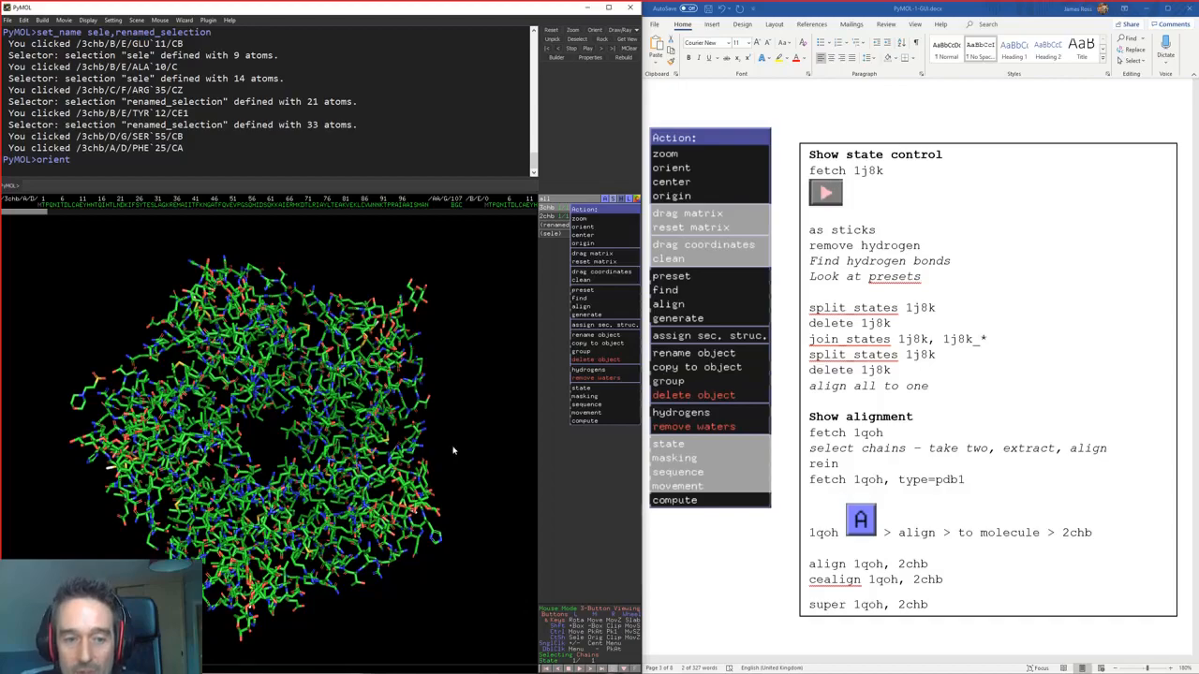
{"action": "left_click", "coordinate": [350, 420]}
{"action": "left_click_drag", "start_coordinate": [350, 419], "coordinate": [236, 424]}
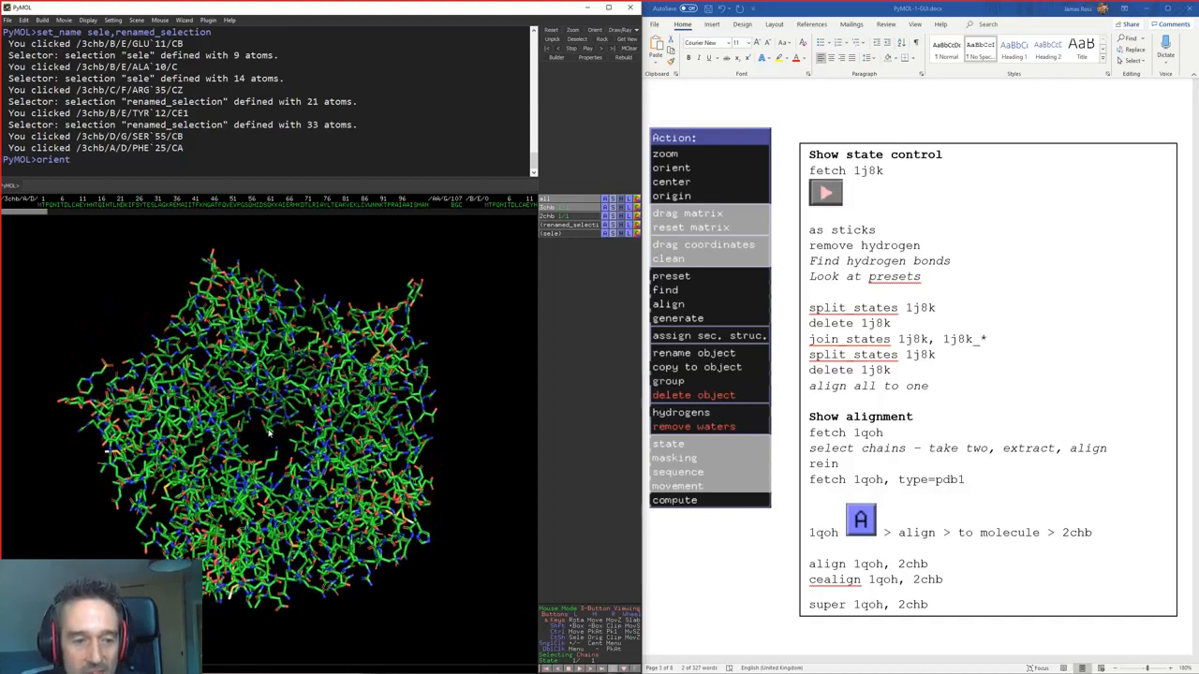
{"action": "left_click", "coordinate": [435, 421]}
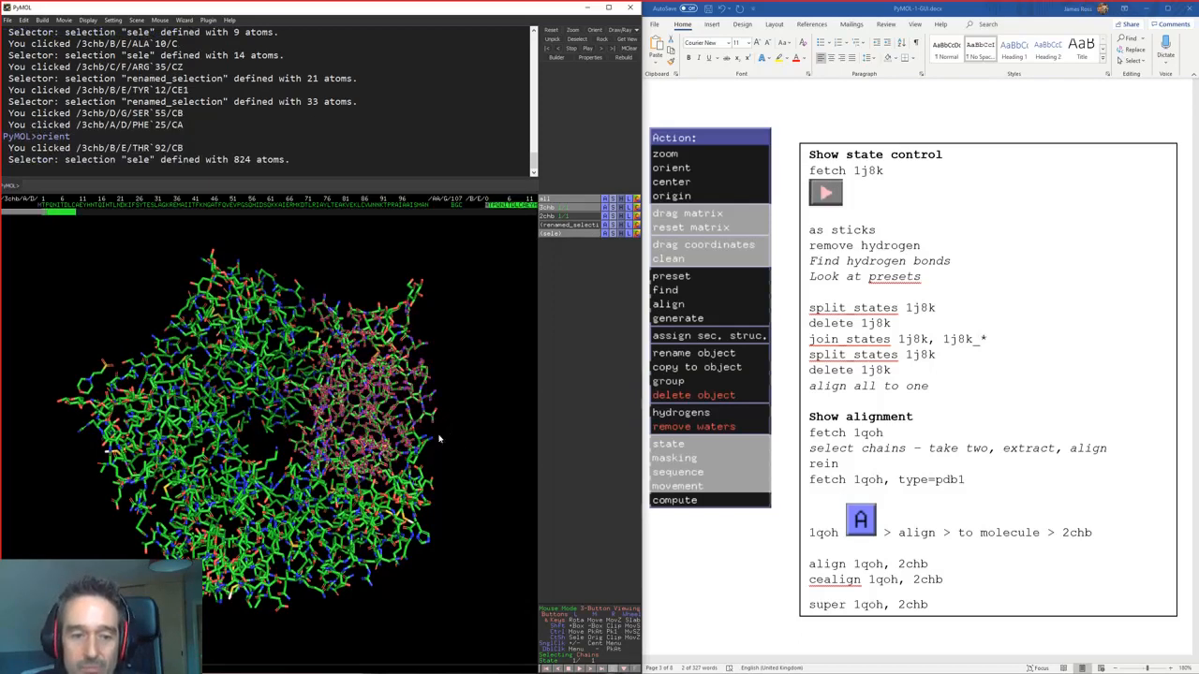
{"action": "left_click", "coordinate": [483, 385]}
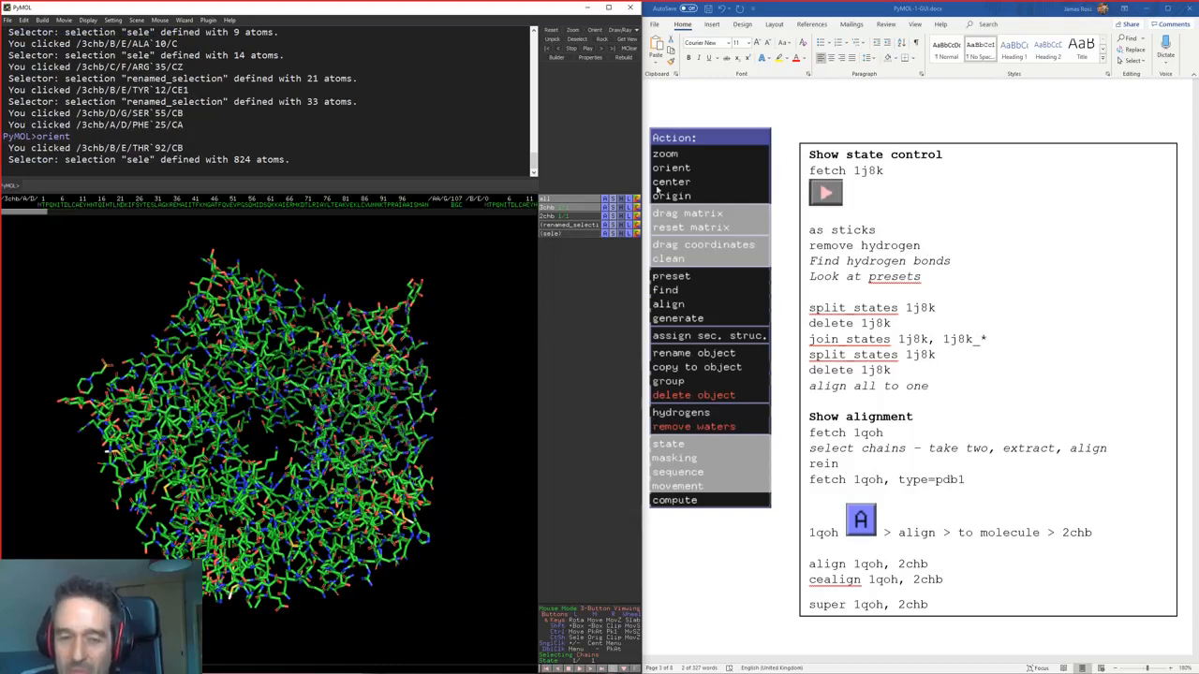
Step: Apply the simple preset to 3chb and inspect the resulting representation
{"action": "left_click", "coordinate": [604, 216]}
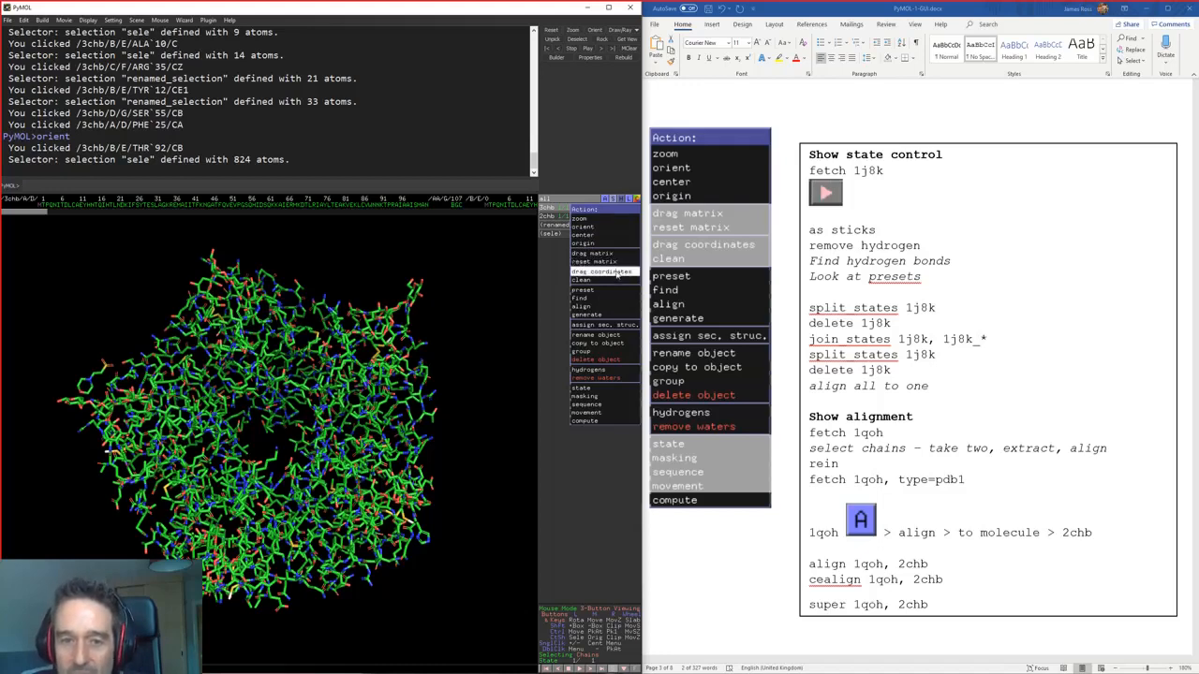
{"action": "mouse_move", "coordinate": [614, 294]}
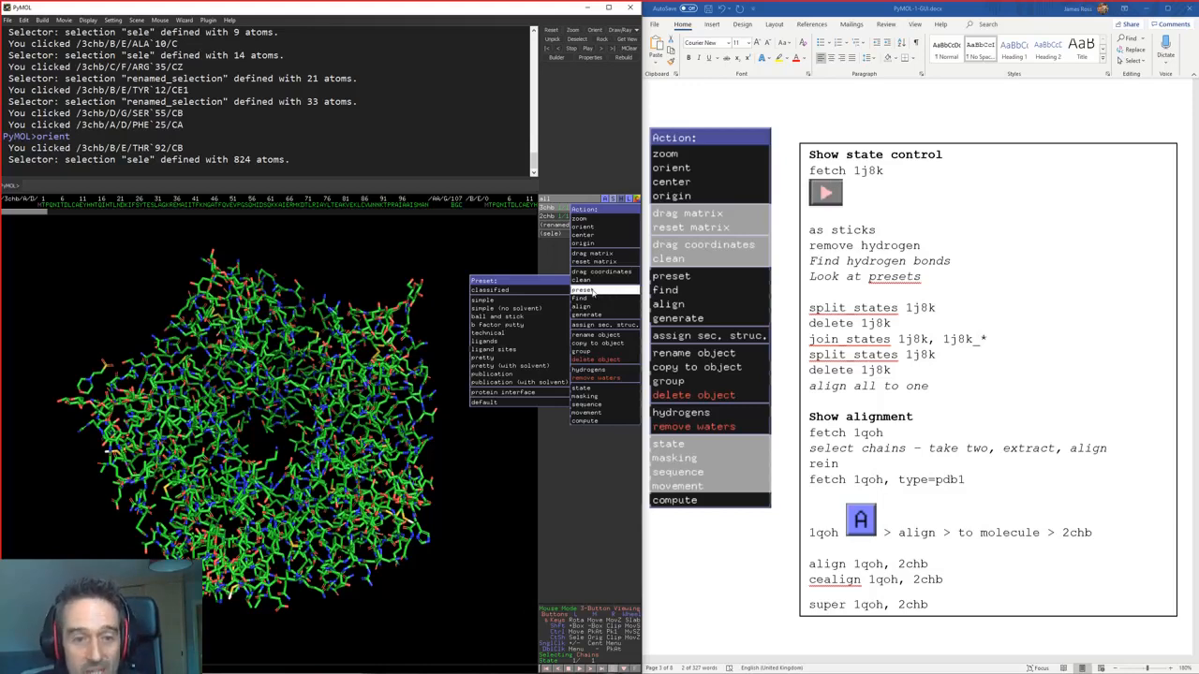
{"action": "left_click", "coordinate": [527, 302]}
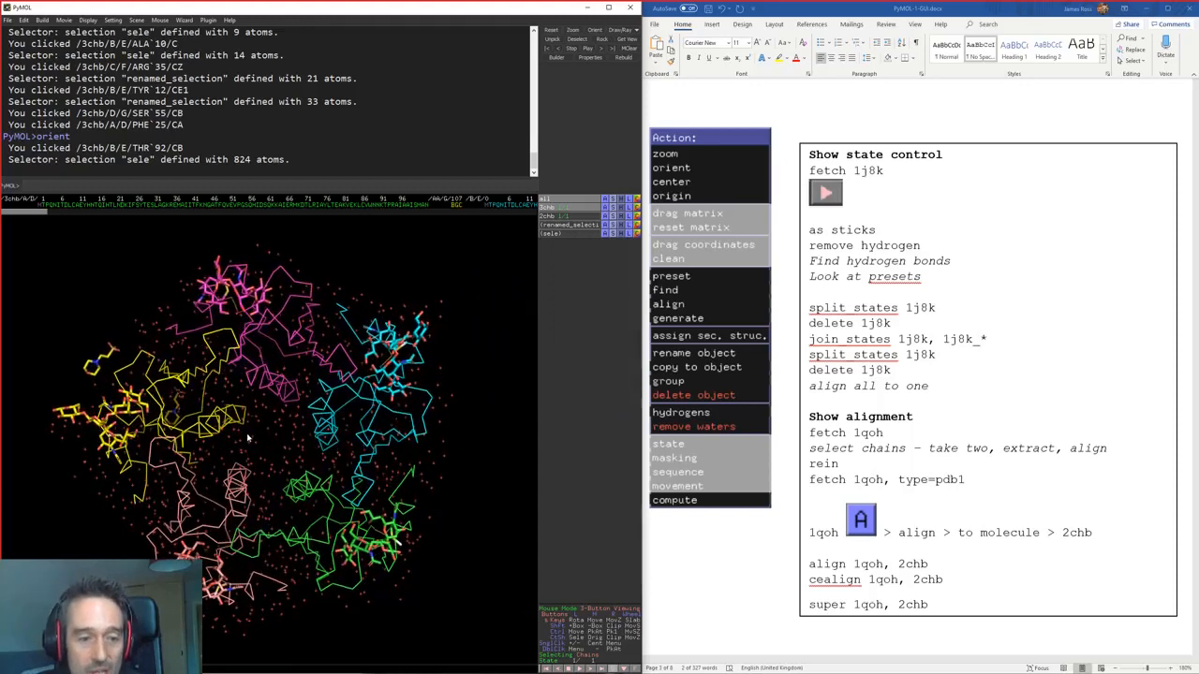
{"action": "left_click_drag", "start_coordinate": [248, 438], "coordinate": [250, 432]}
Step: Apply the ball and stick preset to 3chb and inspect the structure
{"action": "left_click", "coordinate": [605, 233]}
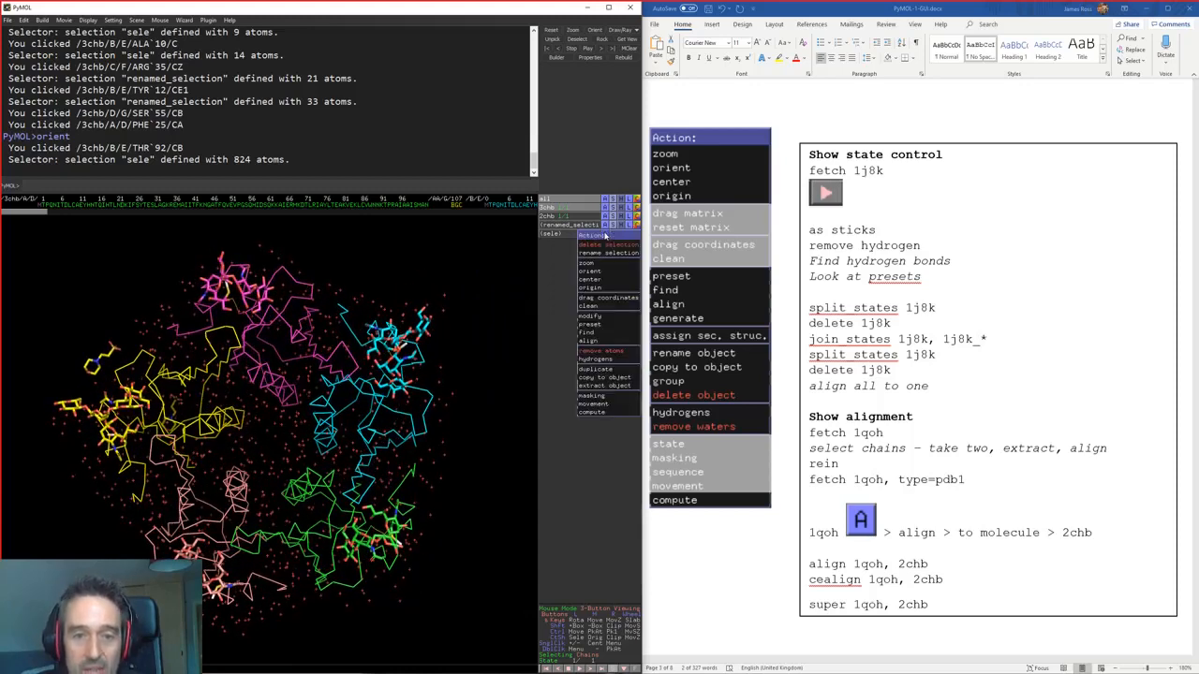
{"action": "left_click", "coordinate": [607, 212]}
{"action": "left_click", "coordinate": [606, 207]}
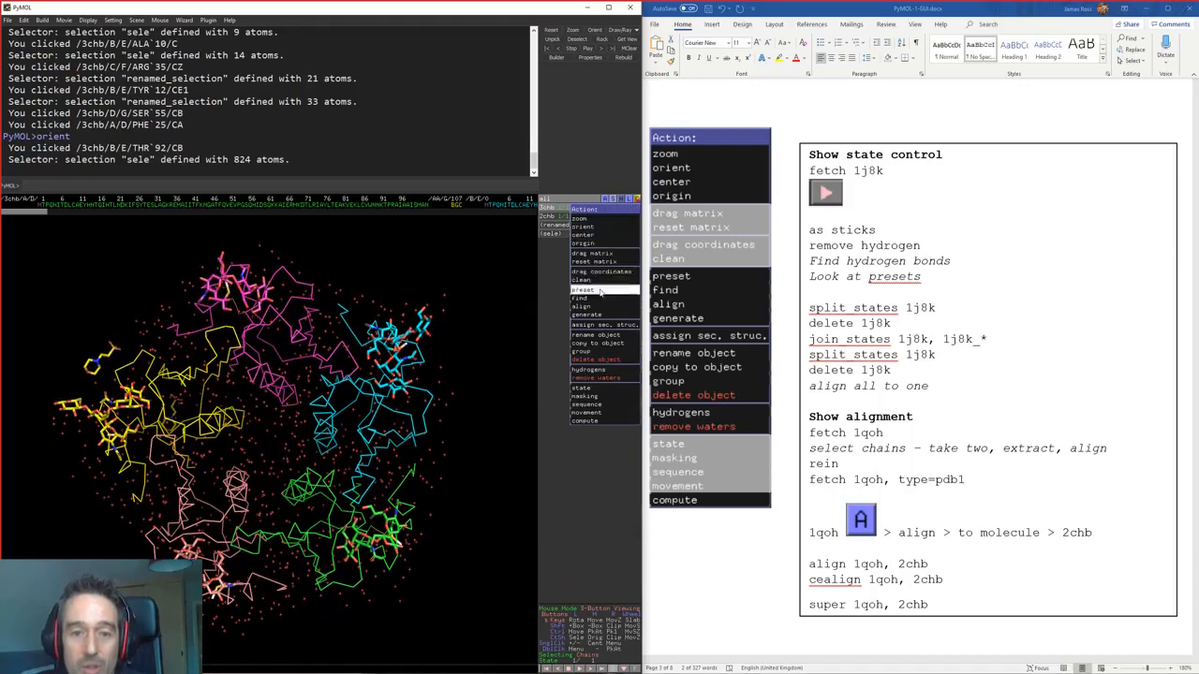
{"action": "mouse_move", "coordinate": [598, 294]}
{"action": "left_click", "coordinate": [496, 317]}
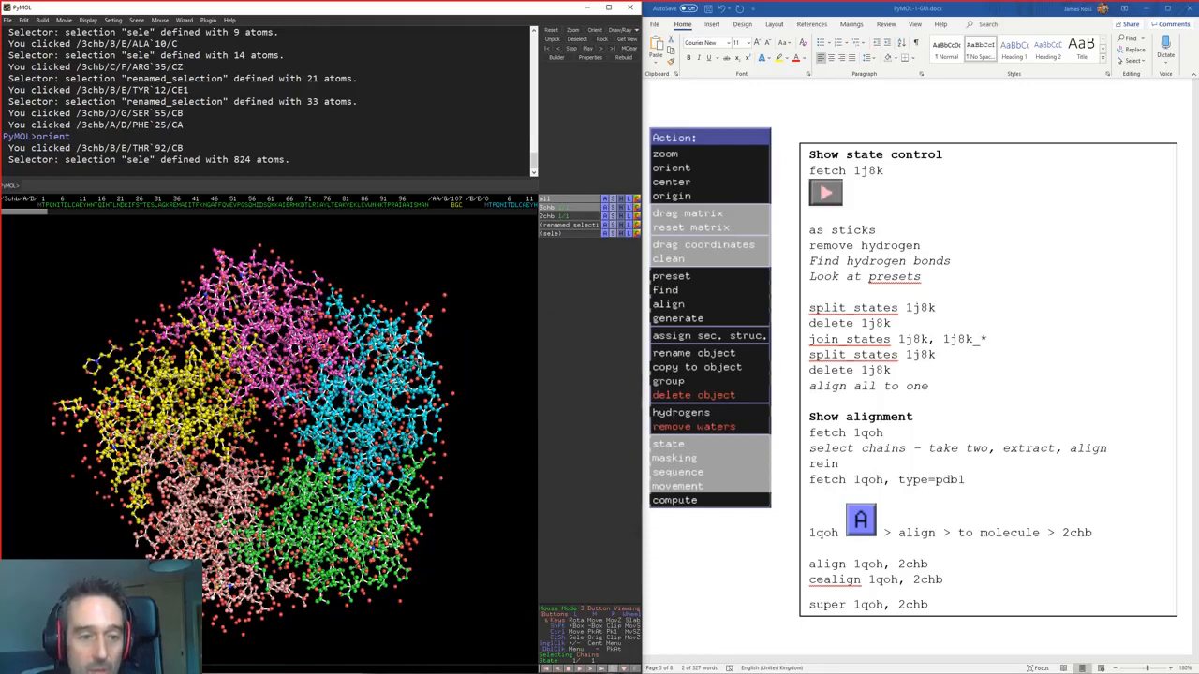
{"action": "left_click_drag", "start_coordinate": [343, 361], "coordinate": [361, 393]}
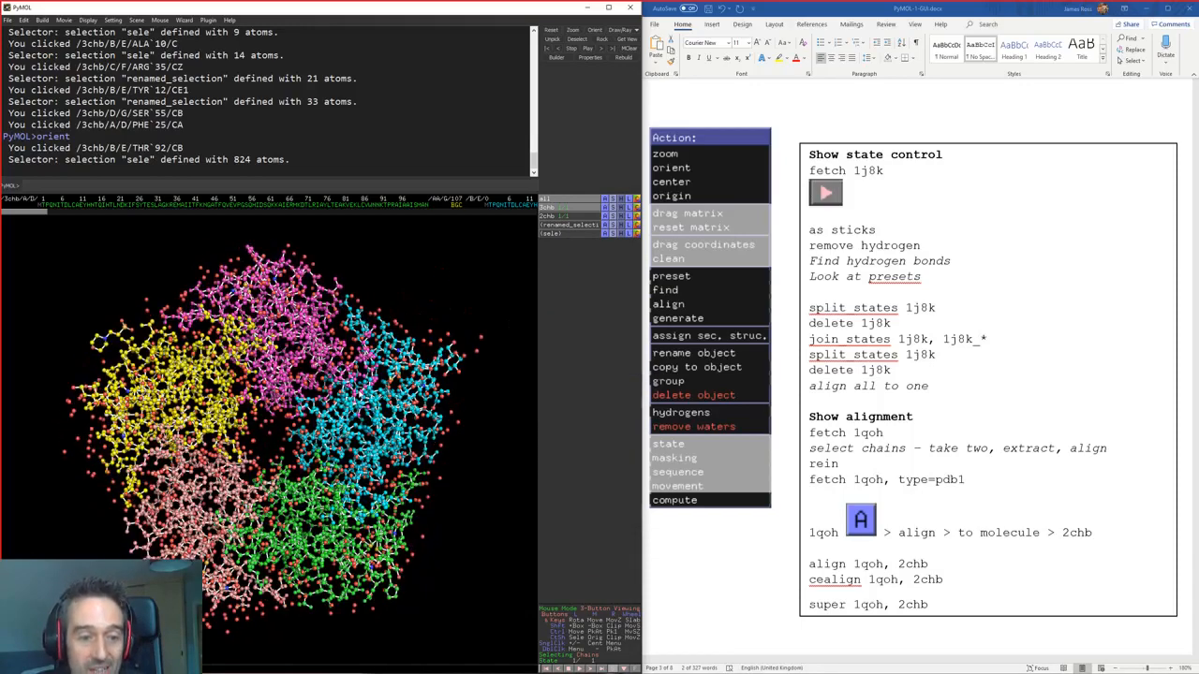
Step: Apply the b factor putty preset to 3chb and inspect the model from several angles
{"action": "left_click", "coordinate": [605, 206]}
{"action": "mouse_move", "coordinate": [602, 294]}
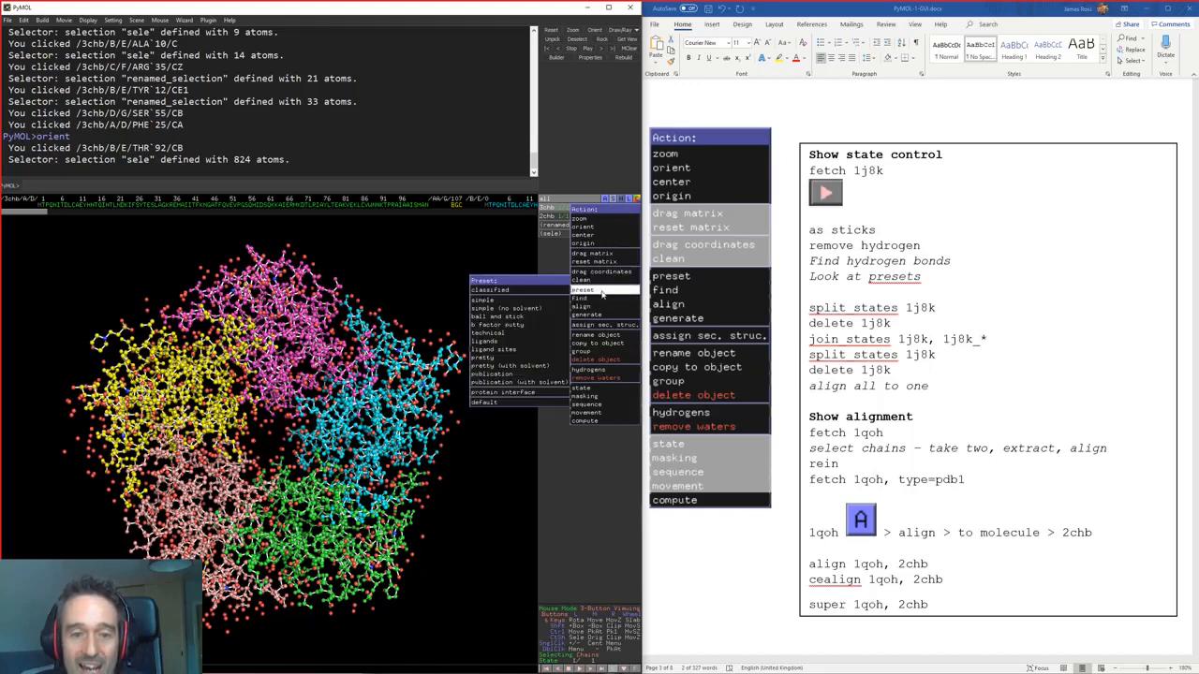
{"action": "left_click", "coordinate": [539, 329]}
{"action": "left_click_drag", "start_coordinate": [303, 476], "coordinate": [253, 459]}
{"action": "left_click_drag", "start_coordinate": [306, 400], "coordinate": [463, 416]}
Step: Apply the technical preset to 3chb and look over the structure
{"action": "left_click", "coordinate": [604, 212]}
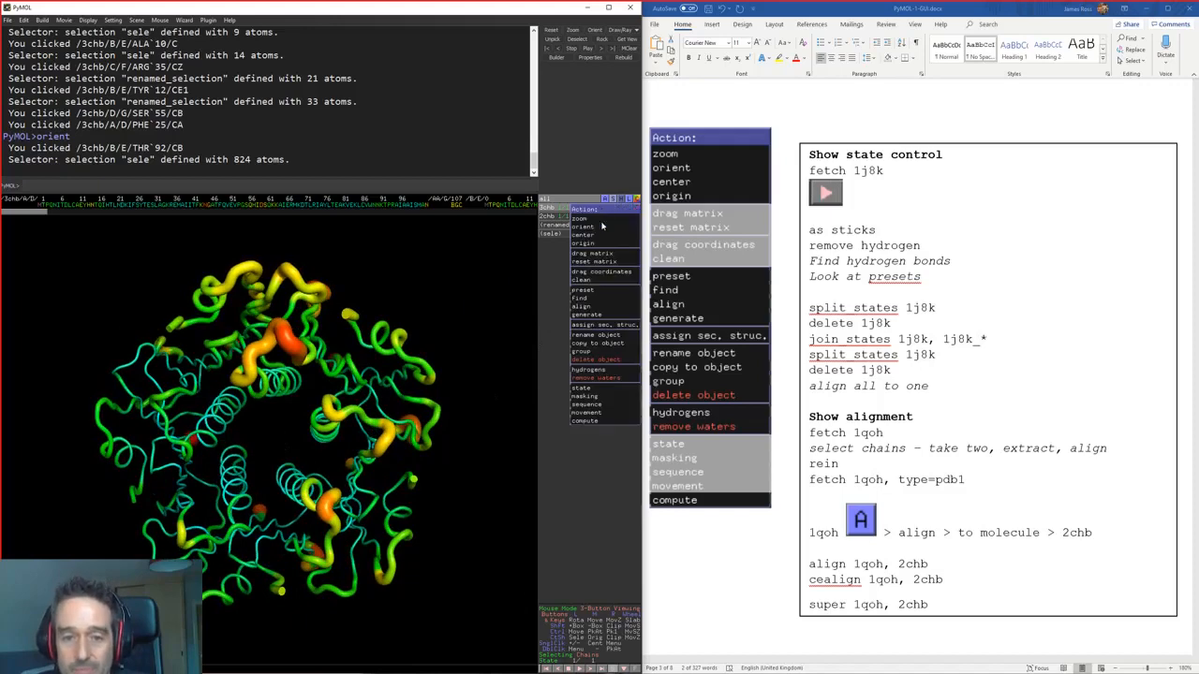
{"action": "mouse_move", "coordinate": [599, 290]}
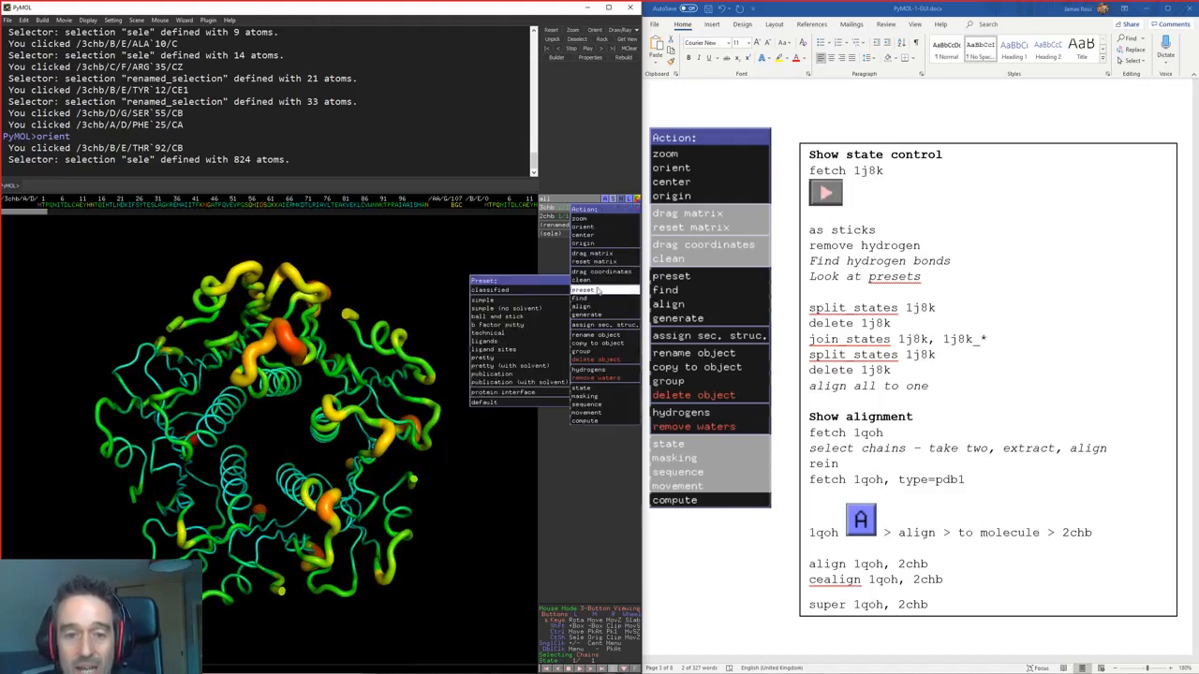
{"action": "left_click", "coordinate": [521, 342]}
{"action": "left_click_drag", "start_coordinate": [238, 457], "coordinate": [532, 272]}
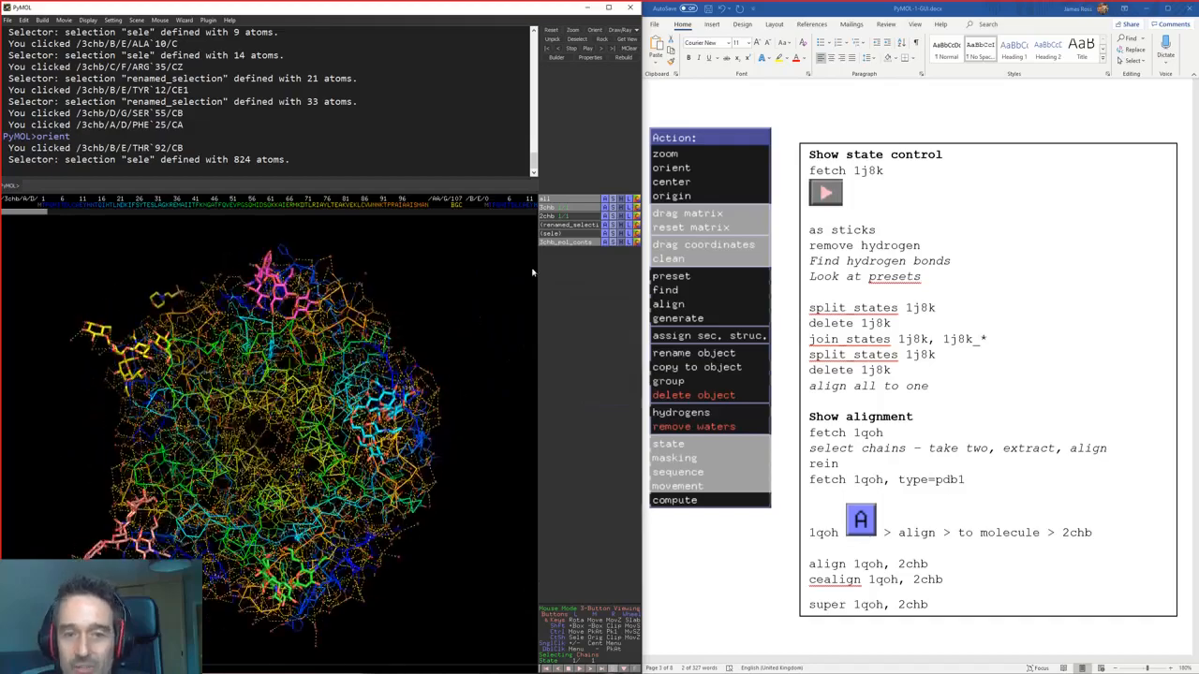
Step: Hide 3chb's polar contacts object and apply the simple (no solvent) preset to 3chb
{"action": "left_click", "coordinate": [605, 217]}
{"action": "mouse_move", "coordinate": [601, 302]}
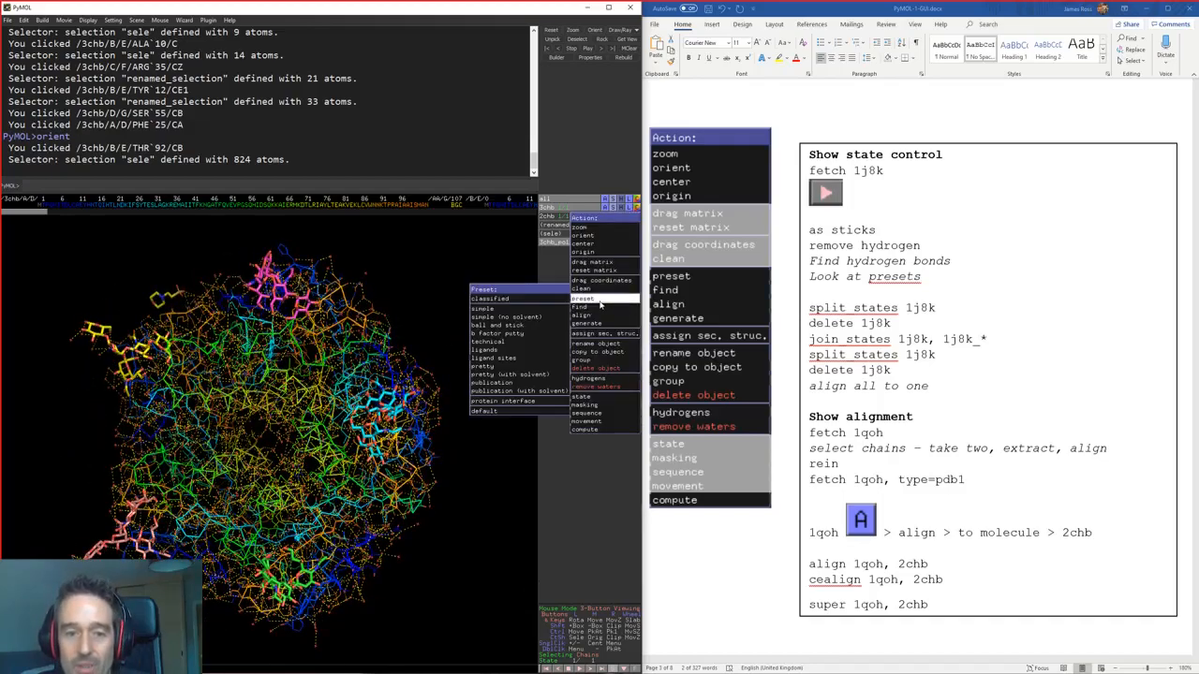
{"action": "left_click", "coordinate": [522, 321]}
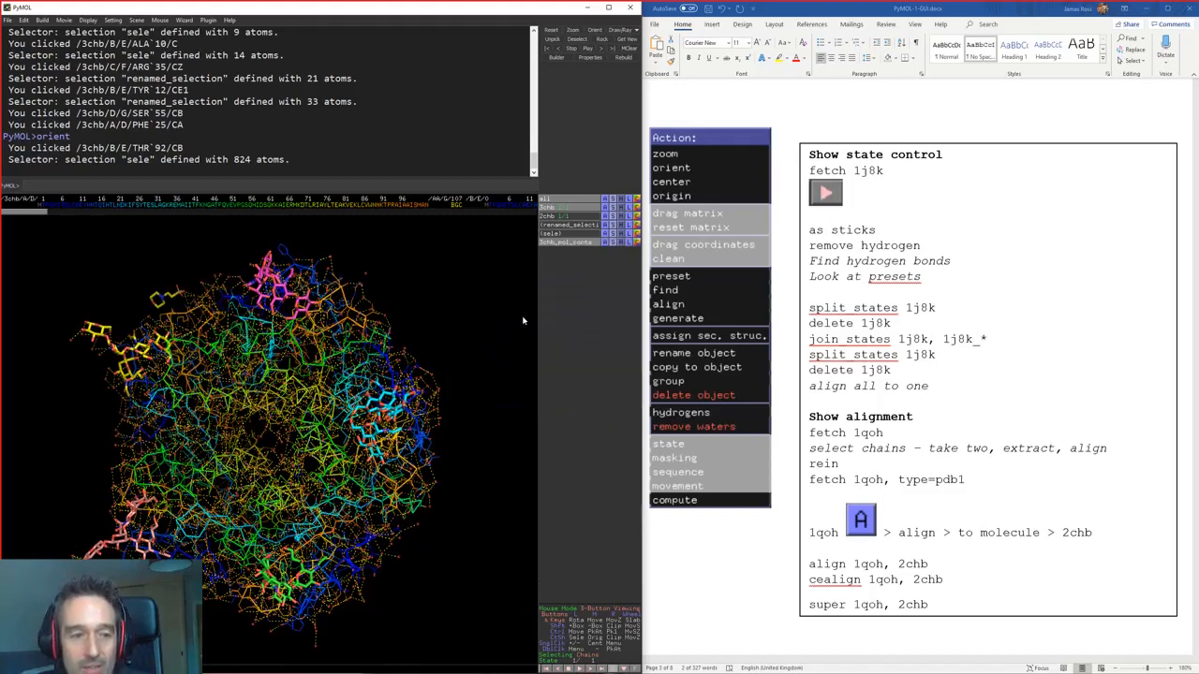
{"action": "left_click", "coordinate": [594, 243]}
{"action": "left_click", "coordinate": [608, 209]}
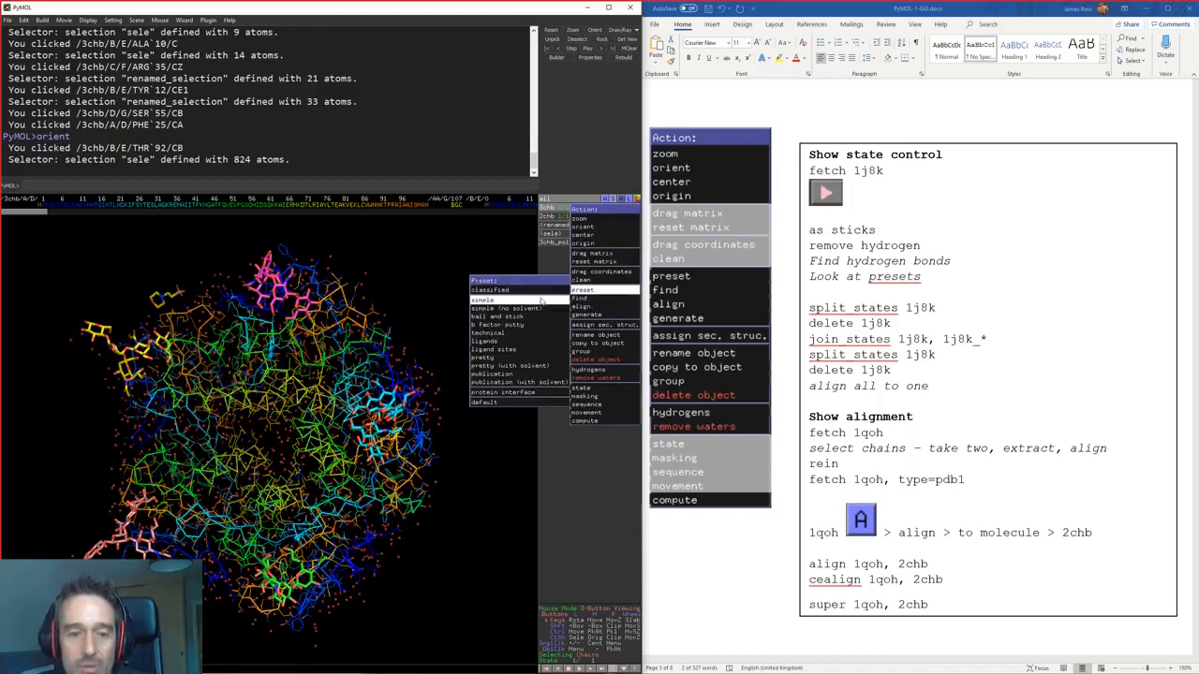
{"action": "left_click", "coordinate": [539, 315]}
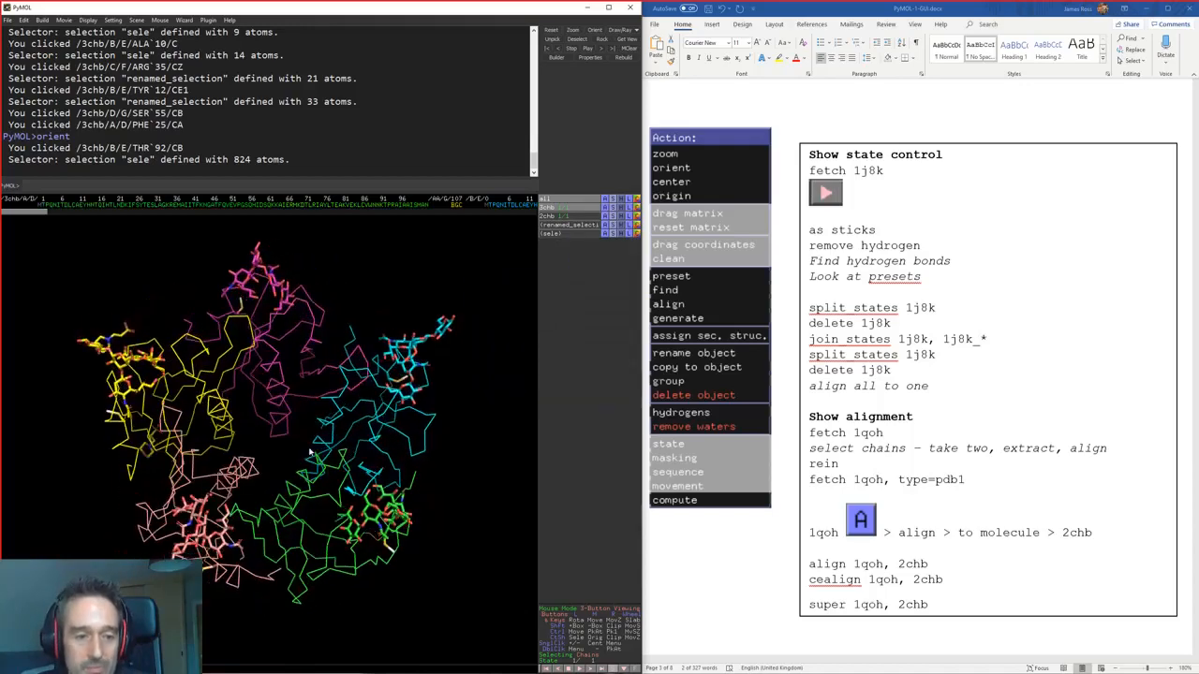
{"action": "left_click", "coordinate": [605, 215]}
{"action": "mouse_move", "coordinate": [608, 308]}
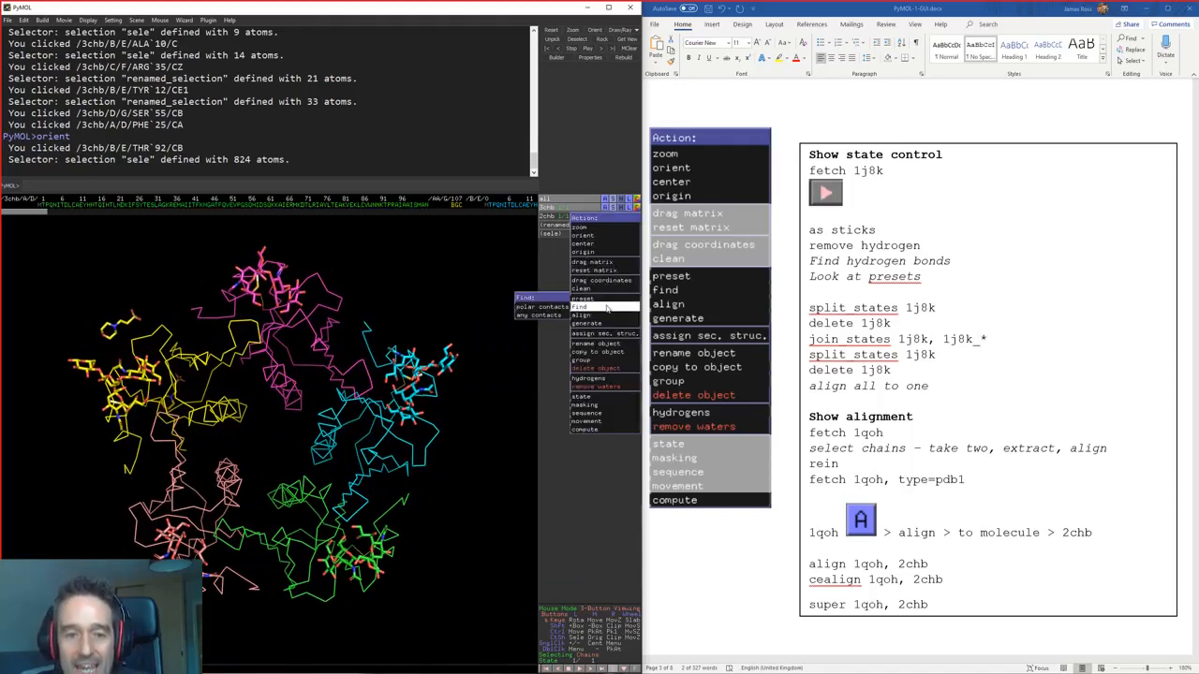
{"action": "mouse_move", "coordinate": [563, 307]}
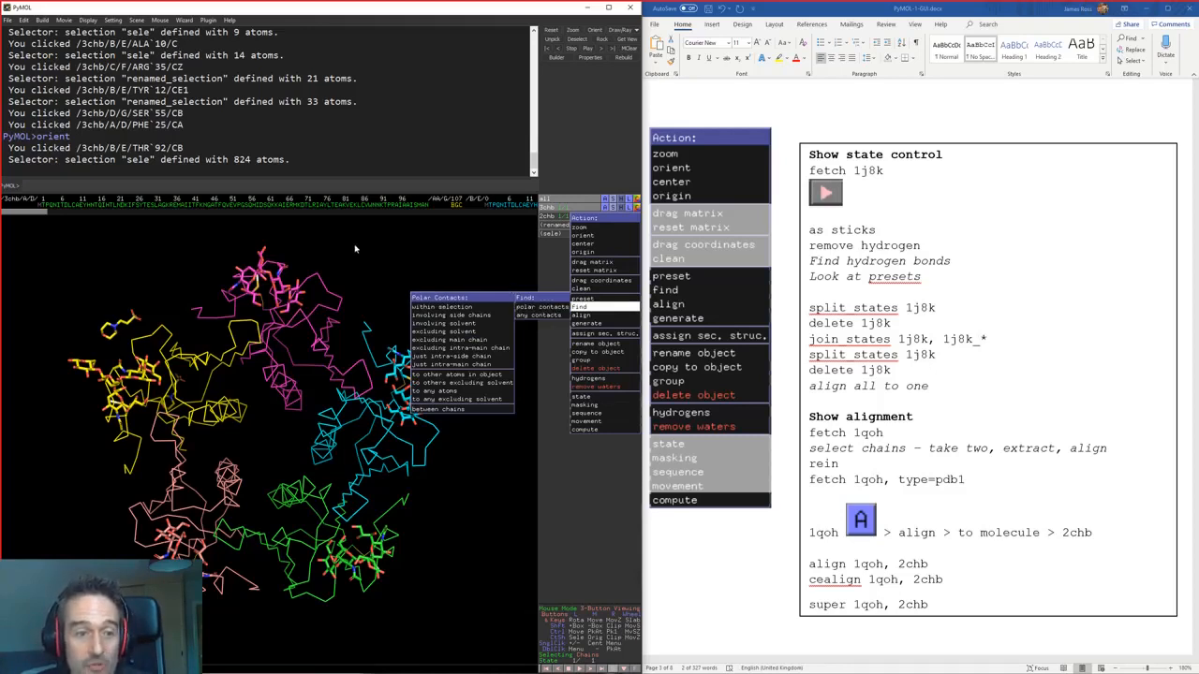
{"action": "left_click", "coordinate": [355, 248]}
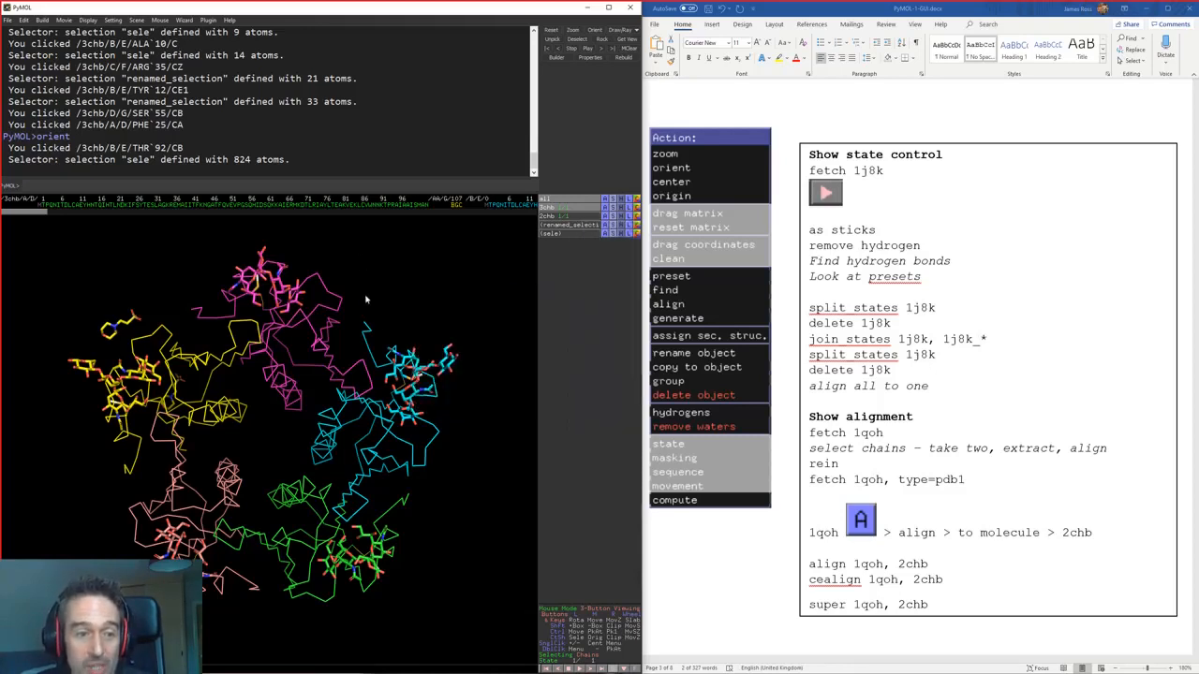
Step: Select the magenta chain F of 3chb and find its polar contacts to other atoms
{"action": "left_click", "coordinate": [278, 373]}
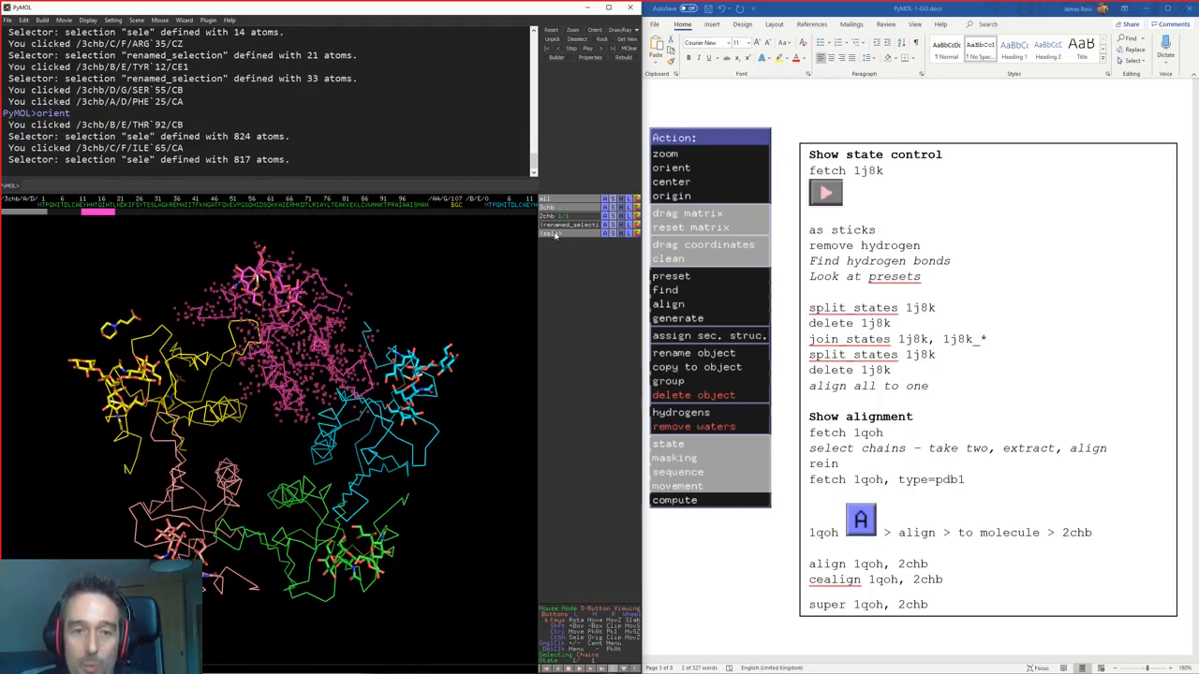
{"action": "left_click", "coordinate": [608, 236]}
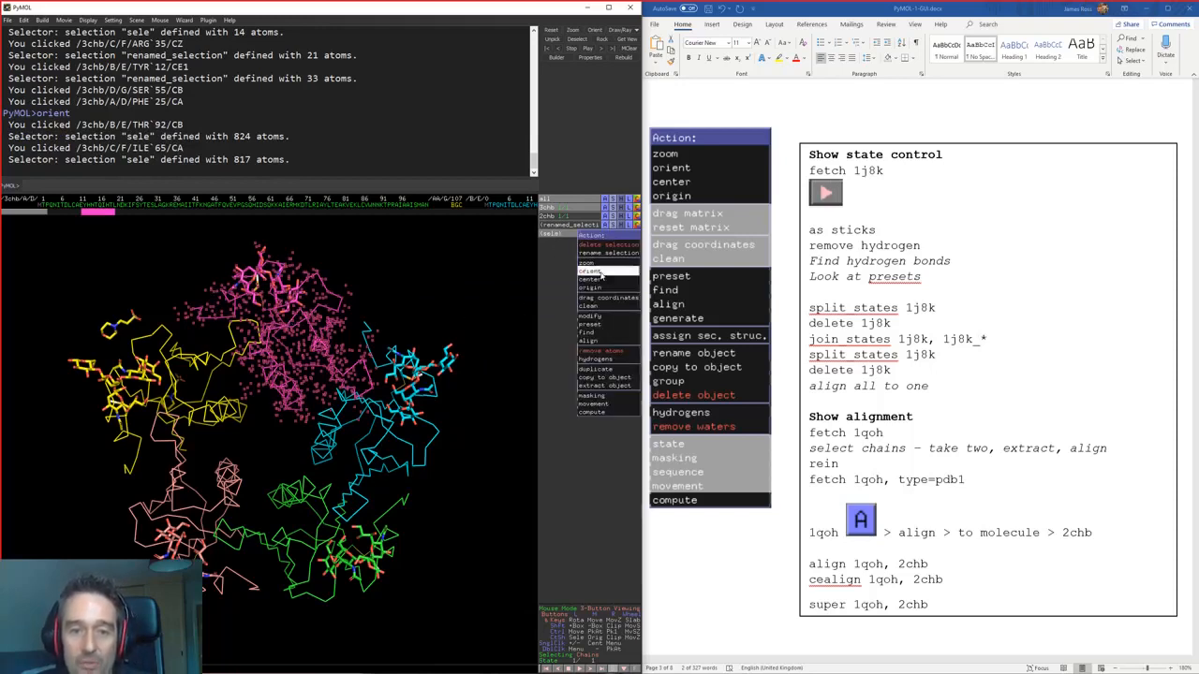
{"action": "mouse_move", "coordinate": [607, 332]}
{"action": "mouse_move", "coordinate": [553, 334]}
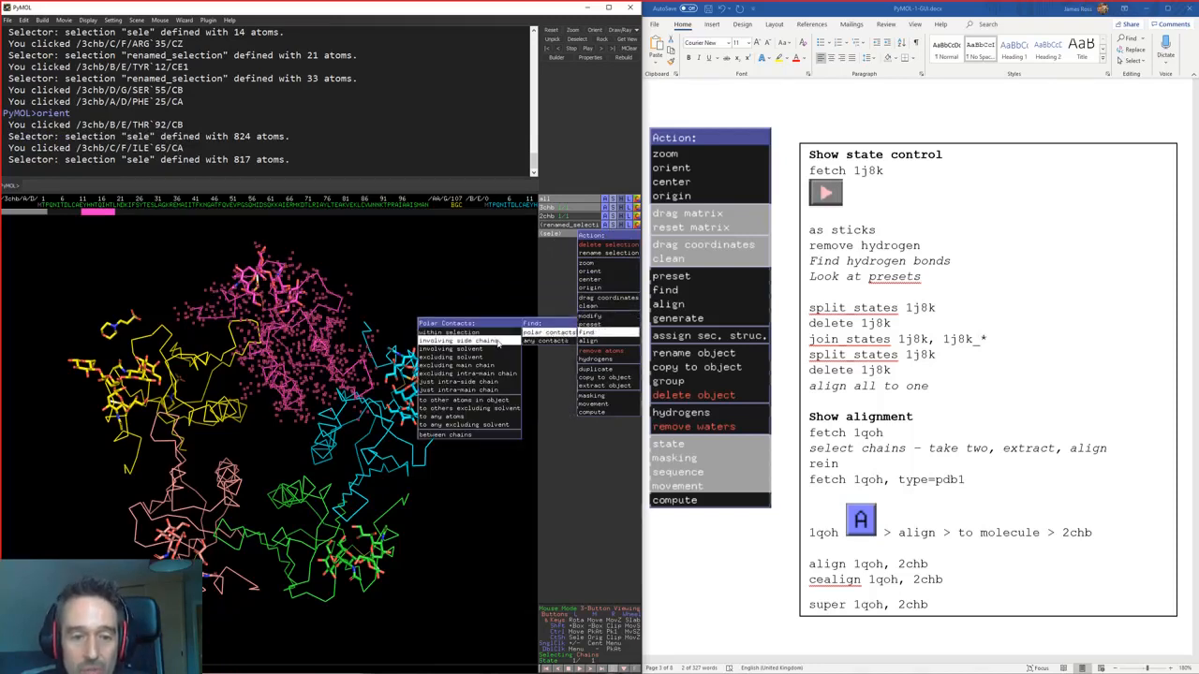
{"action": "left_click", "coordinate": [497, 409]}
{"action": "left_click_drag", "start_coordinate": [497, 406], "coordinate": [344, 480]}
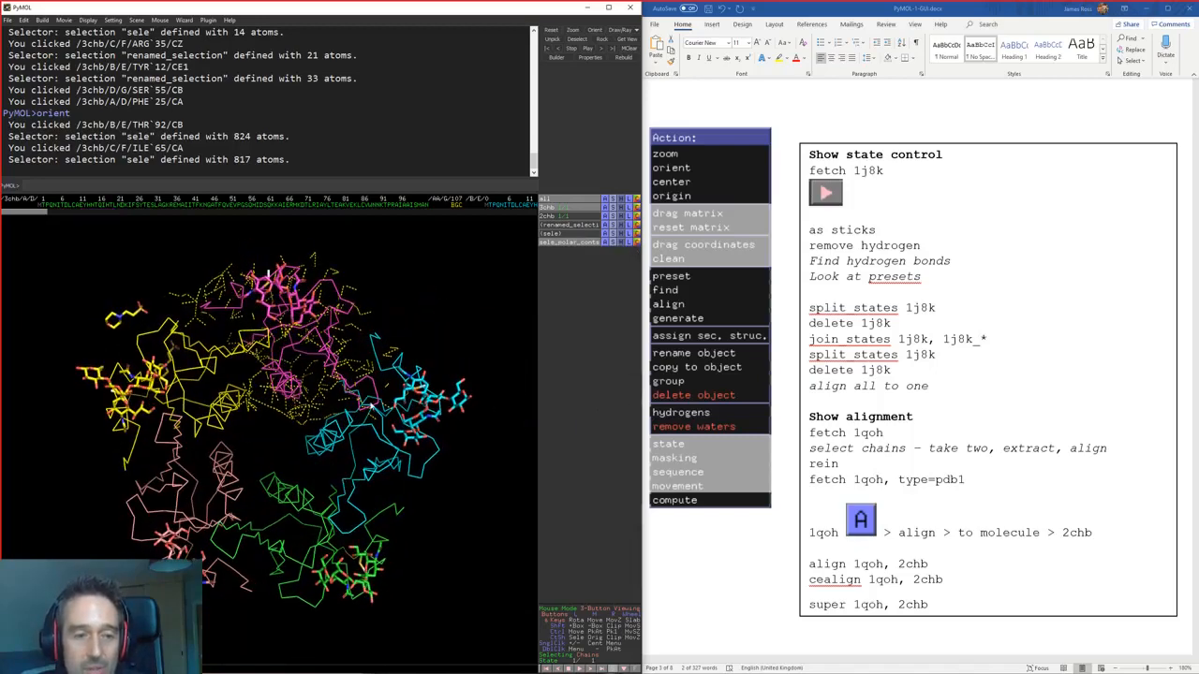
Step: Delete the selection's polar contacts object and find the polar contacts between chains of 3chb
{"action": "left_click", "coordinate": [605, 247]}
{"action": "left_click", "coordinate": [604, 295]}
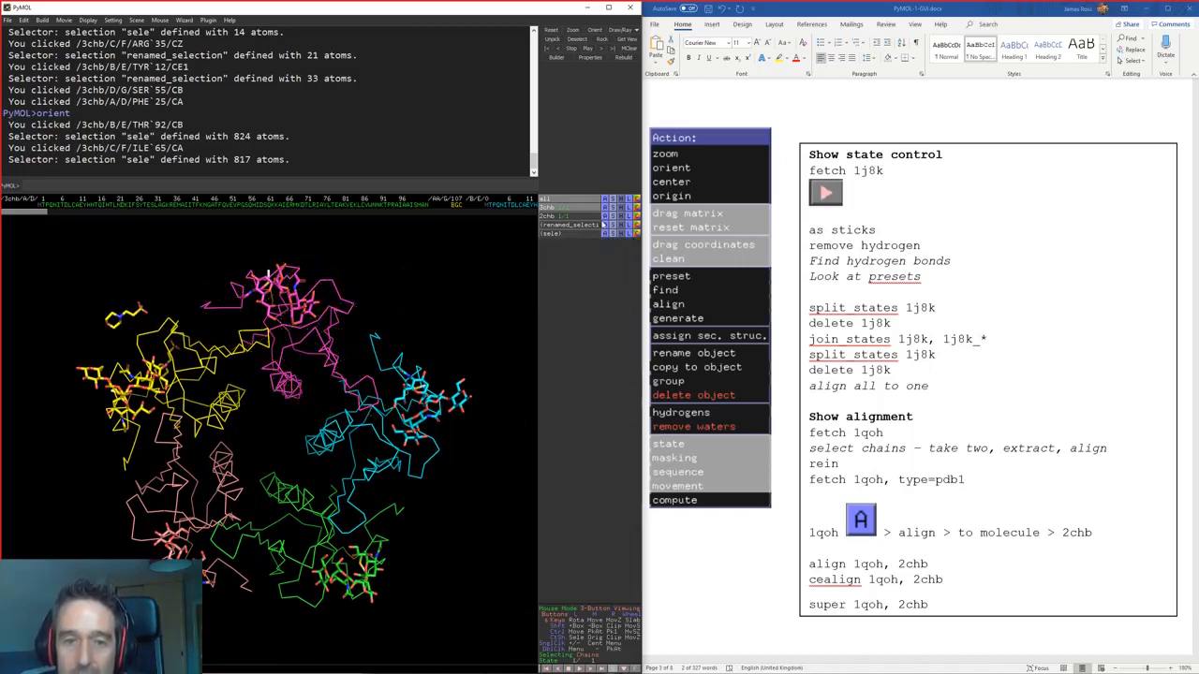
{"action": "left_click", "coordinate": [604, 207]}
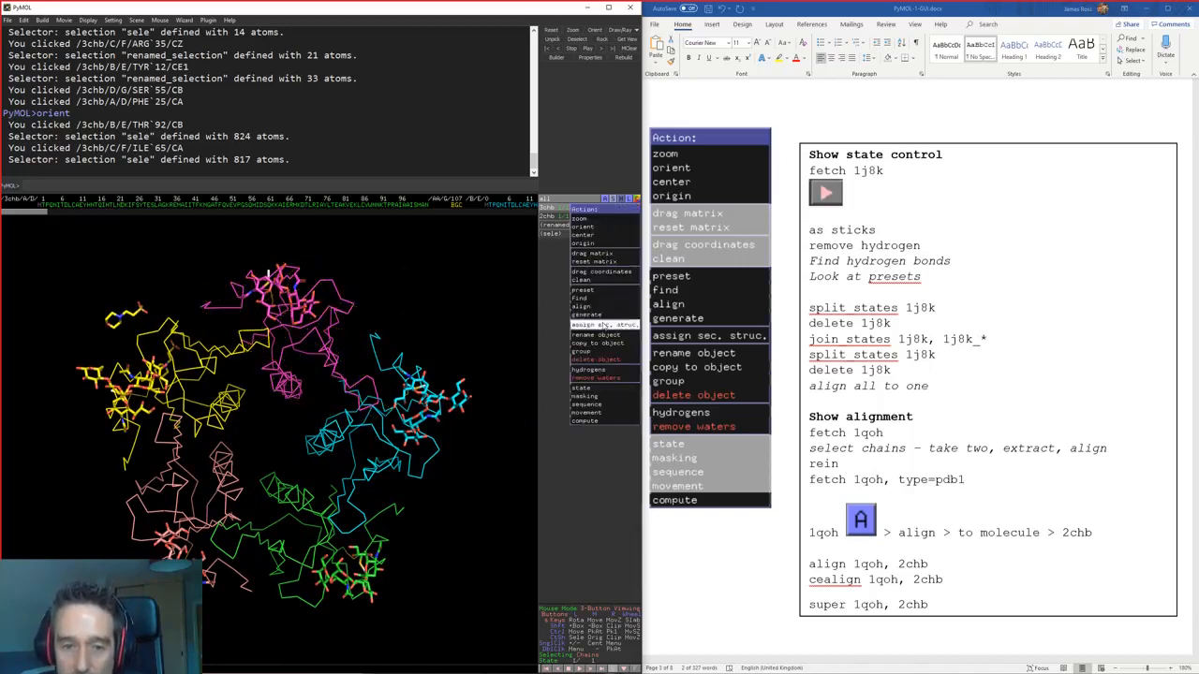
{"action": "mouse_move", "coordinate": [601, 309]}
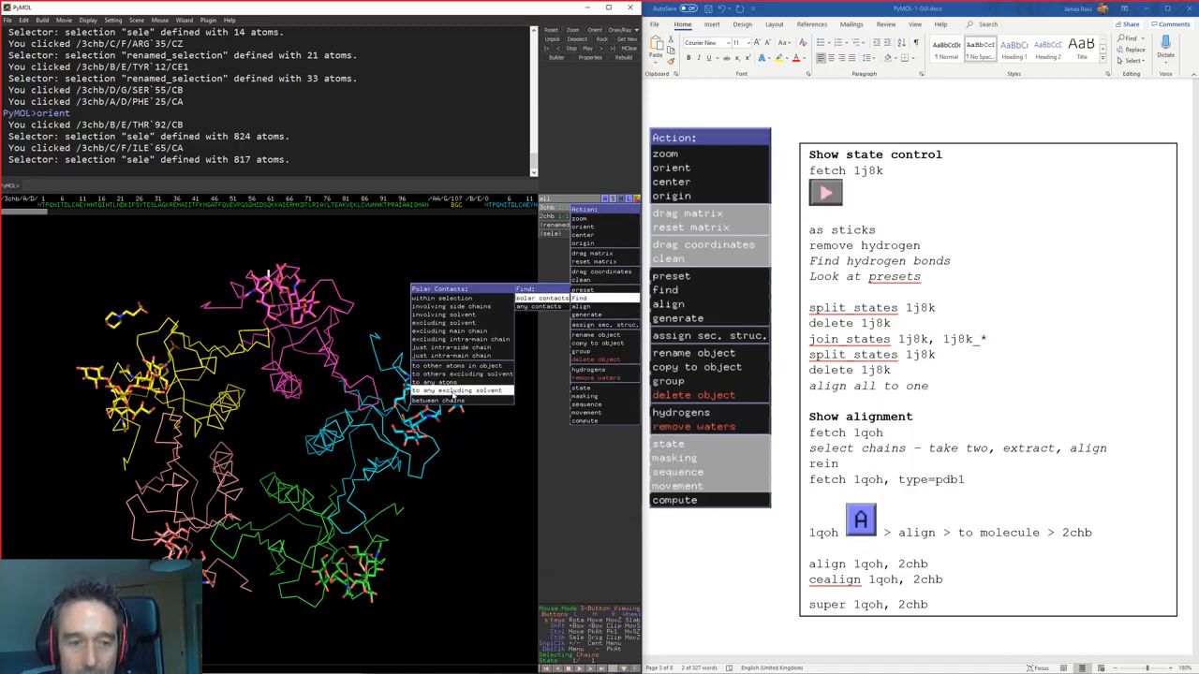
{"action": "left_click", "coordinate": [440, 400]}
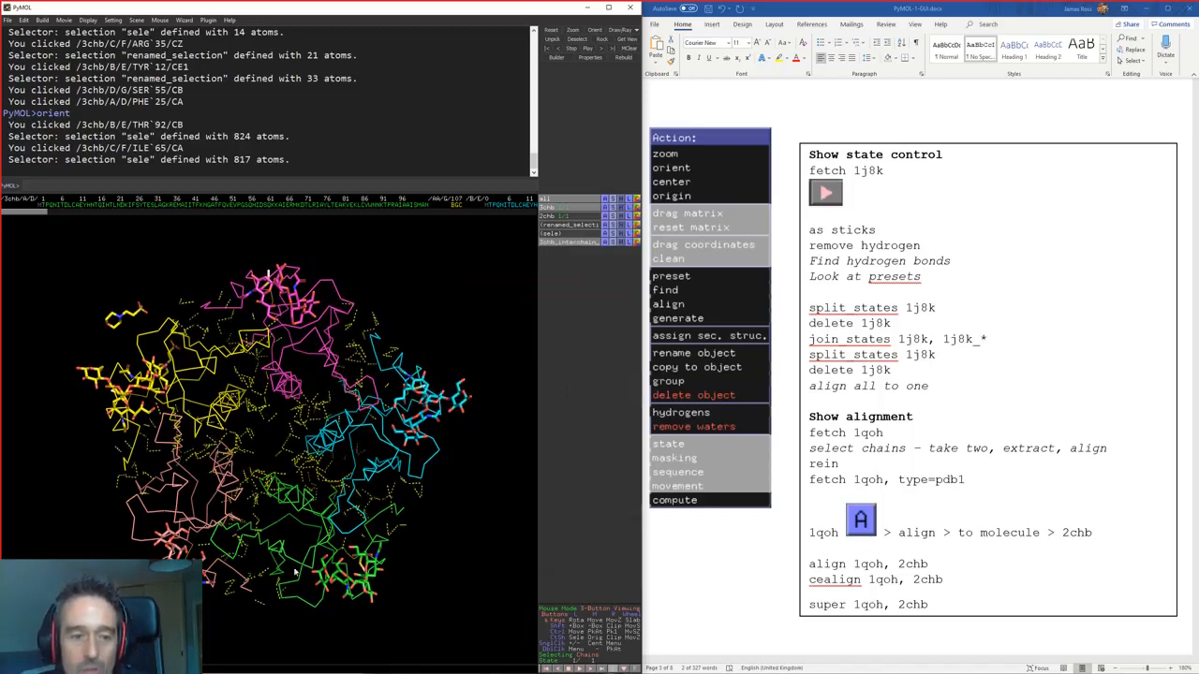
Step: Show the structure as sticks and redisplay the dashes of 3chb's interchain polar contacts object
{"action": "mouse_move", "coordinate": [294, 571]}
{"action": "left_mouse_down"}
{"action": "mouse_move", "coordinate": [339, 535]}
{"action": "mouse_move", "coordinate": [305, 562]}
{"action": "left_mouse_up"}
{"action": "middle_click", "coordinate": [330, 368]}
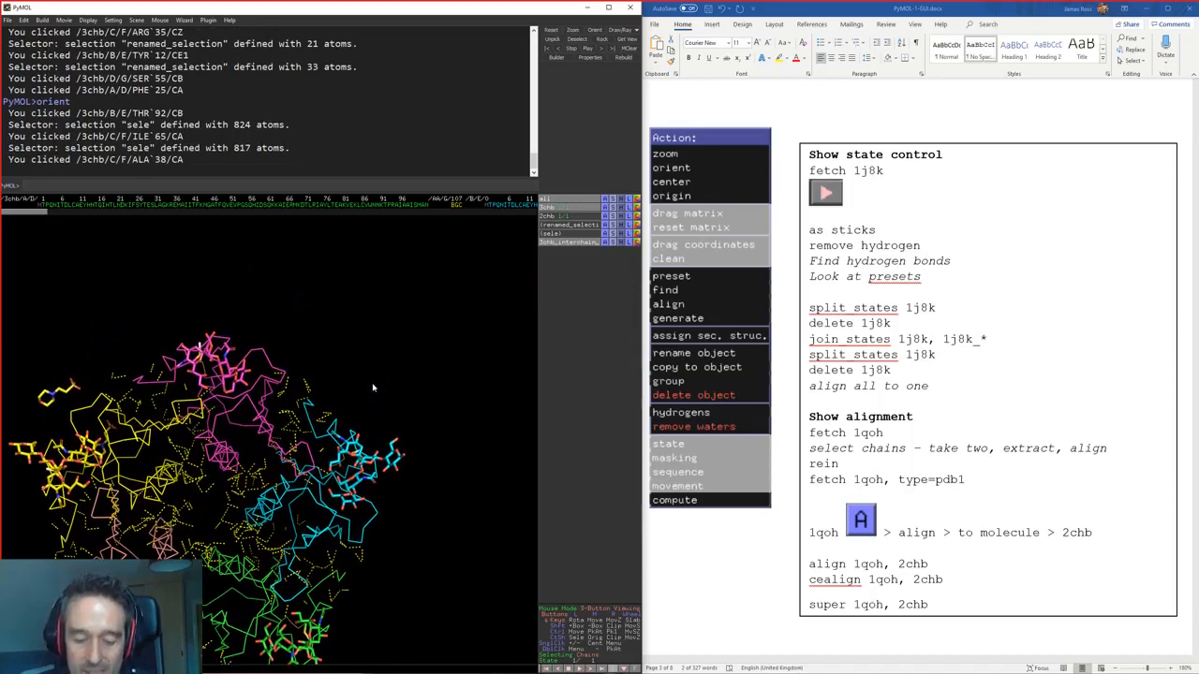
{"action": "type", "text": "as sticks"}
{"action": "key", "text": "Return"}
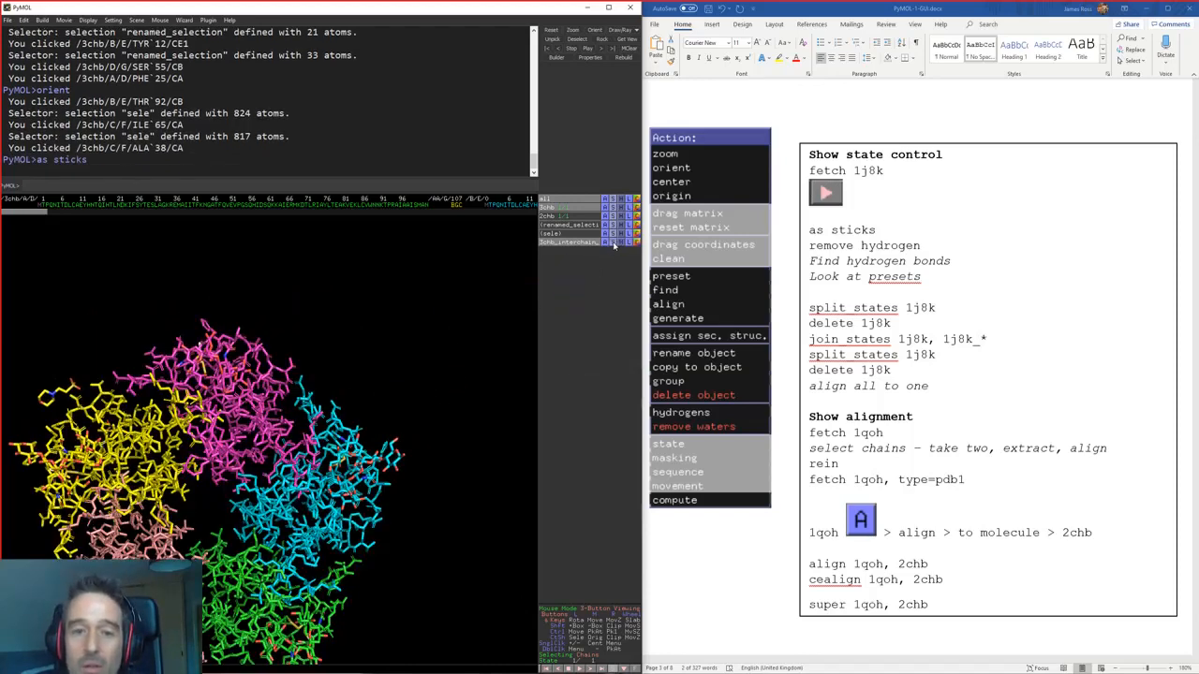
{"action": "left_click", "coordinate": [614, 243]}
{"action": "left_click", "coordinate": [615, 256]}
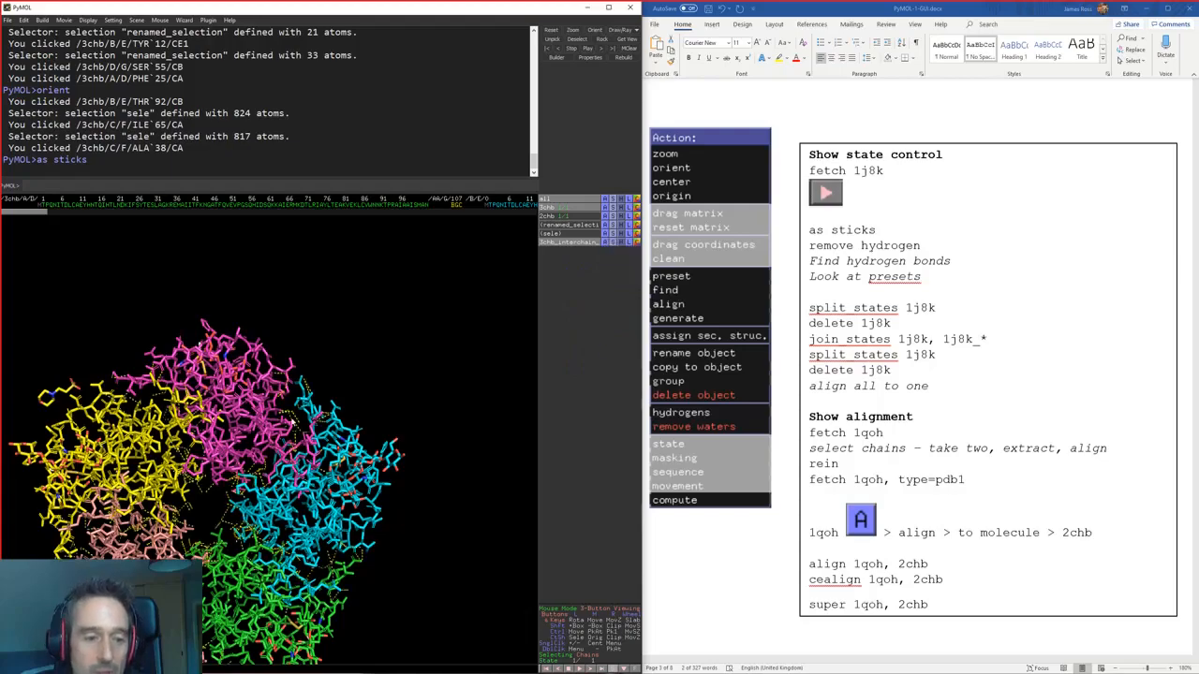
Step: Examine up close the polar contacts between the cyan and magenta chains of 3chb
{"action": "middle_click", "coordinate": [288, 428]}
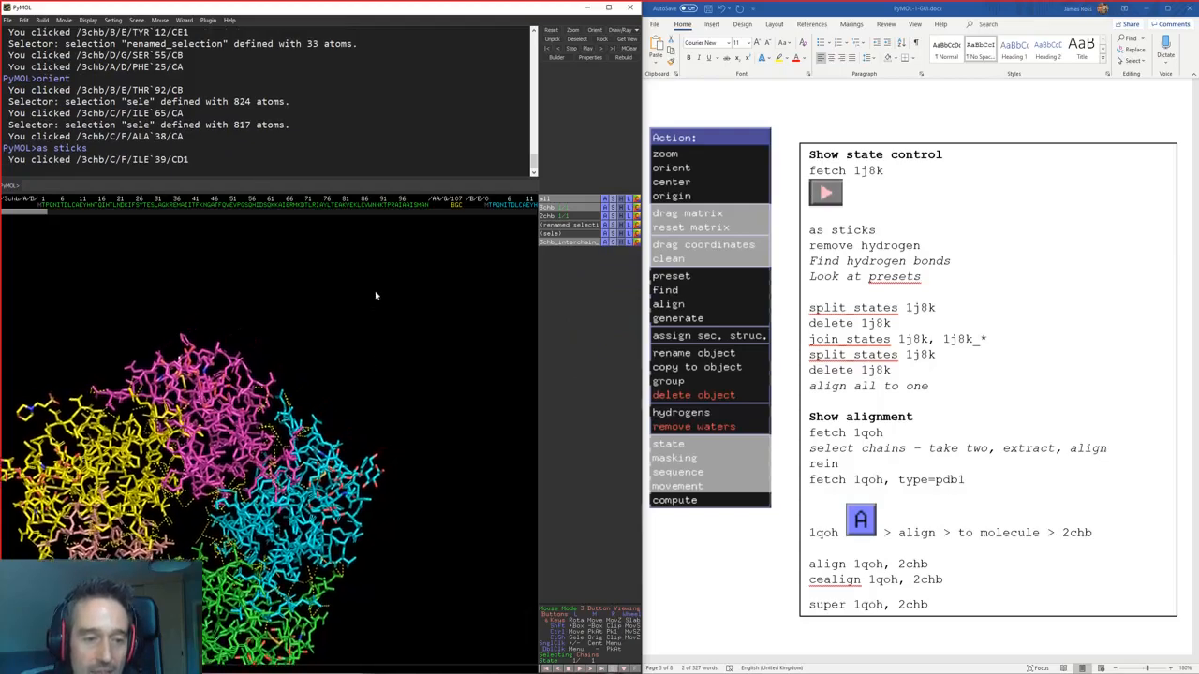
{"action": "right_click_drag", "start_coordinate": [376, 294], "coordinate": [241, 501]}
{"action": "left_click_drag", "start_coordinate": [241, 501], "coordinate": [229, 349]}
{"action": "middle_click", "coordinate": [257, 323]}
{"action": "scroll", "coordinate": [257, 327], "scroll_direction": "down", "scroll_amount": 4}
{"action": "mouse_move", "coordinate": [234, 398]}
{"action": "left_mouse_down"}
{"action": "mouse_move", "coordinate": [288, 372]}
{"action": "mouse_move", "coordinate": [253, 386]}
{"action": "left_mouse_up"}
{"action": "middle_click", "coordinate": [236, 389]}
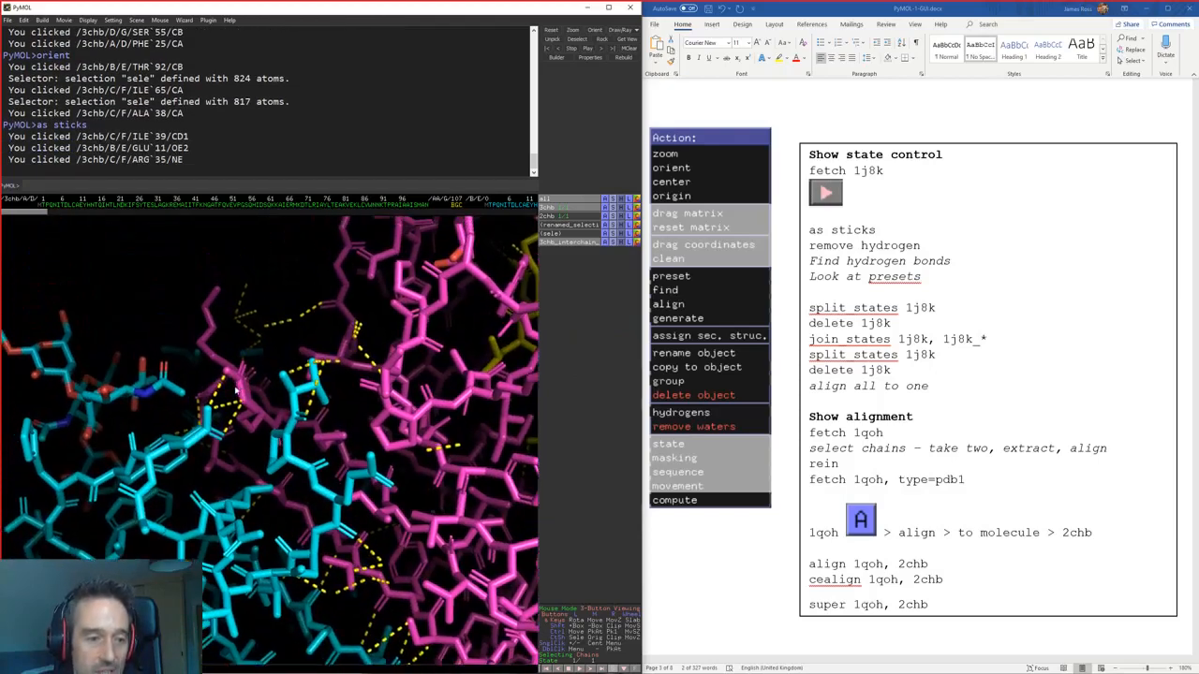
{"action": "left_click_drag", "start_coordinate": [360, 393], "coordinate": [323, 436]}
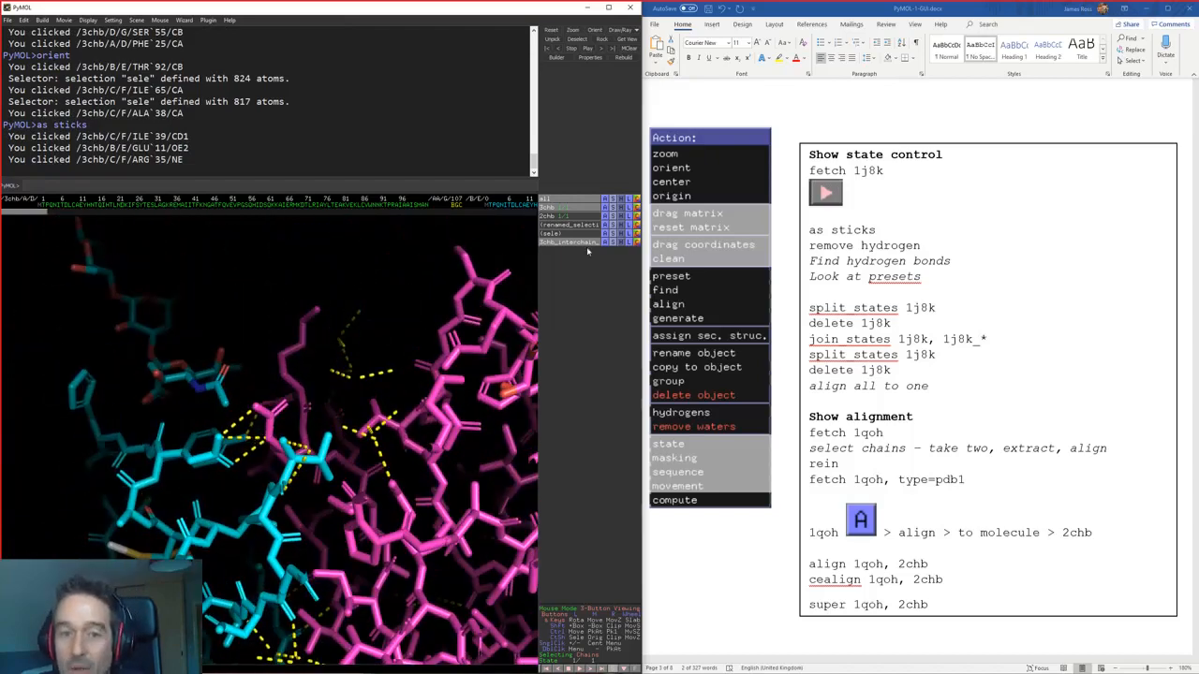
Step: Display 2chb briefly together with 3chb and hide it again
{"action": "left_click", "coordinate": [604, 207]}
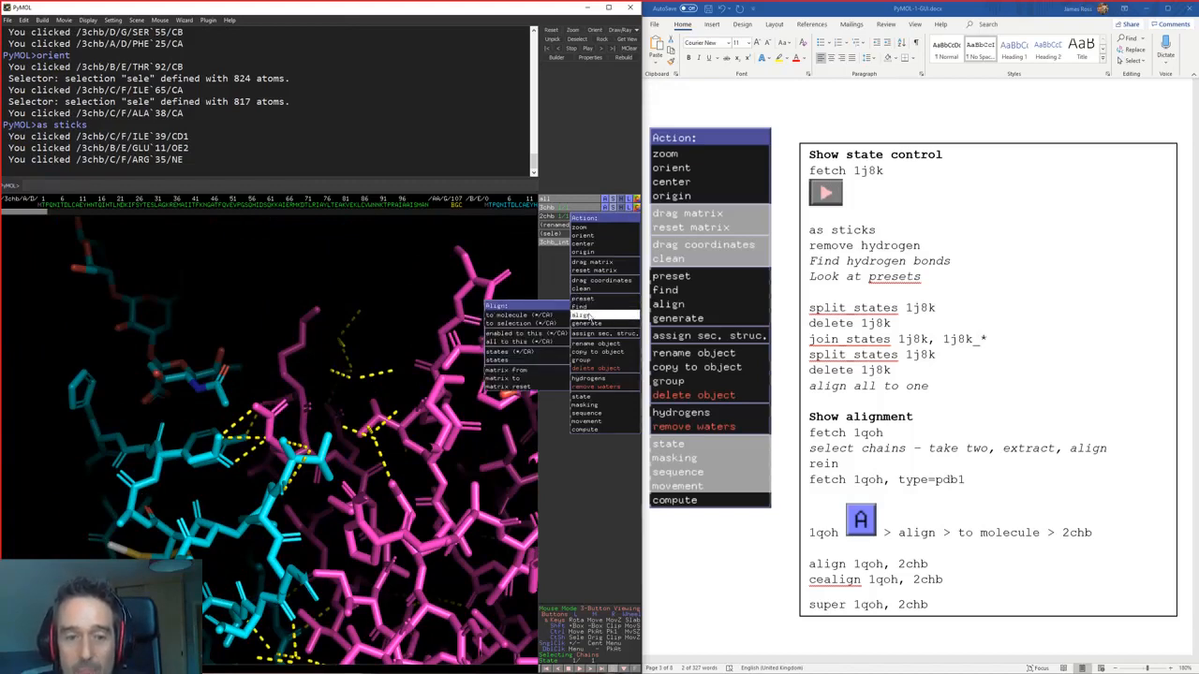
{"action": "left_click", "coordinate": [391, 256]}
{"action": "right_click_drag", "start_coordinate": [285, 482], "coordinate": [278, 354]}
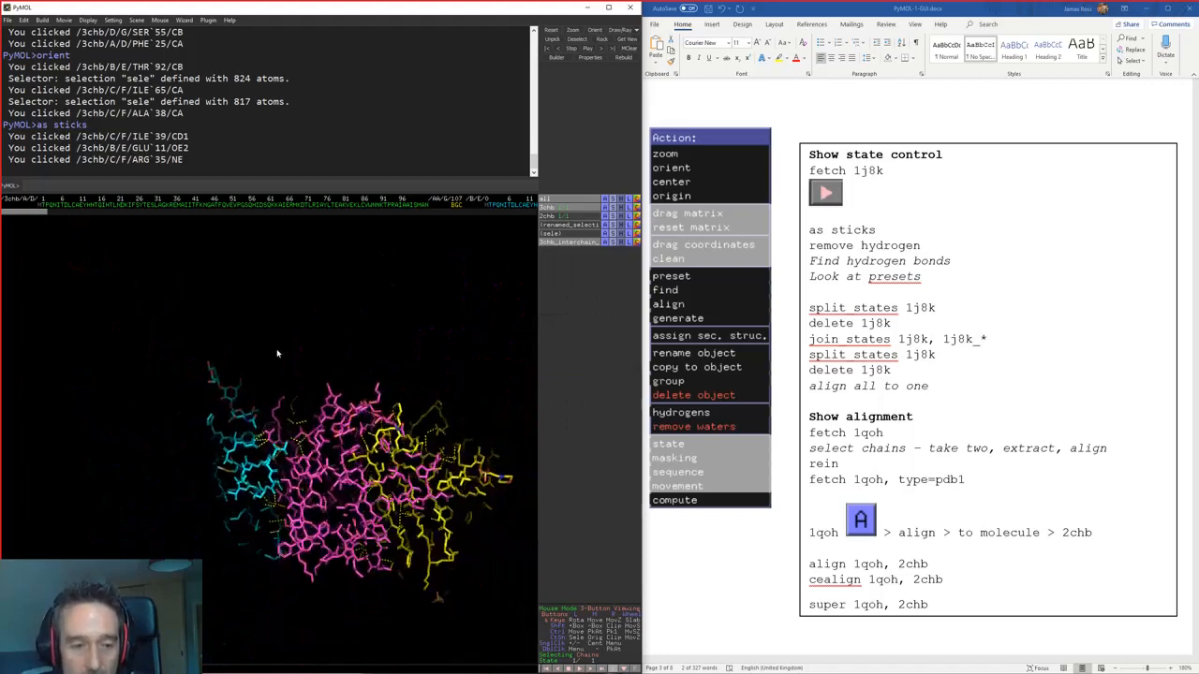
{"action": "left_click_drag", "start_coordinate": [278, 354], "coordinate": [323, 407]}
{"action": "left_click", "coordinate": [553, 216]}
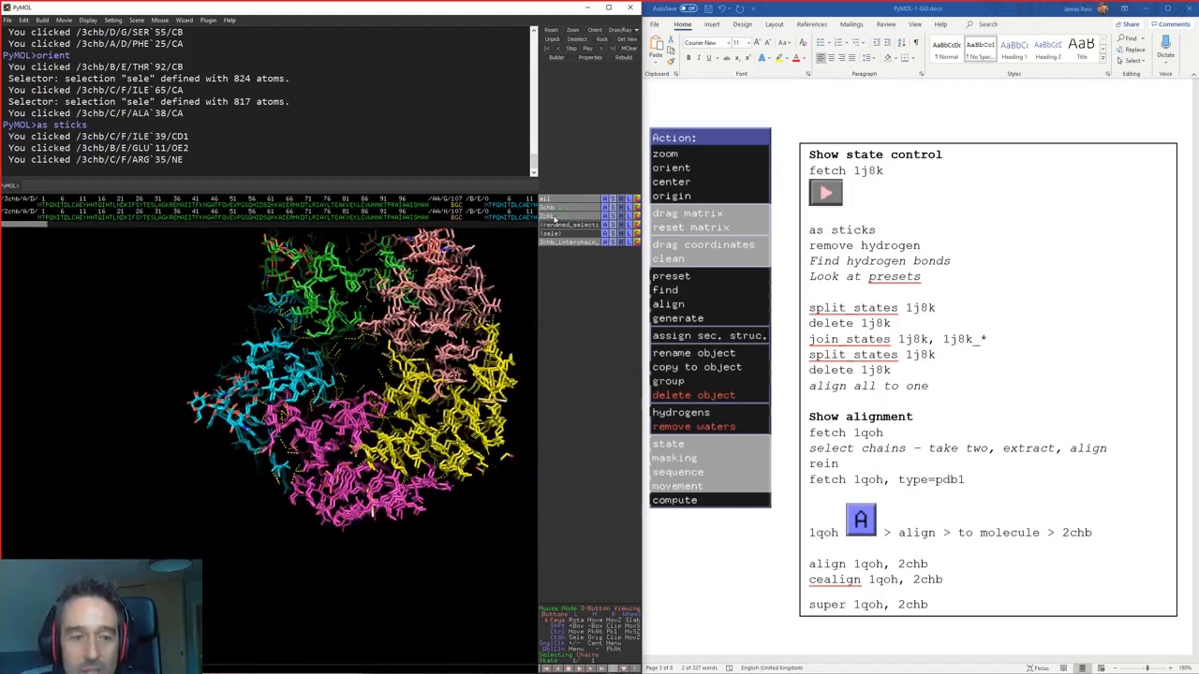
{"action": "left_click", "coordinate": [553, 216]}
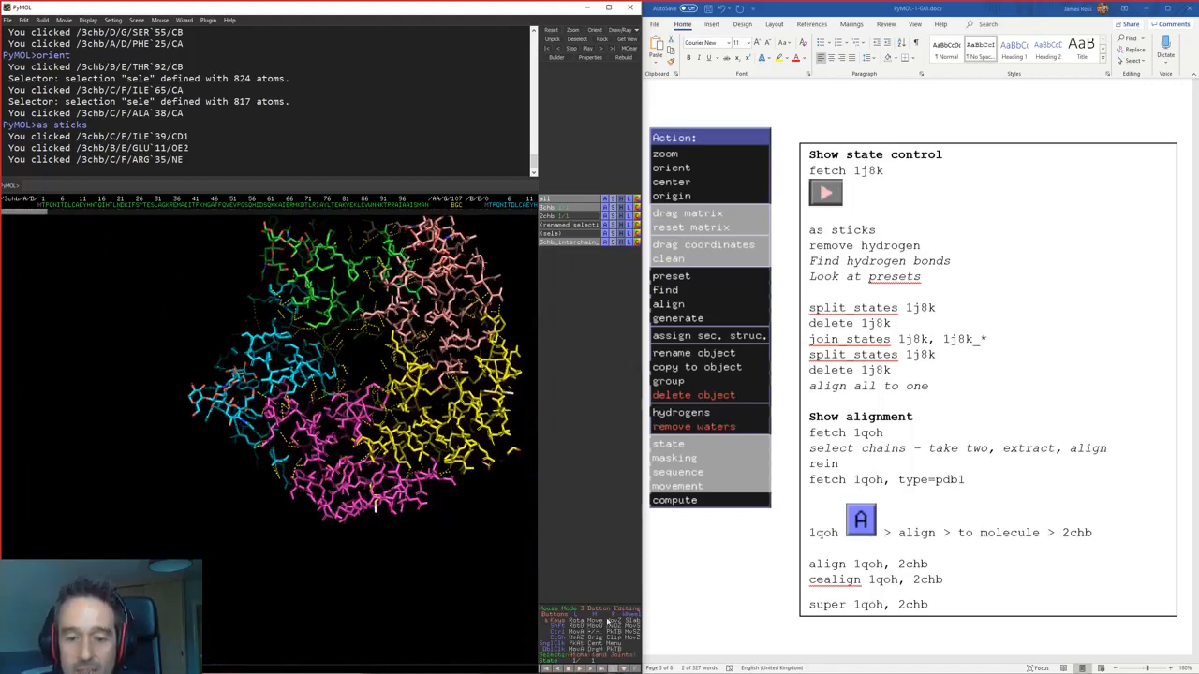
Step: Switch the mouse to 3-Button Editing mode, move 3chb away from its original position and display 2chb
{"action": "left_click_drag", "start_coordinate": [356, 521], "coordinate": [382, 372]}
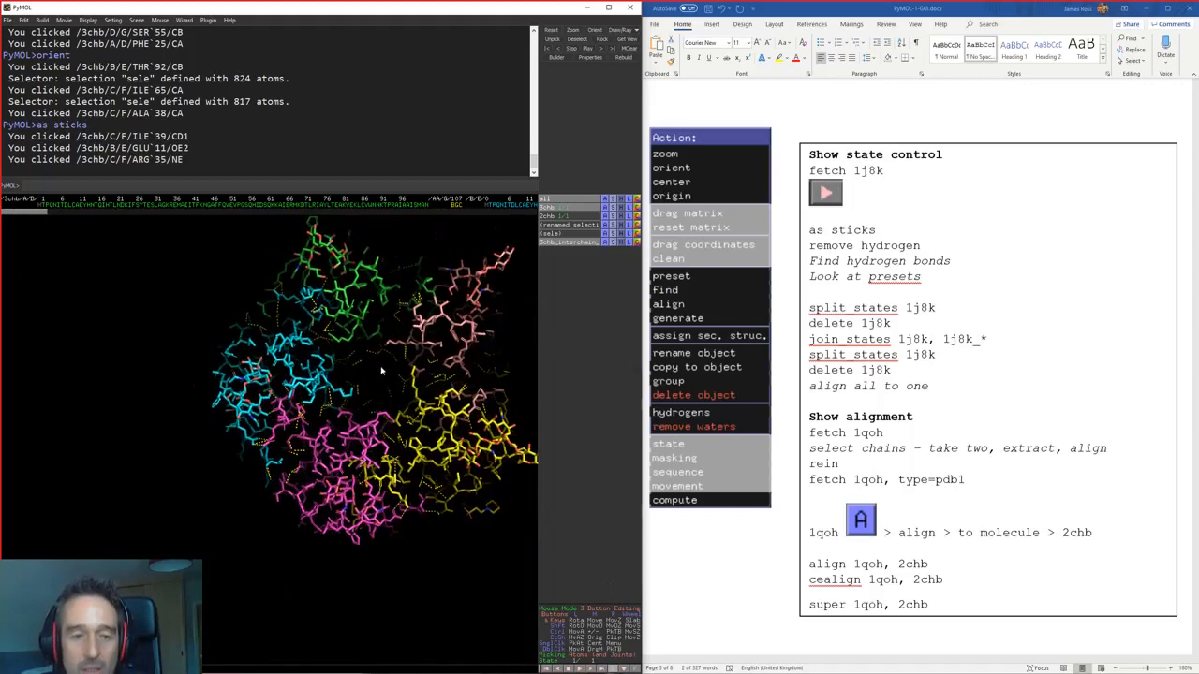
{"action": "middle_click", "coordinate": [409, 348]}
{"action": "middle_click_drag", "start_coordinate": [403, 349], "coordinate": [236, 356]}
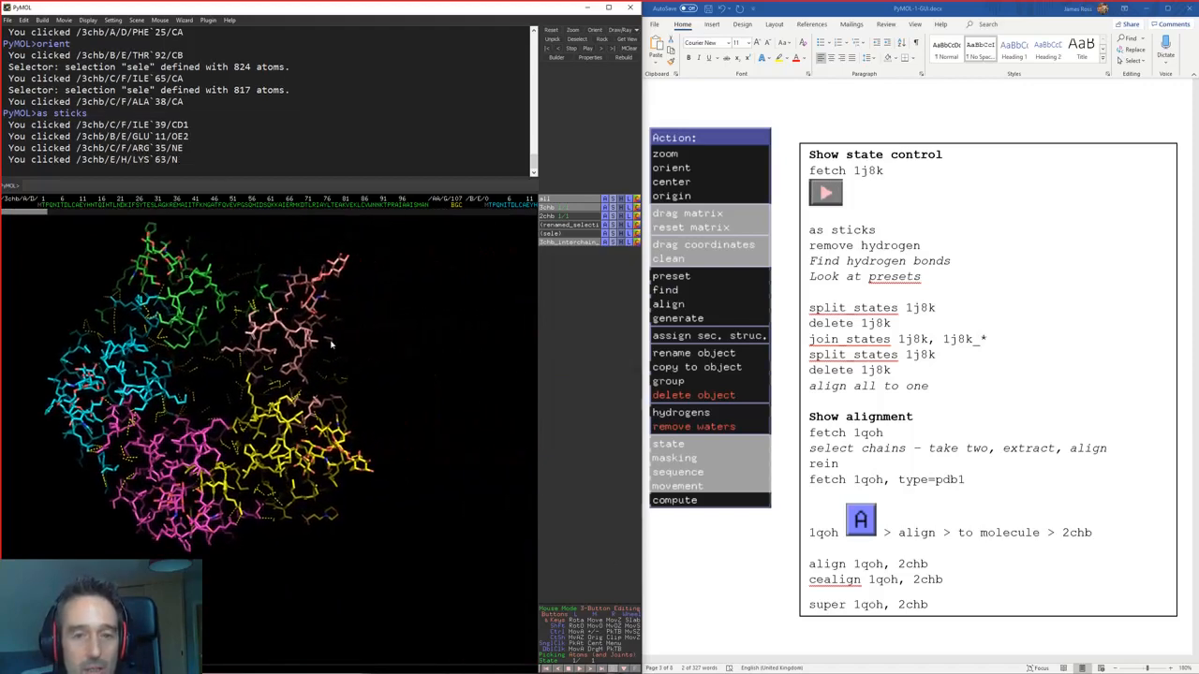
{"action": "left_click", "coordinate": [568, 218]}
{"action": "left_click_drag", "start_coordinate": [352, 398], "coordinate": [214, 483]}
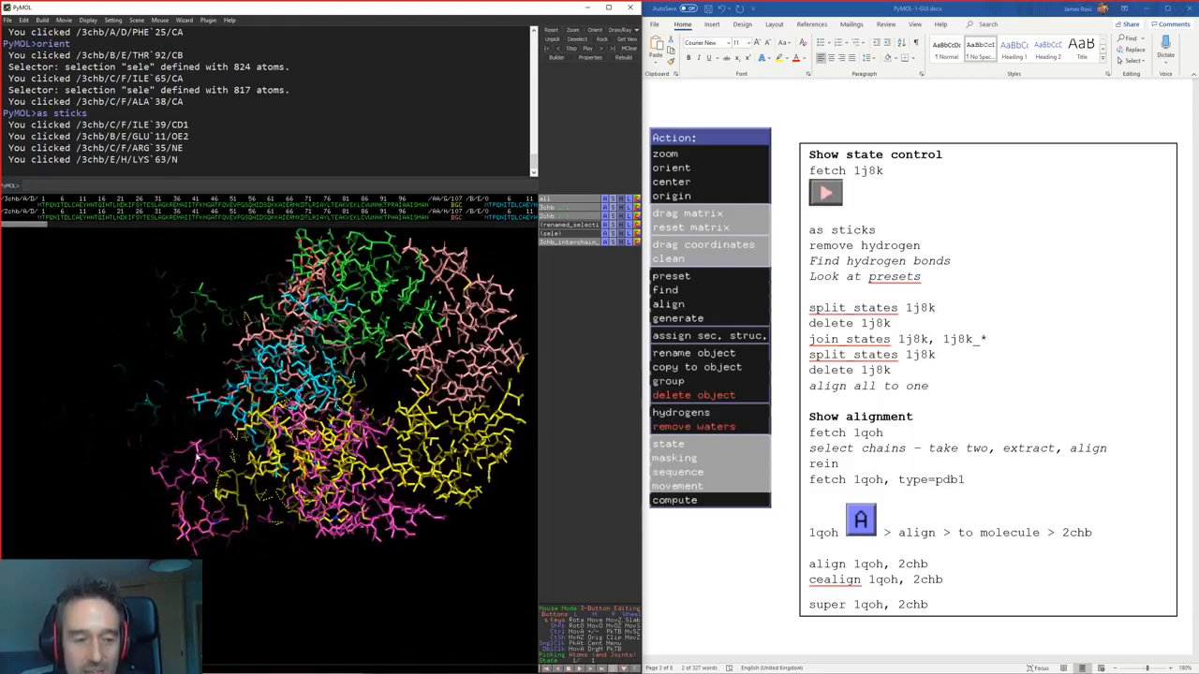
Step: Move and rotate 3chb further out of register with 2chb
{"action": "left_click_drag", "start_coordinate": [198, 459], "coordinate": [210, 538]}
{"action": "left_click", "coordinate": [236, 444]}
{"action": "left_click_drag", "start_coordinate": [487, 301], "coordinate": [385, 475]}
{"action": "left_click_drag", "start_coordinate": [219, 507], "coordinate": [194, 516], "text": "shift"}
{"action": "left_click_drag", "start_coordinate": [226, 429], "coordinate": [250, 481]}
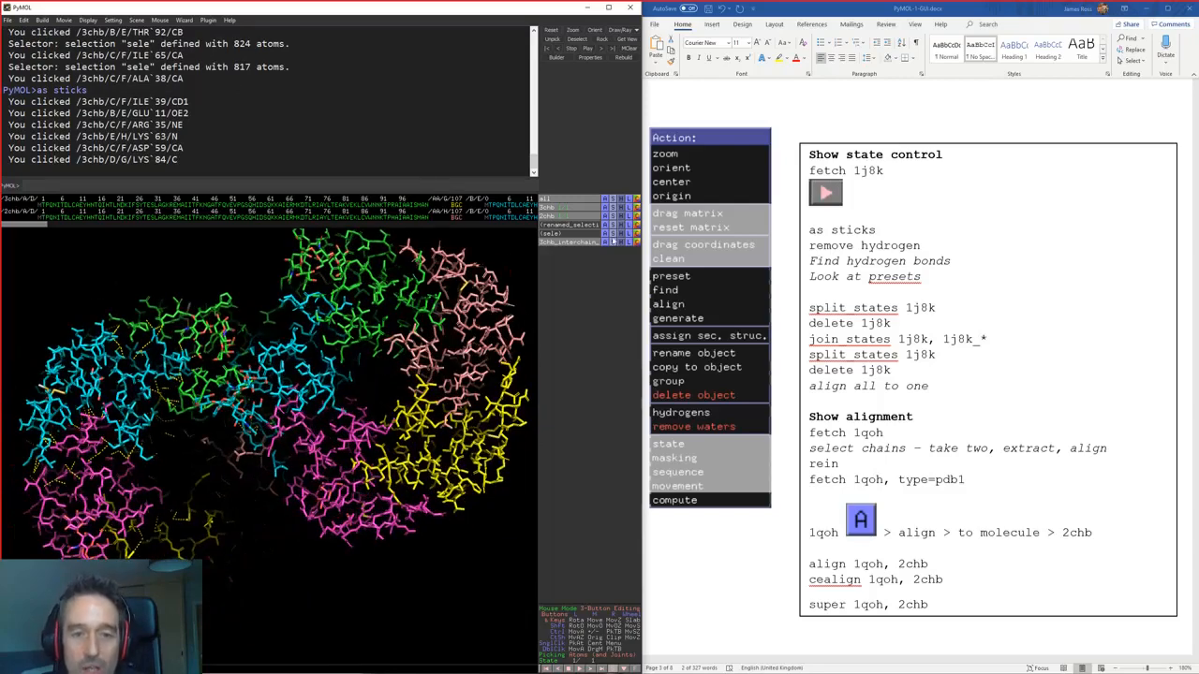
Step: Align 3chb to the molecule 2chb by alpha carbons and highlight the final RMSD line in the log
{"action": "left_click", "coordinate": [605, 206]}
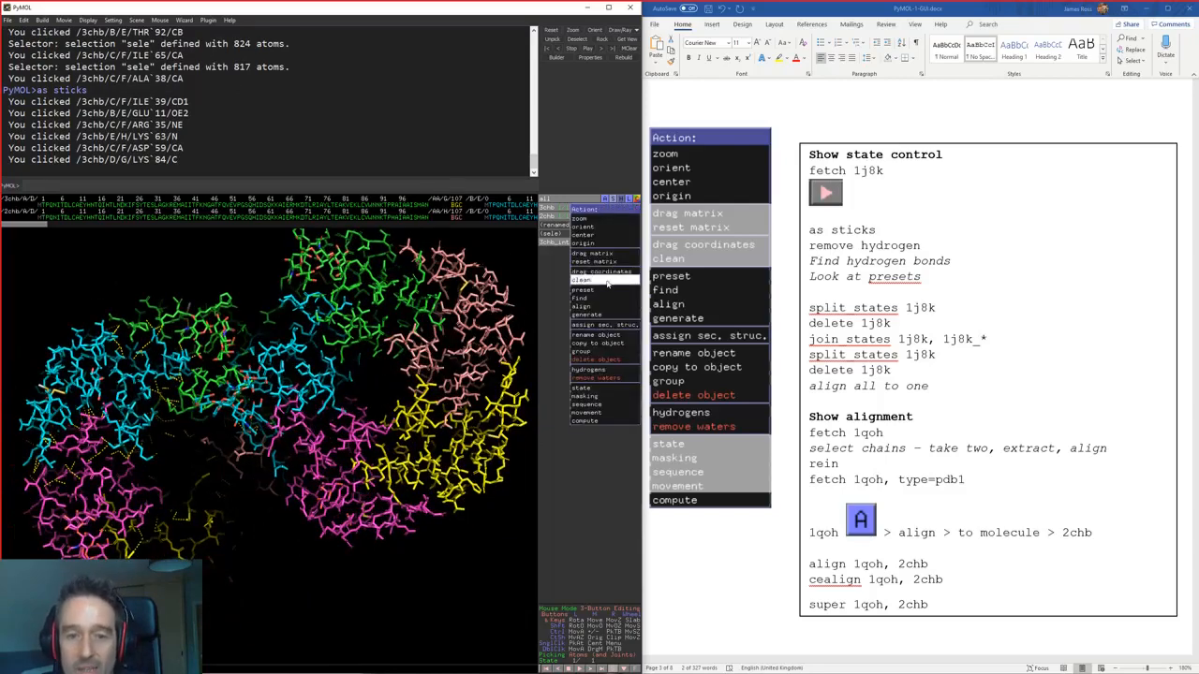
{"action": "mouse_move", "coordinate": [606, 301]}
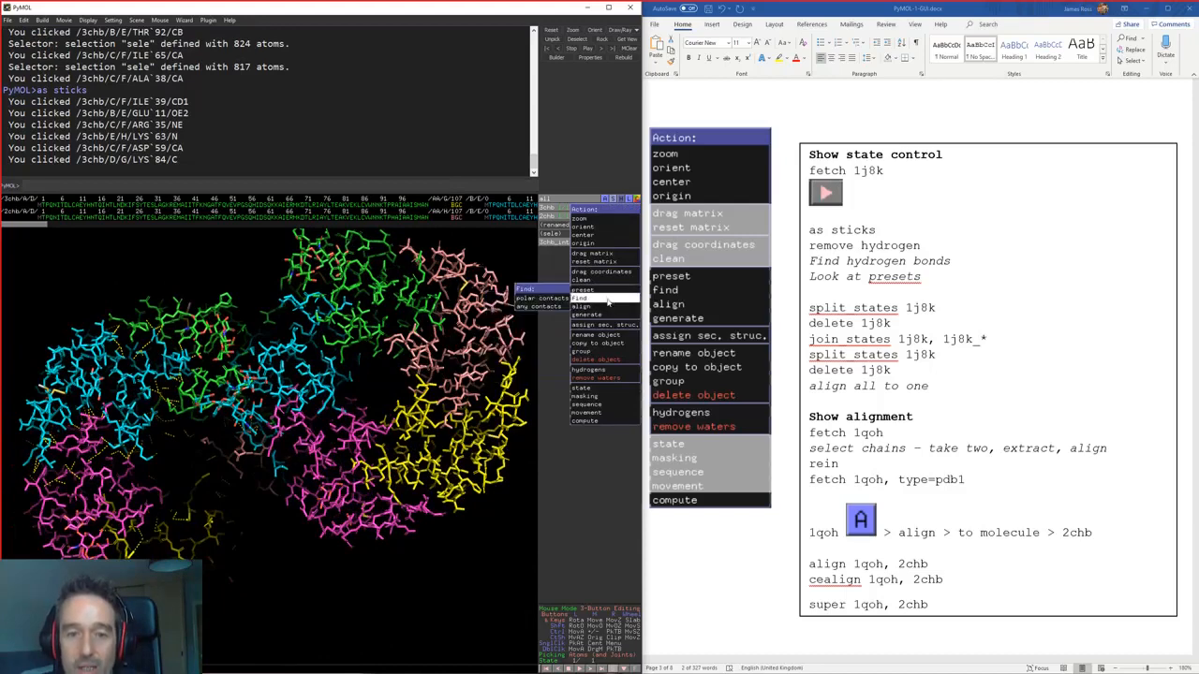
{"action": "mouse_move", "coordinate": [520, 307]}
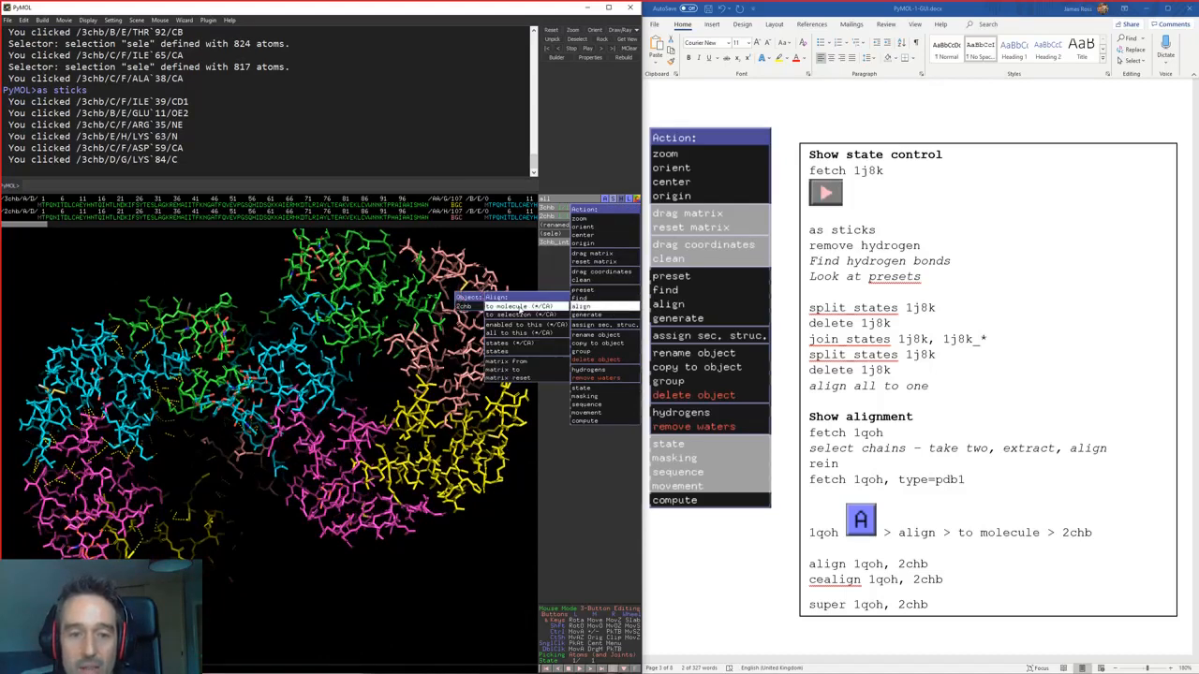
{"action": "left_click", "coordinate": [466, 305]}
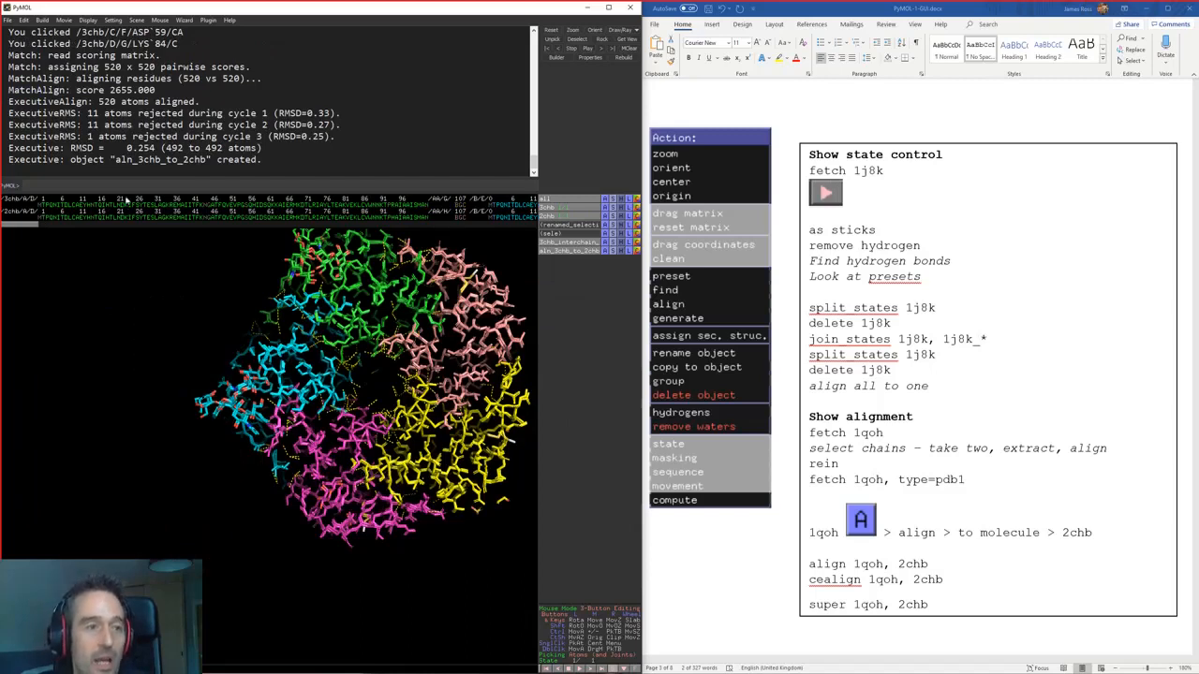
{"action": "left_click_drag", "start_coordinate": [5, 147], "coordinate": [264, 147]}
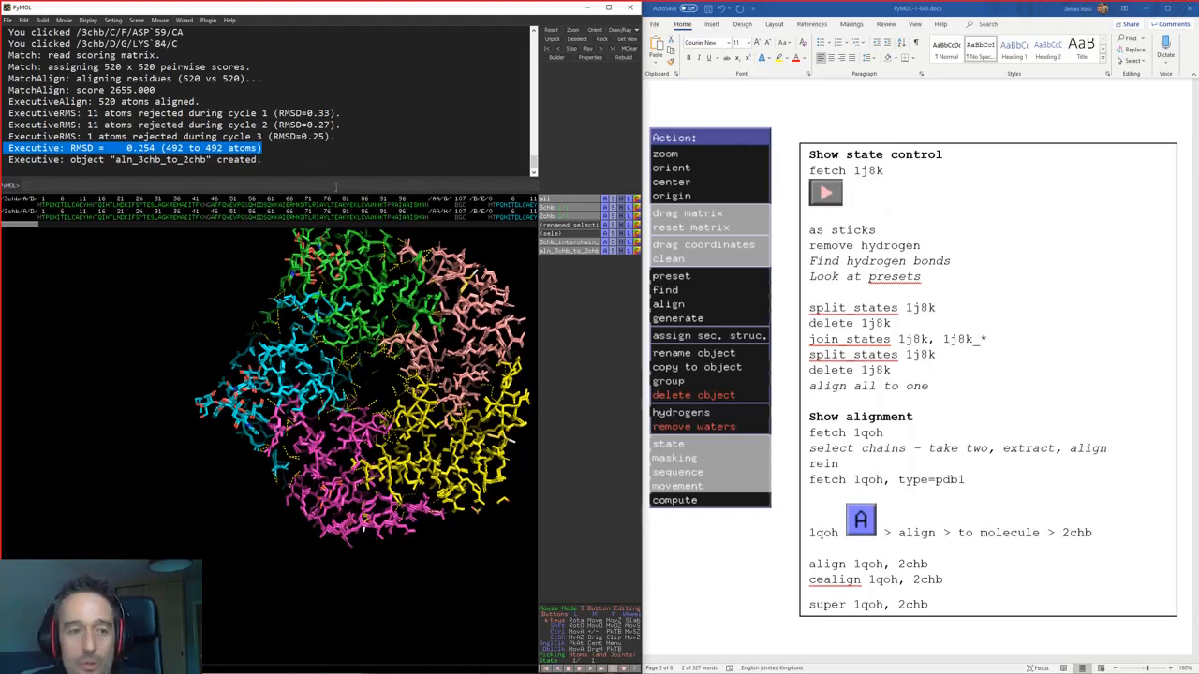
Step: Reinitialize the session with the command "rein"
{"action": "left_click", "coordinate": [338, 185]}
{"action": "type", "text": "rein"}
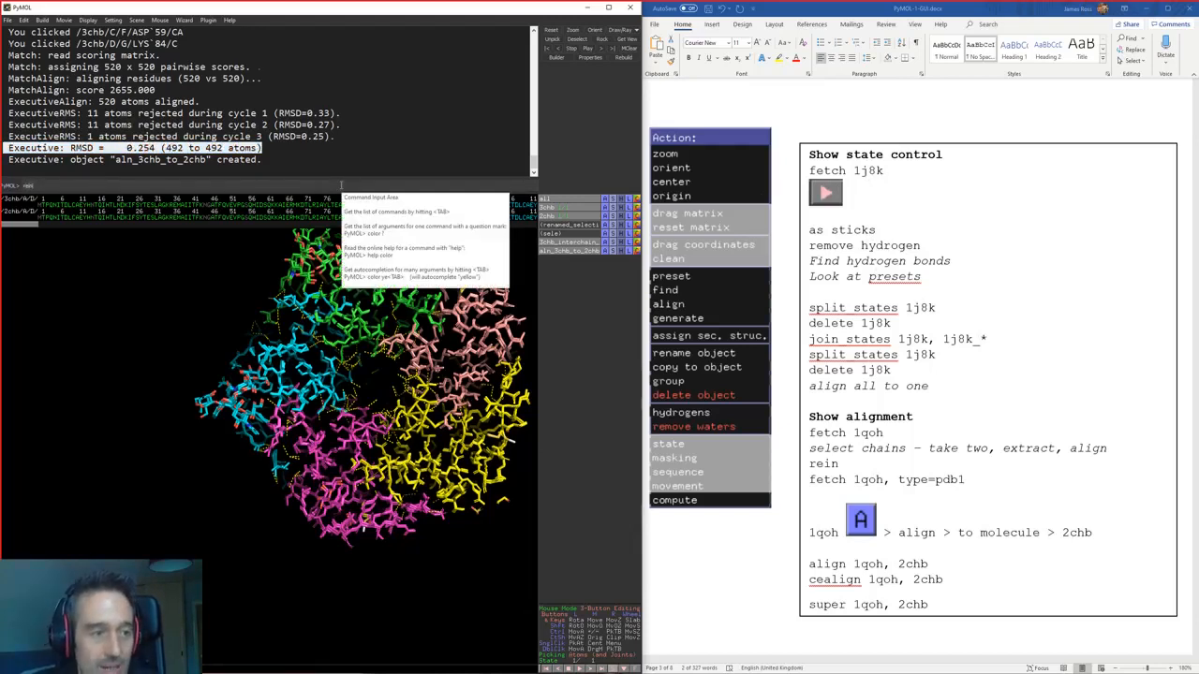
{"action": "key", "text": "Return"}
Step: Switch to the Word guide and review the State Control diagram and the state control exercise
{"action": "left_click", "coordinate": [830, 172]}
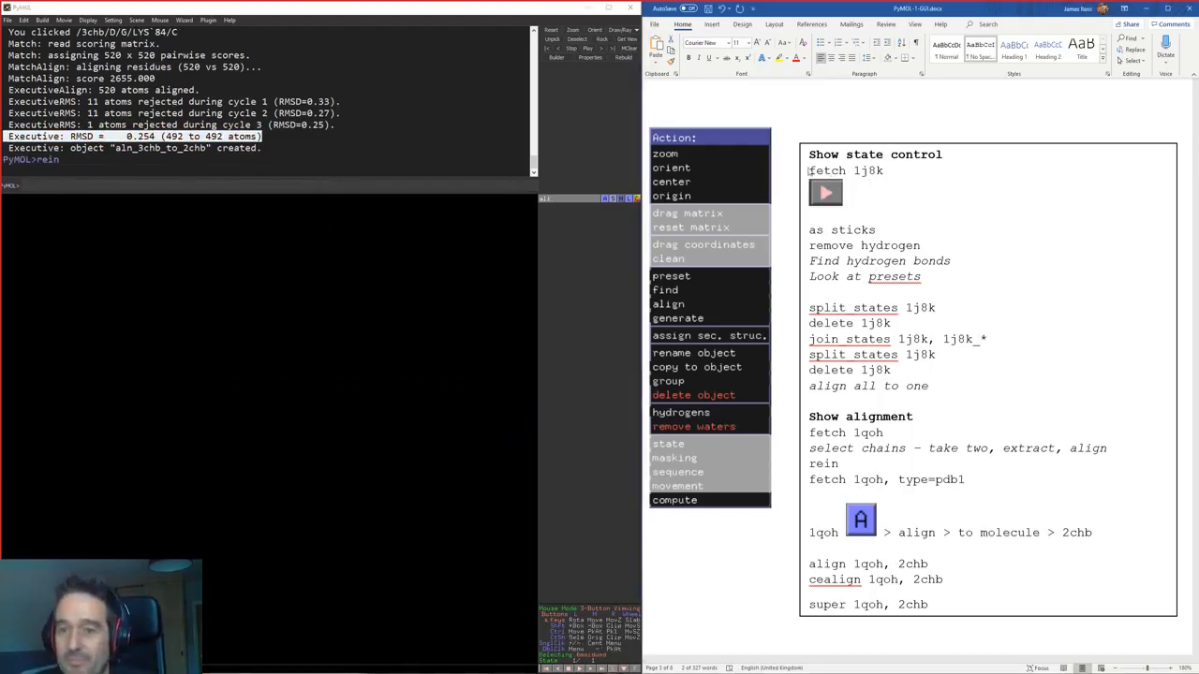
{"action": "scroll", "coordinate": [850, 292], "scroll_direction": "up", "scroll_amount": 4}
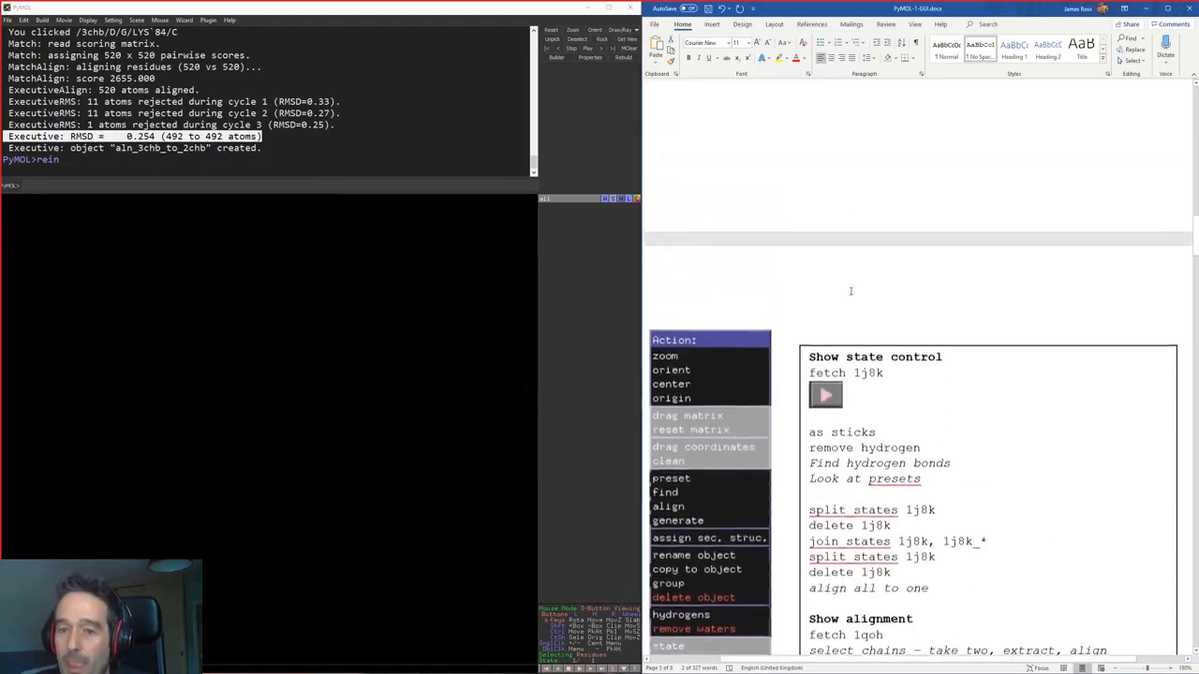
{"action": "scroll", "coordinate": [850, 291], "scroll_direction": "down", "scroll_amount": 3}
{"action": "scroll", "coordinate": [852, 300], "scroll_direction": "up", "scroll_amount": 10}
{"action": "scroll", "coordinate": [852, 306], "scroll_direction": "up", "scroll_amount": 1}
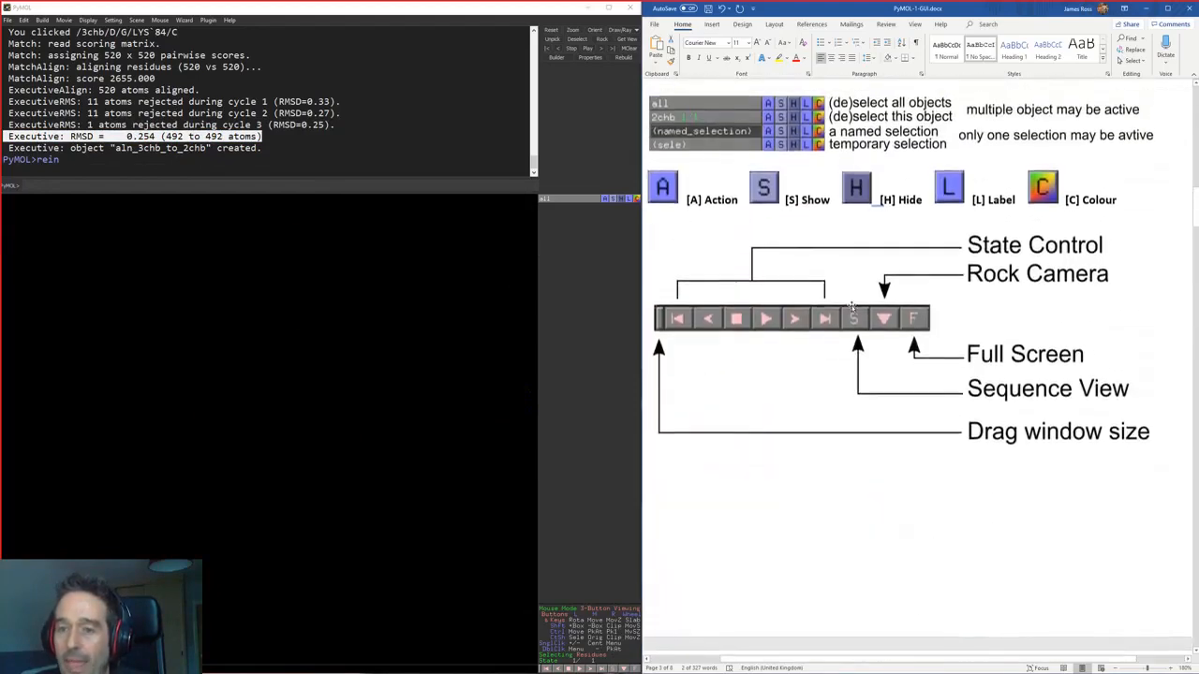
{"action": "scroll", "coordinate": [847, 299], "scroll_direction": "down", "scroll_amount": 8}
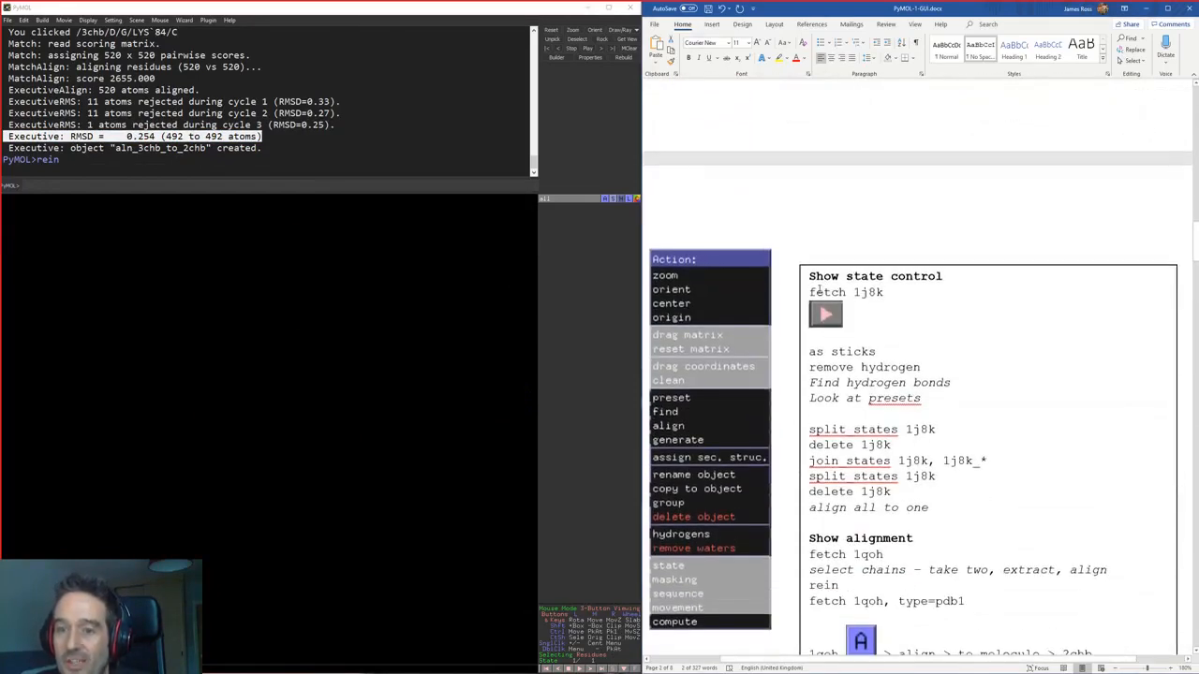
{"action": "scroll", "coordinate": [848, 294], "scroll_direction": "up", "scroll_amount": 8}
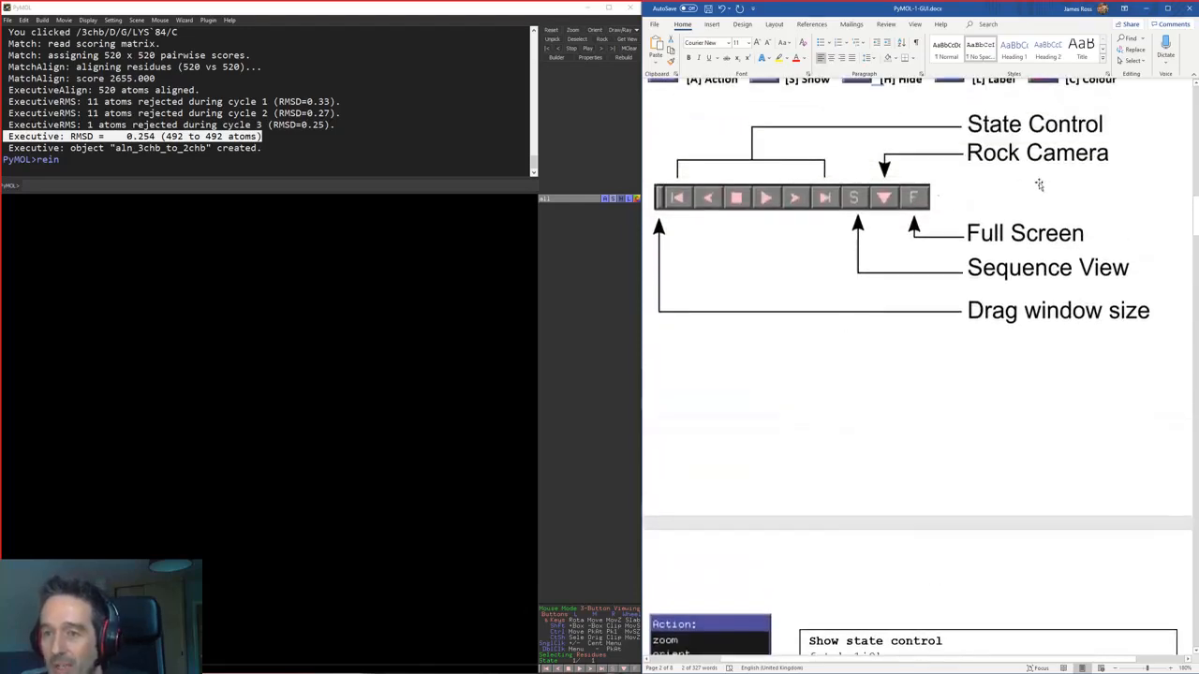
{"action": "left_click", "coordinate": [983, 133]}
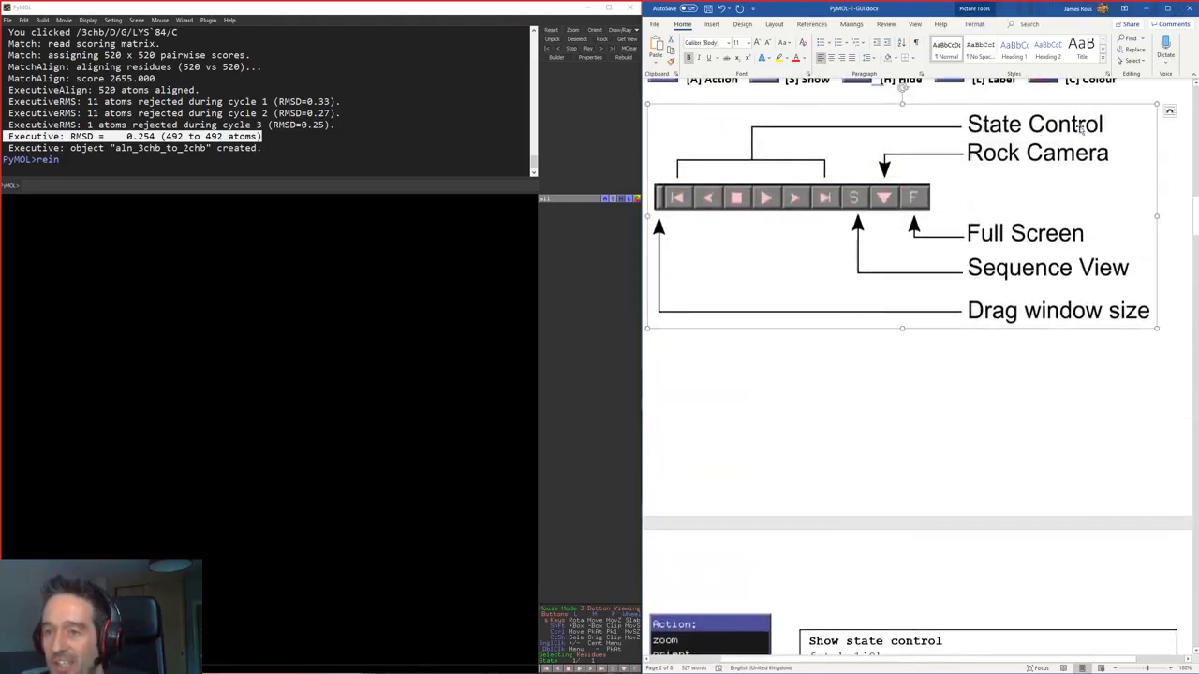
{"action": "scroll", "coordinate": [842, 437], "scroll_direction": "down", "scroll_amount": 3}
{"action": "scroll", "coordinate": [842, 437], "scroll_direction": "down", "scroll_amount": 4}
Step: Copy "fetch 1j8k" from the Word notes and run it in PyMOL to load the structure
{"action": "left_click", "coordinate": [881, 331]}
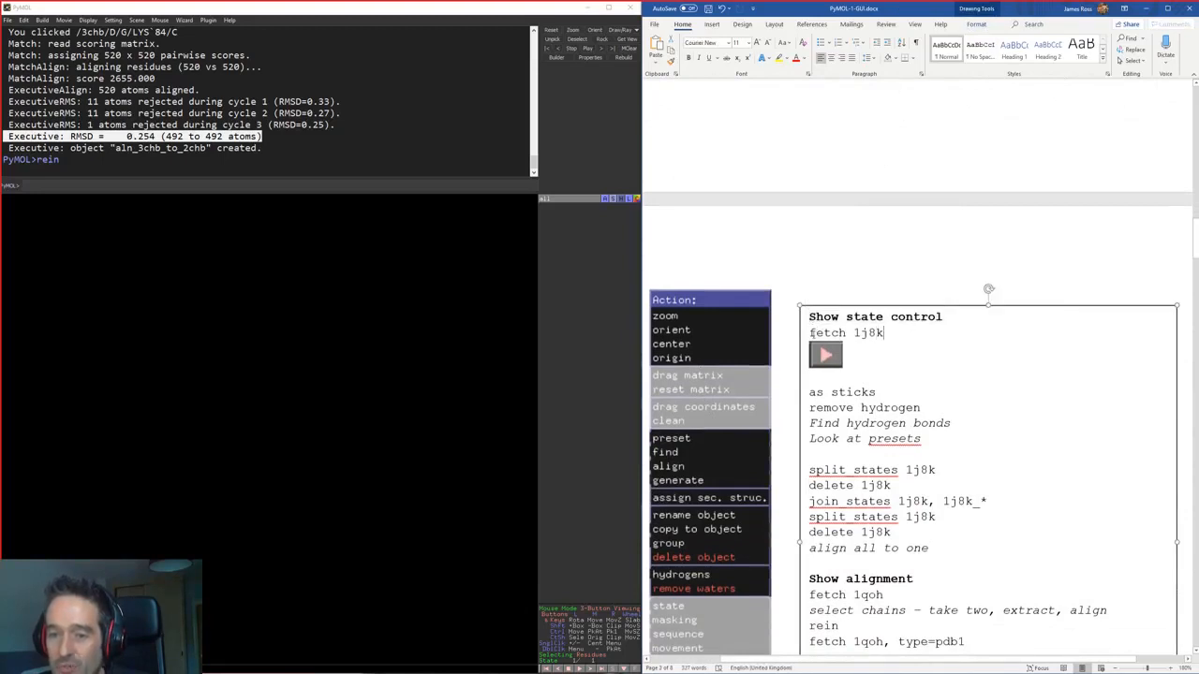
{"action": "left_click_drag", "start_coordinate": [809, 333], "coordinate": [903, 330]}
{"action": "key", "text": "ctrl+c"}
{"action": "left_click", "coordinate": [416, 185]}
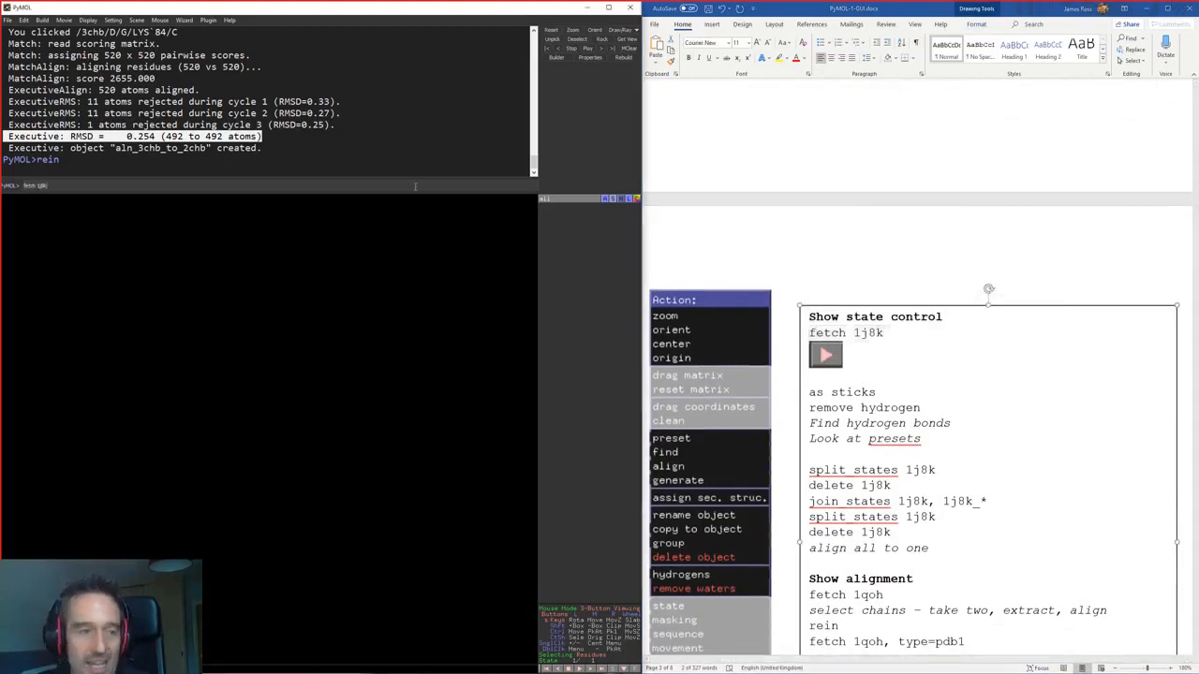
{"action": "key", "text": "ctrl+v"}
{"action": "key", "text": "Return"}
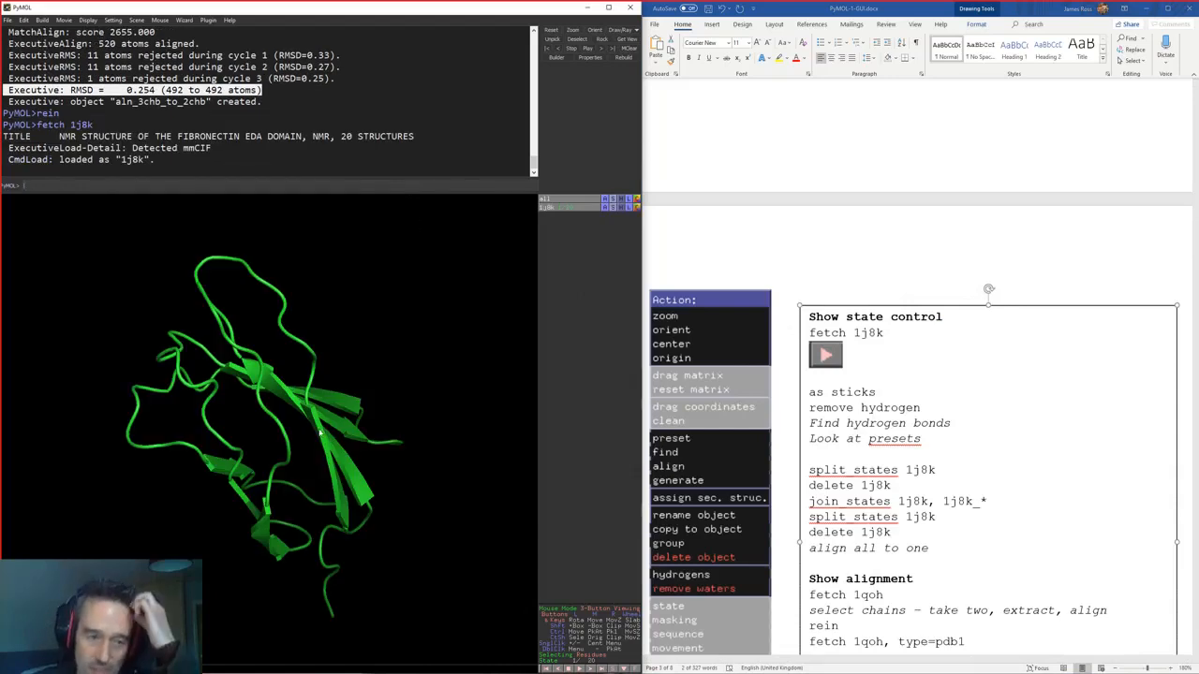
Step: Play through the states of 1j8k and view the moving structure from another angle
{"action": "left_click_drag", "start_coordinate": [322, 433], "coordinate": [321, 395]}
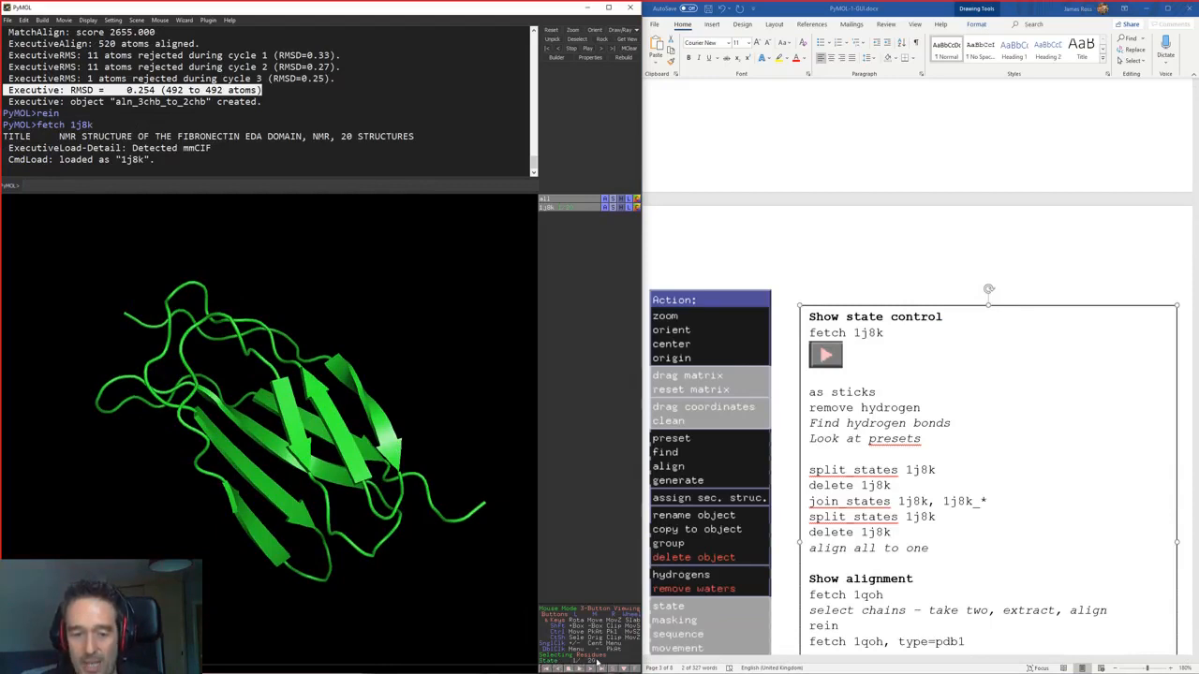
{"action": "scroll", "coordinate": [888, 321], "scroll_direction": "up", "scroll_amount": 3}
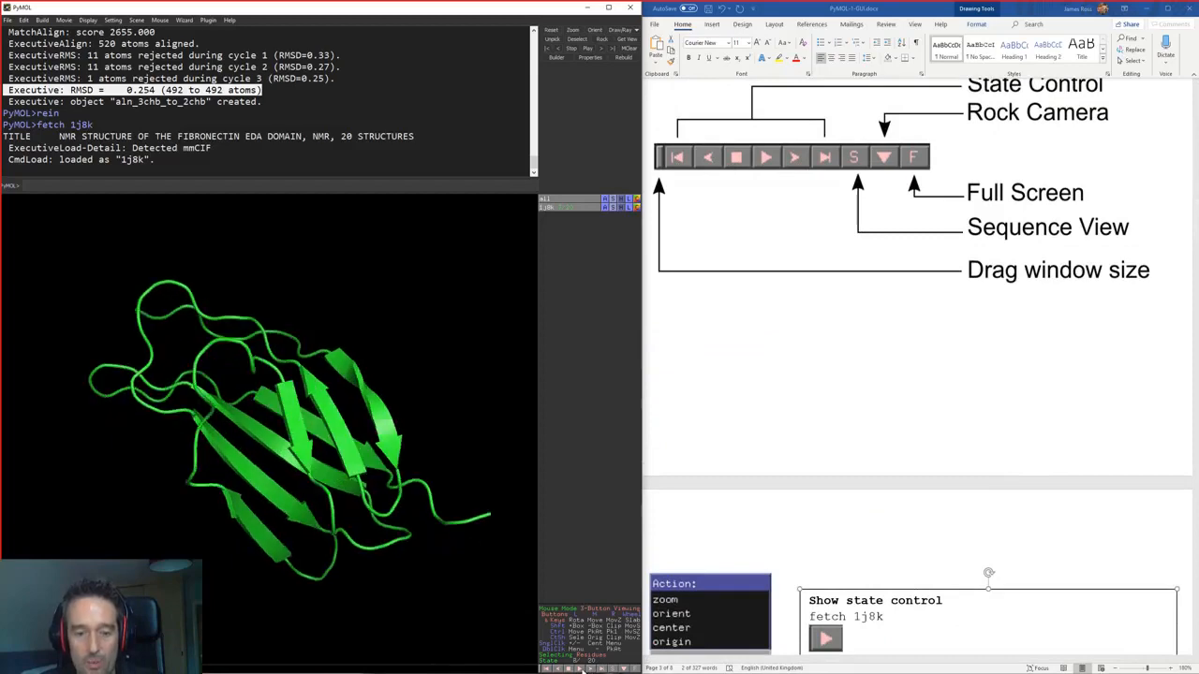
{"action": "left_click_drag", "start_coordinate": [340, 579], "coordinate": [381, 492]}
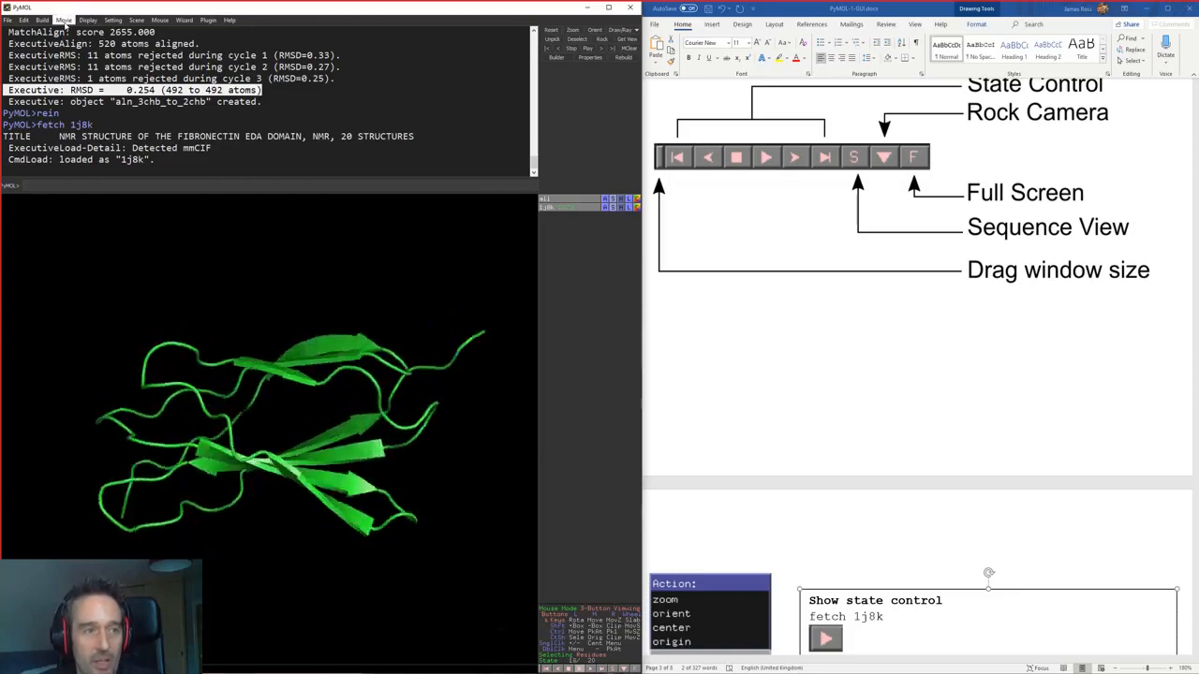
Step: Set the movie frame rate to 1 FPS
{"action": "left_click", "coordinate": [64, 20]}
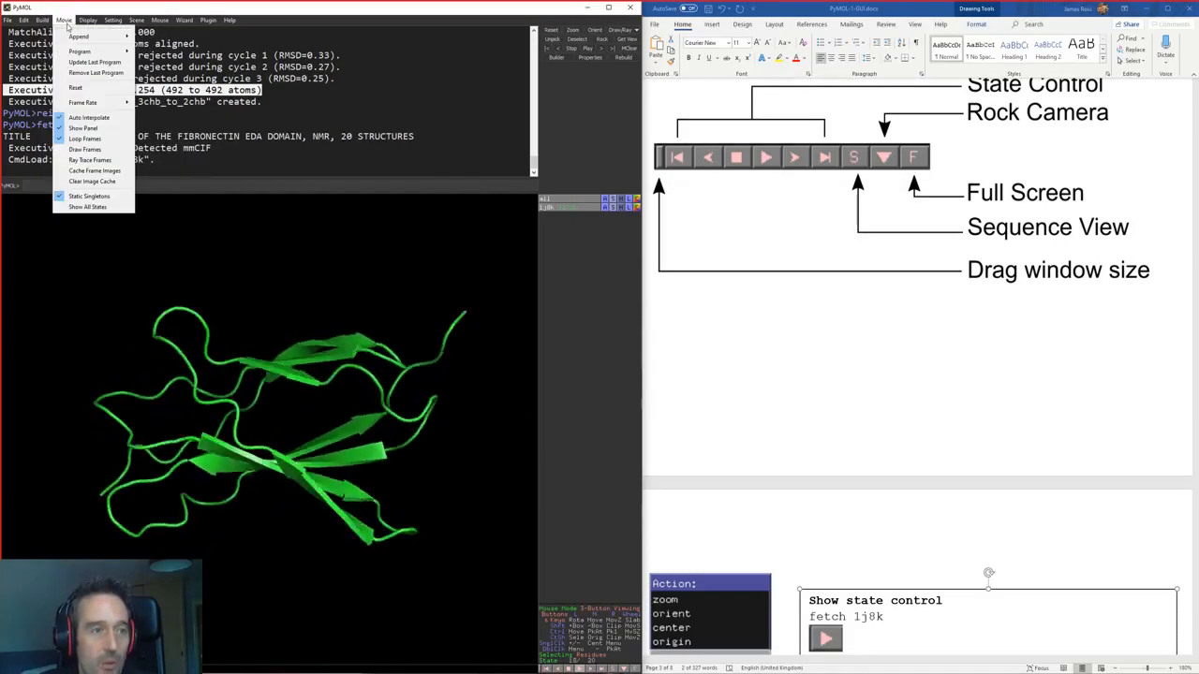
{"action": "mouse_move", "coordinate": [98, 103]}
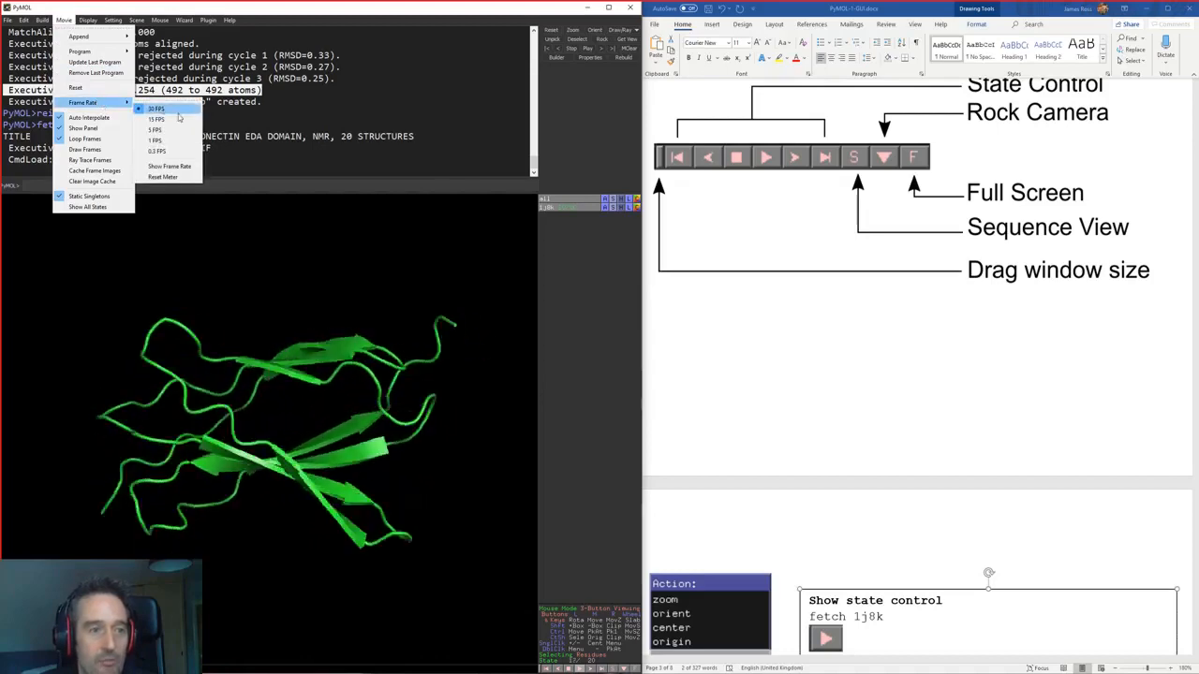
{"action": "left_click", "coordinate": [178, 140]}
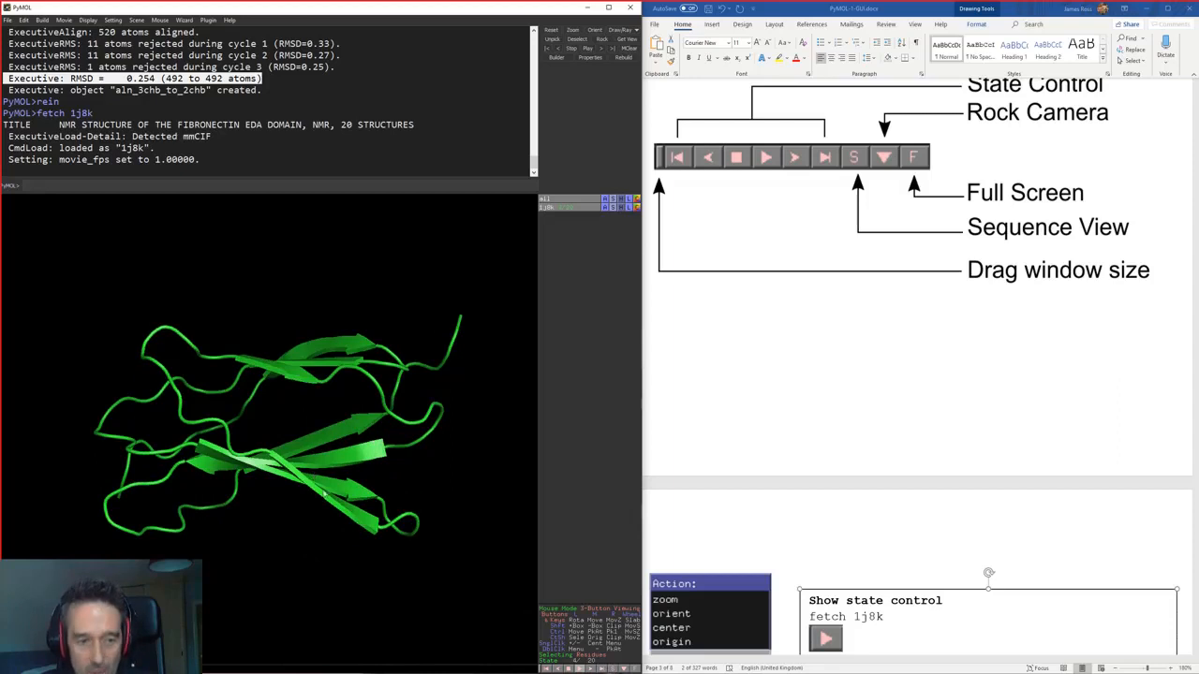
Step: Stop the movie playback, step backward through several 1j8k states, then play the states again
{"action": "left_click", "coordinate": [568, 669]}
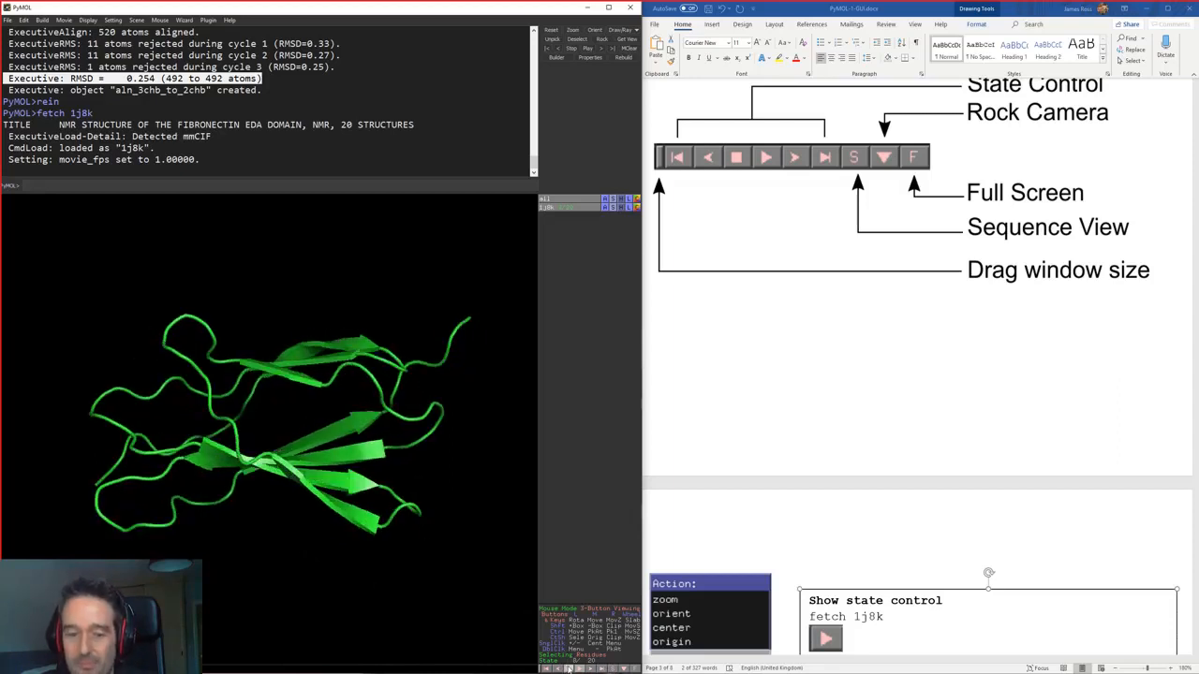
{"action": "left_click", "coordinate": [557, 669]}
{"action": "left_click", "coordinate": [557, 669]}
{"action": "left_click", "coordinate": [558, 670]}
{"action": "left_click", "coordinate": [557, 669]}
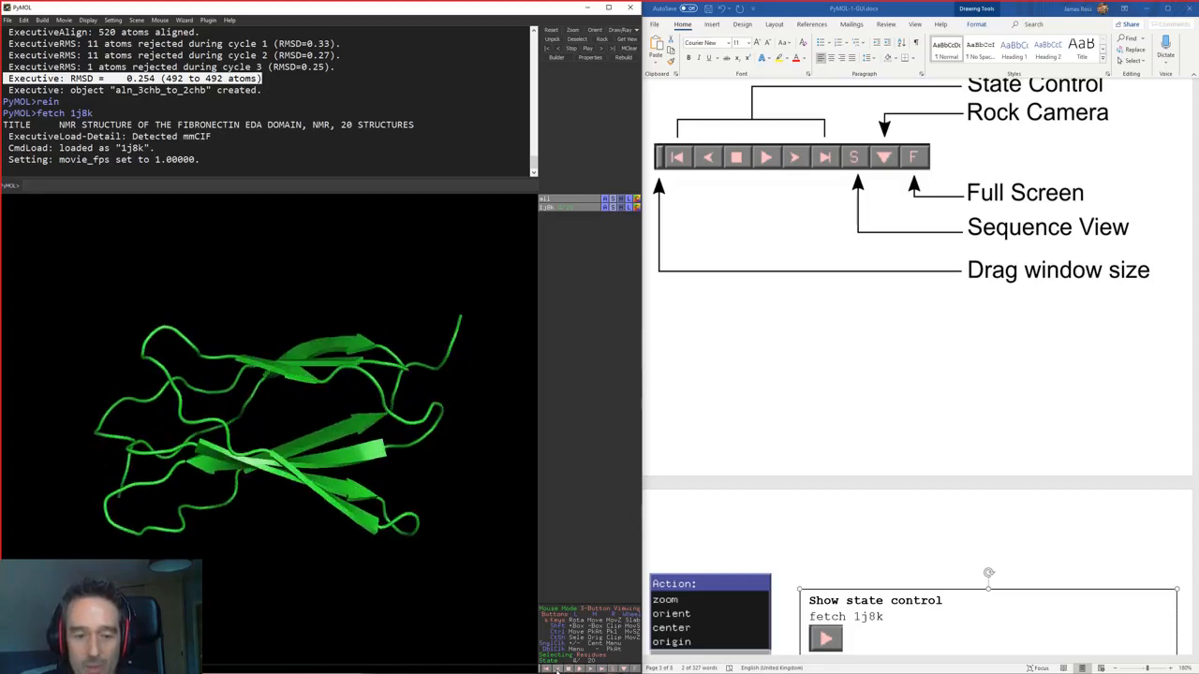
{"action": "left_click", "coordinate": [579, 669]}
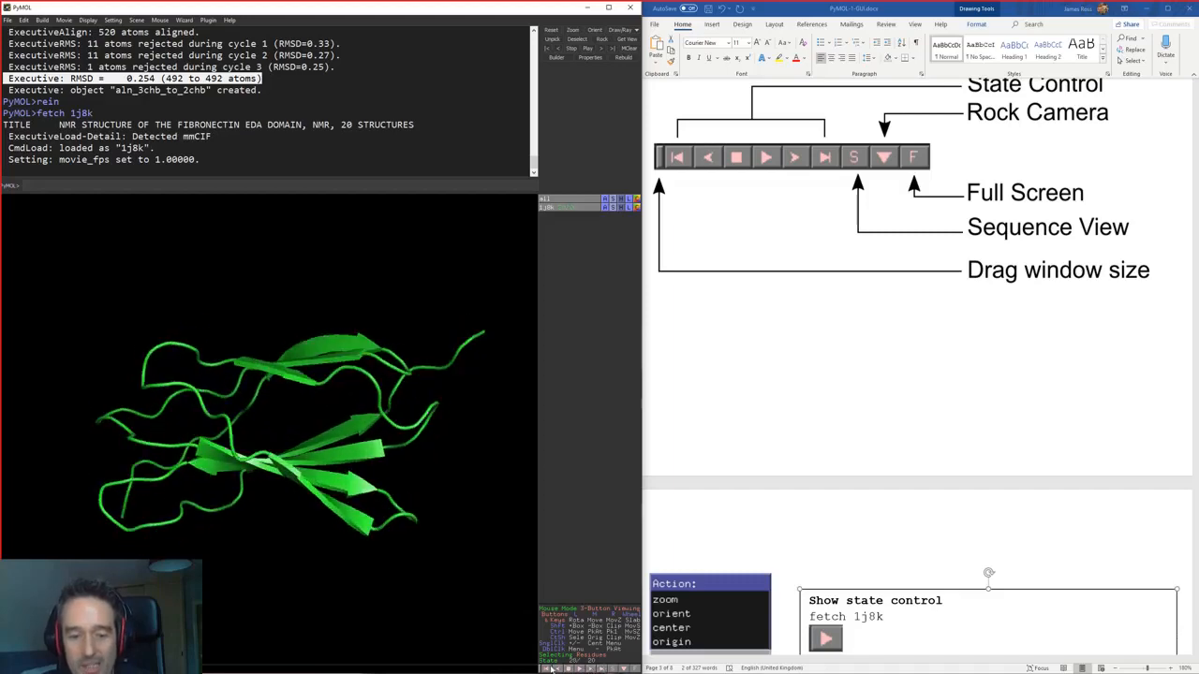
Step: Copy "as sticks" from the state control notes in Word into the PyMOL command line
{"action": "scroll", "coordinate": [922, 256], "scroll_direction": "down", "scroll_amount": 5}
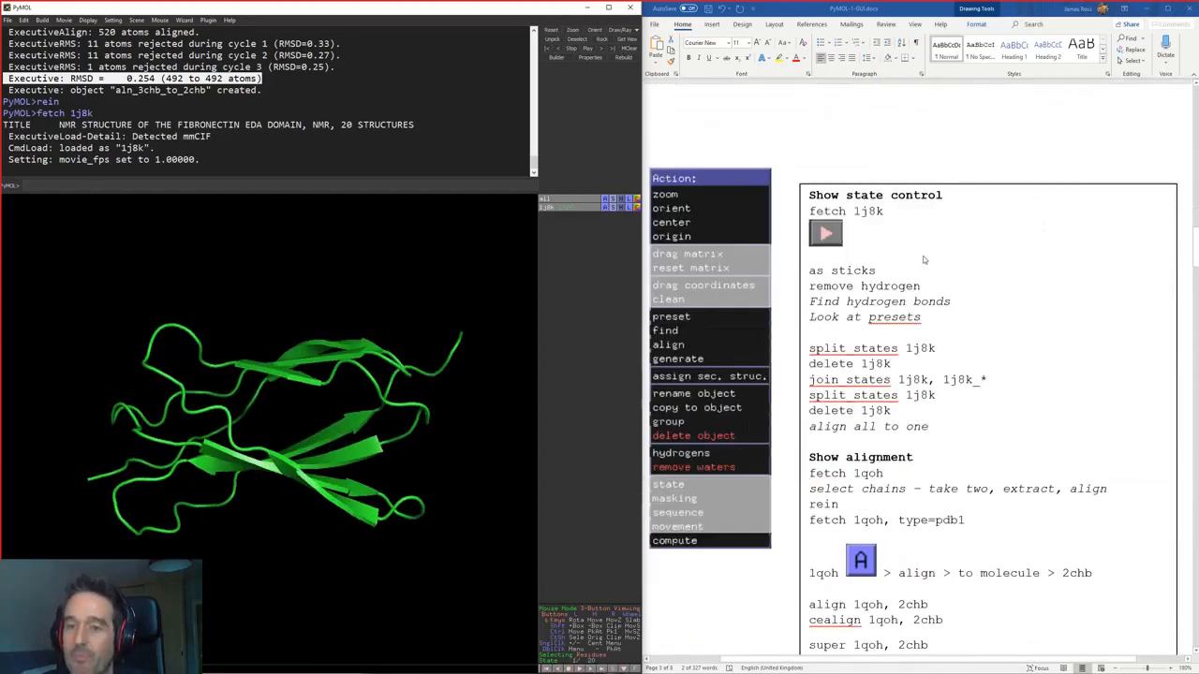
{"action": "left_click", "coordinate": [923, 256]}
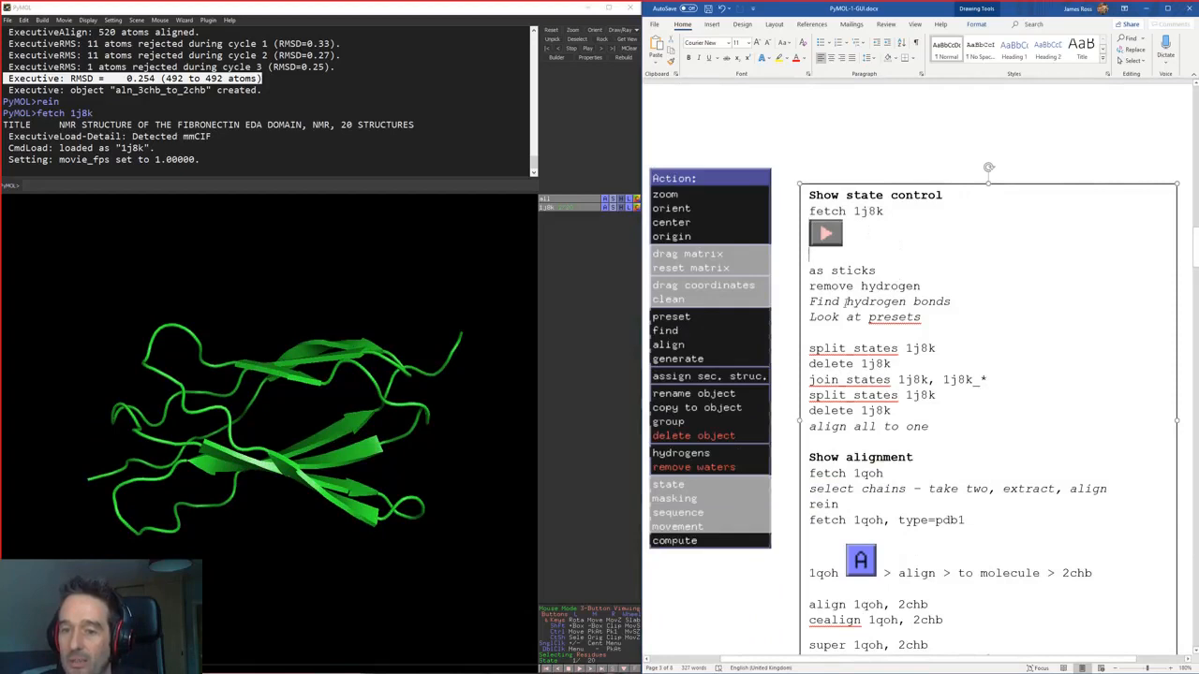
{"action": "left_click", "coordinate": [819, 324]}
{"action": "left_click_drag", "start_coordinate": [879, 270], "coordinate": [805, 272]}
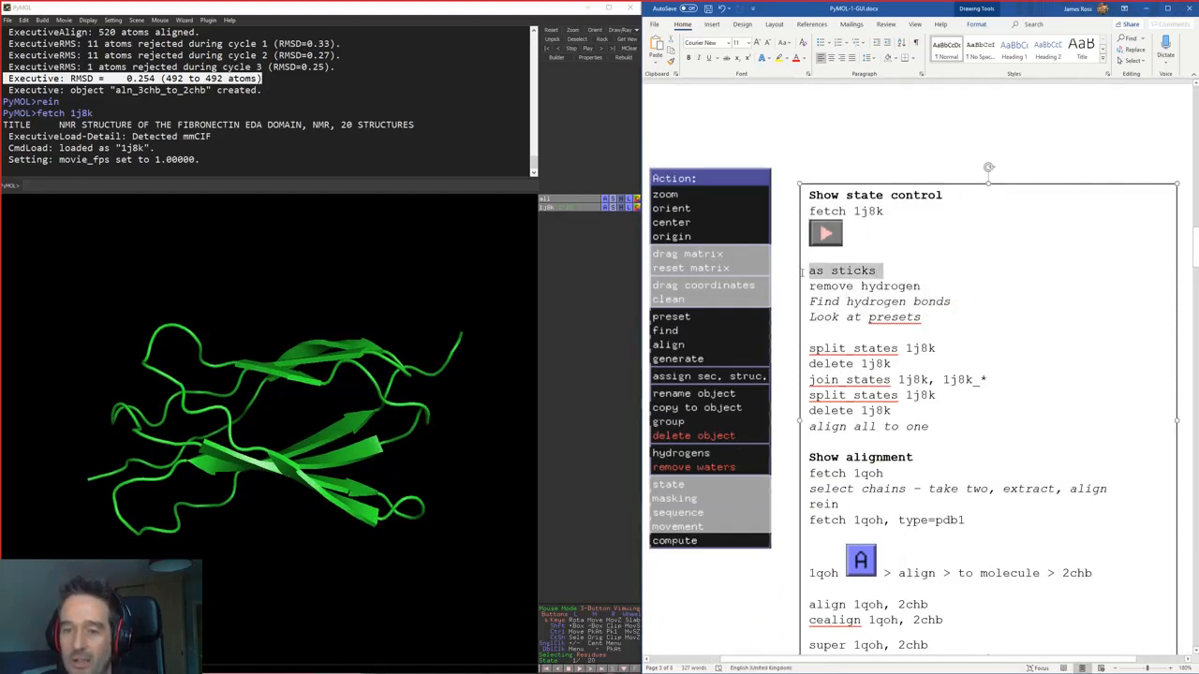
{"action": "left_click", "coordinate": [916, 284]}
{"action": "left_click_drag", "start_coordinate": [880, 271], "coordinate": [808, 271]}
{"action": "left_click", "coordinate": [348, 185]}
{"action": "key", "text": "ctrl+v"}
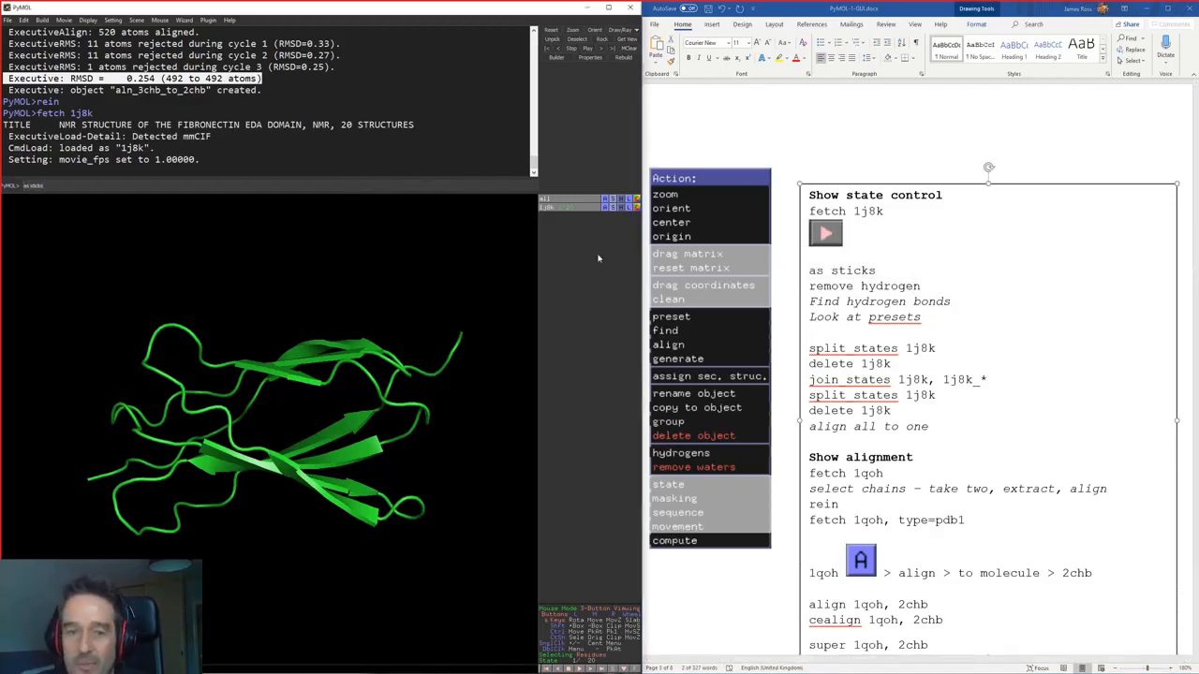
Step: Run "as sticks" to show 1j8k in stick representation, keeping the whole state control exercise in view in Word
{"action": "left_click", "coordinate": [605, 207]}
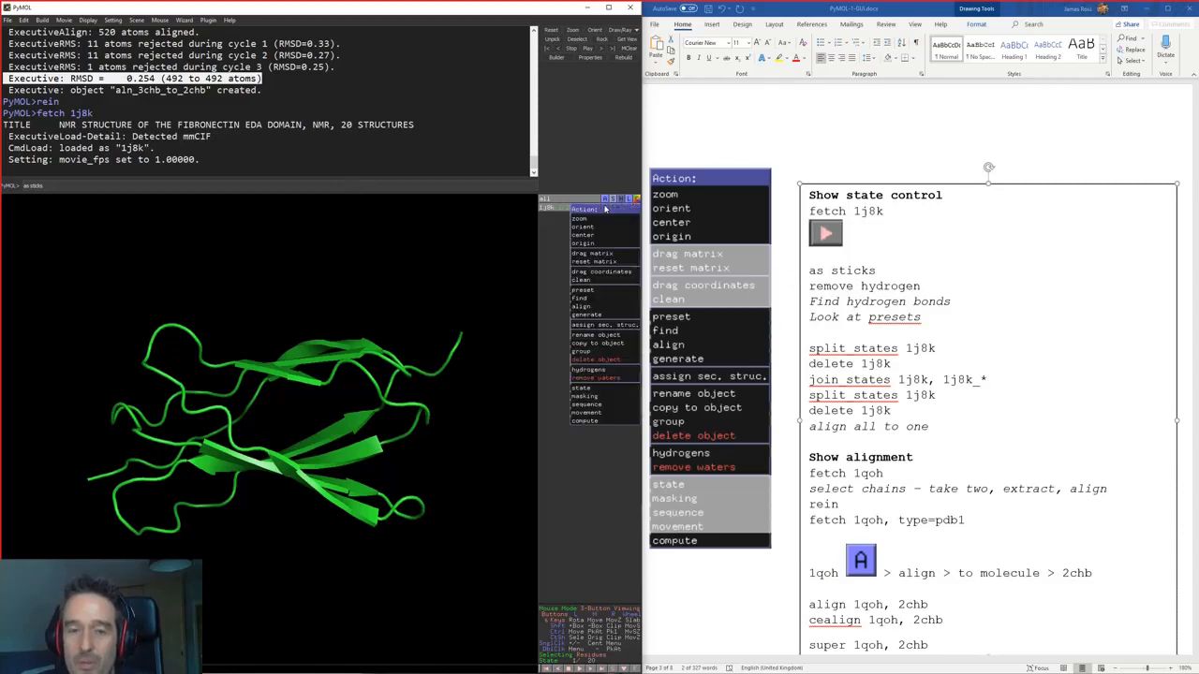
{"action": "left_click", "coordinate": [940, 373]}
{"action": "scroll", "coordinate": [940, 373], "scroll_direction": "down", "scroll_amount": 5}
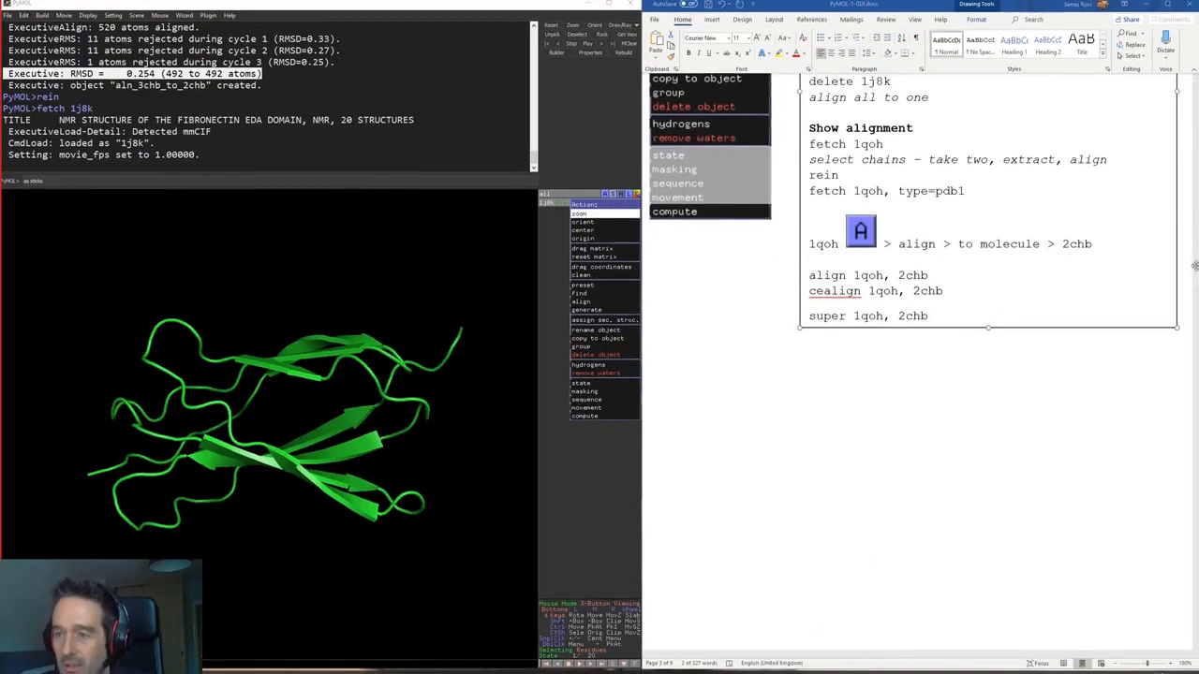
{"action": "left_click_drag", "start_coordinate": [1195, 266], "coordinate": [1193, 236]}
{"action": "left_click", "coordinate": [495, 182]}
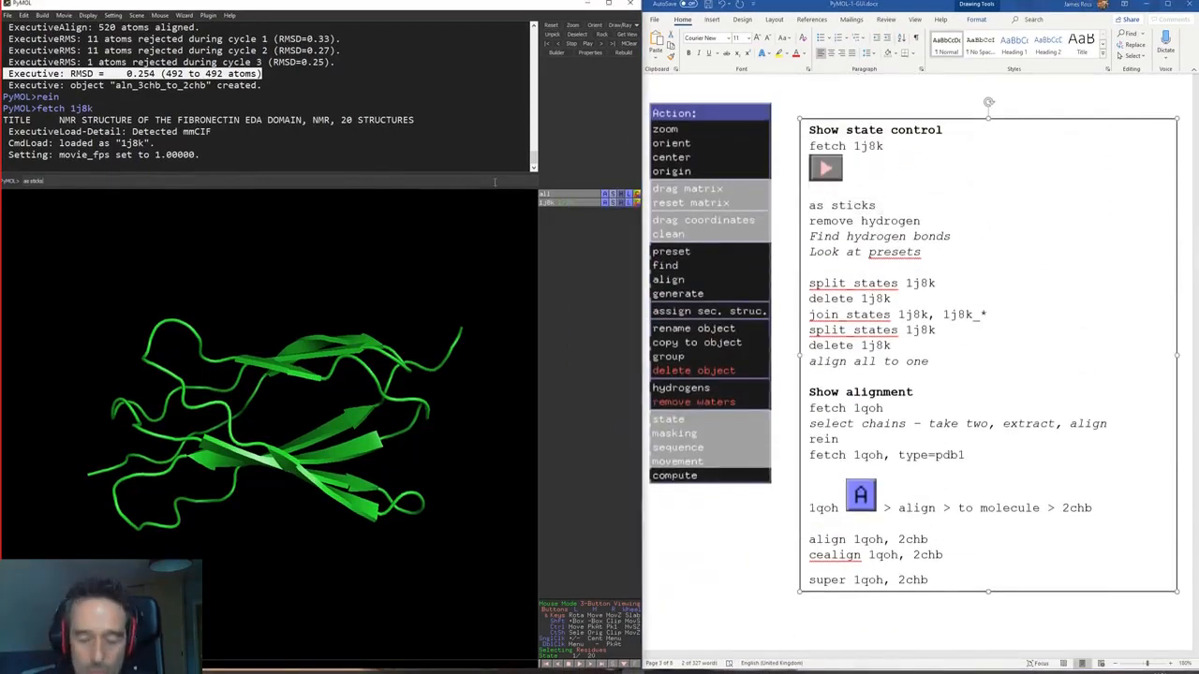
{"action": "type", "text": "as sticks"}
{"action": "key", "text": "Return"}
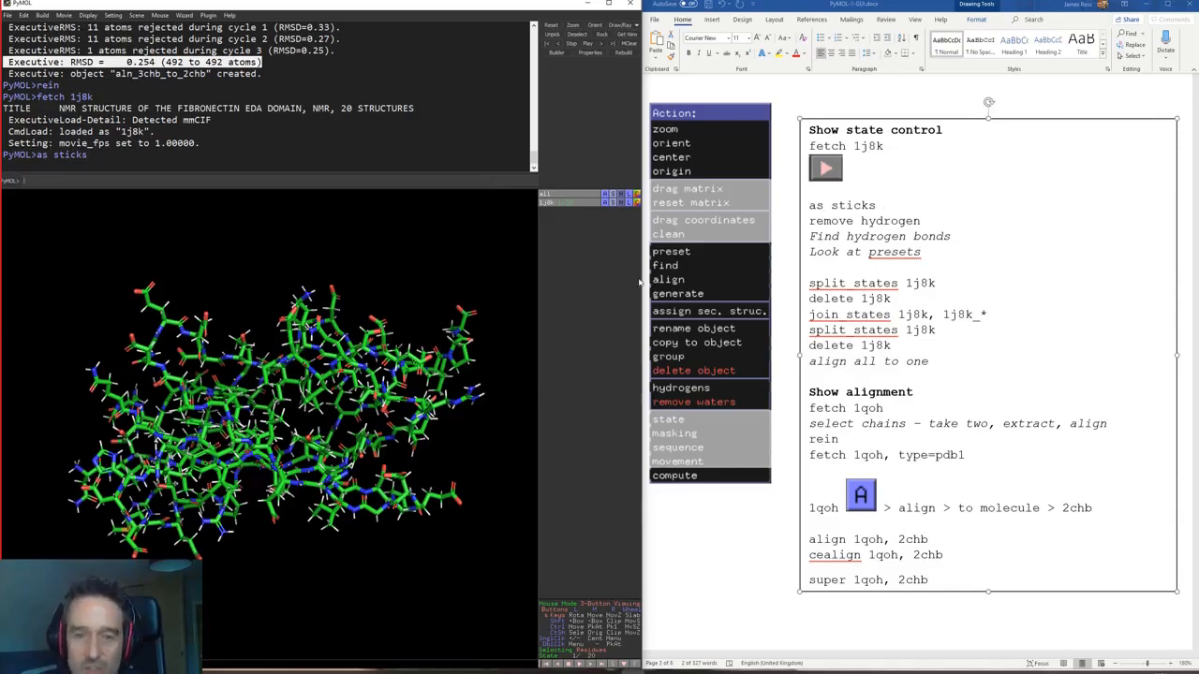
Step: Copy "remove hydrogen" from the Word notes and run it in PyMOL to strip the hydrogens from 1j8k
{"action": "left_click_drag", "start_coordinate": [921, 223], "coordinate": [845, 234]}
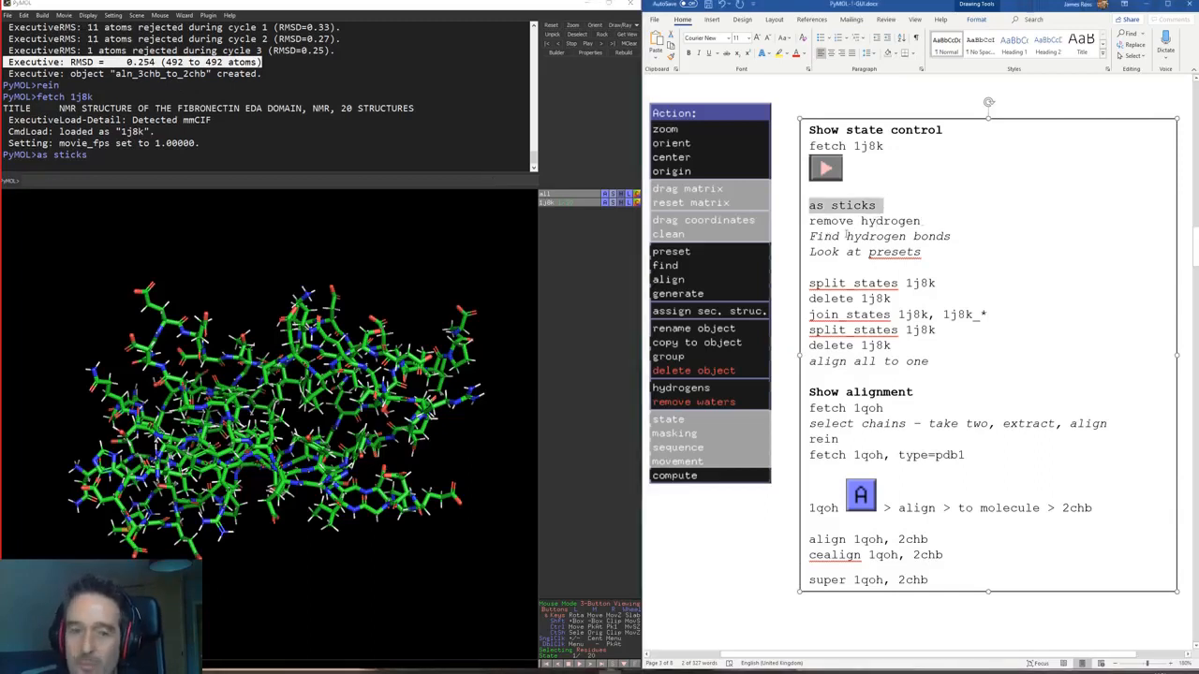
{"action": "left_click_drag", "start_coordinate": [323, 361], "coordinate": [294, 452]}
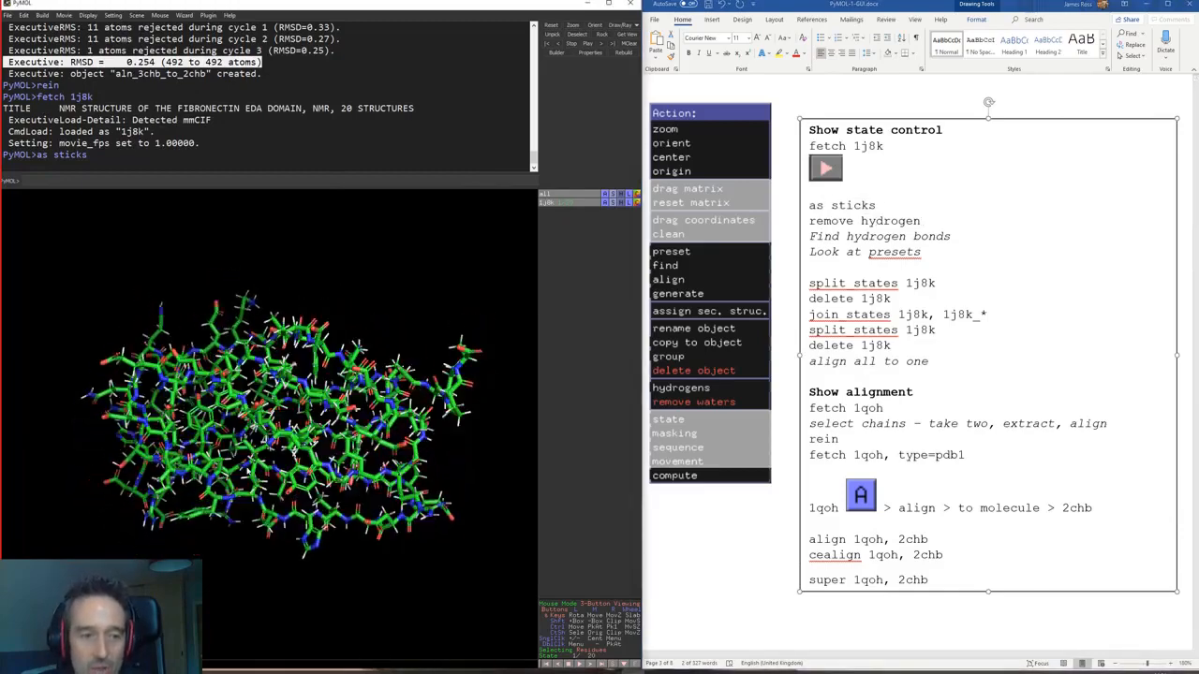
{"action": "left_click_drag", "start_coordinate": [337, 505], "coordinate": [431, 393]}
{"action": "left_click", "coordinate": [913, 222]}
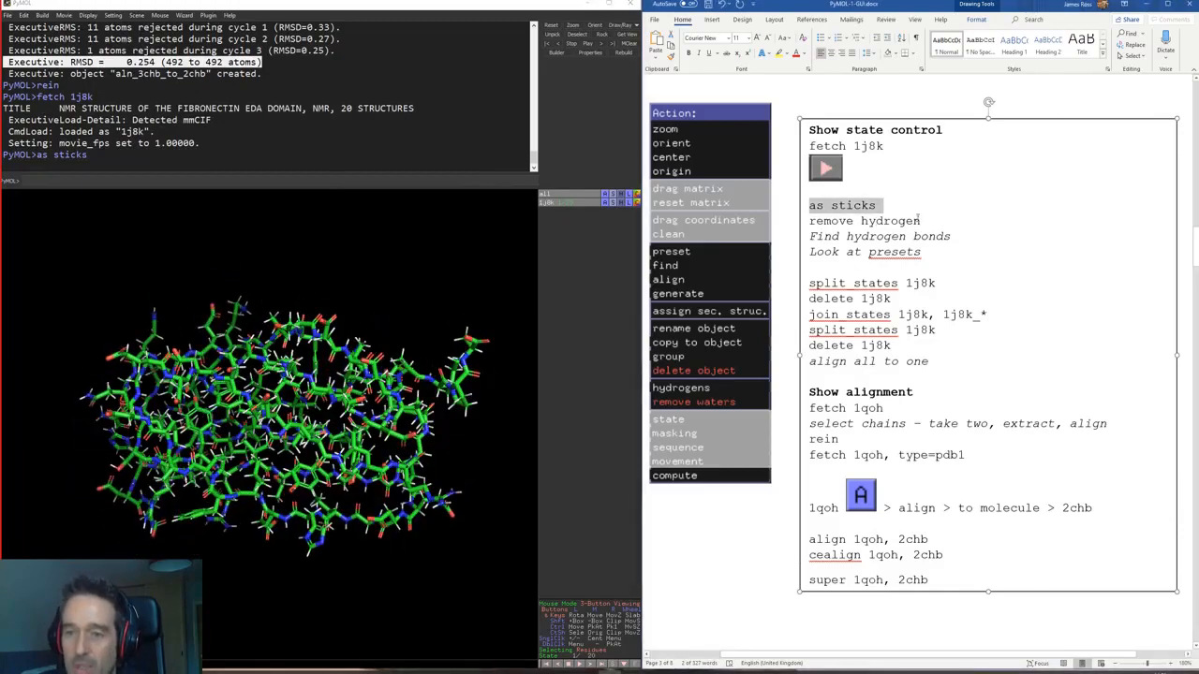
{"action": "left_click_drag", "start_coordinate": [921, 222], "coordinate": [809, 222]}
{"action": "key", "text": "ctrl+c"}
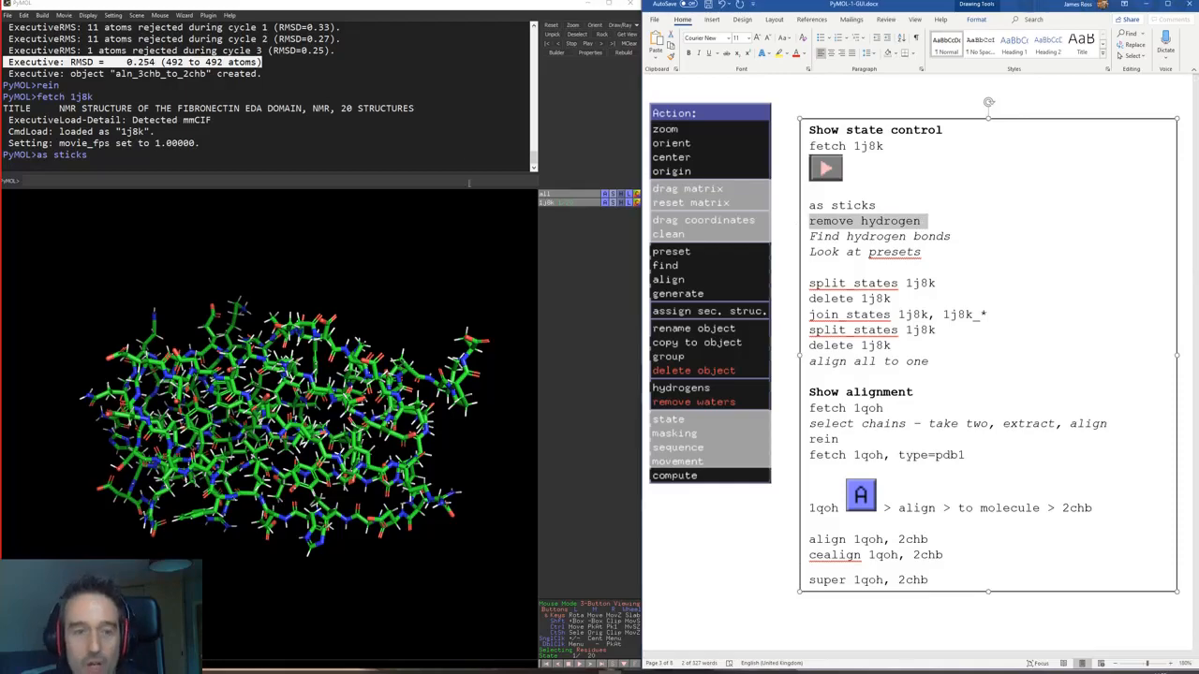
{"action": "left_click", "coordinate": [468, 183]}
{"action": "key", "text": "ctrl+v"}
{"action": "key", "text": "Return"}
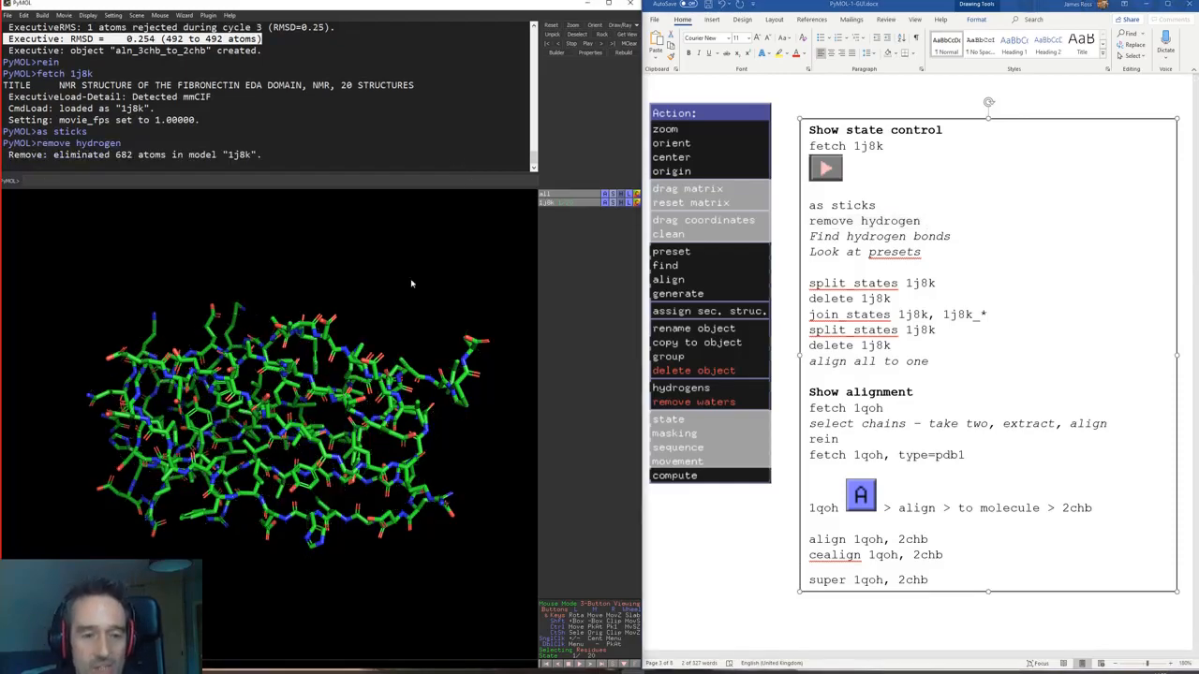
{"action": "mouse_move", "coordinate": [272, 423]}
{"action": "left_mouse_down"}
{"action": "mouse_move", "coordinate": [324, 423]}
{"action": "mouse_move", "coordinate": [283, 420]}
{"action": "mouse_move", "coordinate": [276, 445]}
{"action": "left_mouse_up"}
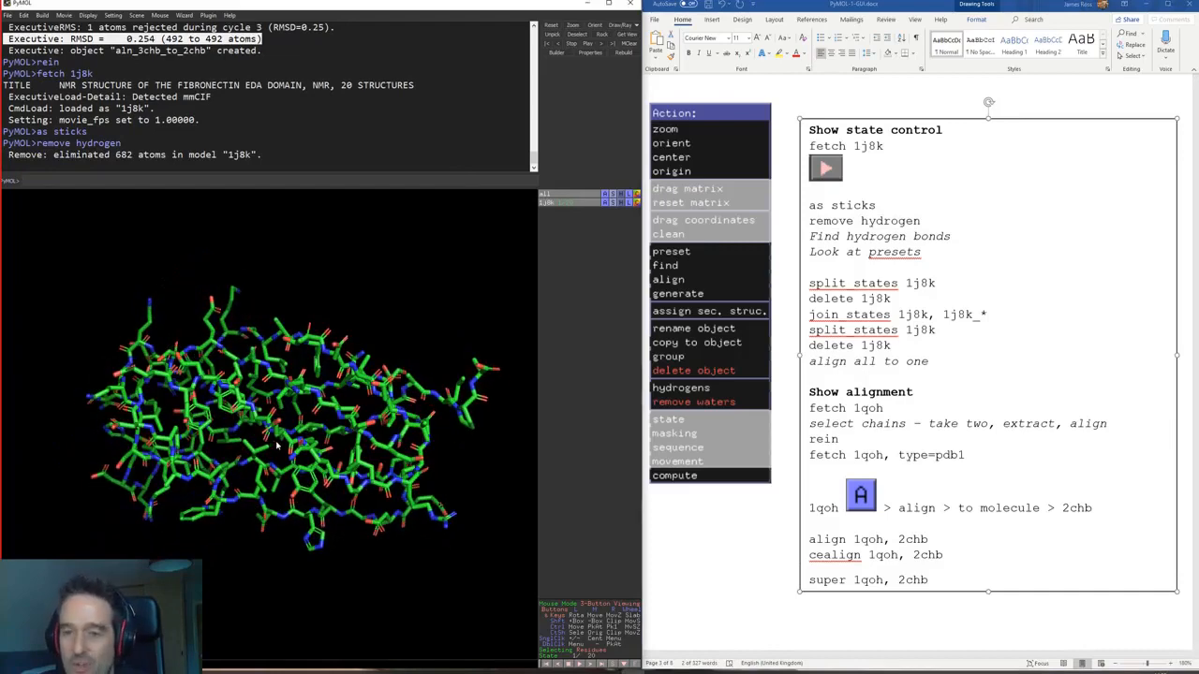
Step: Find the polar contacts within 1j8k and play through the states to watch the hydrogen bonds
{"action": "left_click", "coordinate": [953, 236]}
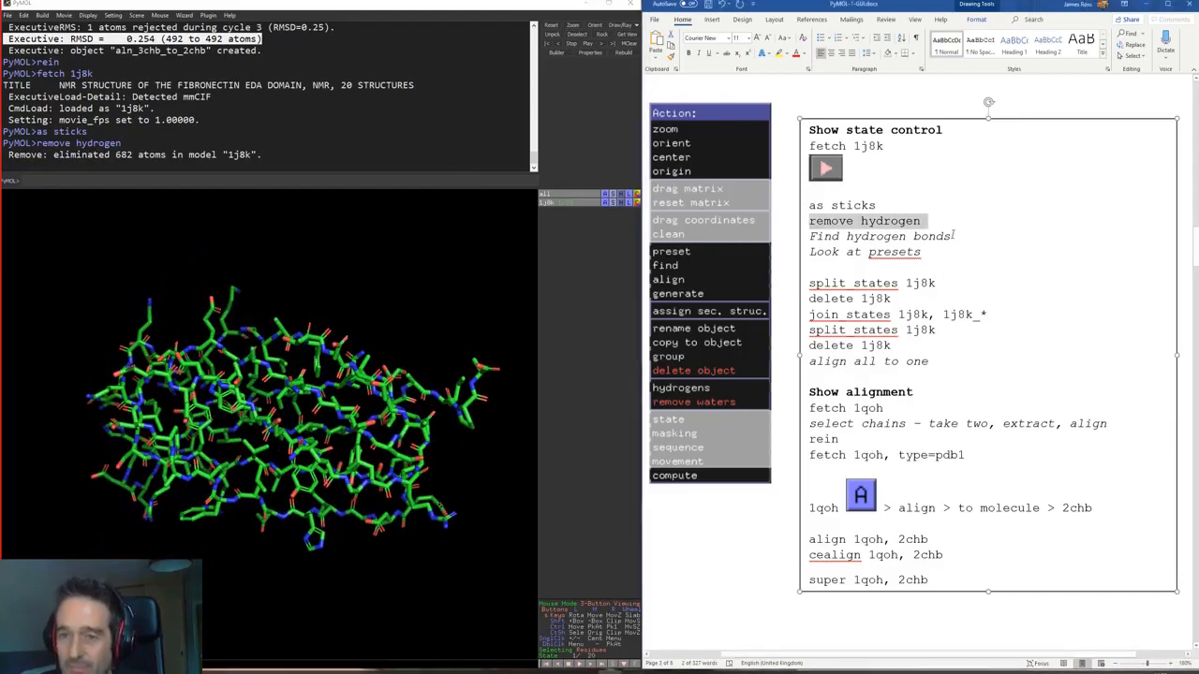
{"action": "left_click", "coordinate": [604, 203]}
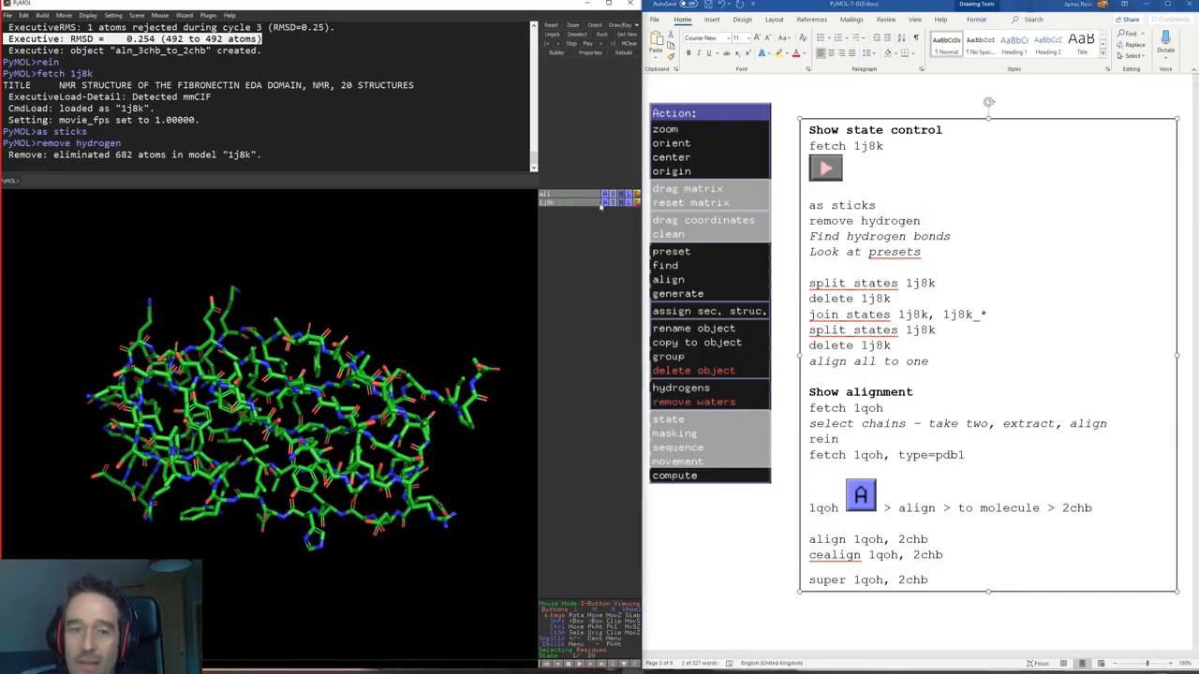
{"action": "mouse_move", "coordinate": [581, 293]}
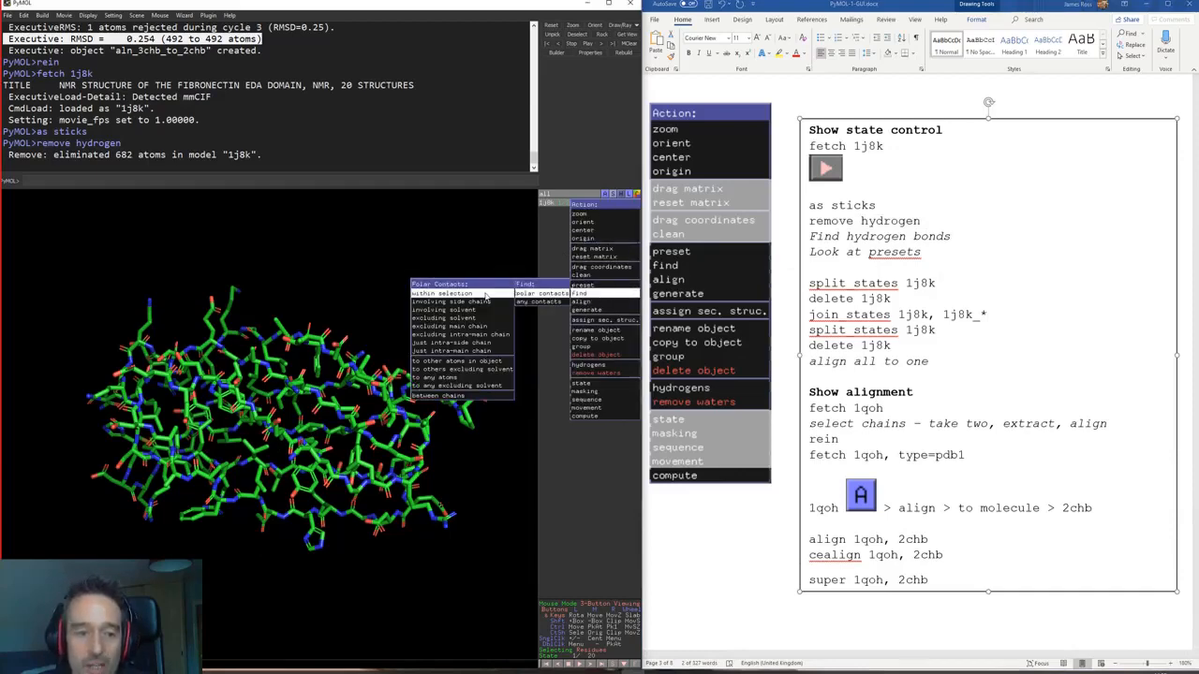
{"action": "left_click", "coordinate": [486, 295]}
{"action": "left_click_drag", "start_coordinate": [403, 374], "coordinate": [271, 408]}
{"action": "left_click", "coordinate": [579, 666]}
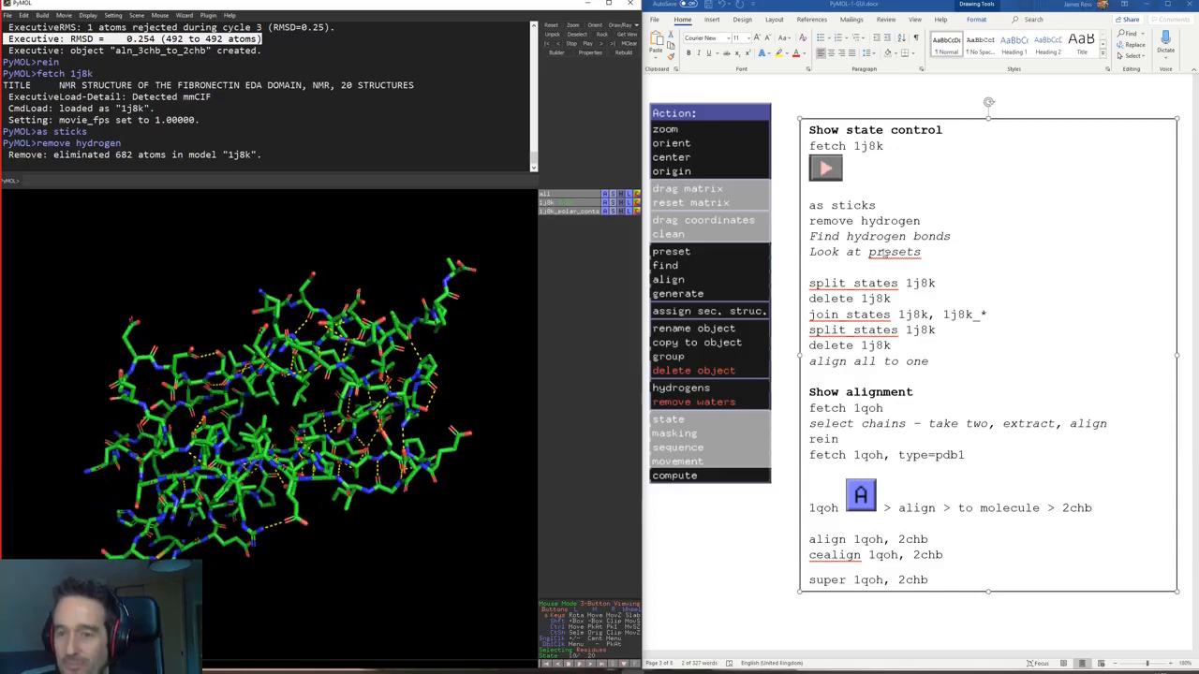
Step: Run "split_states 1j8k" in PyMOL to separate the NMR states into individual objects
{"action": "left_click", "coordinate": [906, 293]}
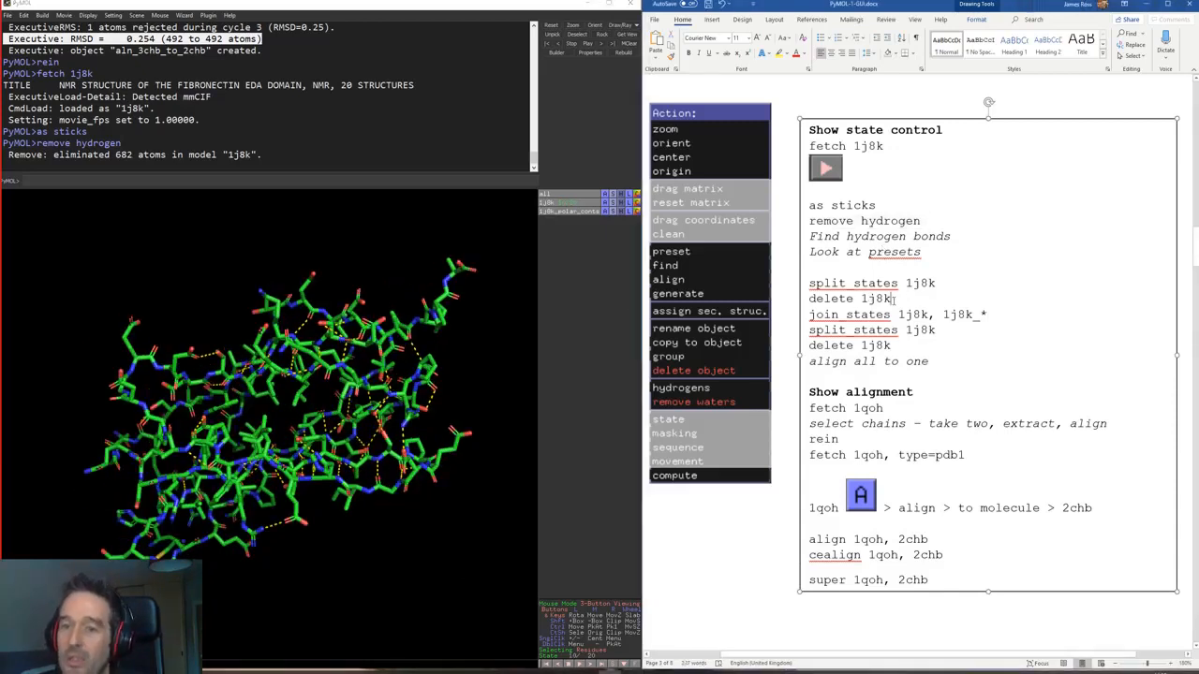
{"action": "left_click_drag", "start_coordinate": [938, 283], "coordinate": [808, 283]}
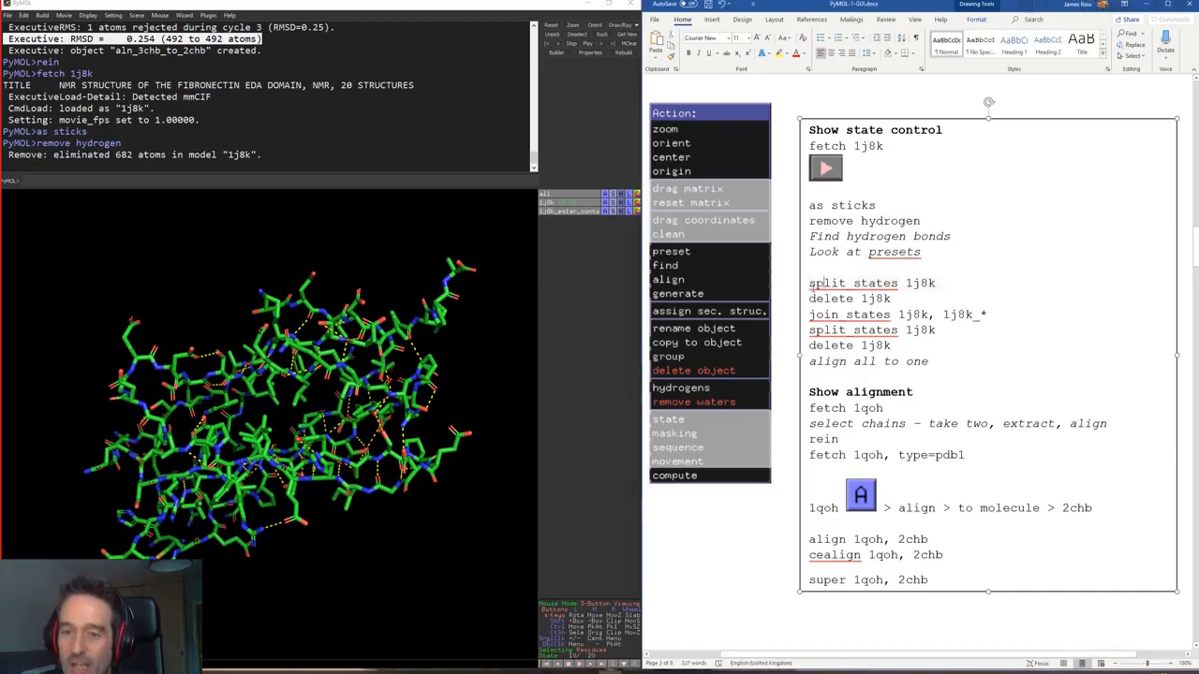
{"action": "left_click", "coordinate": [379, 181]}
{"action": "type", "text": "split_states 1j8k"}
{"action": "key", "text": "Return"}
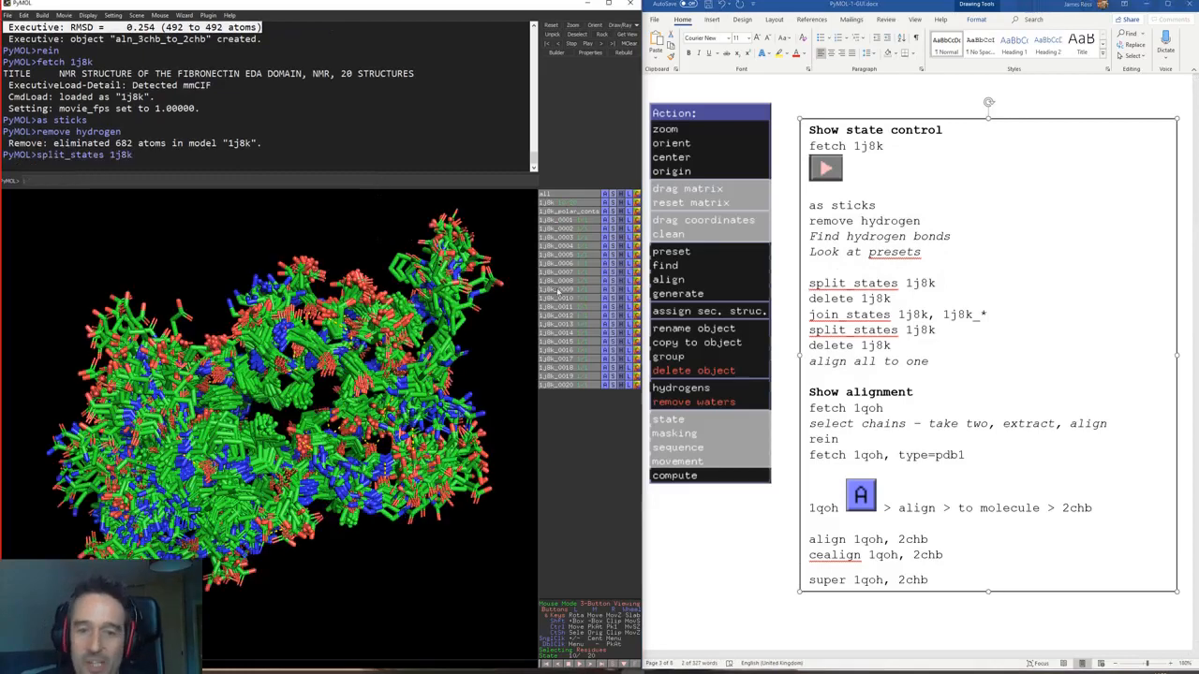
Step: Hide the original 1j8k object and its polar contacts, and view the split states from another angle
{"action": "left_click", "coordinate": [579, 204]}
{"action": "left_click", "coordinate": [582, 212]}
{"action": "left_click_drag", "start_coordinate": [323, 290], "coordinate": [446, 424]}
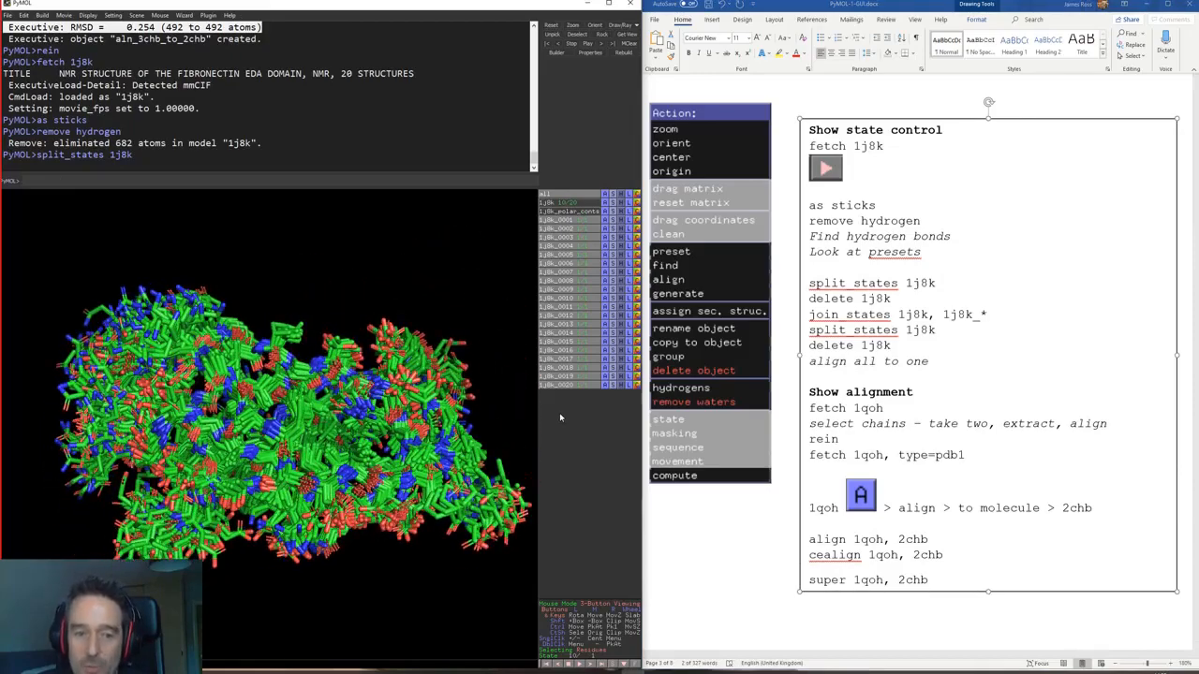
Step: Review the delete, join and split commands in the Word notes, then align all objects to 1j8k_0001 by alpha carbons (*/CA)
{"action": "left_click", "coordinate": [885, 304]}
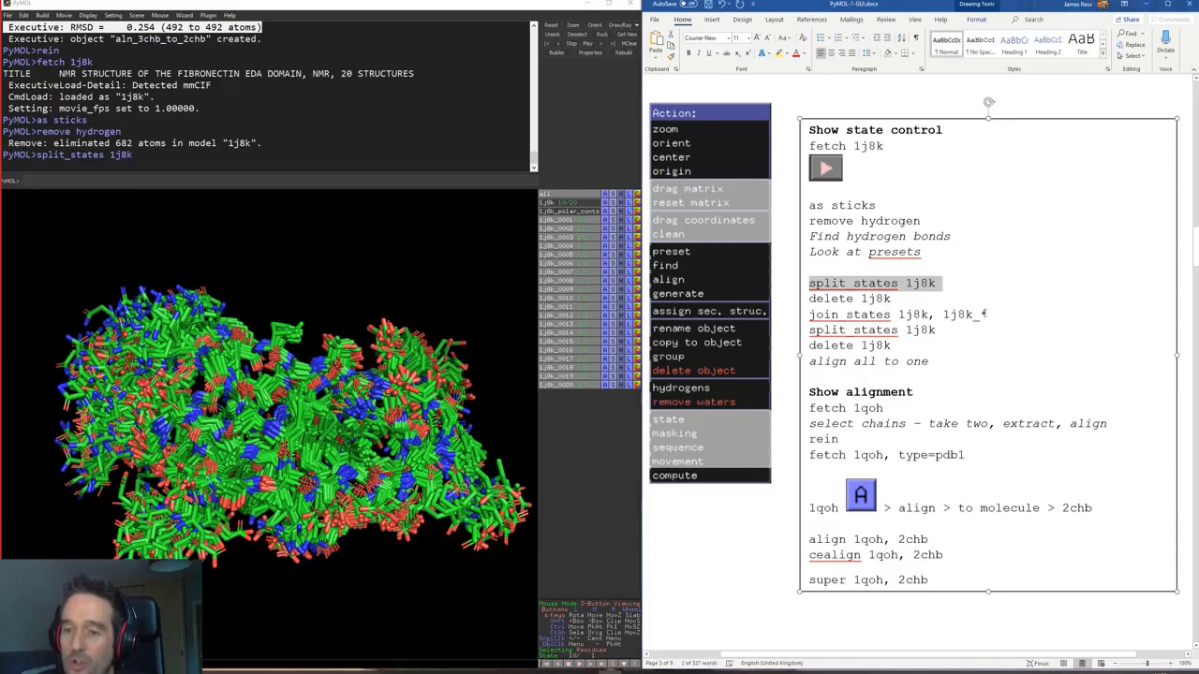
{"action": "left_click_drag", "start_coordinate": [998, 315], "coordinate": [808, 316]}
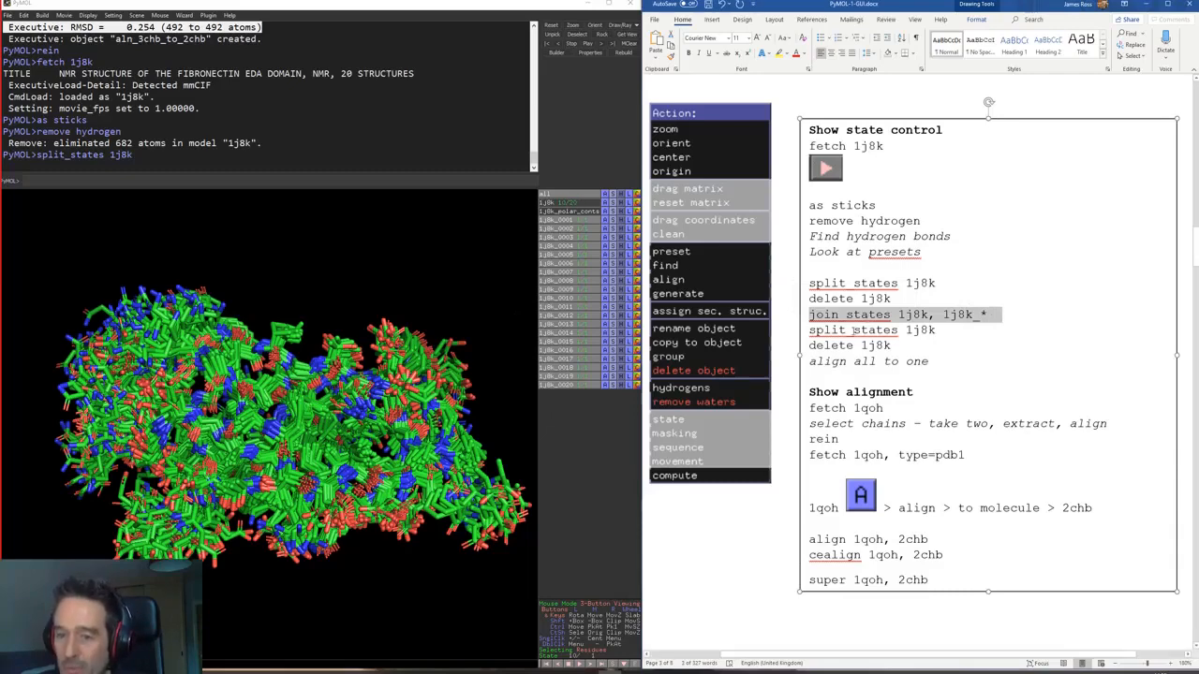
{"action": "left_click_drag", "start_coordinate": [810, 329], "coordinate": [934, 331]}
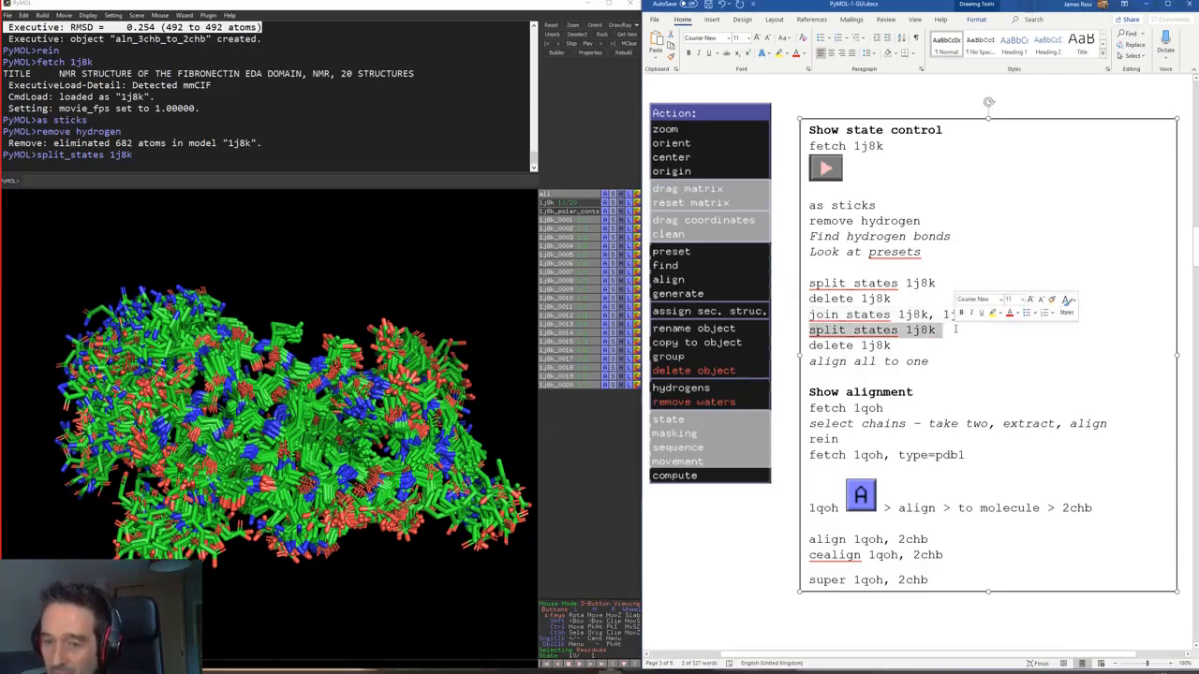
{"action": "left_click", "coordinate": [912, 345]}
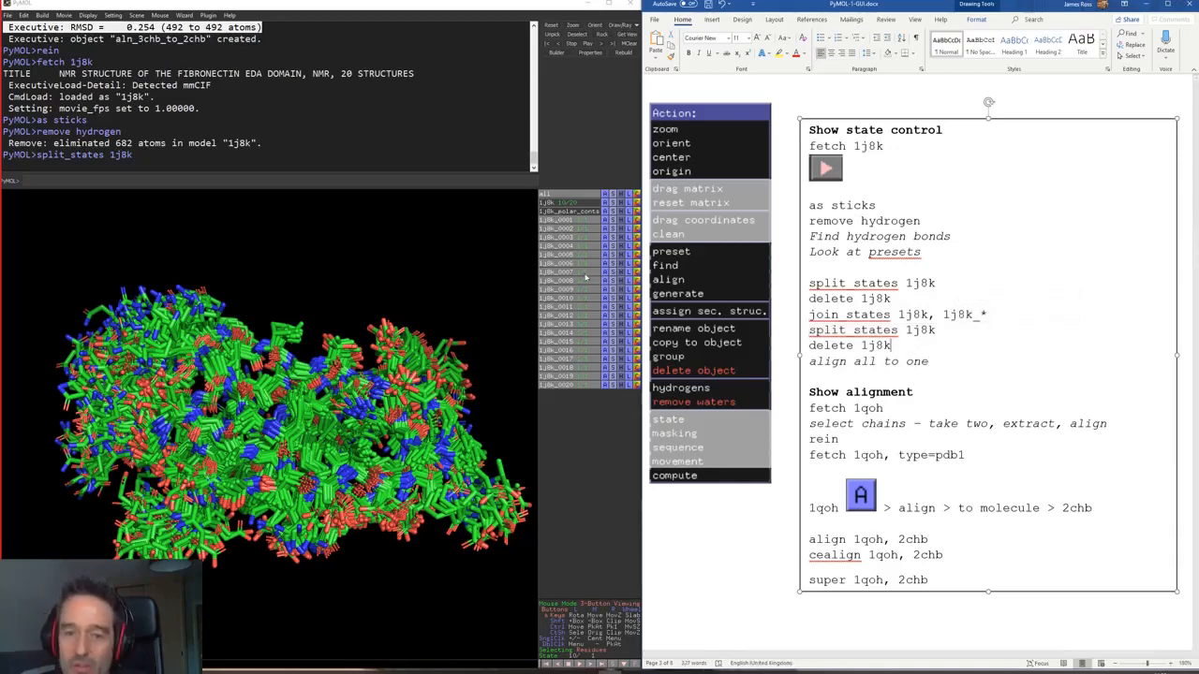
{"action": "left_click", "coordinate": [604, 223]}
{"action": "mouse_move", "coordinate": [599, 320]}
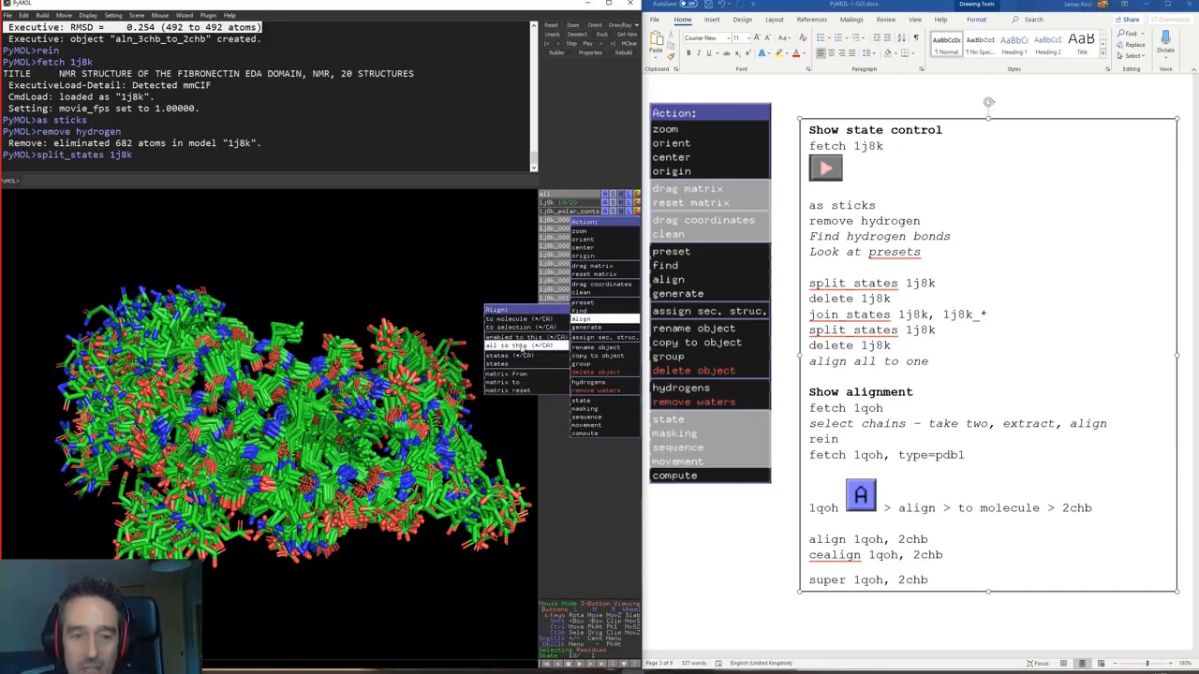
{"action": "left_click", "coordinate": [522, 346]}
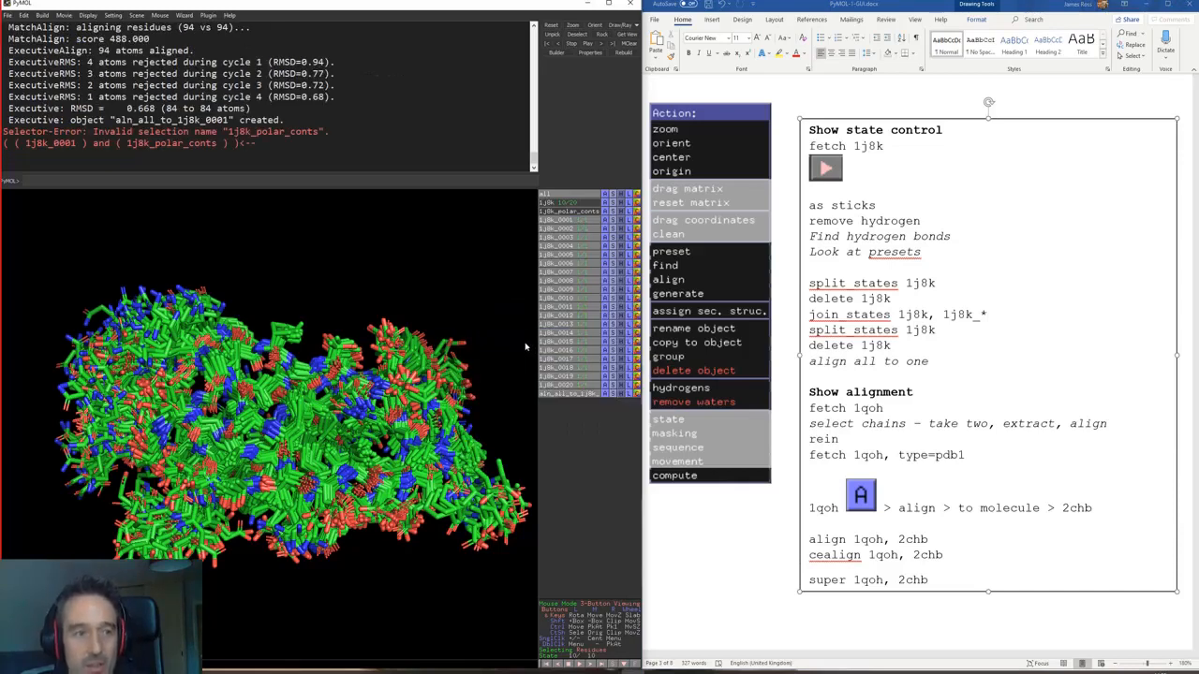
{"action": "left_click_drag", "start_coordinate": [451, 312], "coordinate": [389, 279]}
{"action": "left_click_drag", "start_coordinate": [251, 415], "coordinate": [287, 445]}
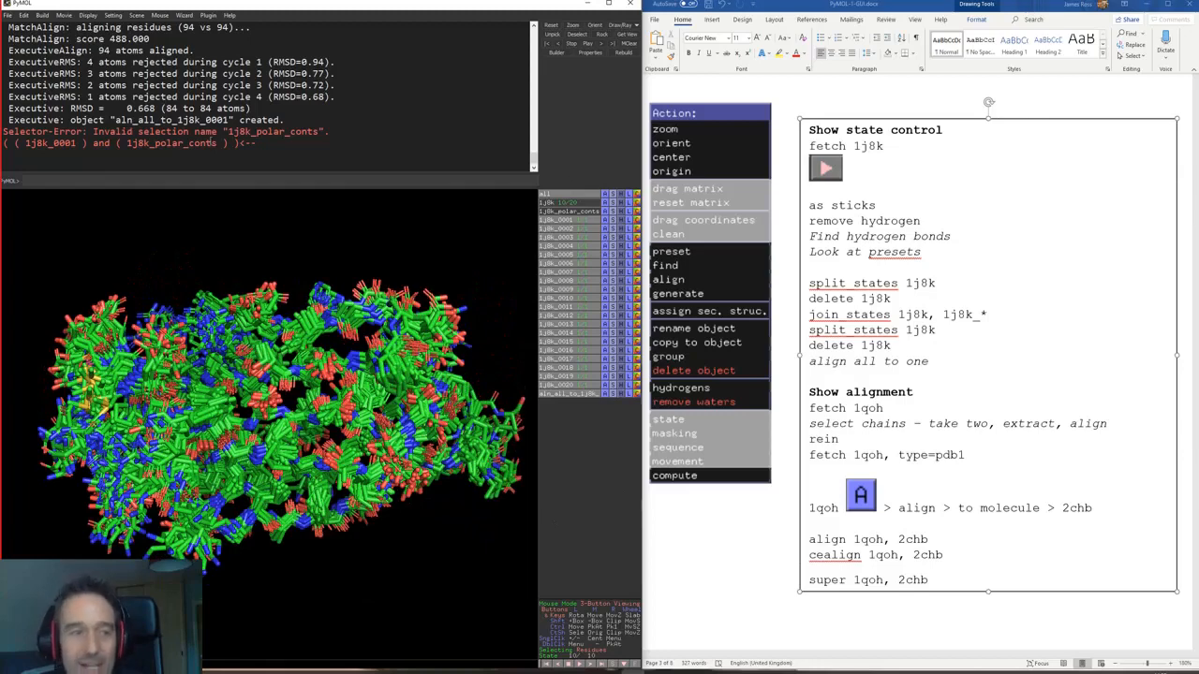
Step: Highlight the RMSD line in the alignment output and look over the alignment log
{"action": "left_click_drag", "start_coordinate": [17, 103], "coordinate": [260, 112]}
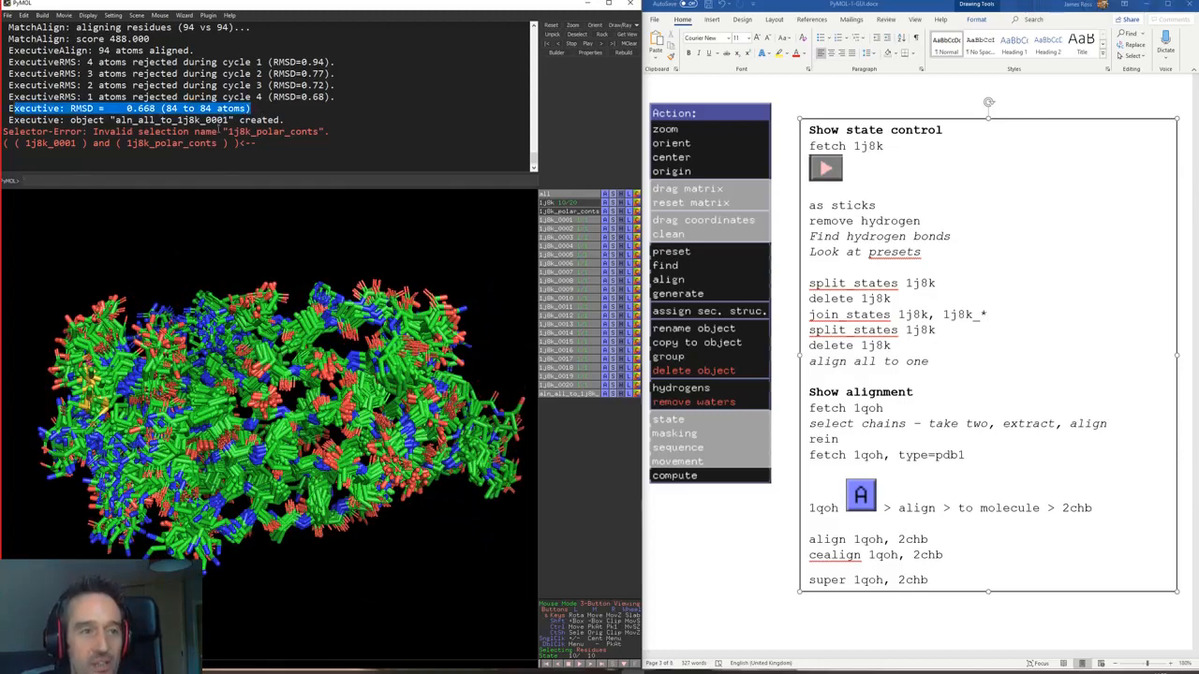
{"action": "scroll", "coordinate": [219, 131], "scroll_direction": "up", "scroll_amount": 3}
{"action": "scroll", "coordinate": [228, 132], "scroll_direction": "down", "scroll_amount": 3}
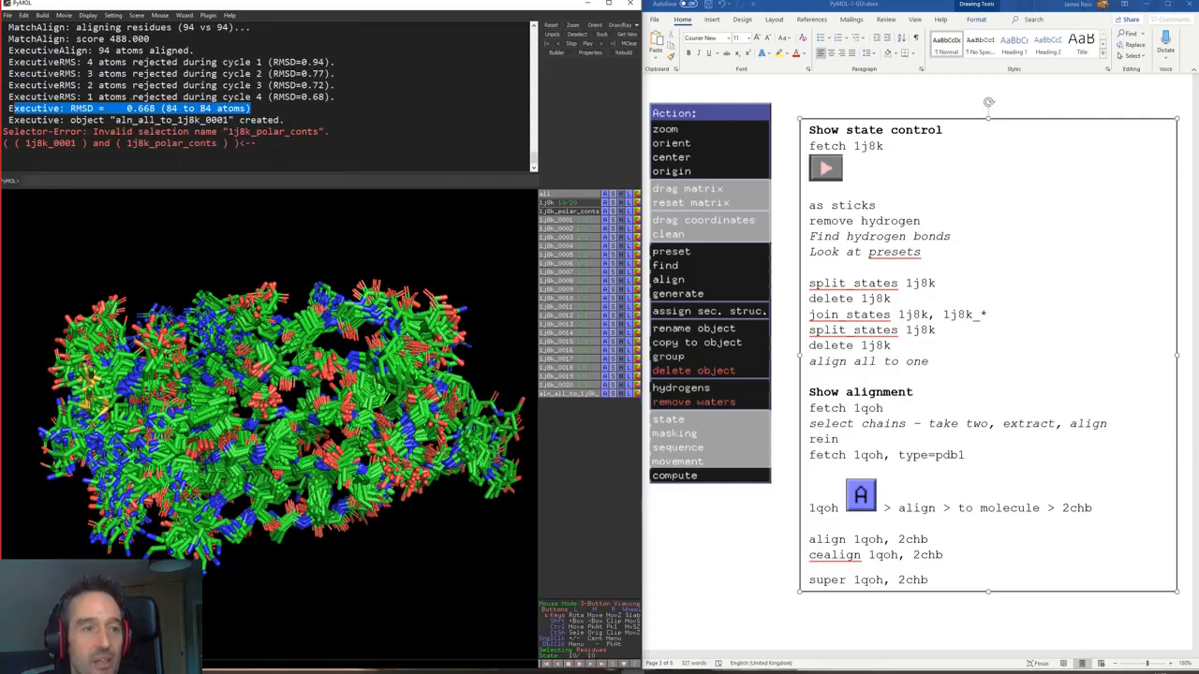
{"action": "left_click", "coordinate": [621, 530]}
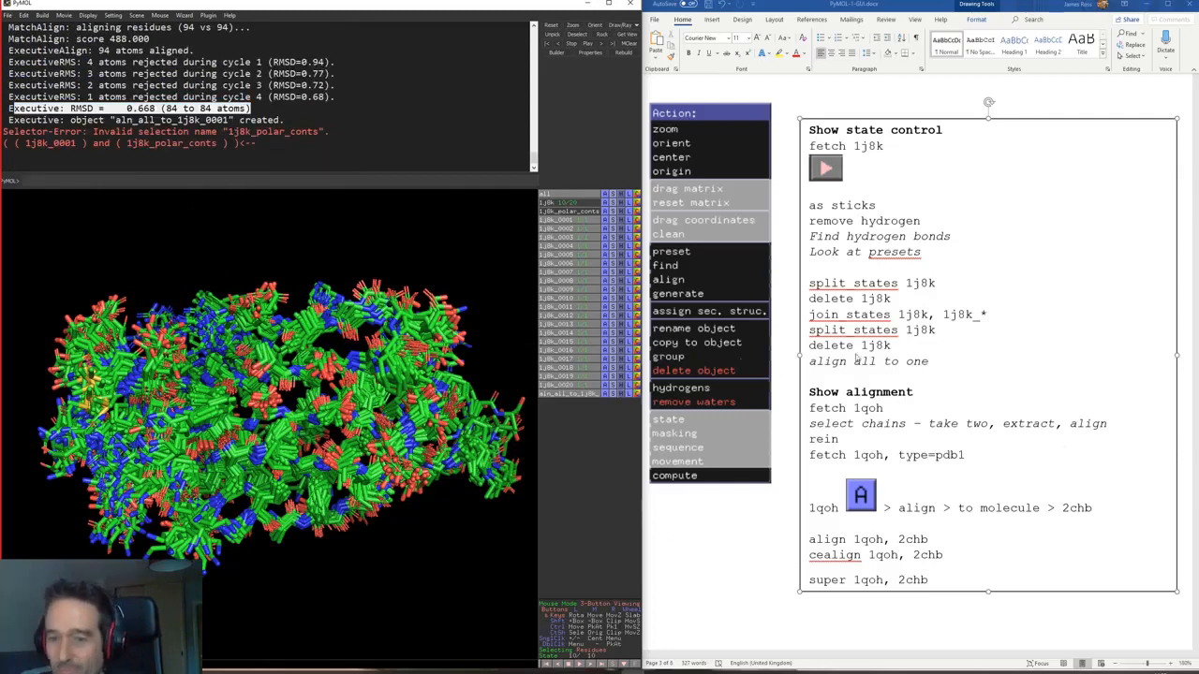
Step: Copy "fetch 1qoh" from the Word notes, reinitialize PyMOL with "rein" and run the copied command to load 1qoh
{"action": "scroll", "coordinate": [903, 379], "scroll_direction": "down", "scroll_amount": 3}
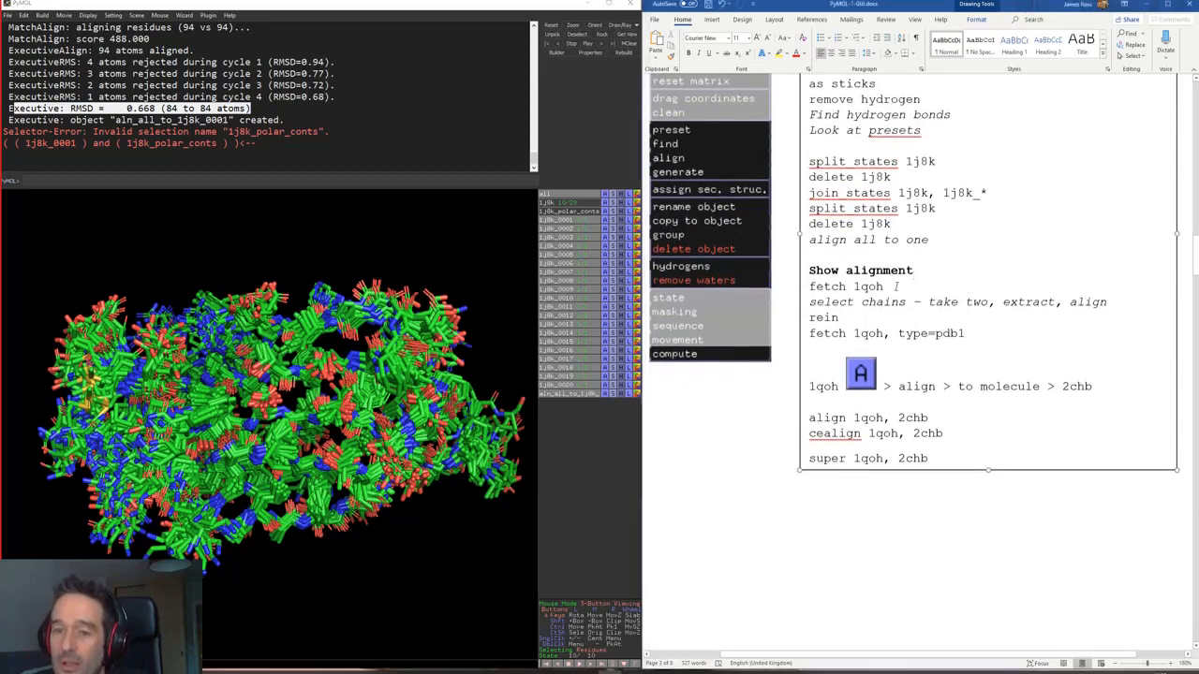
{"action": "left_click_drag", "start_coordinate": [895, 285], "coordinate": [809, 287]}
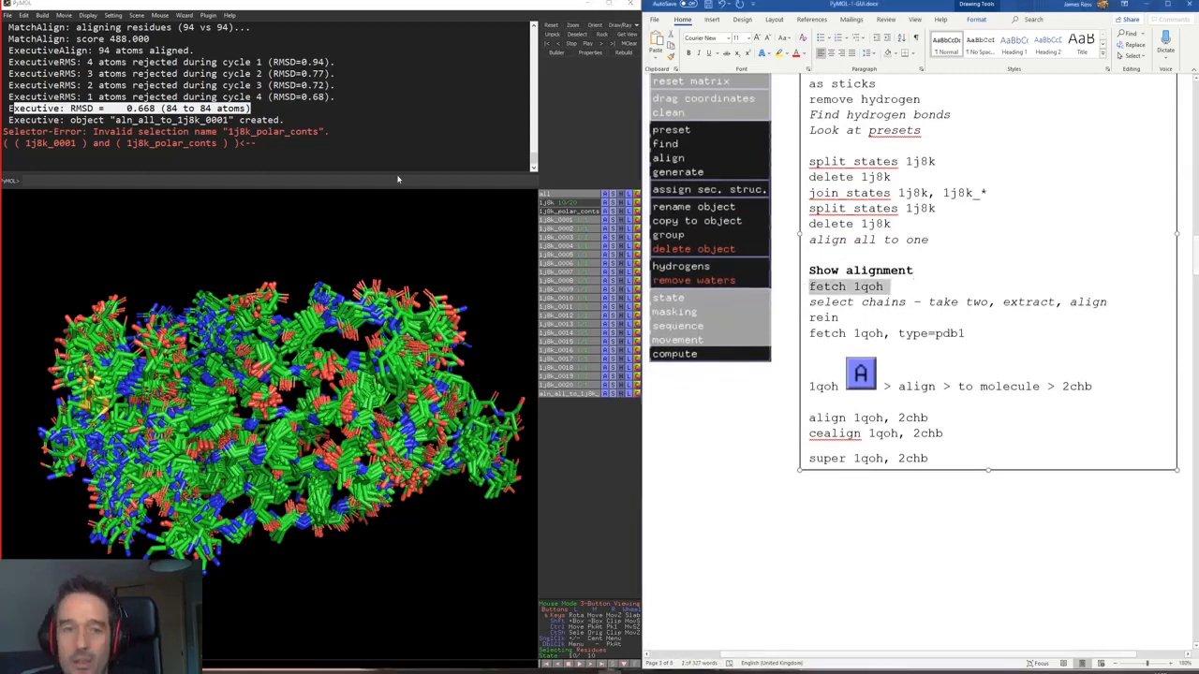
{"action": "left_click", "coordinate": [397, 177]}
{"action": "left_click_drag", "start_coordinate": [889, 287], "coordinate": [809, 287]}
{"action": "key", "text": "ctrl+c"}
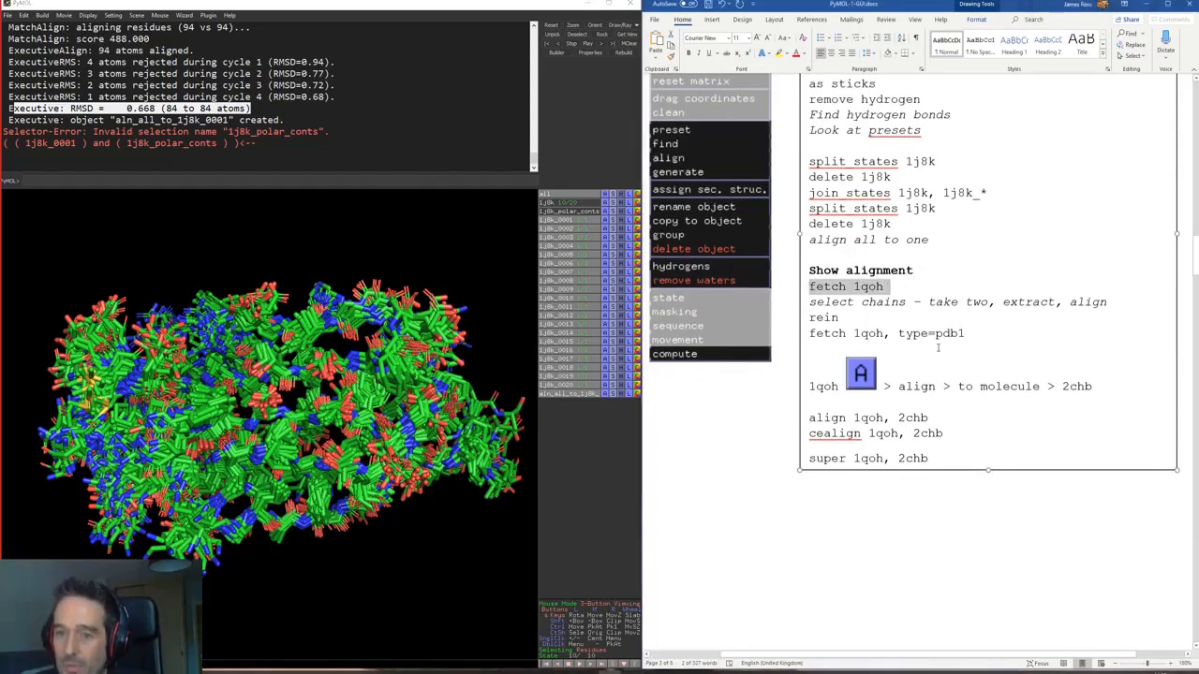
{"action": "left_click", "coordinate": [460, 178]}
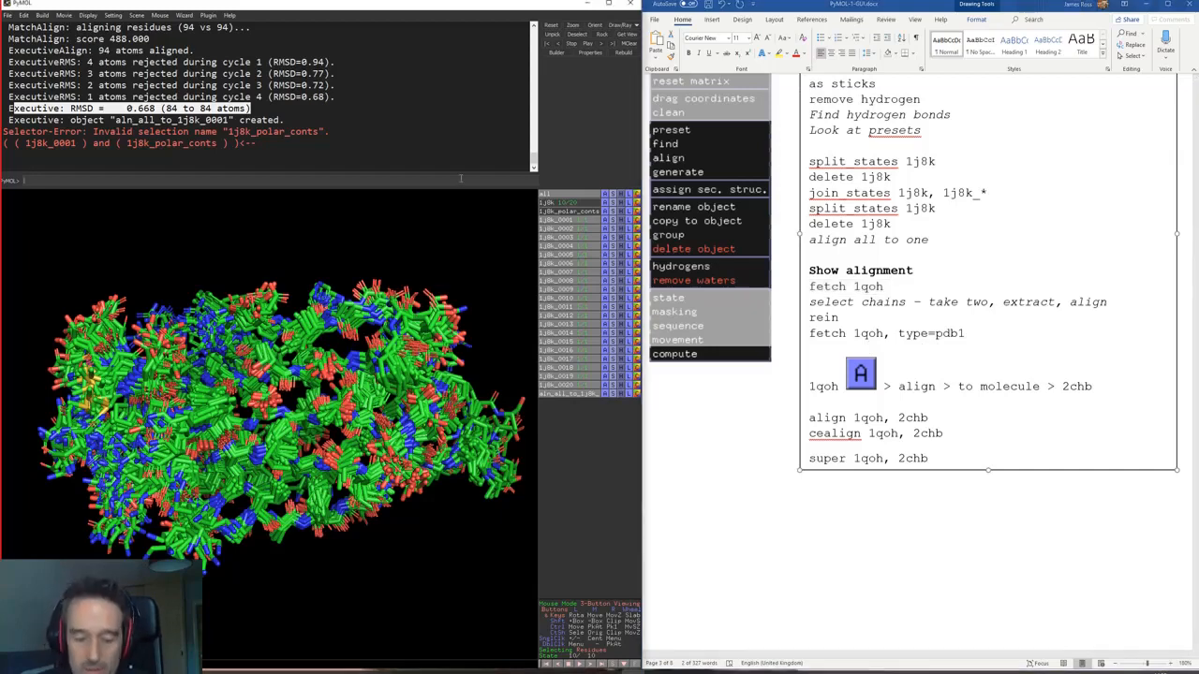
{"action": "type", "text": "rein"}
{"action": "key", "text": "Return"}
{"action": "key", "text": "ctrl+v"}
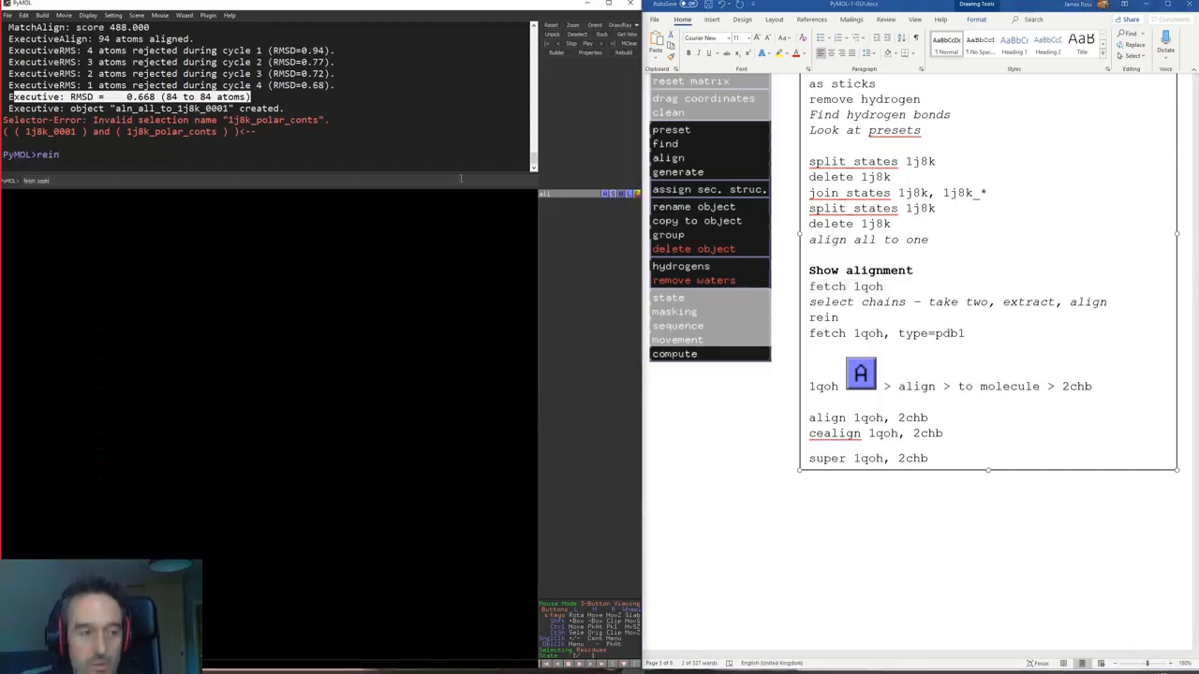
{"action": "key", "text": "Return"}
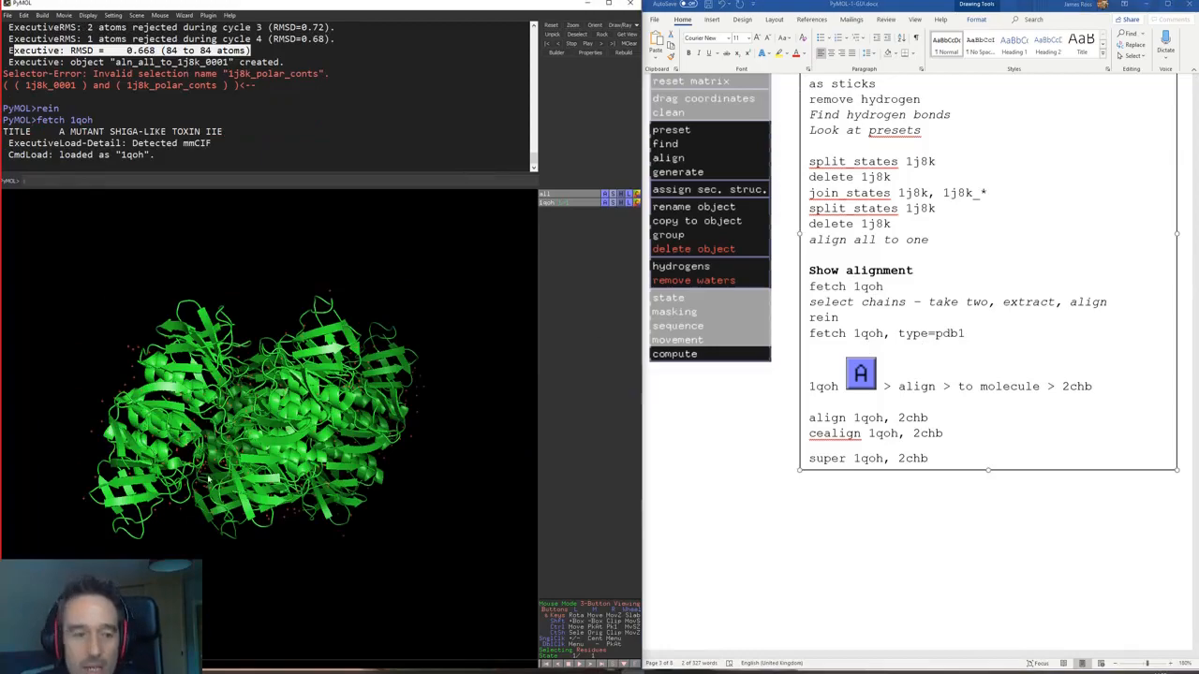
Step: Examine the arrangement of the protein assemblies in 1qoh from several angles and from farther away
{"action": "left_click_drag", "start_coordinate": [179, 473], "coordinate": [311, 394]}
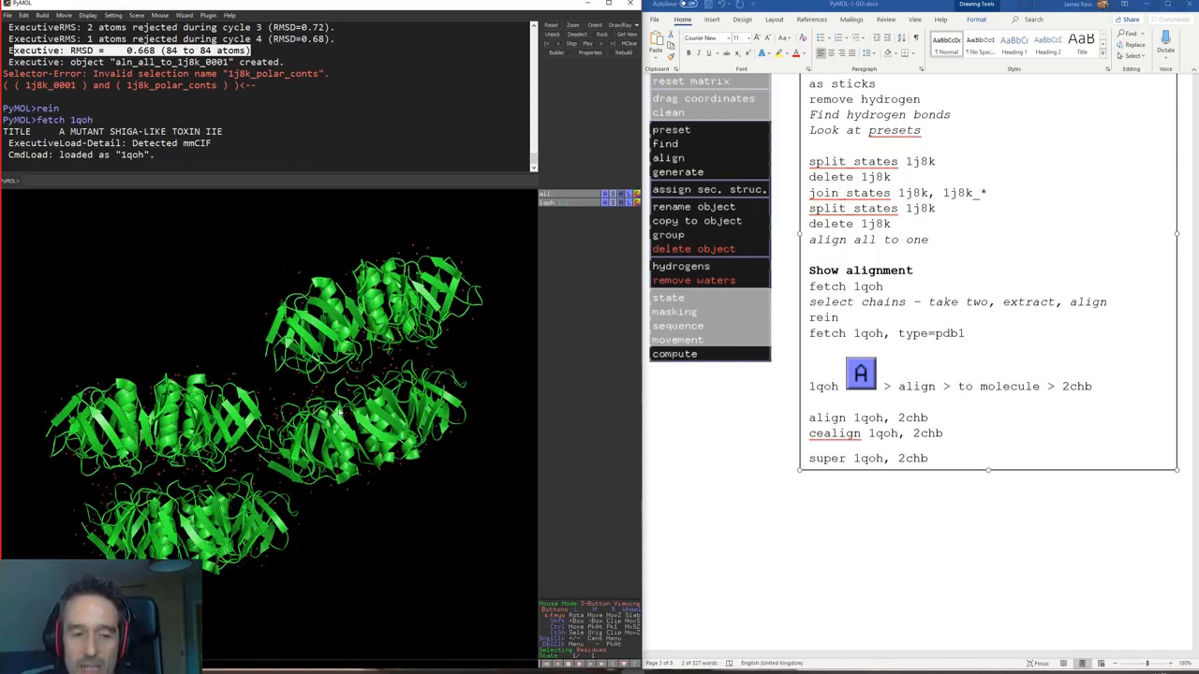
{"action": "left_click_drag", "start_coordinate": [195, 300], "coordinate": [230, 280]}
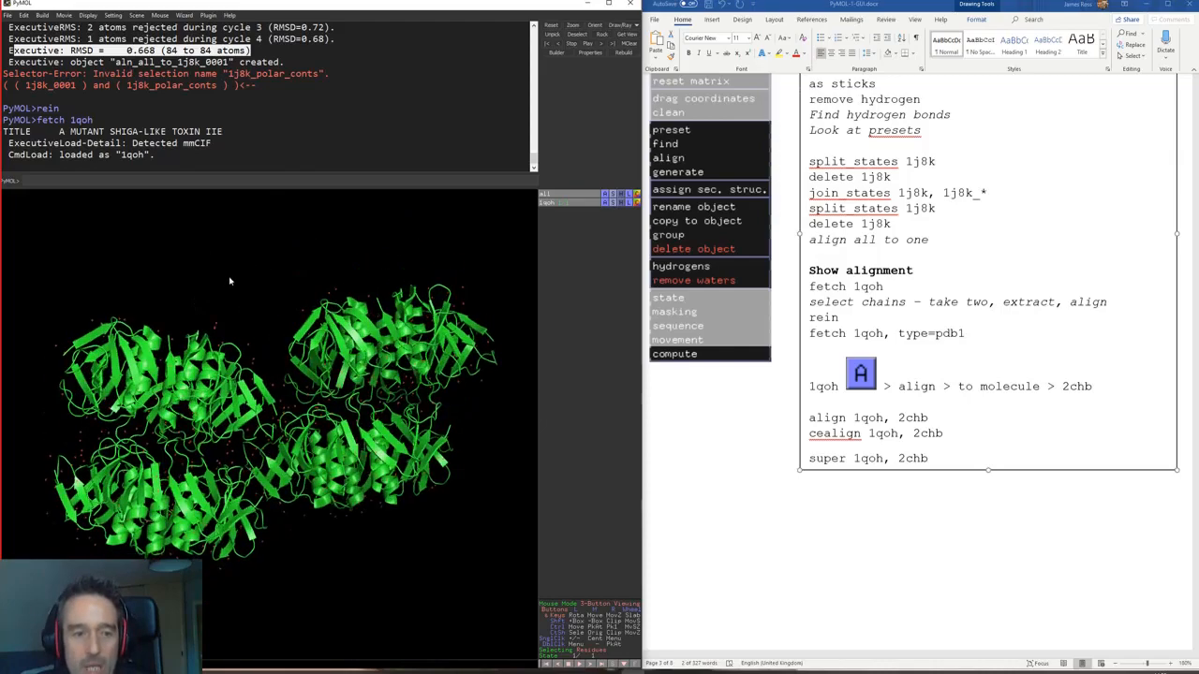
{"action": "left_click_drag", "start_coordinate": [318, 297], "coordinate": [294, 257]}
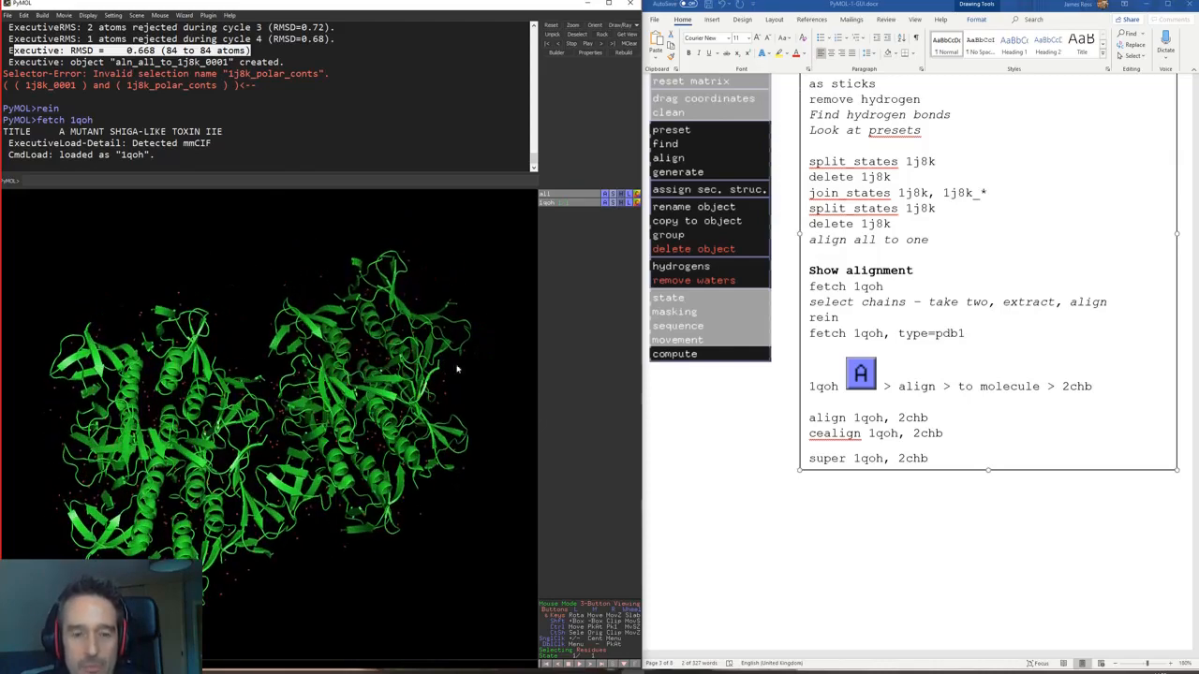
{"action": "left_click_drag", "start_coordinate": [281, 356], "coordinate": [286, 406]}
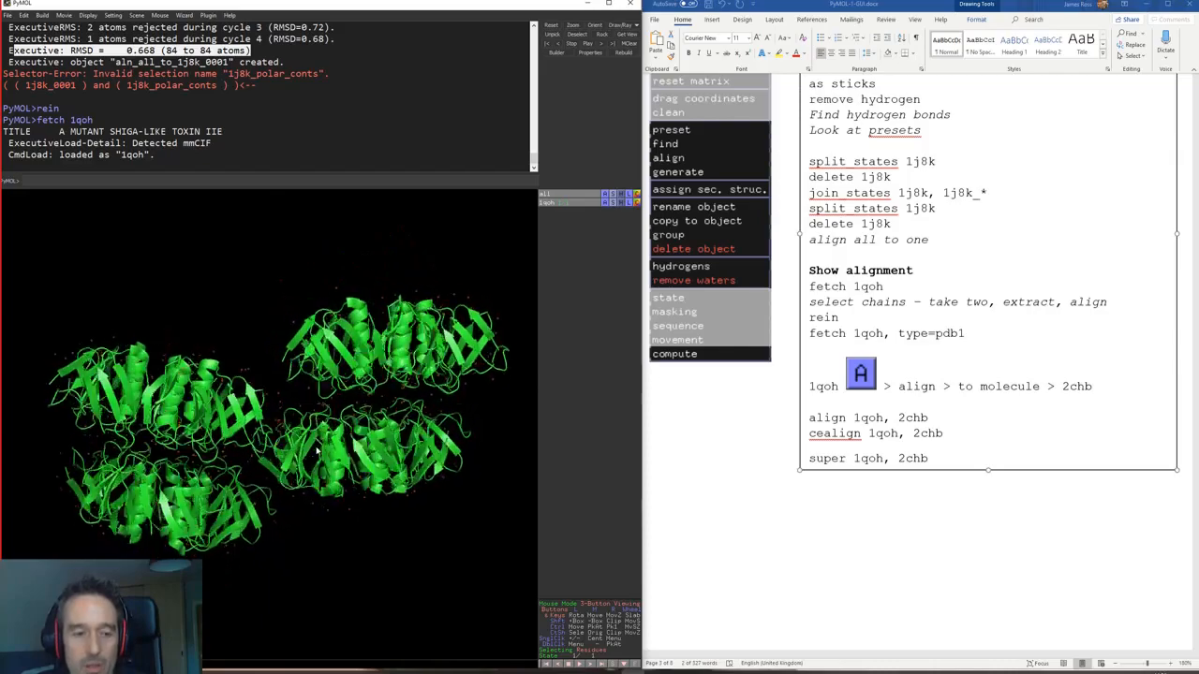
{"action": "left_click_drag", "start_coordinate": [261, 356], "coordinate": [300, 445]}
{"action": "left_click_drag", "start_coordinate": [416, 374], "coordinate": [501, 316]}
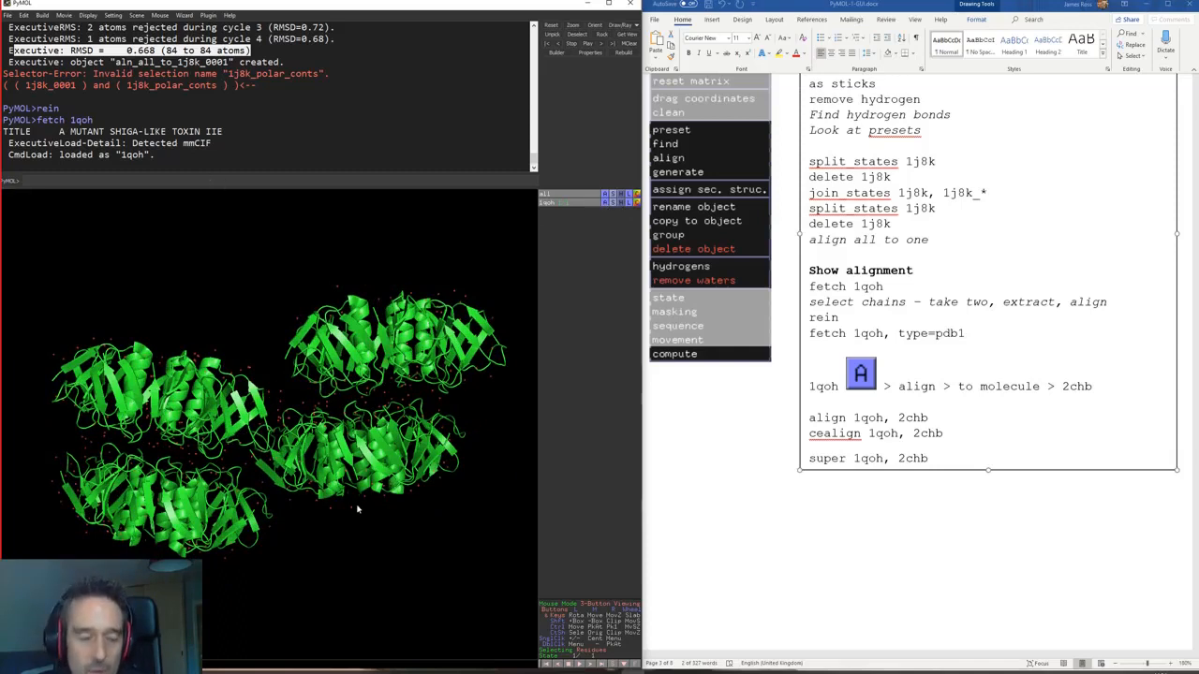
{"action": "right_click_drag", "start_coordinate": [356, 509], "coordinate": [368, 429]}
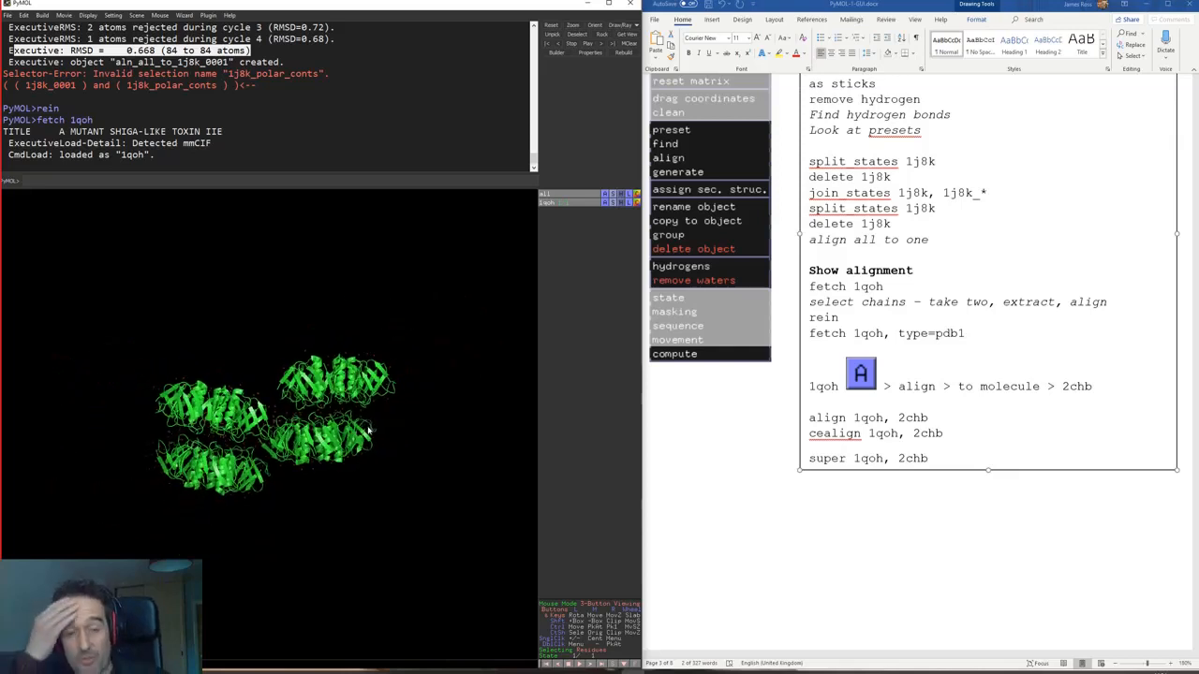
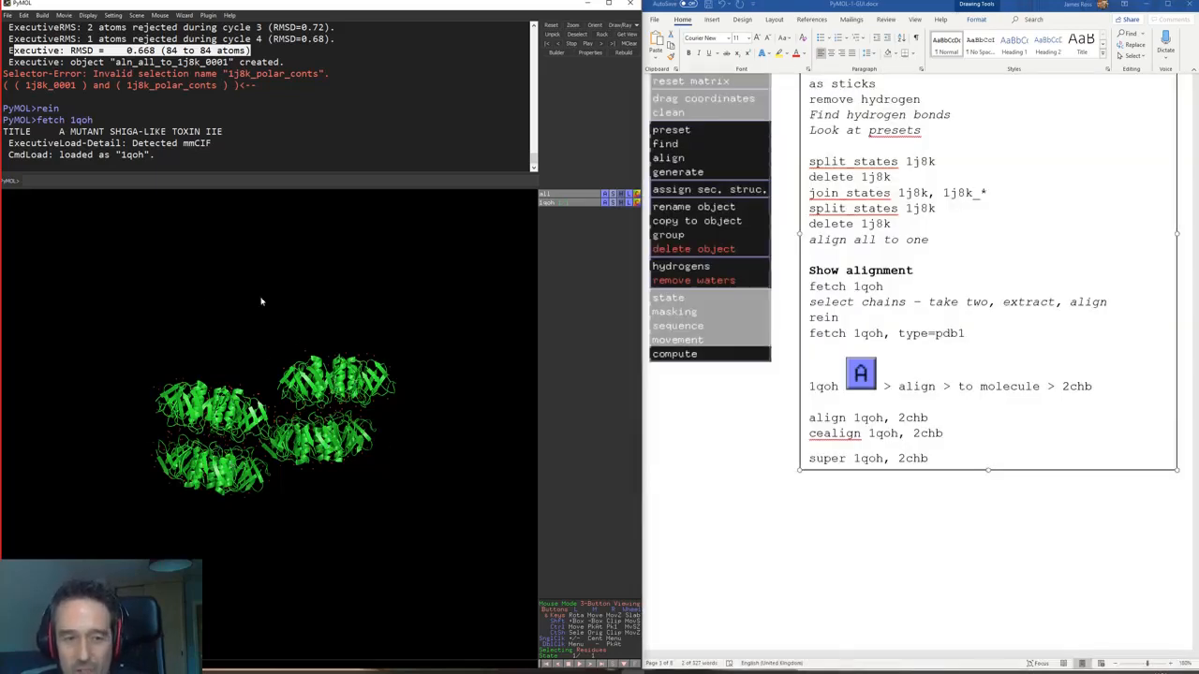
{"action": "left_click_drag", "start_coordinate": [261, 300], "coordinate": [287, 365]}
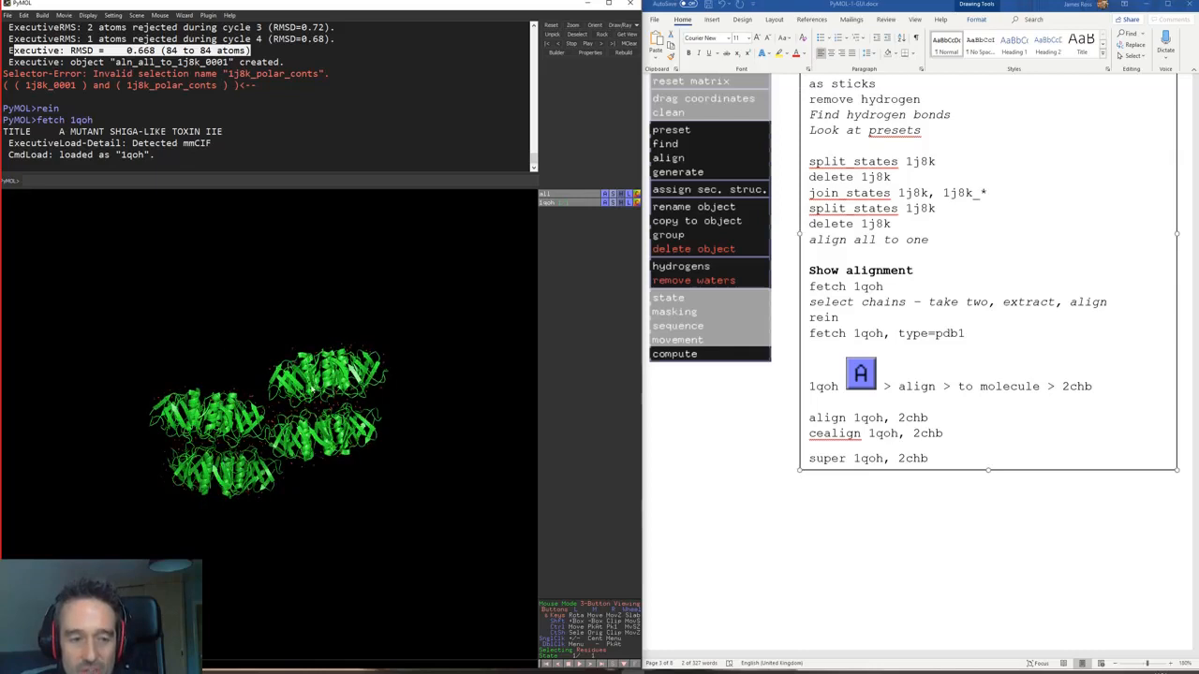
{"action": "left_click_drag", "start_coordinate": [343, 480], "coordinate": [313, 461]}
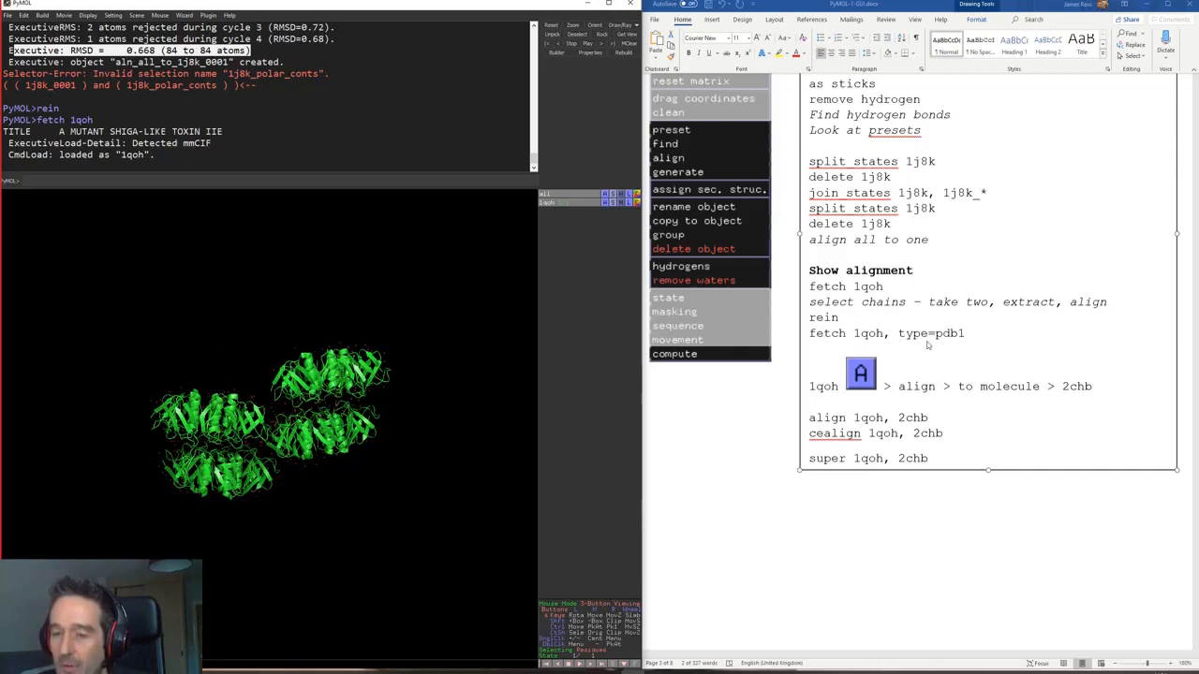
Step: Switch to the RCSB PDB page of 5LZH in the browser, look up its Biological Assembly 1 download option, and return to PyMOL
{"action": "left_click", "coordinate": [965, 340]}
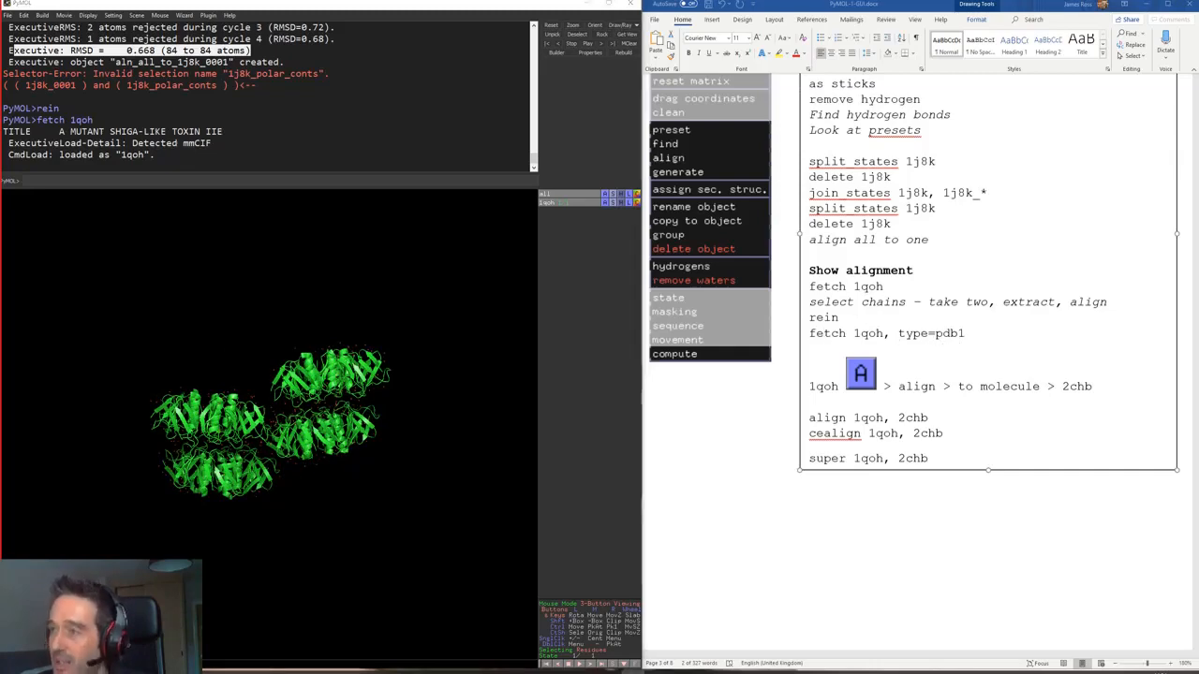
{"action": "left_click_drag", "start_coordinate": [1197, 33], "coordinate": [462, 29]}
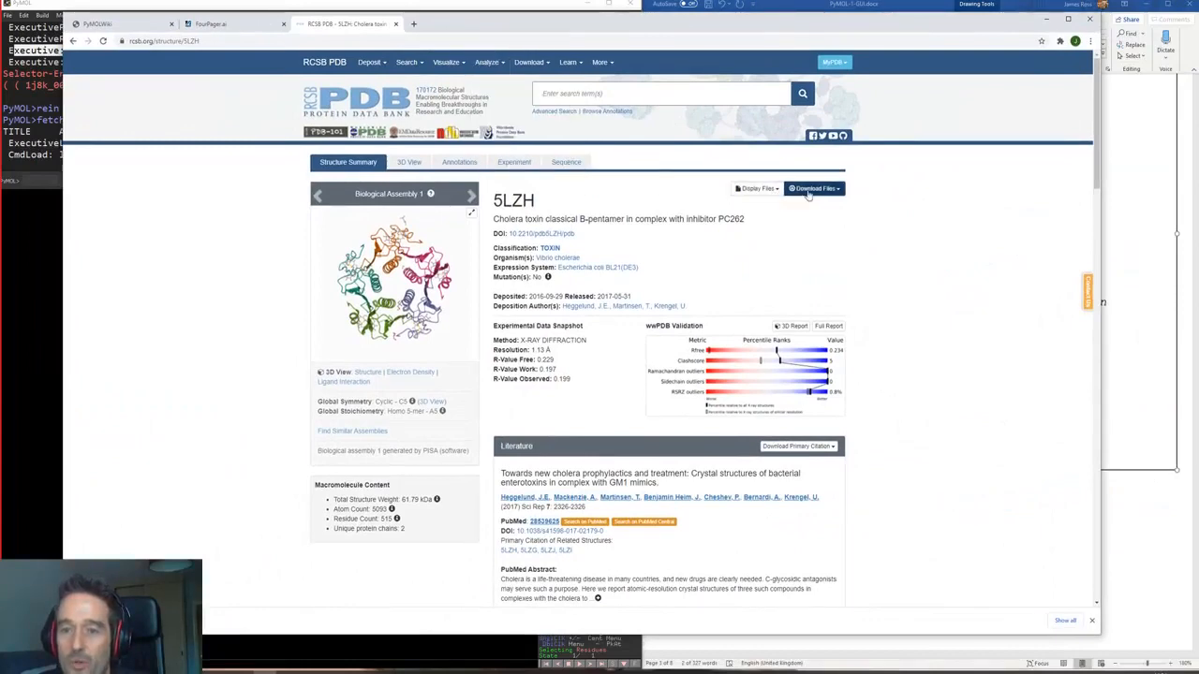
{"action": "left_click", "coordinate": [840, 191]}
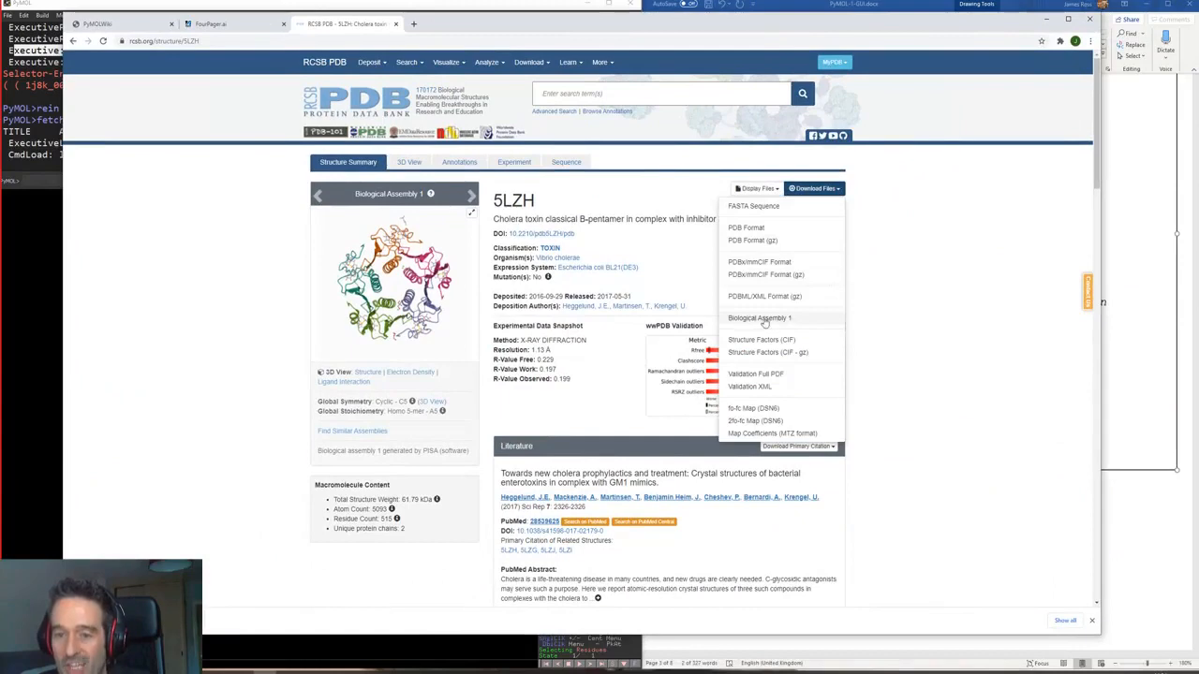
{"action": "left_click", "coordinate": [1048, 18]}
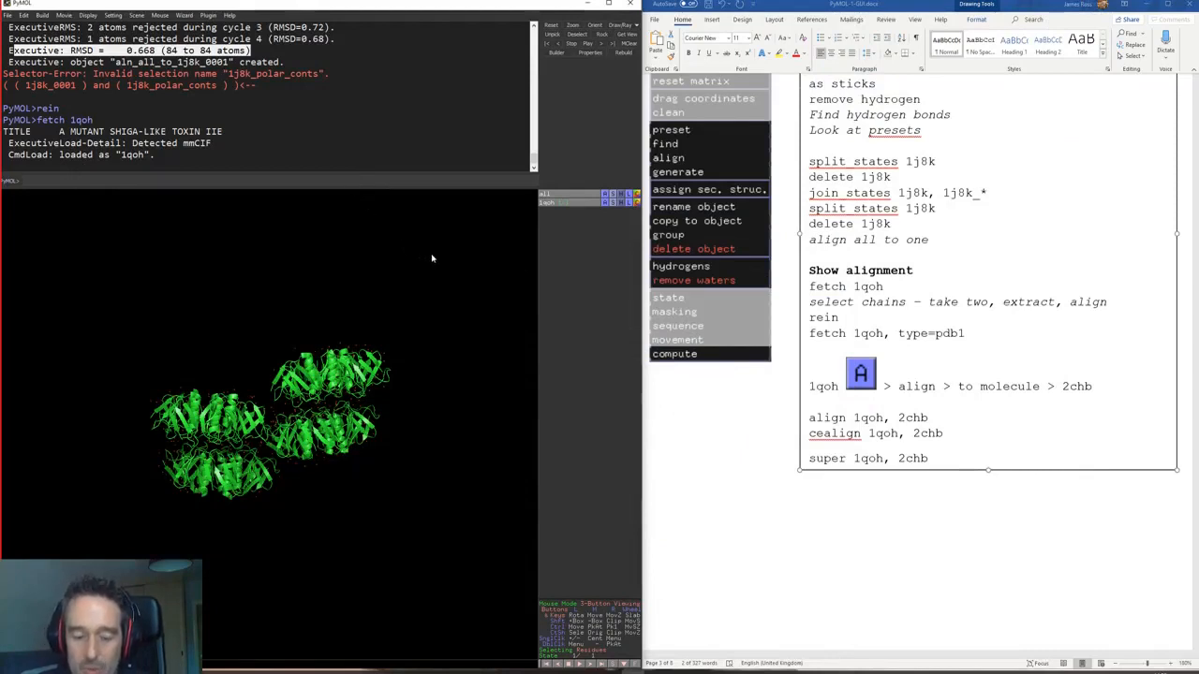
Step: Reinitialize PyMOL again and load the biological assembly by running "fetch 1qoh, type=pdb1" from the Word notes
{"action": "key", "text": "Return"}
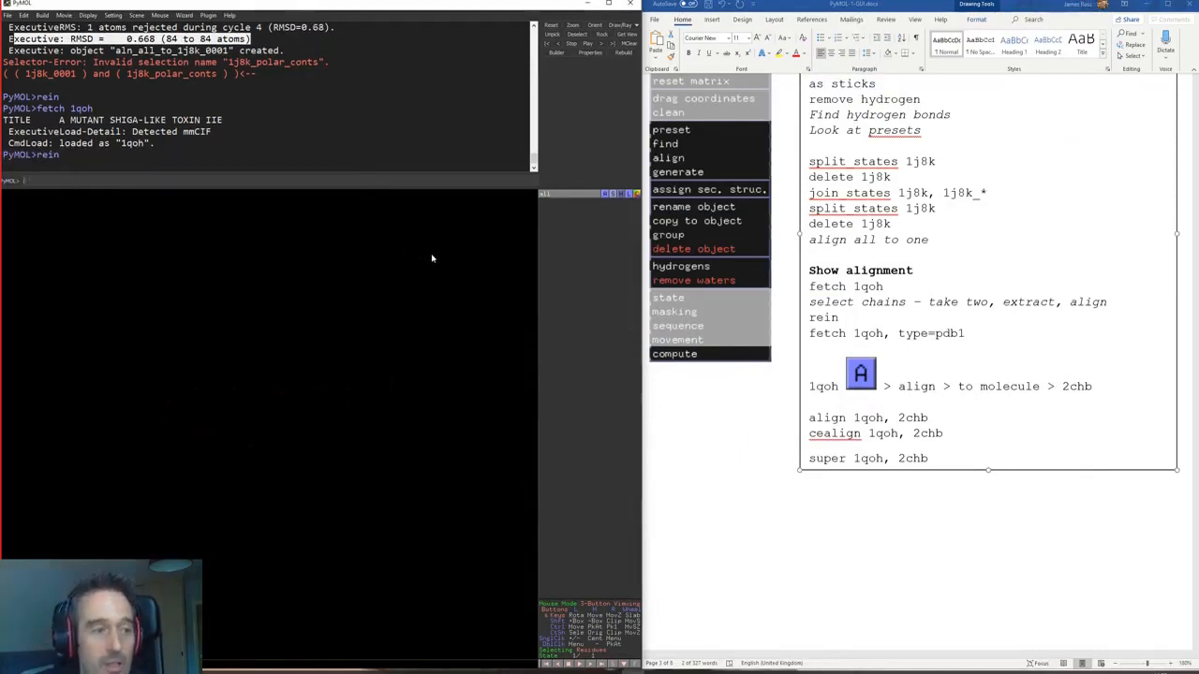
{"action": "left_click", "coordinate": [817, 336]}
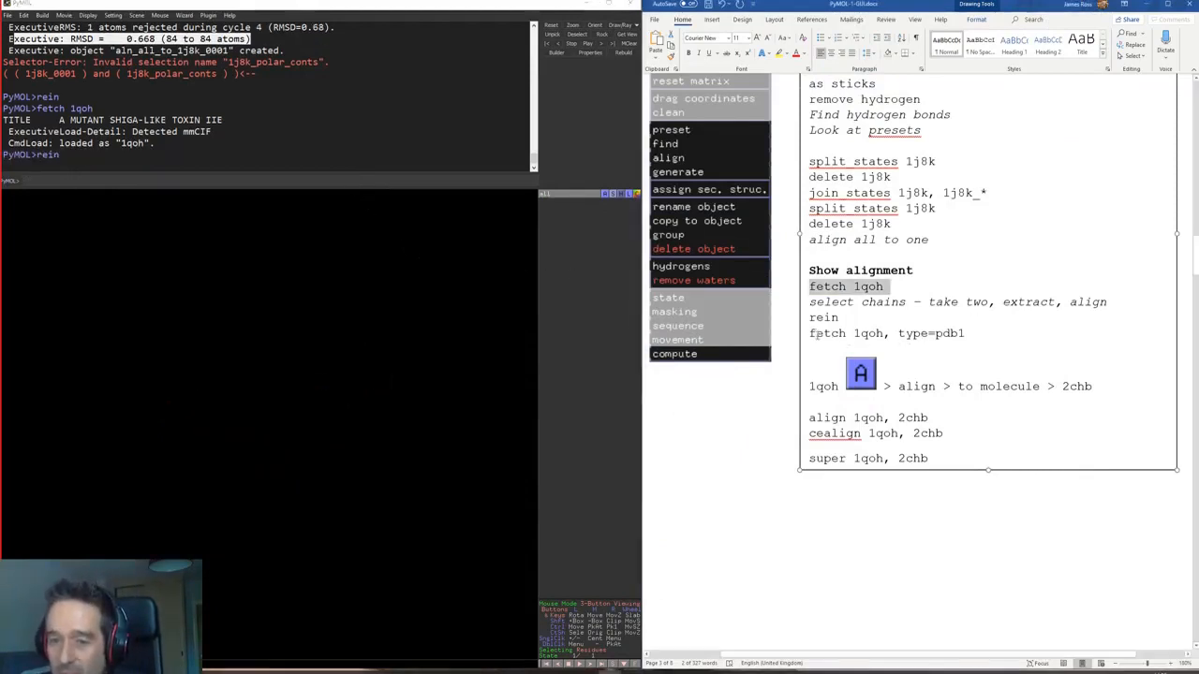
{"action": "left_click_drag", "start_coordinate": [810, 335], "coordinate": [972, 335]}
{"action": "key", "text": "ctrl+c"}
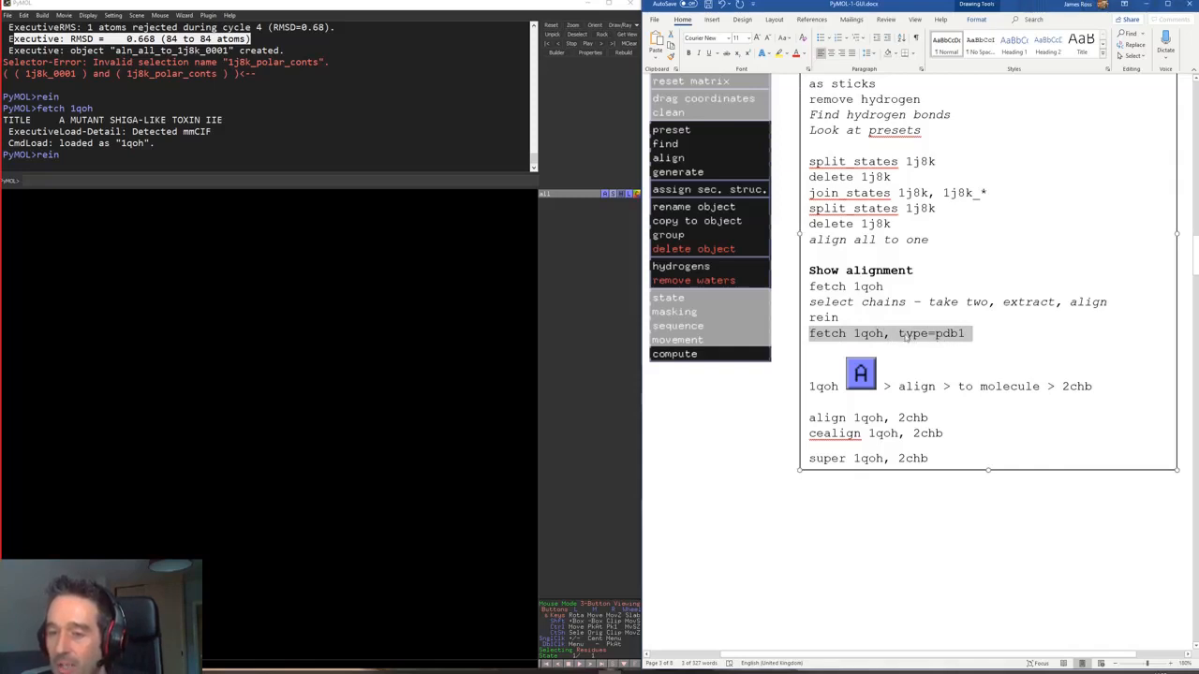
{"action": "left_click", "coordinate": [491, 178]}
{"action": "key", "text": "ctrl+v"}
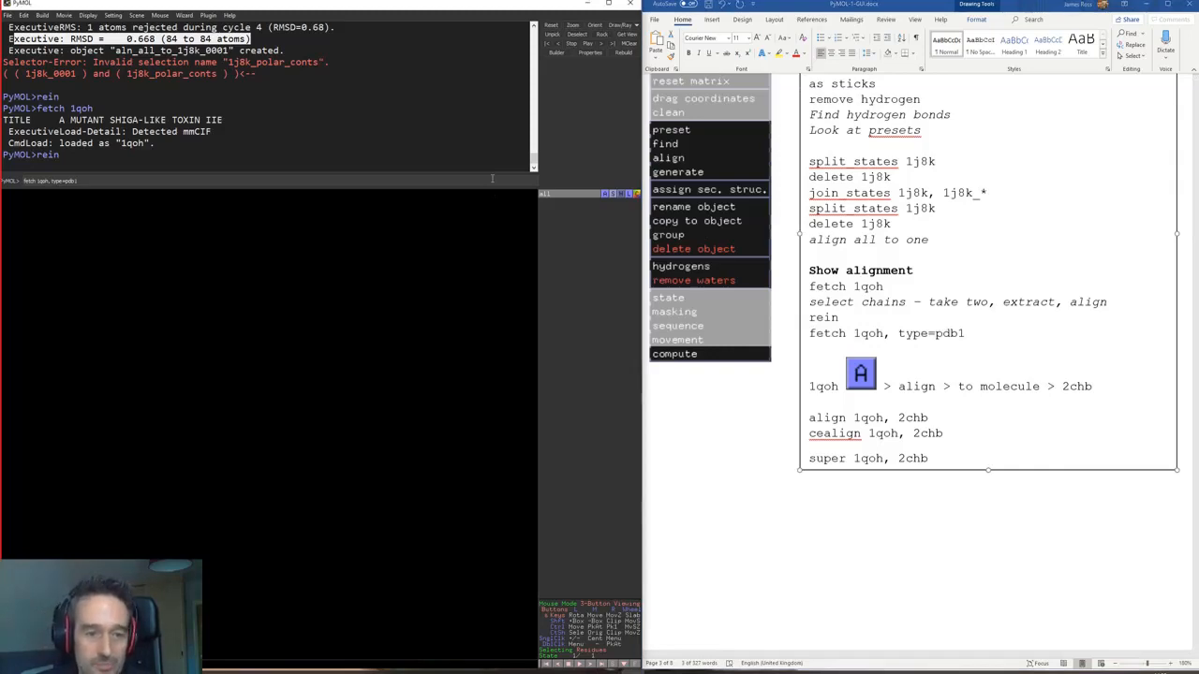
{"action": "key", "text": "Return"}
Step: View the 1qoh biological assembly from several angles and review its fetch command in the Word notes
{"action": "left_click_drag", "start_coordinate": [407, 364], "coordinate": [281, 497]}
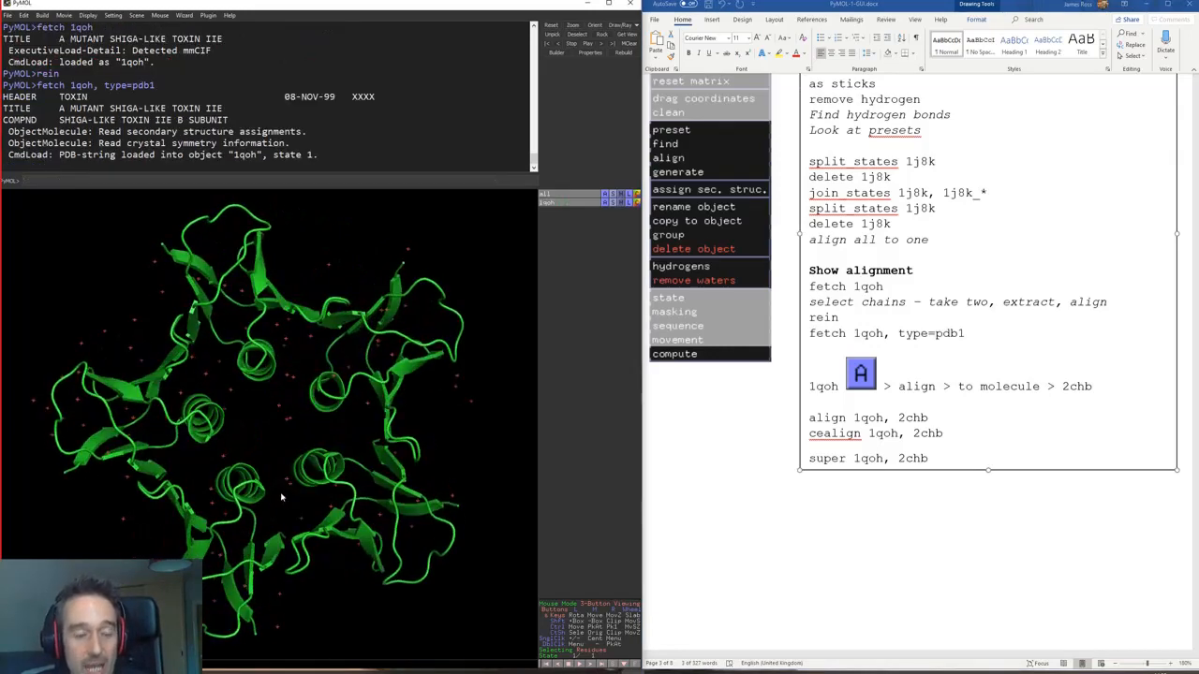
{"action": "left_click_drag", "start_coordinate": [293, 444], "coordinate": [268, 430]}
{"action": "left_click_drag", "start_coordinate": [420, 473], "coordinate": [321, 454]}
{"action": "triple_click", "coordinate": [940, 335]}
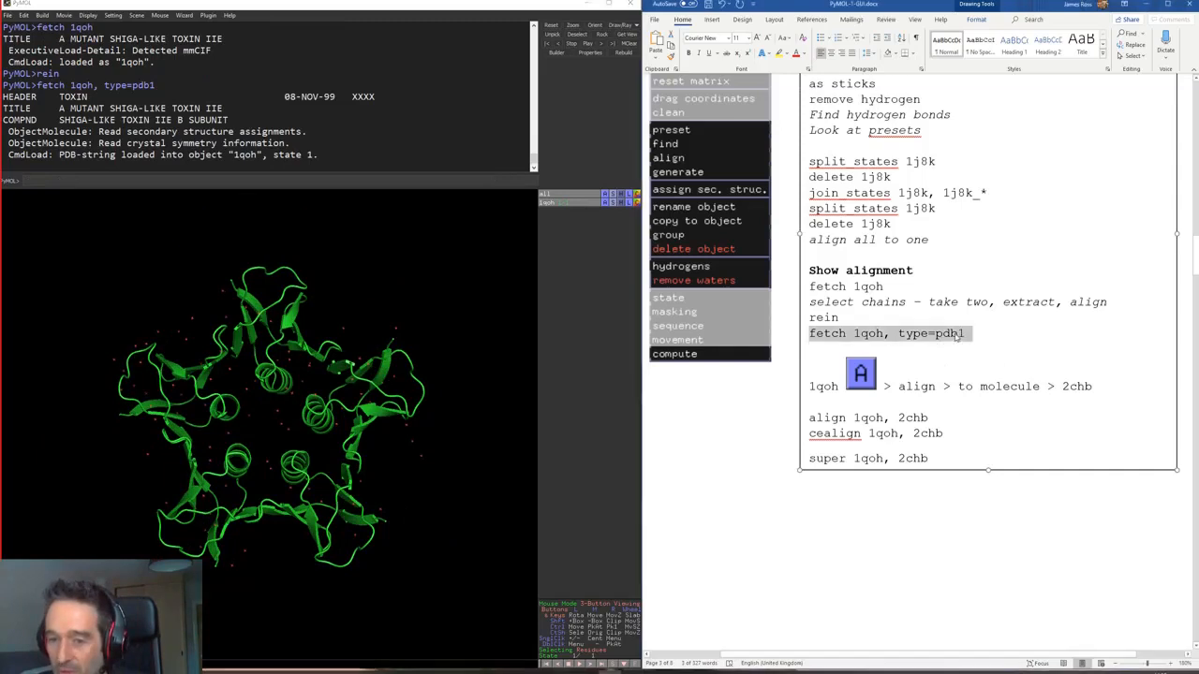
{"action": "left_click", "coordinate": [1020, 361]}
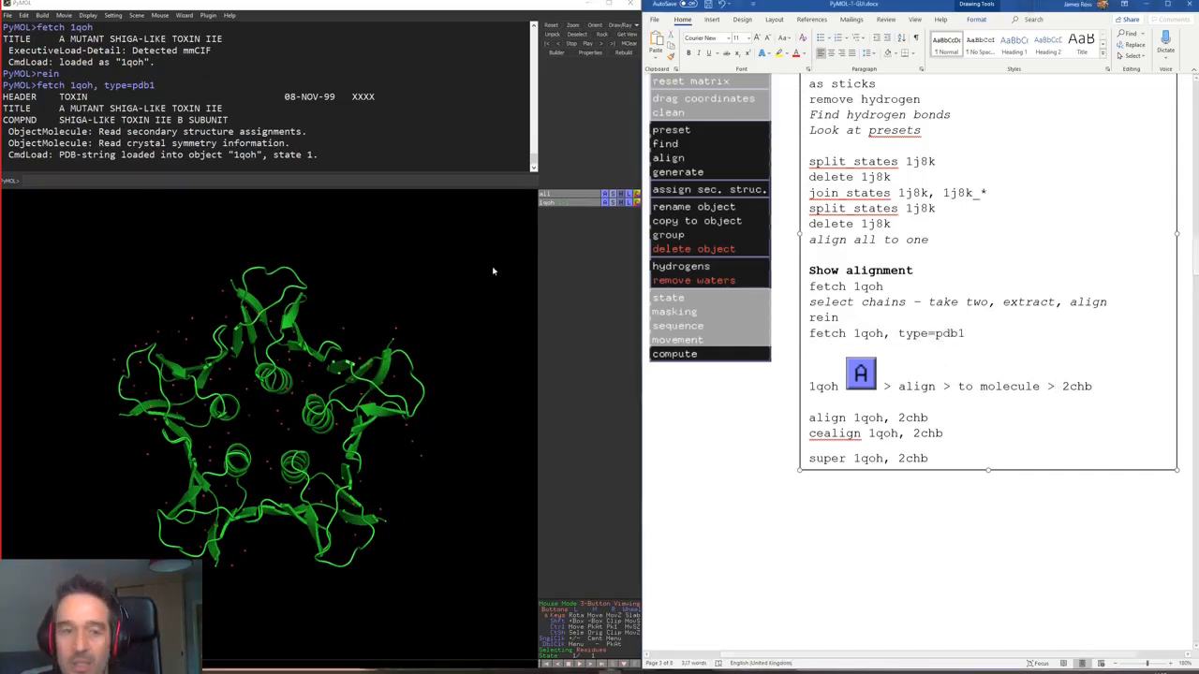
Step: Fetch 2chb and align 1qoh to the 2chb molecule by alpha carbons (*/CA)
{"action": "left_click", "coordinate": [443, 182]}
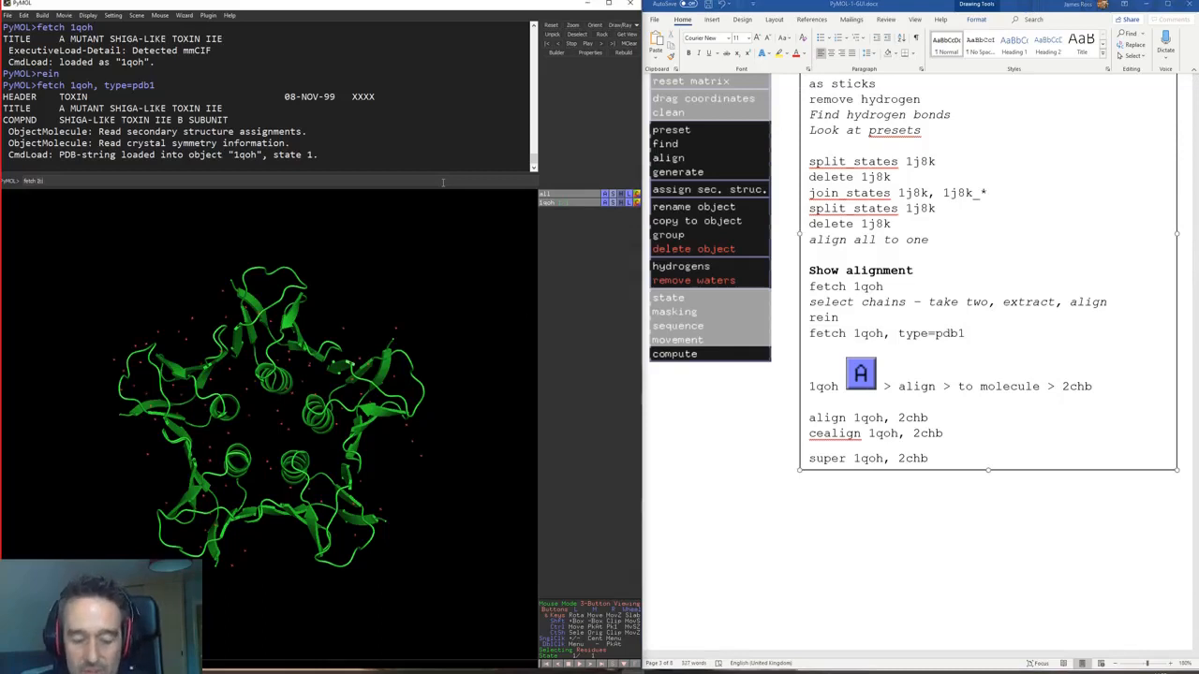
{"action": "key", "text": "Return"}
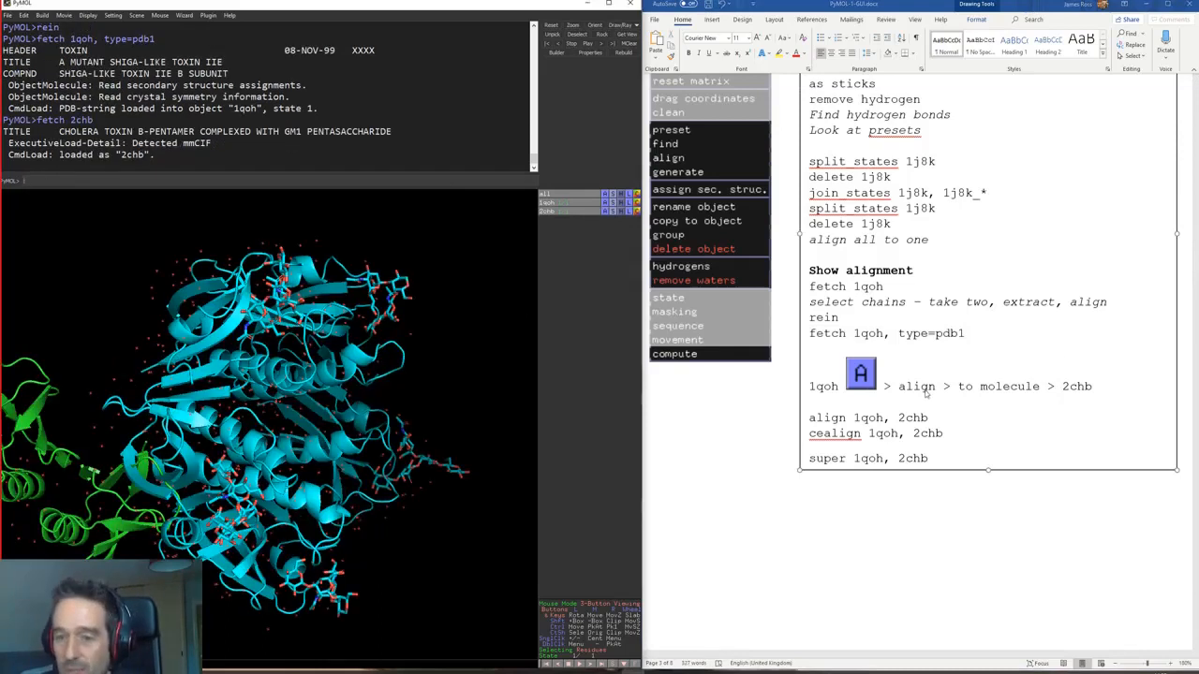
{"action": "left_click", "coordinate": [604, 204]}
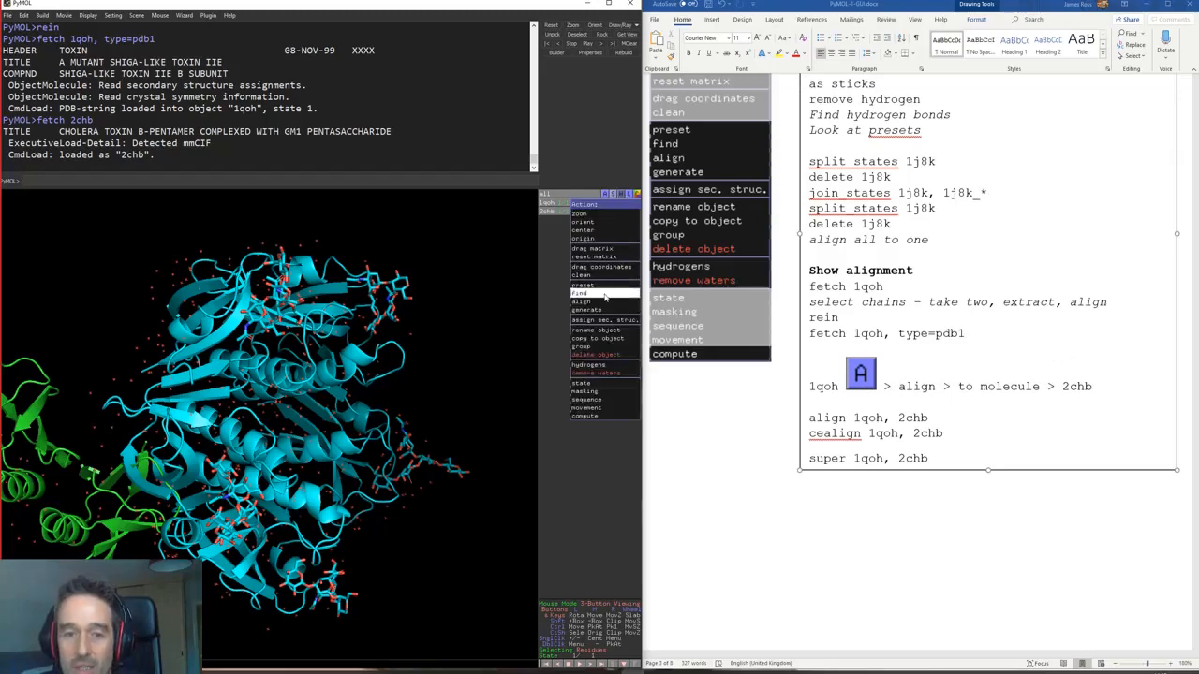
{"action": "mouse_move", "coordinate": [606, 302]}
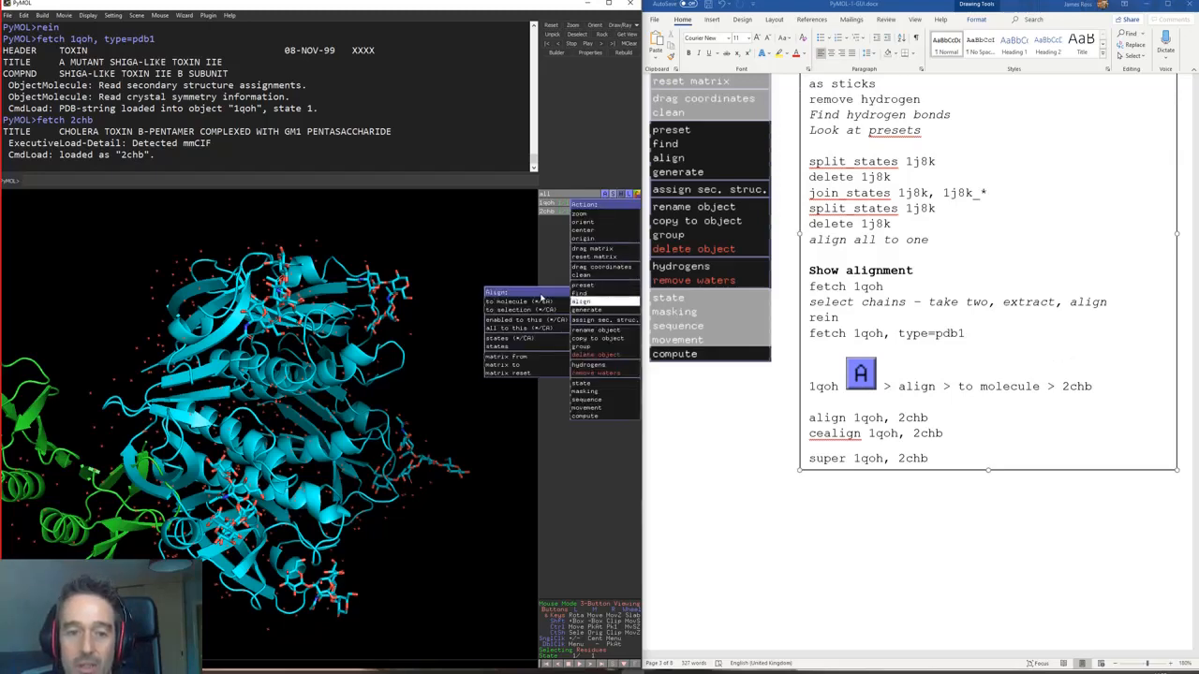
{"action": "mouse_move", "coordinate": [520, 301]}
{"action": "left_click", "coordinate": [478, 303]}
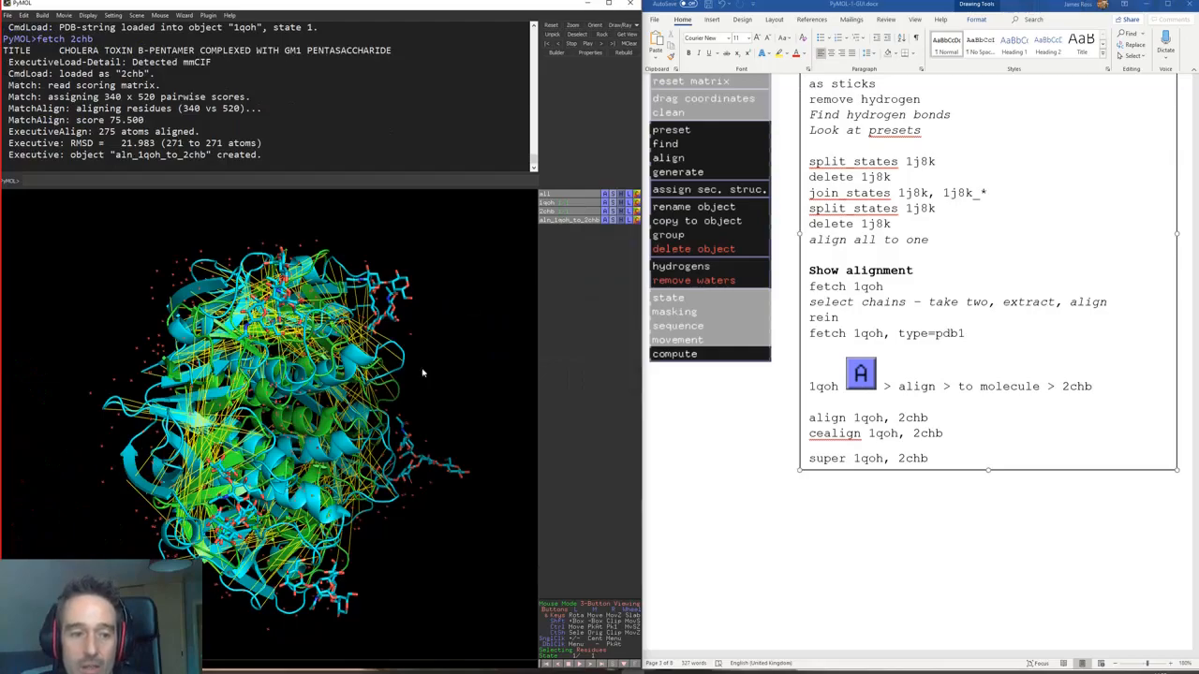
Step: Hide the aln_1qoh_to_2chb alignment object and inspect how 1qoh and 2chb overlap from several angles
{"action": "left_click_drag", "start_coordinate": [423, 372], "coordinate": [271, 389]}
{"action": "left_click", "coordinate": [576, 223]}
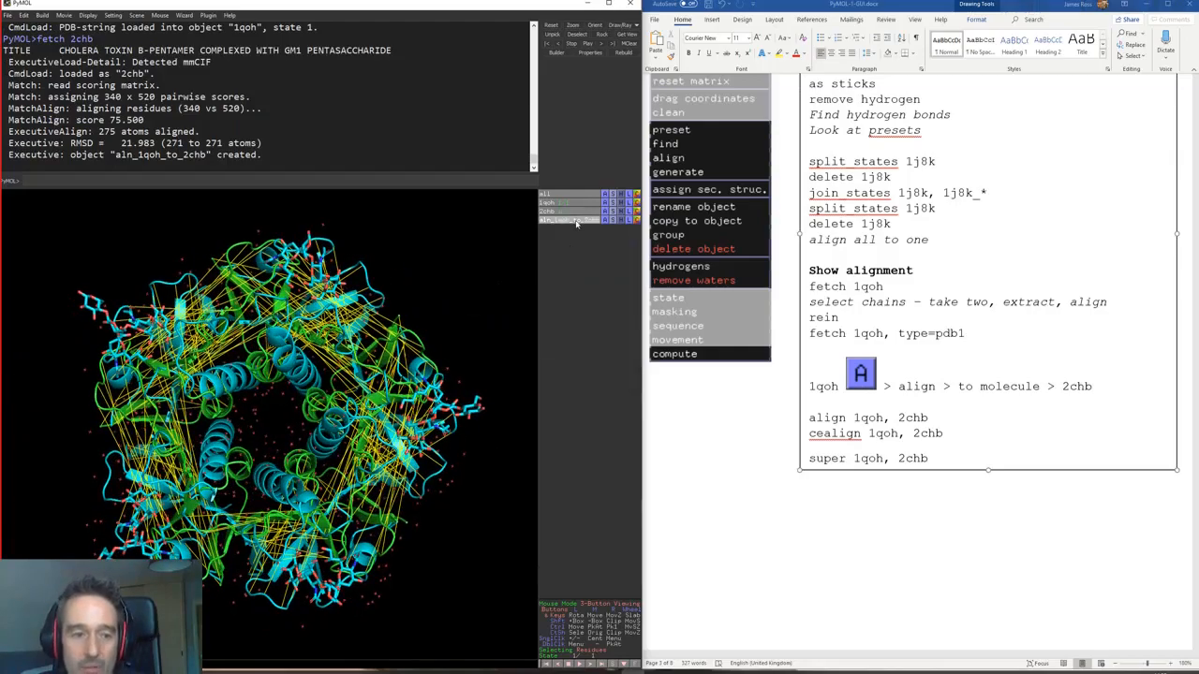
{"action": "left_click_drag", "start_coordinate": [258, 429], "coordinate": [273, 331]}
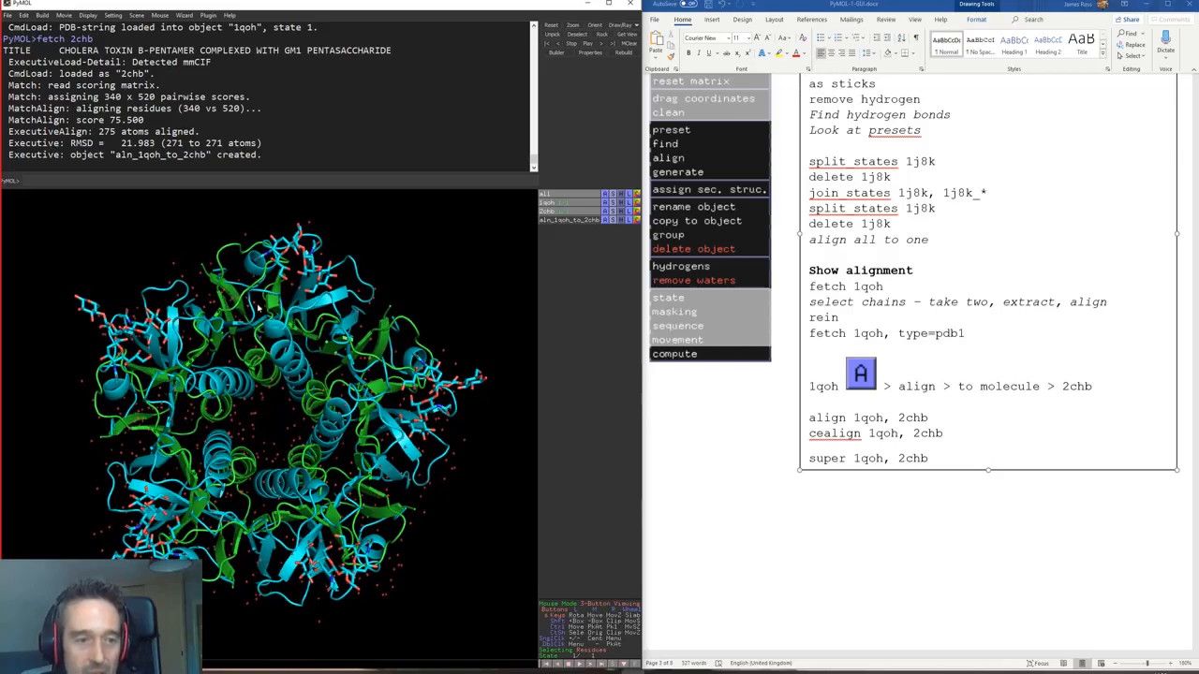
{"action": "left_click_drag", "start_coordinate": [231, 303], "coordinate": [248, 328]}
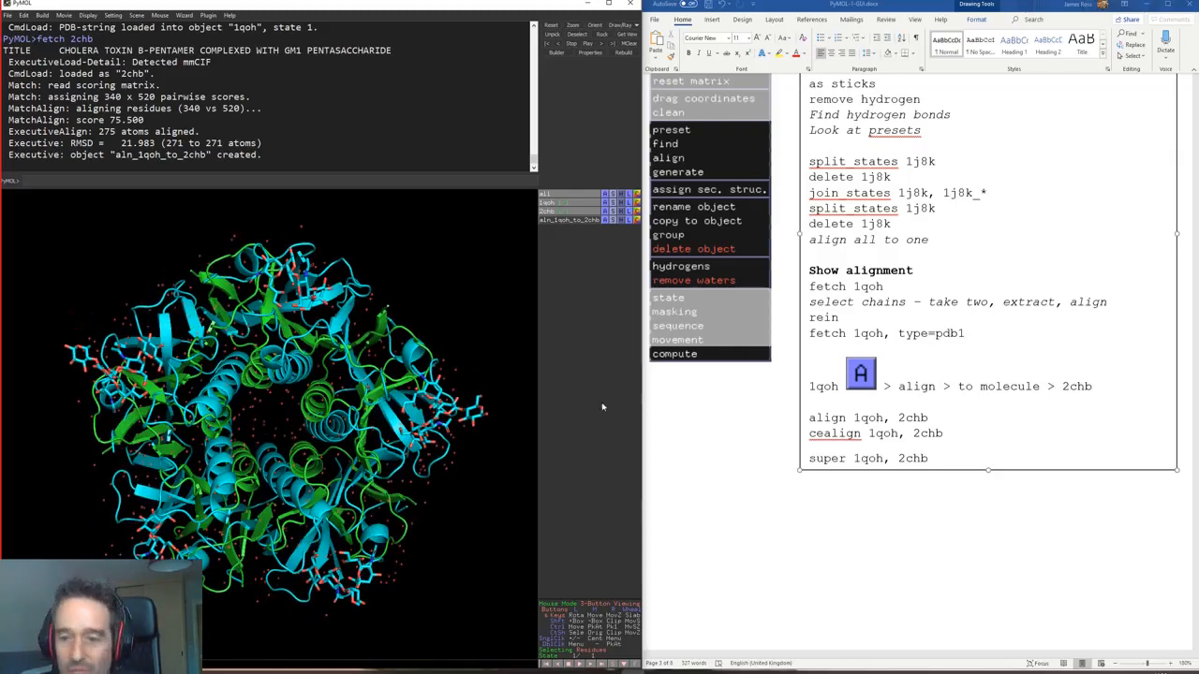
{"action": "left_click", "coordinate": [604, 201]}
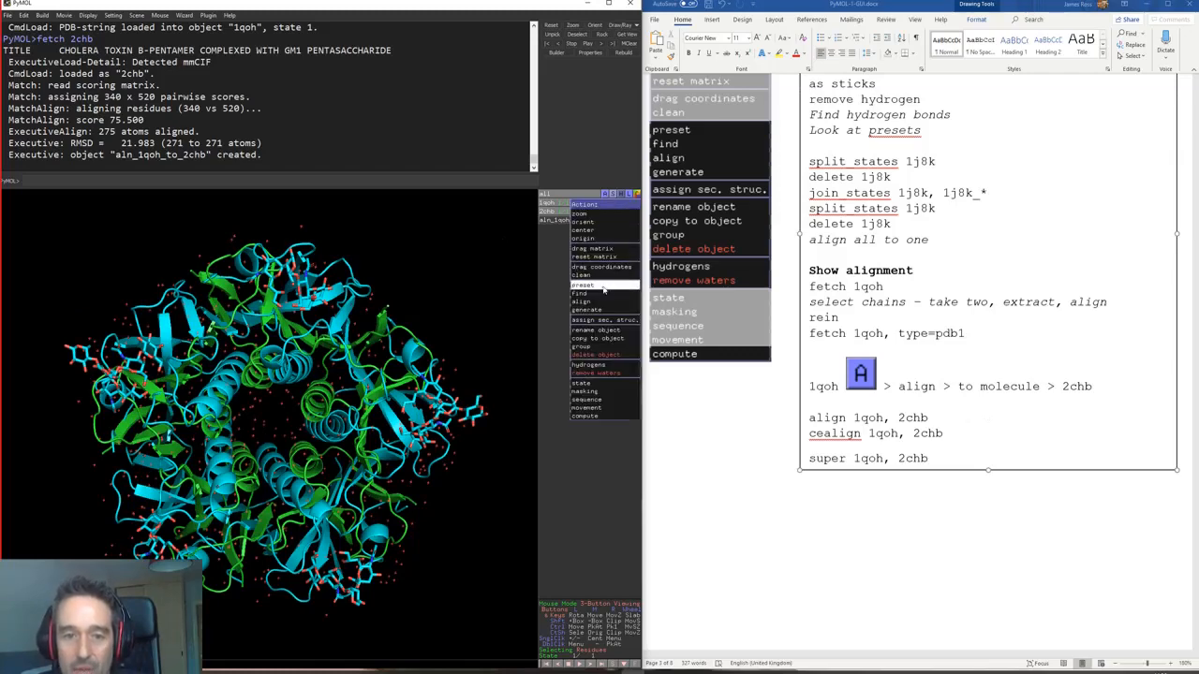
{"action": "mouse_move", "coordinate": [604, 298]}
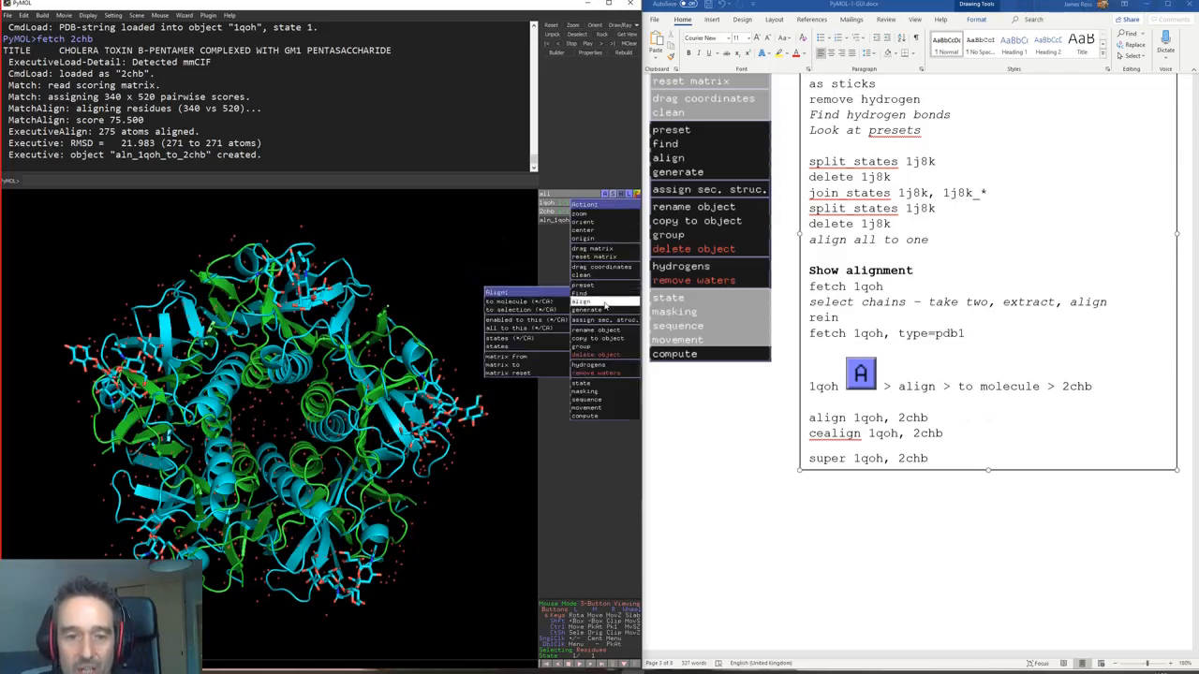
{"action": "mouse_move", "coordinate": [535, 310]}
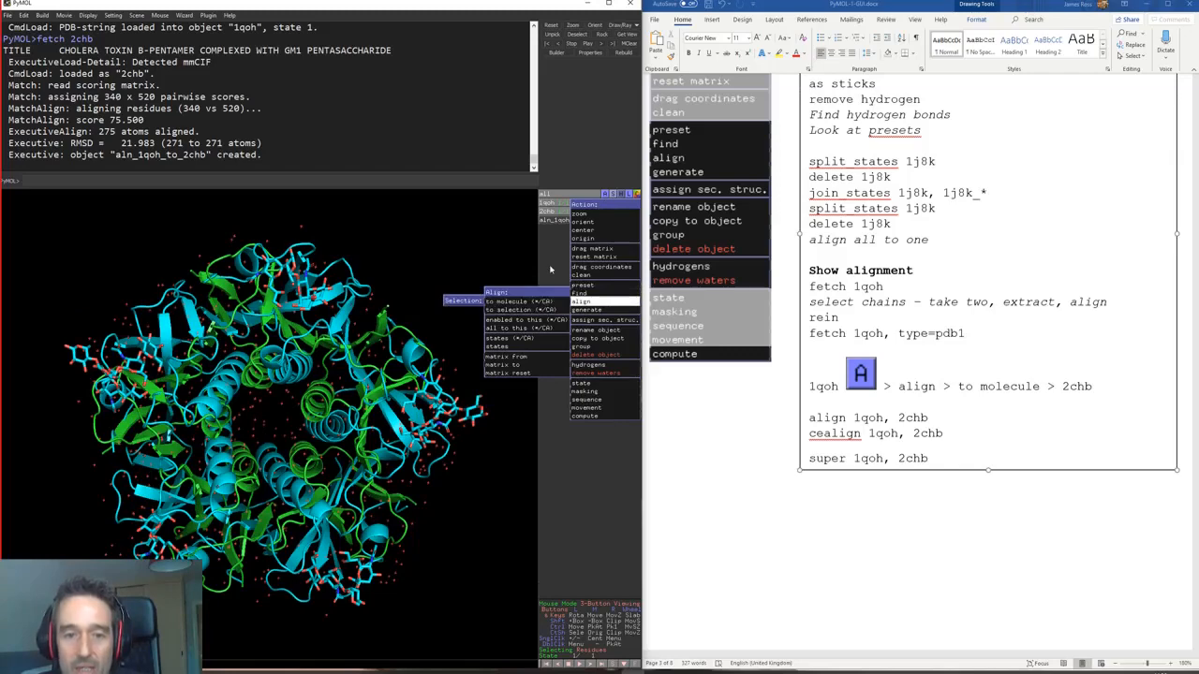
{"action": "left_click", "coordinate": [549, 270]}
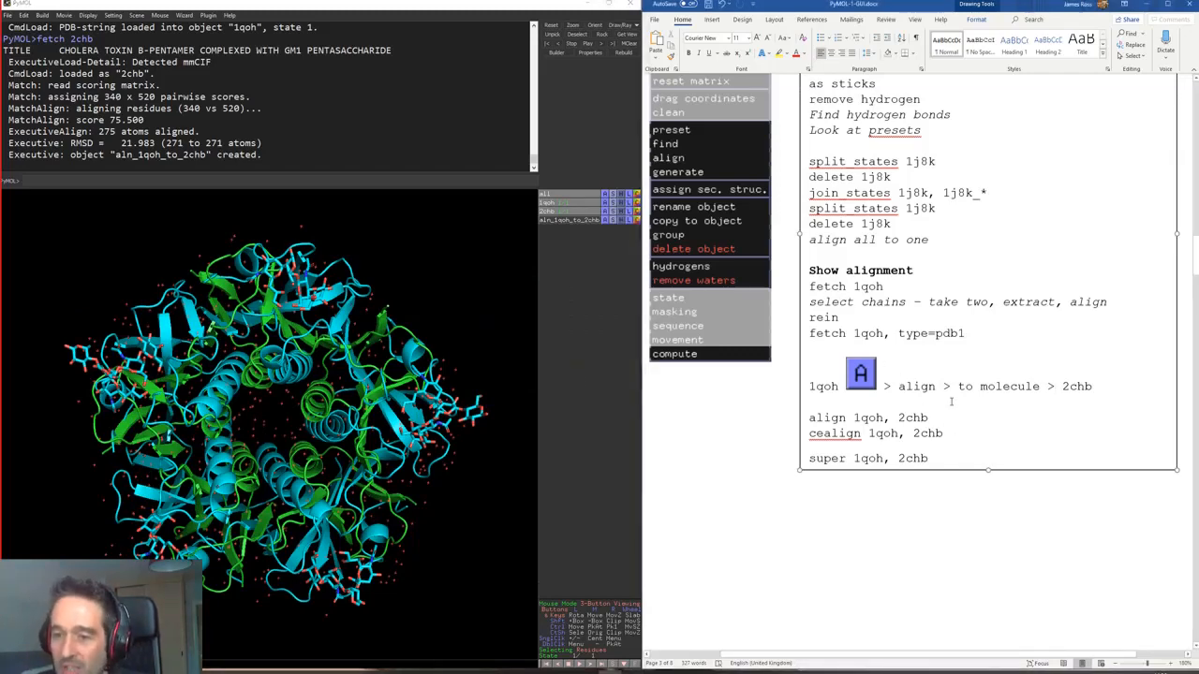
Step: Run "align 1qoh, 2chb" from the Word notes and inspect how the two structures overlap
{"action": "scroll", "coordinate": [950, 401], "scroll_direction": "down", "scroll_amount": 3}
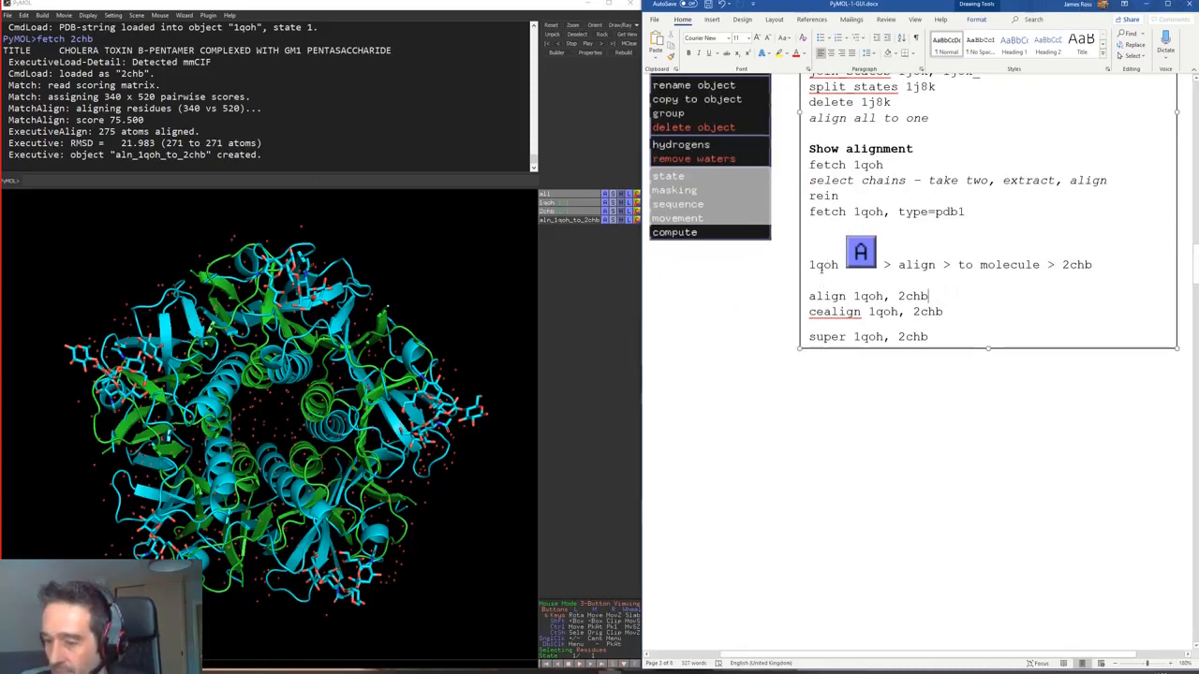
{"action": "left_click_drag", "start_coordinate": [809, 295], "coordinate": [940, 298]}
{"action": "key", "text": "ctrl+c"}
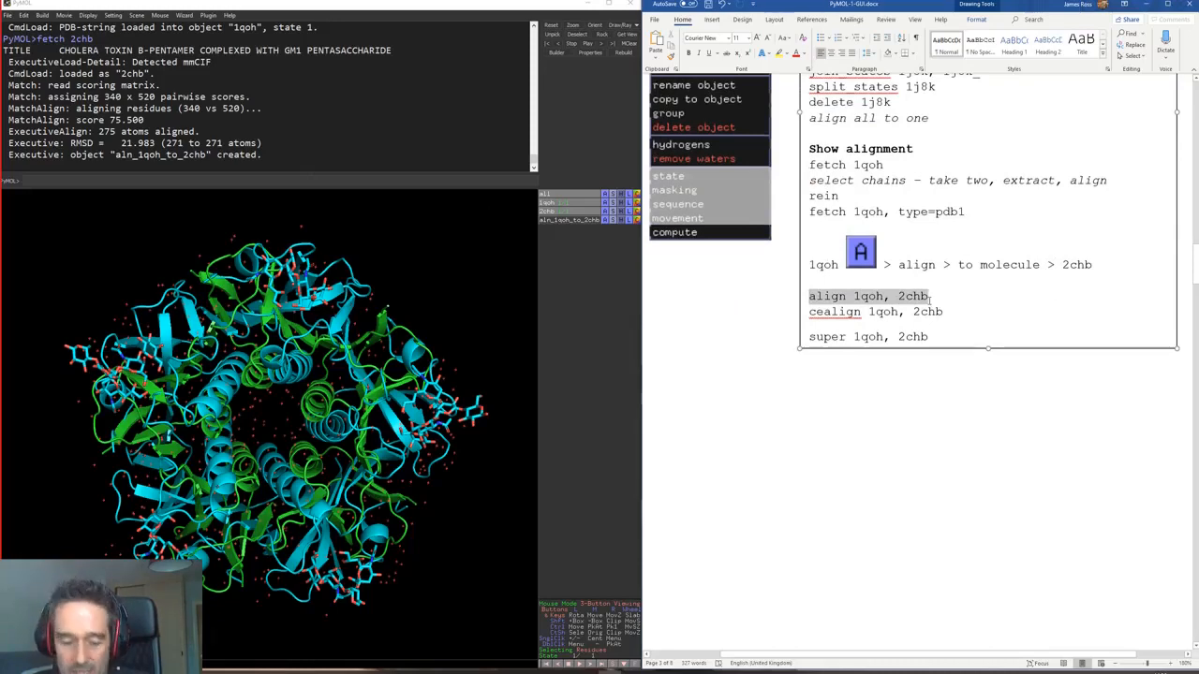
{"action": "left_click", "coordinate": [398, 178]}
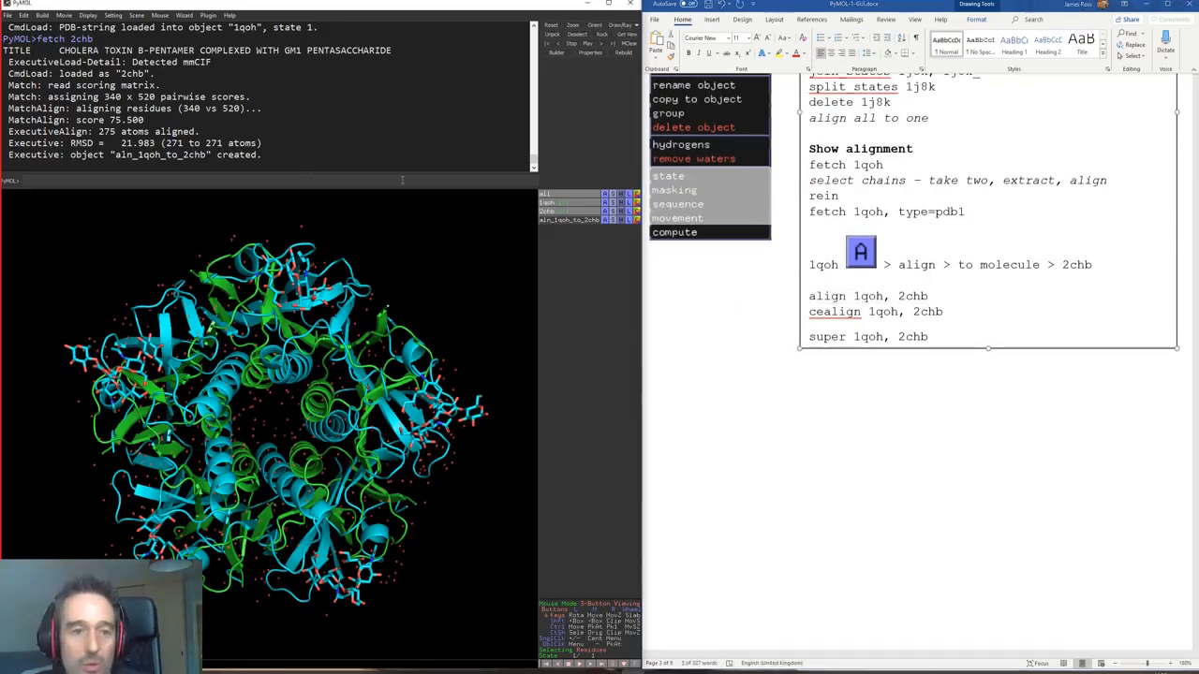
{"action": "key", "text": "ctrl+v"}
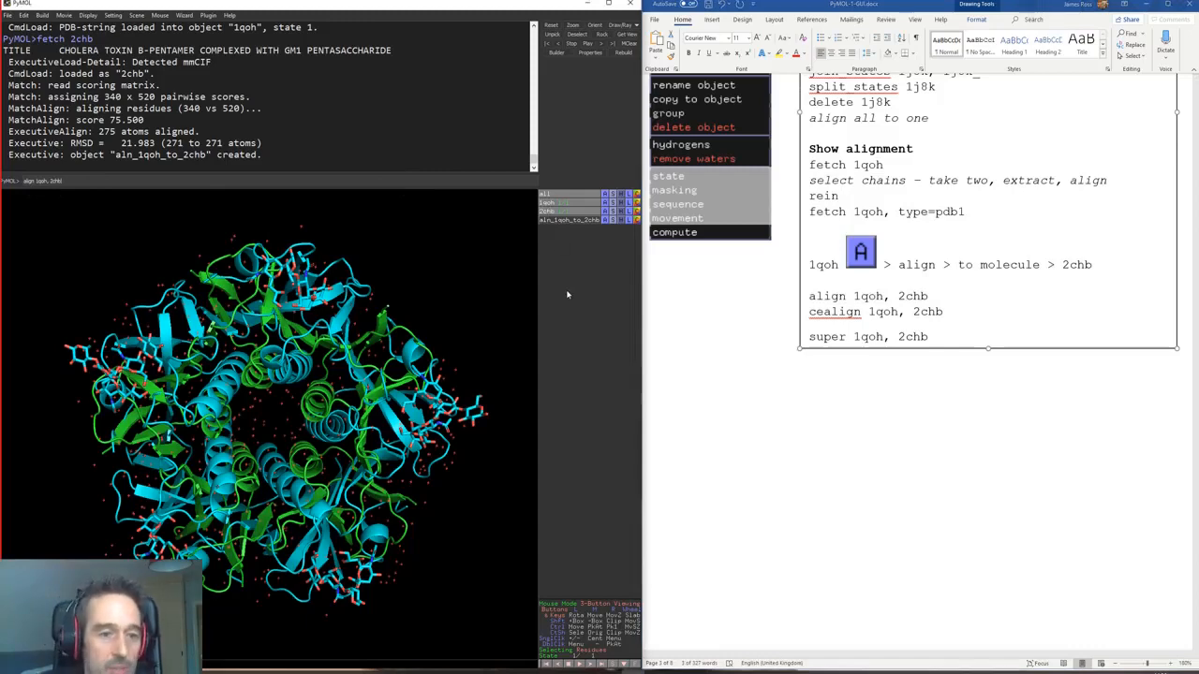
{"action": "key", "text": "Return"}
{"action": "right_click_drag", "start_coordinate": [476, 380], "coordinate": [468, 284]}
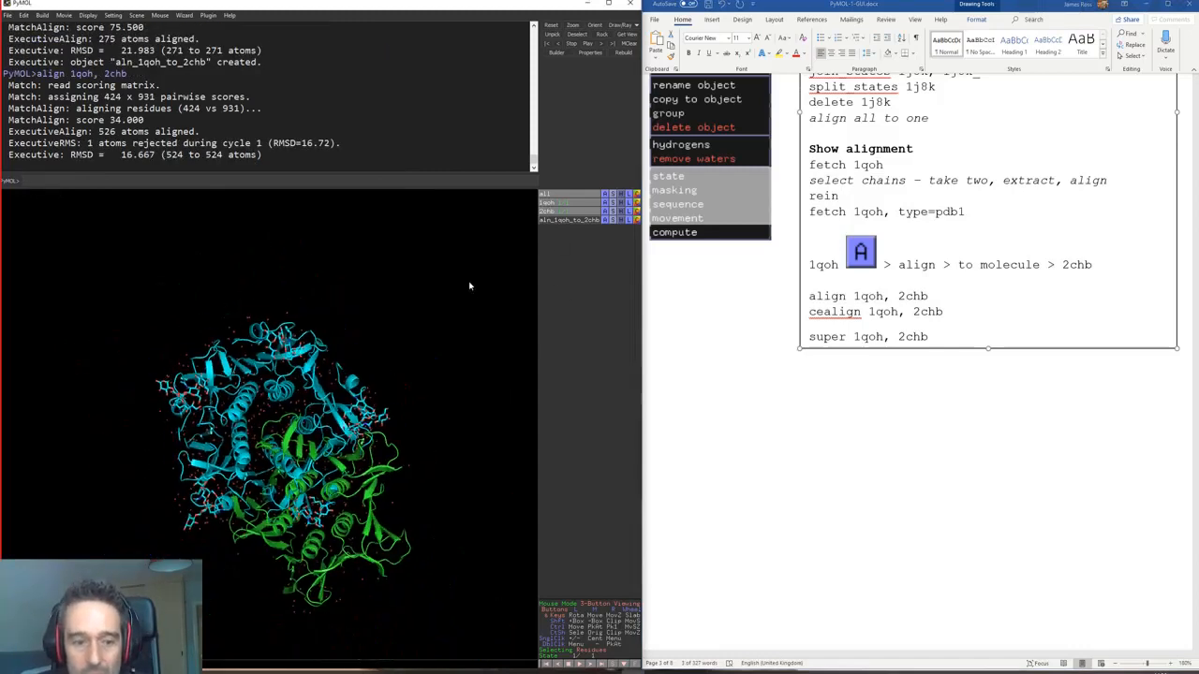
{"action": "left_click_drag", "start_coordinate": [341, 398], "coordinate": [334, 460]}
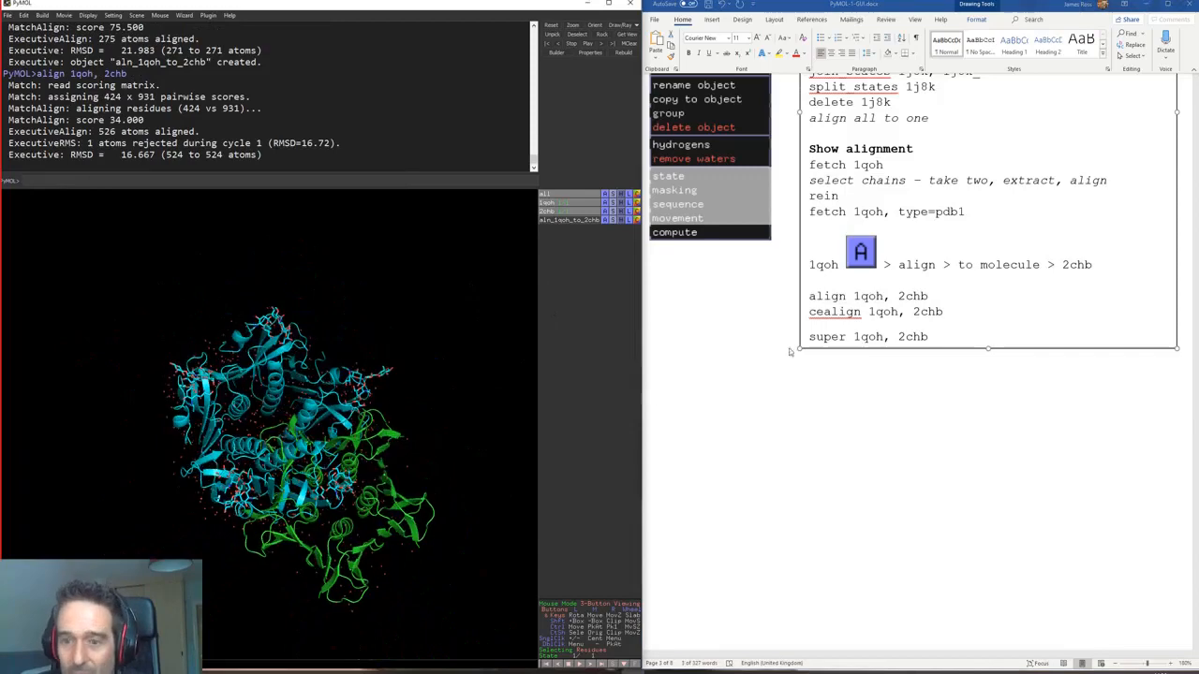
Step: Realign the structures by running "cealign 1qoh, 2chb" from the notes and inspect the overlap up close from different angles
{"action": "left_click_drag", "start_coordinate": [810, 315], "coordinate": [946, 314]}
{"action": "key", "text": "ctrl+c"}
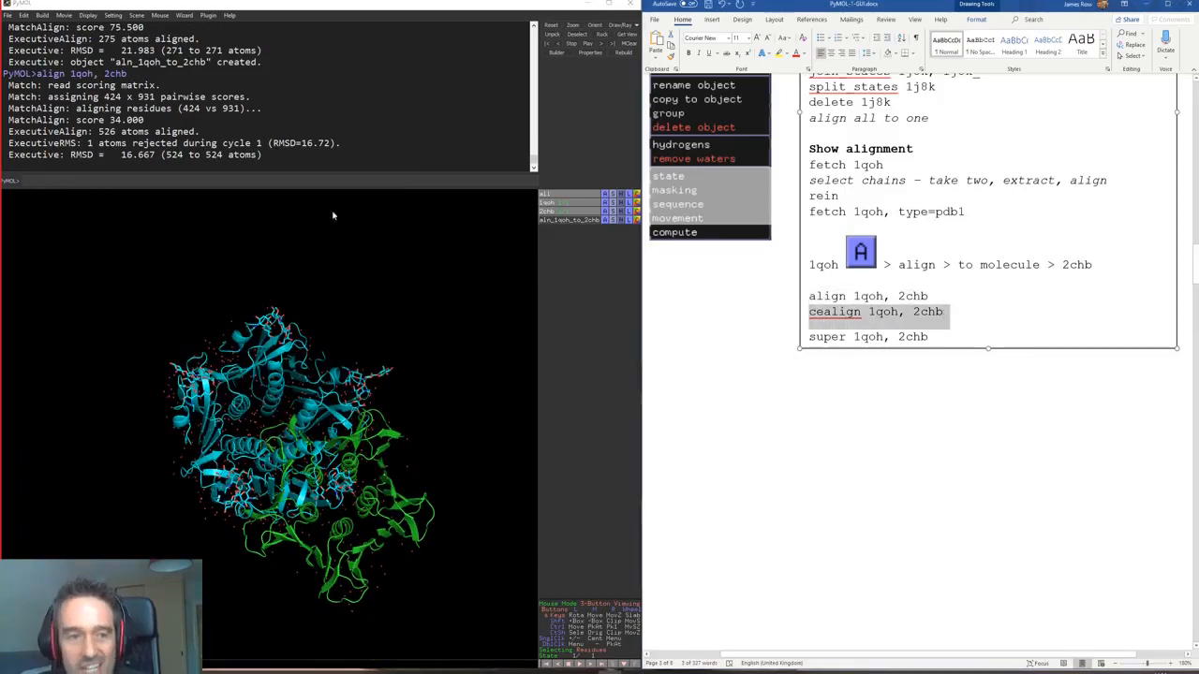
{"action": "left_click", "coordinate": [296, 179]}
{"action": "key", "text": "ctrl+v"}
{"action": "key", "text": "Return"}
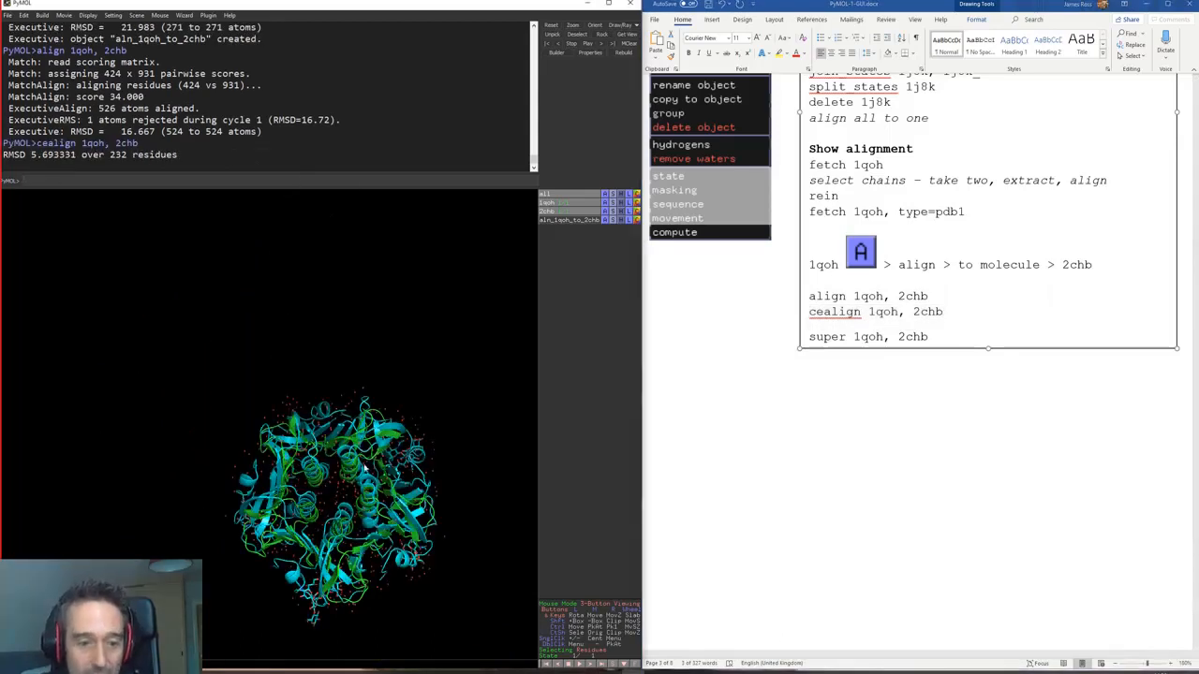
{"action": "left_click_drag", "start_coordinate": [364, 468], "coordinate": [350, 404]}
{"action": "middle_click", "coordinate": [341, 458]}
{"action": "right_click_drag", "start_coordinate": [339, 457], "coordinate": [323, 511]}
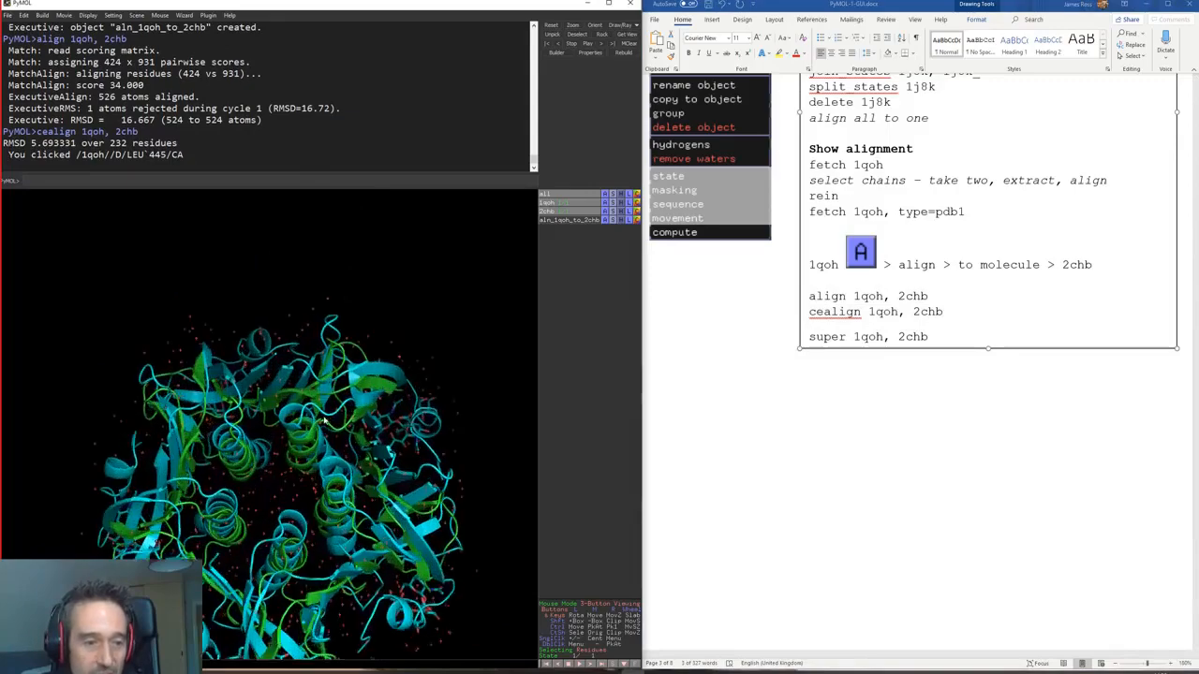
{"action": "left_click_drag", "start_coordinate": [314, 469], "coordinate": [281, 449]}
{"action": "left_click", "coordinate": [175, 363]}
{"action": "left_click", "coordinate": [80, 521]}
Step: Superpose 1qoh on 2chb by running "super 1qoh, 2chb" from the notes and check the fit of the two pentamers
{"action": "left_click", "coordinate": [804, 331]}
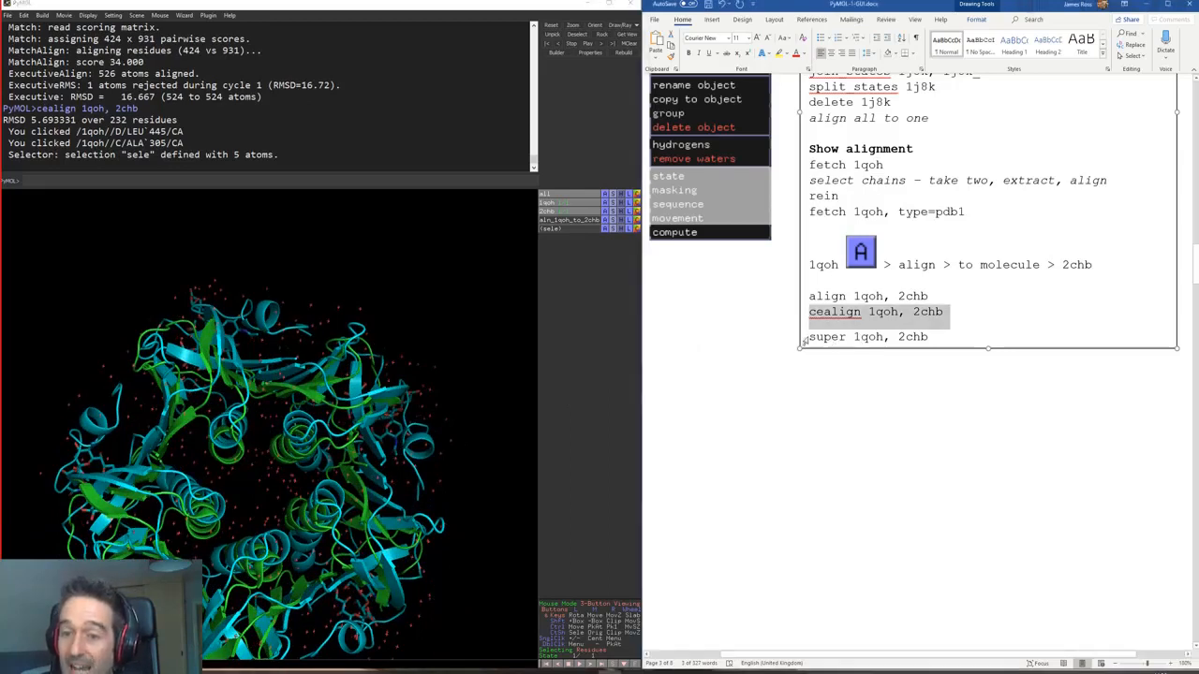
{"action": "left_click", "coordinate": [804, 337]}
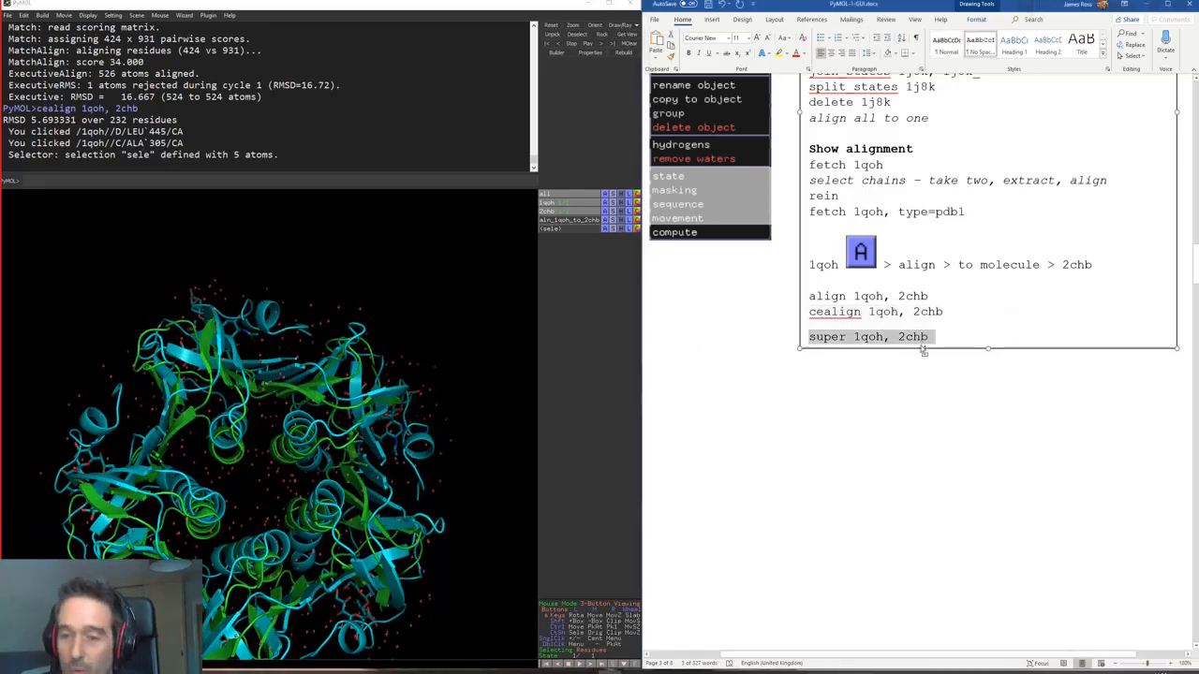
{"action": "key", "text": "ctrl+c"}
{"action": "left_click", "coordinate": [367, 179]}
{"action": "key", "text": "ctrl+v"}
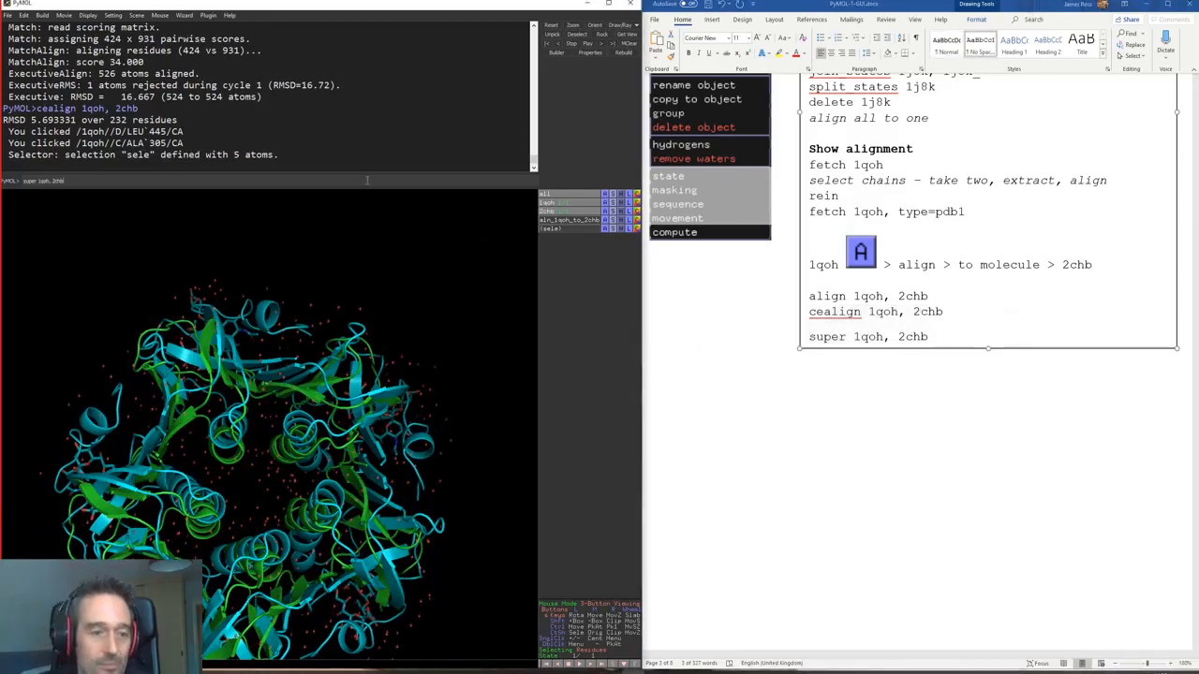
{"action": "key", "text": "Return"}
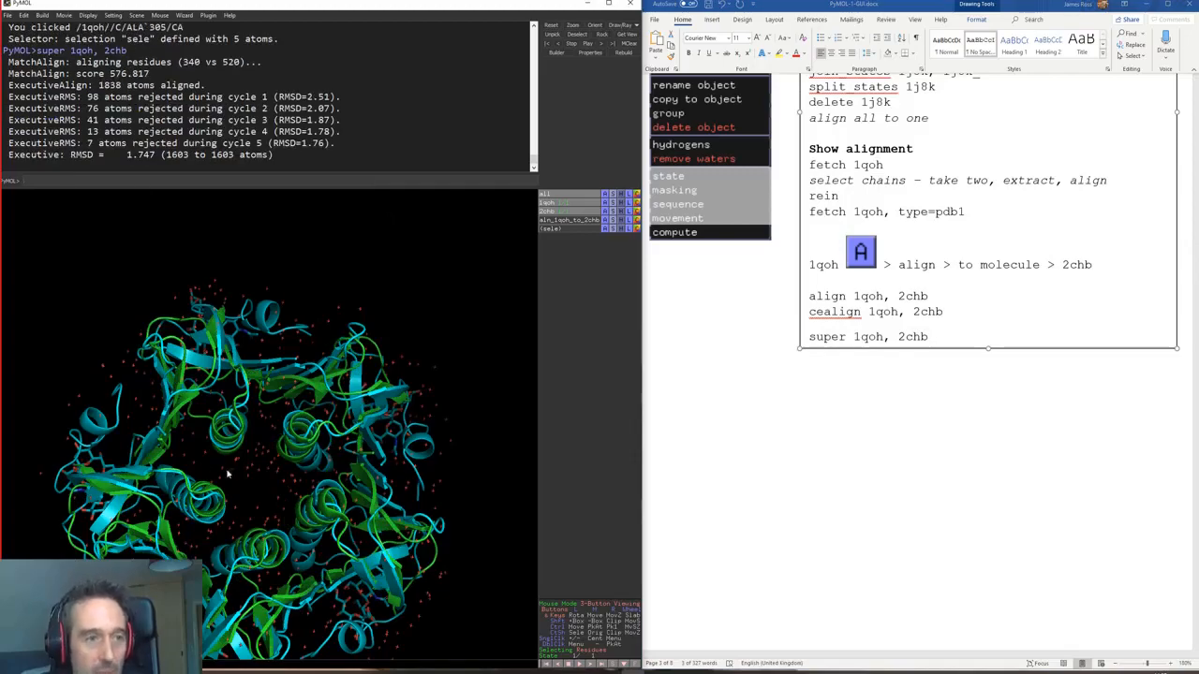
{"action": "left_click_drag", "start_coordinate": [230, 473], "coordinate": [258, 433]}
Step: Enlarge the output log to compare the RMSD values of the alignment runs, and shrink it again
{"action": "left_click_drag", "start_coordinate": [306, 187], "coordinate": [306, 439]}
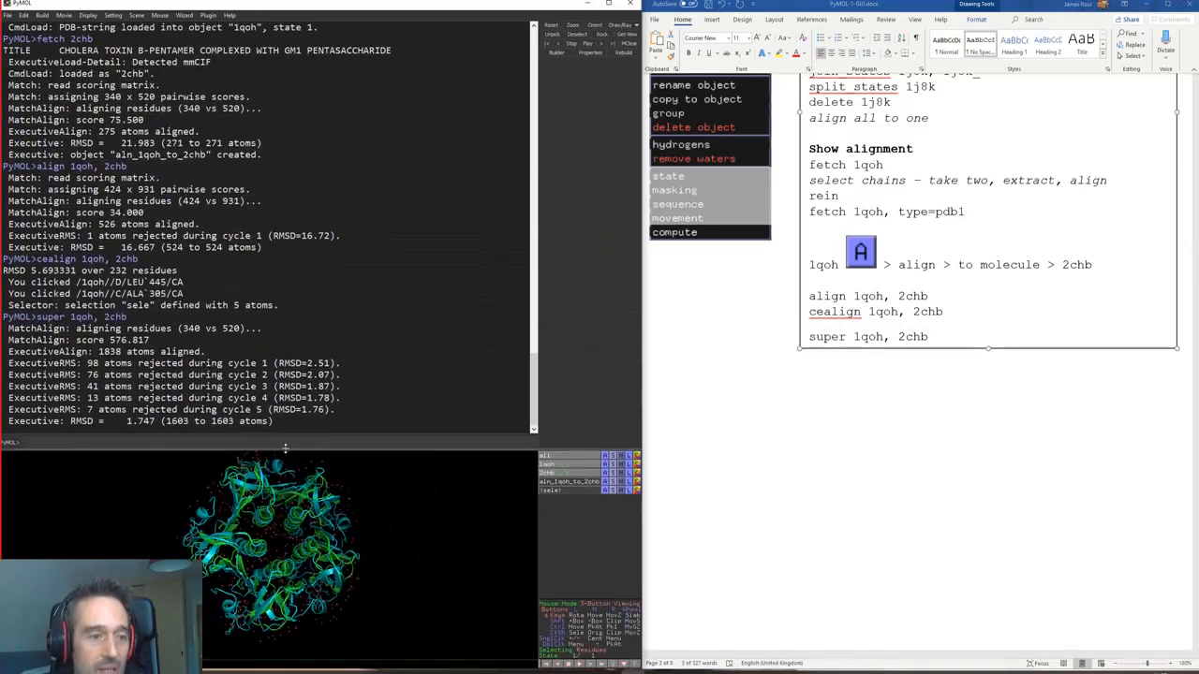
{"action": "left_click_drag", "start_coordinate": [121, 421], "coordinate": [174, 421]}
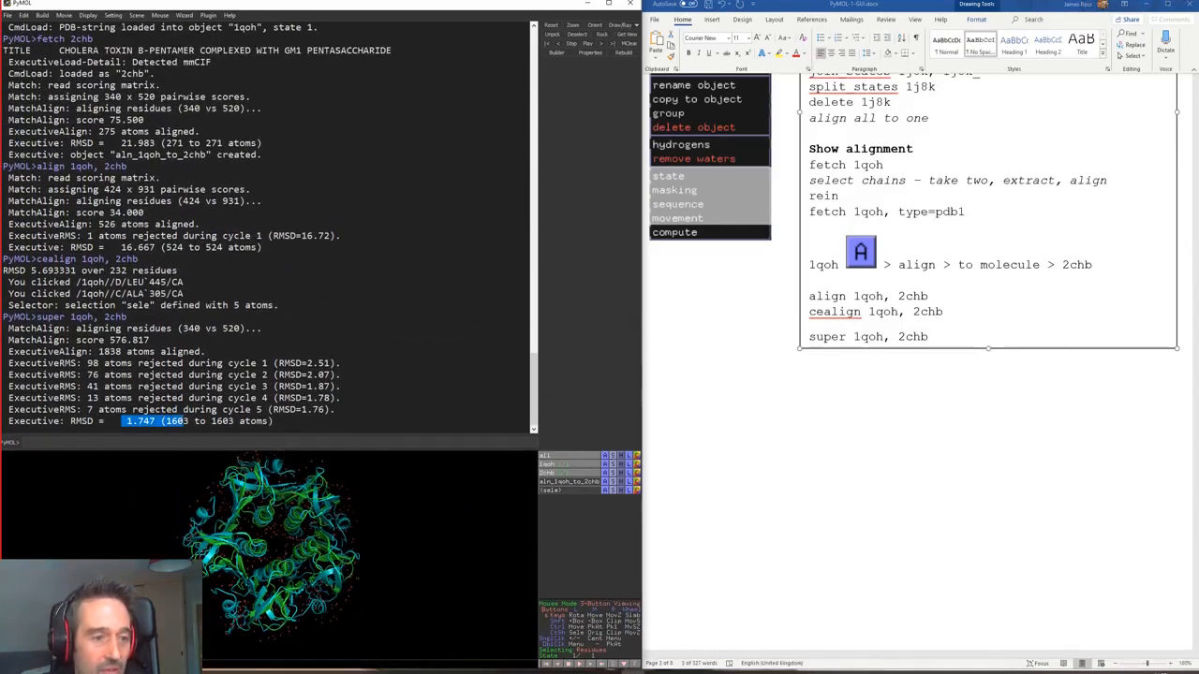
{"action": "left_click_drag", "start_coordinate": [120, 248], "coordinate": [182, 248]}
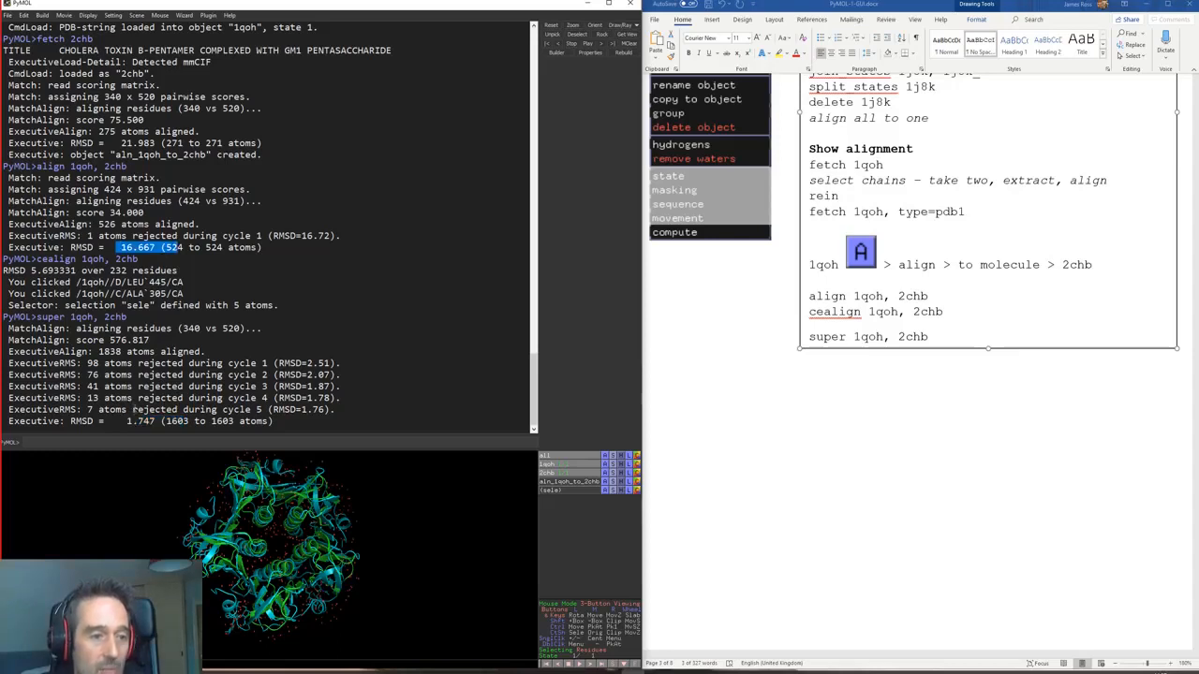
{"action": "left_click_drag", "start_coordinate": [125, 420], "coordinate": [224, 148]}
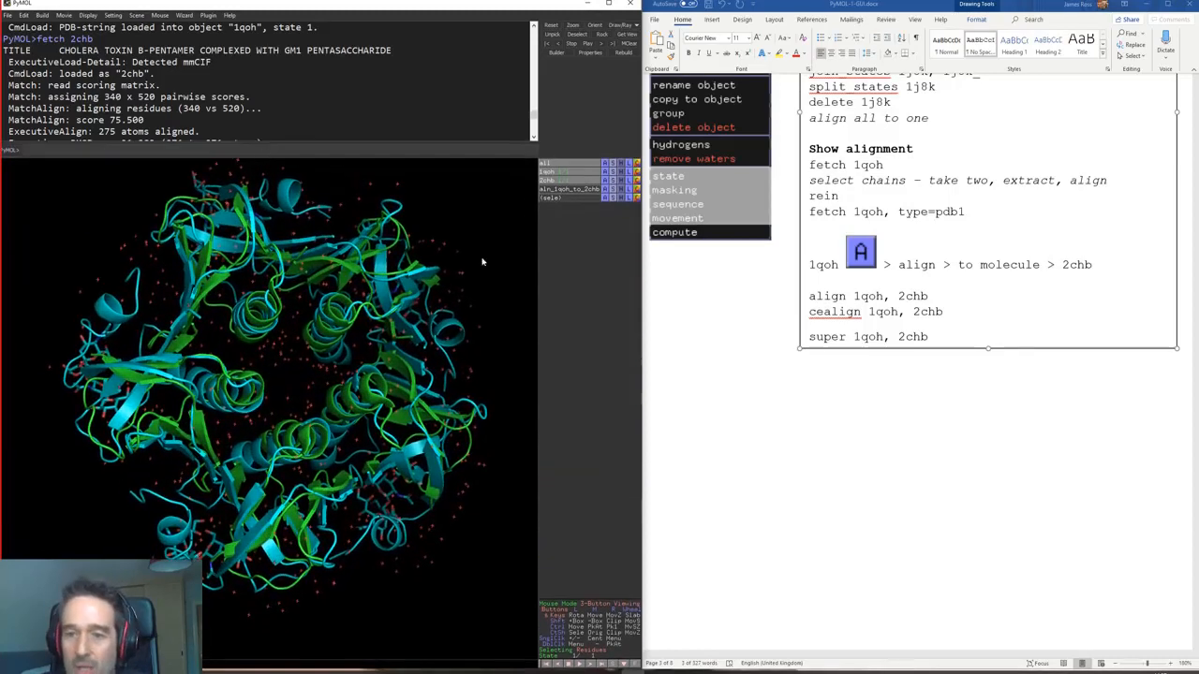
Step: Review the align, cealign and super commands in the Word notes and go on to the Show section with its select keywords
{"action": "left_click", "coordinate": [815, 300]}
{"action": "left_click", "coordinate": [803, 299]}
{"action": "left_click", "coordinate": [816, 312]}
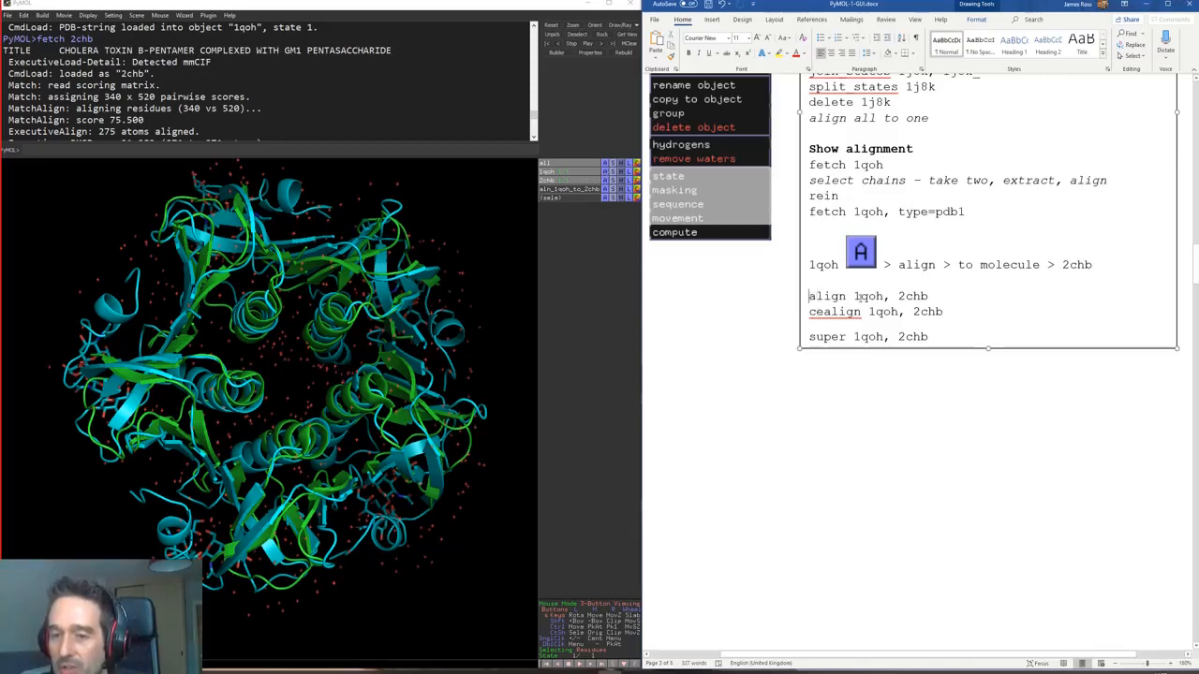
{"action": "left_click_drag", "start_coordinate": [810, 292], "coordinate": [936, 339]}
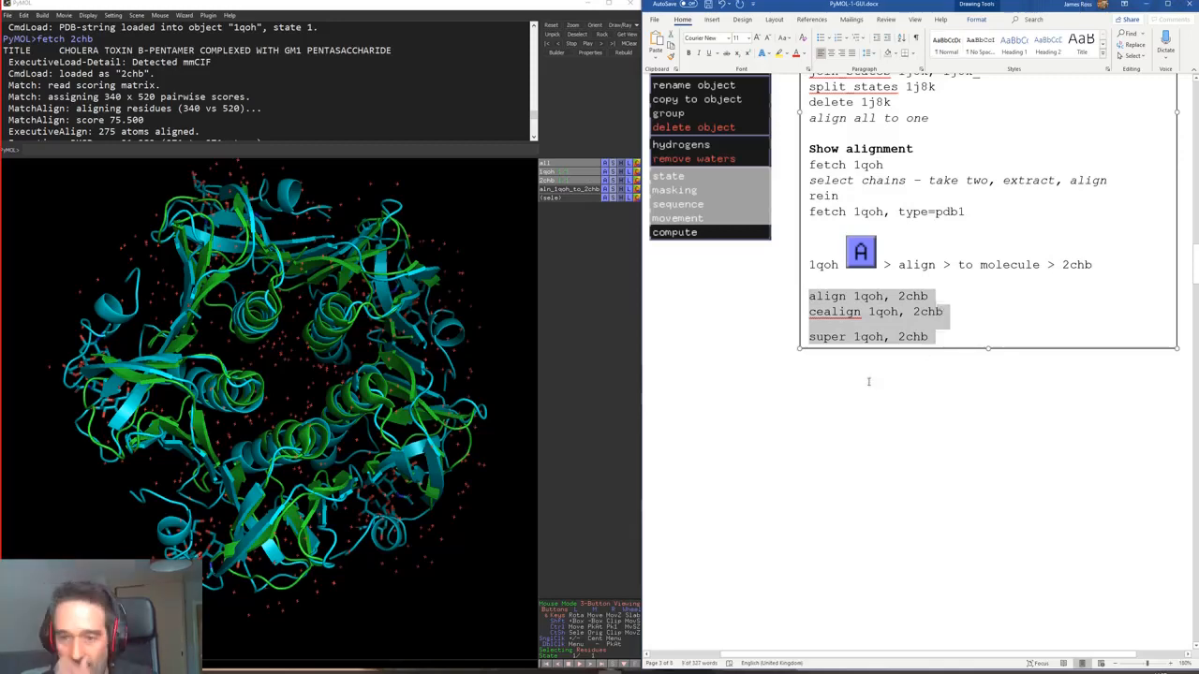
{"action": "scroll", "coordinate": [865, 379], "scroll_direction": "down", "scroll_amount": 5}
{"action": "scroll", "coordinate": [865, 378], "scroll_direction": "down", "scroll_amount": 1}
{"action": "scroll", "coordinate": [866, 379], "scroll_direction": "down", "scroll_amount": 5}
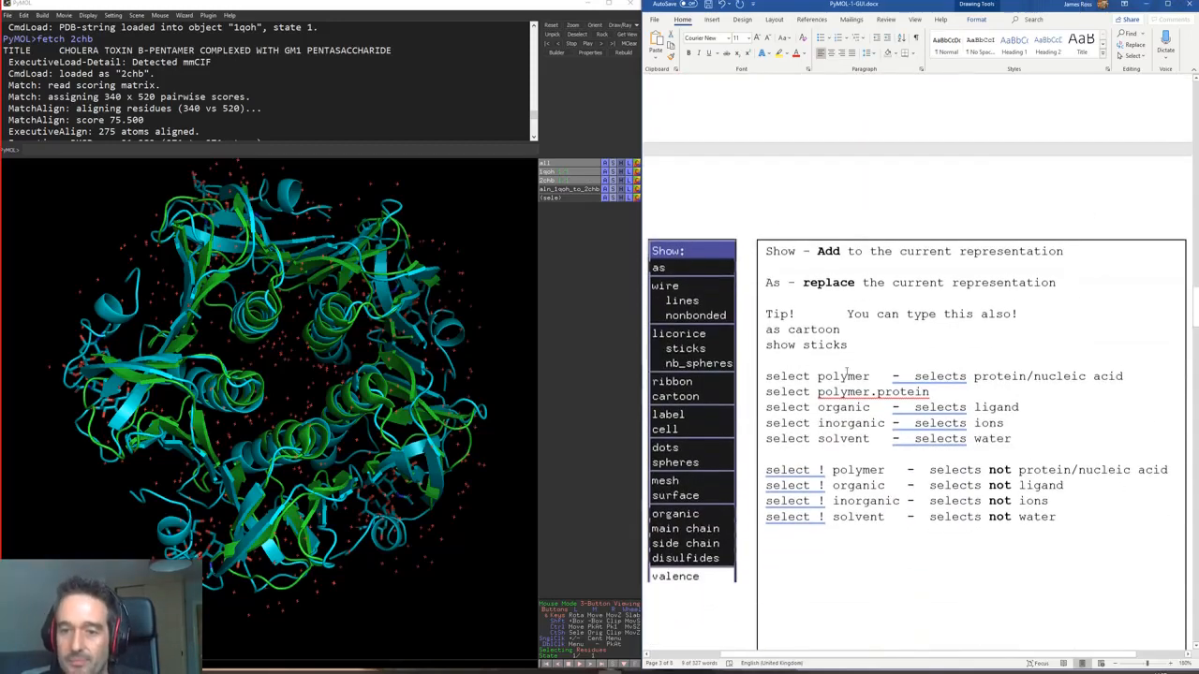
{"action": "scroll", "coordinate": [871, 384], "scroll_direction": "down", "scroll_amount": 2}
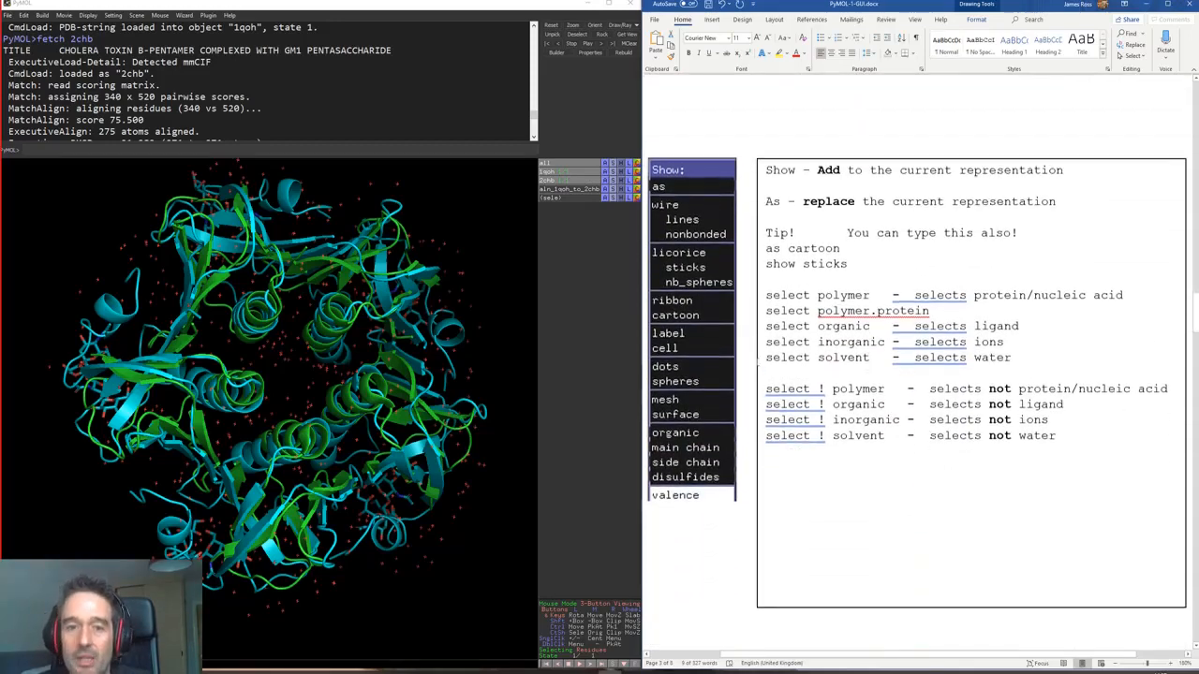
{"action": "left_click", "coordinate": [605, 179]}
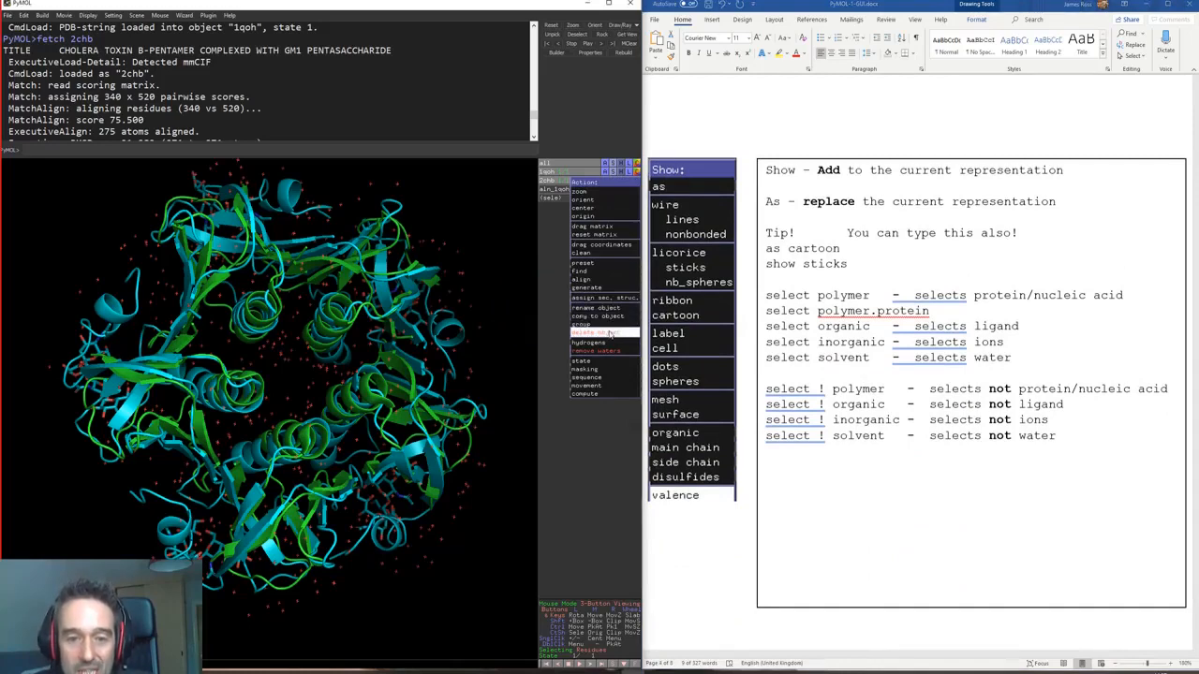
{"action": "mouse_move", "coordinate": [614, 322]}
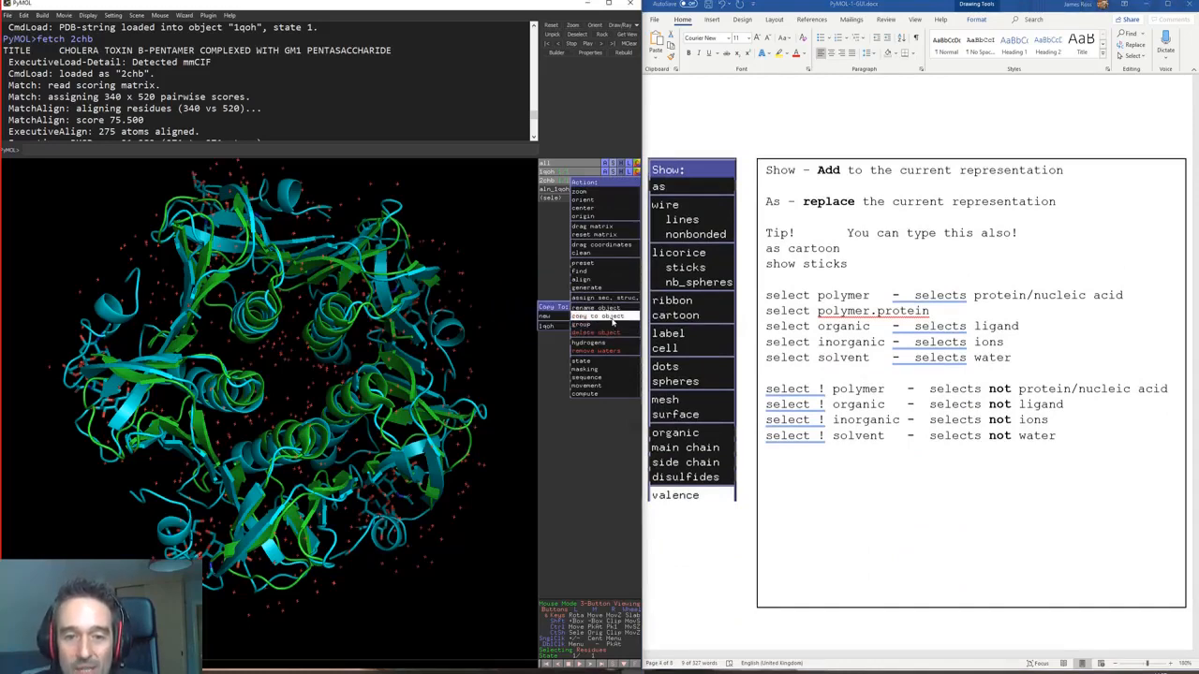
{"action": "left_click", "coordinate": [548, 268]}
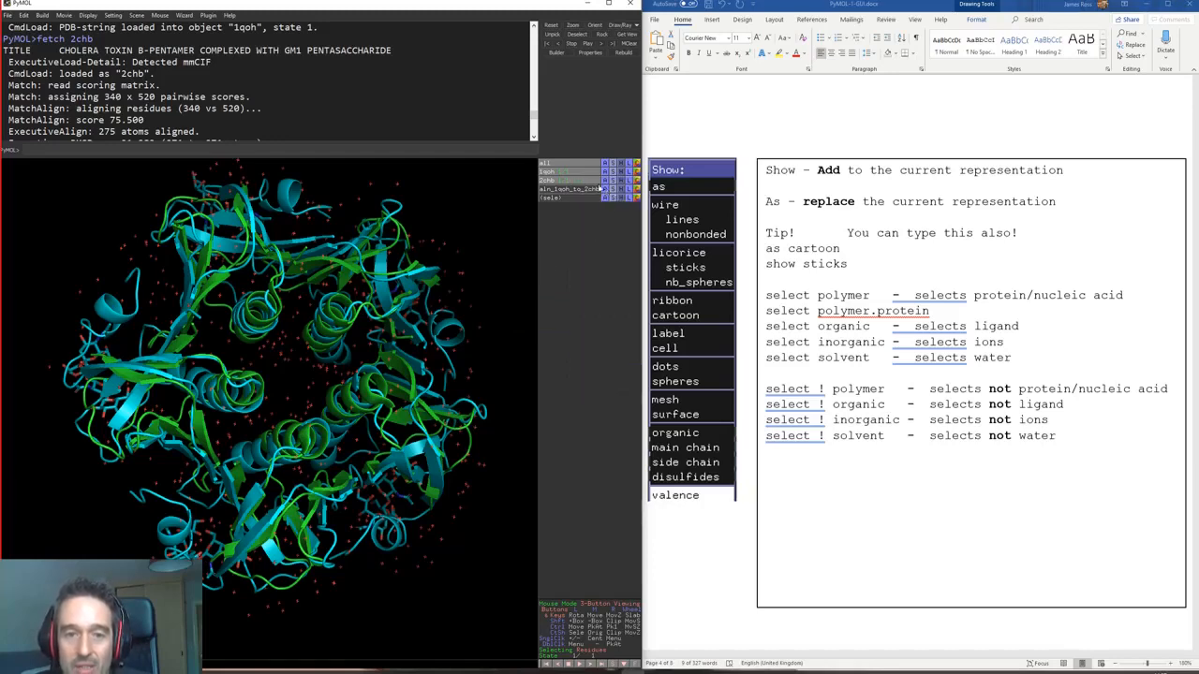
Step: Select residue ILE 96 and the SIA 108 sugar of 2chb, and view the superposed complexes from several angles
{"action": "left_click", "coordinate": [381, 290]}
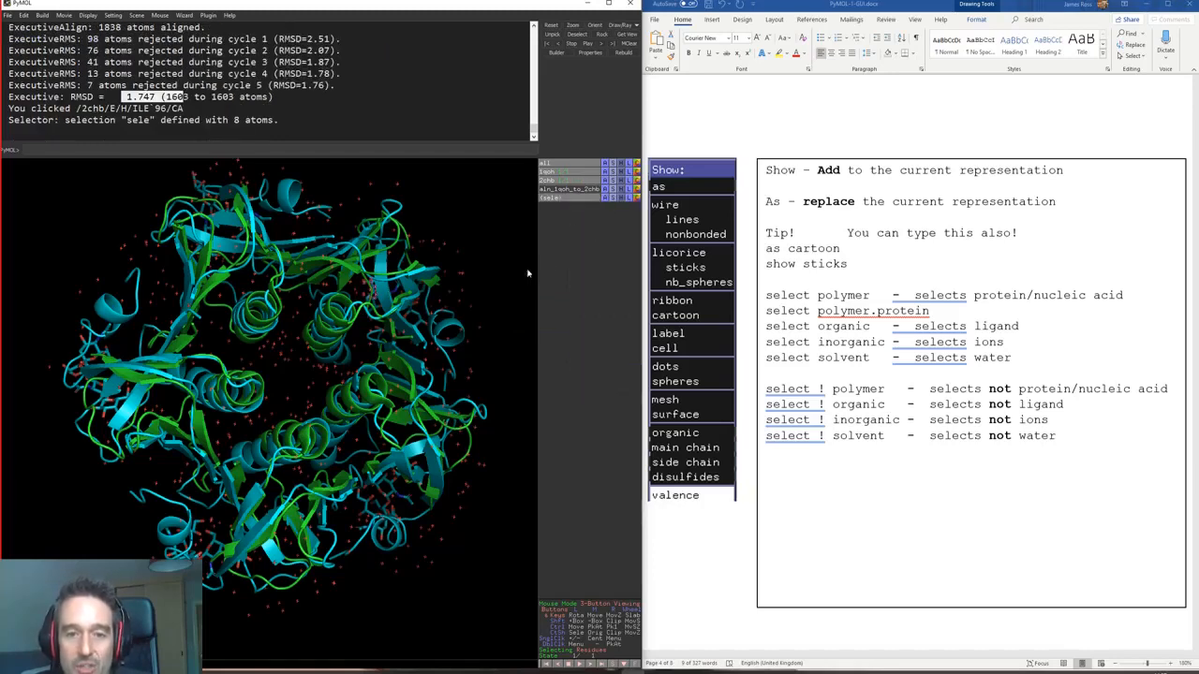
{"action": "left_click", "coordinate": [605, 198]}
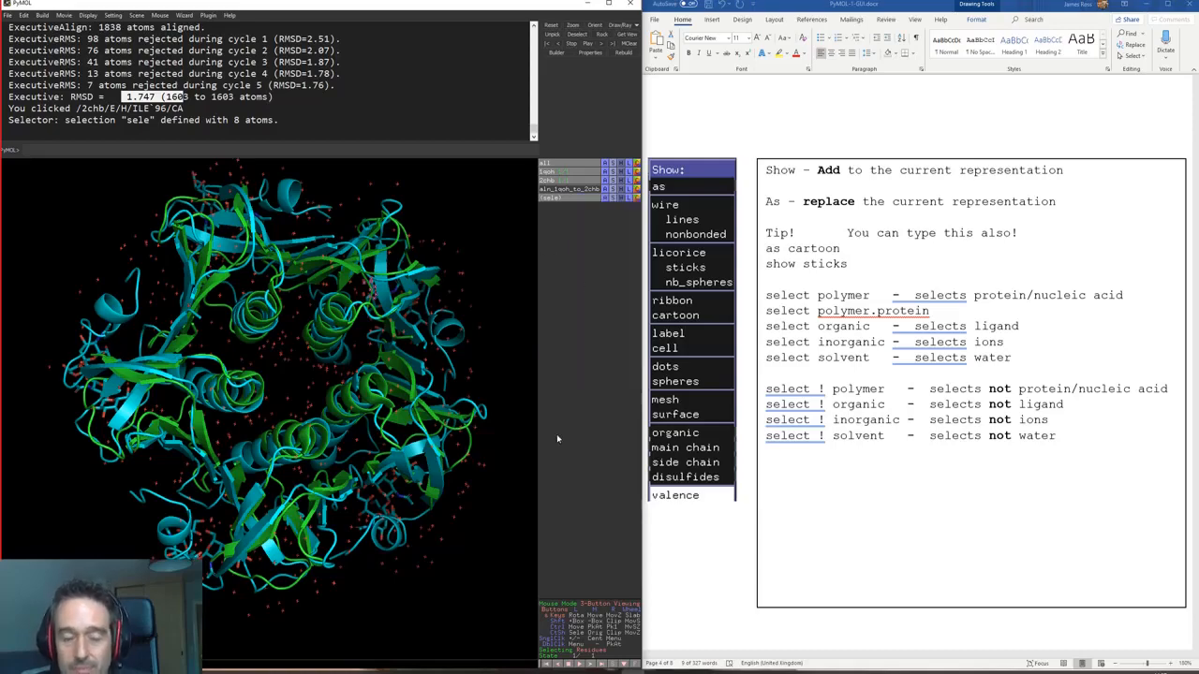
{"action": "left_click_drag", "start_coordinate": [414, 449], "coordinate": [390, 452]}
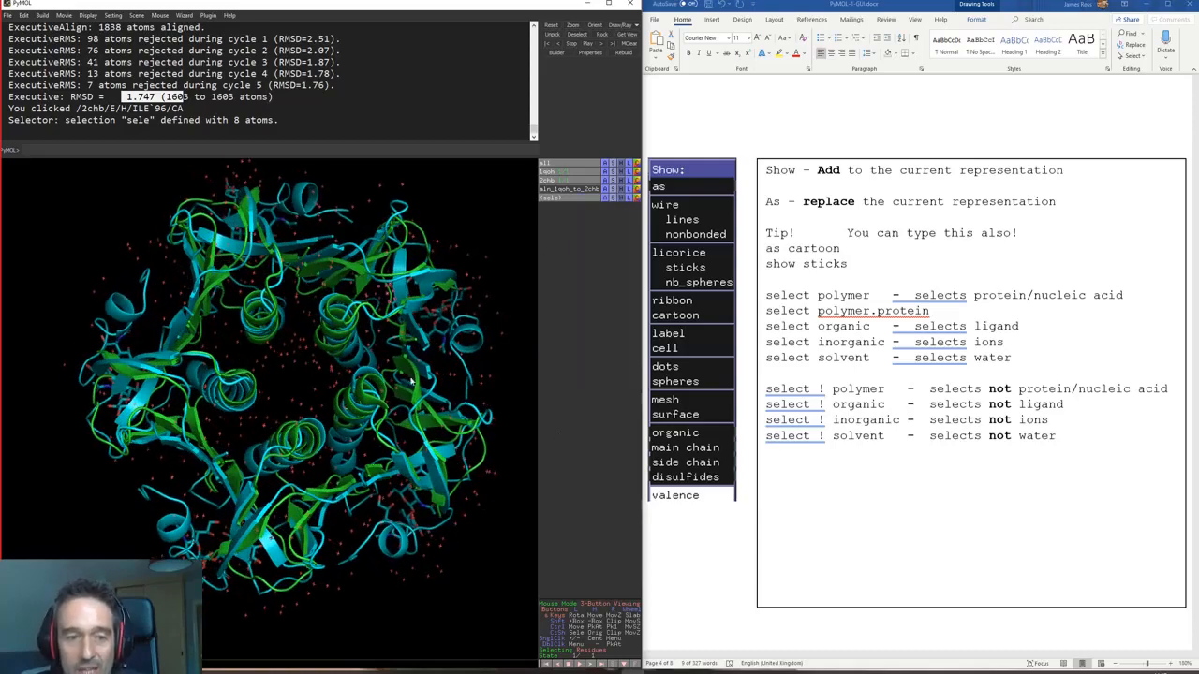
{"action": "left_click_drag", "start_coordinate": [410, 381], "coordinate": [323, 426]}
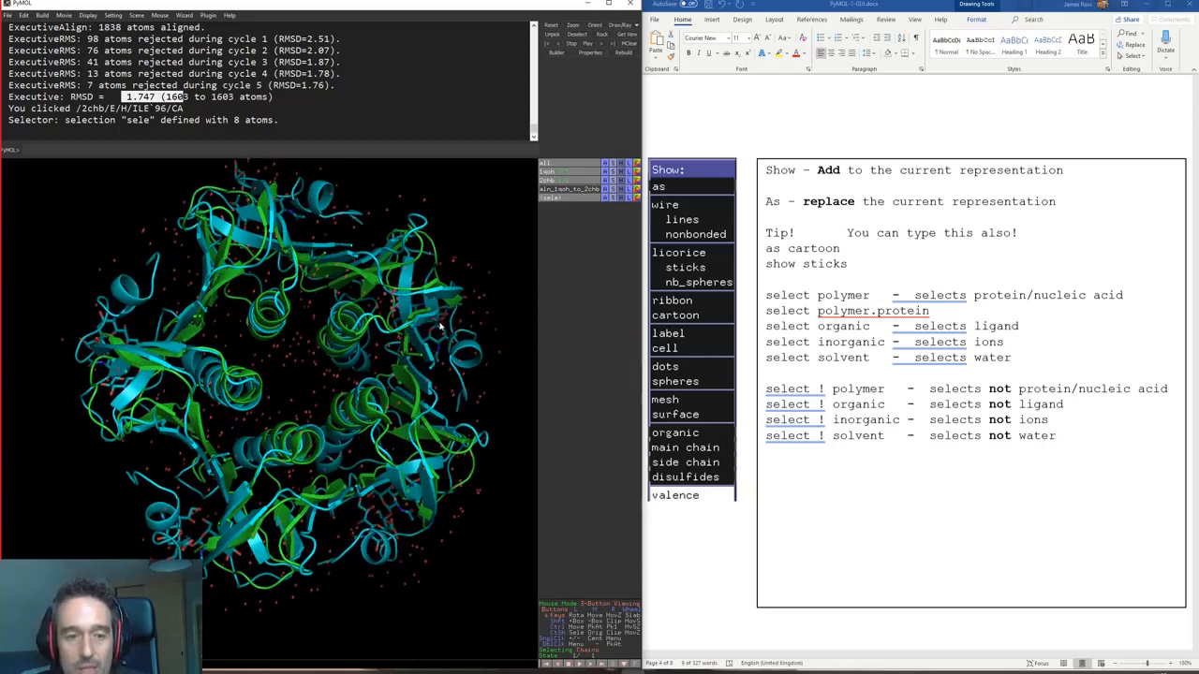
{"action": "left_click", "coordinate": [496, 343]}
{"action": "left_click_drag", "start_coordinate": [497, 343], "coordinate": [441, 186]}
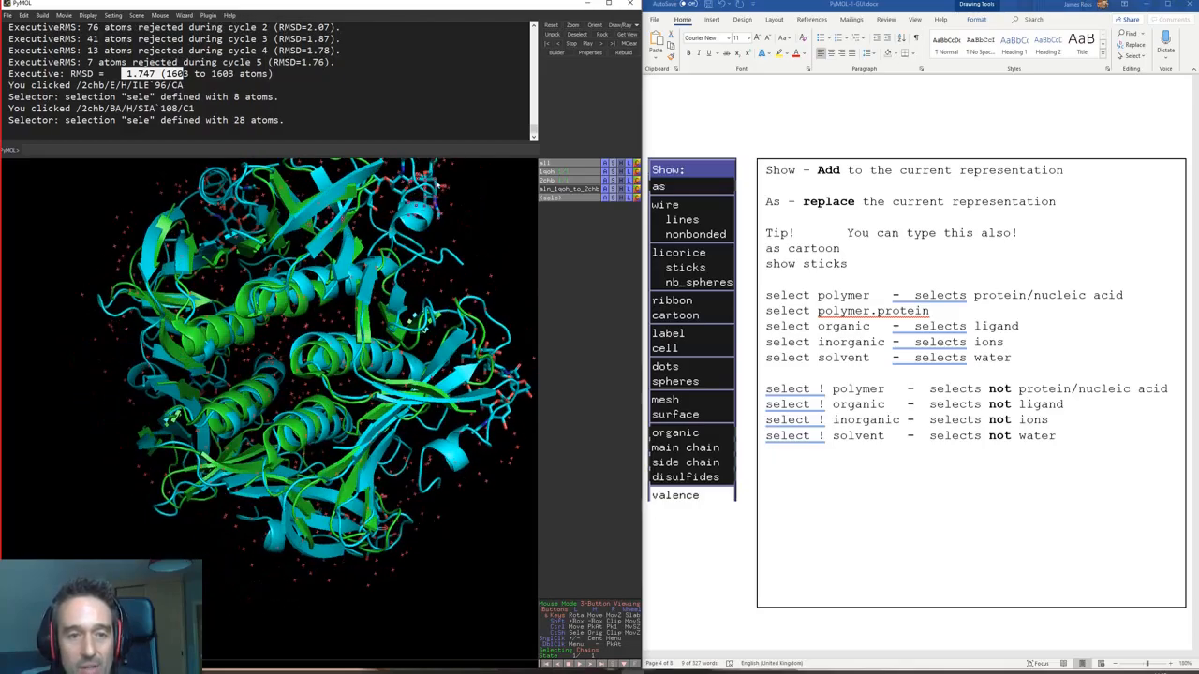
Step: Set the selection mode to segments and select the GAL 106 sugar residue of one 2chb ligand
{"action": "middle_click", "coordinate": [437, 184]}
{"action": "left_click_drag", "start_coordinate": [445, 372], "coordinate": [397, 451]}
{"action": "left_click", "coordinate": [591, 658]}
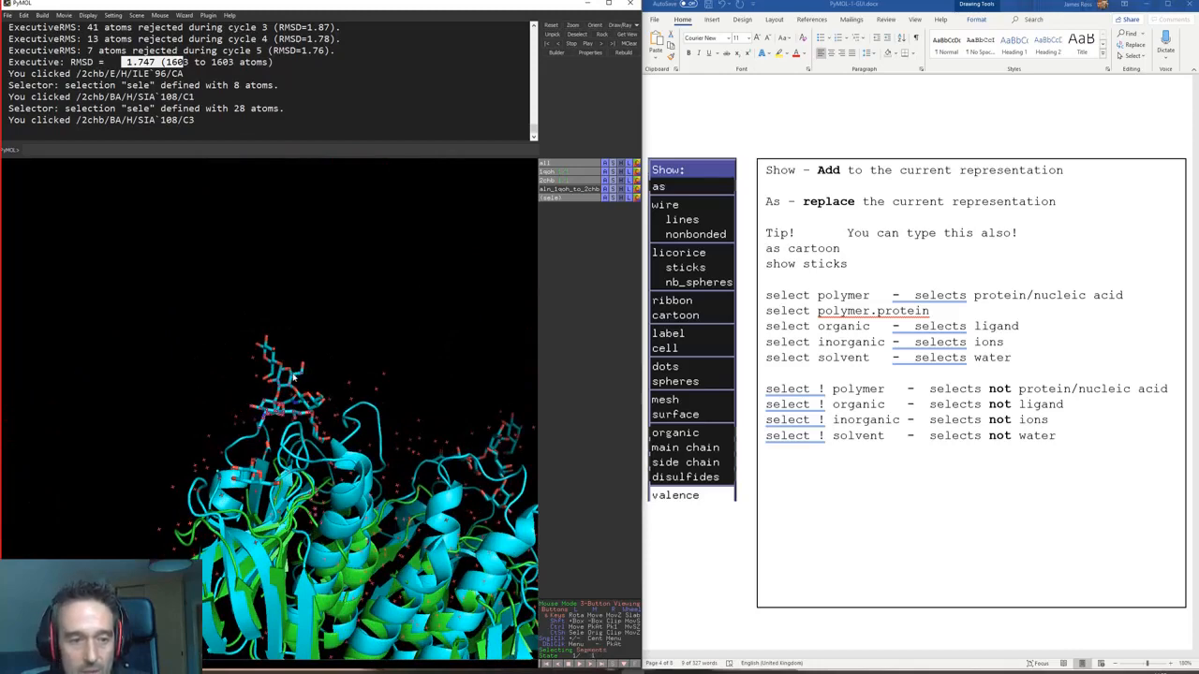
{"action": "left_click", "coordinate": [294, 377]}
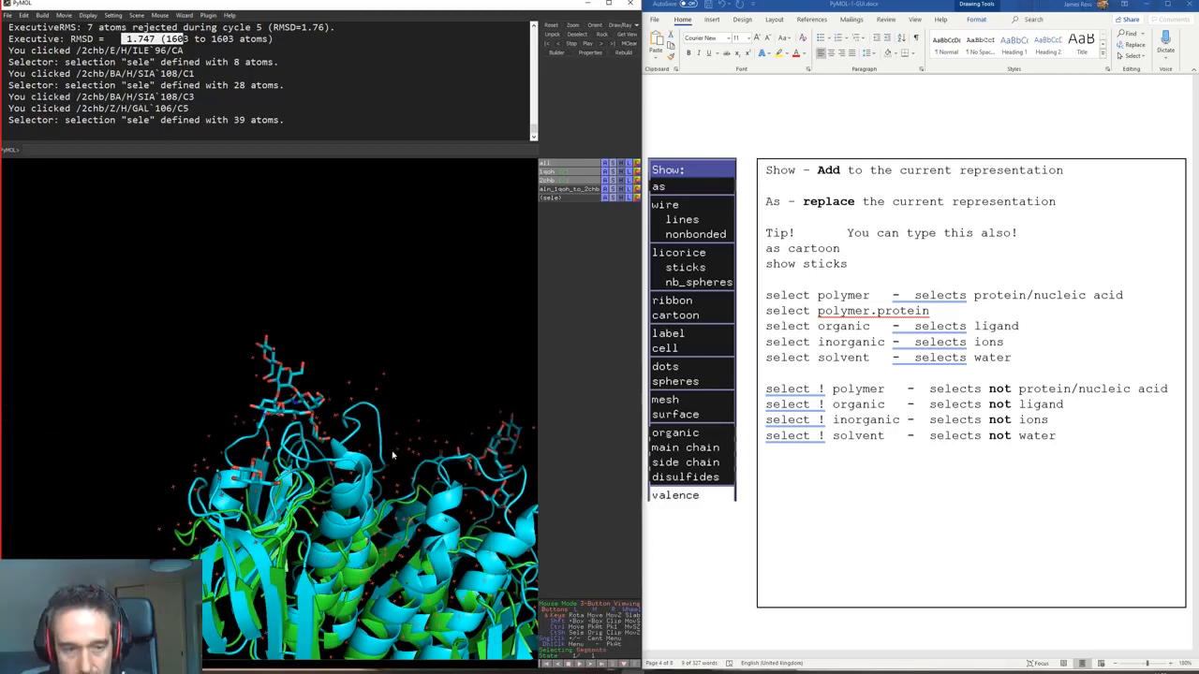
{"action": "left_click", "coordinate": [298, 374]}
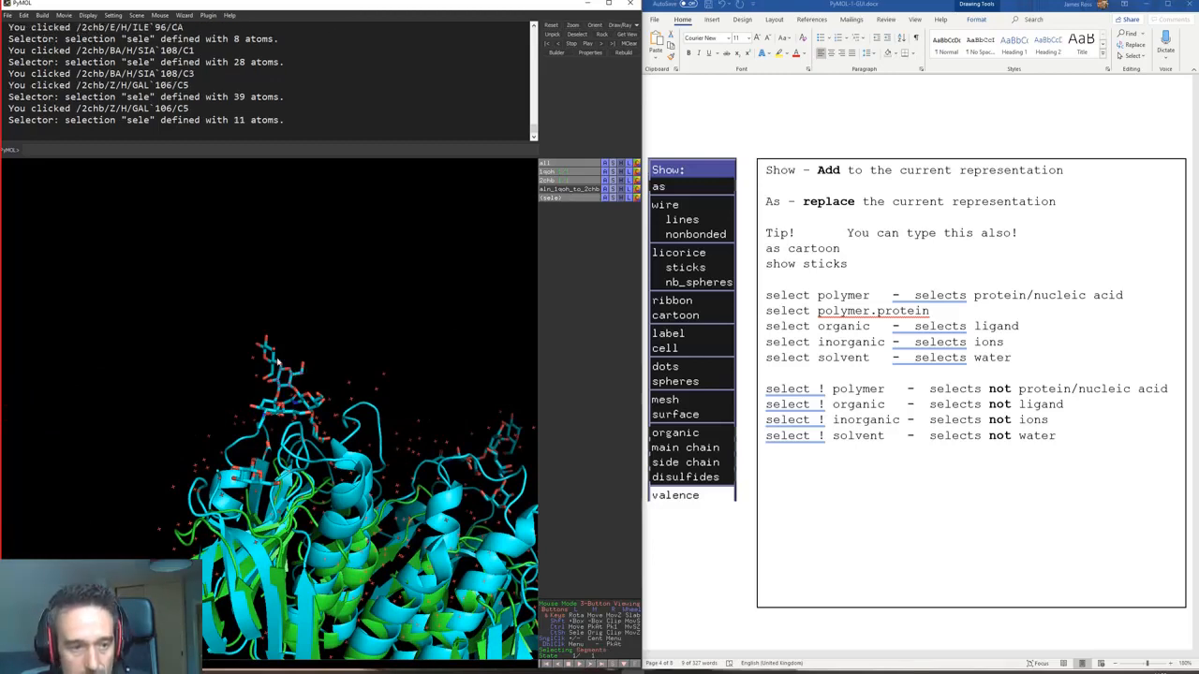
Step: Add residues BGC 107, SIA 108, NGA 105 and GAL 104 to the selection so it covers the whole 2chb ligand
{"action": "left_click", "coordinate": [278, 362]}
{"action": "left_click_drag", "start_coordinate": [317, 340], "coordinate": [283, 428]}
{"action": "scroll", "coordinate": [288, 406], "scroll_direction": "down", "scroll_amount": 1}
{"action": "left_click", "coordinate": [304, 404]}
{"action": "left_click", "coordinate": [310, 405]}
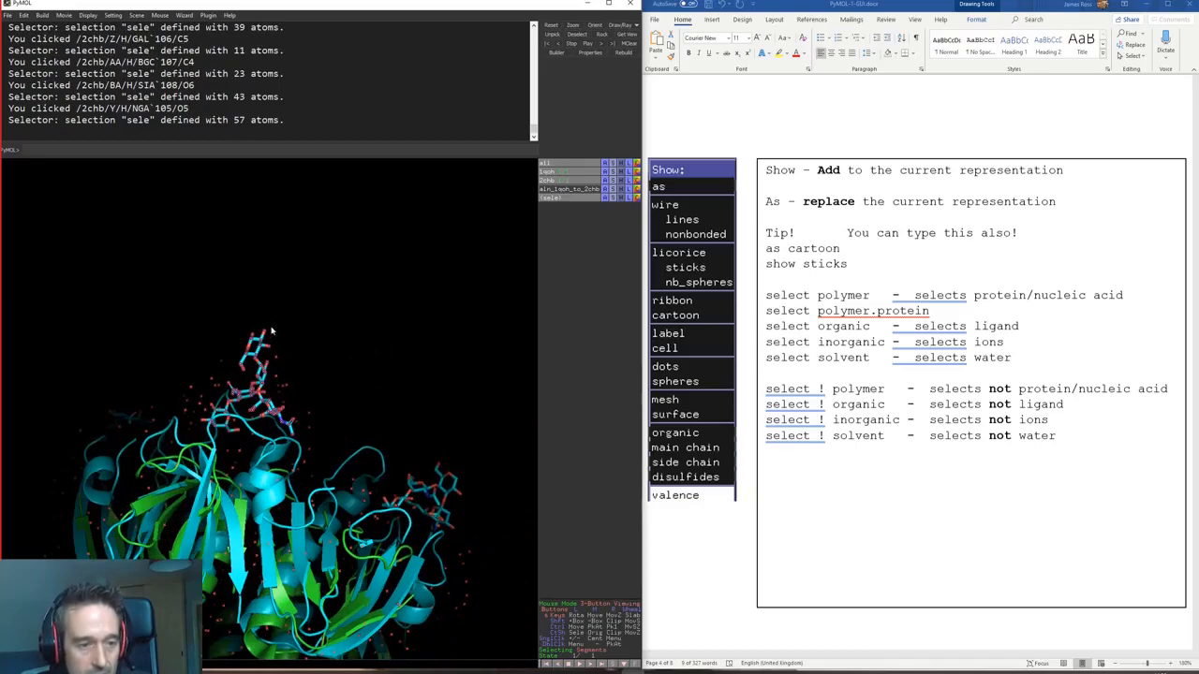
{"action": "left_click", "coordinate": [267, 331]}
{"action": "left_click_drag", "start_coordinate": [272, 330], "coordinate": [230, 356]}
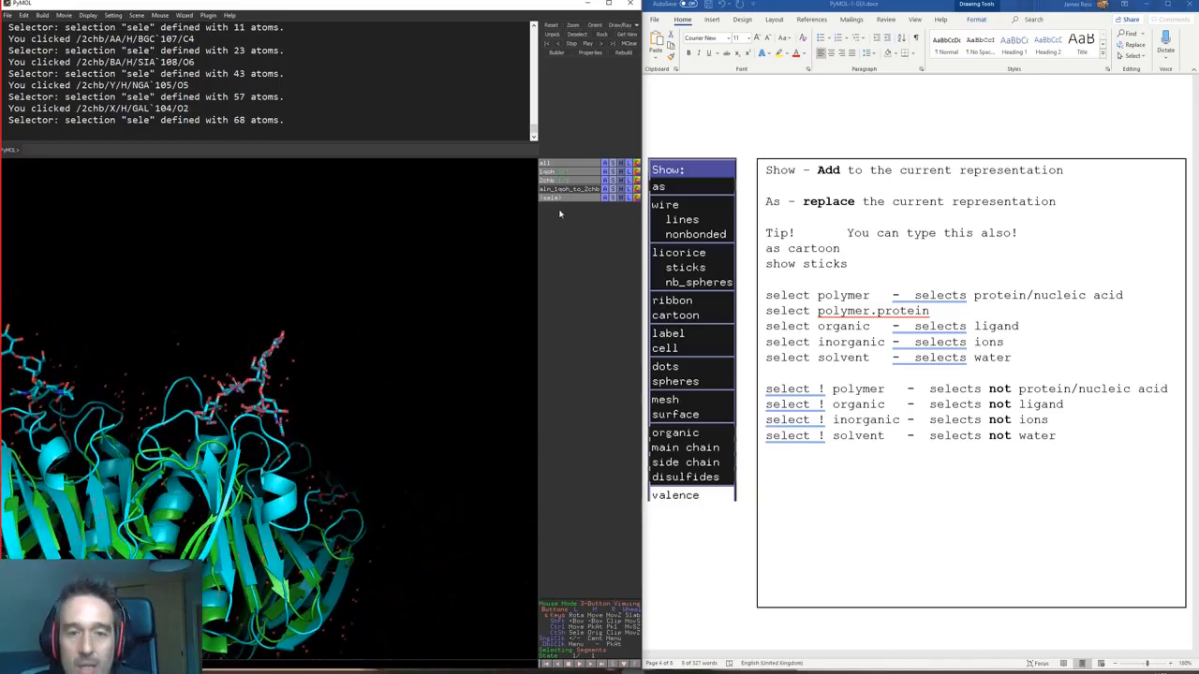
Step: Extract the selected ligand residues into a separate object and toggle that object's visibility off and on
{"action": "left_click", "coordinate": [604, 198]}
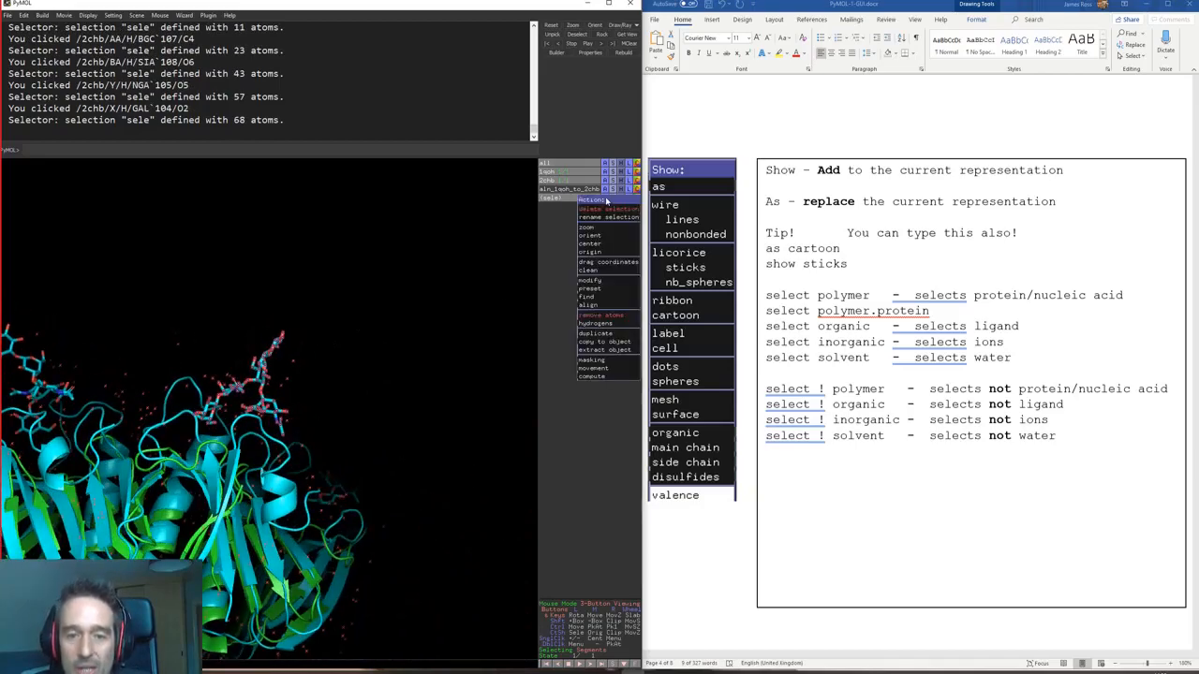
{"action": "left_click", "coordinate": [629, 351]}
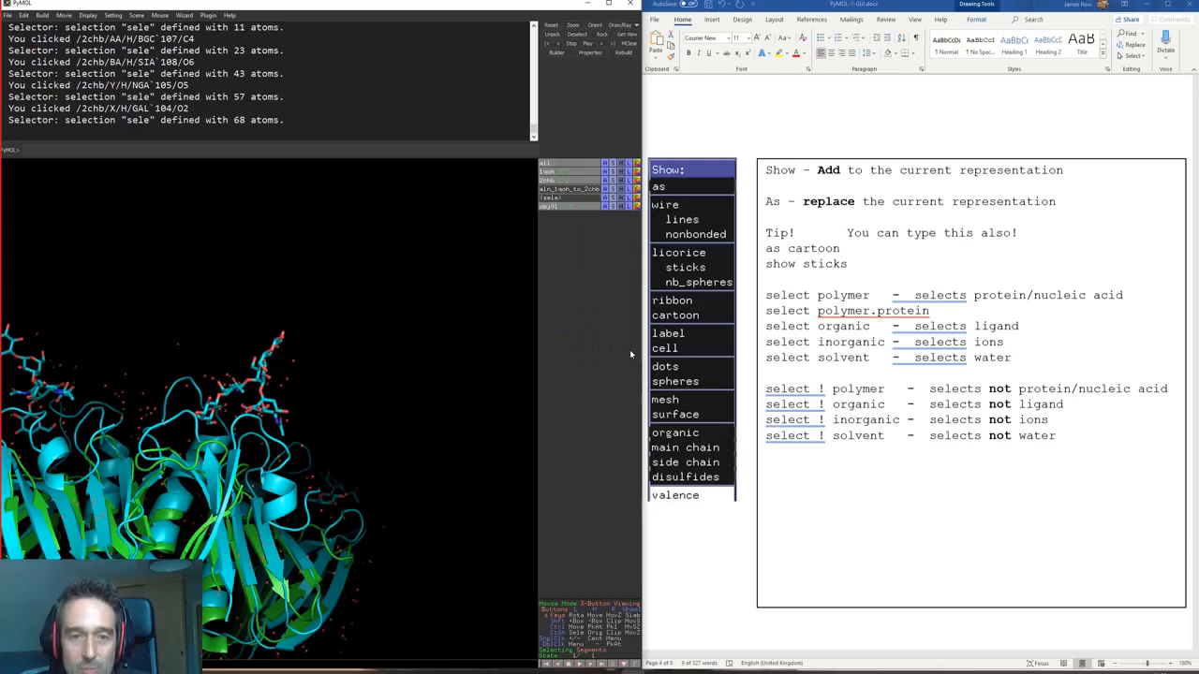
{"action": "left_click", "coordinate": [567, 206]}
{"action": "left_click", "coordinate": [566, 206]}
{"action": "left_click", "coordinate": [566, 207]}
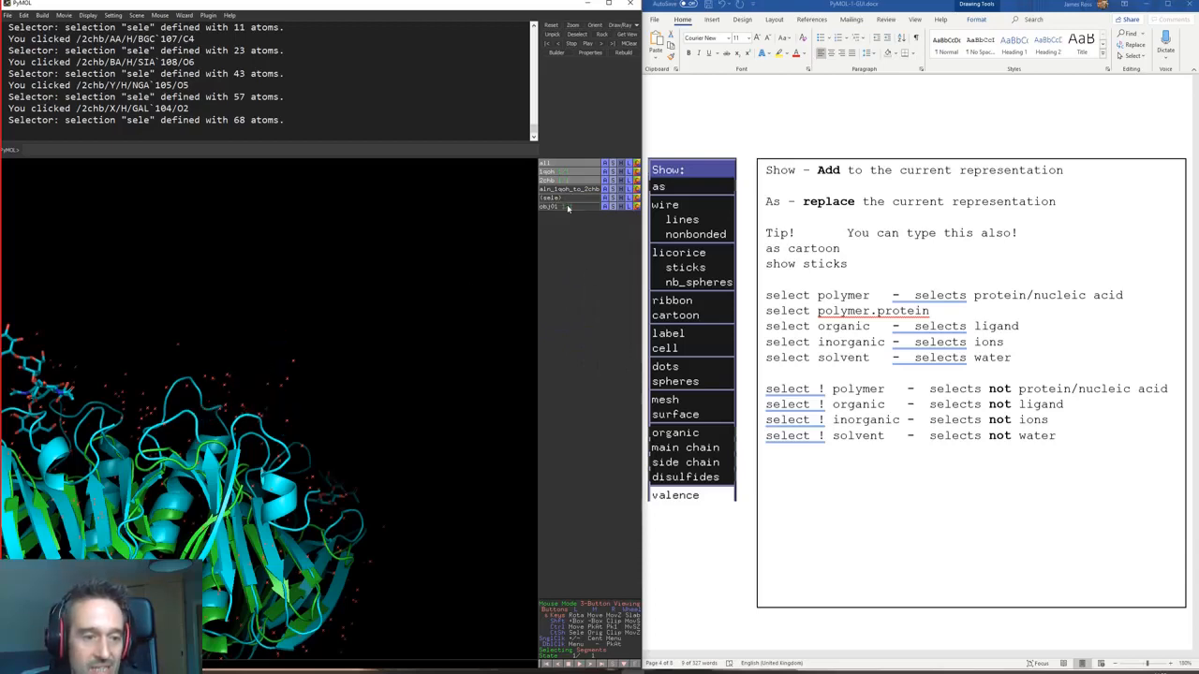
{"action": "left_click", "coordinate": [567, 206]}
{"action": "left_click", "coordinate": [567, 206]}
{"action": "left_click", "coordinate": [567, 206]}
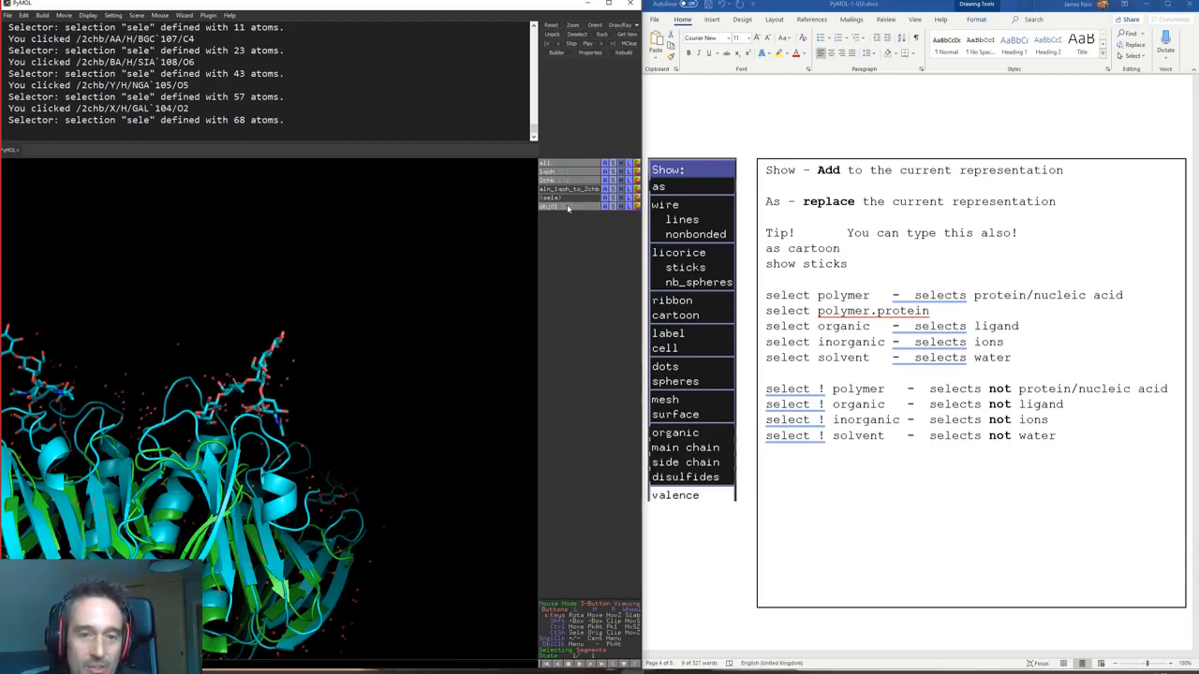
Step: Switch the mouse mode to 3-Button Editing and move the extracted ligand object in the view
{"action": "left_click", "coordinate": [618, 633]}
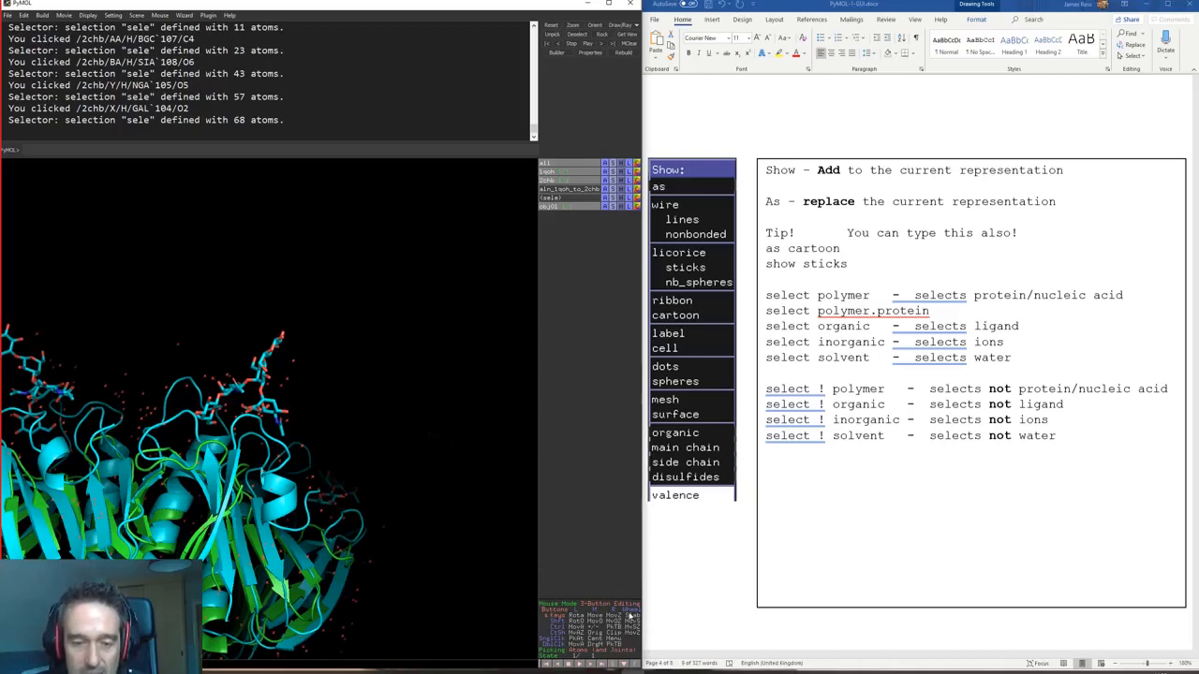
{"action": "mouse_move", "coordinate": [262, 363]}
{"action": "middle_mouse_down", "text": "shift"}
{"action": "mouse_move", "coordinate": [338, 335]}
{"action": "mouse_move", "coordinate": [298, 374]}
{"action": "mouse_move", "coordinate": [235, 311]}
{"action": "mouse_move", "coordinate": [166, 334]}
{"action": "mouse_move", "coordinate": [267, 367]}
{"action": "middle_mouse_up", "text": "shift"}
{"action": "left_click_drag", "start_coordinate": [403, 441], "coordinate": [282, 457]}
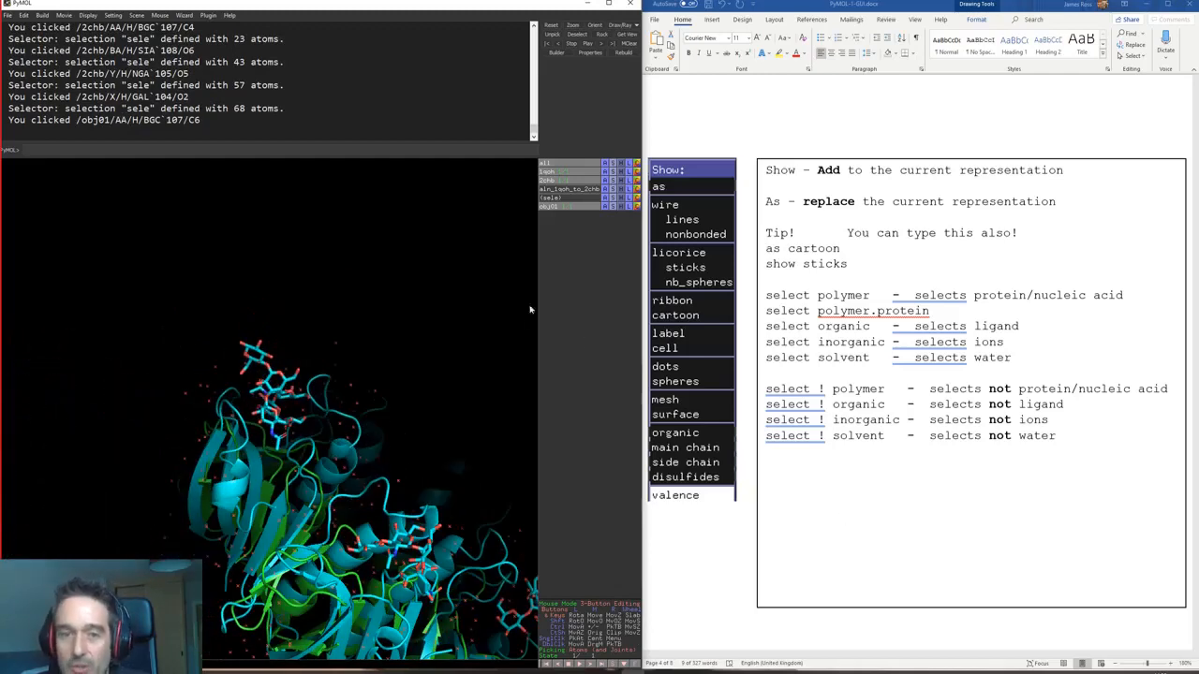
{"action": "left_click", "coordinate": [853, 171]}
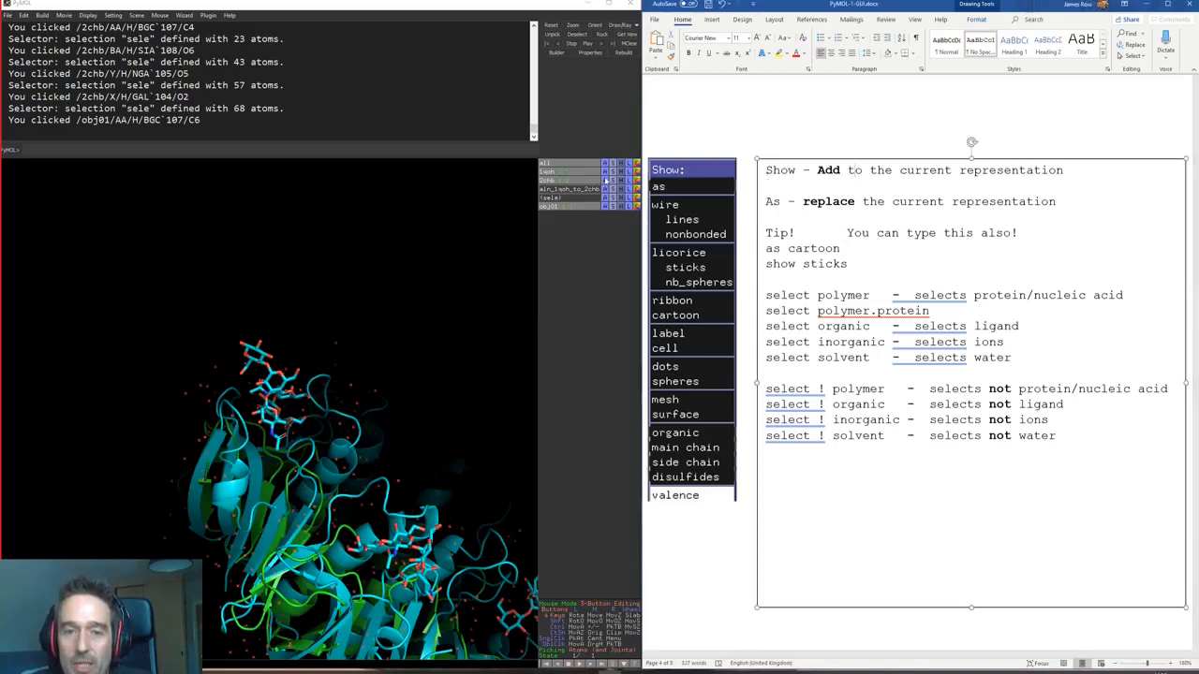
{"action": "left_click", "coordinate": [604, 173]}
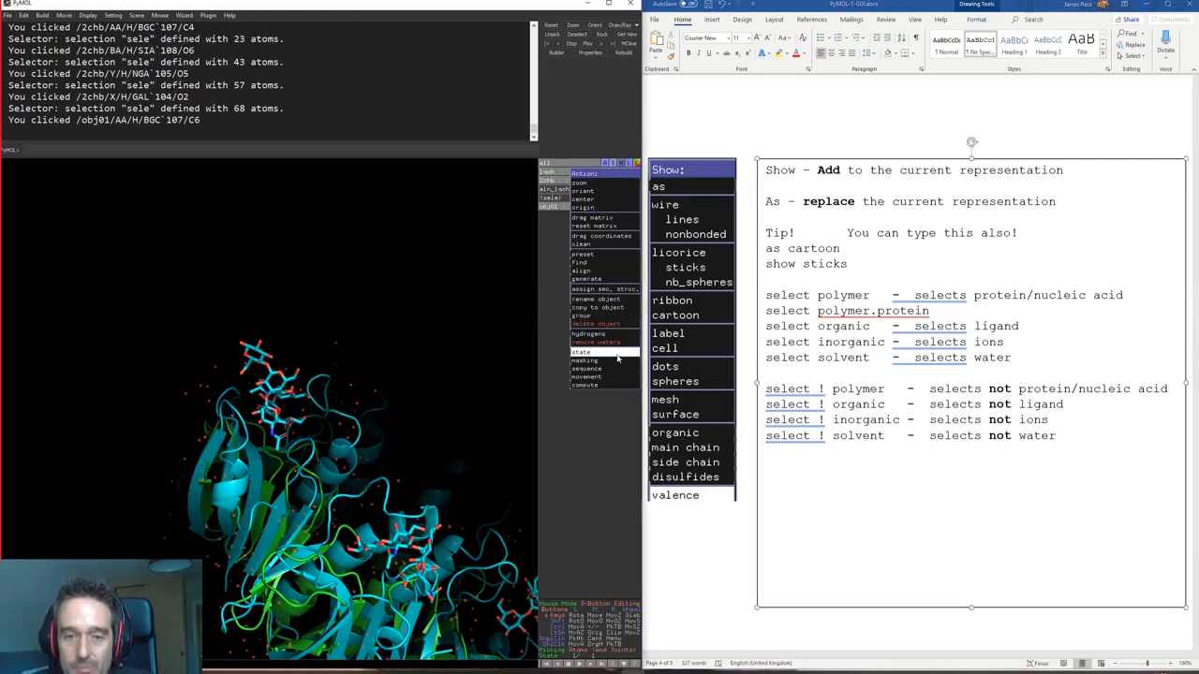
{"action": "mouse_move", "coordinate": [609, 335]}
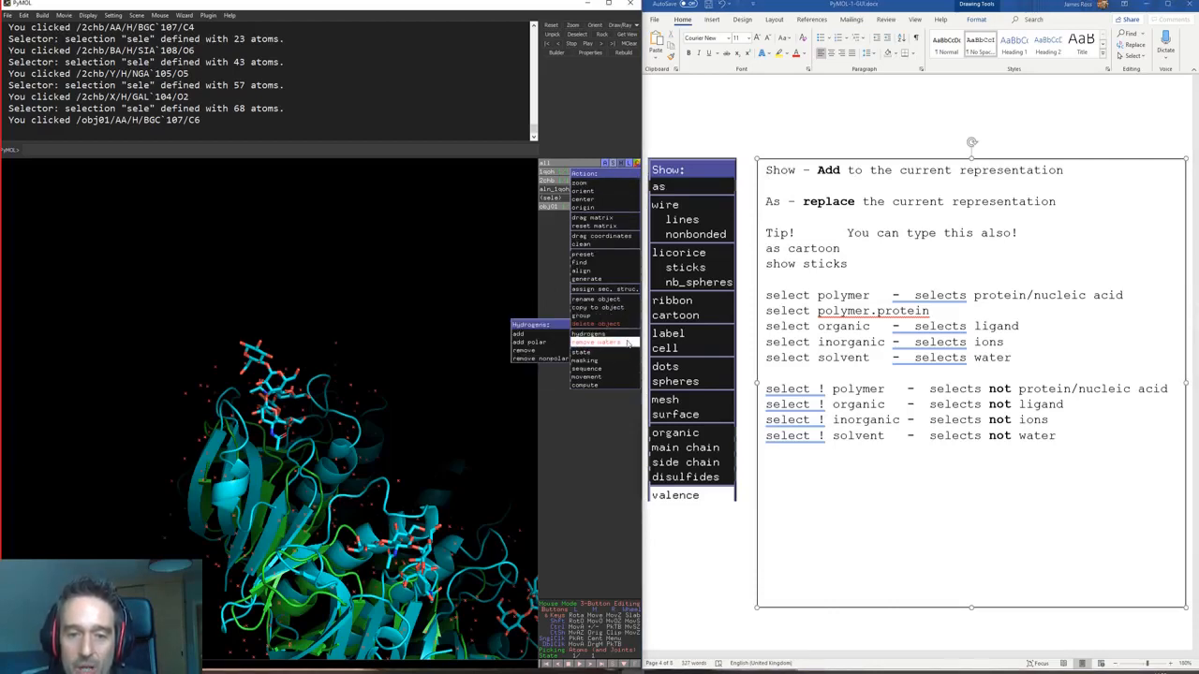
{"action": "left_click", "coordinate": [547, 245]}
{"action": "left_click", "coordinate": [613, 172]}
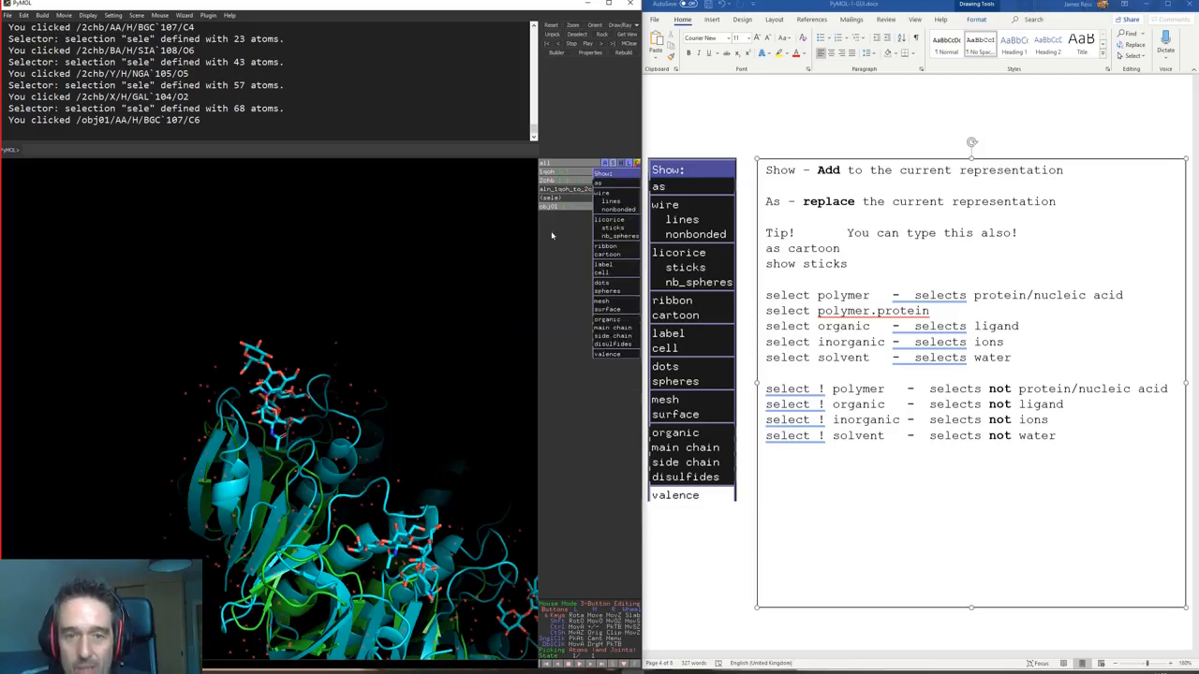
{"action": "left_click", "coordinate": [575, 187]}
Step: Hide 2chb and the extracted ligand object to leave only 1qoh, and run the orient command
{"action": "left_click", "coordinate": [576, 182]}
{"action": "left_click", "coordinate": [579, 206]}
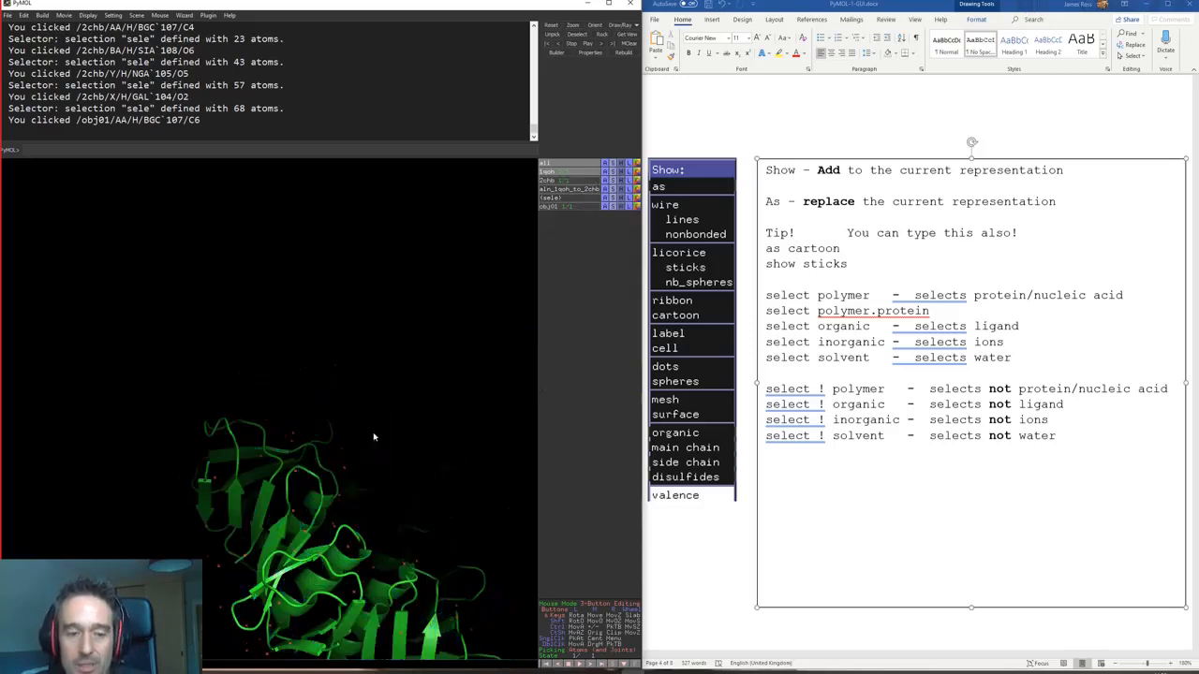
{"action": "middle_click", "coordinate": [419, 552]}
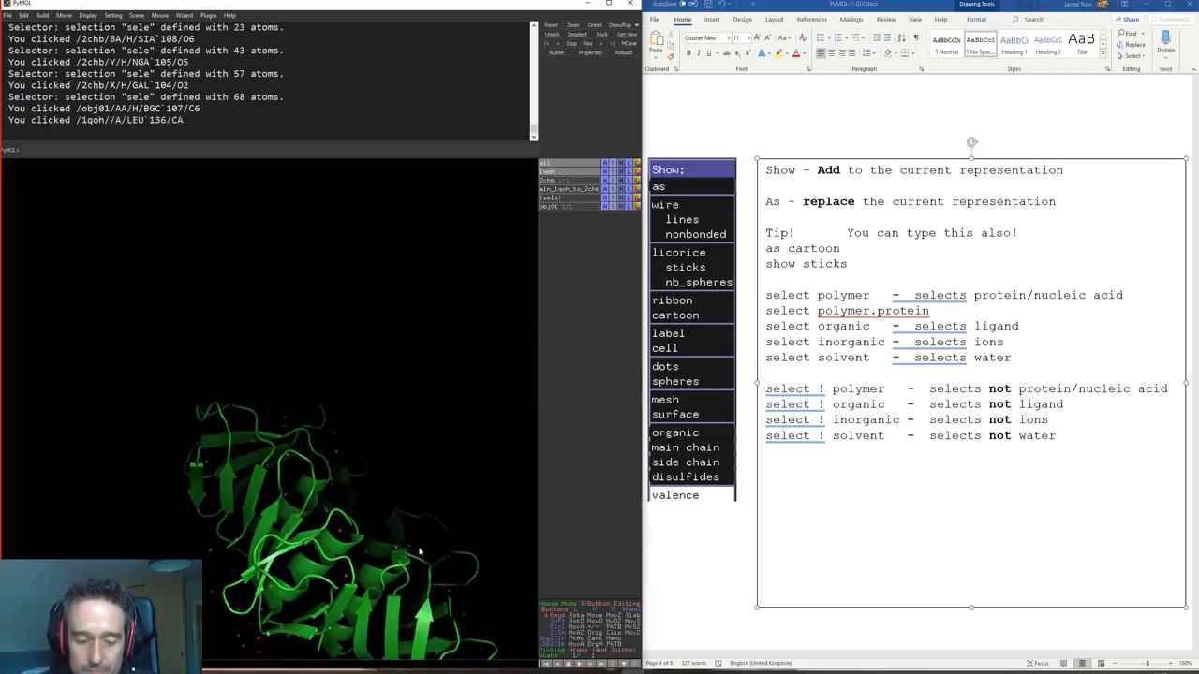
{"action": "key", "text": "Return"}
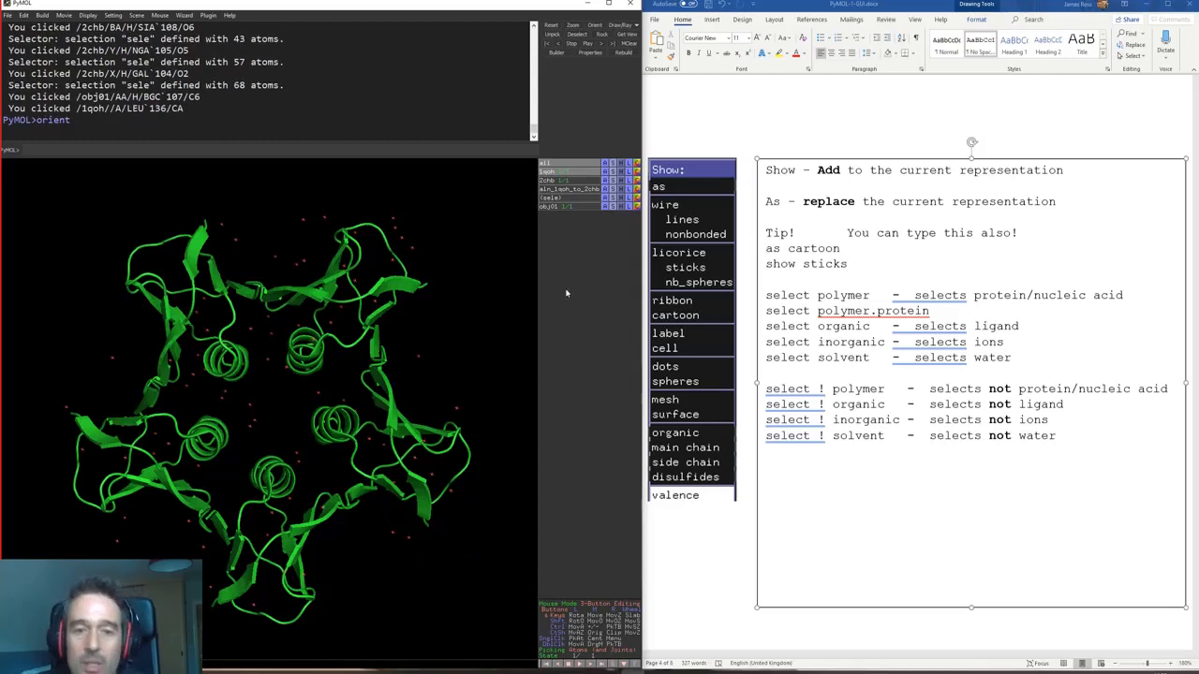
Step: Add a lines representation to the 1qoh cartoon
{"action": "left_click", "coordinate": [614, 172]}
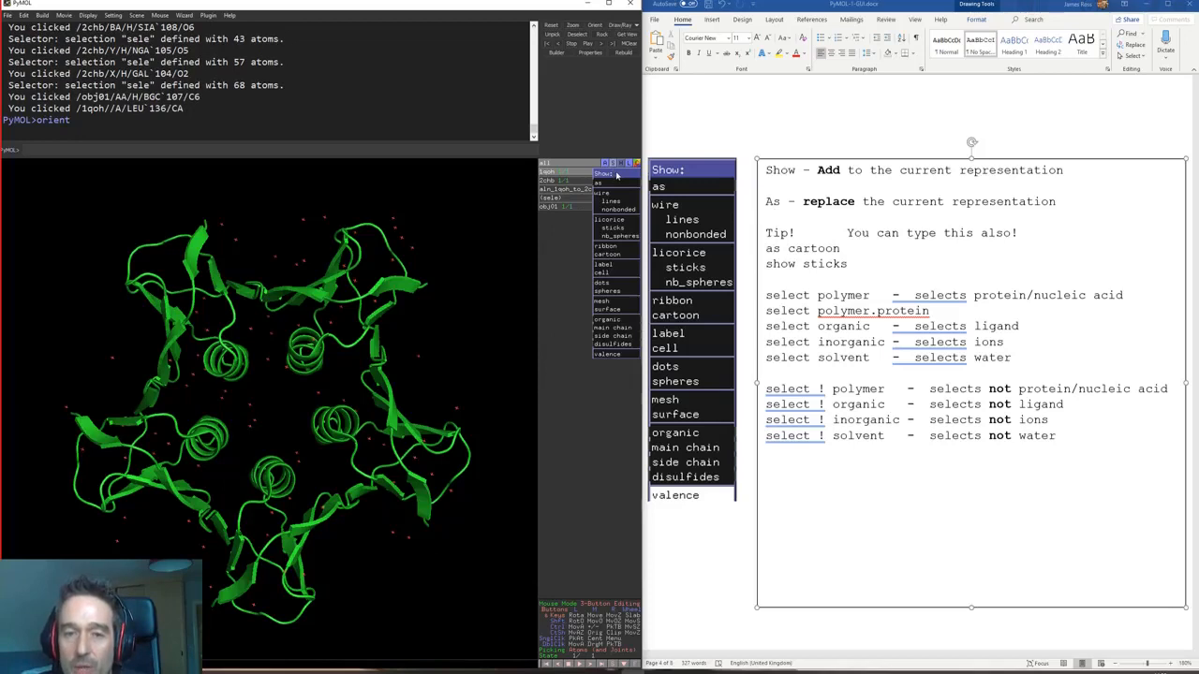
{"action": "mouse_move", "coordinate": [615, 184]}
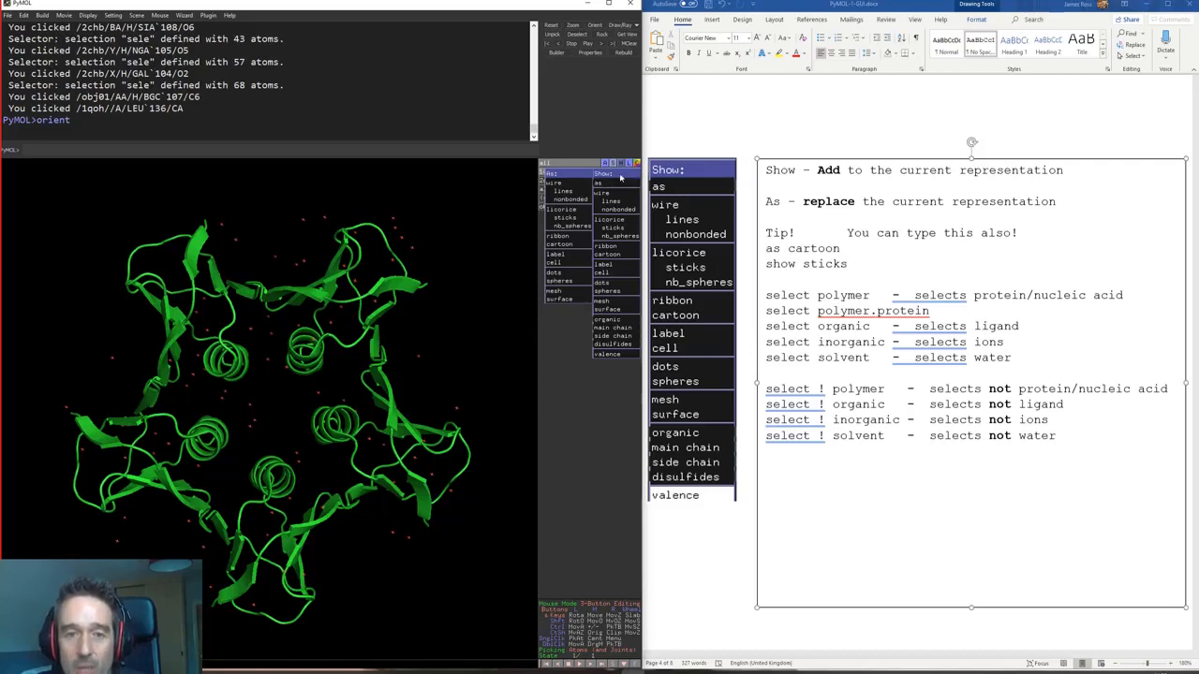
{"action": "left_click", "coordinate": [619, 204]}
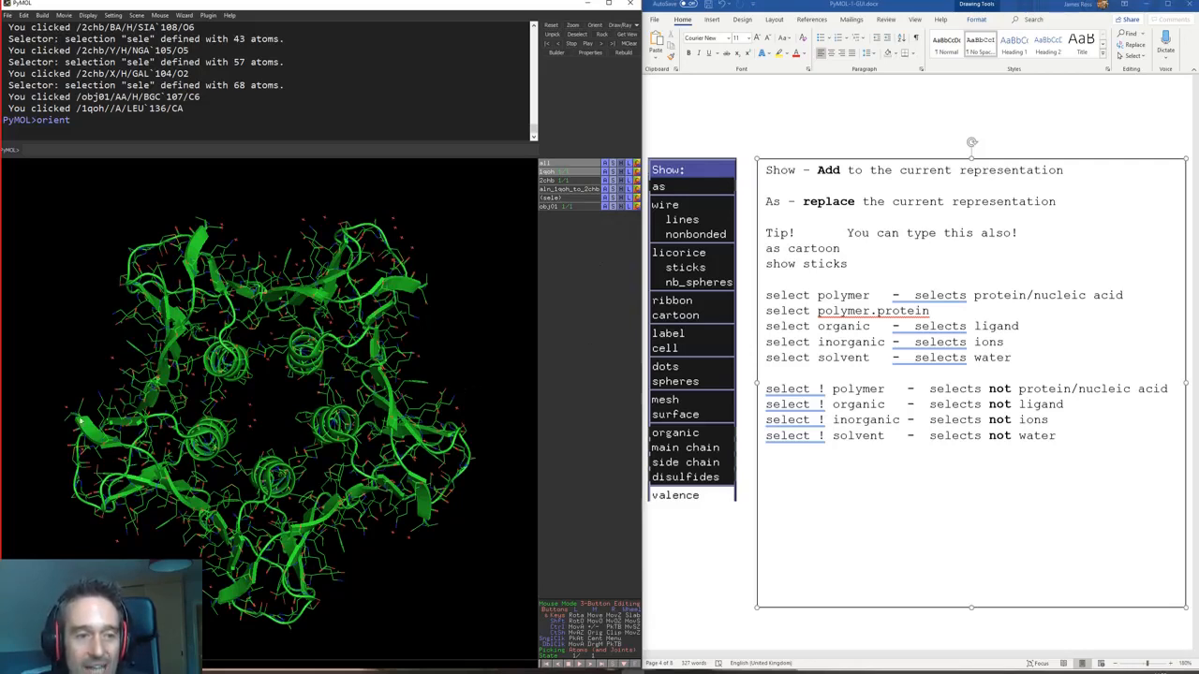
Step: Replace the current representation of 1qoh with sticks
{"action": "left_click", "coordinate": [613, 174]}
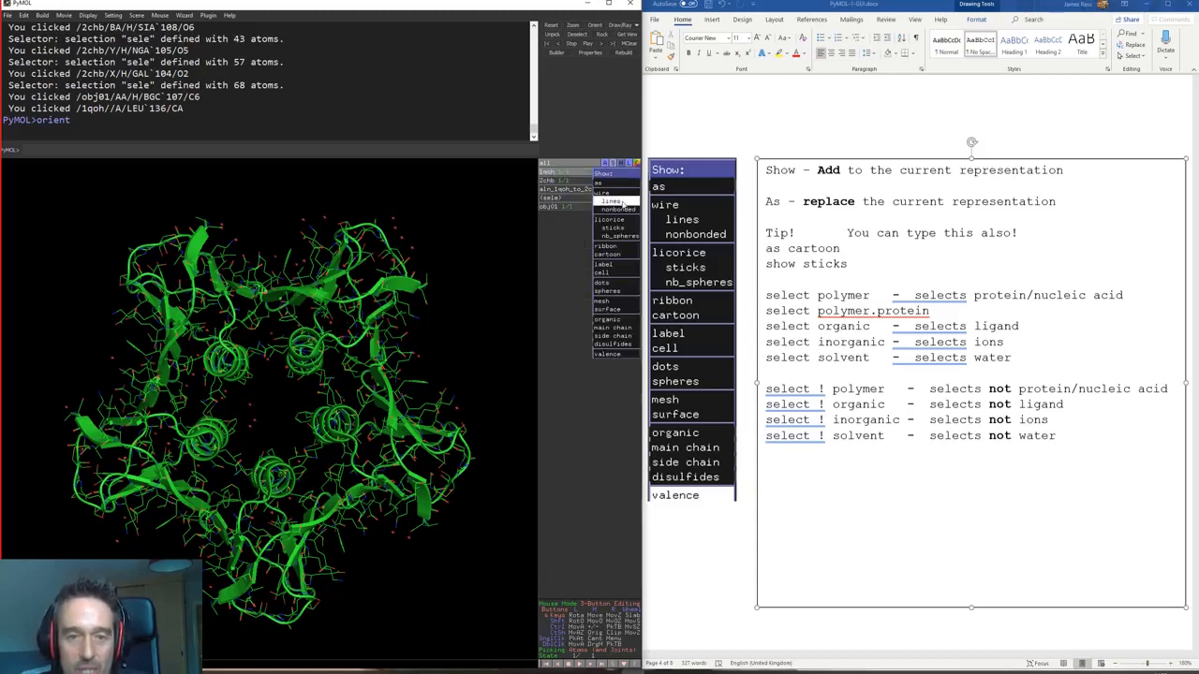
{"action": "mouse_move", "coordinate": [607, 183]}
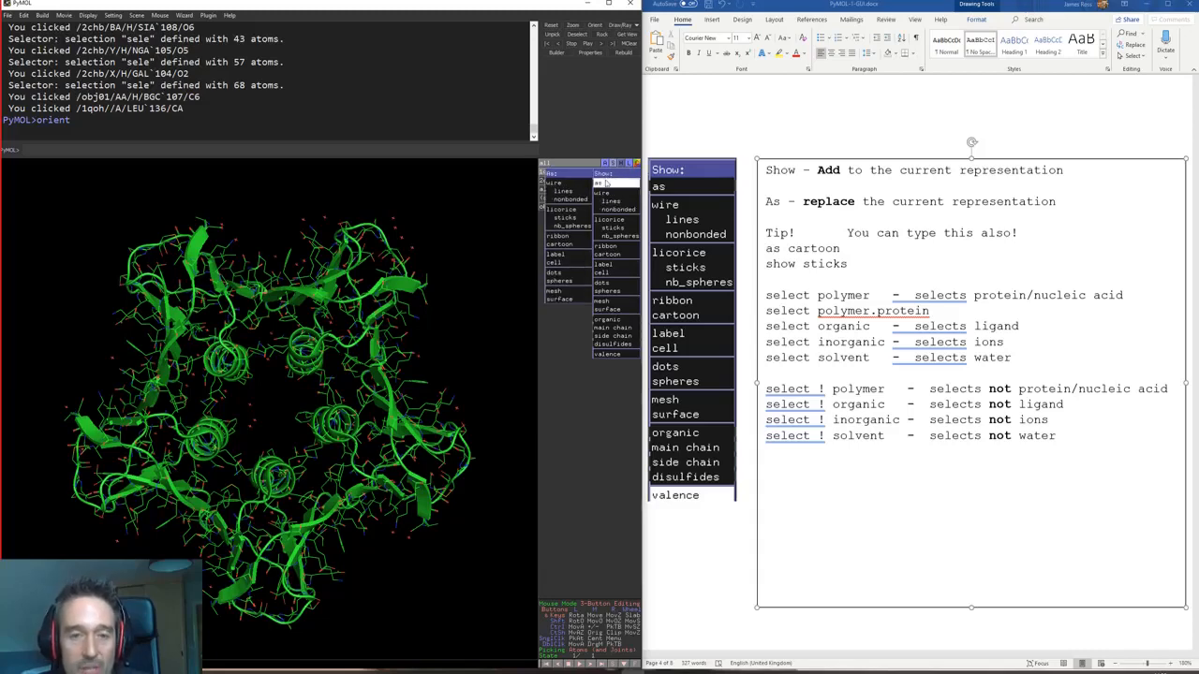
{"action": "left_click", "coordinate": [566, 217]}
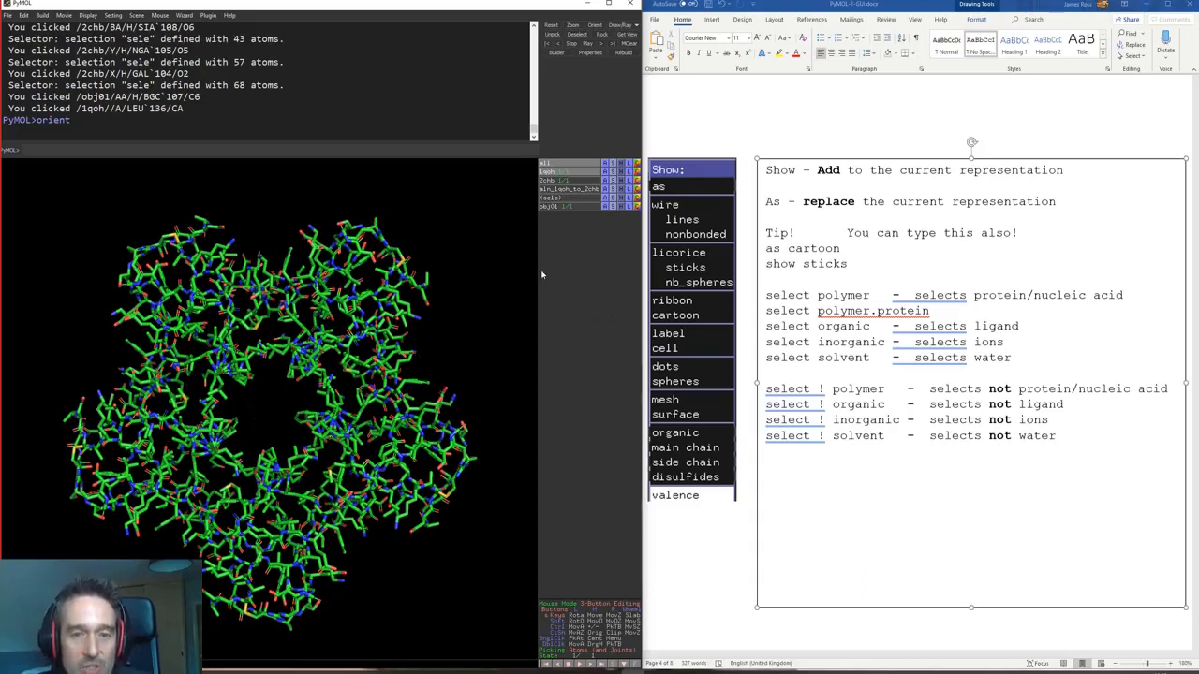
Step: Replace the sticks representation of 1qoh with cartoon
{"action": "left_click", "coordinate": [613, 172]}
{"action": "mouse_move", "coordinate": [604, 184]}
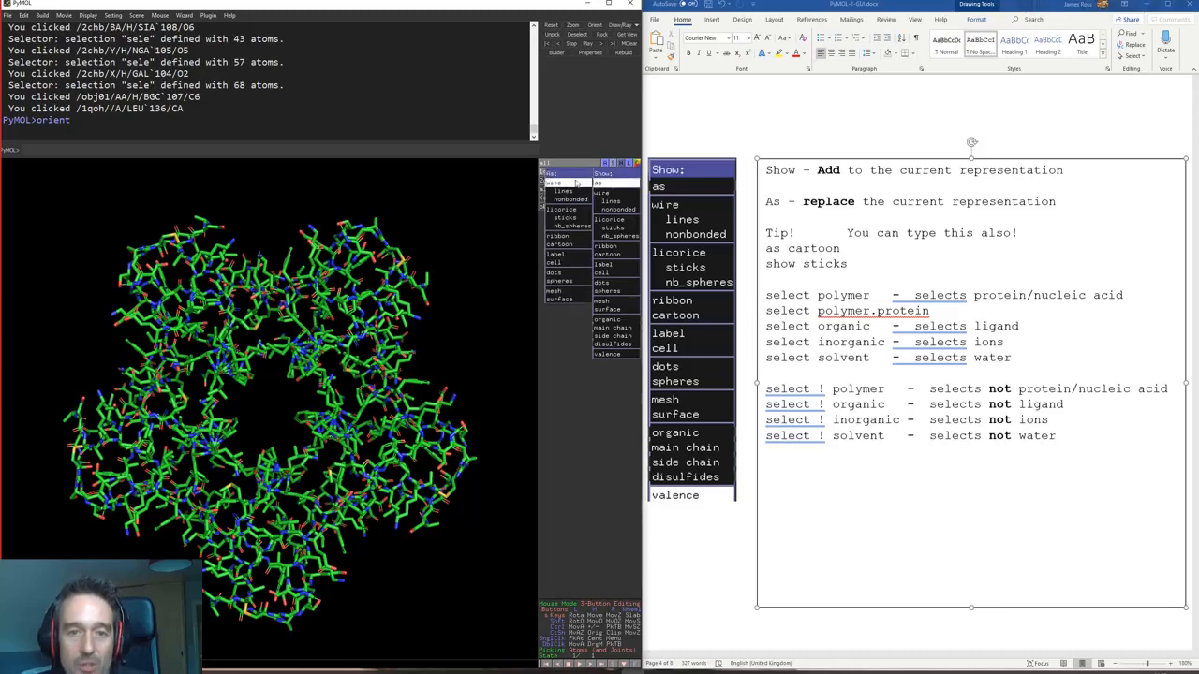
{"action": "left_click", "coordinate": [578, 245]}
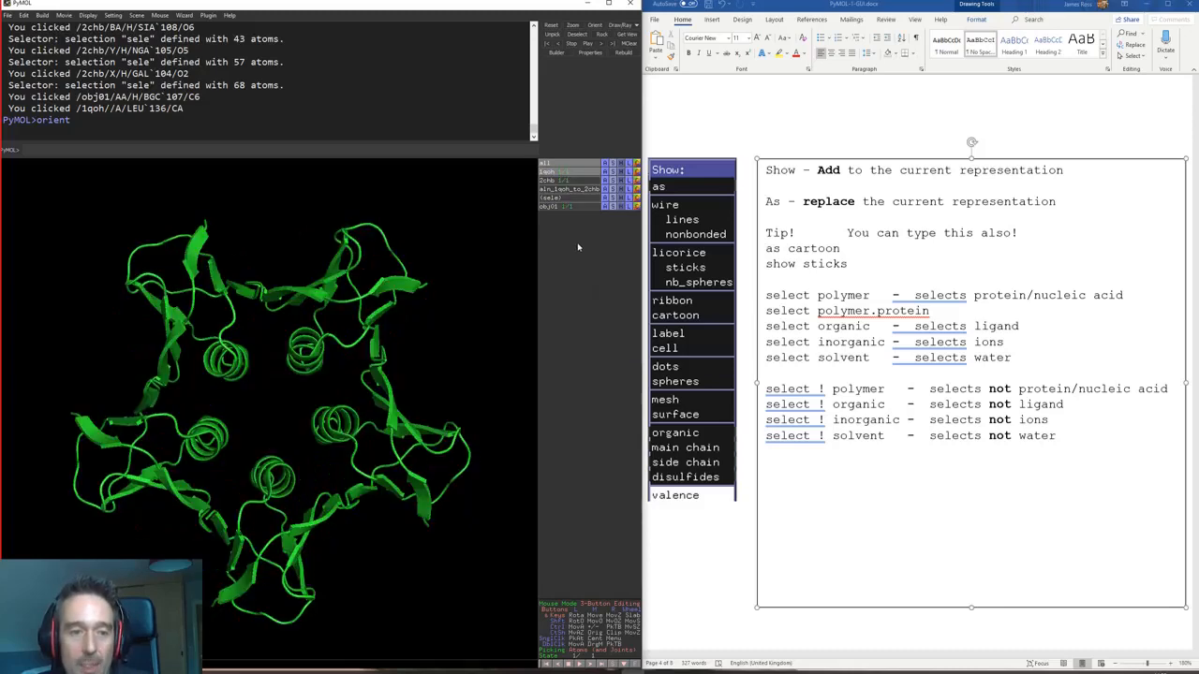
Step: Show the side chains of 1qoh as sticks on top of the cartoon and inspect the structure from several angles
{"action": "left_click", "coordinate": [613, 174]}
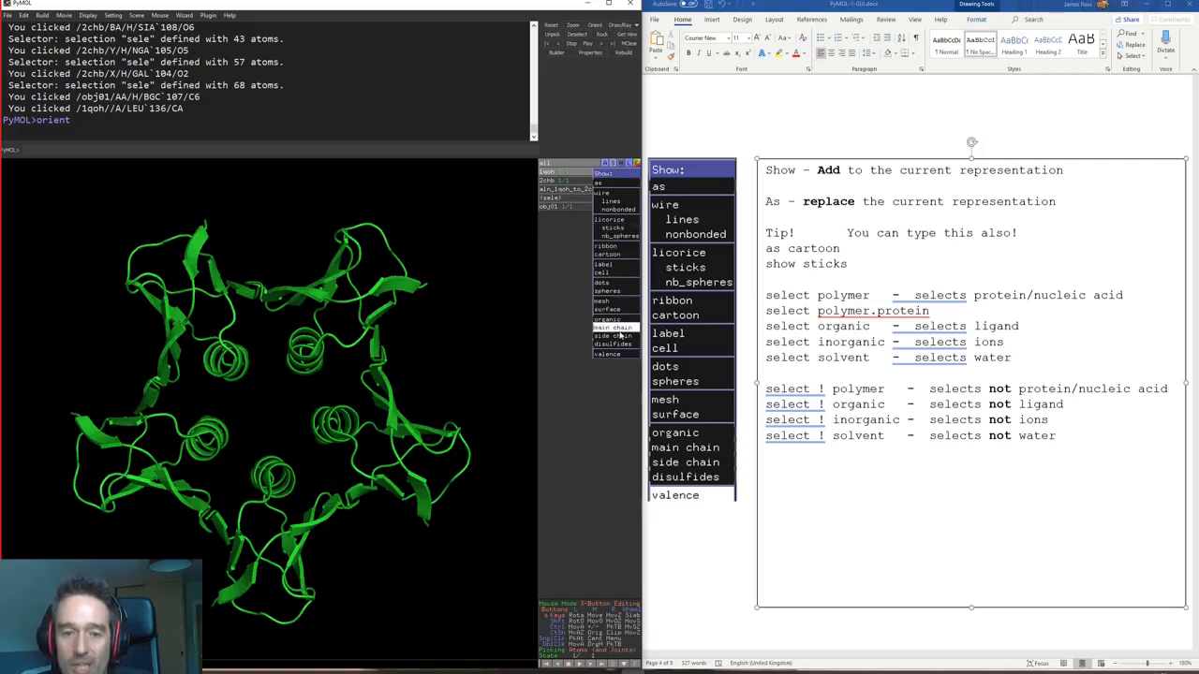
{"action": "mouse_move", "coordinate": [621, 339]}
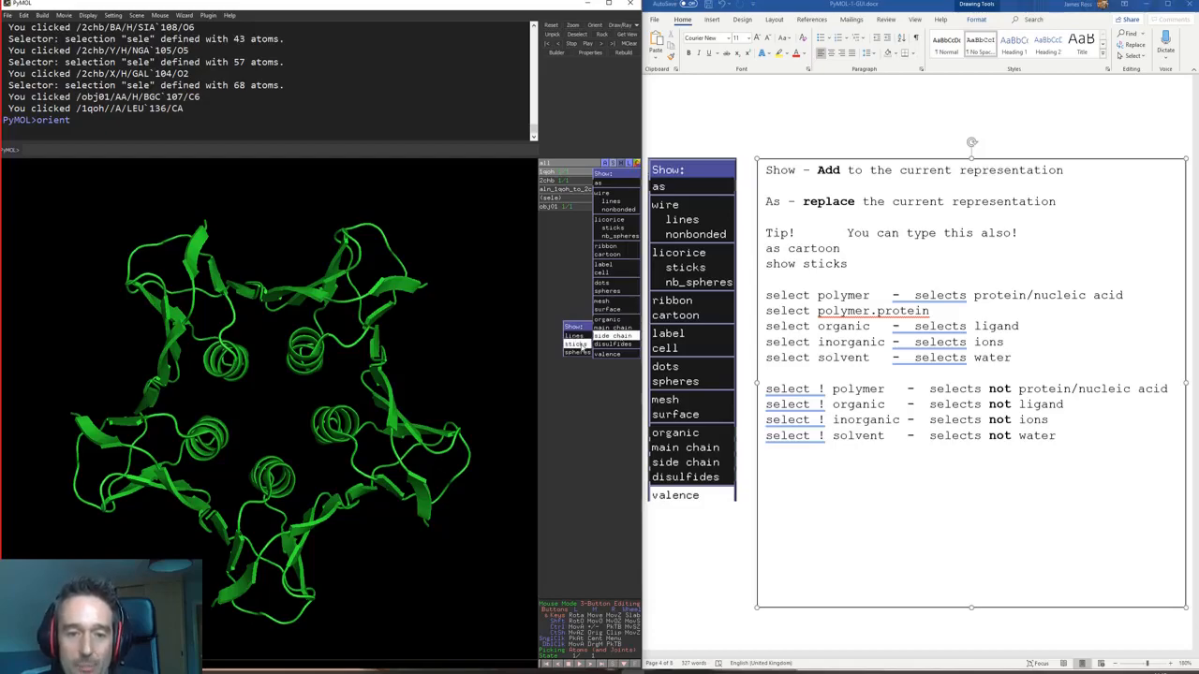
{"action": "left_click", "coordinate": [578, 344]}
{"action": "left_click_drag", "start_coordinate": [358, 444], "coordinate": [324, 304]}
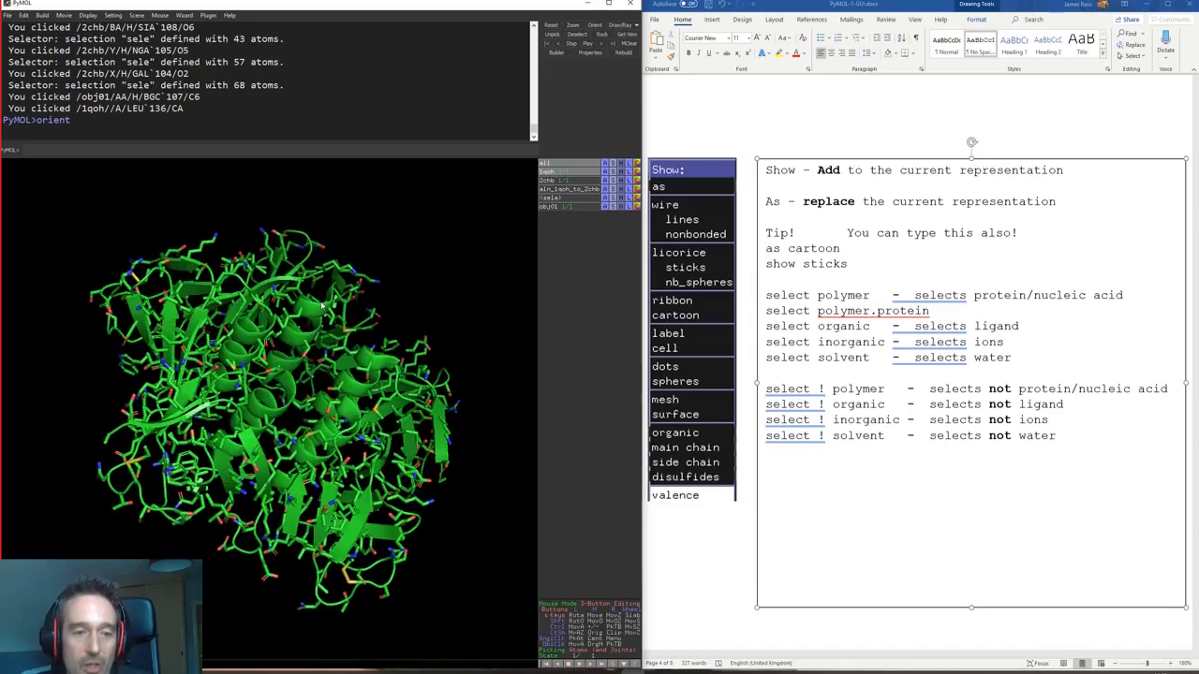
{"action": "middle_click", "coordinate": [309, 307]}
{"action": "right_click_drag", "start_coordinate": [358, 212], "coordinate": [338, 437]}
{"action": "left_click_drag", "start_coordinate": [338, 437], "coordinate": [267, 490]}
{"action": "right_click_drag", "start_coordinate": [269, 490], "coordinate": [283, 309]}
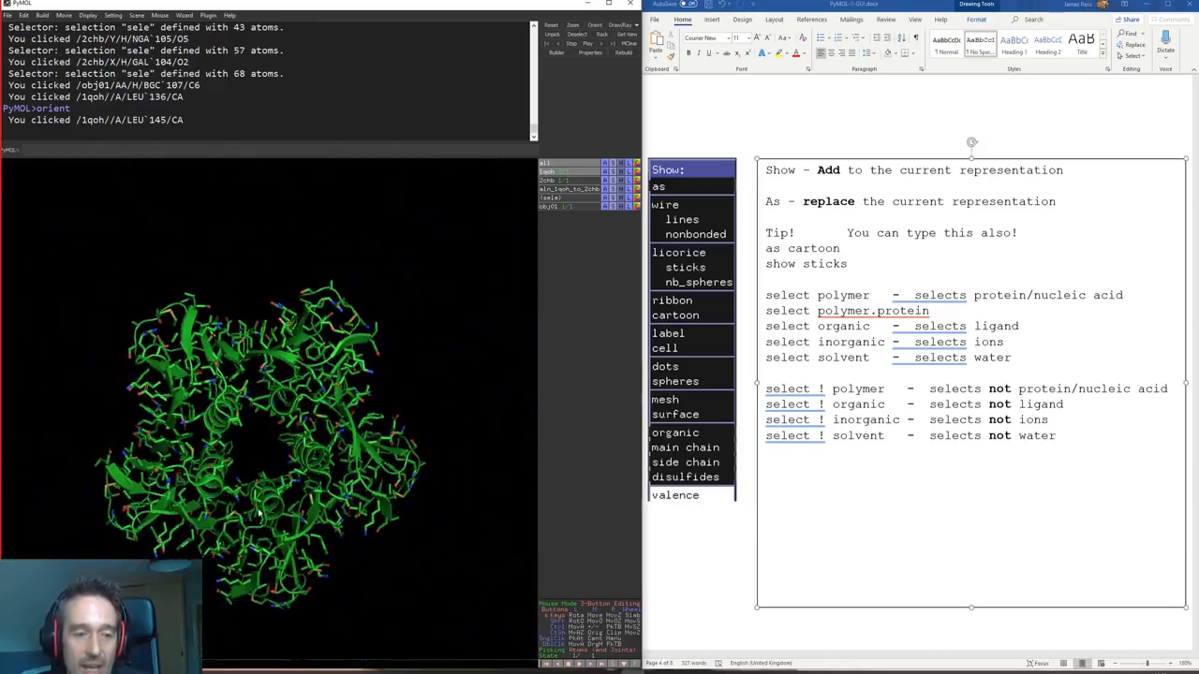
{"action": "left_click_drag", "start_coordinate": [284, 478], "coordinate": [275, 509]}
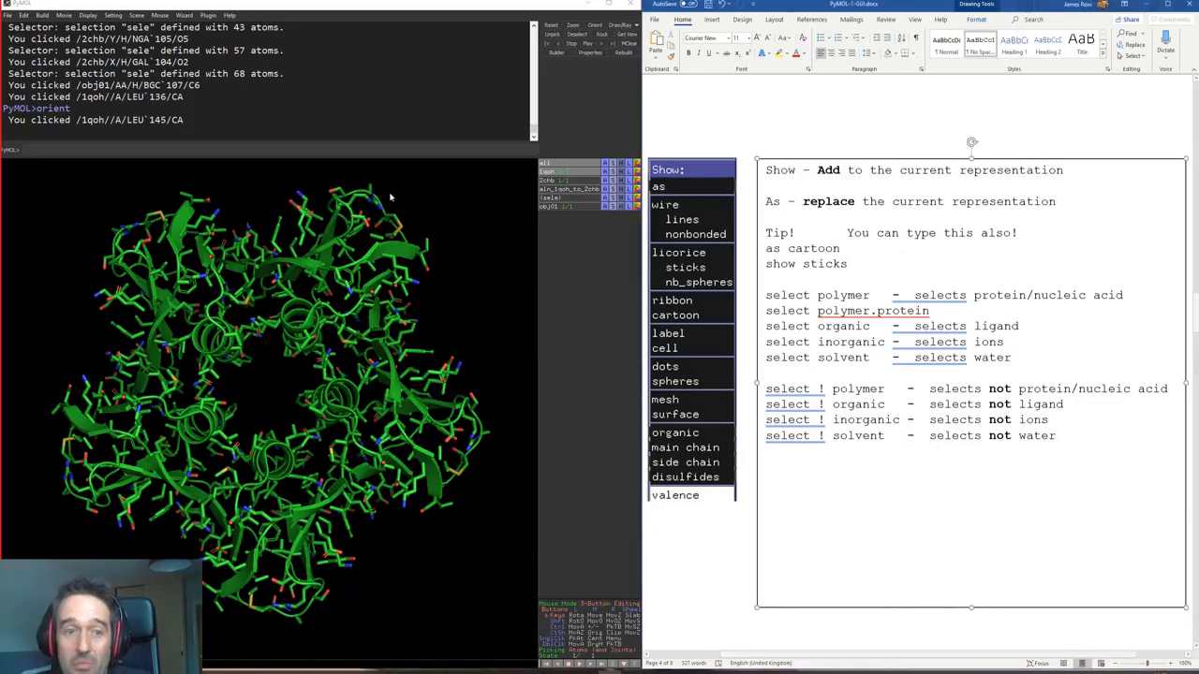
Step: Run the command "as cartoon" copied from the Word notes in PyMOL, followed by "as sphere", to replace the representation of 1qoh
{"action": "left_click", "coordinate": [405, 147]}
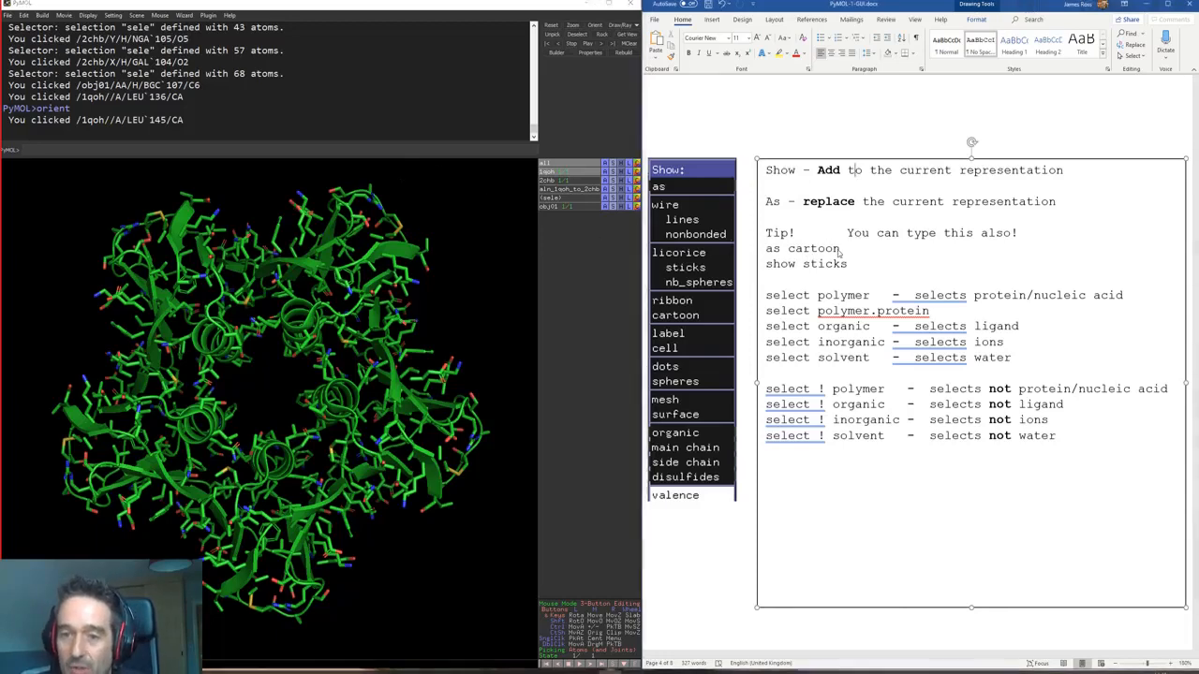
{"action": "triple_click", "coordinate": [765, 246]}
{"action": "key", "text": "ctrl+c"}
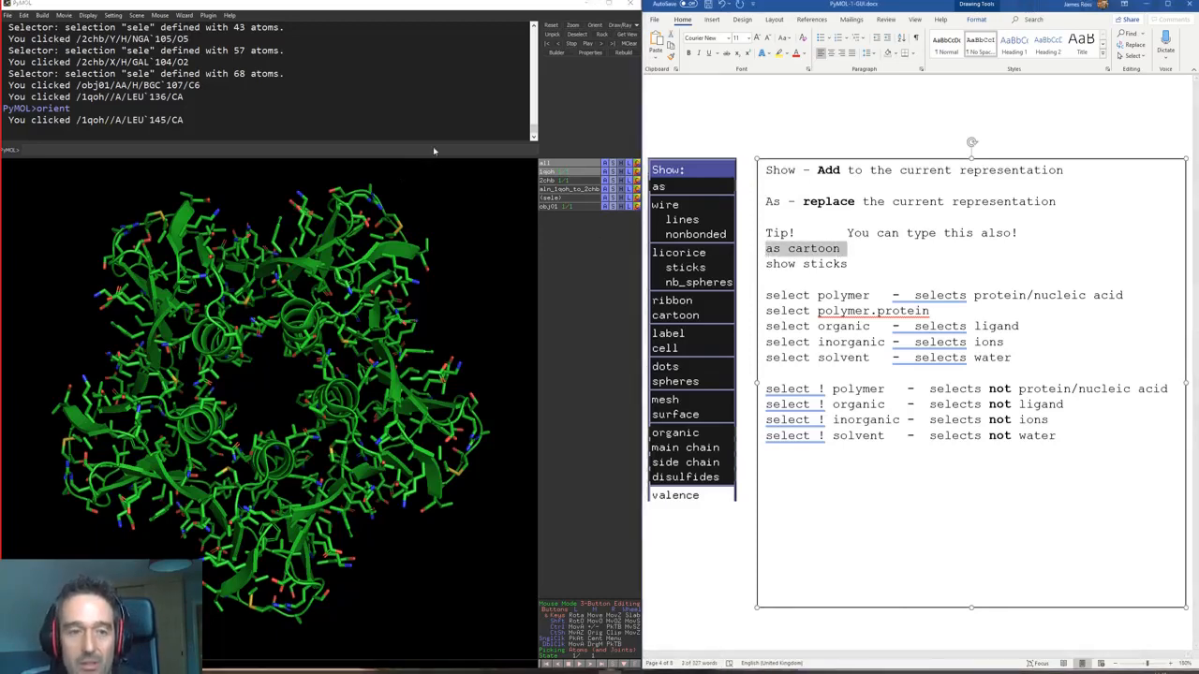
{"action": "left_click", "coordinate": [435, 147]}
{"action": "key", "text": "ctrl+v"}
{"action": "key", "text": "Return"}
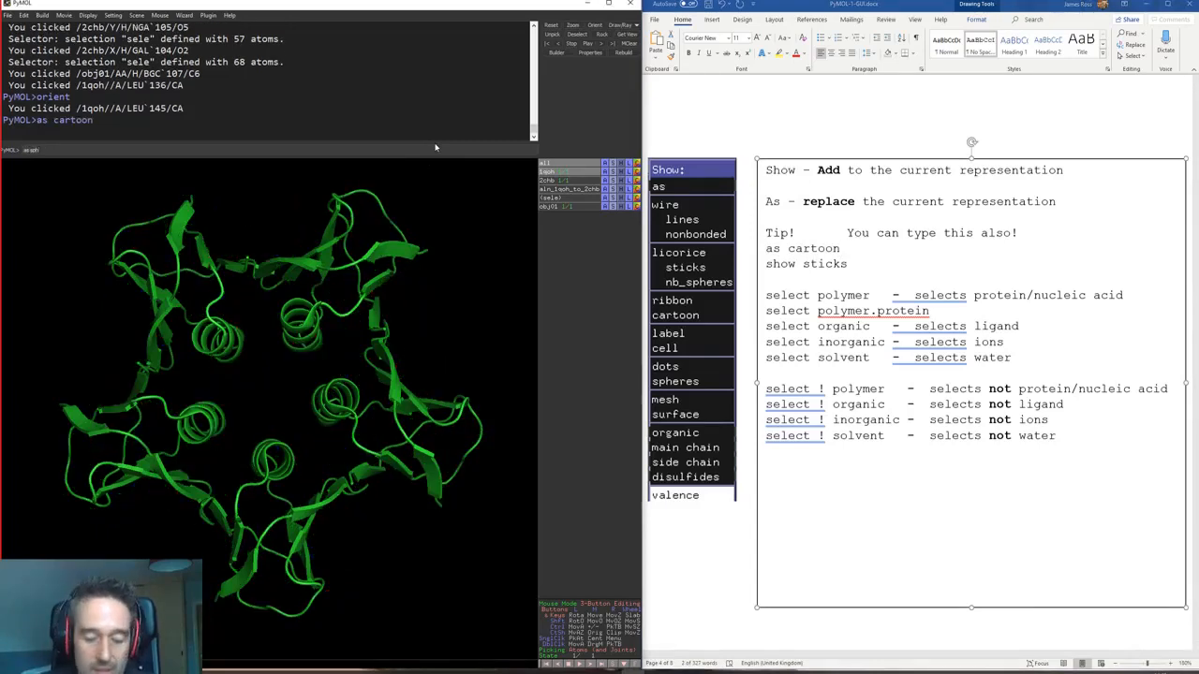
{"action": "key", "text": "Return"}
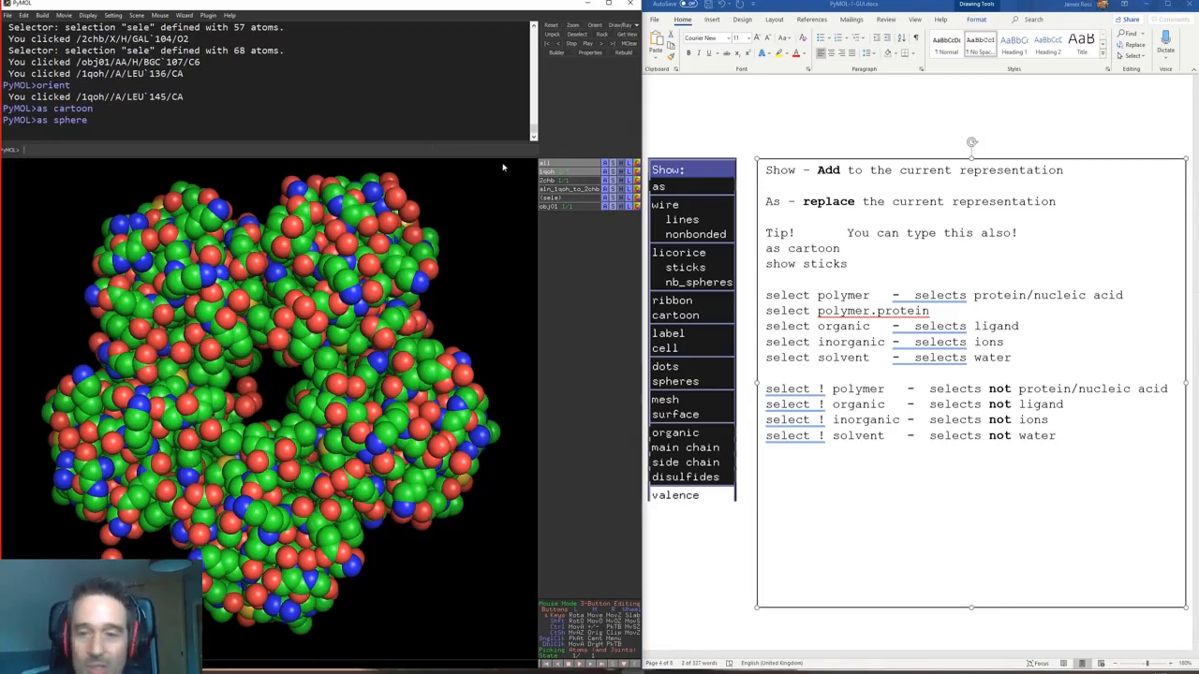
Step: Copy "show sticks" from the Word notes and run it in PyMOL to add sticks to the sphere representation
{"action": "left_click", "coordinate": [884, 282]}
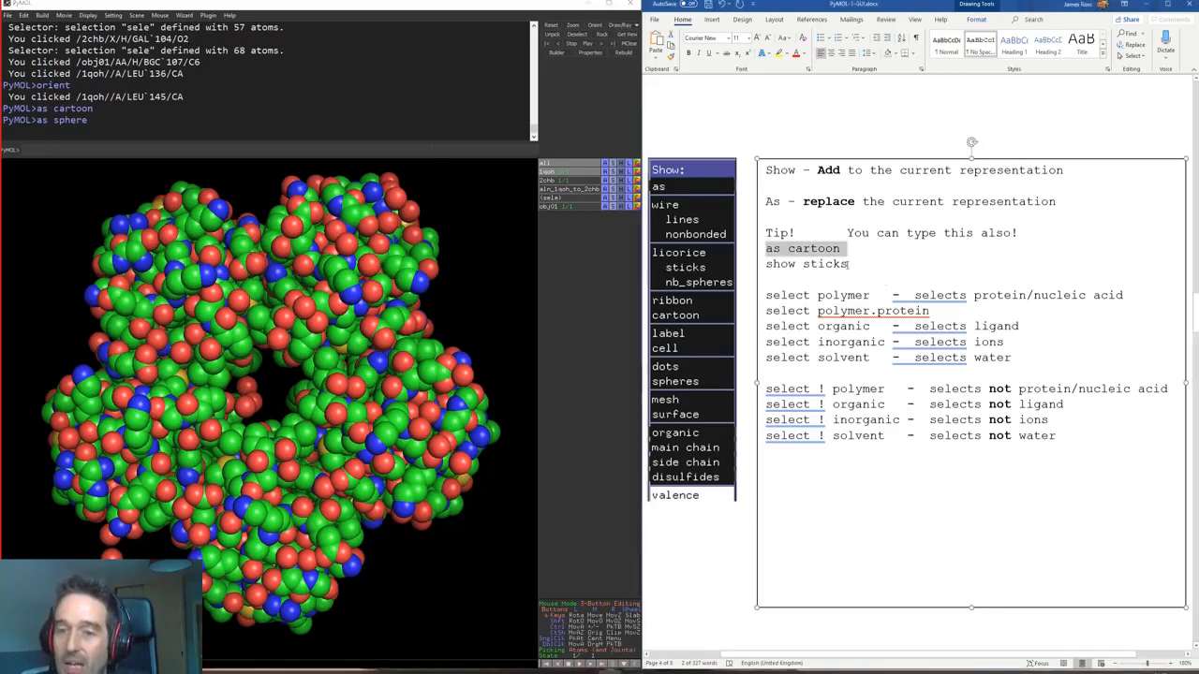
{"action": "triple_click", "coordinate": [847, 265]}
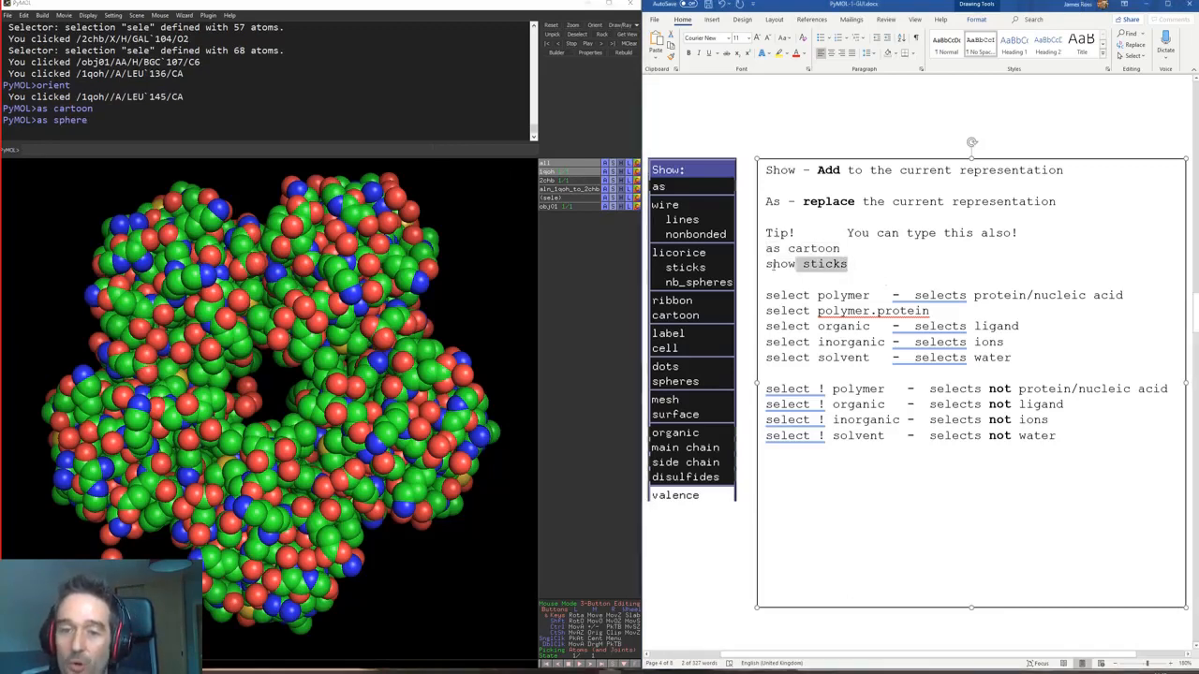
{"action": "left_click", "coordinate": [512, 152]}
{"action": "key", "text": "ctrl+v"}
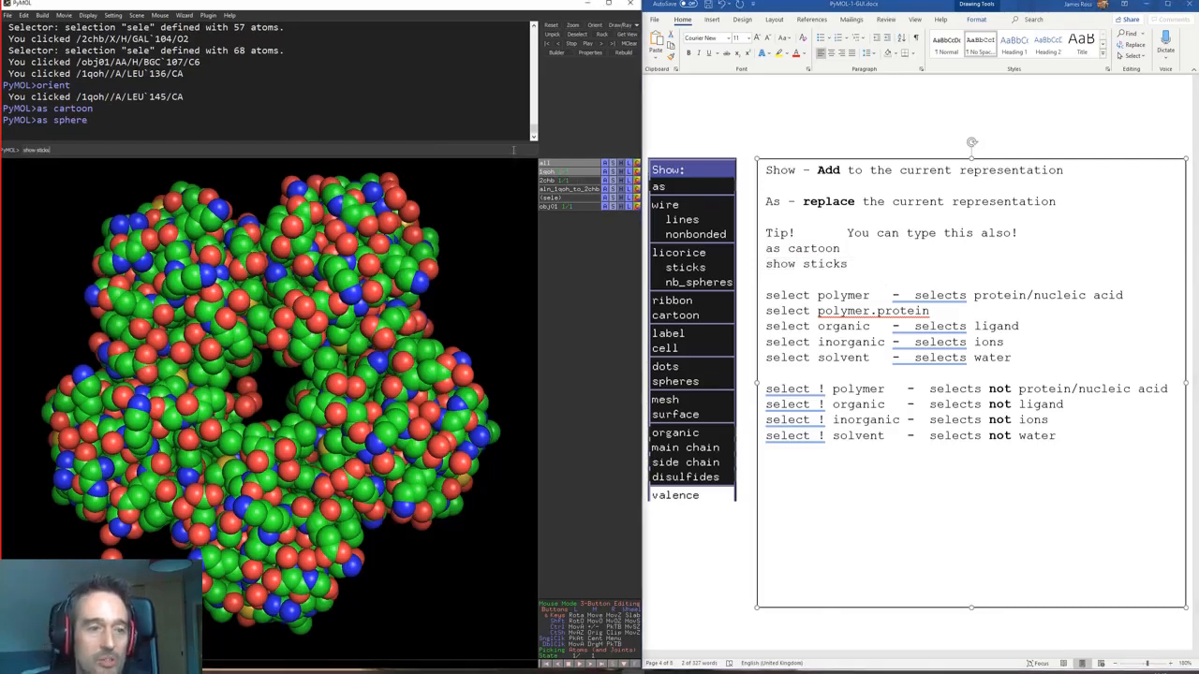
{"action": "key", "text": "Return"}
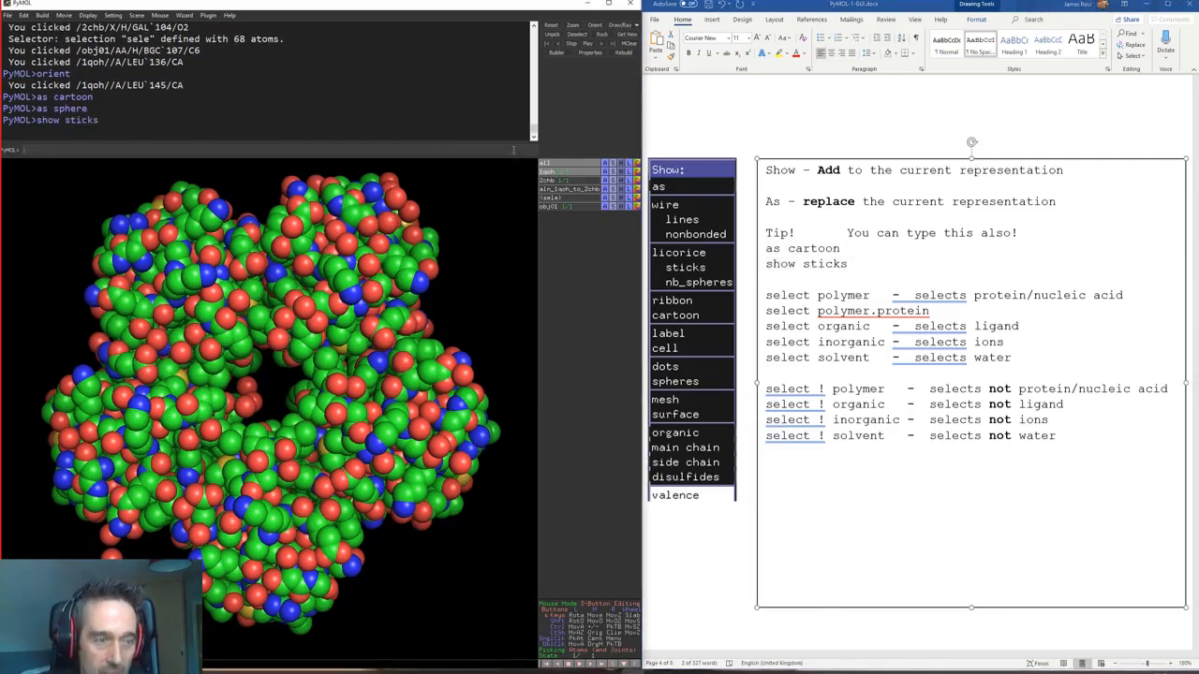
Step: Run the command "as sticks" to replace the spheres representation with sticks only
{"action": "type", "text": "as stic"}
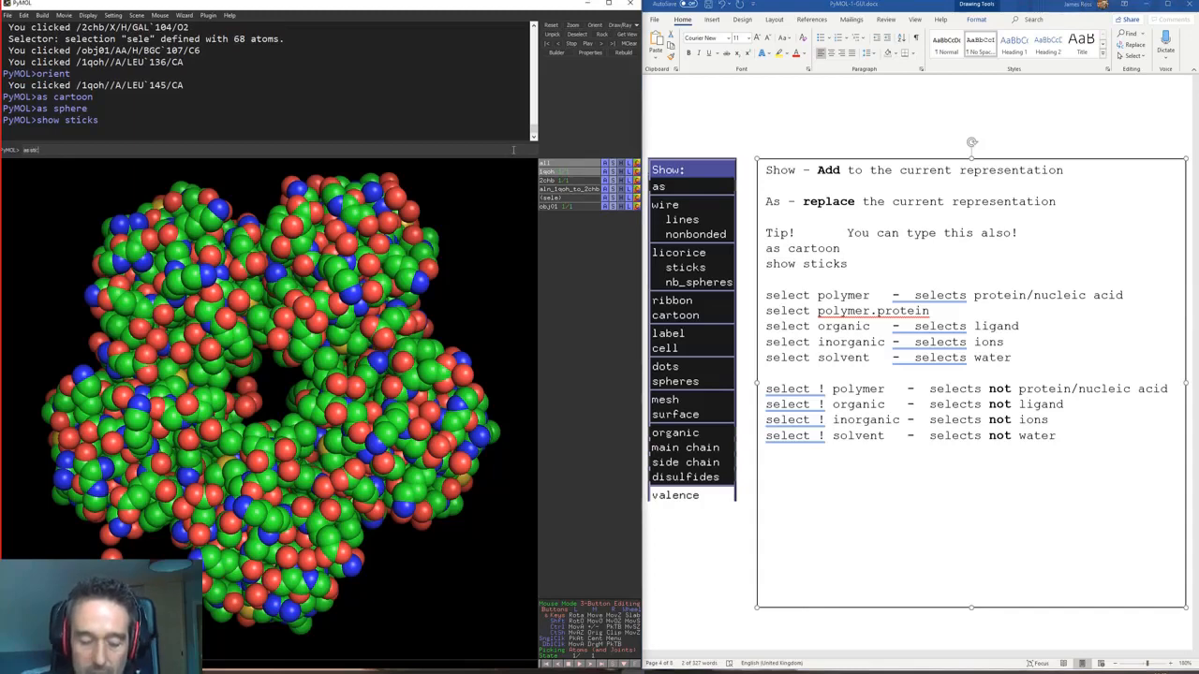
{"action": "type", "text": "ks"}
{"action": "key", "text": "Return"}
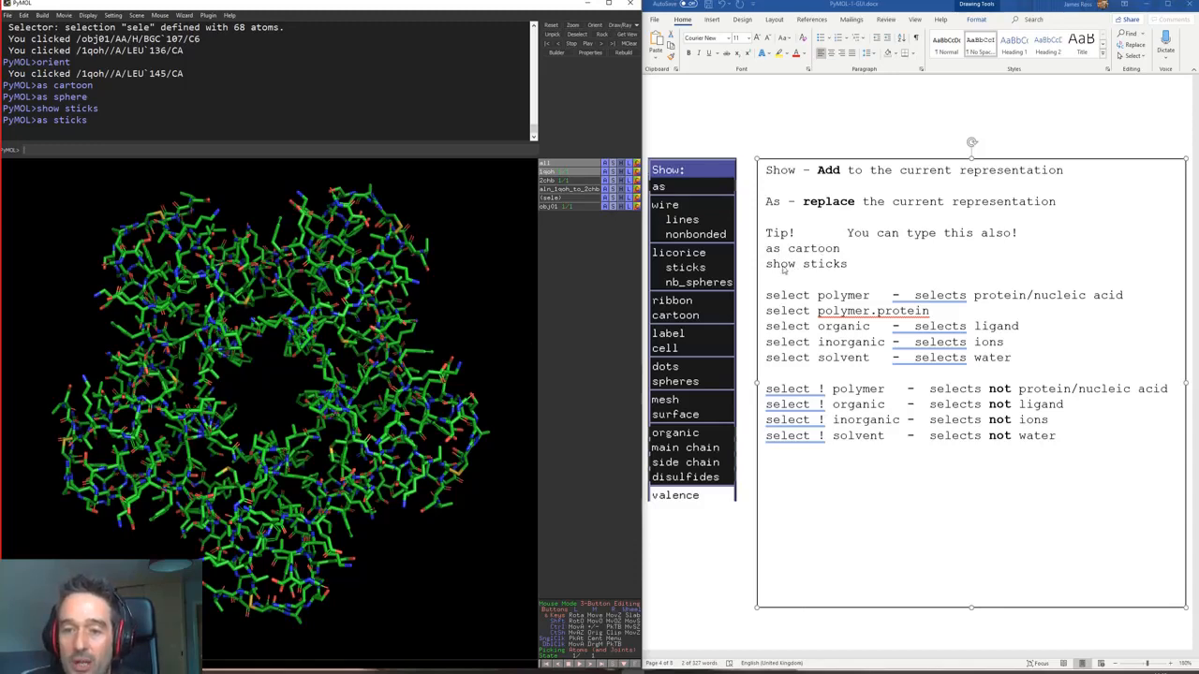
Step: Replace the sticks representation of 1qoh with ribbon and rotate the structure to inspect it
{"action": "left_click", "coordinate": [606, 172]}
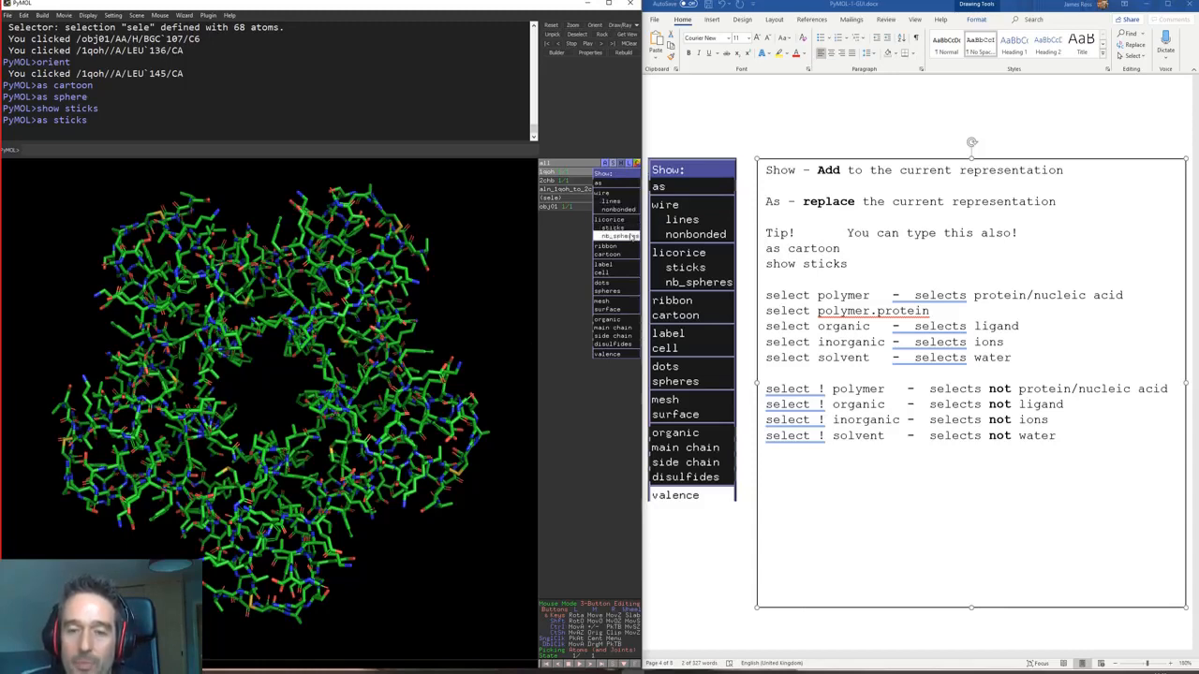
{"action": "left_click", "coordinate": [629, 247]}
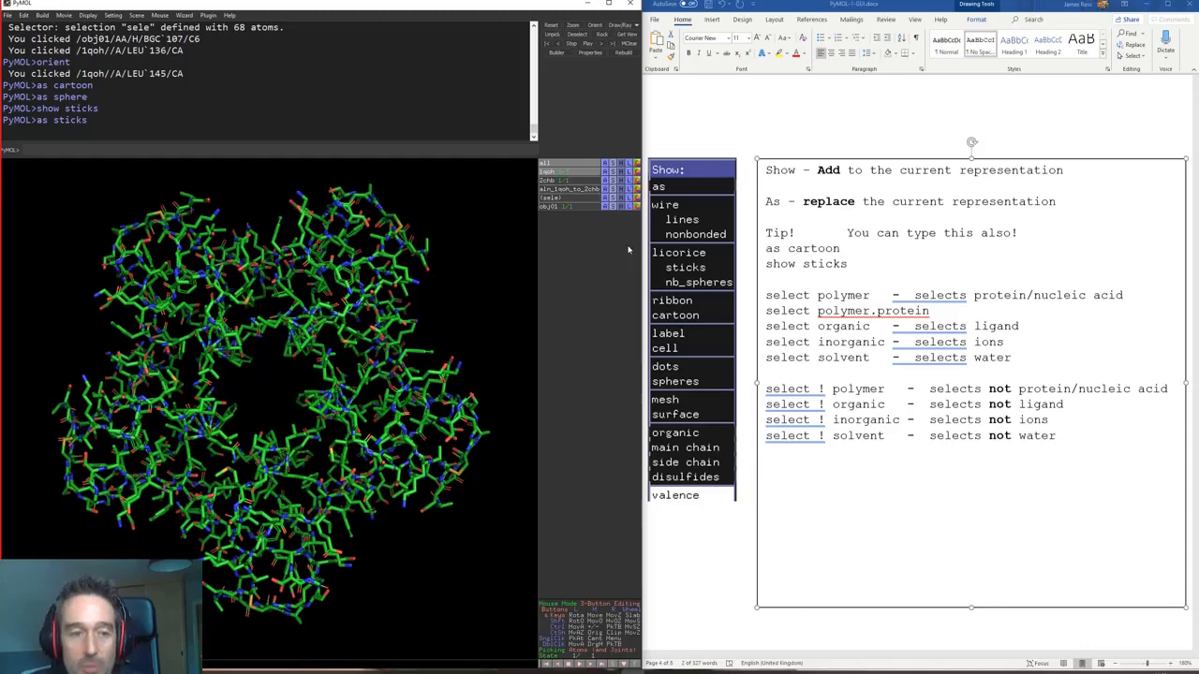
{"action": "left_click", "coordinate": [612, 174]}
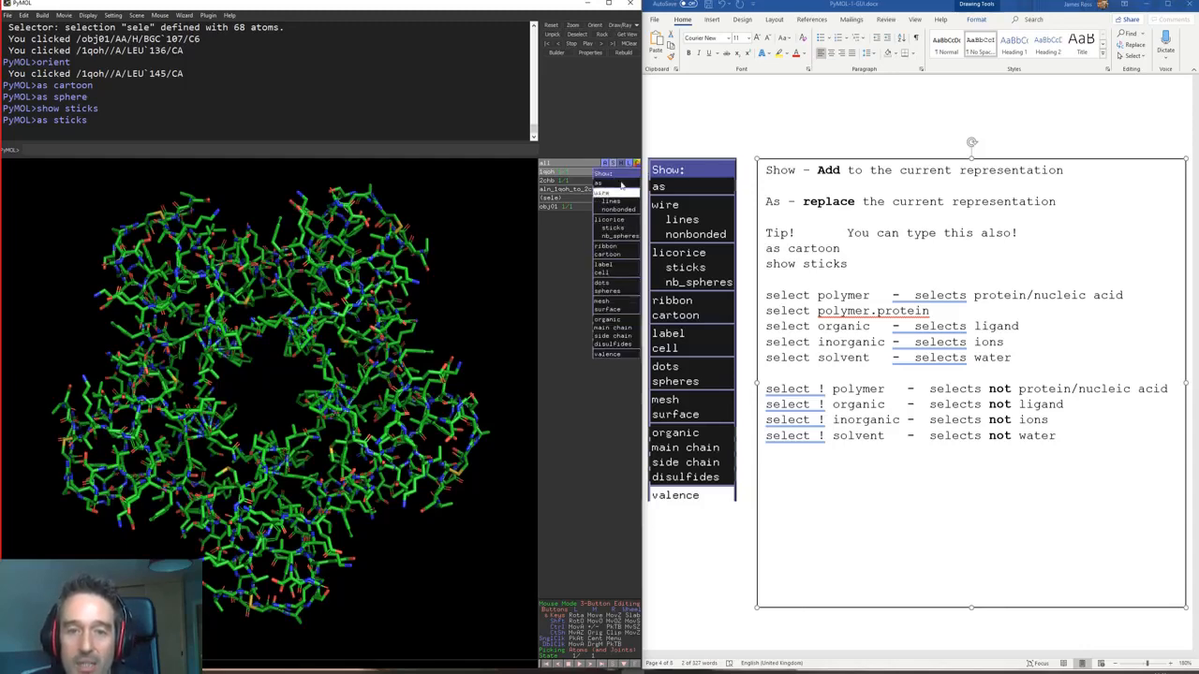
{"action": "mouse_move", "coordinate": [614, 186]}
{"action": "left_click", "coordinate": [567, 239]}
{"action": "left_click_drag", "start_coordinate": [290, 375], "coordinate": [356, 526]}
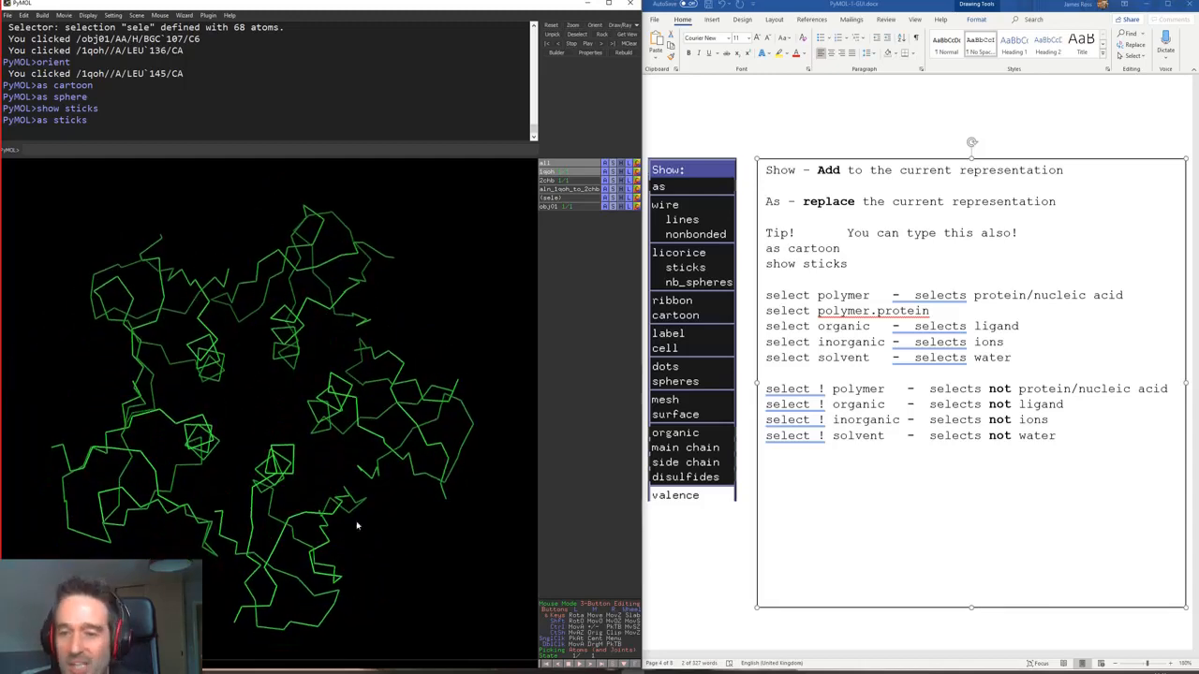
Step: Replace the ribbon representation of 1qoh with cartoon and show its side chains as sticks
{"action": "left_click", "coordinate": [605, 173]}
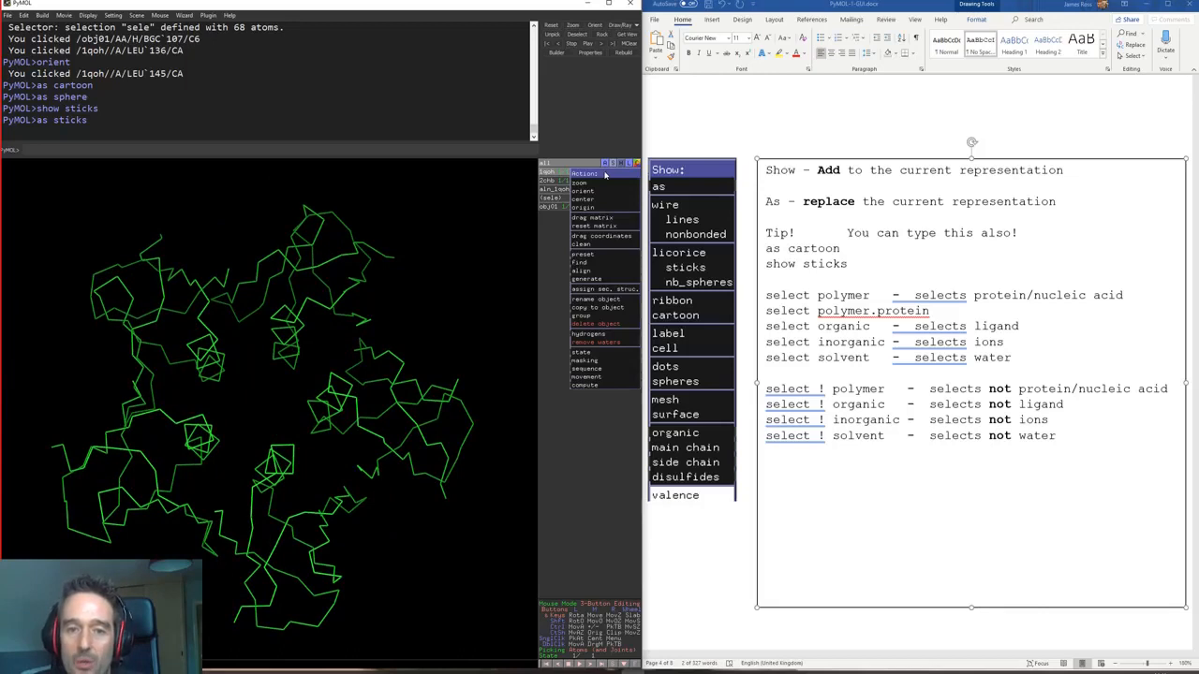
{"action": "left_click", "coordinate": [605, 175]}
{"action": "left_click", "coordinate": [614, 174]}
{"action": "mouse_move", "coordinate": [603, 184]}
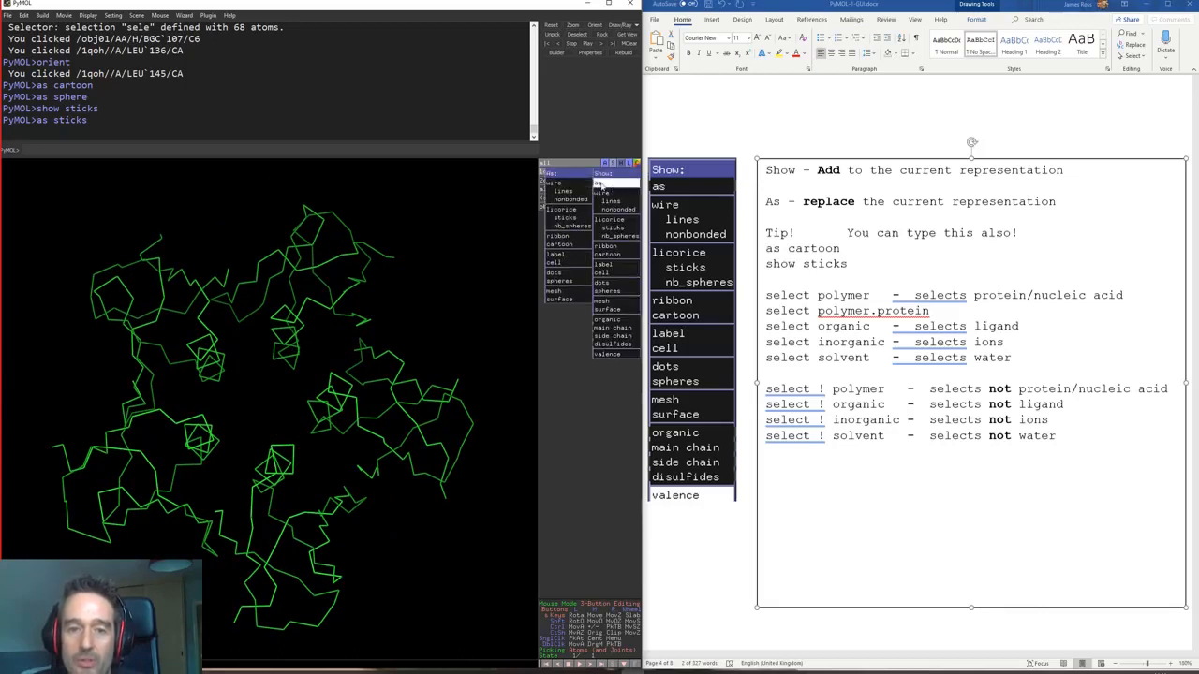
{"action": "left_click", "coordinate": [559, 245]}
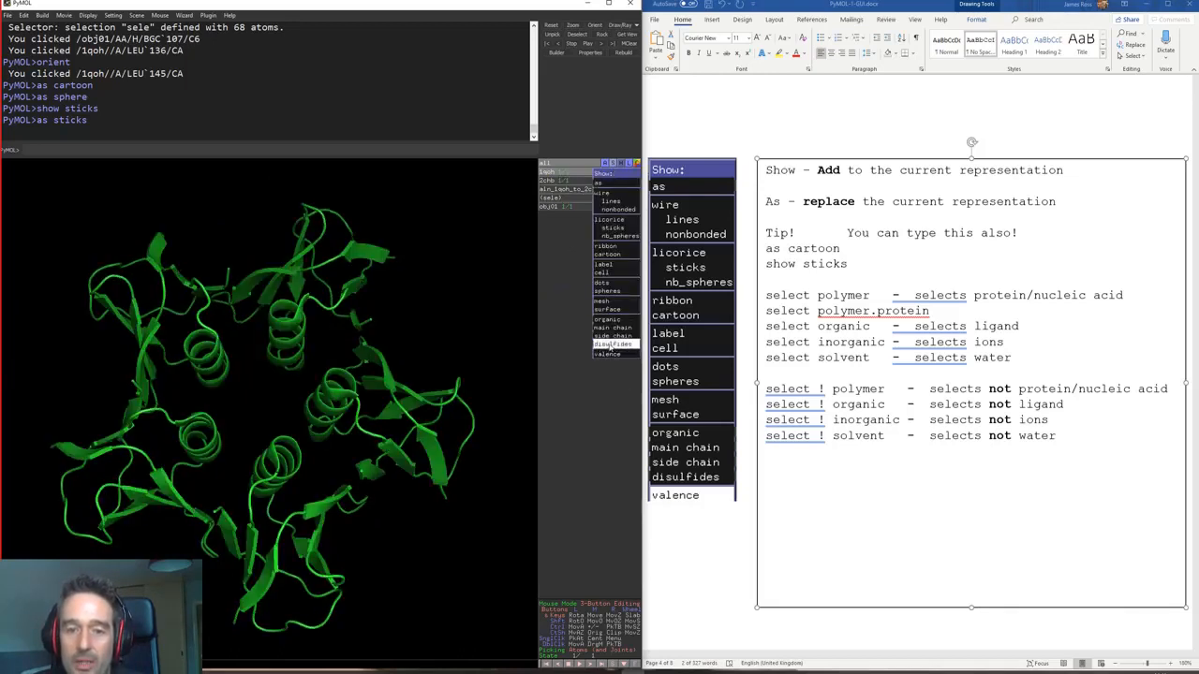
{"action": "mouse_move", "coordinate": [613, 337]}
{"action": "left_click", "coordinate": [578, 345]}
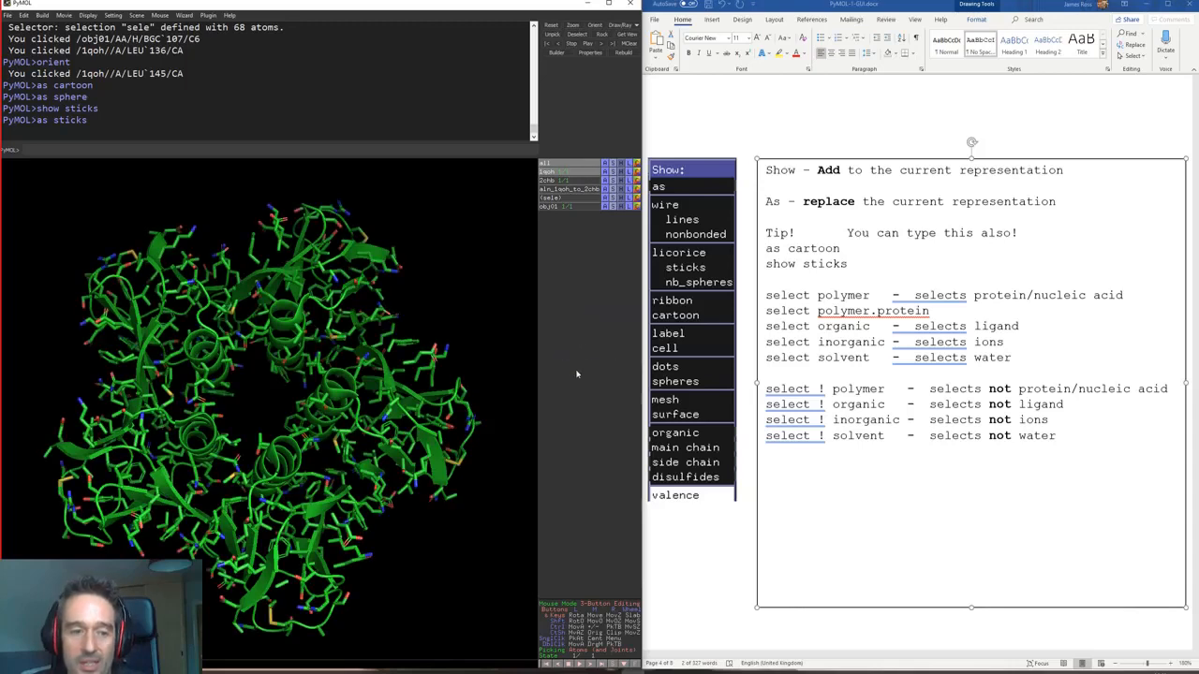
{"action": "triple_click", "coordinate": [805, 263]}
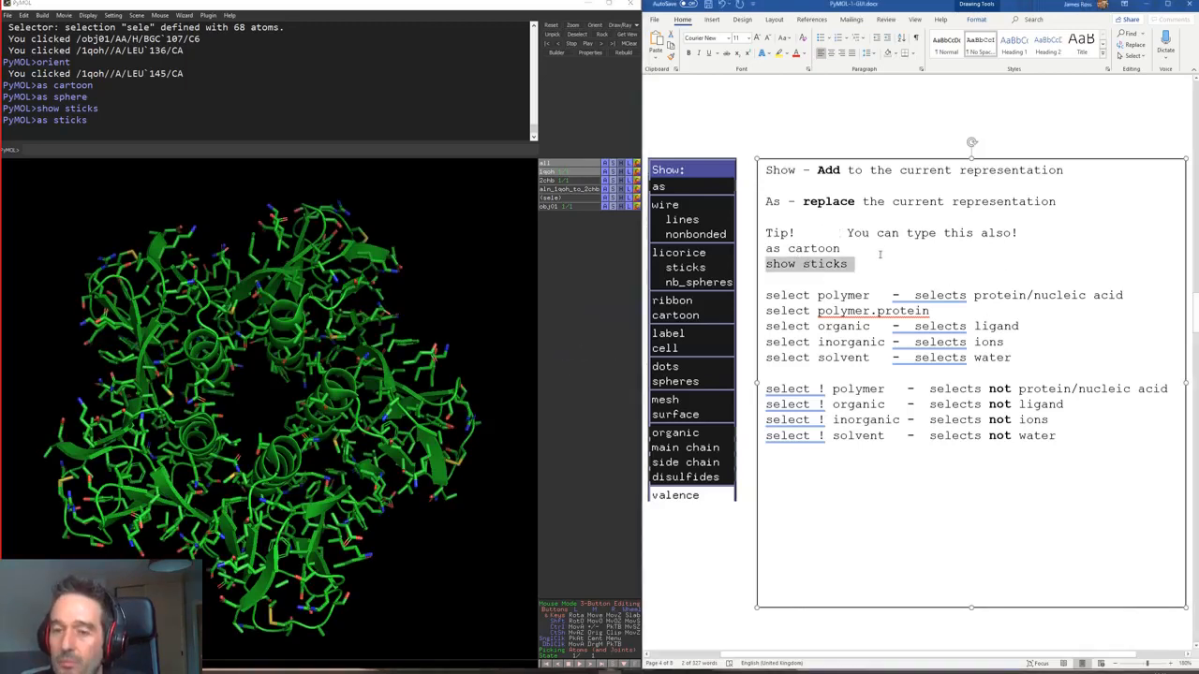
{"action": "key", "text": "Up"}
{"action": "left_click_drag", "start_coordinate": [765, 296], "coordinate": [863, 296]}
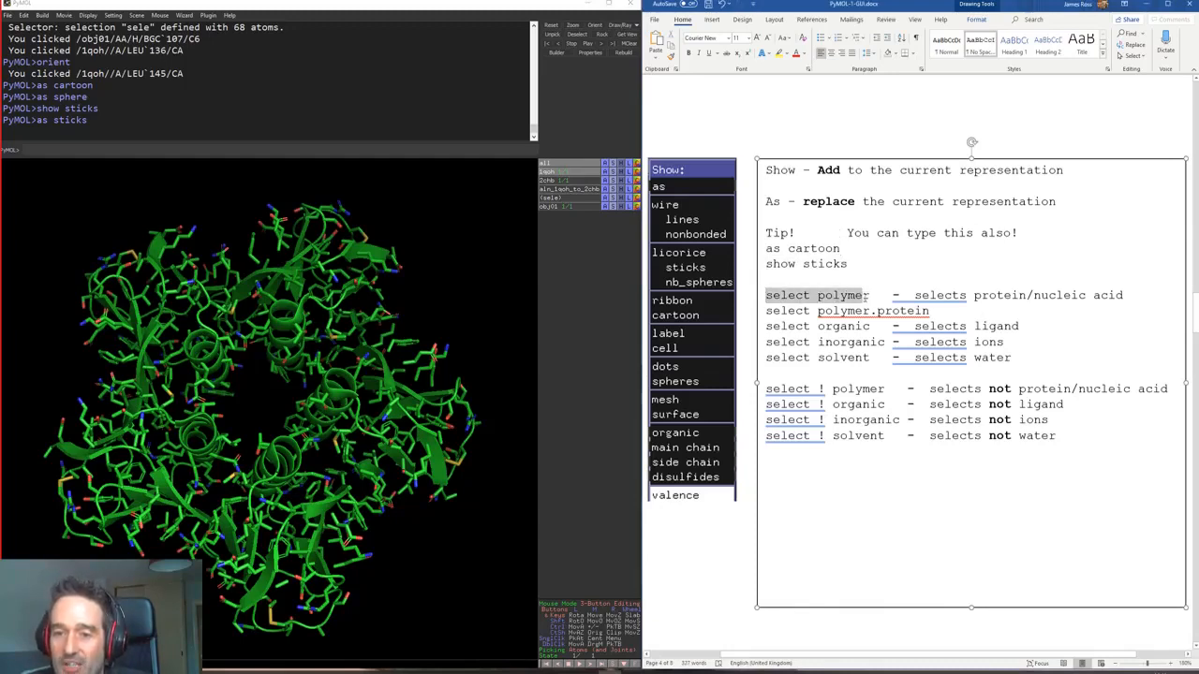
{"action": "left_click_drag", "start_coordinate": [502, 208], "coordinate": [499, 232]}
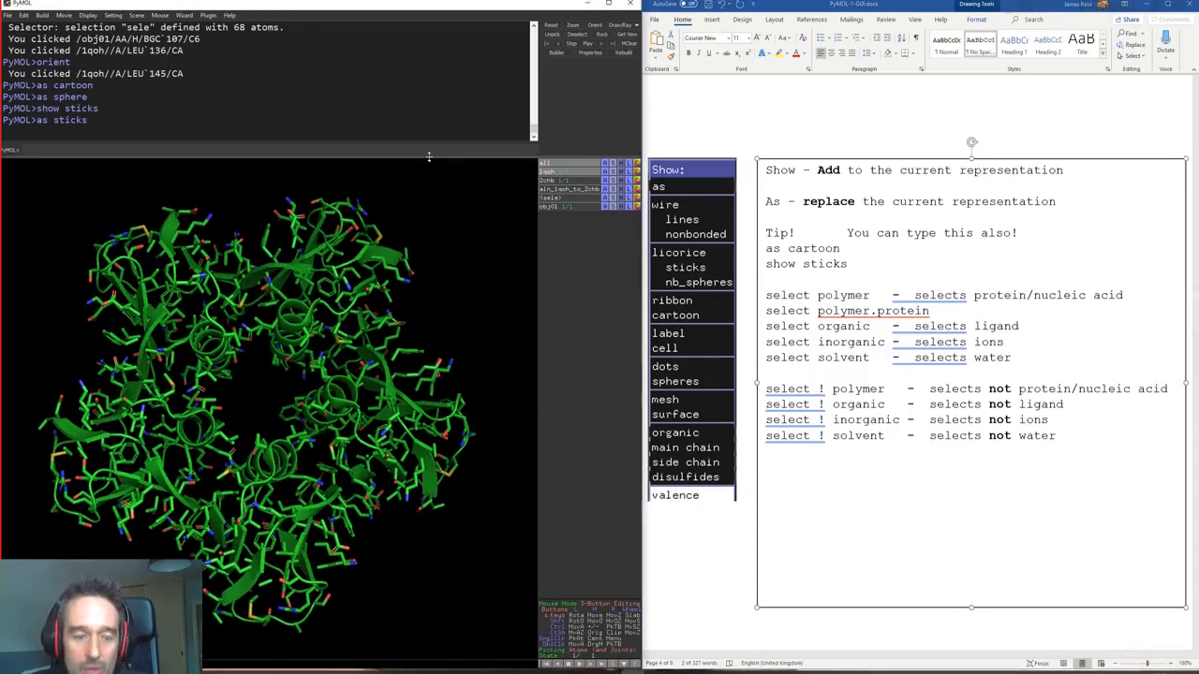
Step: Reinitialize the PyMOL session with "rein", load a fresh structure with "fetch 2chb", and rotate it to view the pentamer
{"action": "type", "text": "rein"}
{"action": "key", "text": "Return"}
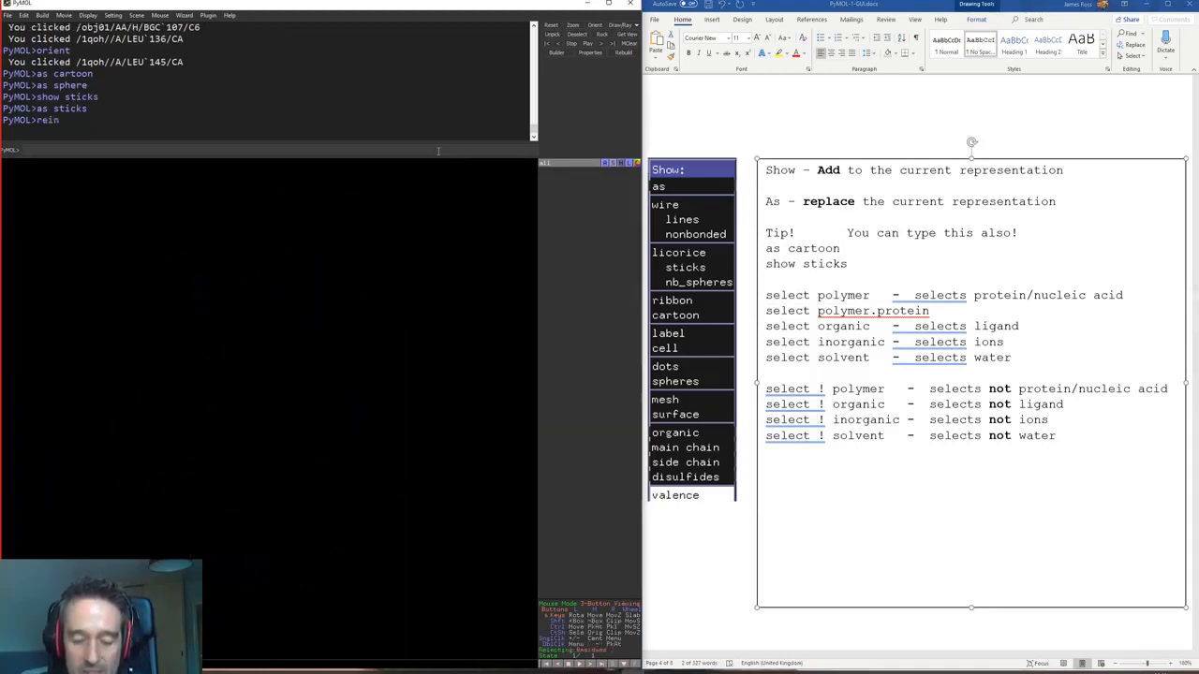
{"action": "type", "text": "fetch 2chb"}
{"action": "key", "text": "Return"}
{"action": "left_click_drag", "start_coordinate": [453, 292], "coordinate": [270, 385]}
{"action": "left_click_drag", "start_coordinate": [271, 444], "coordinate": [120, 294]}
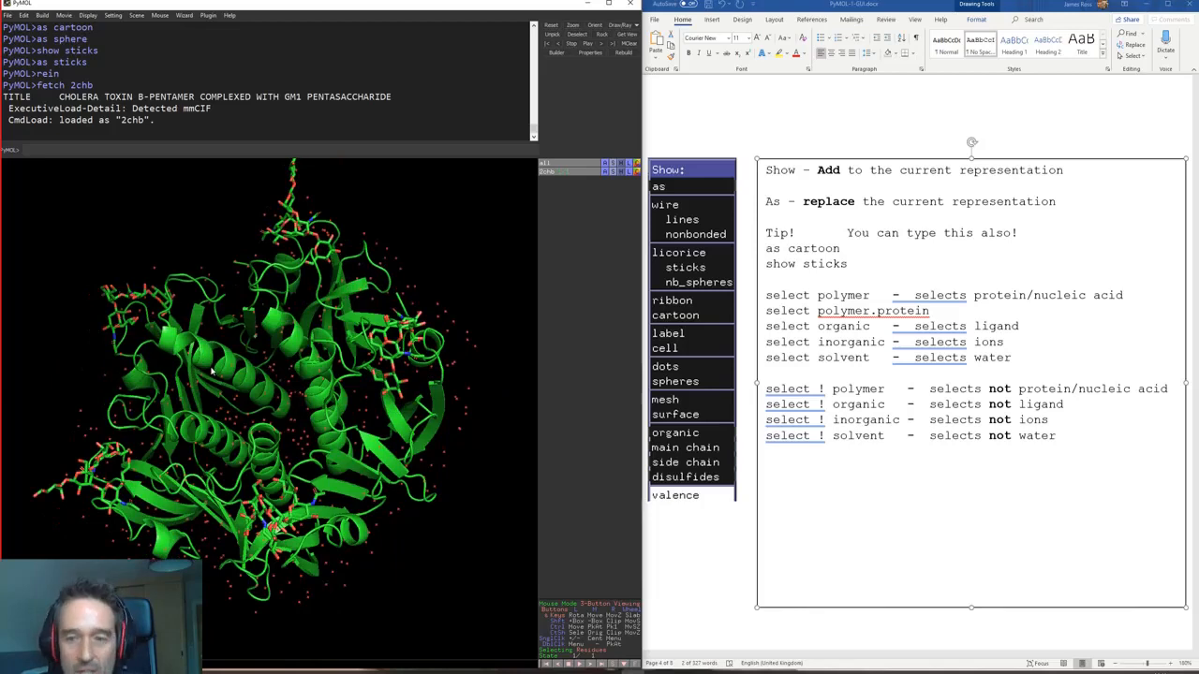
Step: Copy "select polymer" from the Word notes, run it in PyMOL on 2chb, and inspect the selected atoms
{"action": "left_click_drag", "start_coordinate": [869, 295], "coordinate": [760, 295]}
{"action": "key", "text": "ctrl+c"}
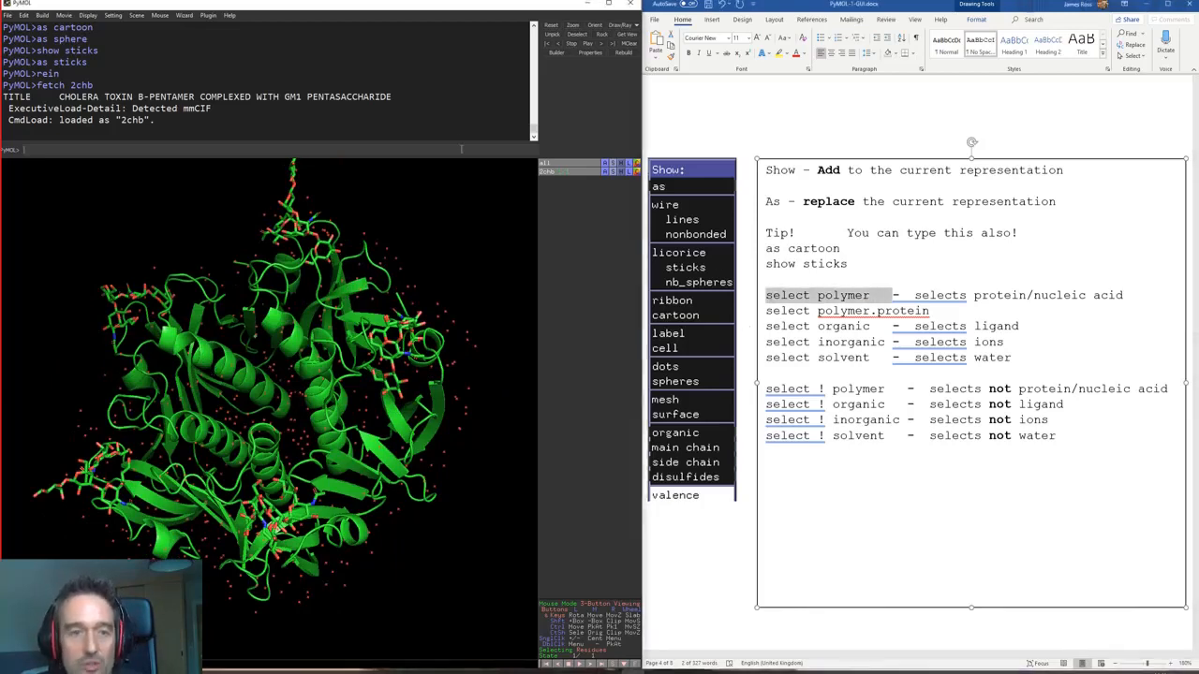
{"action": "left_click", "coordinate": [460, 148]}
{"action": "key", "text": "ctrl+v"}
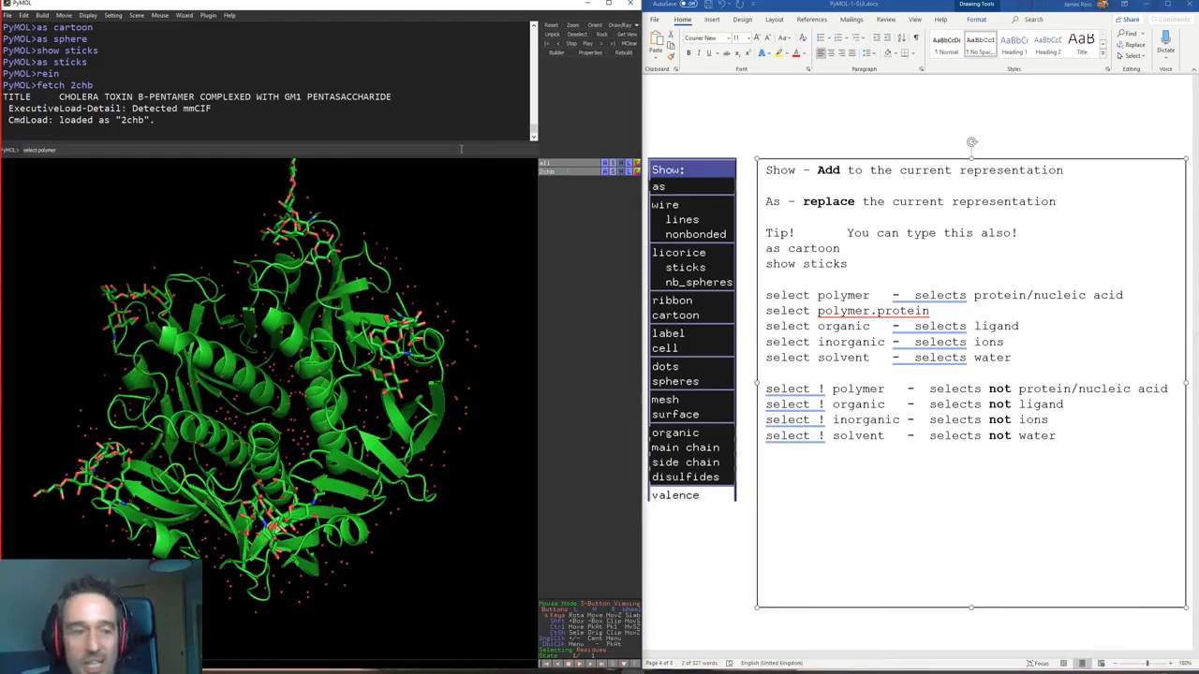
{"action": "key", "text": "Return"}
{"action": "left_click_drag", "start_coordinate": [138, 350], "coordinate": [340, 336]}
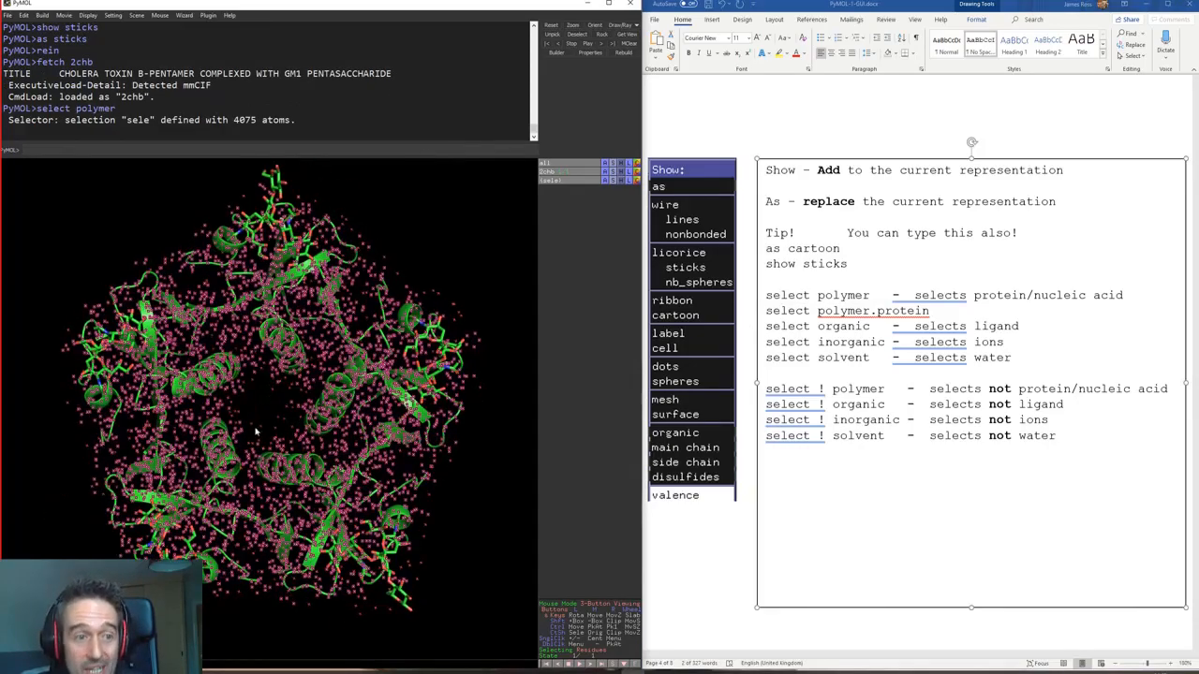
{"action": "left_click_drag", "start_coordinate": [256, 431], "coordinate": [304, 438]}
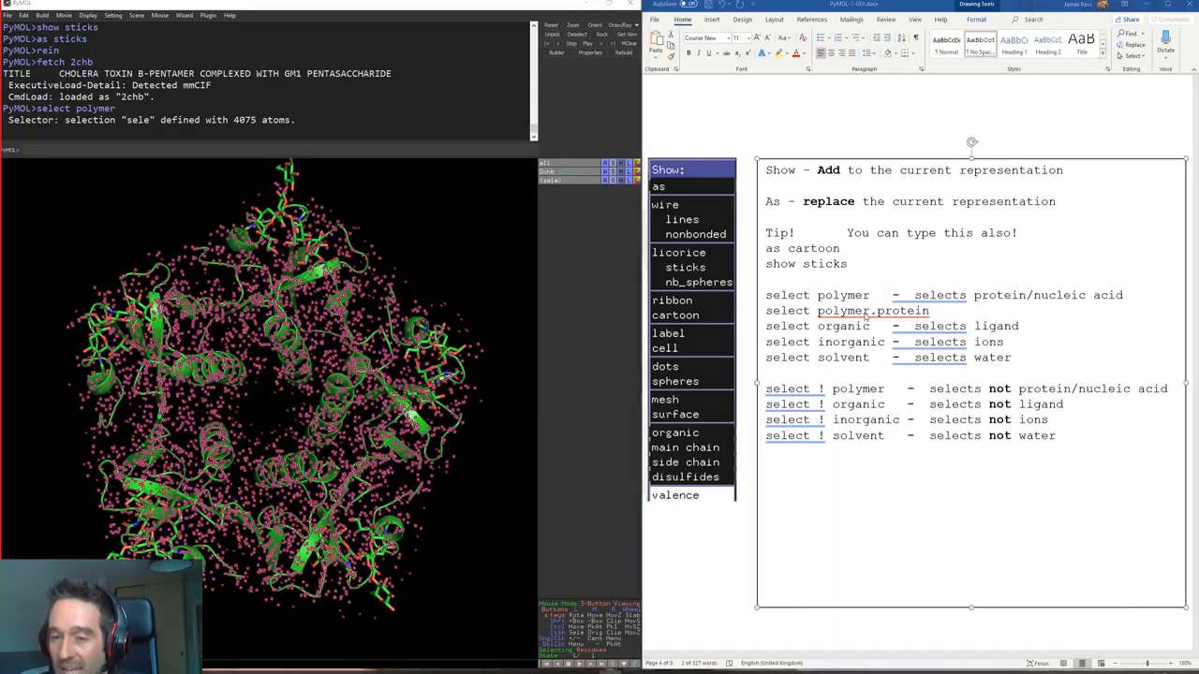
{"action": "left_click_drag", "start_coordinate": [891, 296], "coordinate": [931, 310]}
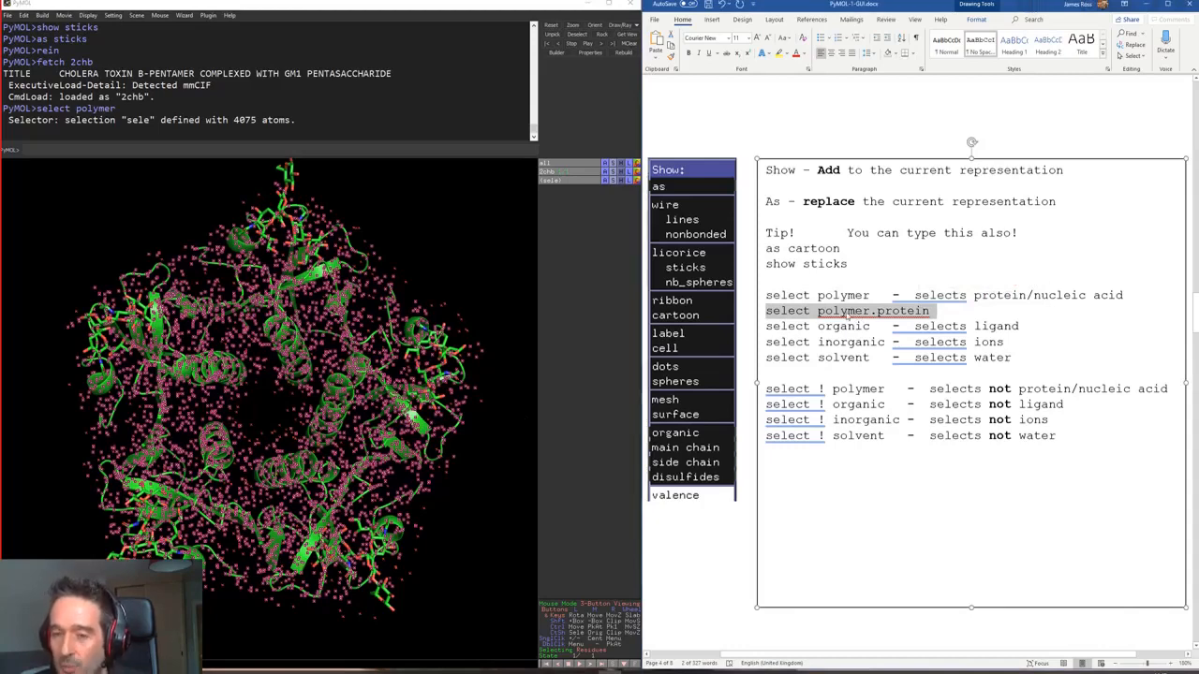
{"action": "double_click", "coordinate": [843, 311]}
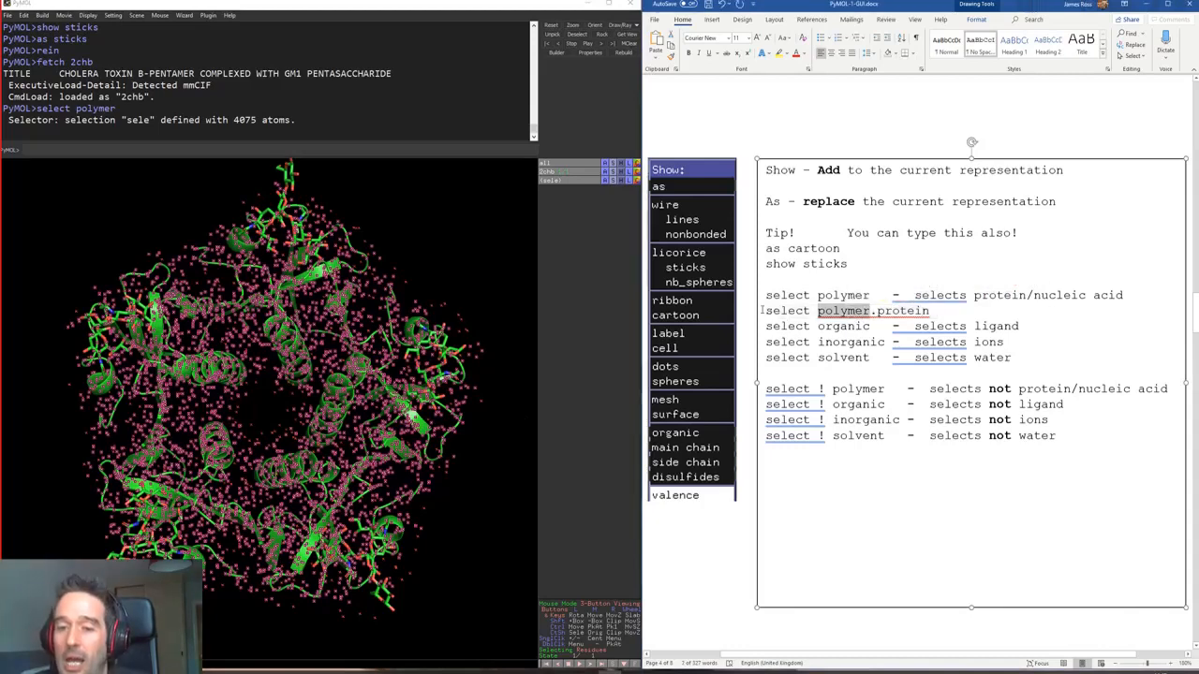
{"action": "left_click_drag", "start_coordinate": [766, 311], "coordinate": [888, 316]}
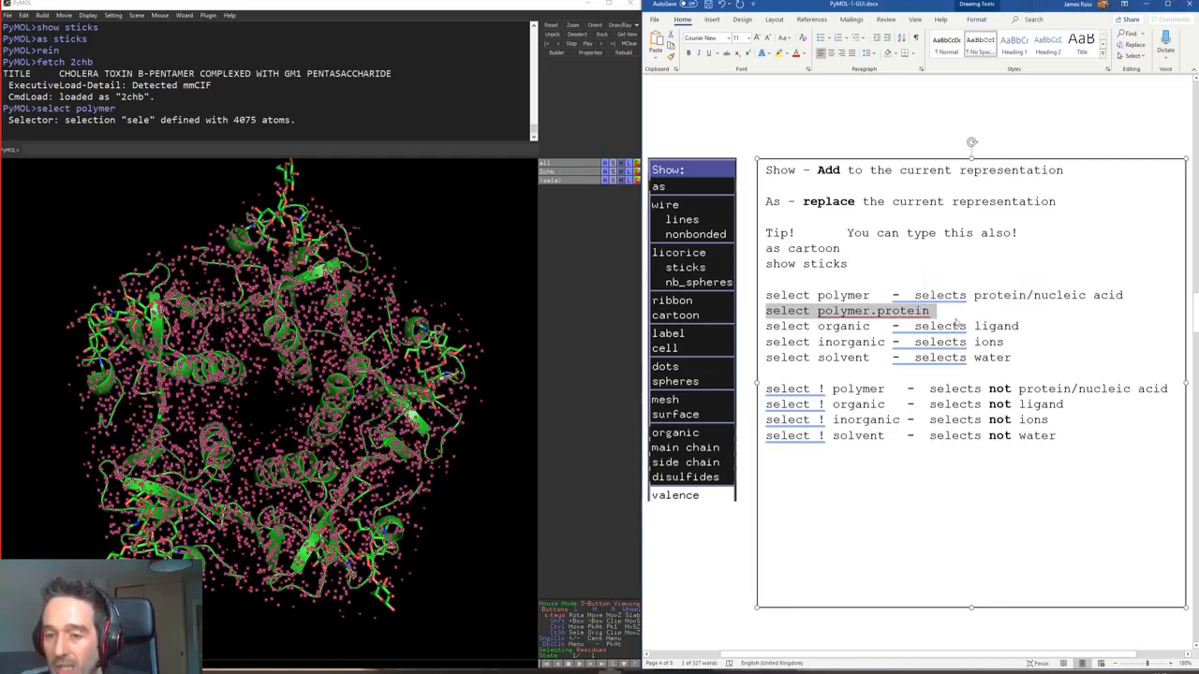
{"action": "left_click", "coordinate": [874, 343]}
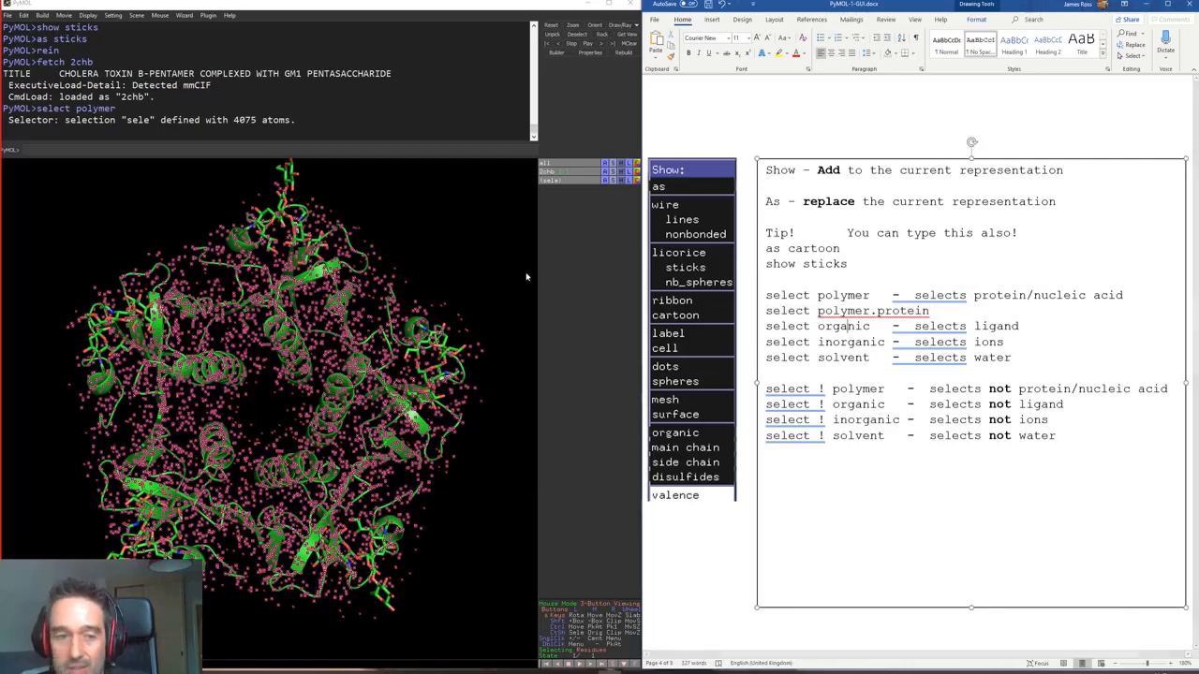
Step: Clear the polymer selection, run "select organic" copied from the Word notes in PyMOL, and inspect the selected ligands from several angles
{"action": "left_click", "coordinate": [478, 231]}
{"action": "left_click", "coordinate": [846, 328]}
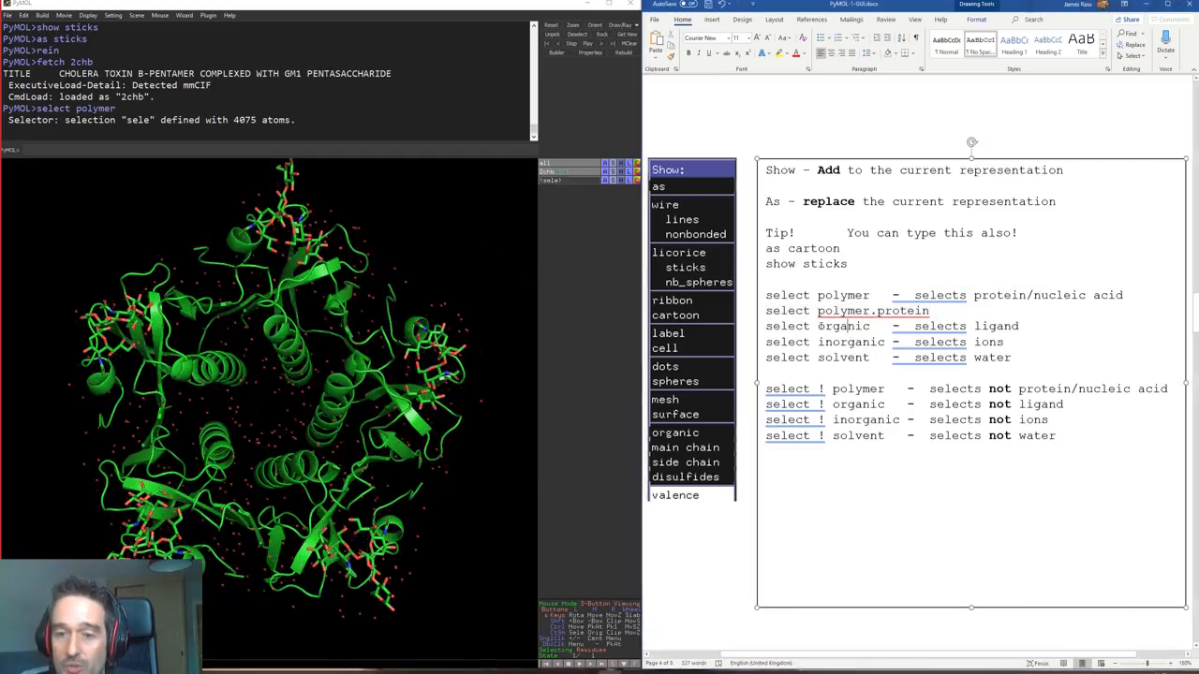
{"action": "left_click_drag", "start_coordinate": [895, 326], "coordinate": [765, 326]}
{"action": "key", "text": "ctrl+c"}
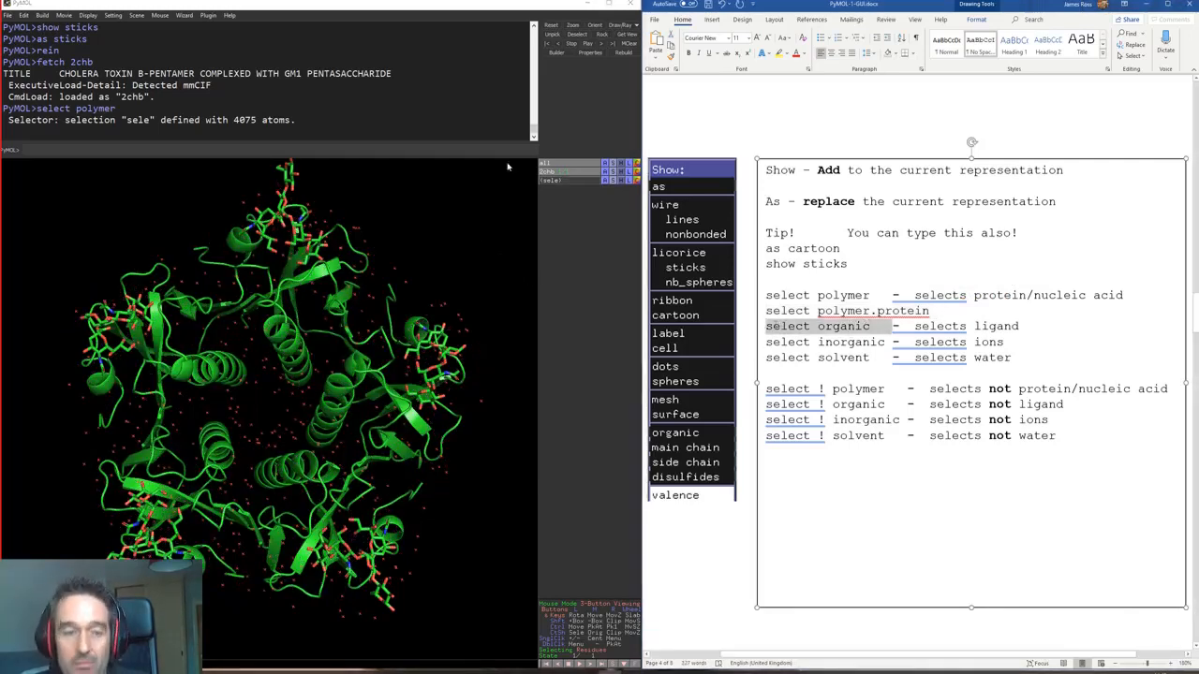
{"action": "left_click", "coordinate": [488, 150]}
{"action": "key", "text": "ctrl+v"}
{"action": "key", "text": "Return"}
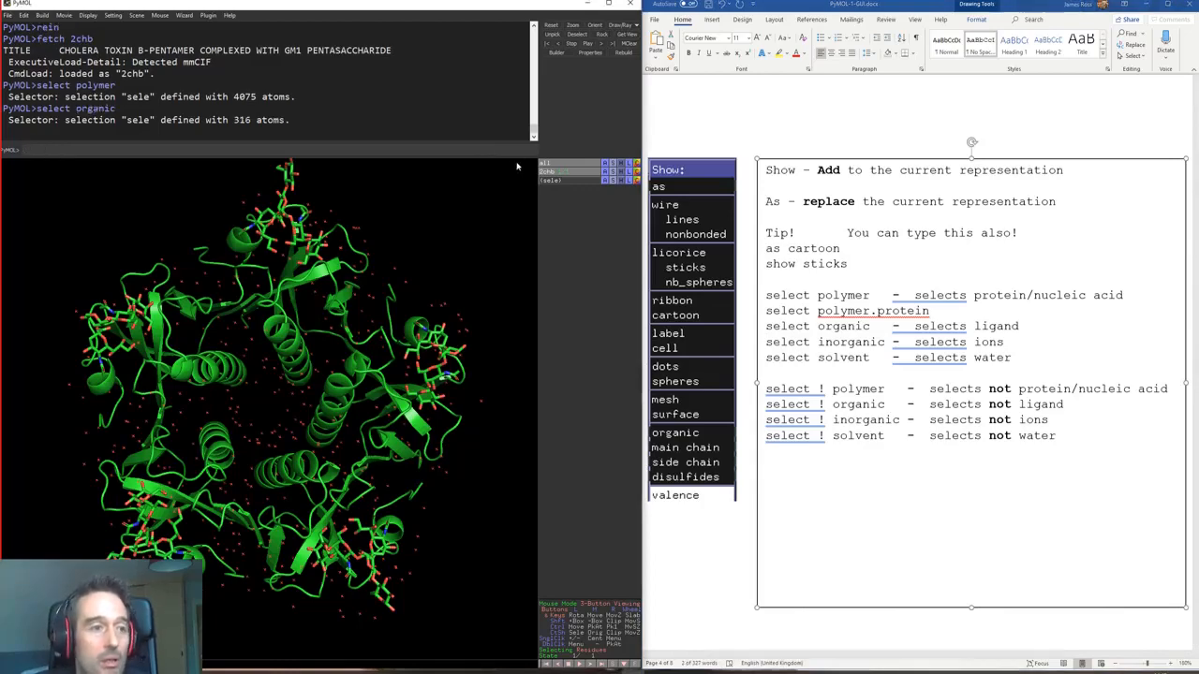
{"action": "left_click_drag", "start_coordinate": [161, 362], "coordinate": [161, 272]}
{"action": "left_click_drag", "start_coordinate": [200, 461], "coordinate": [346, 434]}
{"action": "left_click_drag", "start_coordinate": [216, 361], "coordinate": [372, 419]}
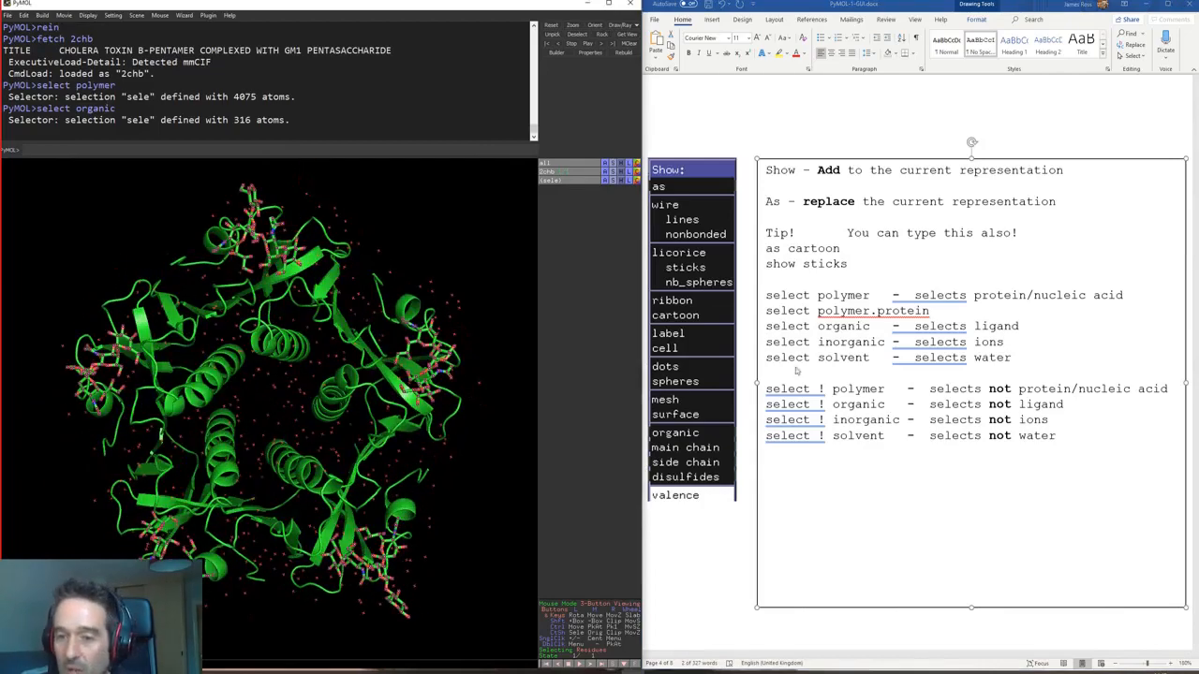
Step: Copy "select ! polymer" from the Word notes, run it in PyMOL on 2chb, and rotate the pentamer to inspect the selected atoms
{"action": "left_click_drag", "start_coordinate": [886, 342], "coordinate": [765, 343]}
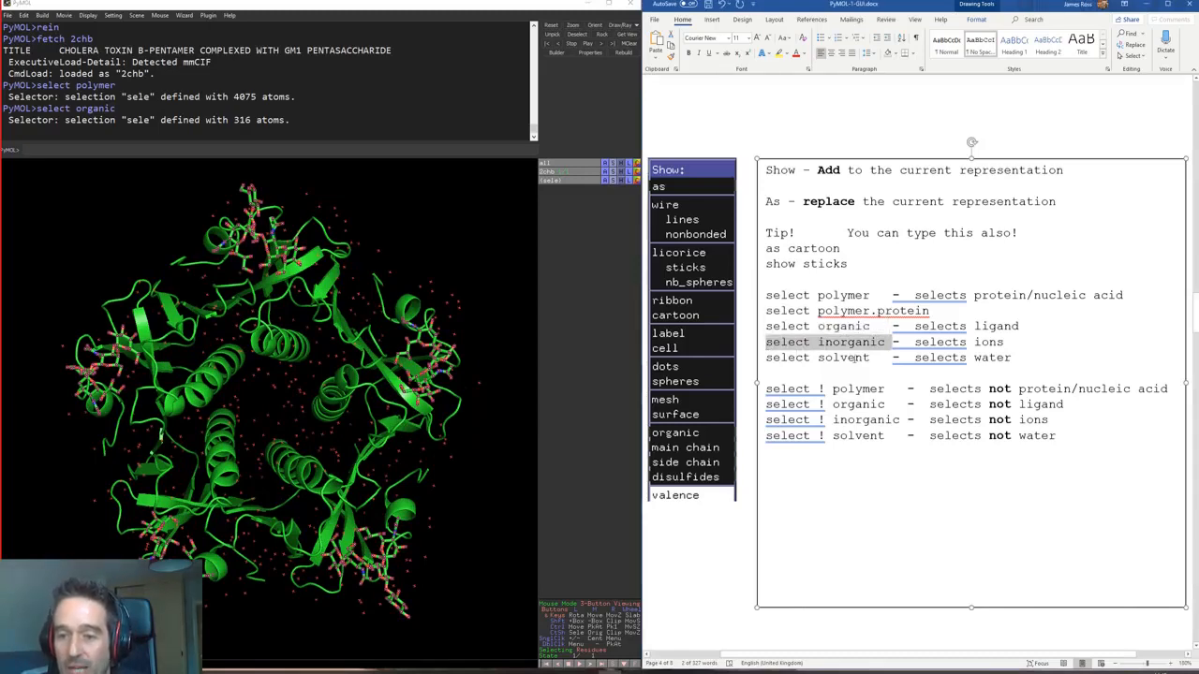
{"action": "left_click_drag", "start_coordinate": [854, 358], "coordinate": [765, 358]}
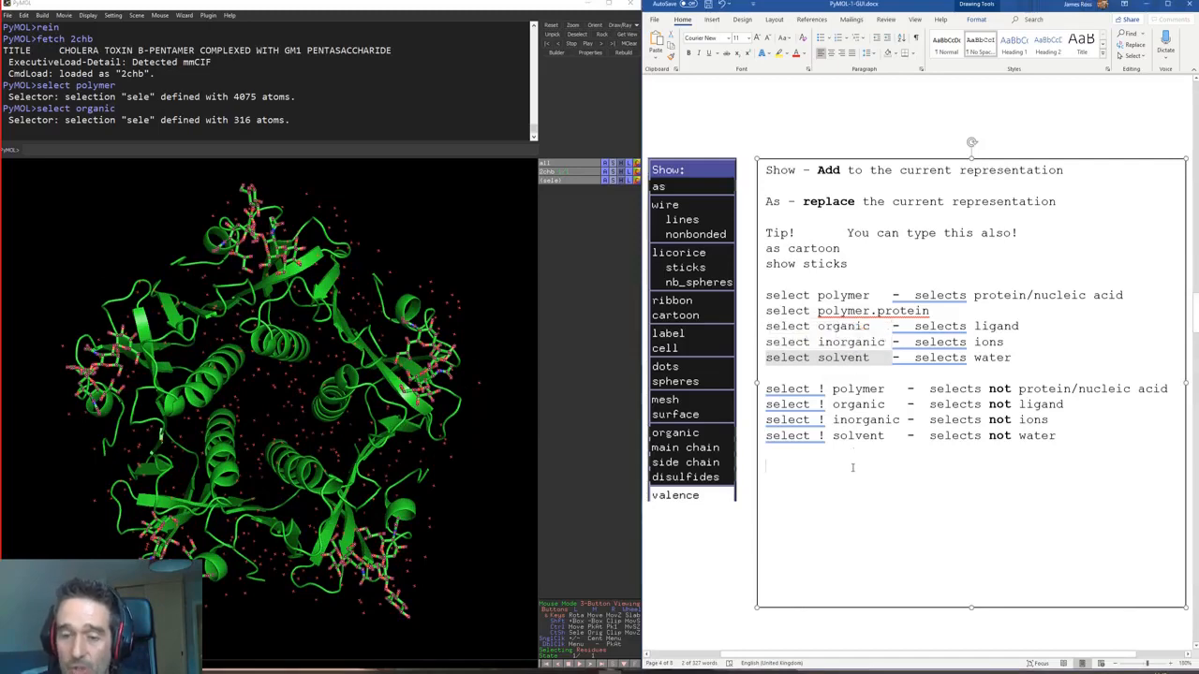
{"action": "left_click_drag", "start_coordinate": [905, 388], "coordinate": [765, 389]}
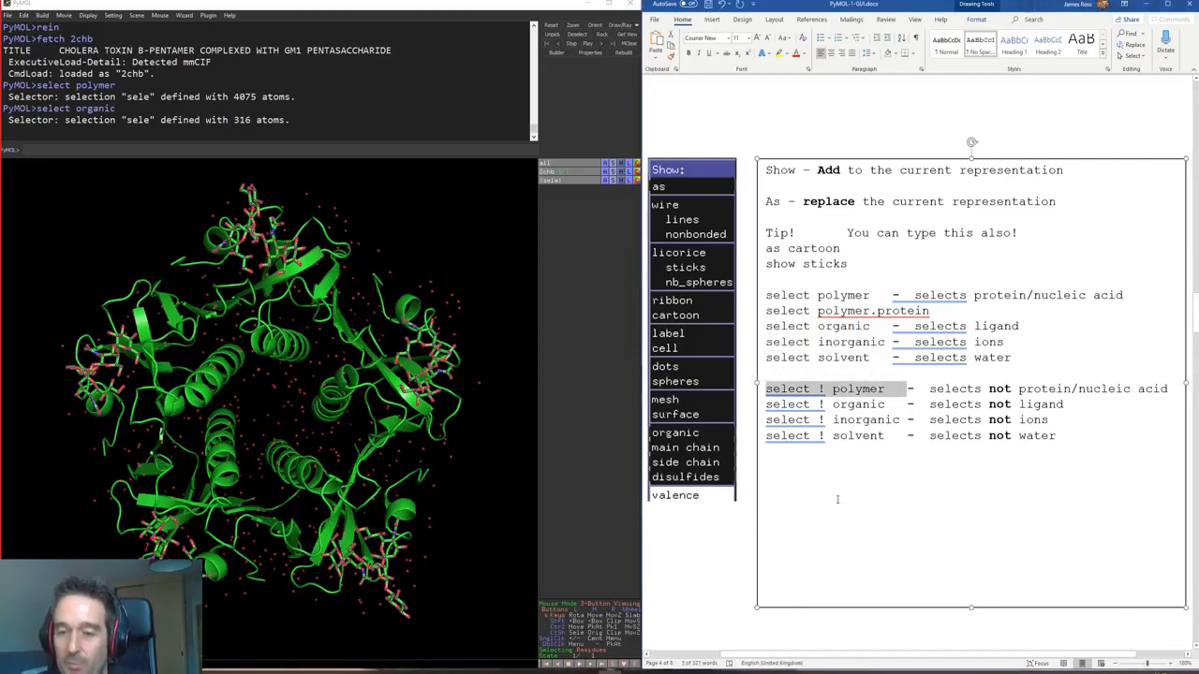
{"action": "left_click", "coordinate": [370, 150]}
{"action": "key", "text": "ctrl+v"}
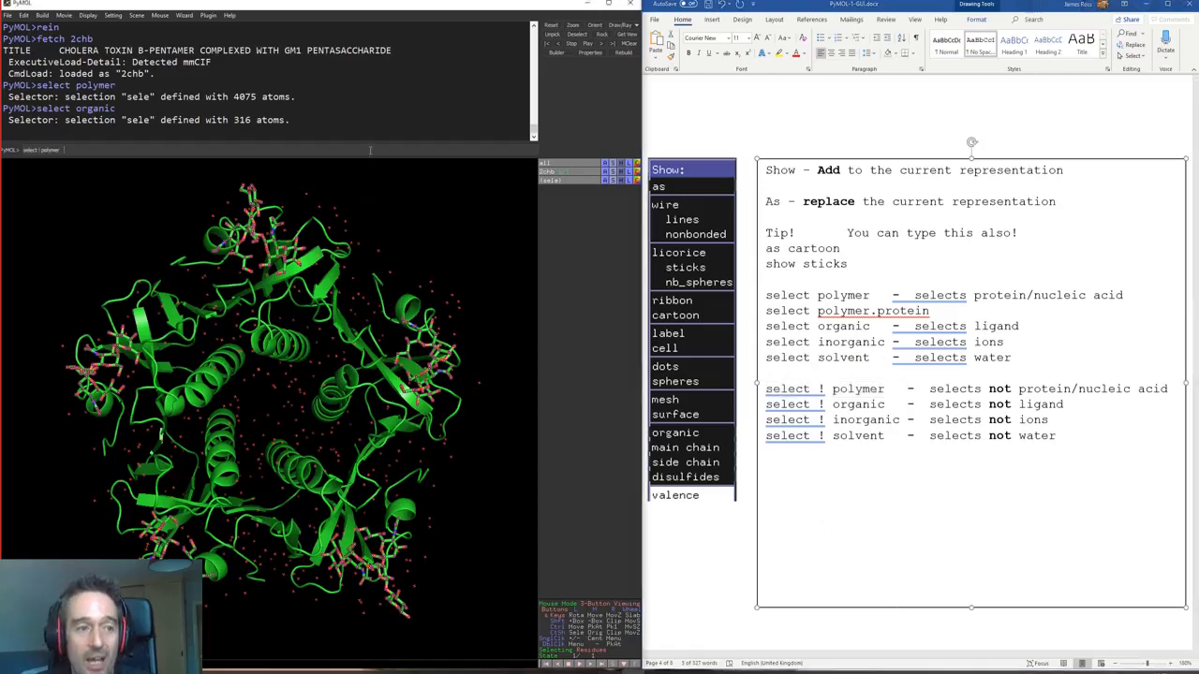
{"action": "key", "text": "Return"}
{"action": "left_click_drag", "start_coordinate": [194, 474], "coordinate": [395, 452]}
Step: Review the negated selection commands for polymer, organic, inorganic and solvent in the Word notes
{"action": "left_click", "coordinate": [824, 391]}
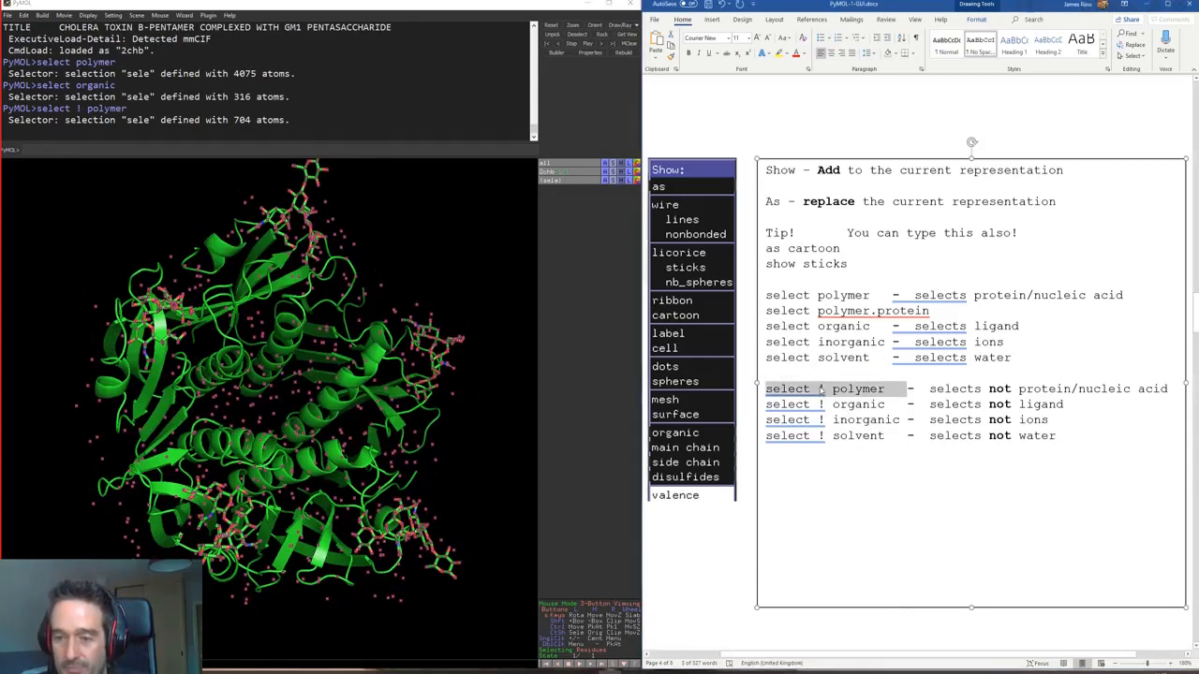
{"action": "left_click", "coordinate": [823, 406]}
{"action": "left_click_drag", "start_coordinate": [904, 406], "coordinate": [774, 408]}
{"action": "left_click", "coordinate": [830, 420]}
{"action": "left_click_drag", "start_coordinate": [904, 420], "coordinate": [766, 420]}
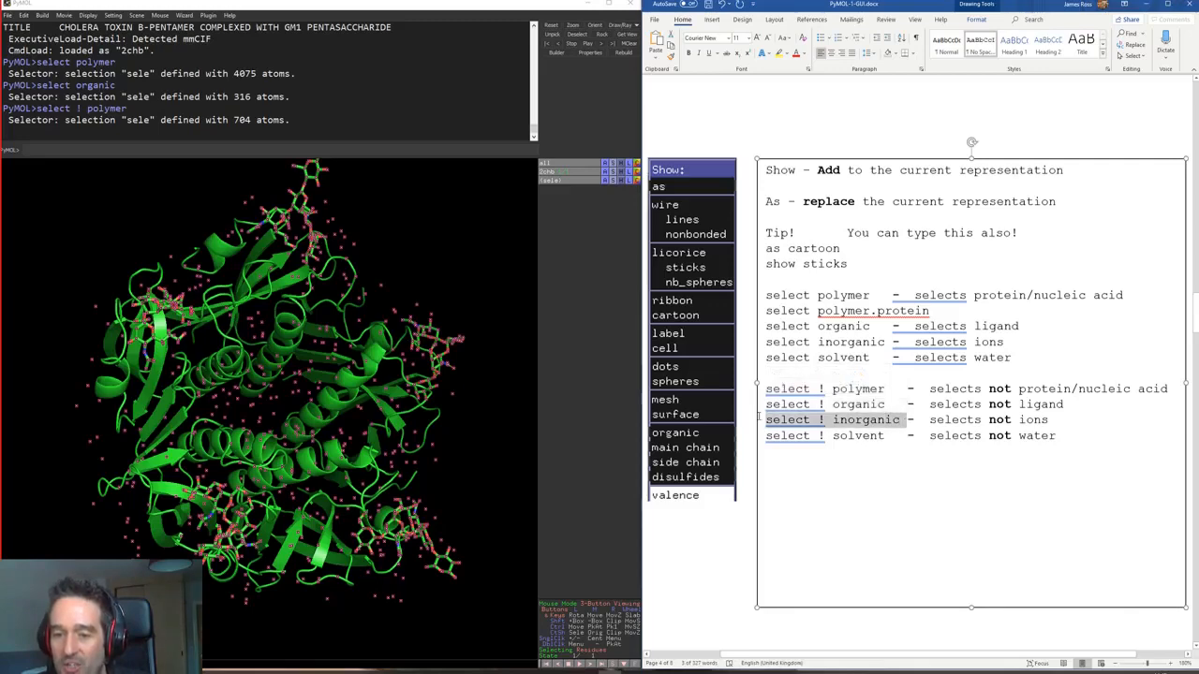
{"action": "left_click_drag", "start_coordinate": [905, 436], "coordinate": [766, 437]}
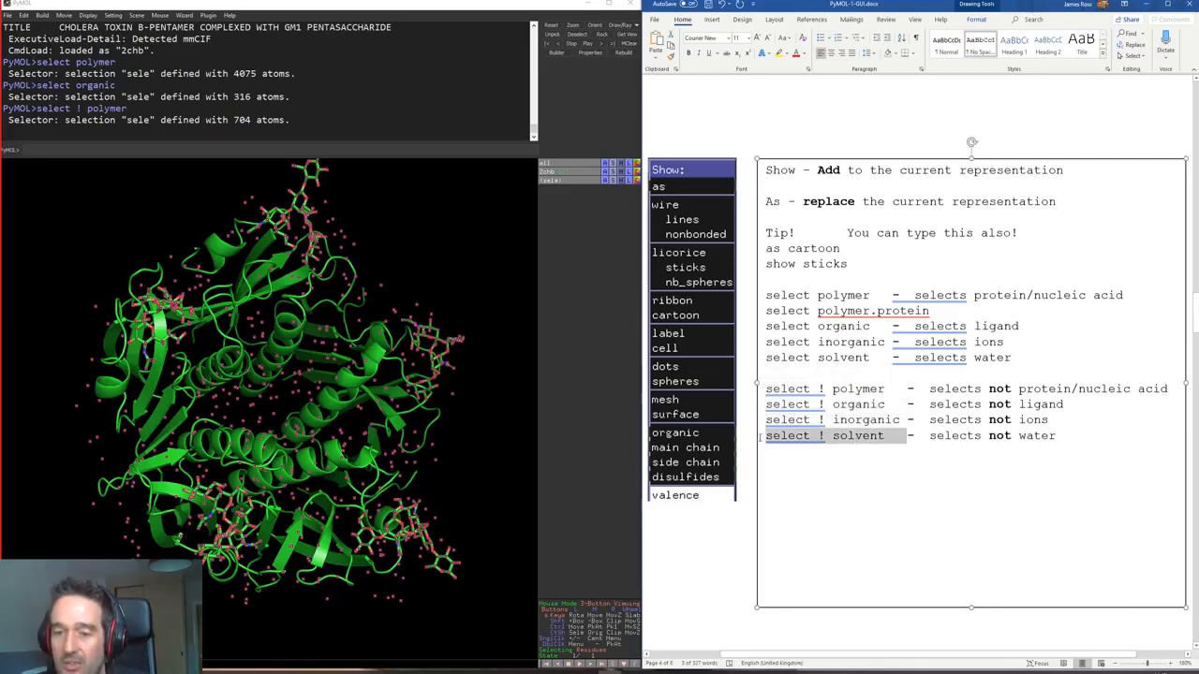
{"action": "left_click", "coordinate": [850, 492]}
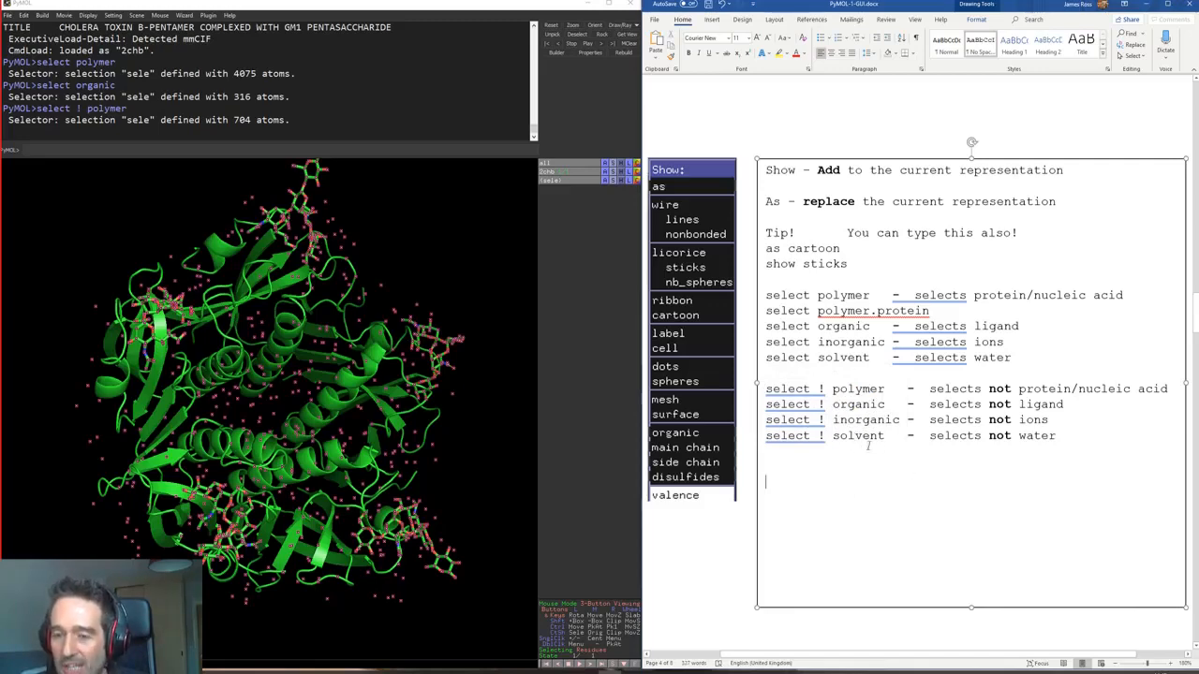
{"action": "left_click_drag", "start_coordinate": [765, 389], "coordinate": [862, 392]}
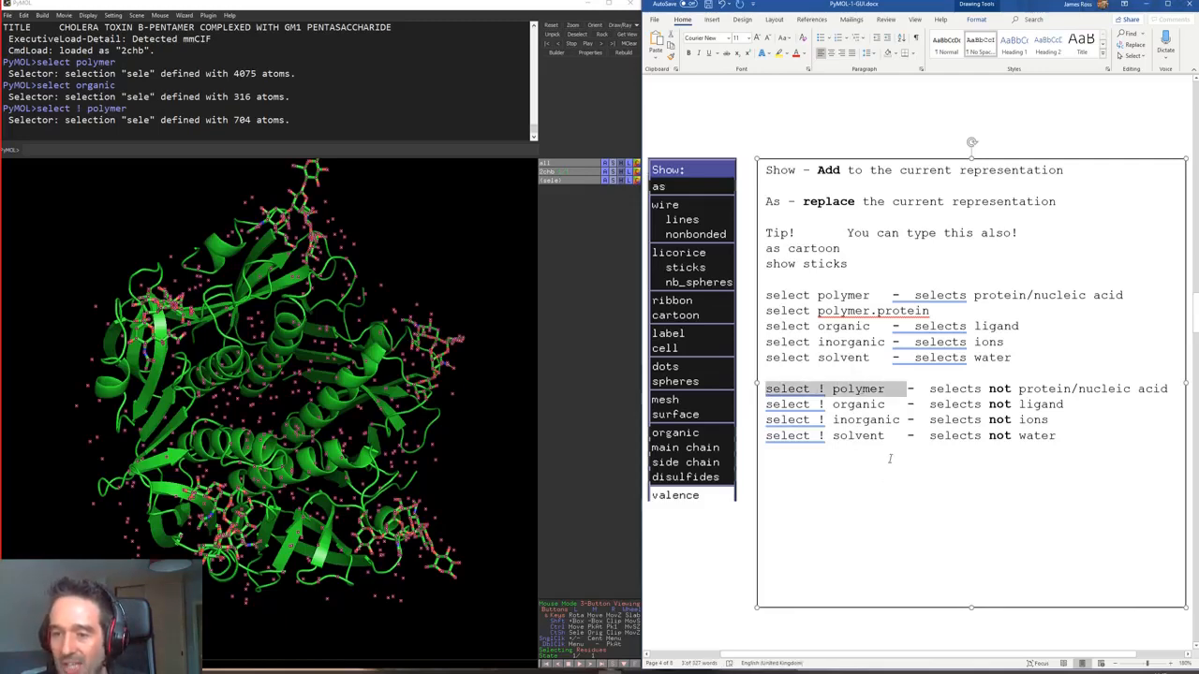
{"action": "scroll", "coordinate": [890, 458], "scroll_direction": "down", "scroll_amount": 6}
{"action": "scroll", "coordinate": [871, 346], "scroll_direction": "up", "scroll_amount": 3}
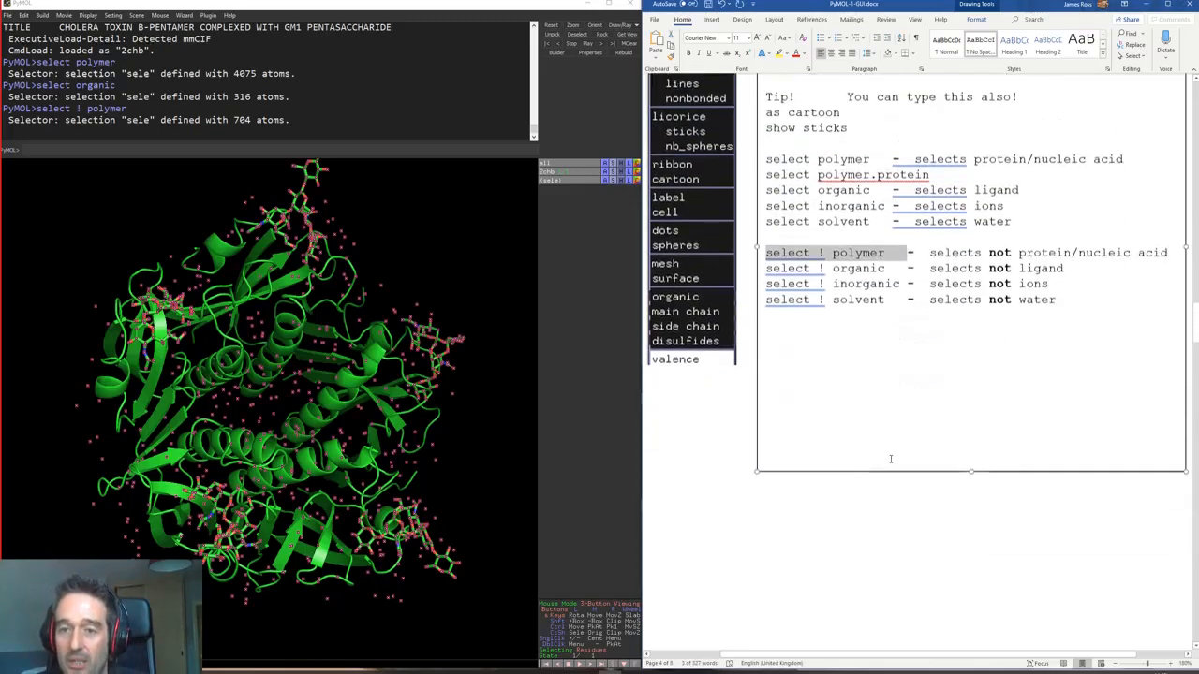
Step: Run "as cartoon" in PyMOL to replace every representation of 2chb with cartoon only
{"action": "left_click", "coordinate": [363, 147]}
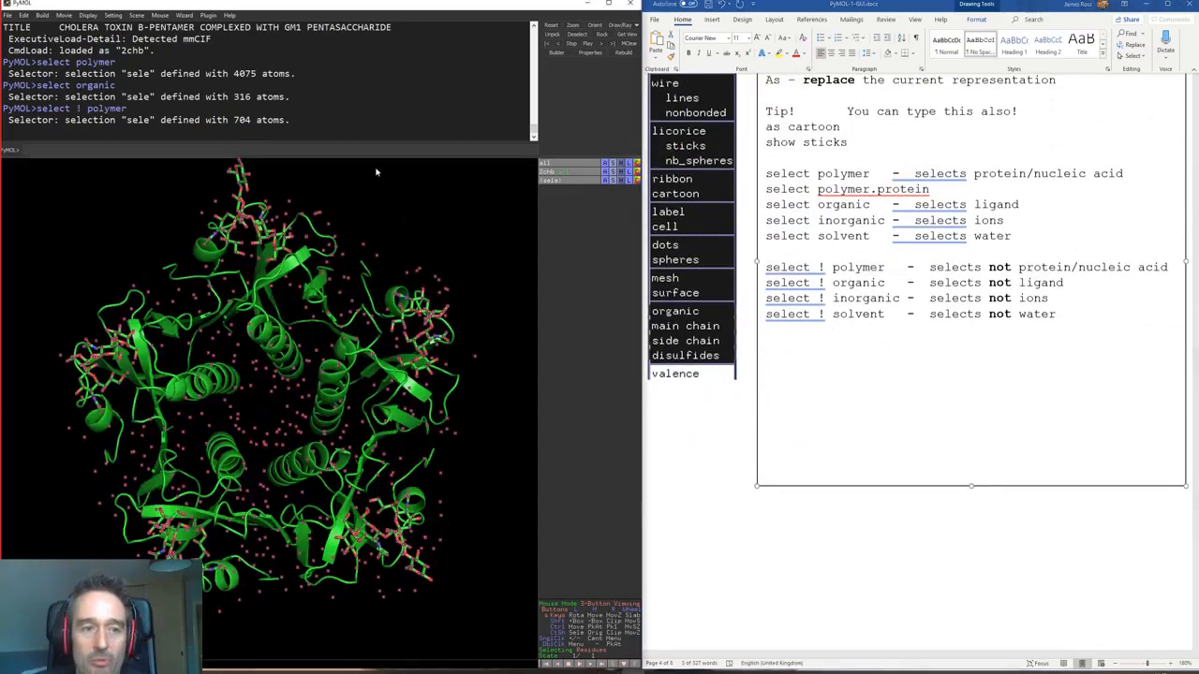
{"action": "type", "text": "s cartoon"}
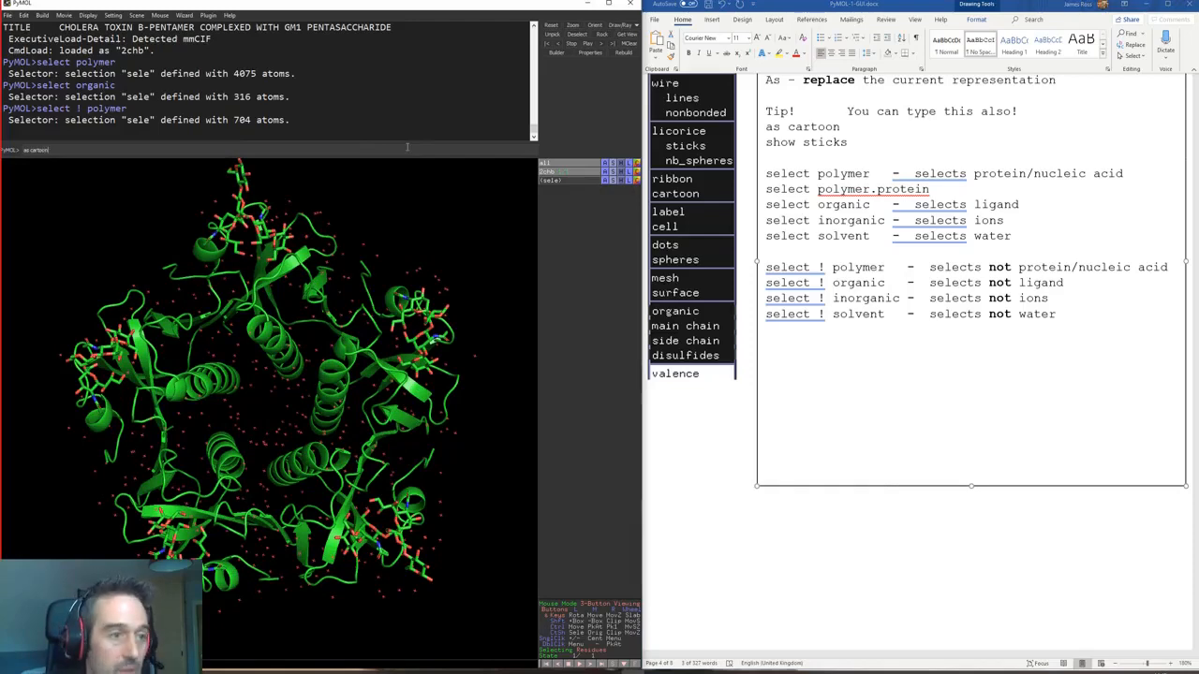
{"action": "key", "text": "Return"}
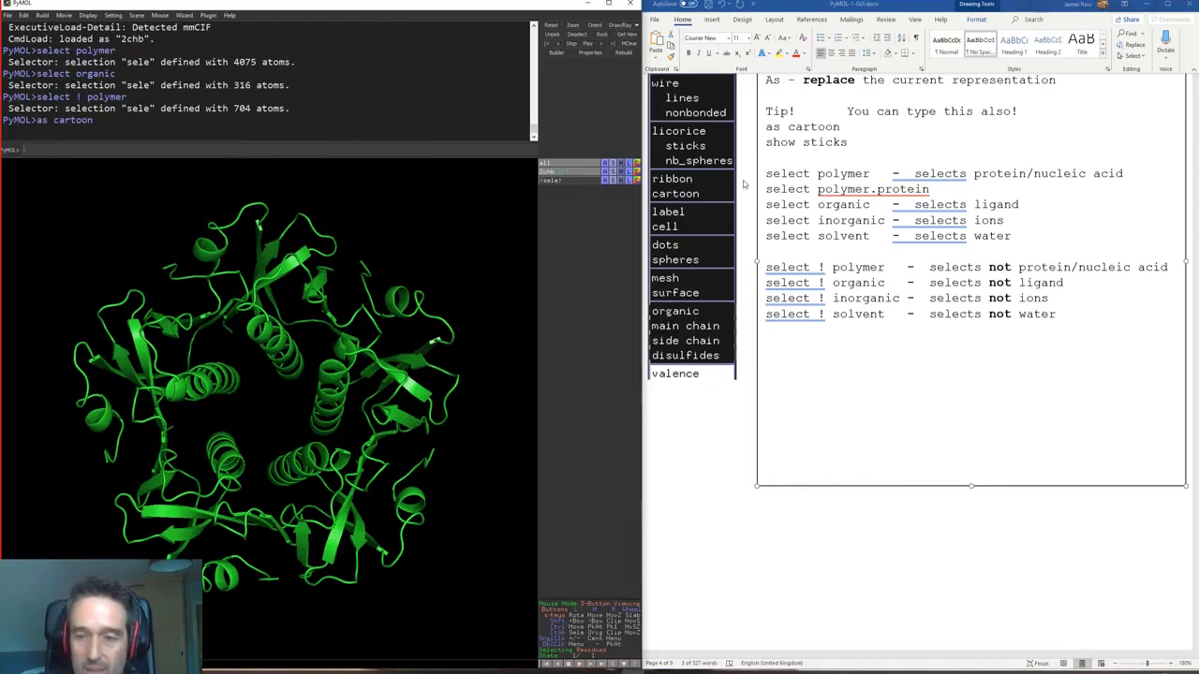
Step: Reselect the non-polymer atoms with "select ! polymer" from the Word notes and show the selection as nonbonded
{"action": "left_click", "coordinate": [883, 272]}
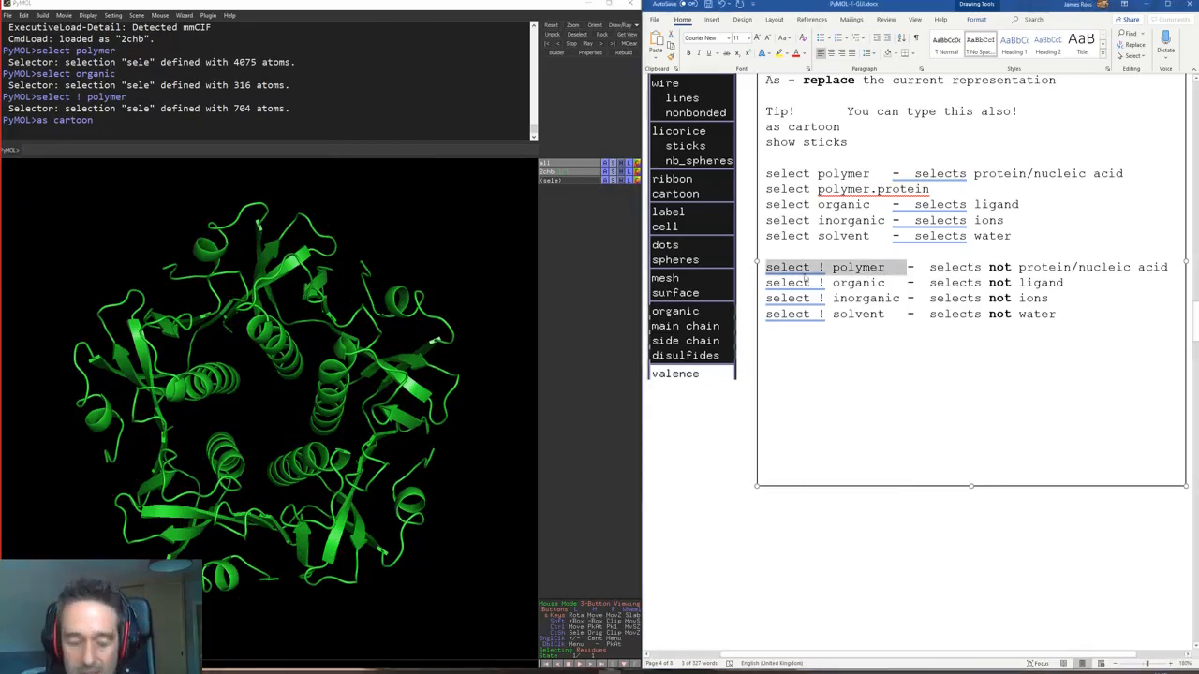
{"action": "left_click", "coordinate": [287, 152]}
{"action": "key", "text": "ctrl+v"}
{"action": "key", "text": "Return"}
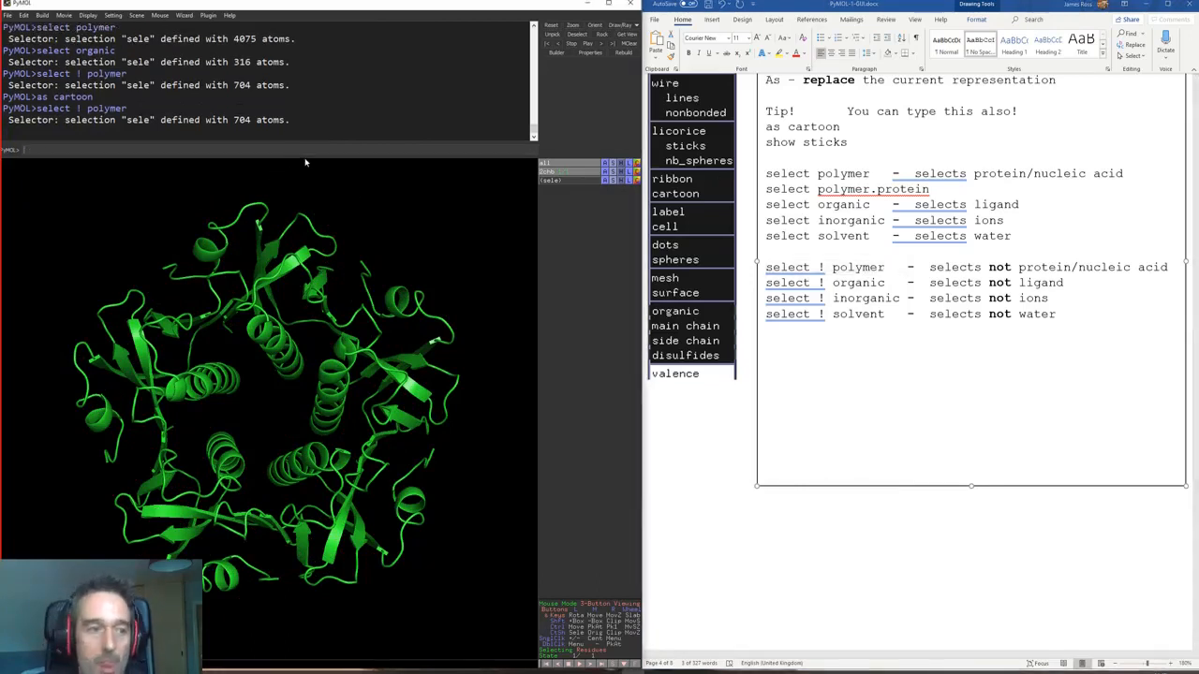
{"action": "left_click", "coordinate": [612, 180]}
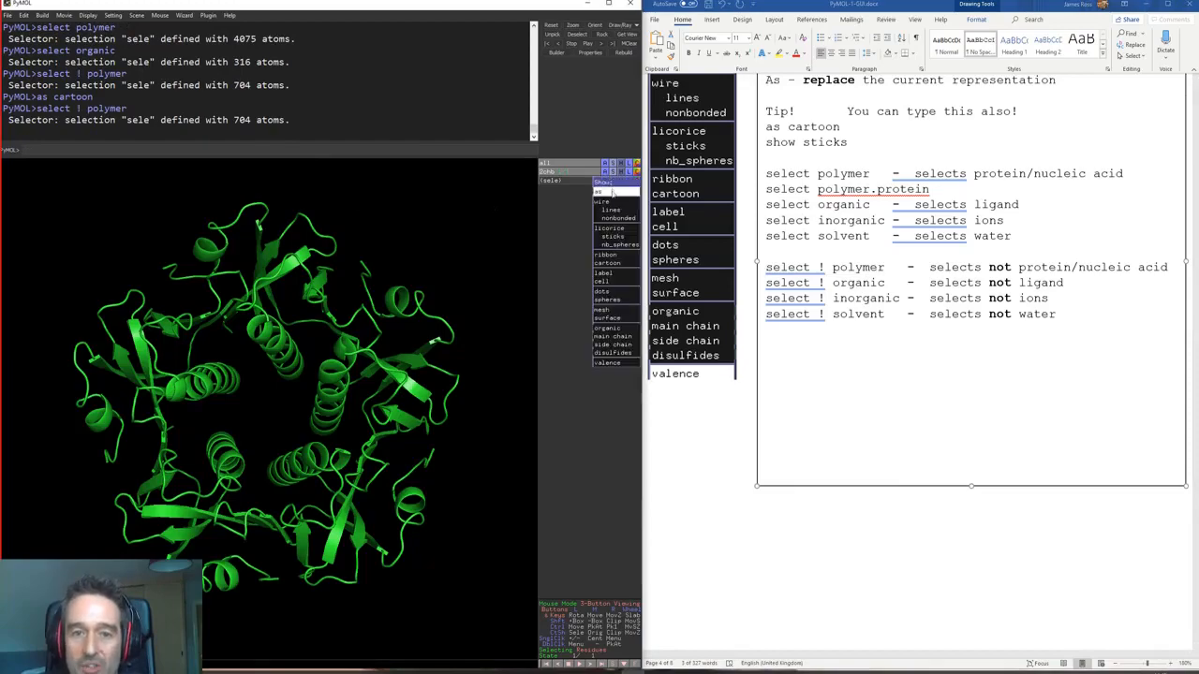
{"action": "left_click", "coordinate": [620, 219]}
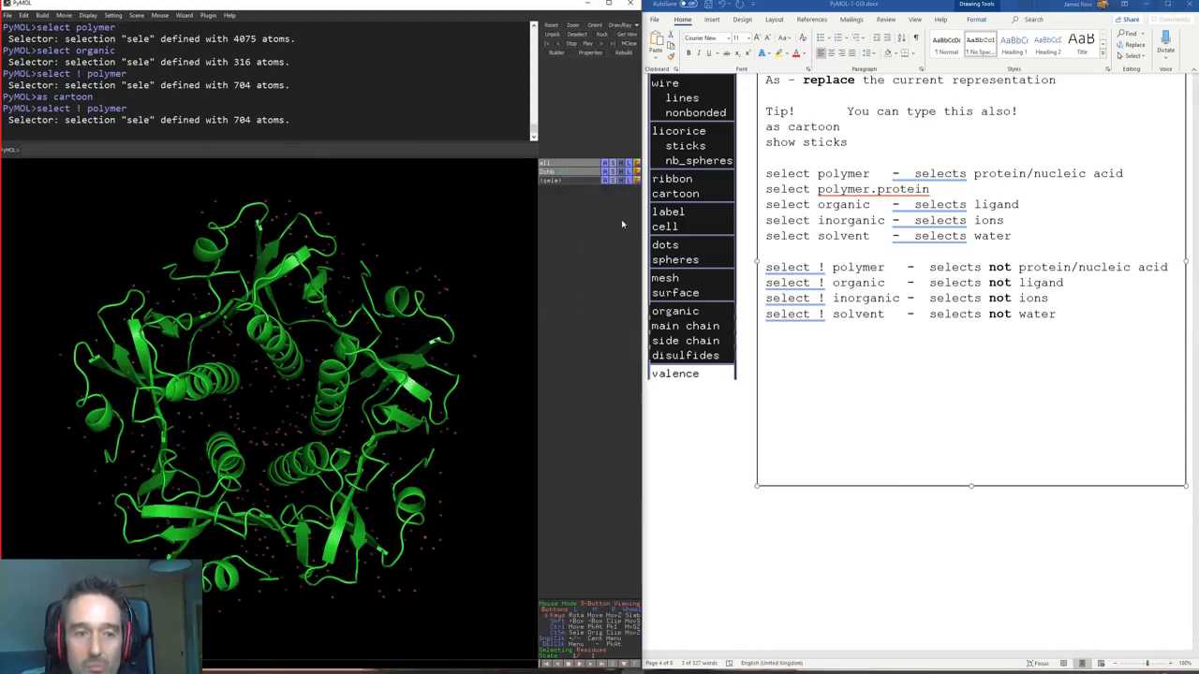
{"action": "left_click_drag", "start_coordinate": [509, 302], "coordinate": [268, 456]}
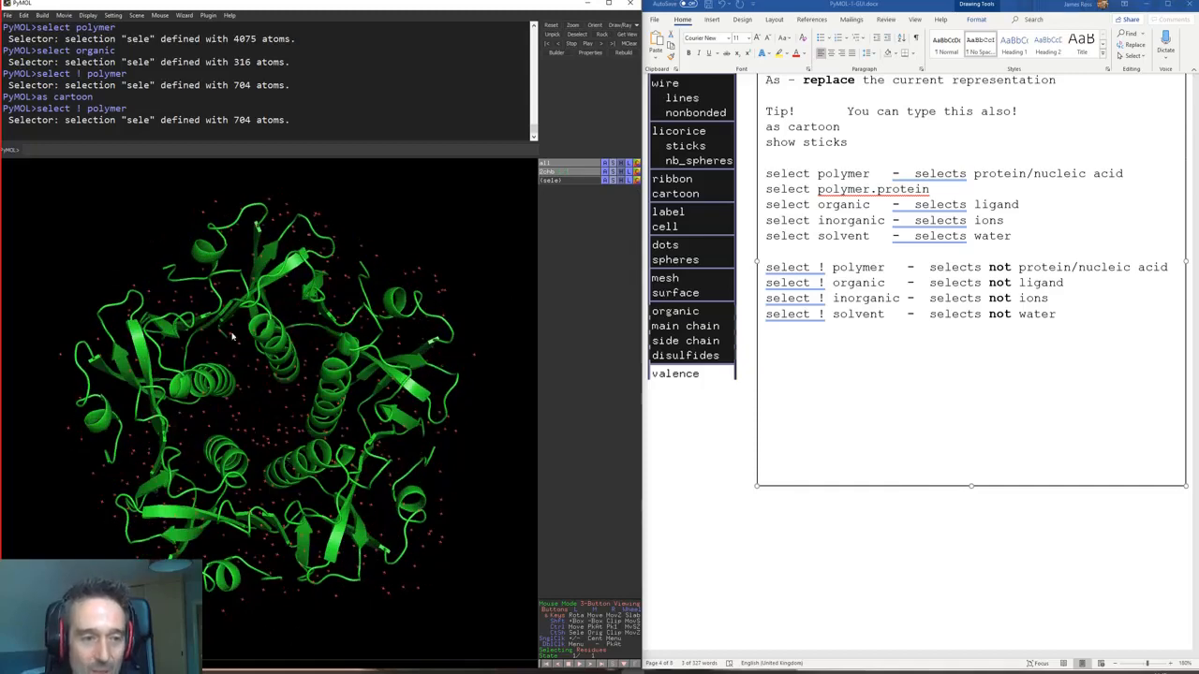
Step: Show the unit cell of 2chb and inspect the pentamer's position within it
{"action": "left_click", "coordinate": [831, 455]}
{"action": "scroll", "coordinate": [843, 410], "scroll_direction": "up", "scroll_amount": 1}
{"action": "left_click", "coordinate": [612, 172]}
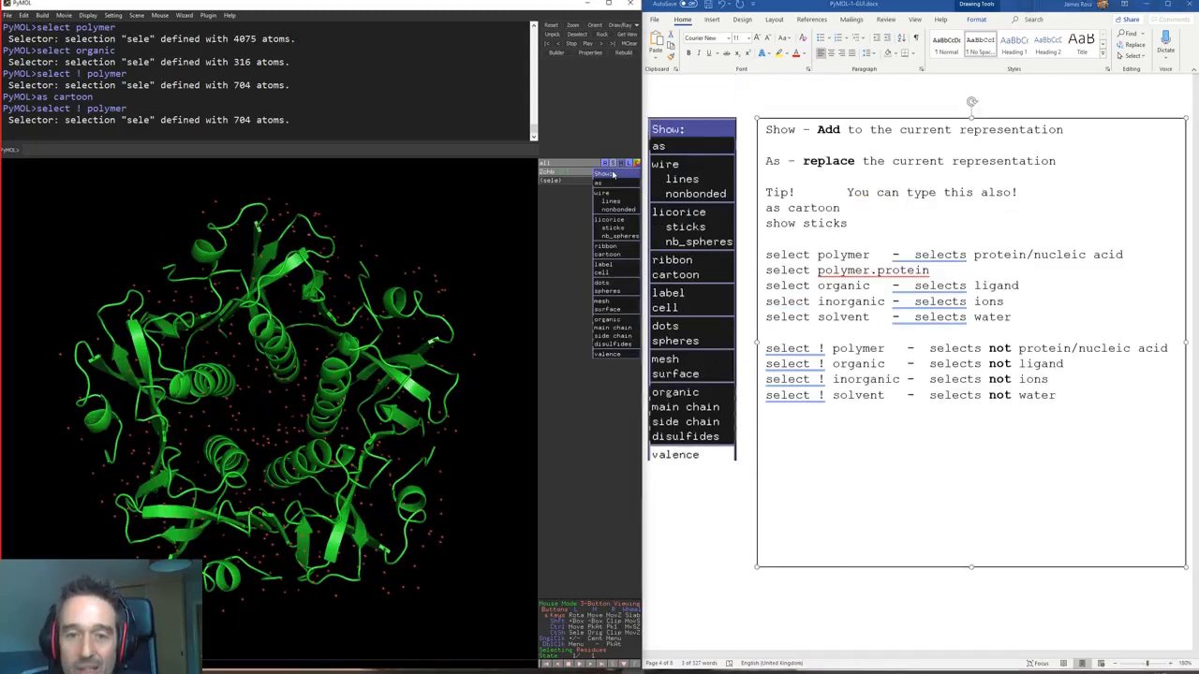
{"action": "left_click", "coordinate": [625, 274]}
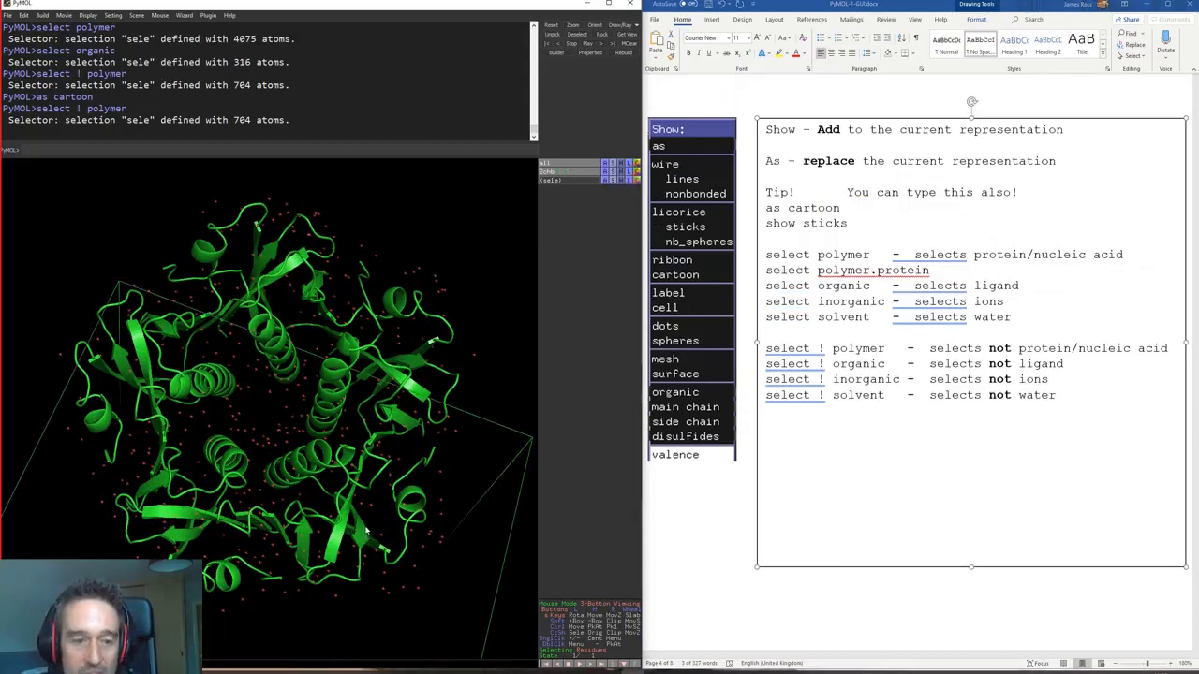
{"action": "right_click_drag", "start_coordinate": [365, 527], "coordinate": [357, 369]}
{"action": "left_click_drag", "start_coordinate": [242, 426], "coordinate": [343, 428]}
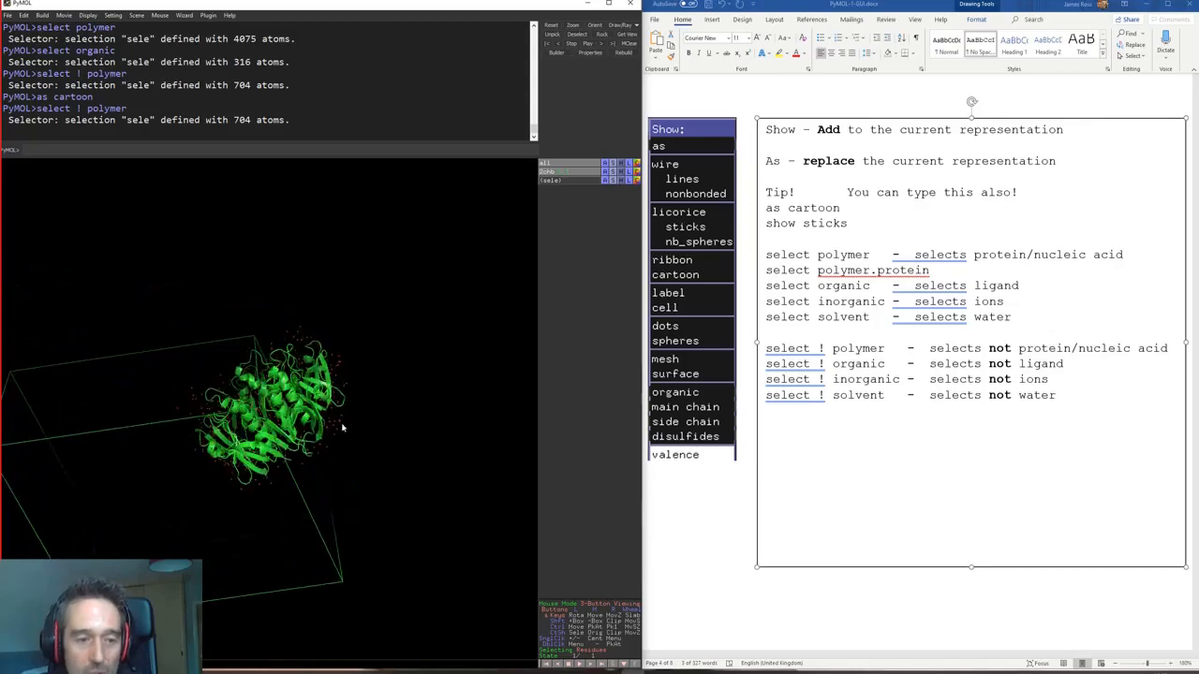
Step: Show the surface of 2chb and rotate it to look through the central pore
{"action": "left_click", "coordinate": [610, 172]}
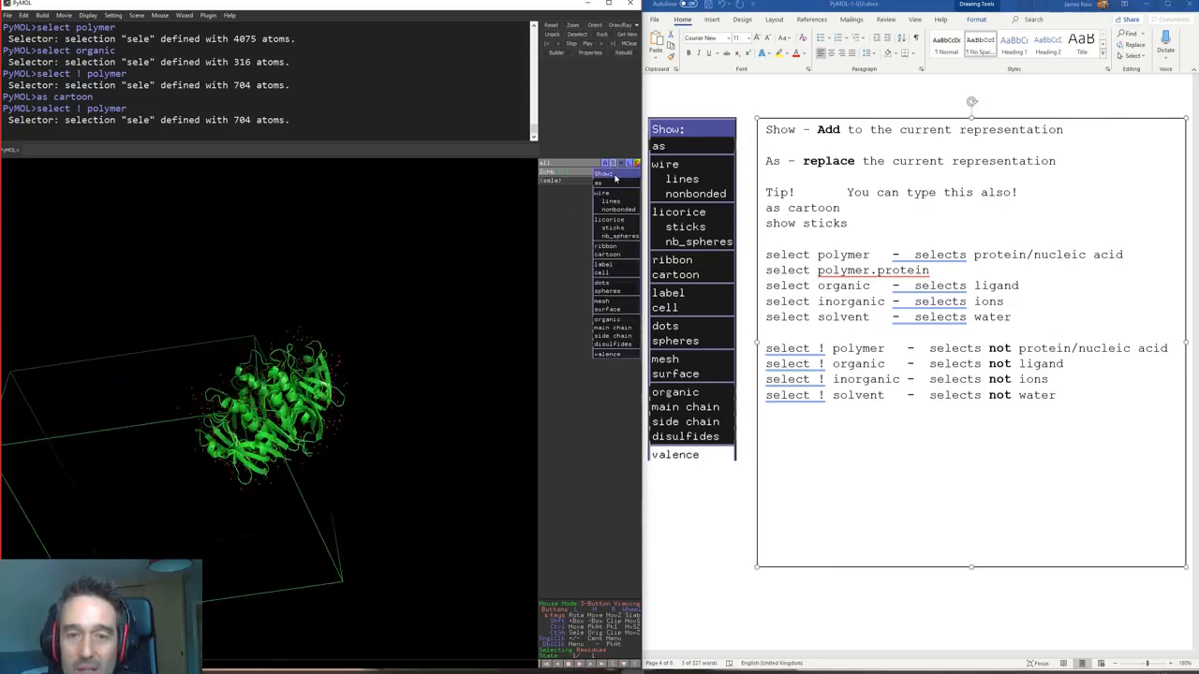
{"action": "left_click", "coordinate": [621, 307]}
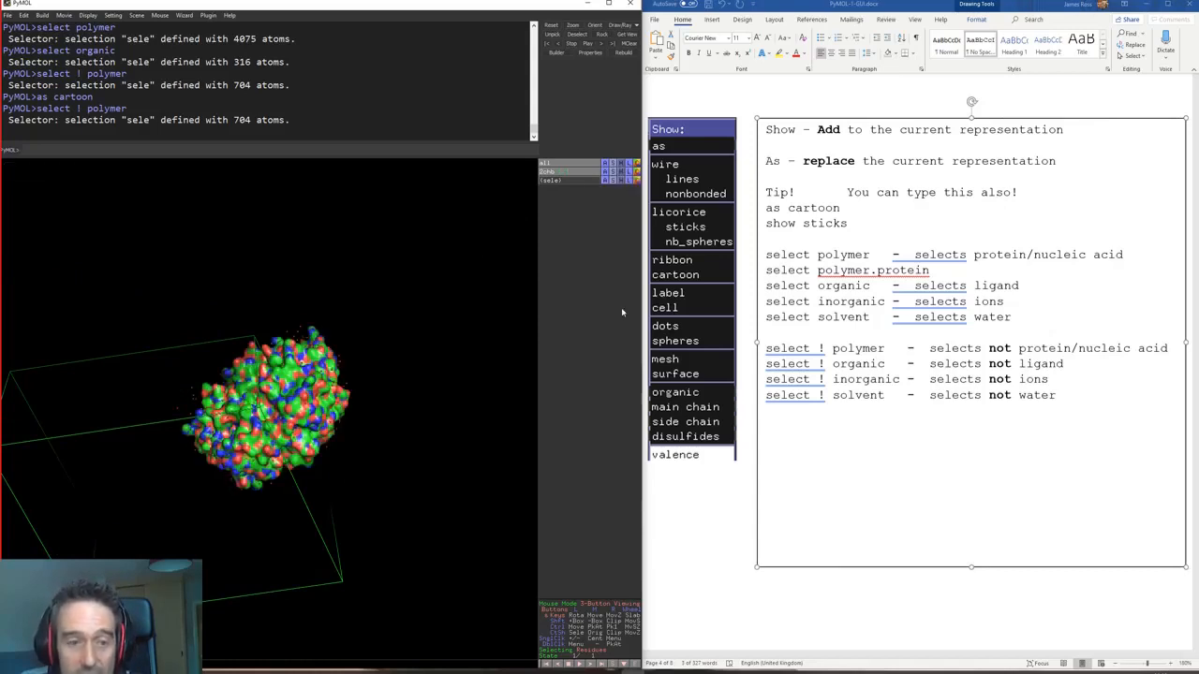
{"action": "left_click_drag", "start_coordinate": [267, 315], "coordinate": [273, 395]}
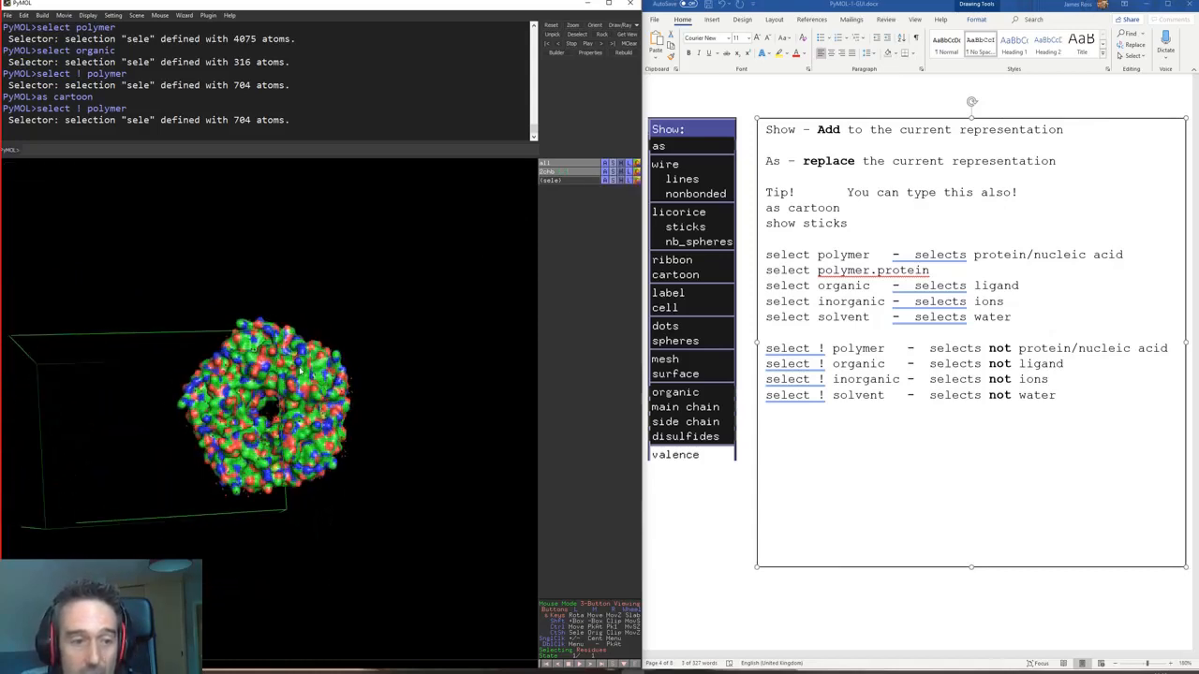
Step: Examine the show options for the selection, the hide, label and color options for 2chb, and the Color section of the Word notes
{"action": "left_click", "coordinate": [611, 180]}
{"action": "mouse_move", "coordinate": [616, 337]}
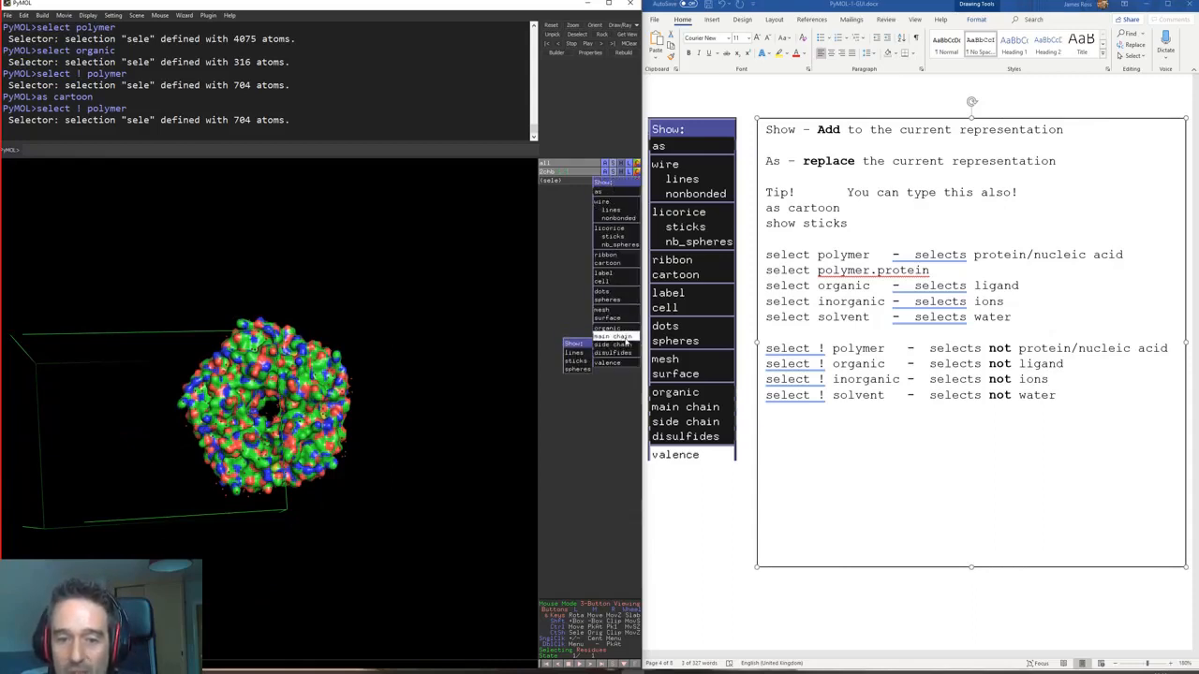
{"action": "scroll", "coordinate": [824, 469], "scroll_direction": "down", "scroll_amount": 5}
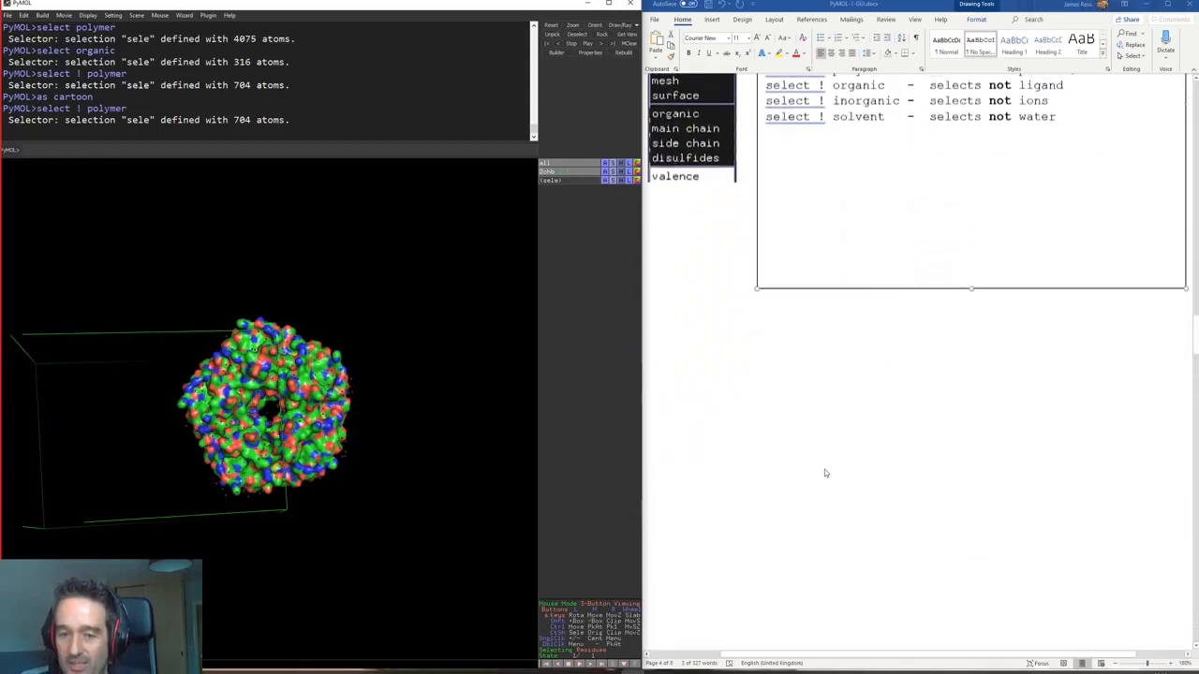
{"action": "scroll", "coordinate": [825, 473], "scroll_direction": "down", "scroll_amount": 8}
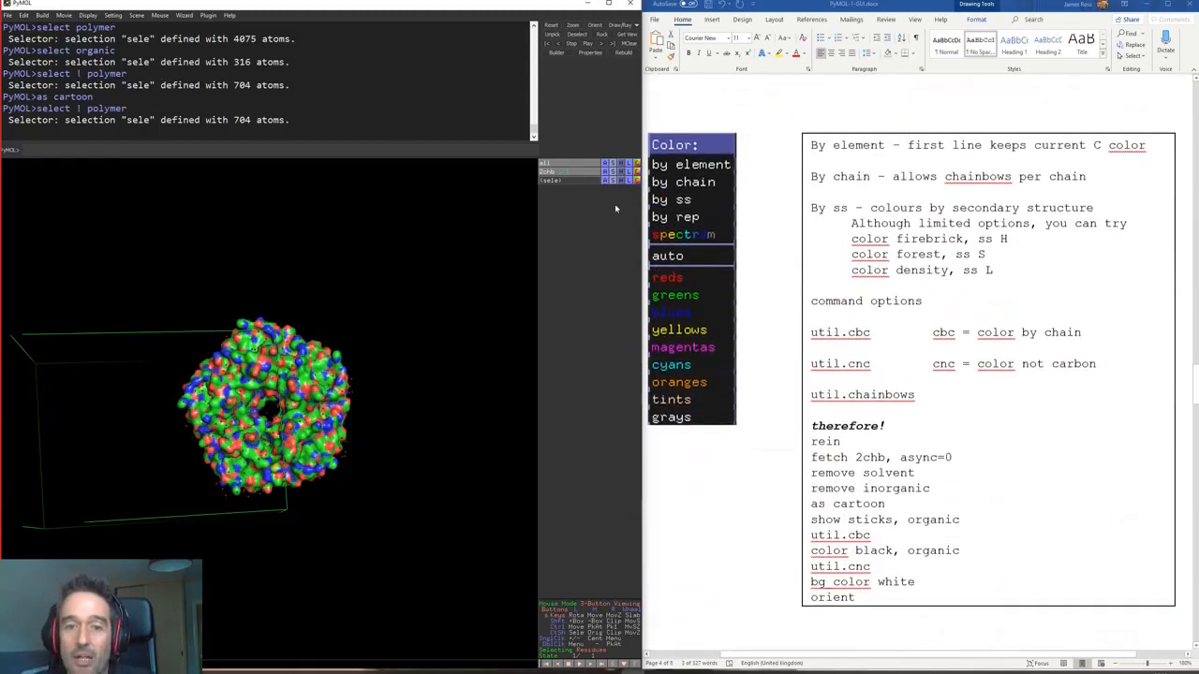
{"action": "left_click", "coordinate": [620, 176]}
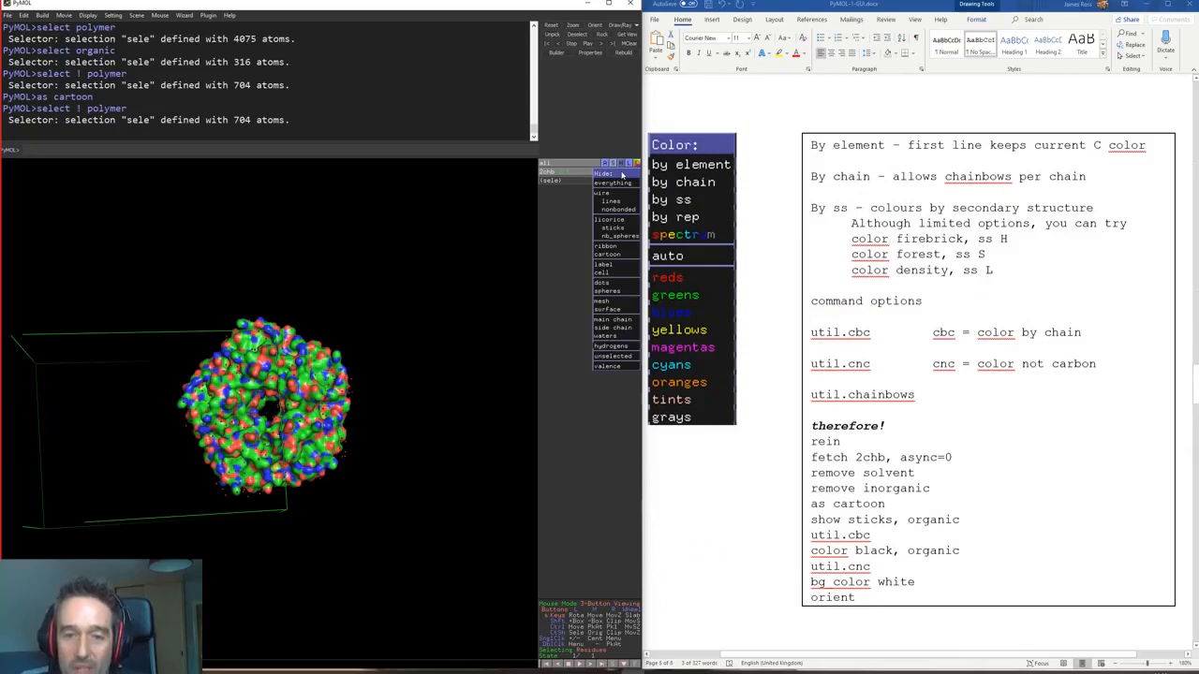
{"action": "left_click", "coordinate": [621, 175]}
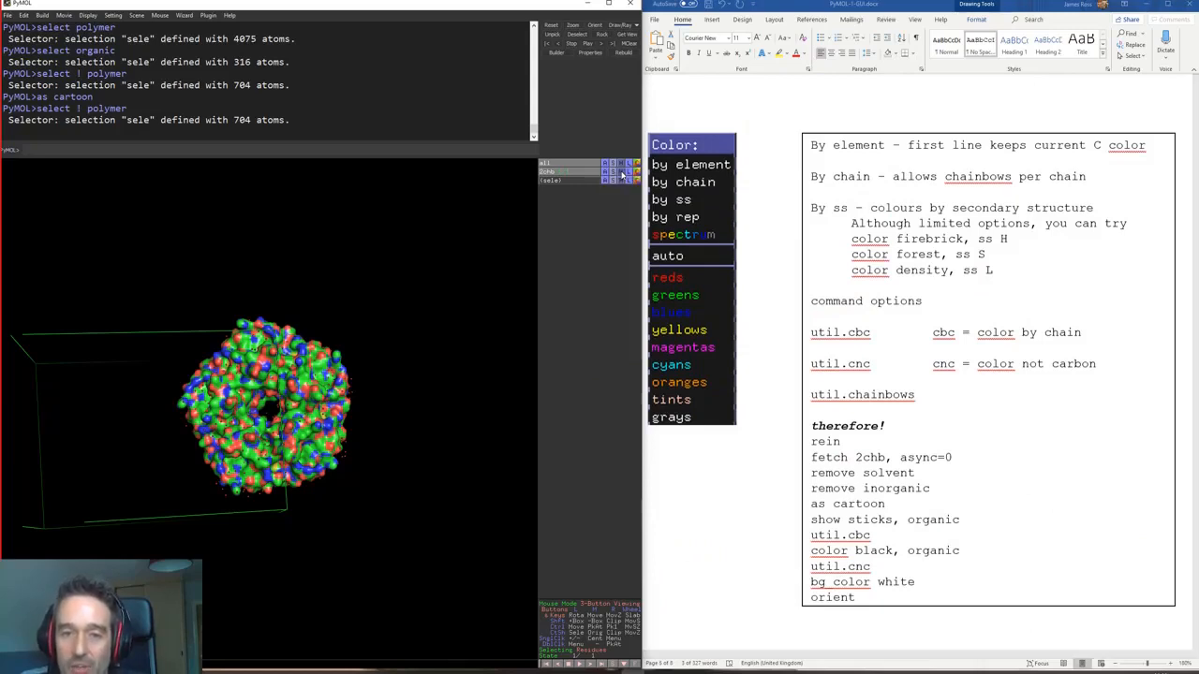
{"action": "left_click", "coordinate": [629, 175]}
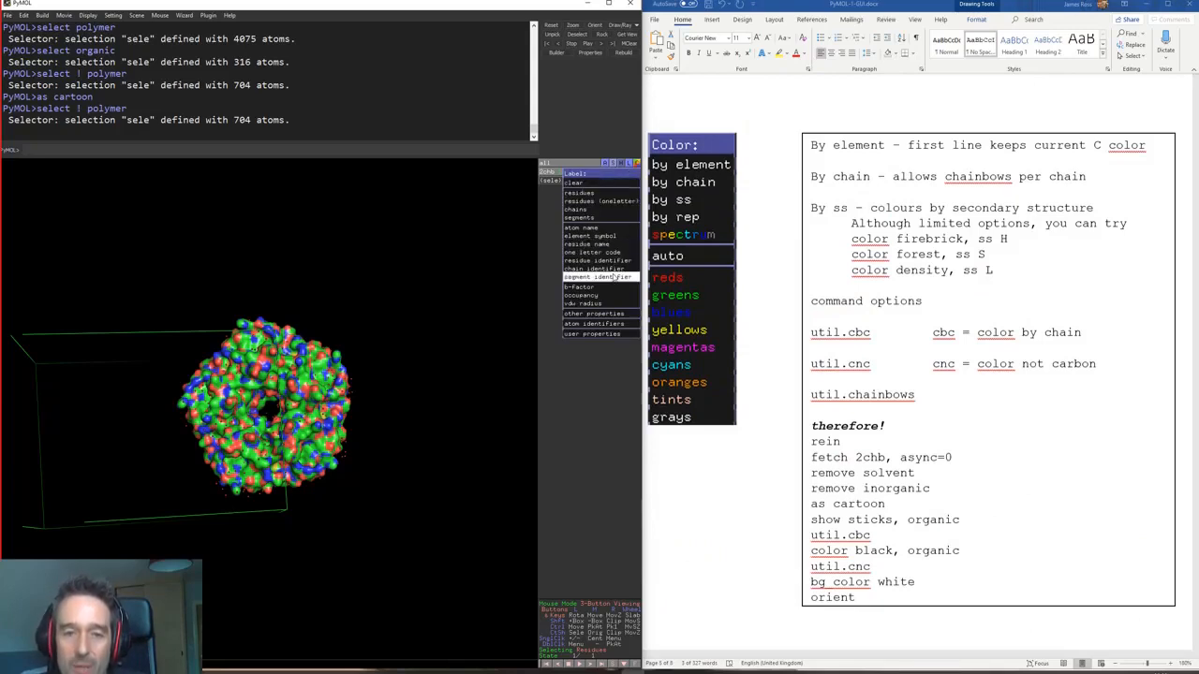
{"action": "left_click", "coordinate": [447, 322]}
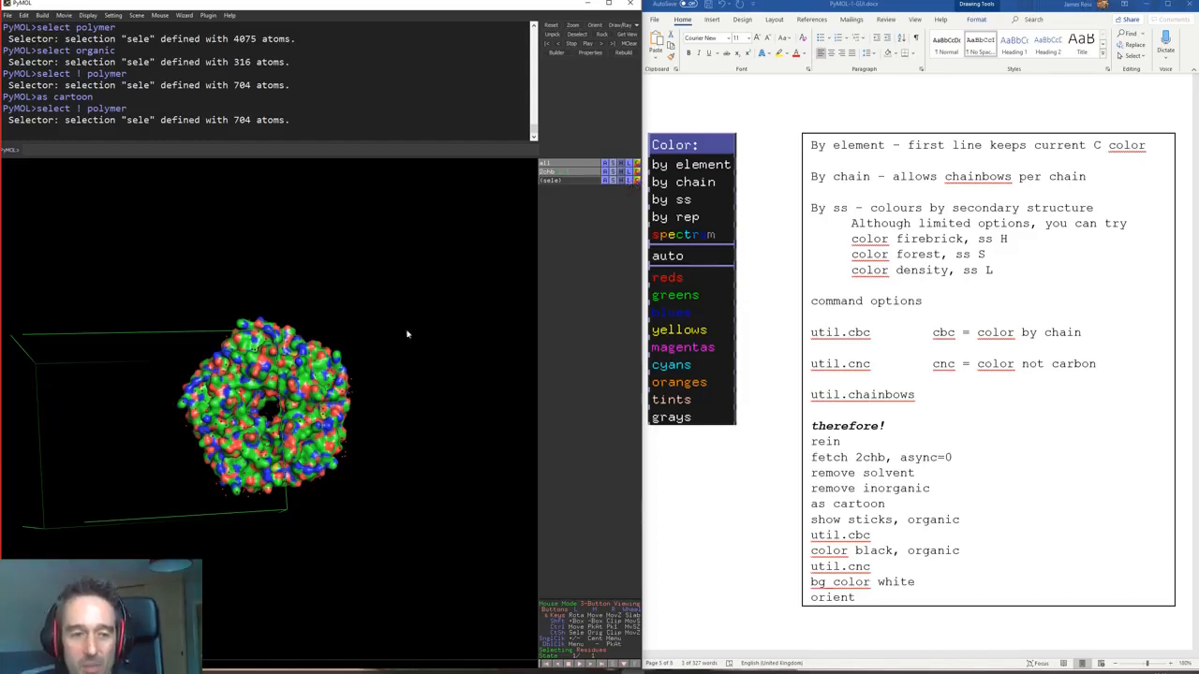
{"action": "left_click", "coordinate": [636, 172]}
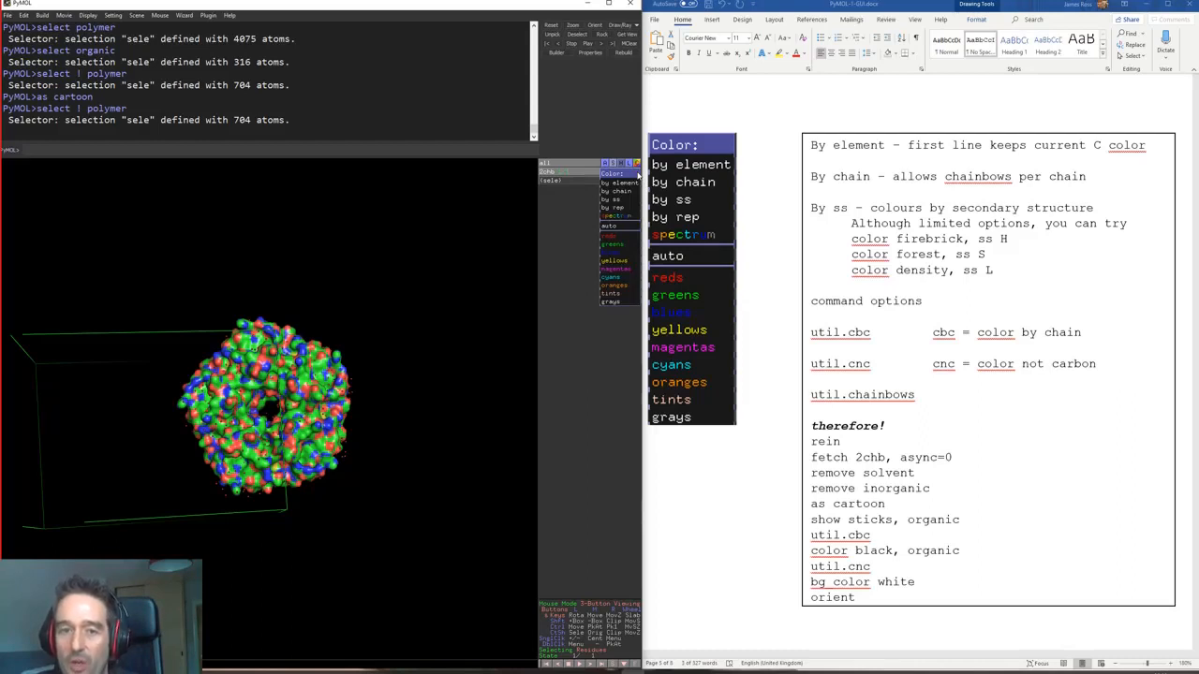
{"action": "left_click", "coordinate": [449, 342]}
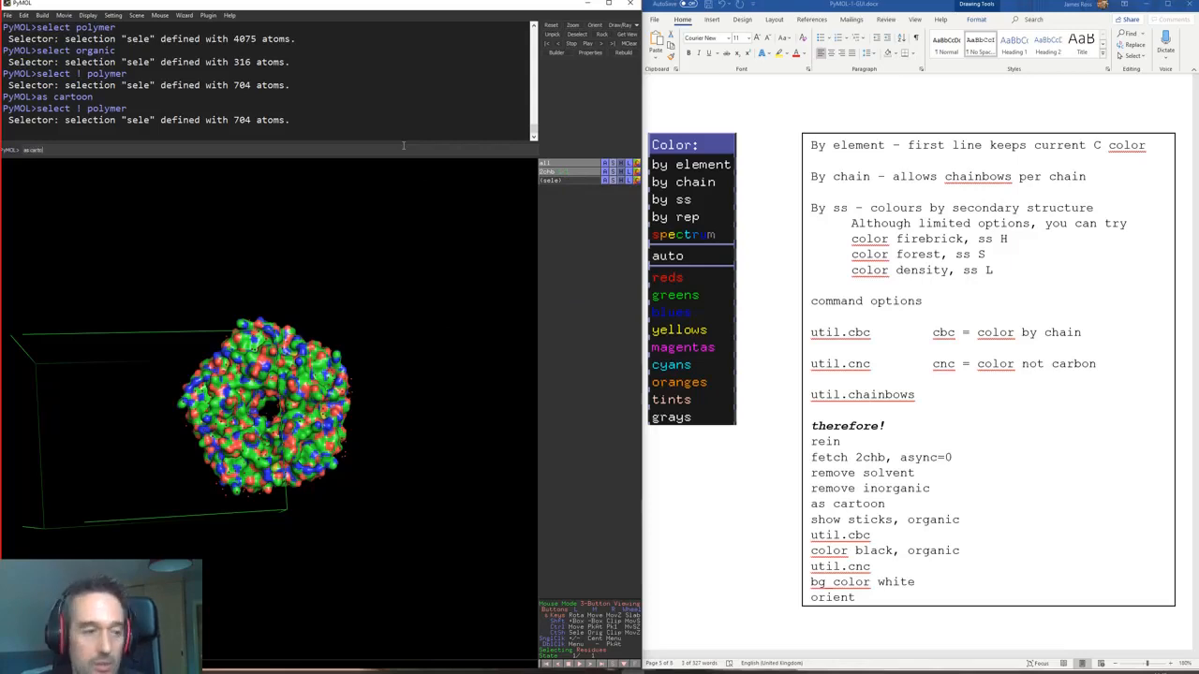
Step: Reduce 2chb to cartoon only with the "as cartoon" command and fill the view with the pentamer
{"action": "key", "text": "Return"}
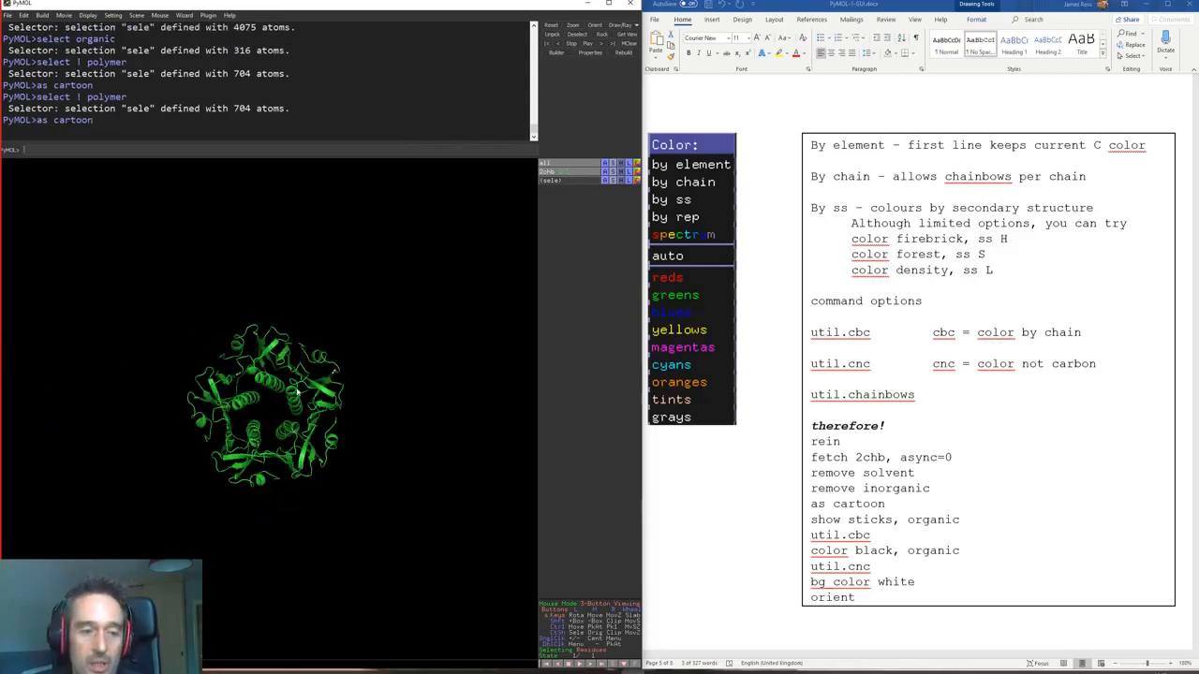
{"action": "middle_click", "coordinate": [298, 392]}
{"action": "right_click_drag", "start_coordinate": [365, 299], "coordinate": [395, 433]}
{"action": "middle_click_drag", "start_coordinate": [206, 519], "coordinate": [279, 473]}
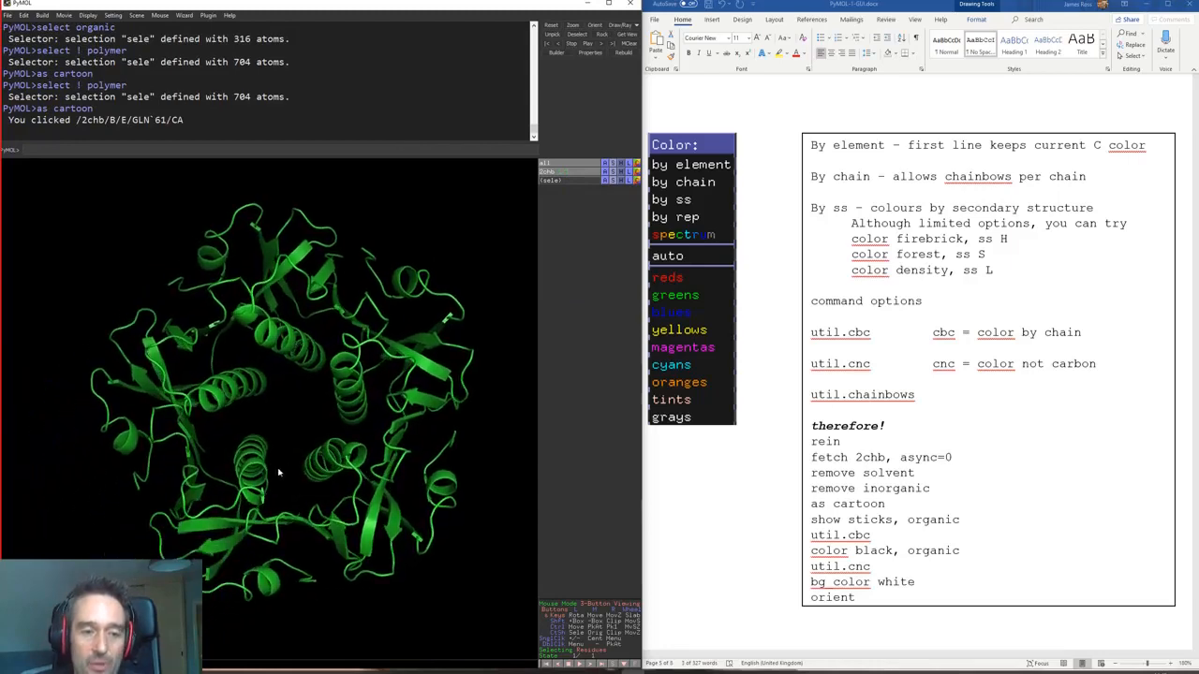
Step: Switch 2chb to sticks only with the "as sticks" command and rotate it to look down the central pore
{"action": "left_click_drag", "start_coordinate": [279, 473], "coordinate": [351, 478]}
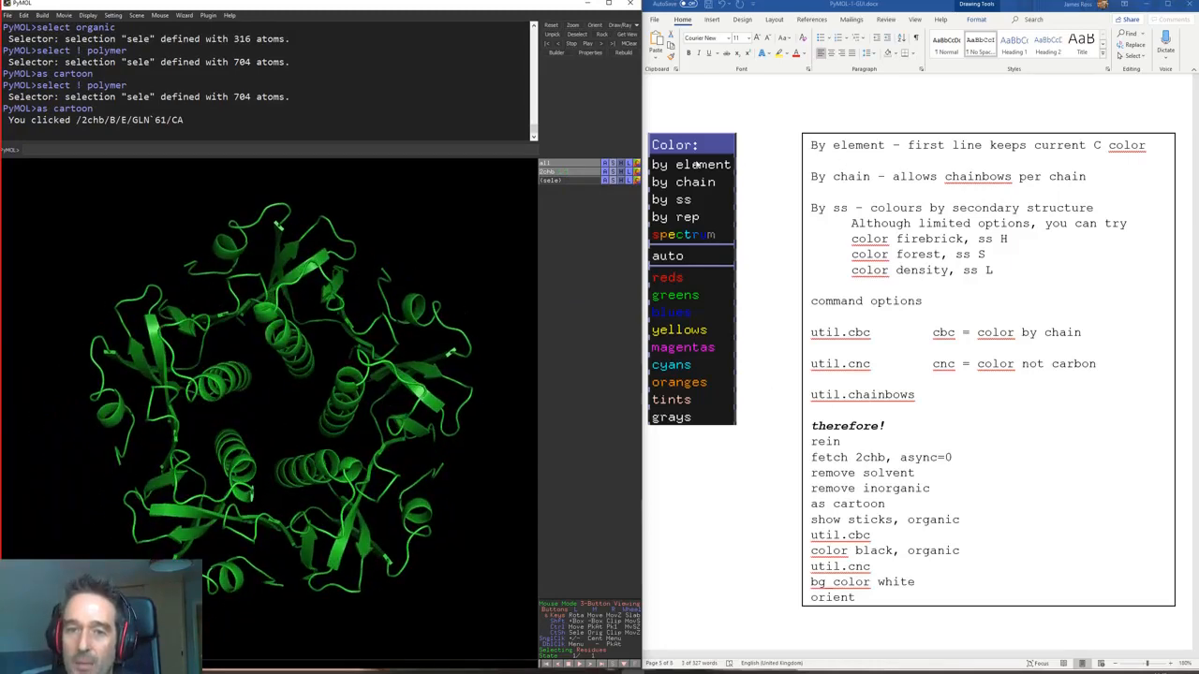
{"action": "left_click", "coordinate": [916, 146]}
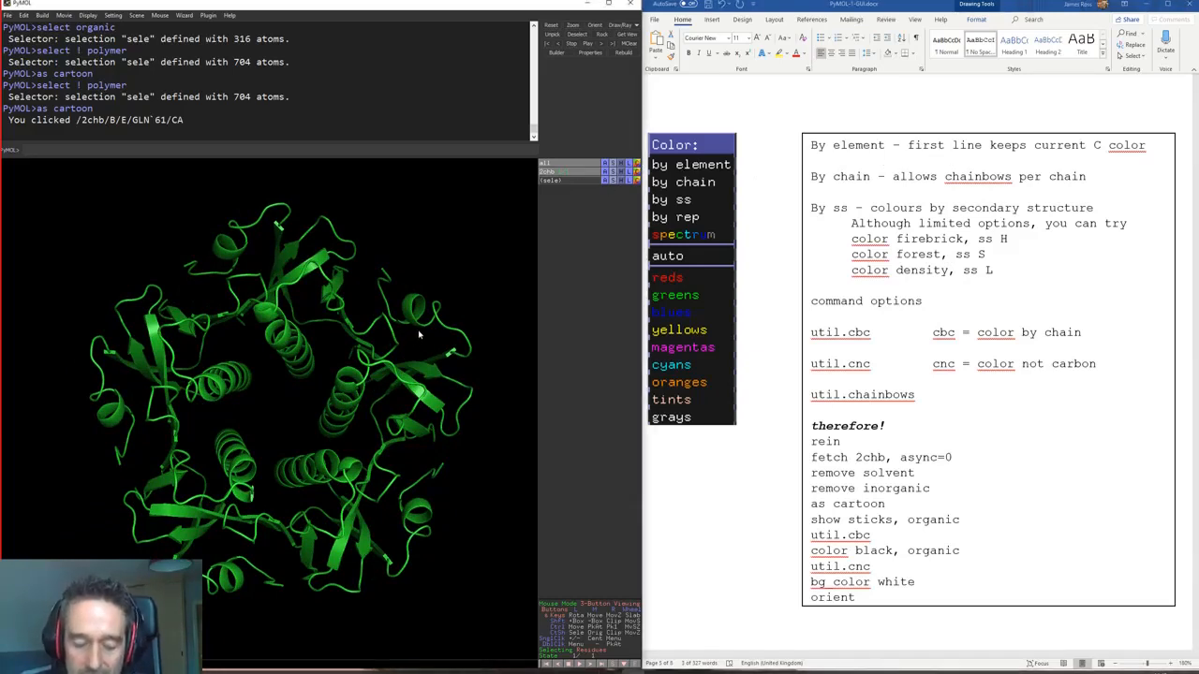
{"action": "type", "text": "as sticks"}
{"action": "key", "text": "Return"}
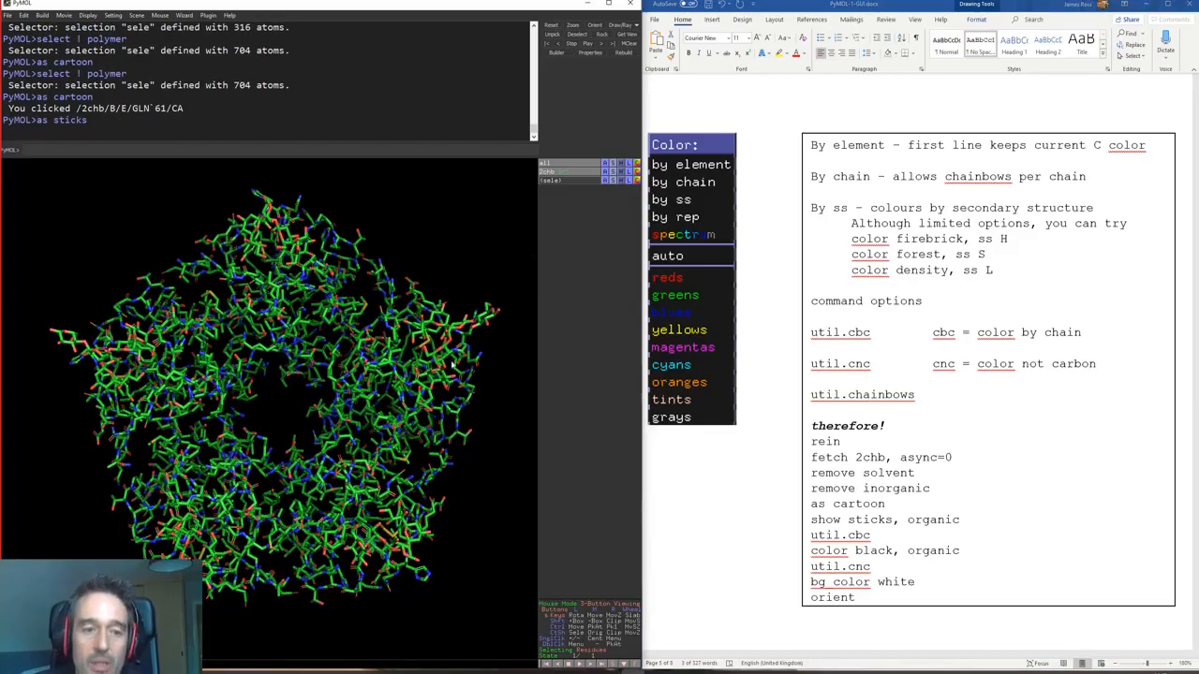
{"action": "left_click_drag", "start_coordinate": [257, 355], "coordinate": [339, 343]}
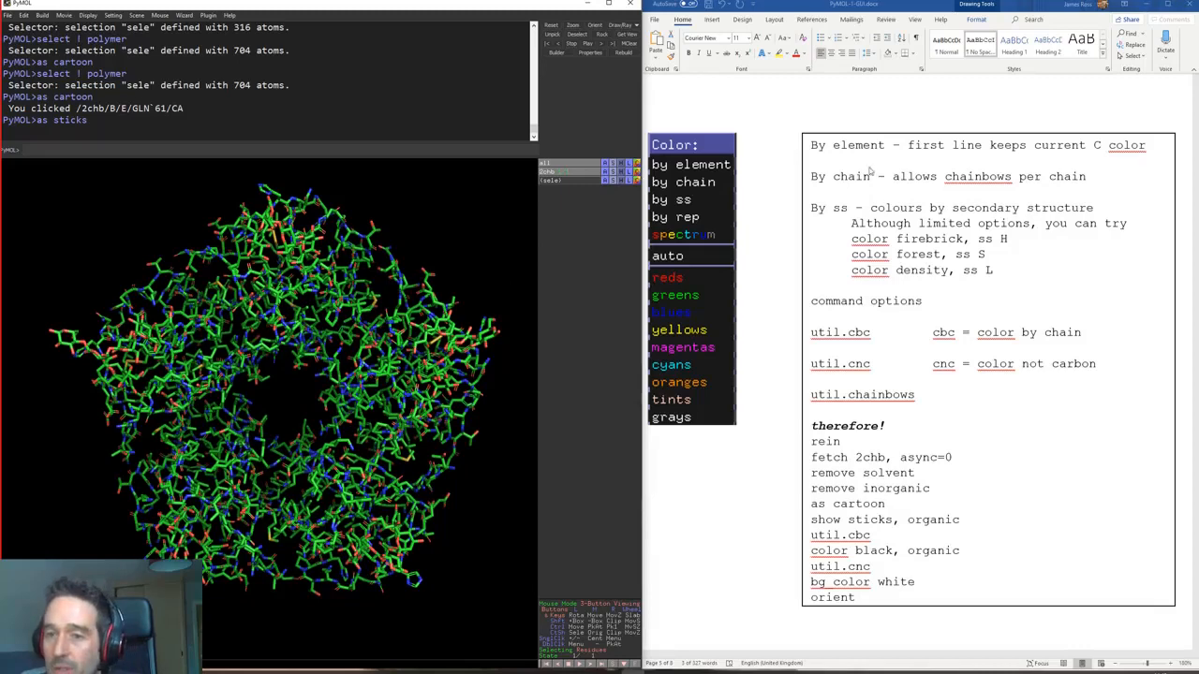
Step: Color the carbon atoms of 2chb by chain and tilt the pentamer to inspect the five chains
{"action": "left_click", "coordinate": [637, 172]}
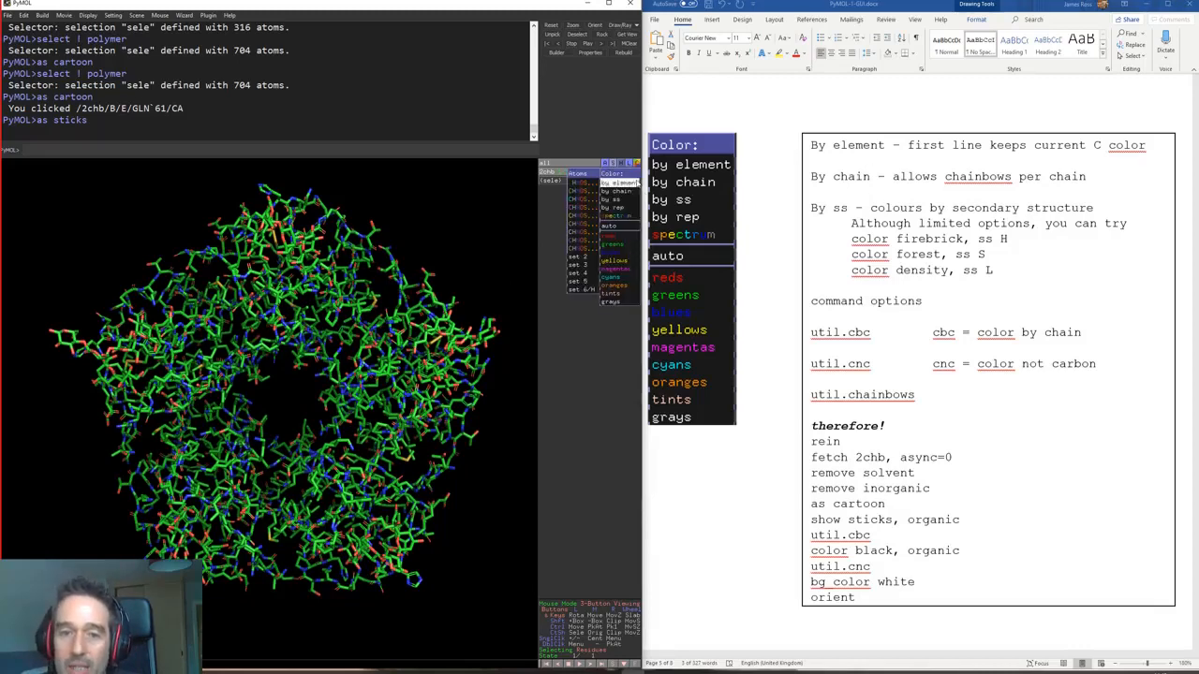
{"action": "mouse_move", "coordinate": [638, 191]}
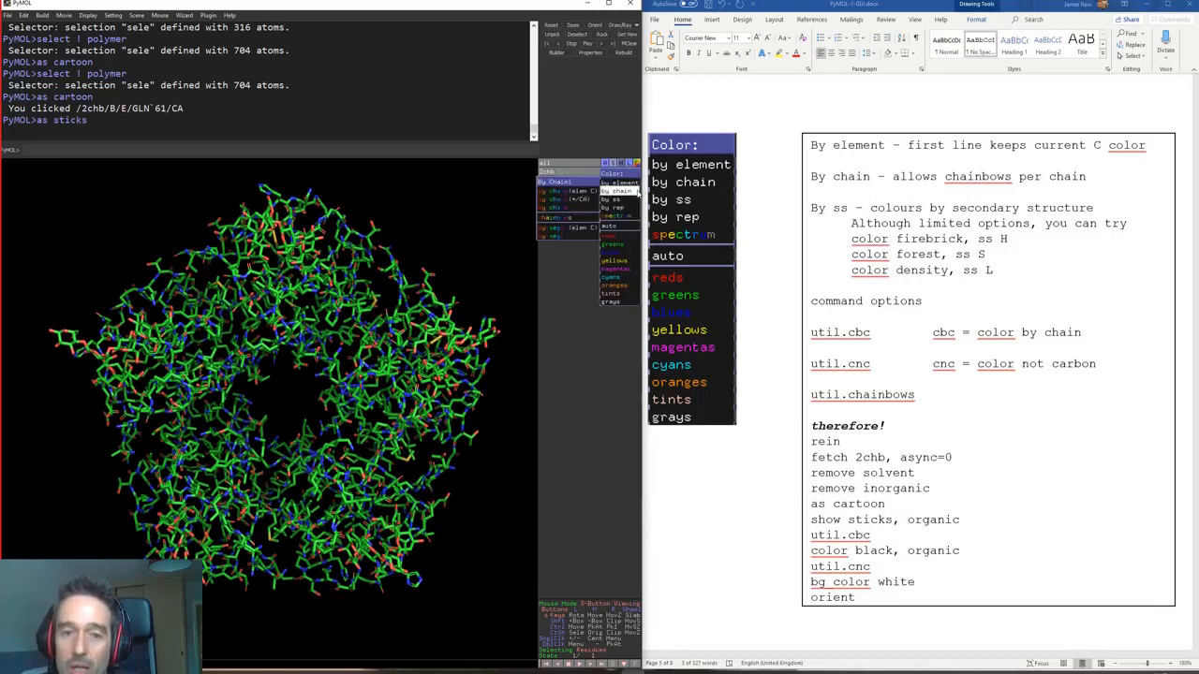
{"action": "left_click", "coordinate": [594, 191]}
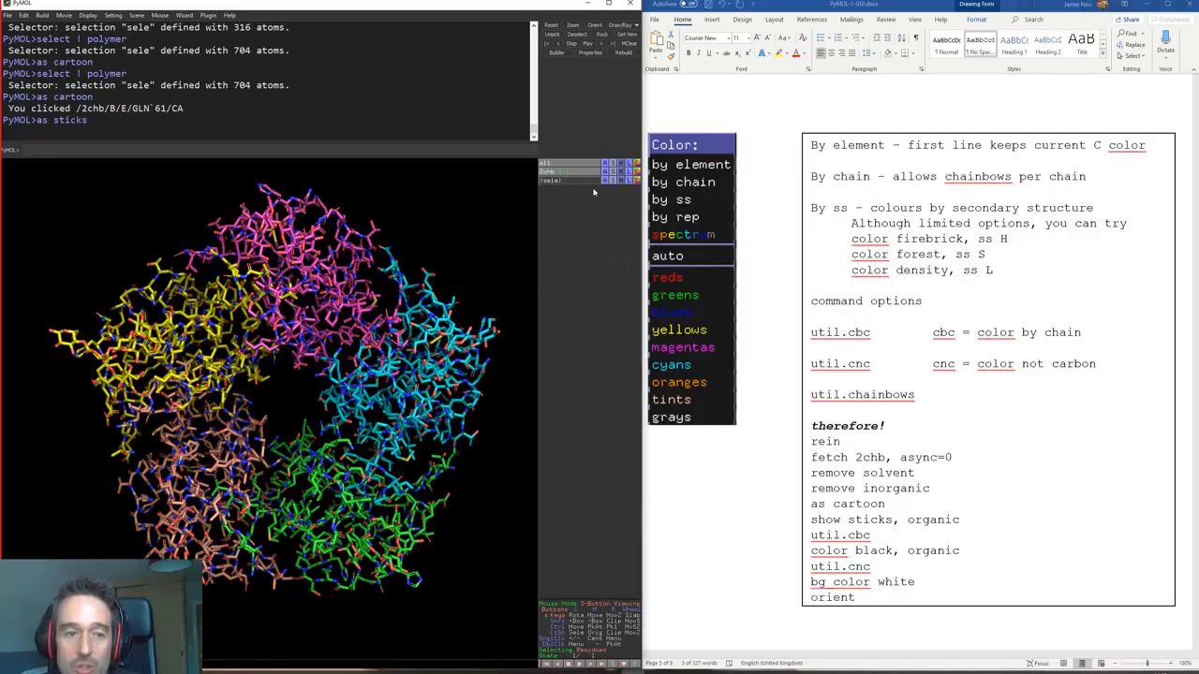
{"action": "left_click_drag", "start_coordinate": [285, 448], "coordinate": [345, 392]}
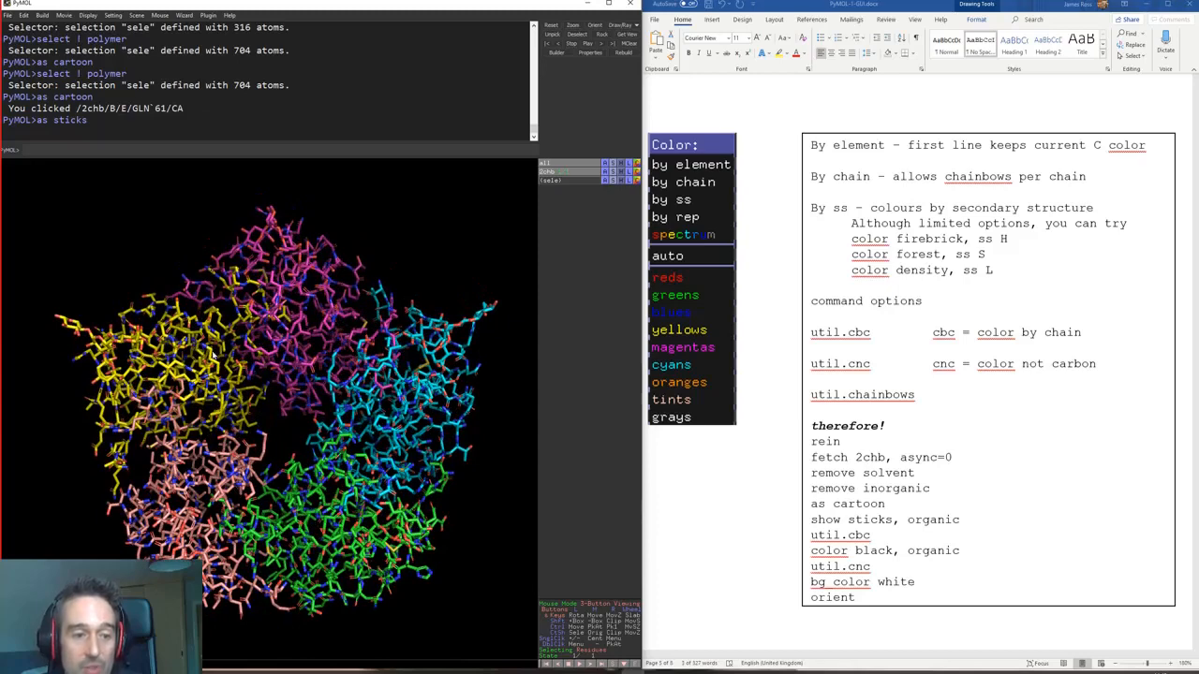
Step: Color 2chb by element with green carbons
{"action": "left_click", "coordinate": [637, 174]}
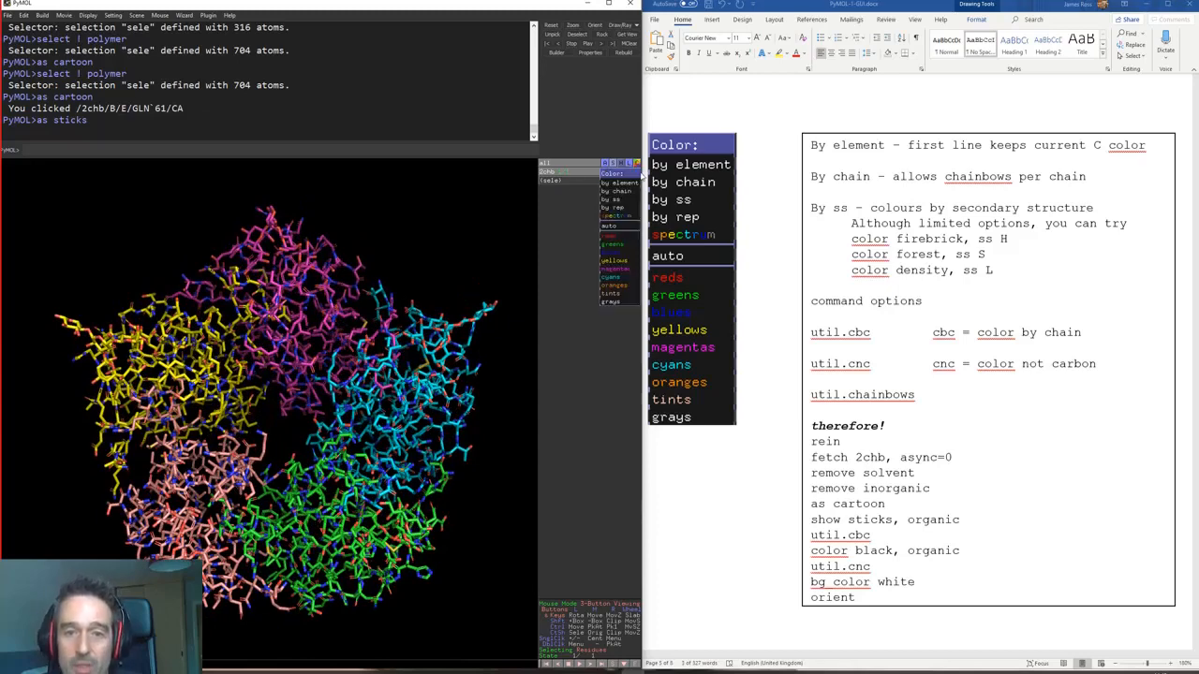
{"action": "mouse_move", "coordinate": [633, 182]}
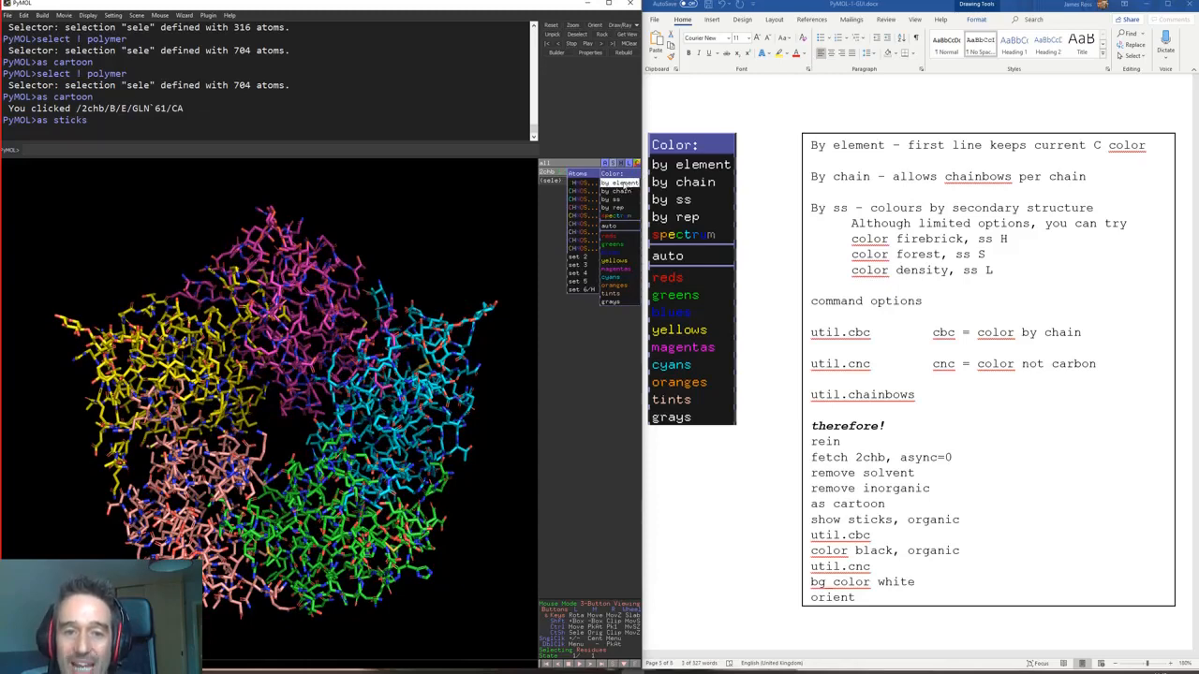
{"action": "left_click", "coordinate": [578, 183]}
{"action": "left_click", "coordinate": [638, 175]}
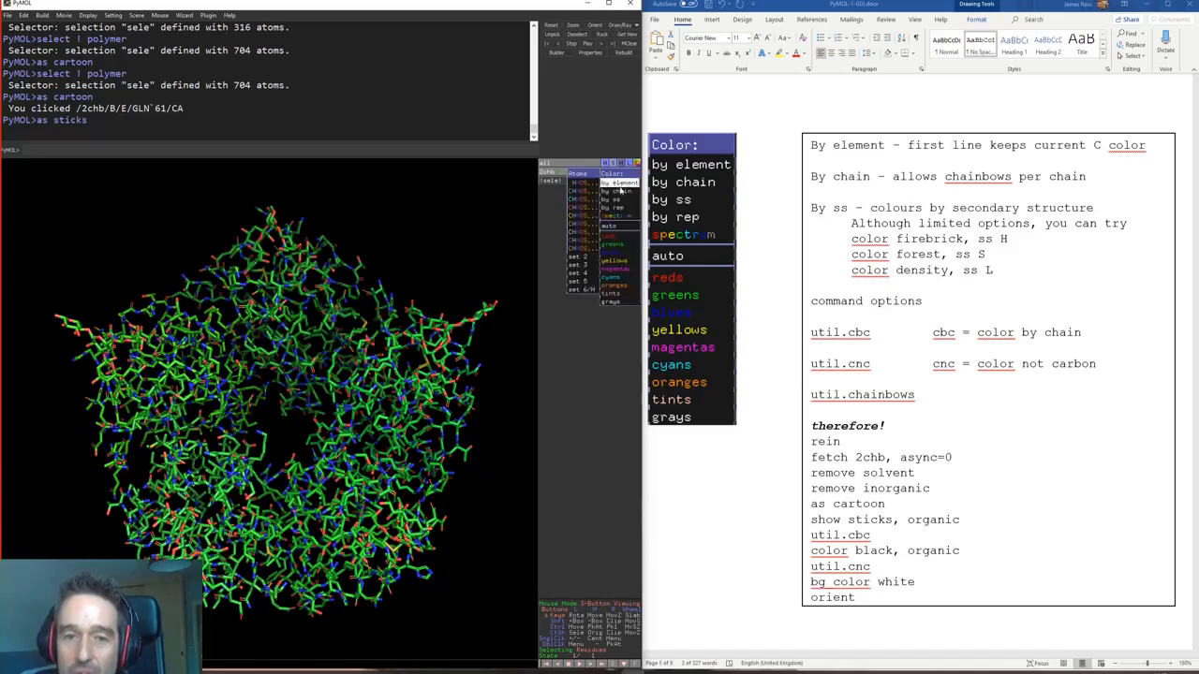
{"action": "mouse_move", "coordinate": [618, 182]}
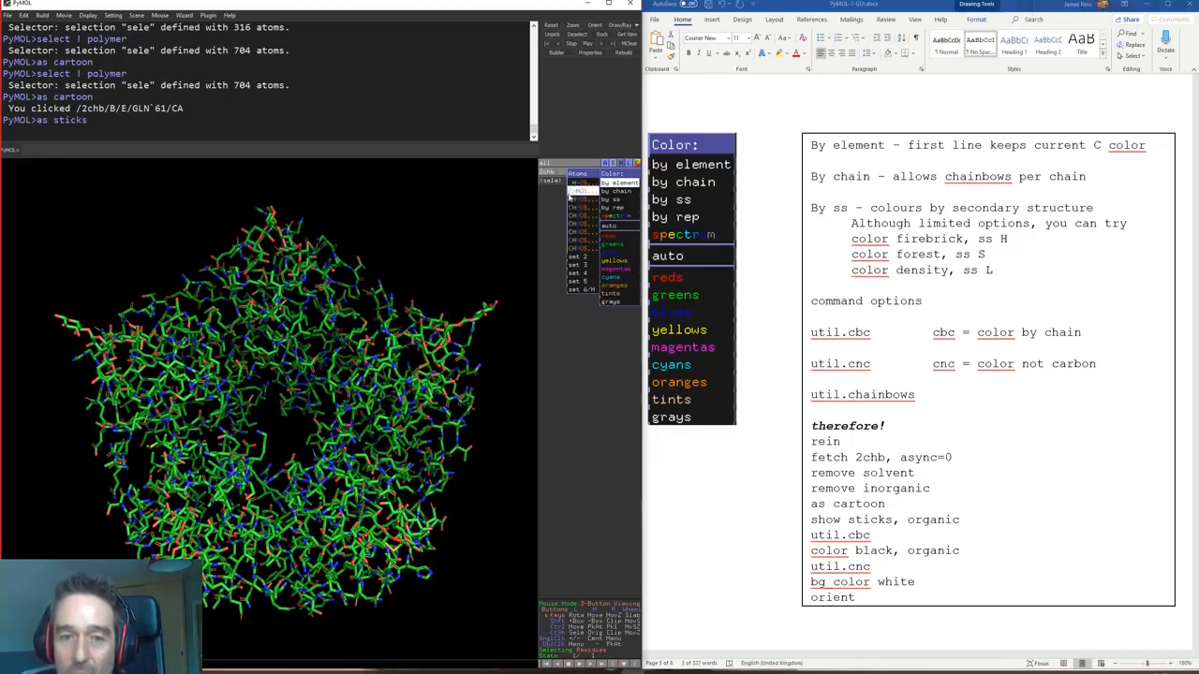
{"action": "left_click", "coordinate": [568, 196]}
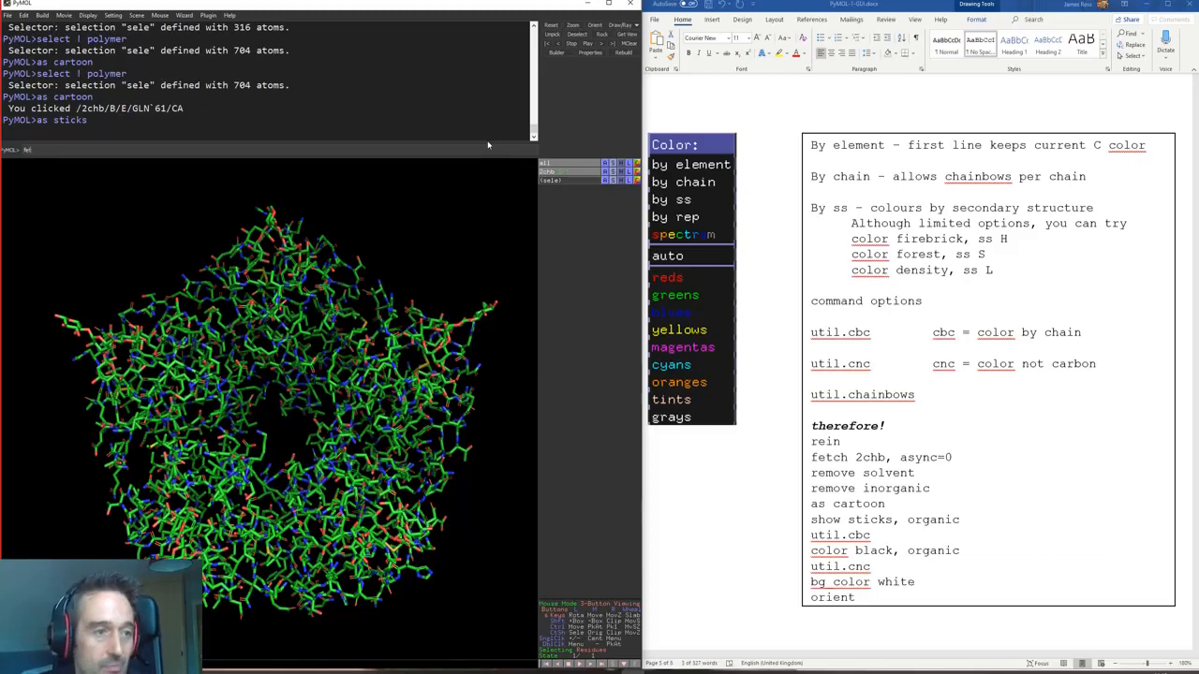
Step: Load a second structure with the command "fetch 3chb"
{"action": "type", "text": "3chb"}
{"action": "key", "text": "Tab"}
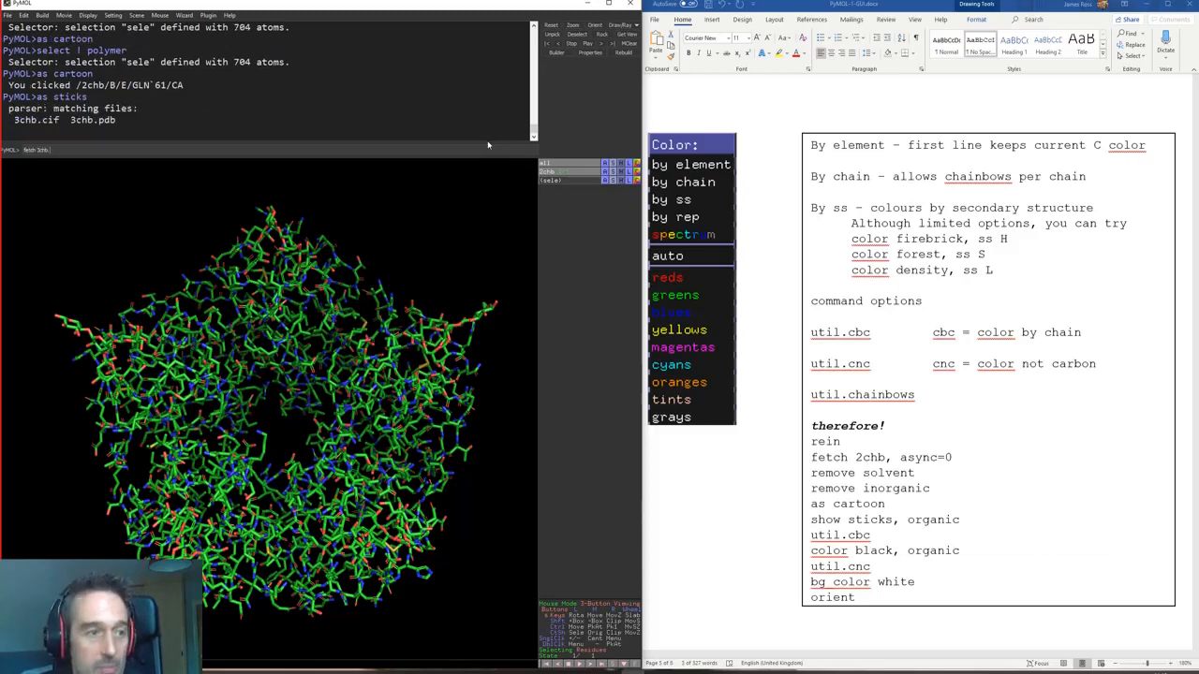
{"action": "key", "text": "Return"}
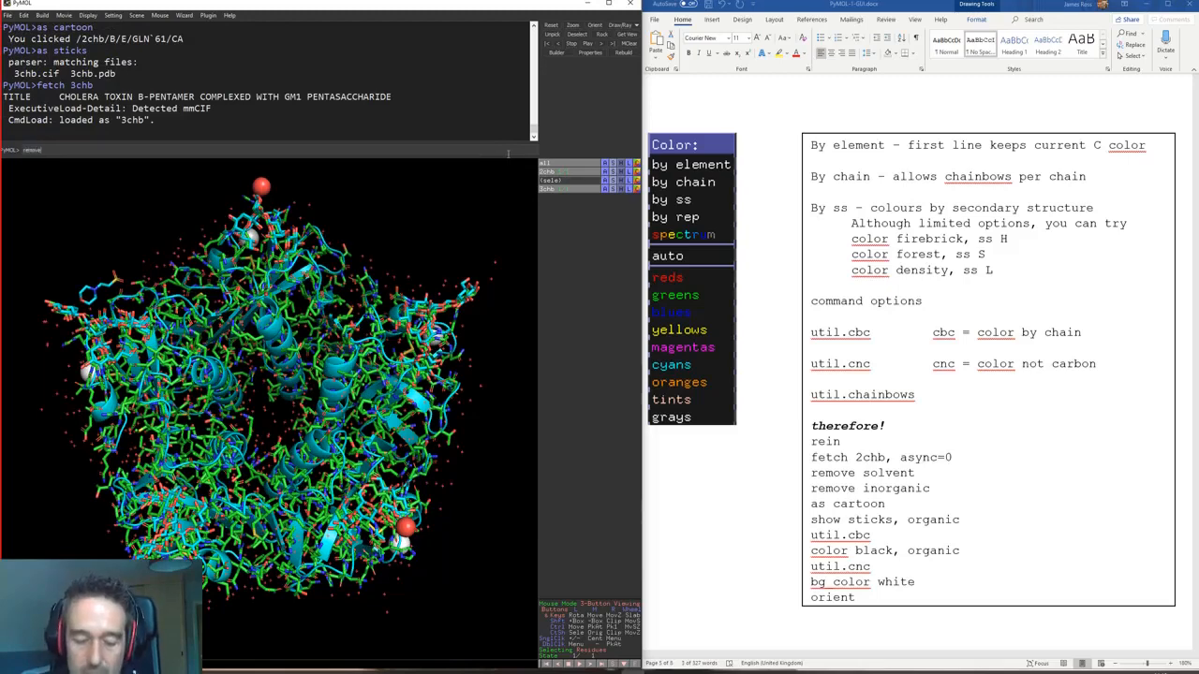
Step: Remove all non-polymer atoms with "remove ! polymer" and display both structures as sticks with "as sticks"
{"action": "type", "text": "remove ! polymer"}
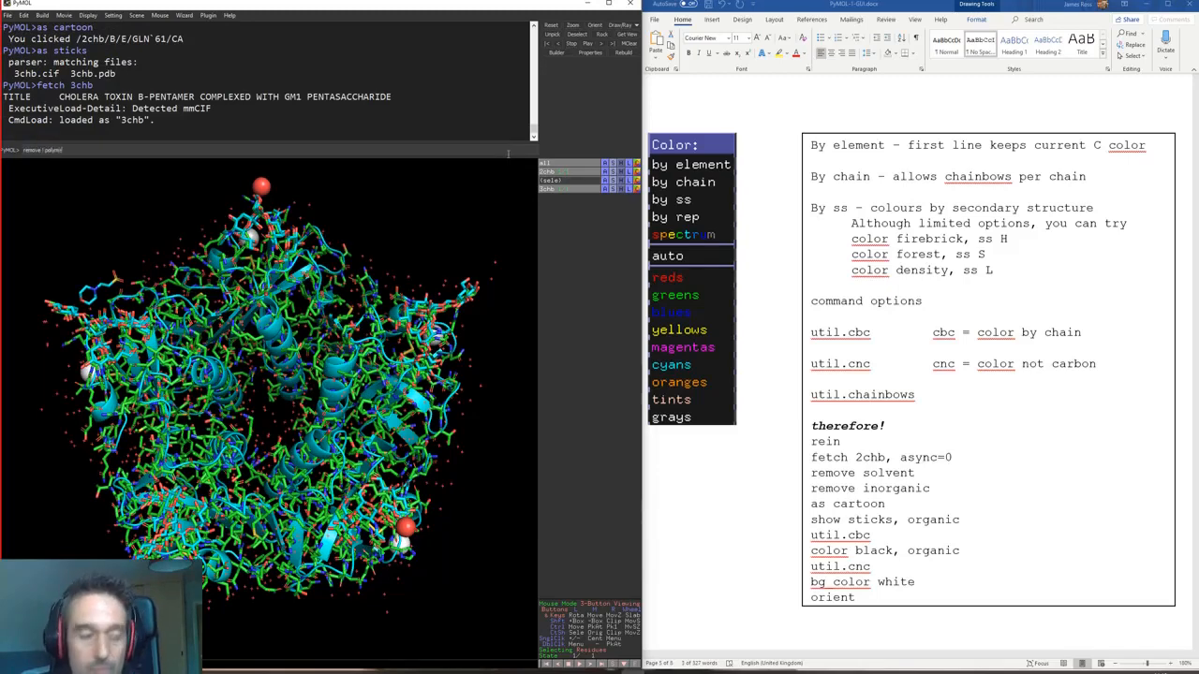
{"action": "key", "text": "Return"}
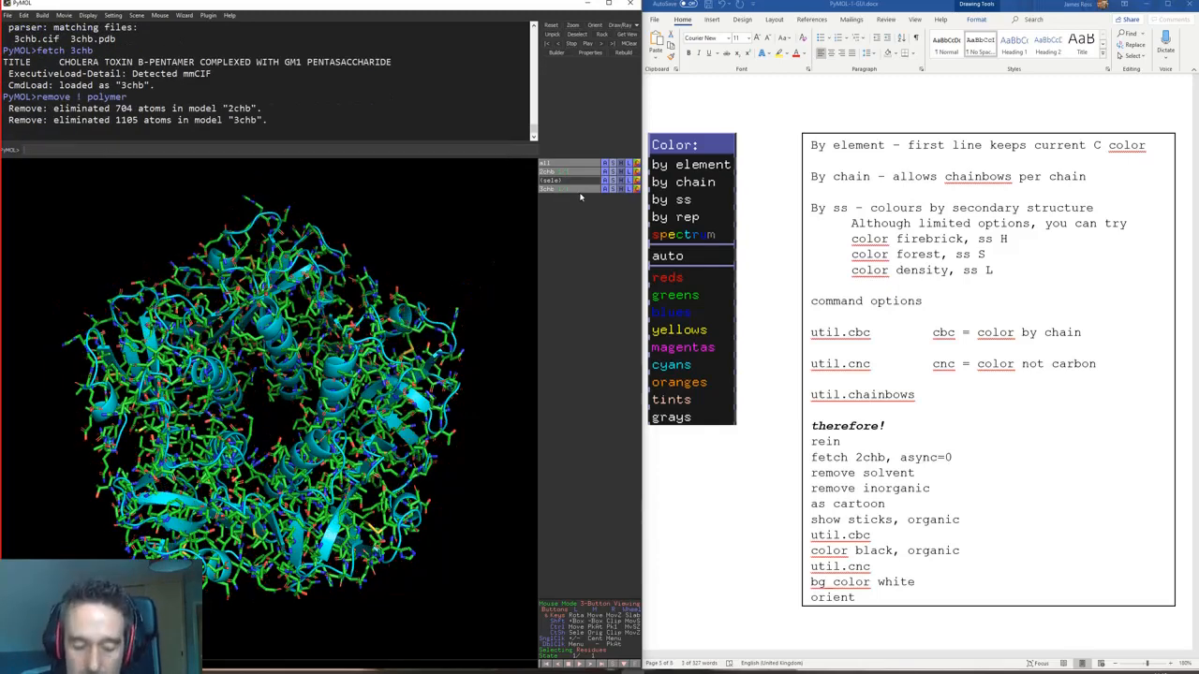
{"action": "type", "text": "as stick"}
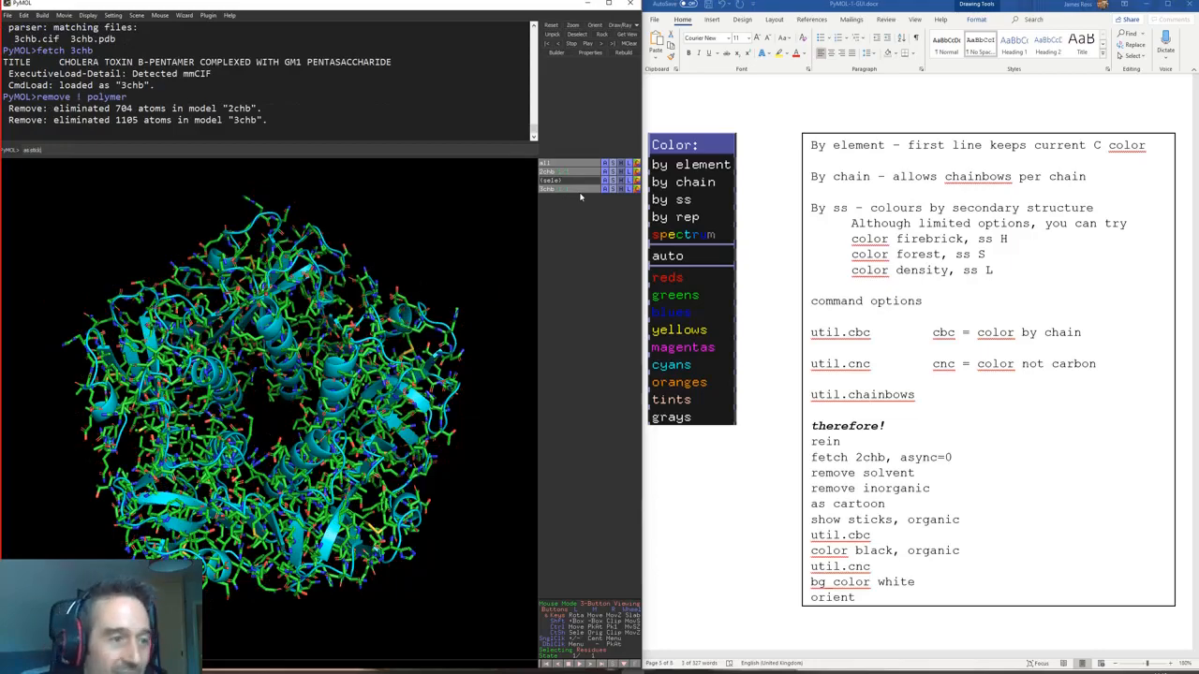
{"action": "type", "text": "s"}
{"action": "key", "text": "Return"}
{"action": "left_click_drag", "start_coordinate": [404, 288], "coordinate": [278, 280]}
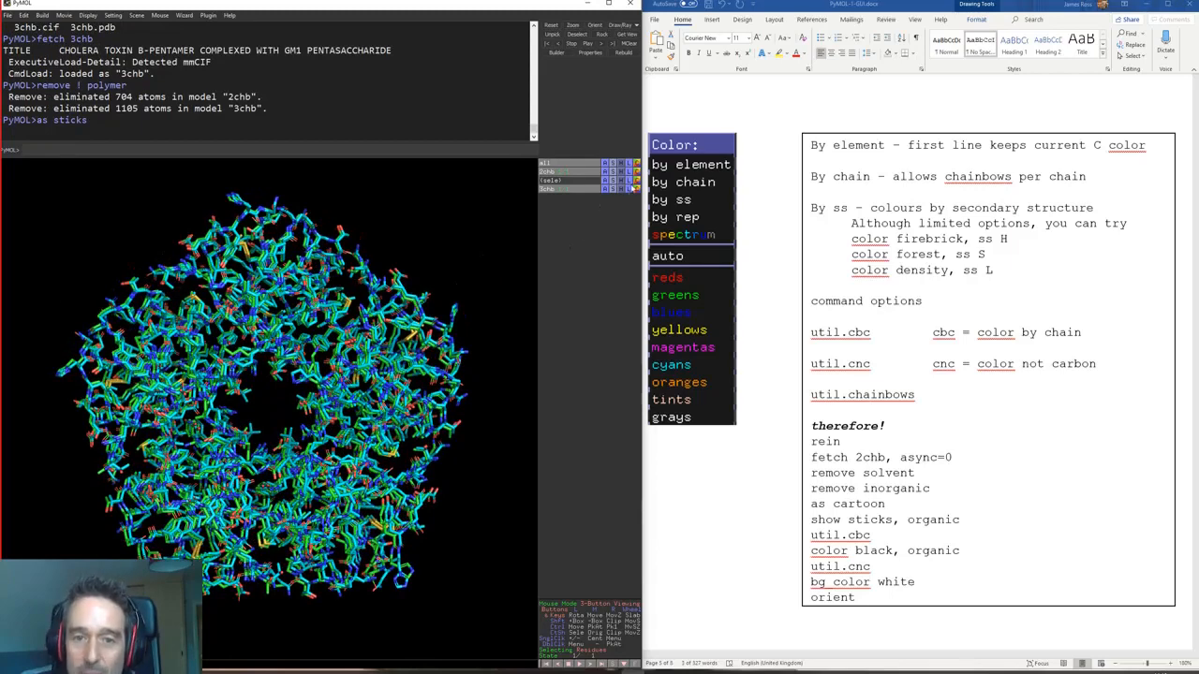
Step: Color 3chb by element with magenta carbons to distinguish it from 2chb
{"action": "left_click", "coordinate": [633, 189]}
{"action": "mouse_move", "coordinate": [609, 203]}
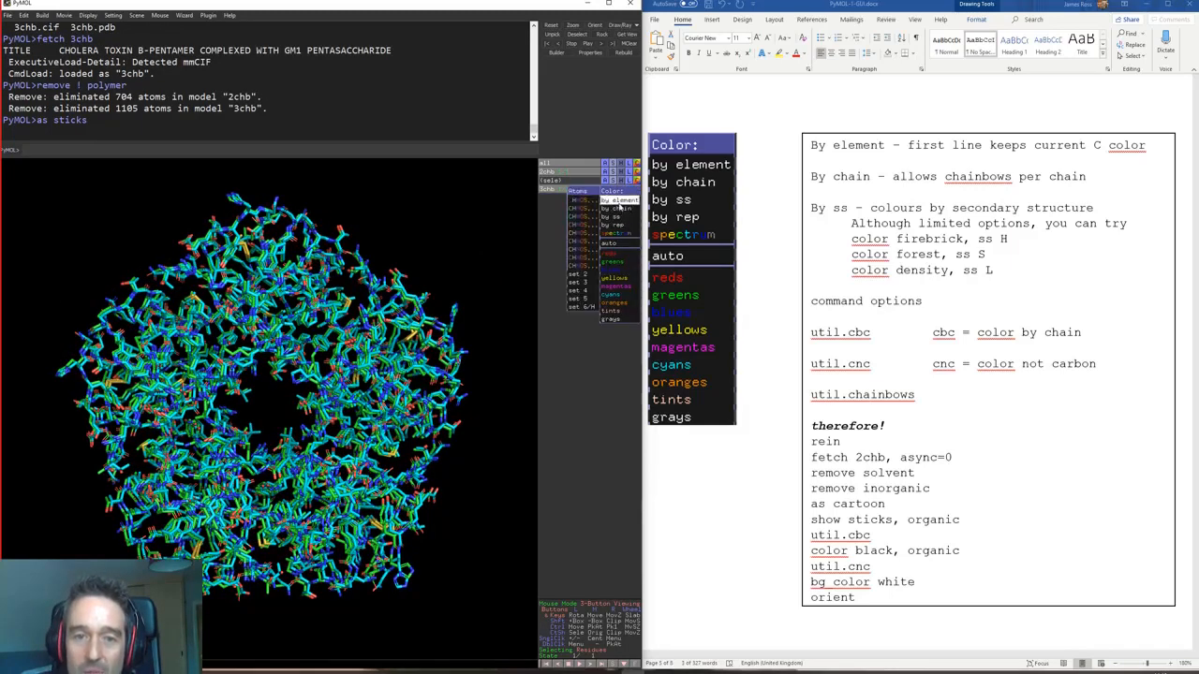
{"action": "left_click", "coordinate": [582, 221]}
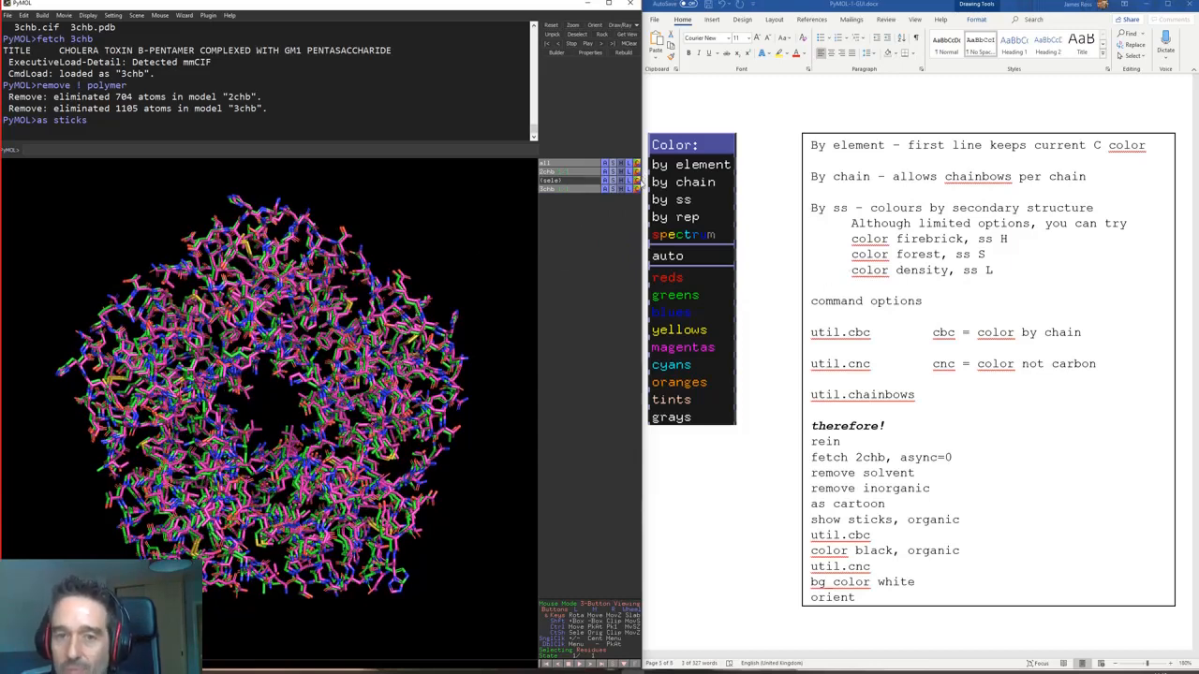
Step: Hide 3chb and color all atoms of 2chb with the rainbow spectrum
{"action": "left_click", "coordinate": [636, 175]}
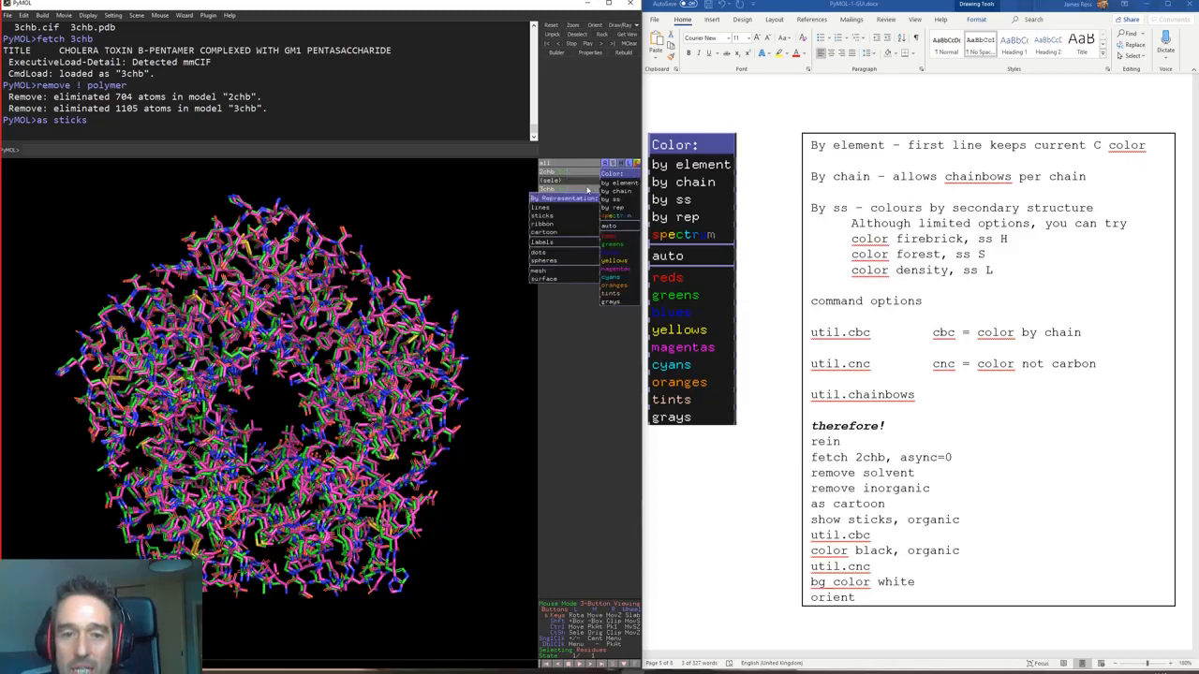
{"action": "left_click", "coordinate": [588, 190]}
{"action": "left_click", "coordinate": [587, 190]}
{"action": "left_click", "coordinate": [636, 173]}
{"action": "mouse_move", "coordinate": [628, 219]}
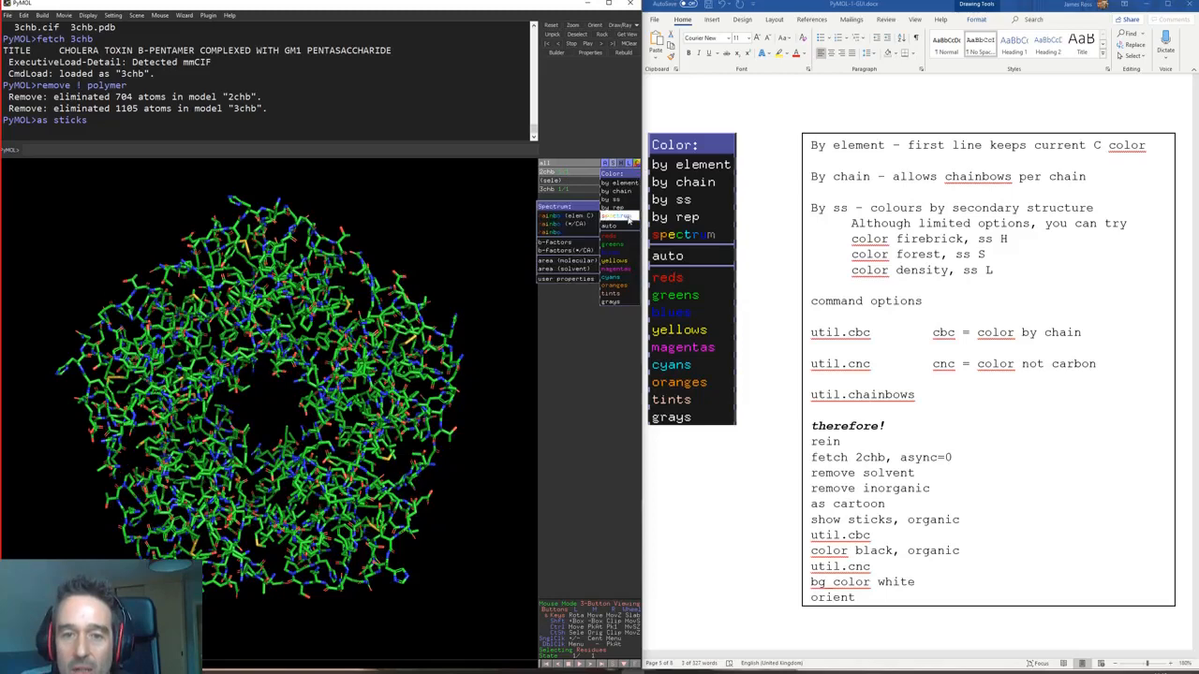
{"action": "left_click", "coordinate": [575, 232]}
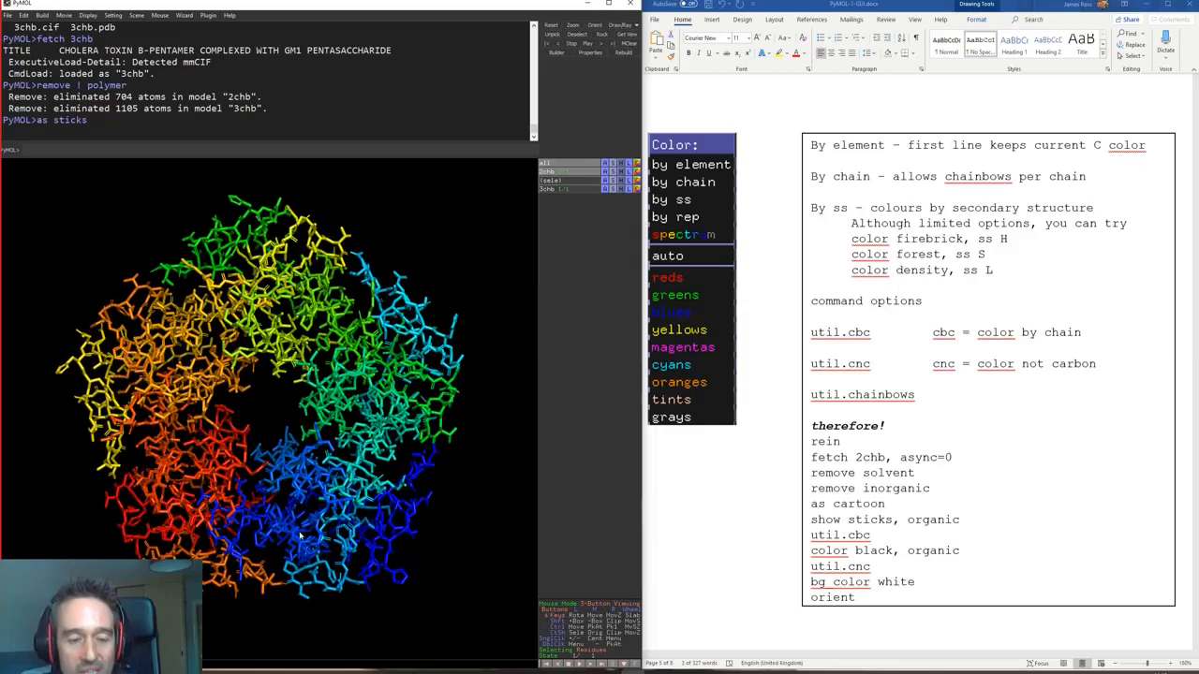
Step: Display the sequence viewer and follow the rainbow coloring along the 2chb chains to the end of the sequence
{"action": "left_click", "coordinate": [609, 663]}
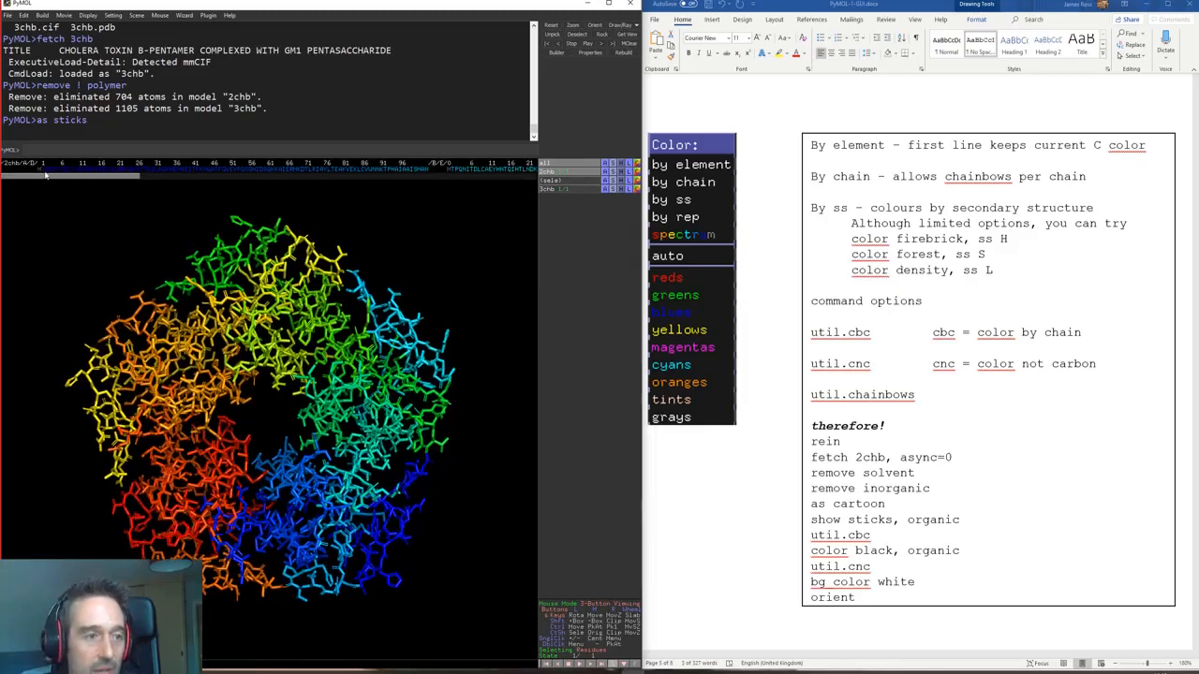
{"action": "left_click_drag", "start_coordinate": [43, 178], "coordinate": [459, 197]}
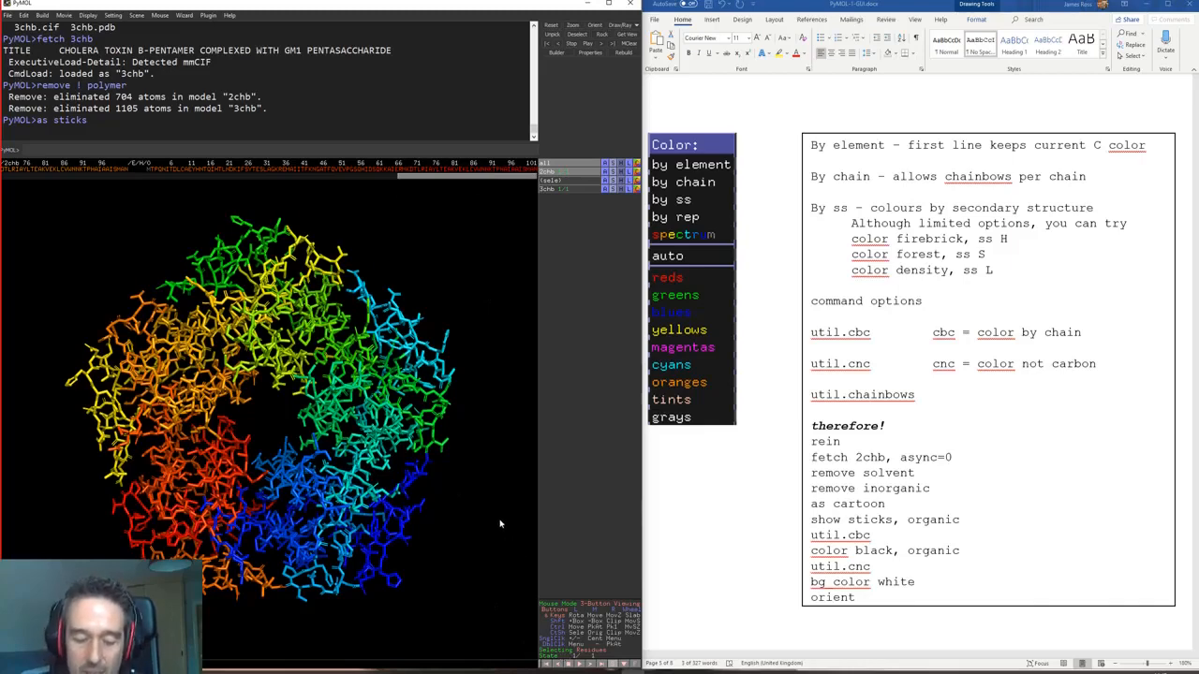
Step: Color the whole 2chb object gray50
{"action": "left_click", "coordinate": [636, 171]}
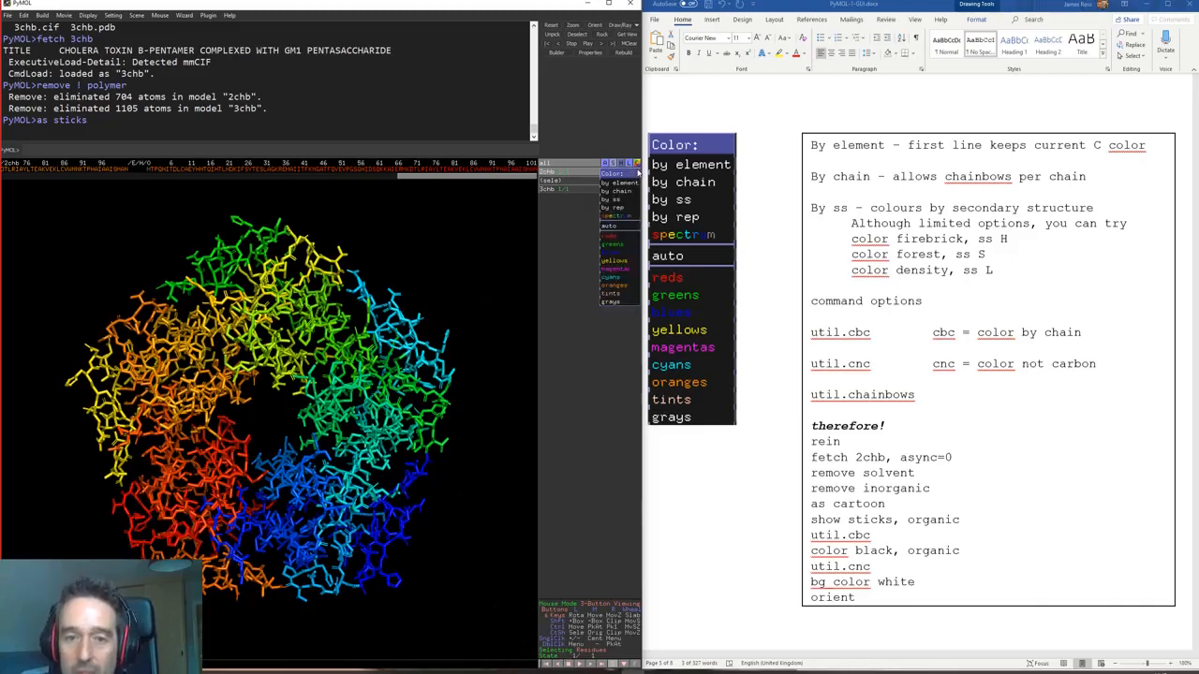
{"action": "mouse_move", "coordinate": [618, 301]}
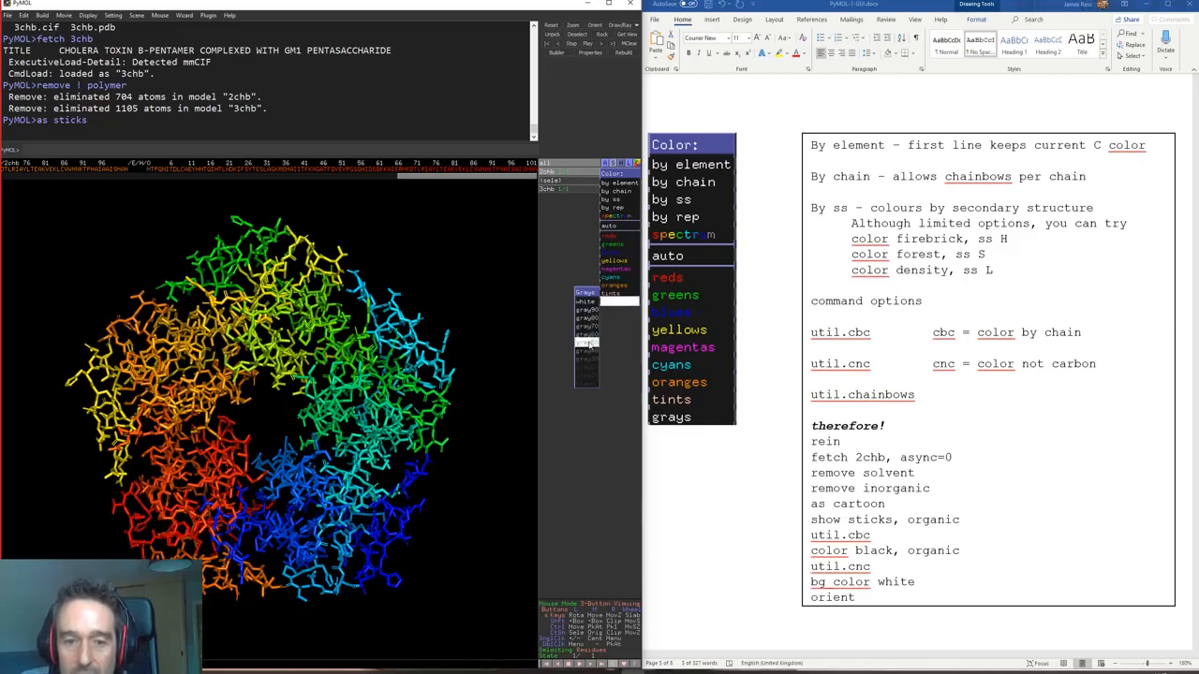
{"action": "left_click", "coordinate": [591, 346]}
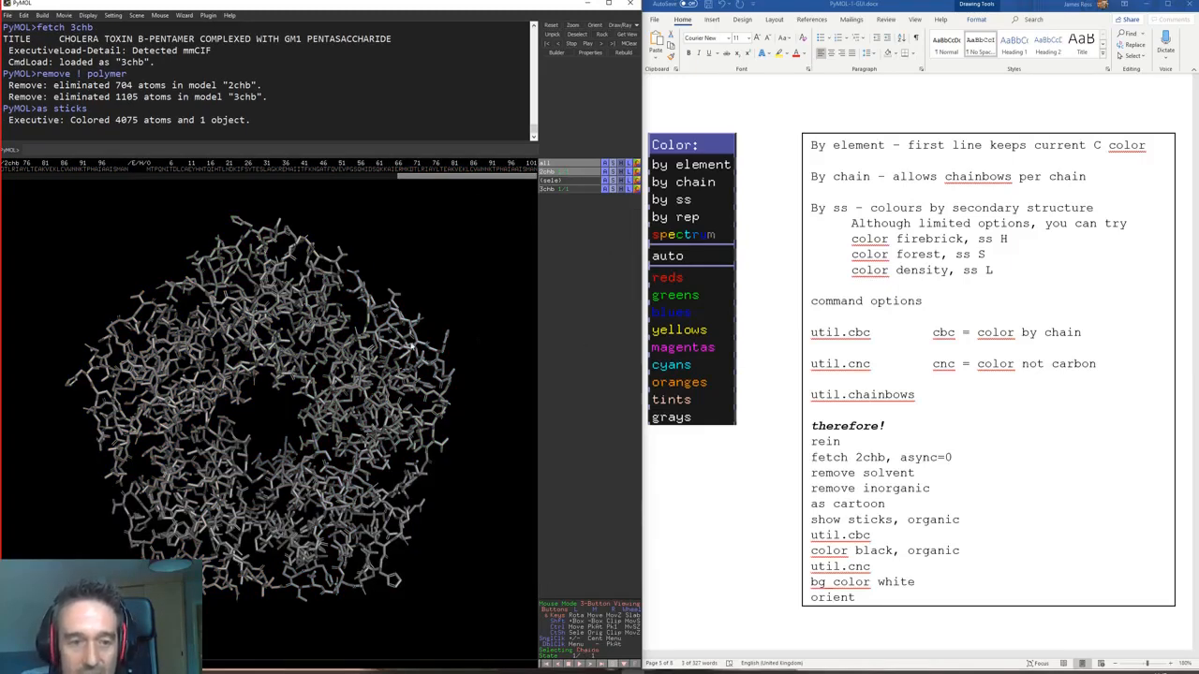
Step: Select chain E of 2chb in chain selection mode and color the selection with the rainbow spectrum
{"action": "left_click", "coordinate": [412, 348]}
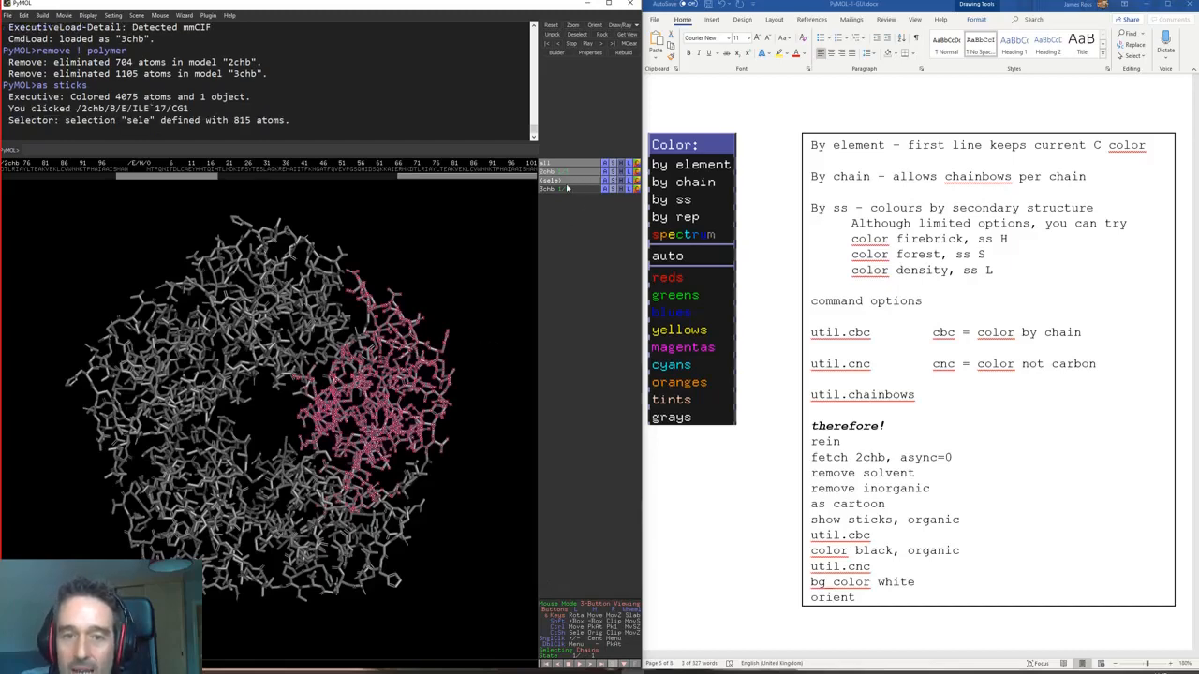
{"action": "left_click", "coordinate": [638, 181]}
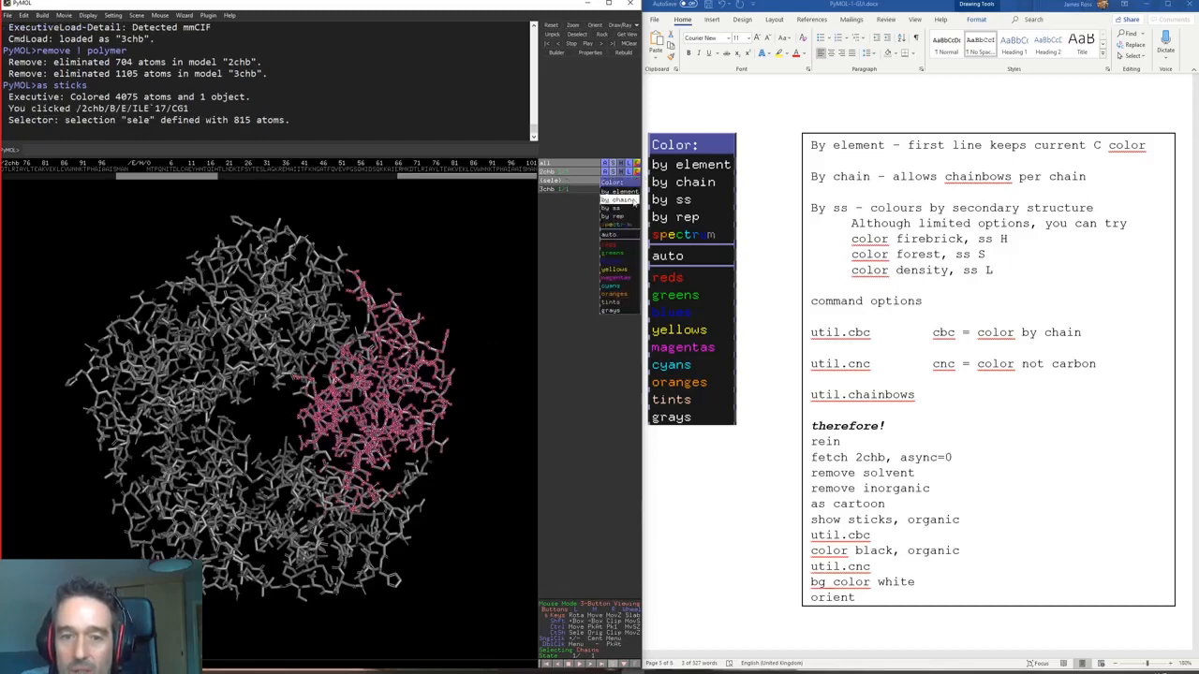
{"action": "mouse_move", "coordinate": [618, 225]}
{"action": "left_click", "coordinate": [579, 242]}
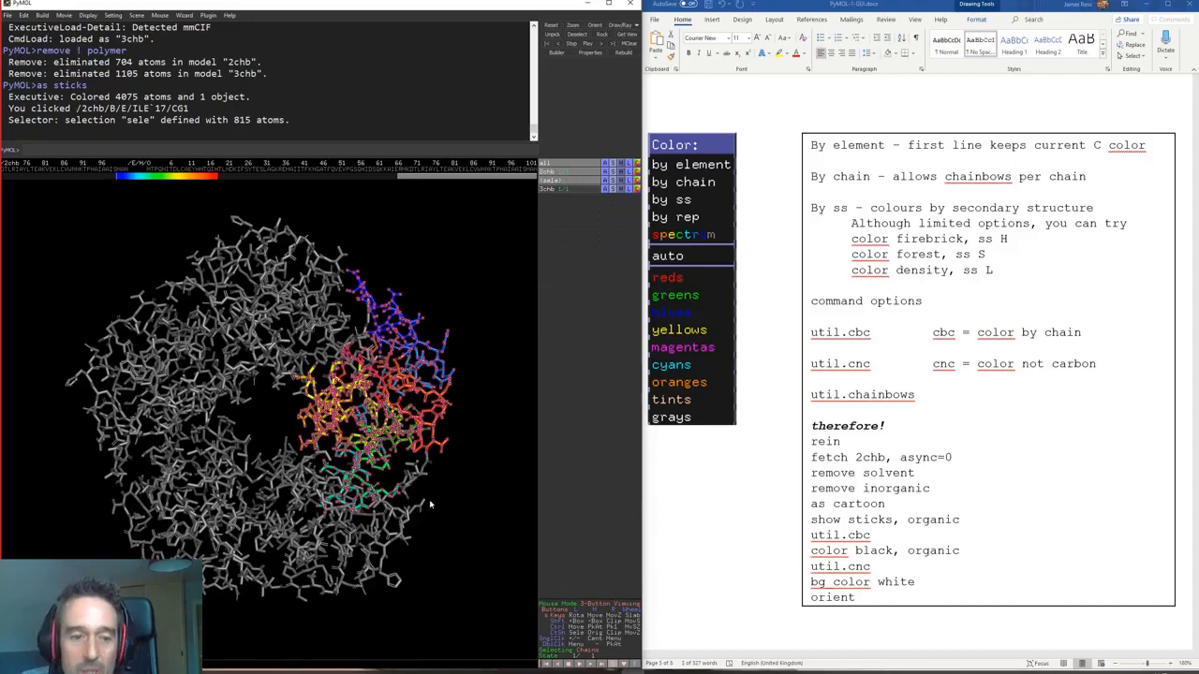
Step: Clear the selection highlight, then rotate and zoom in to examine the rainbow coloring along chain E of 2chb
{"action": "left_click_drag", "start_coordinate": [430, 505], "coordinate": [375, 438]}
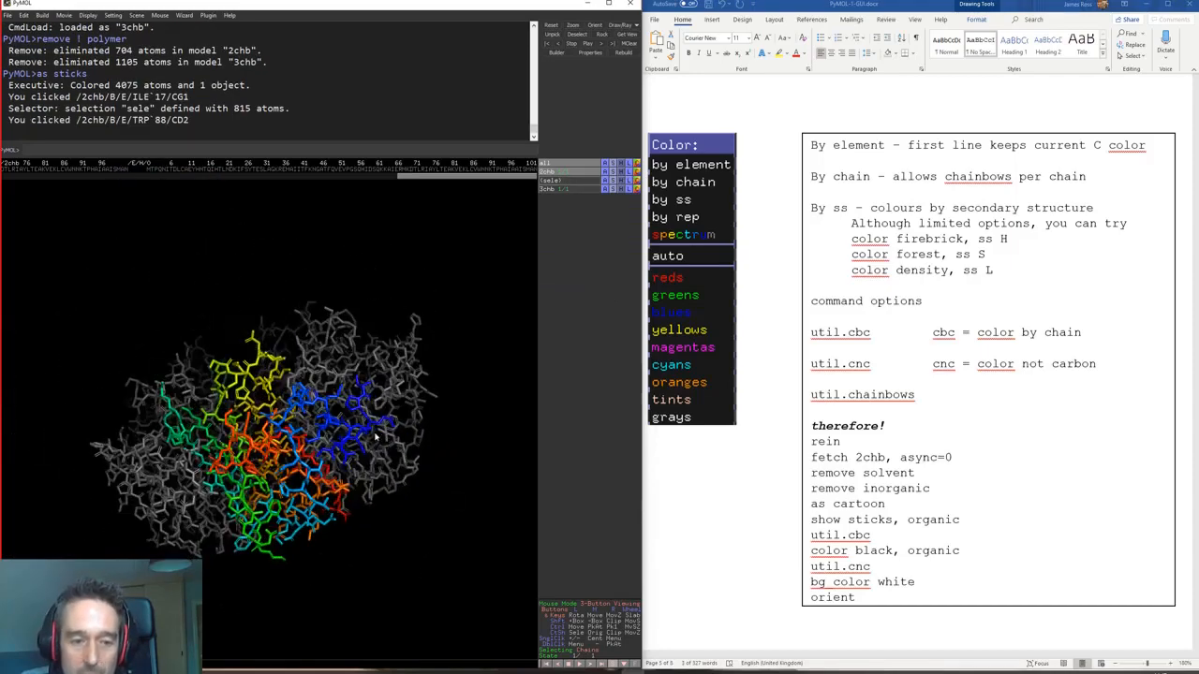
{"action": "left_click_drag", "start_coordinate": [314, 478], "coordinate": [355, 483]}
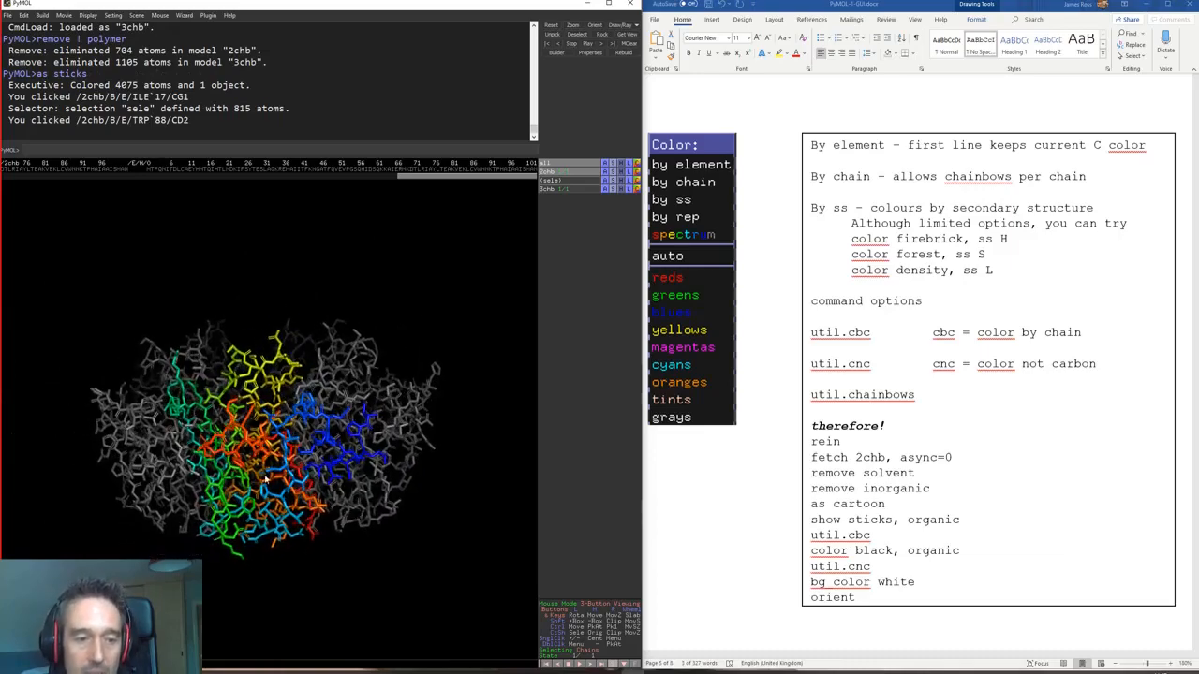
{"action": "right_click_drag", "start_coordinate": [348, 301], "coordinate": [357, 396]}
{"action": "left_click_drag", "start_coordinate": [357, 395], "coordinate": [264, 437]}
{"action": "left_click_drag", "start_coordinate": [330, 471], "coordinate": [215, 495]}
{"action": "left_click_drag", "start_coordinate": [199, 421], "coordinate": [314, 424]}
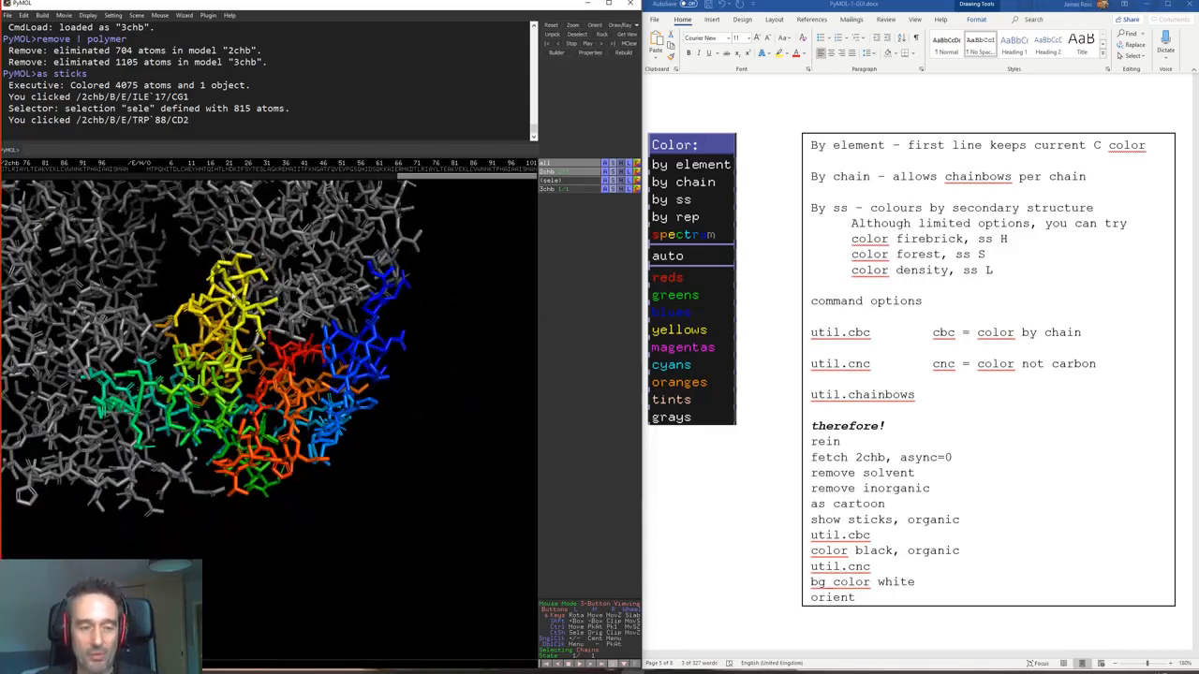
Step: Color 2chb by secondary structure with red helices, yellow sheets and green loops
{"action": "middle_click_drag", "start_coordinate": [233, 295], "coordinate": [320, 401]}
{"action": "right_click_drag", "start_coordinate": [321, 401], "coordinate": [321, 375]}
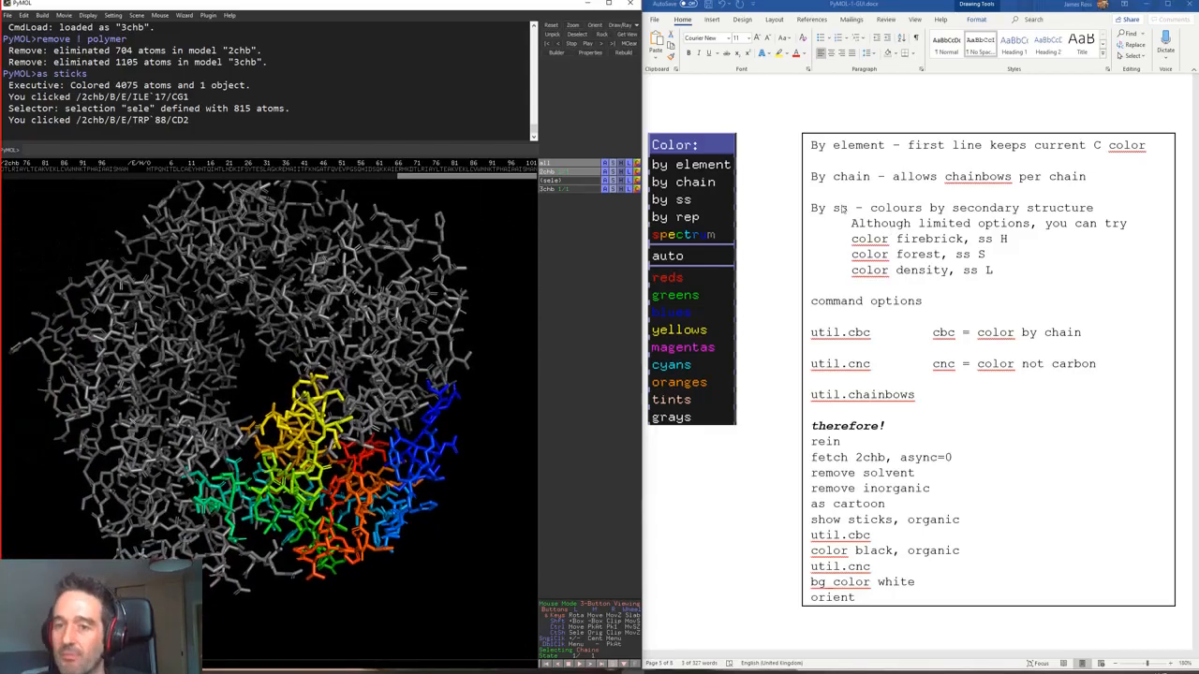
{"action": "left_click", "coordinate": [634, 172]}
{"action": "mouse_move", "coordinate": [611, 199]}
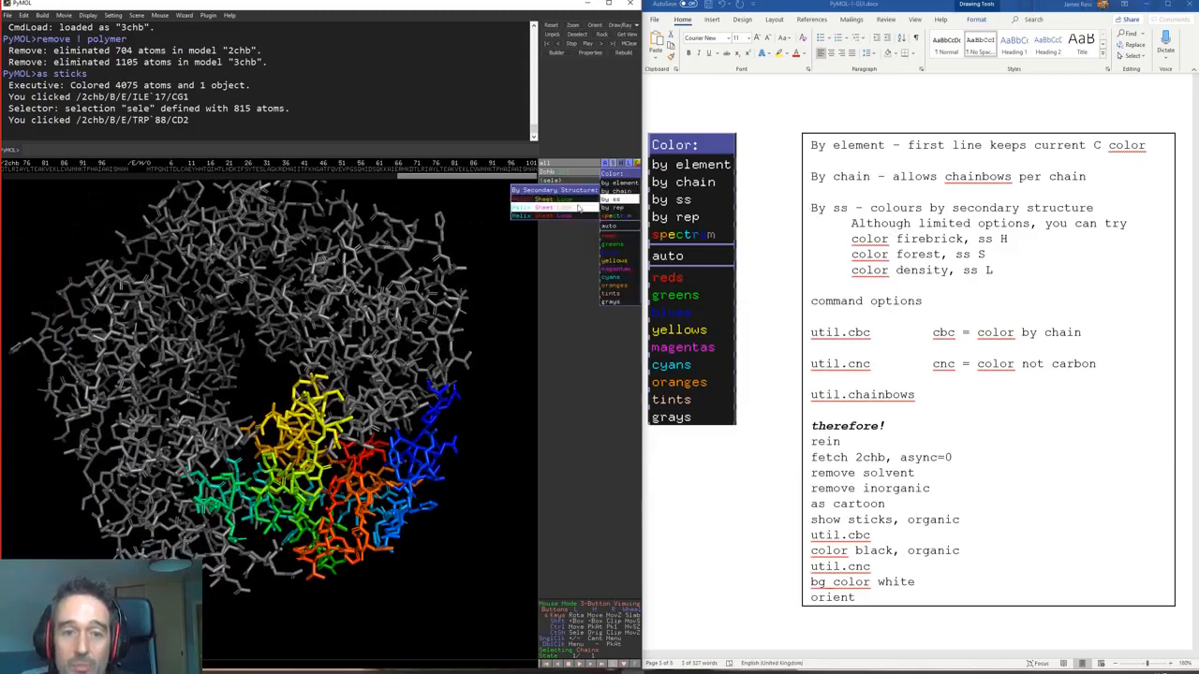
{"action": "left_click", "coordinate": [573, 201]}
{"action": "left_click_drag", "start_coordinate": [267, 328], "coordinate": [232, 336]}
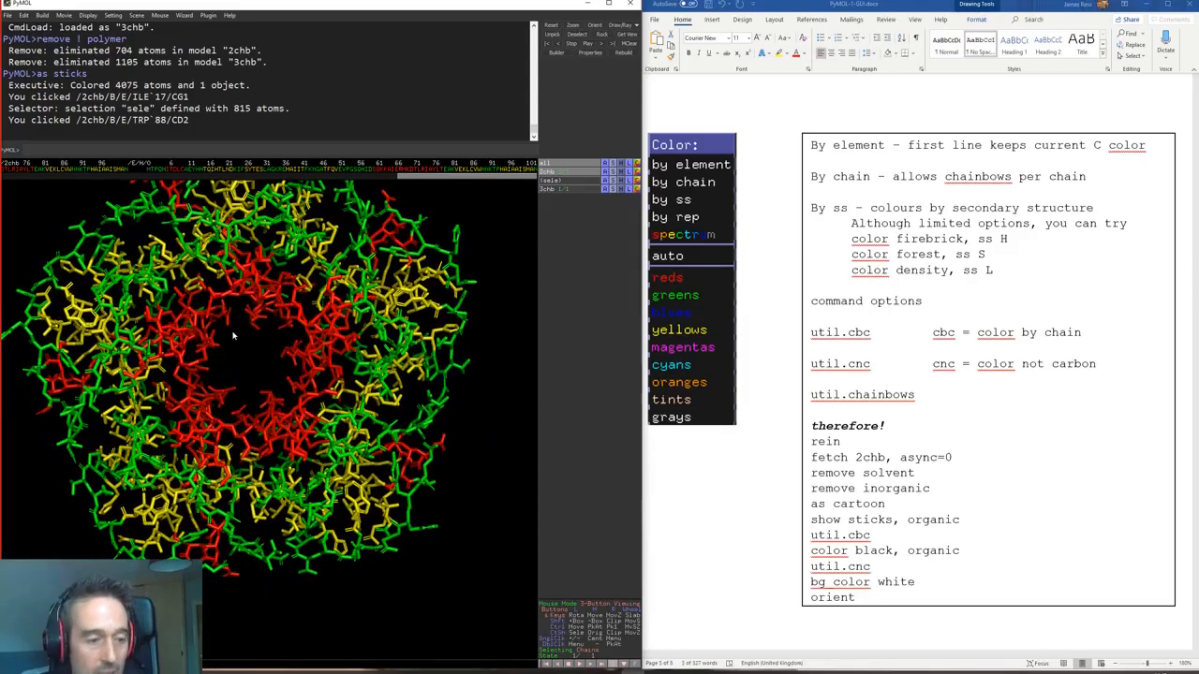
Step: Show the structures as cartoon only and rotate them to inspect the secondary-structure coloring
{"action": "type", "text": "as cartoon"}
{"action": "key", "text": "Return"}
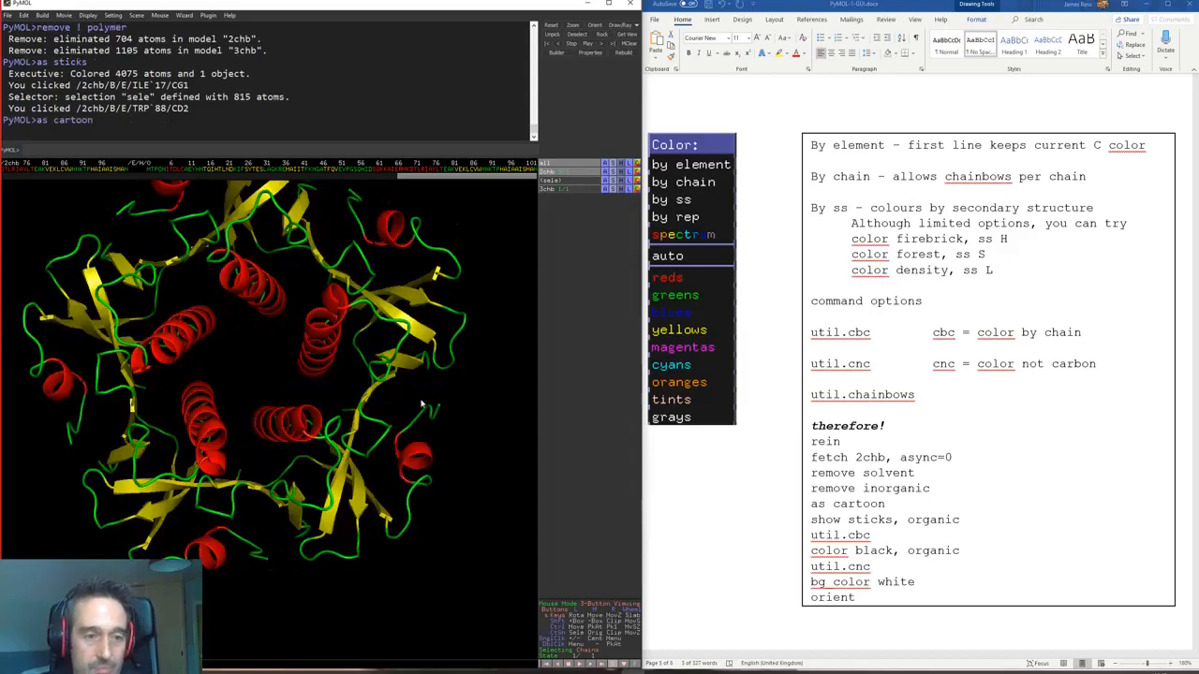
{"action": "mouse_move", "coordinate": [422, 404]}
{"action": "left_mouse_down"}
{"action": "mouse_move", "coordinate": [315, 383]}
{"action": "mouse_move", "coordinate": [267, 393]}
{"action": "mouse_move", "coordinate": [261, 370]}
{"action": "mouse_move", "coordinate": [271, 410]}
{"action": "mouse_move", "coordinate": [258, 431]}
{"action": "mouse_move", "coordinate": [272, 400]}
{"action": "mouse_move", "coordinate": [281, 421]}
{"action": "mouse_move", "coordinate": [408, 403]}
{"action": "left_mouse_up"}
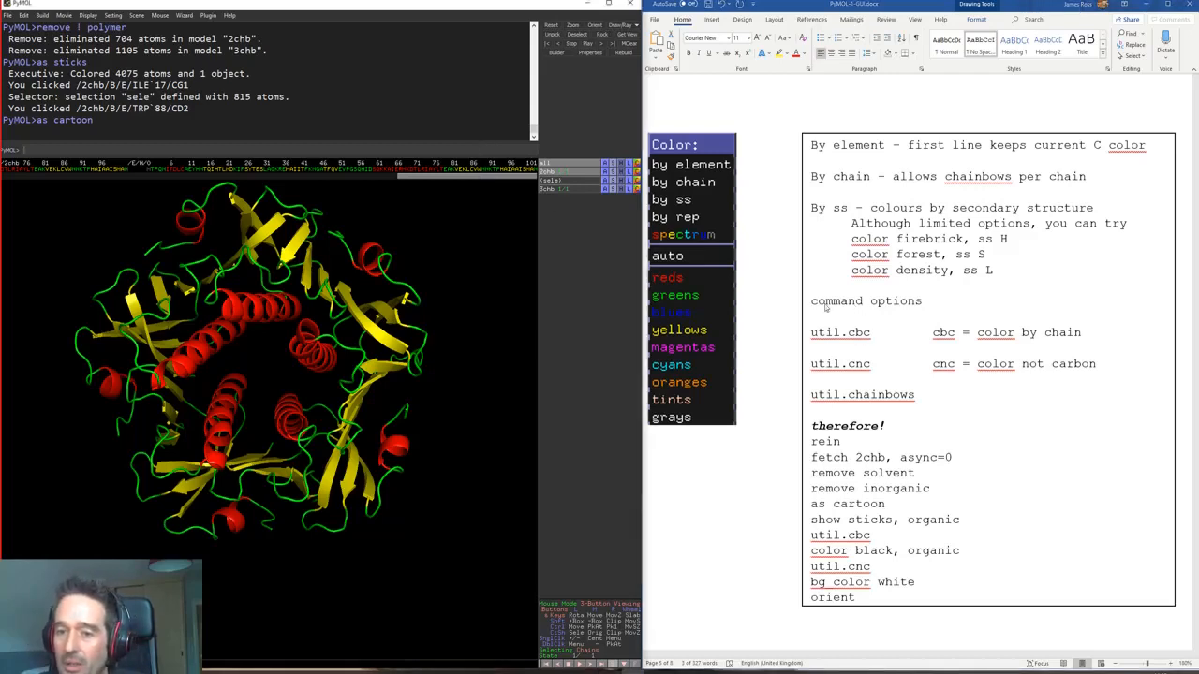
Step: Copy the util.cbc command from the notes and run it in PyMOL to color the structures by chain
{"action": "left_click_drag", "start_coordinate": [872, 334], "coordinate": [796, 332]}
{"action": "key", "text": "ctrl+c"}
{"action": "left_click", "coordinate": [869, 336]}
{"action": "left_click", "coordinate": [463, 150]}
{"action": "key", "text": "ctrl+v"}
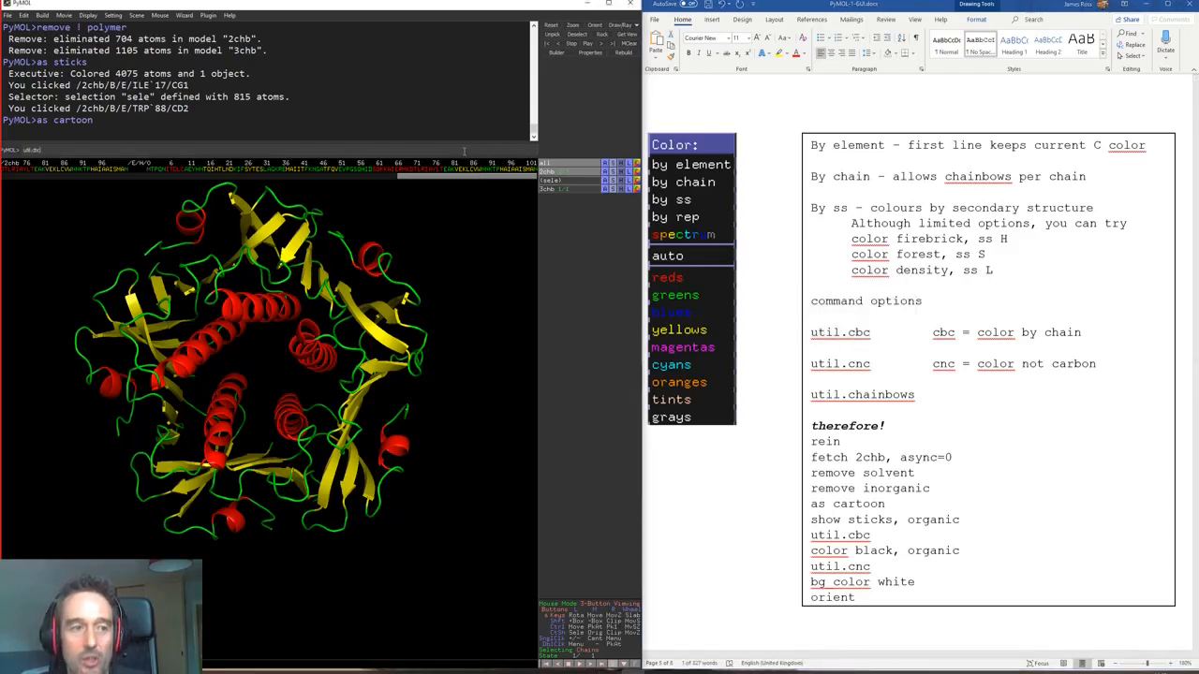
{"action": "key", "text": "Return"}
{"action": "left_click_drag", "start_coordinate": [314, 298], "coordinate": [255, 332]}
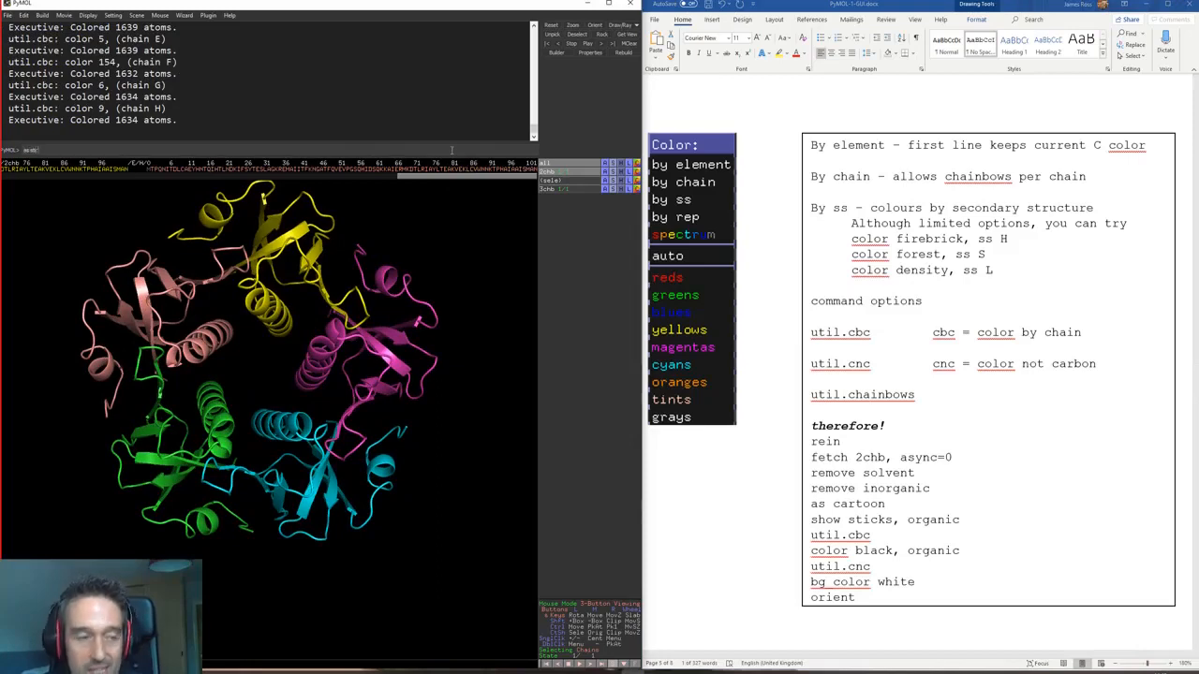
Step: Show the structures as sticks and run util.cnc from the notes to color all non-carbon atoms by element
{"action": "key", "text": "Return"}
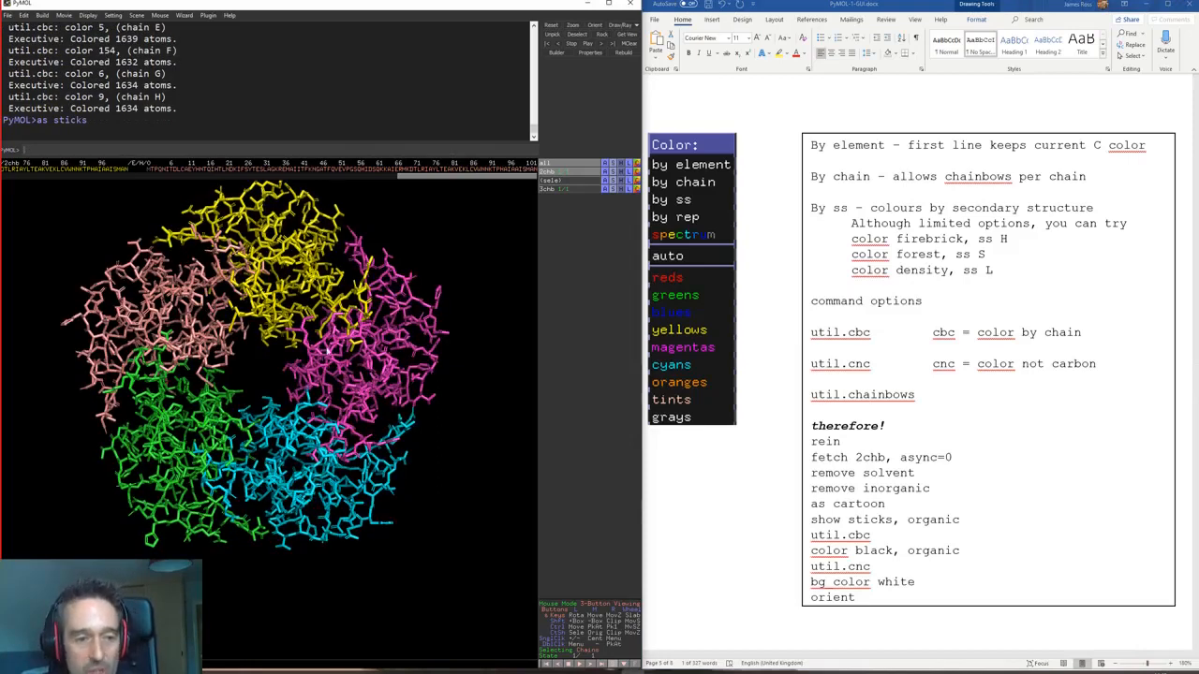
{"action": "left_click_drag", "start_coordinate": [273, 305], "coordinate": [287, 405]}
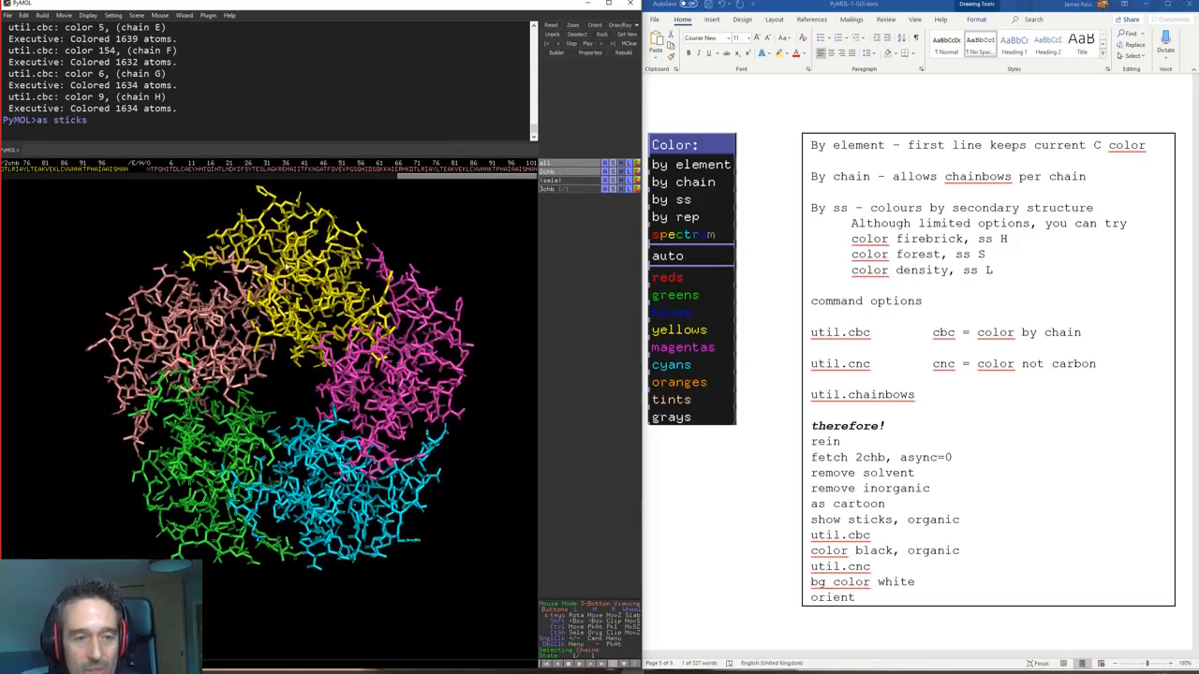
{"action": "left_click", "coordinate": [843, 365]}
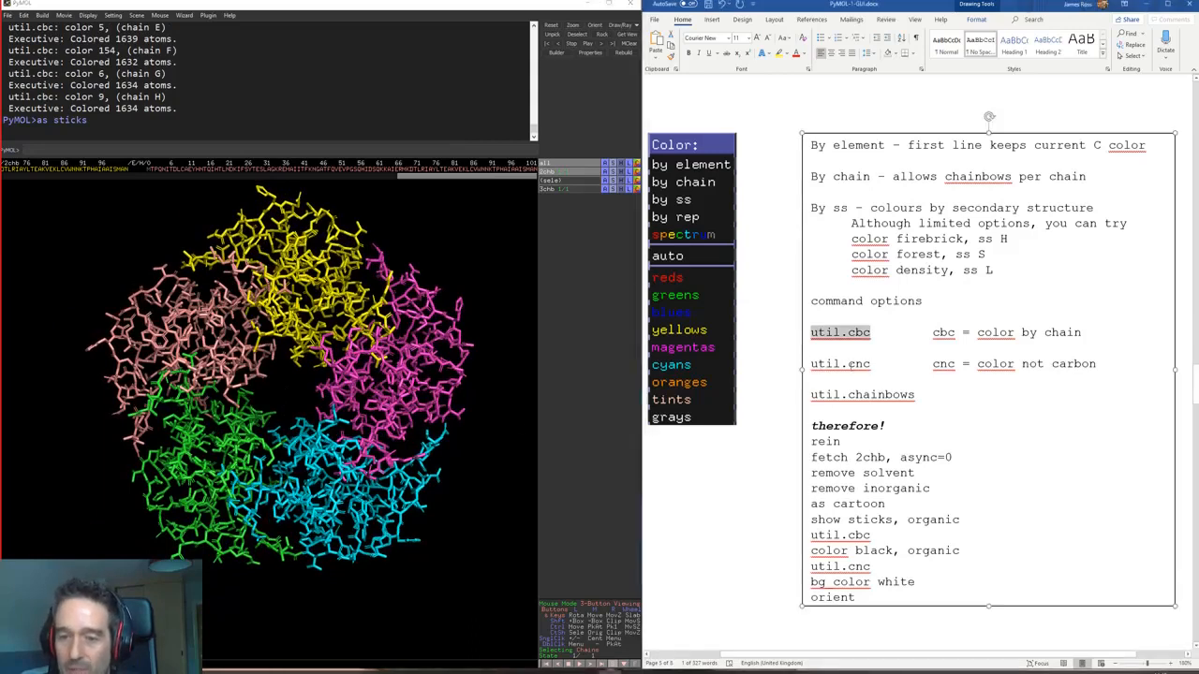
{"action": "left_click_drag", "start_coordinate": [874, 364], "coordinate": [810, 364]}
{"action": "key", "text": "ctrl+c"}
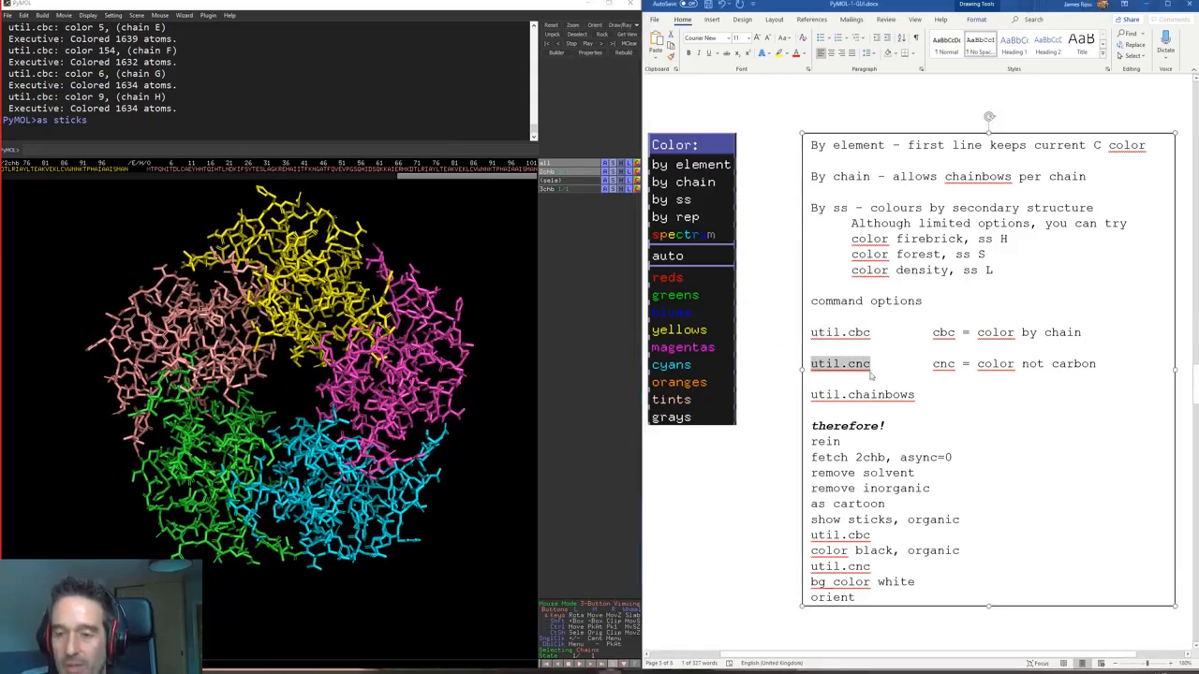
{"action": "left_click", "coordinate": [321, 145]}
{"action": "key", "text": "ctrl+v"}
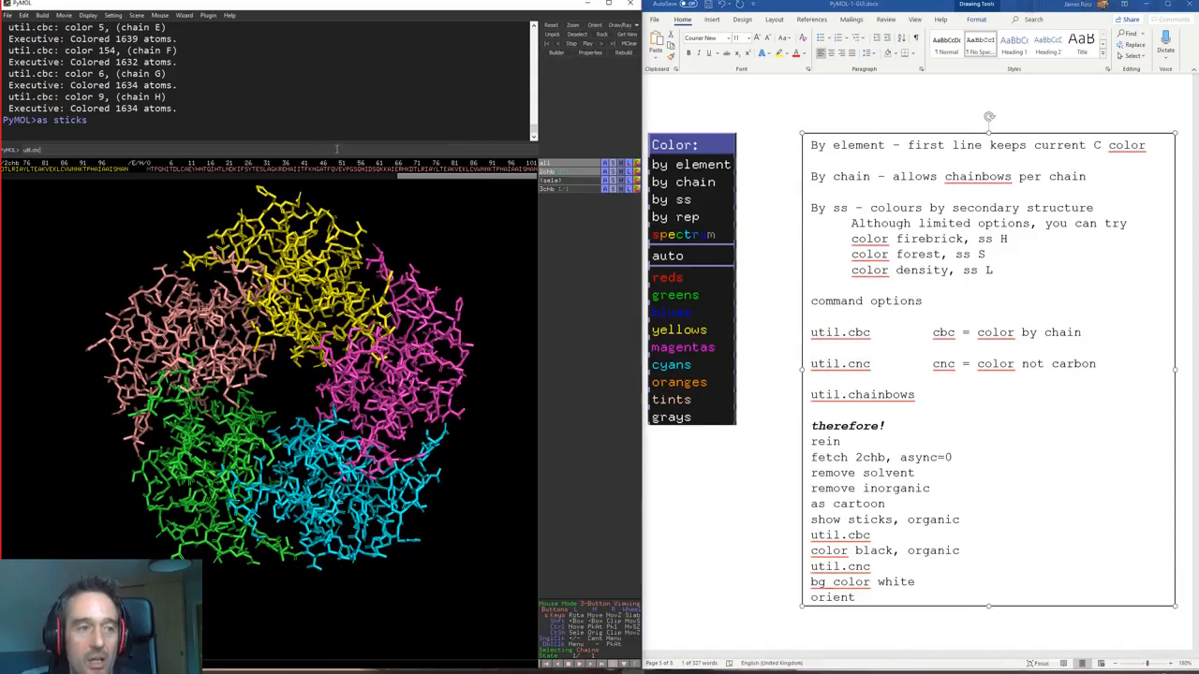
{"action": "key", "text": "Return"}
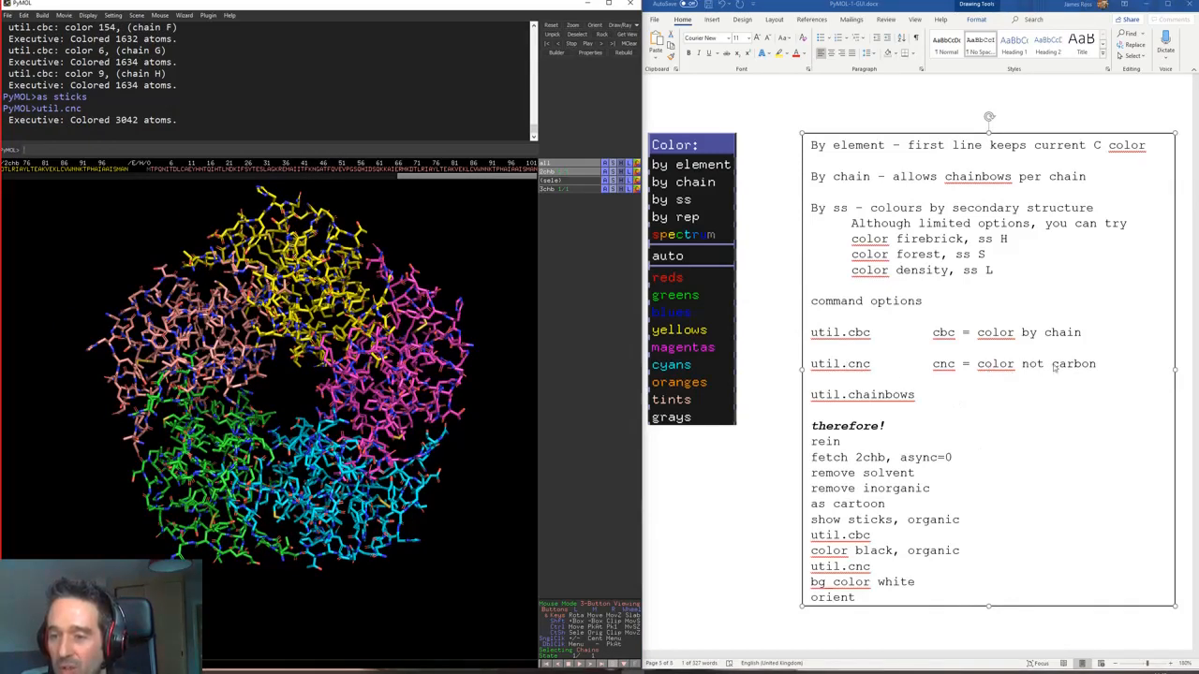
{"action": "right_click_drag", "start_coordinate": [301, 309], "coordinate": [309, 400]}
{"action": "left_click_drag", "start_coordinate": [237, 403], "coordinate": [243, 326]}
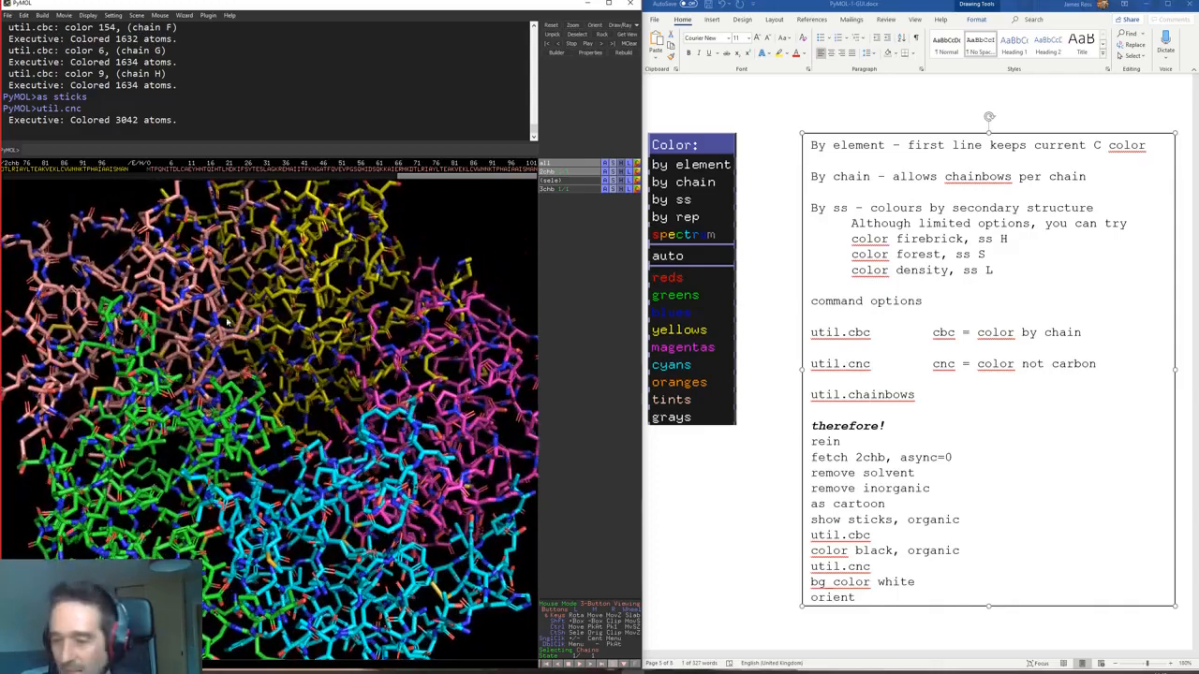
Step: Go over the color names firebrick, forest and density in the secondary-structure commands of the Word notes
{"action": "left_click", "coordinate": [773, 446]}
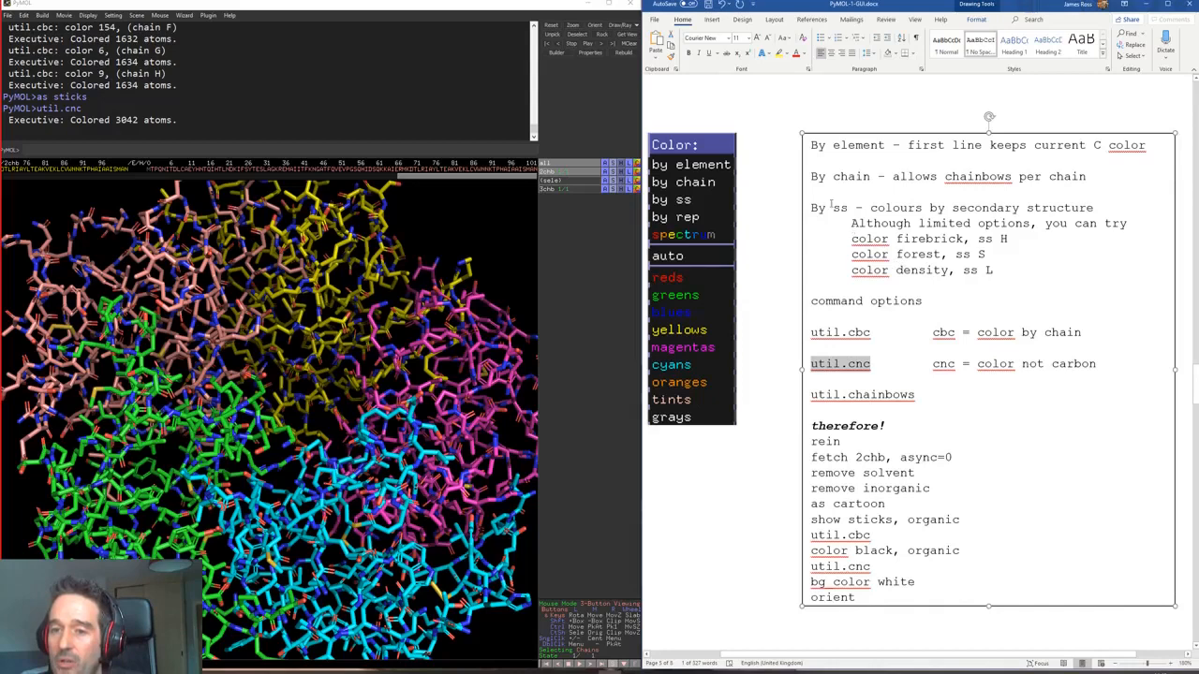
{"action": "left_click_drag", "start_coordinate": [850, 234], "coordinate": [1008, 240]}
{"action": "left_click", "coordinate": [868, 239]}
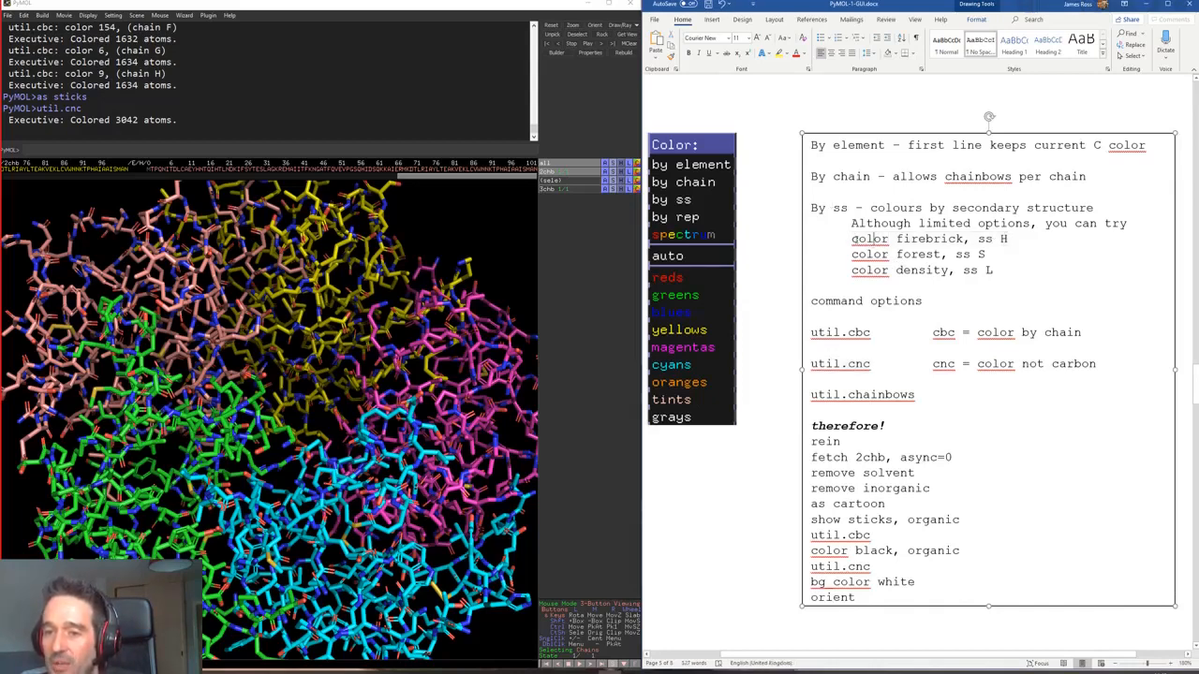
{"action": "double_click", "coordinate": [868, 240]}
{"action": "double_click", "coordinate": [916, 240]}
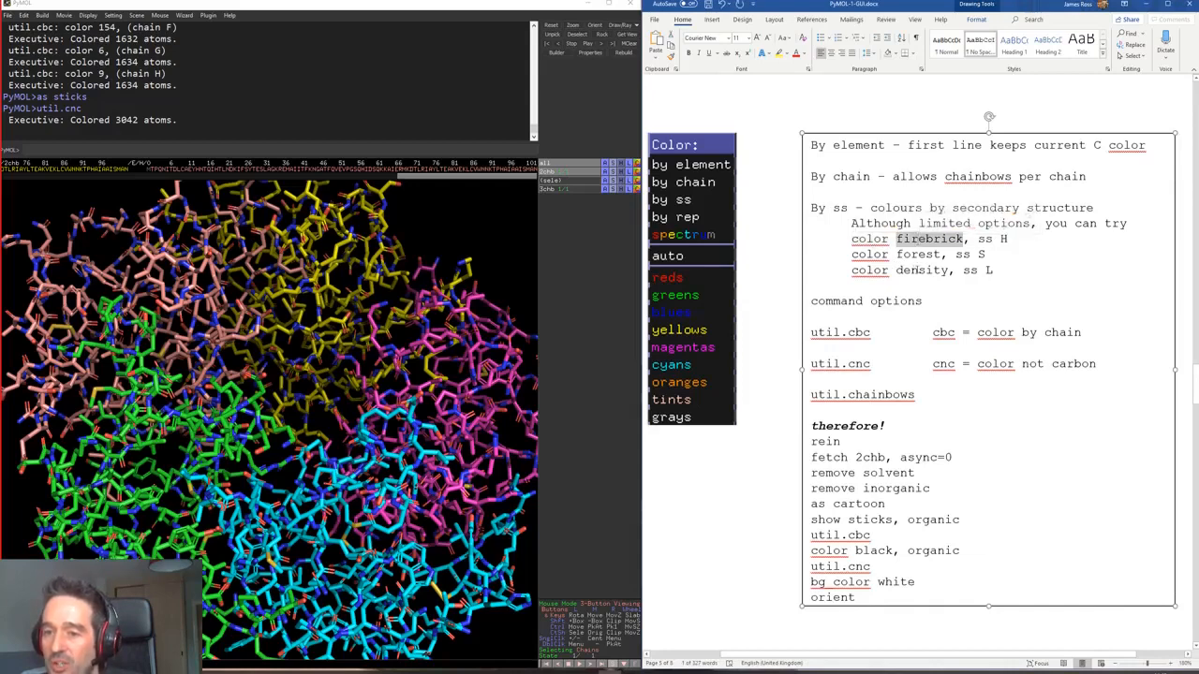
{"action": "double_click", "coordinate": [915, 253]}
{"action": "double_click", "coordinate": [920, 269]}
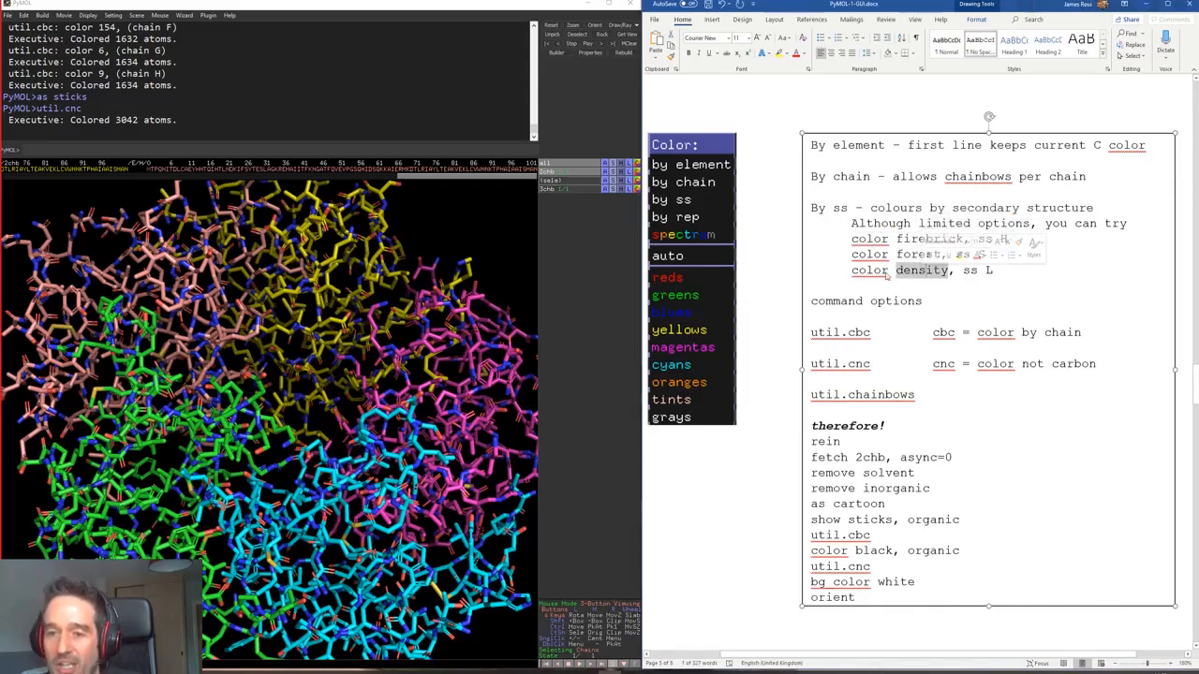
{"action": "left_click", "coordinate": [917, 285]}
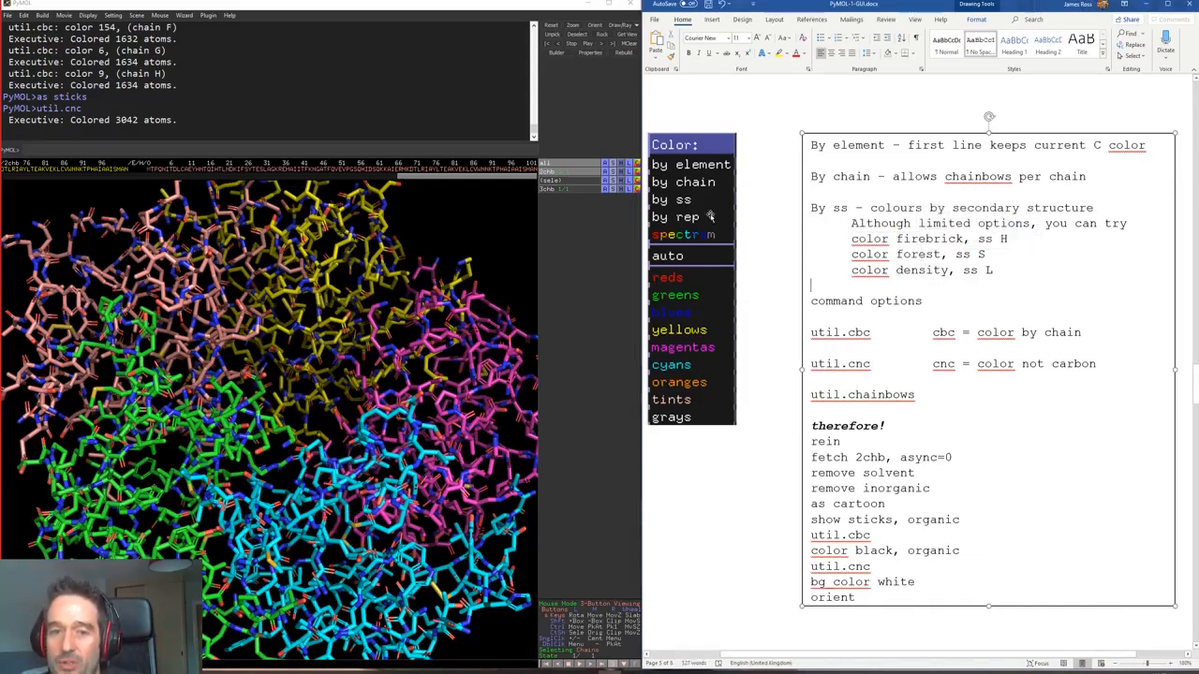
Step: Browse the single-color shades available in PyMOL, from the reds to the grays
{"action": "left_click", "coordinate": [634, 164]}
{"action": "mouse_move", "coordinate": [618, 237]}
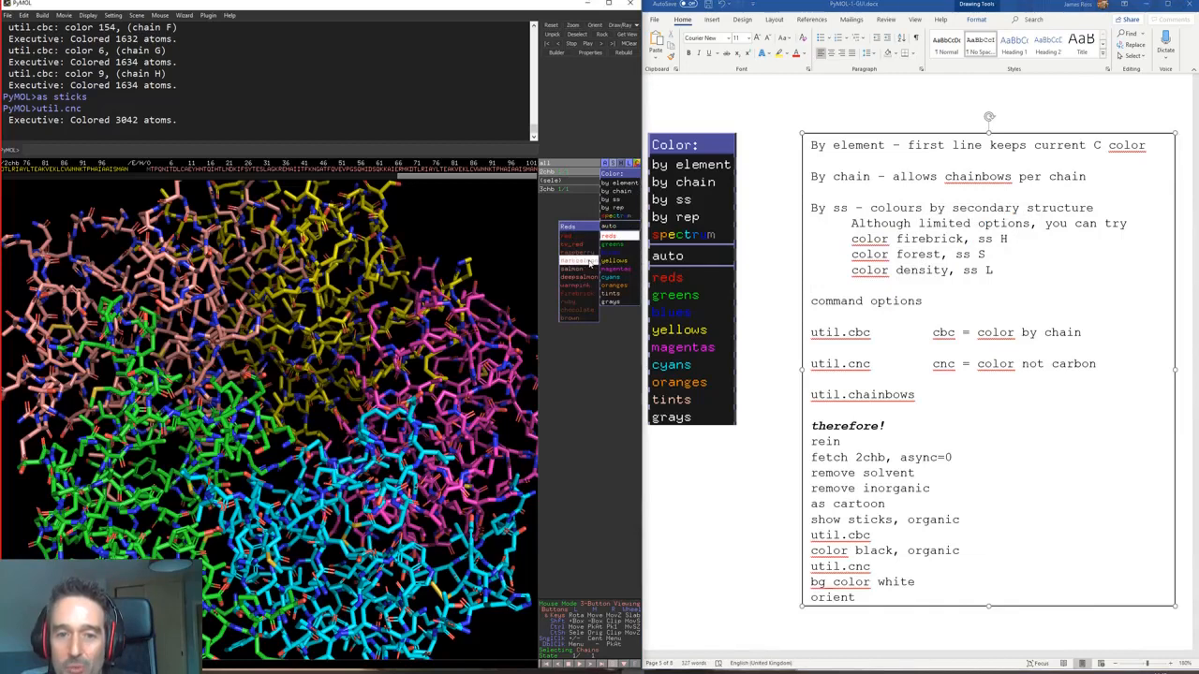
{"action": "mouse_move", "coordinate": [614, 261]}
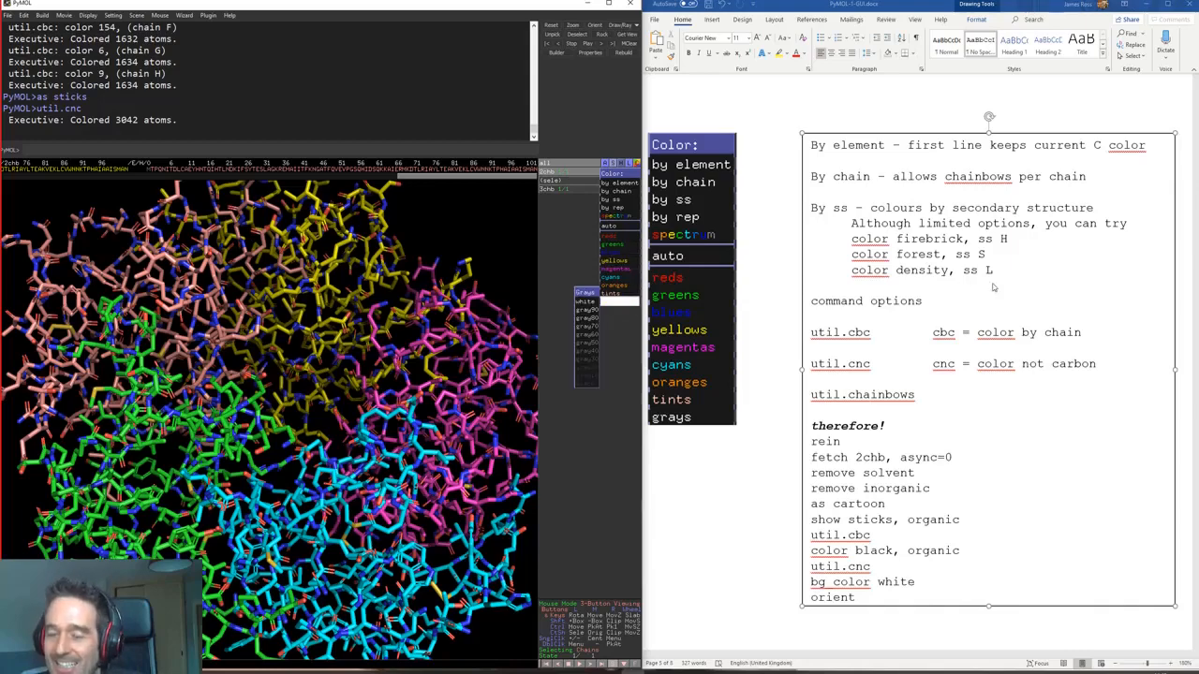
Step: Run the notes' commands color firebrick, ss H; color forest, ss S; and color density, ss L in PyMOL, and rotate the result
{"action": "left_click", "coordinate": [994, 286]}
{"action": "left_click_drag", "start_coordinate": [1004, 275], "coordinate": [850, 240]}
{"action": "key", "text": "ctrl+c"}
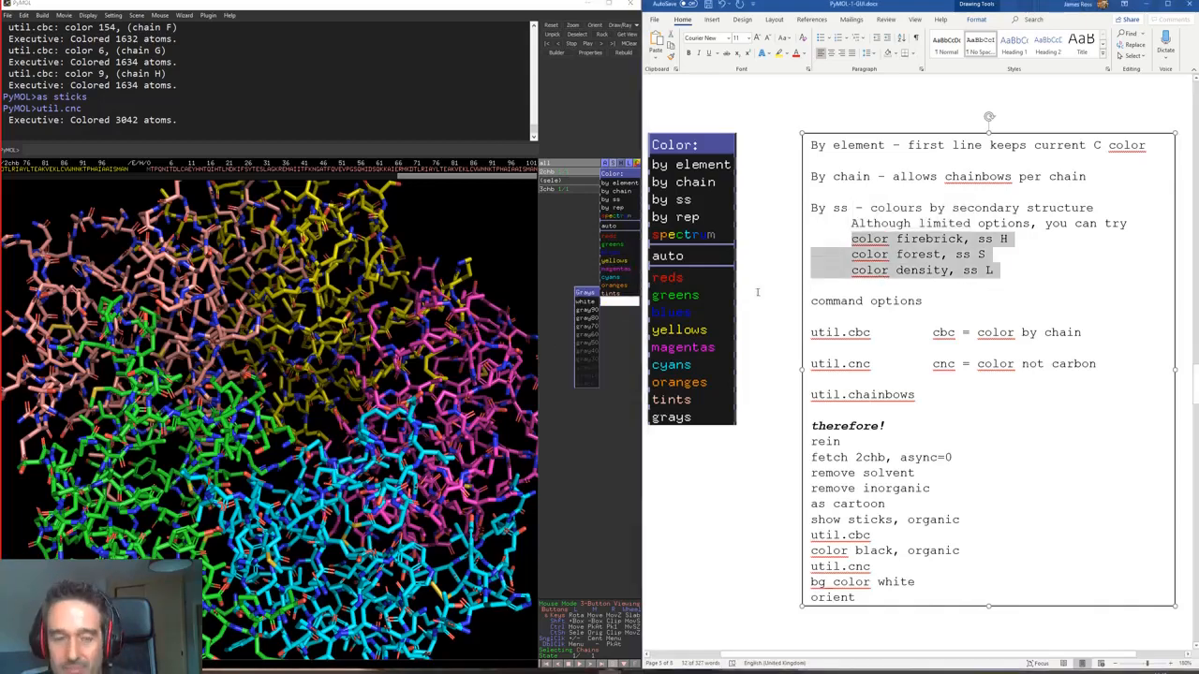
{"action": "left_click", "coordinate": [493, 150]}
{"action": "key", "text": "ctrl+v"}
{"action": "key", "text": "Return"}
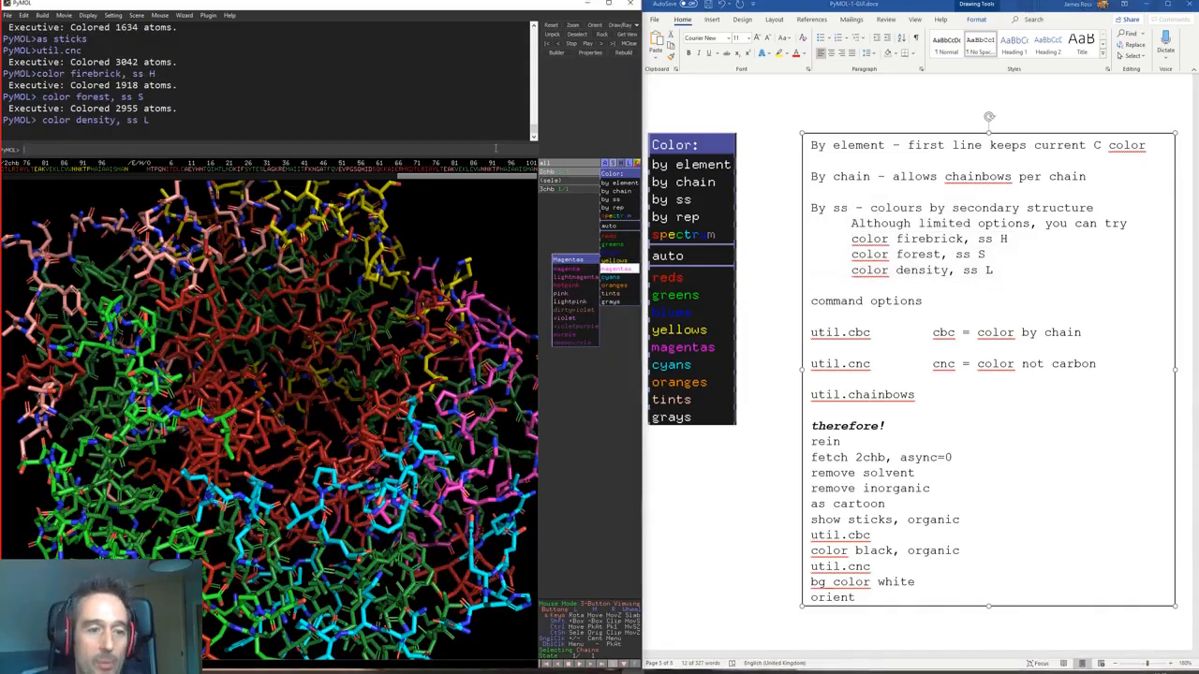
{"action": "left_click", "coordinate": [323, 434]}
{"action": "left_click_drag", "start_coordinate": [323, 433], "coordinate": [304, 402]}
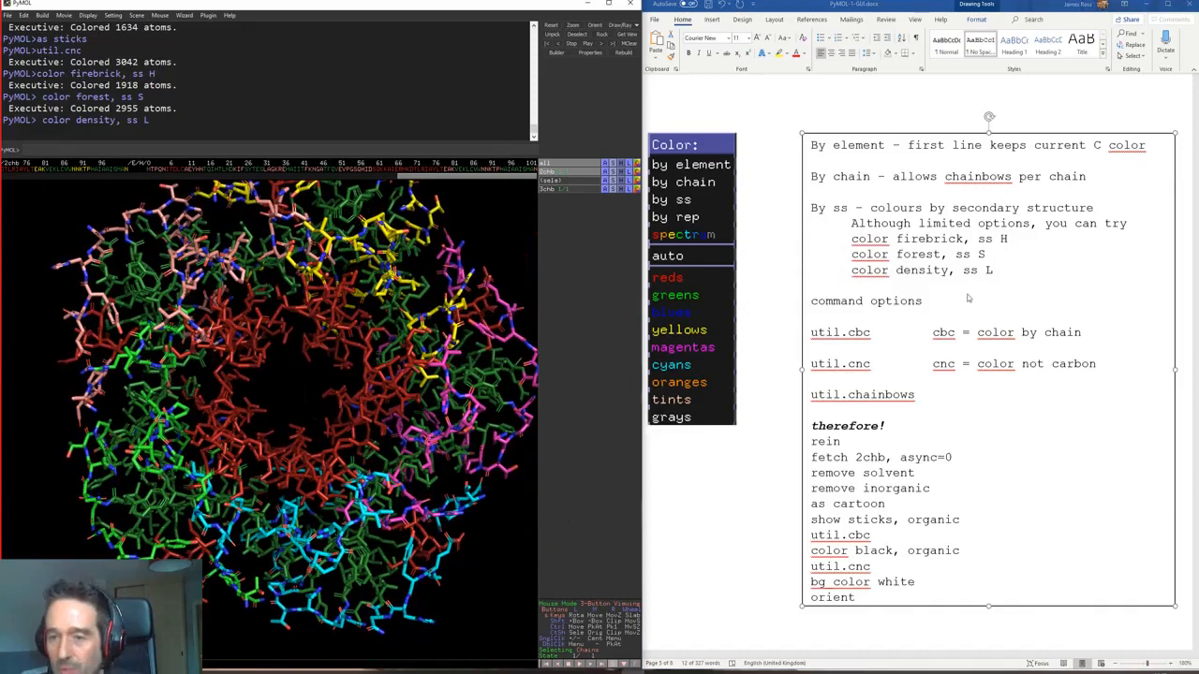
Step: Run the notes' complete "therefore!" script, from rein and fetch 2chb through cartoon, chain coloring and black organic sticks to bg_color white and orient
{"action": "left_click_drag", "start_coordinate": [850, 239], "coordinate": [923, 290]}
{"action": "left_click", "coordinate": [934, 308]}
{"action": "scroll", "coordinate": [951, 310], "scroll_direction": "down", "scroll_amount": 3}
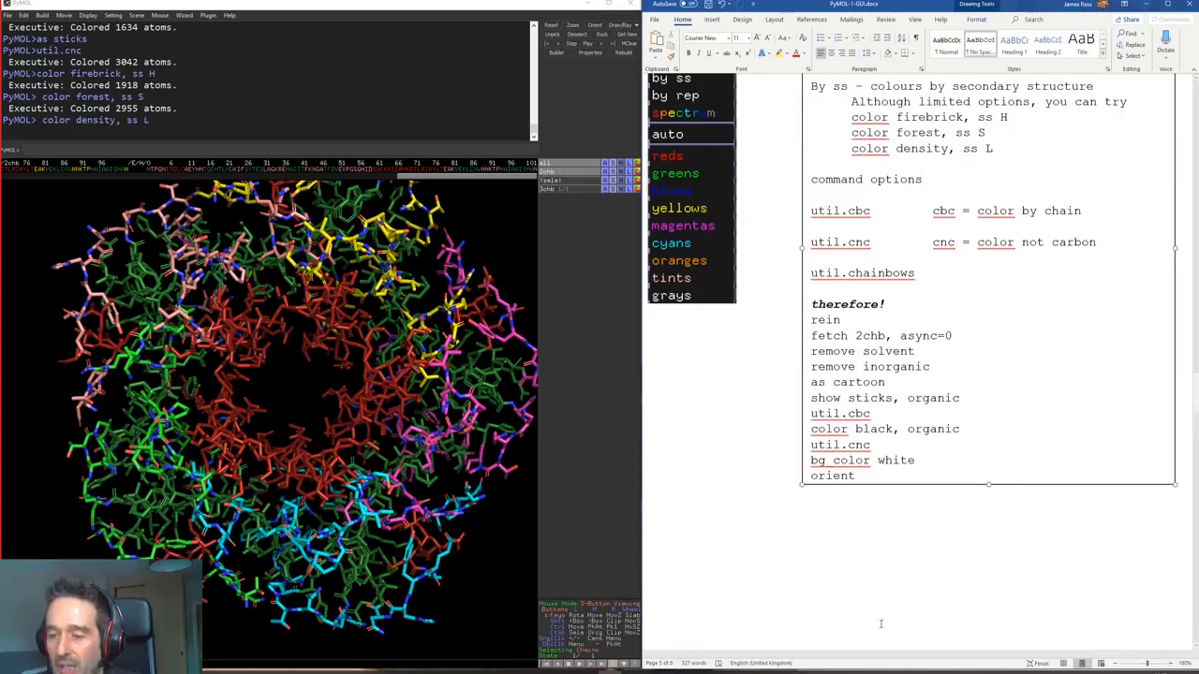
{"action": "scroll", "coordinate": [901, 379], "scroll_direction": "up", "scroll_amount": 3}
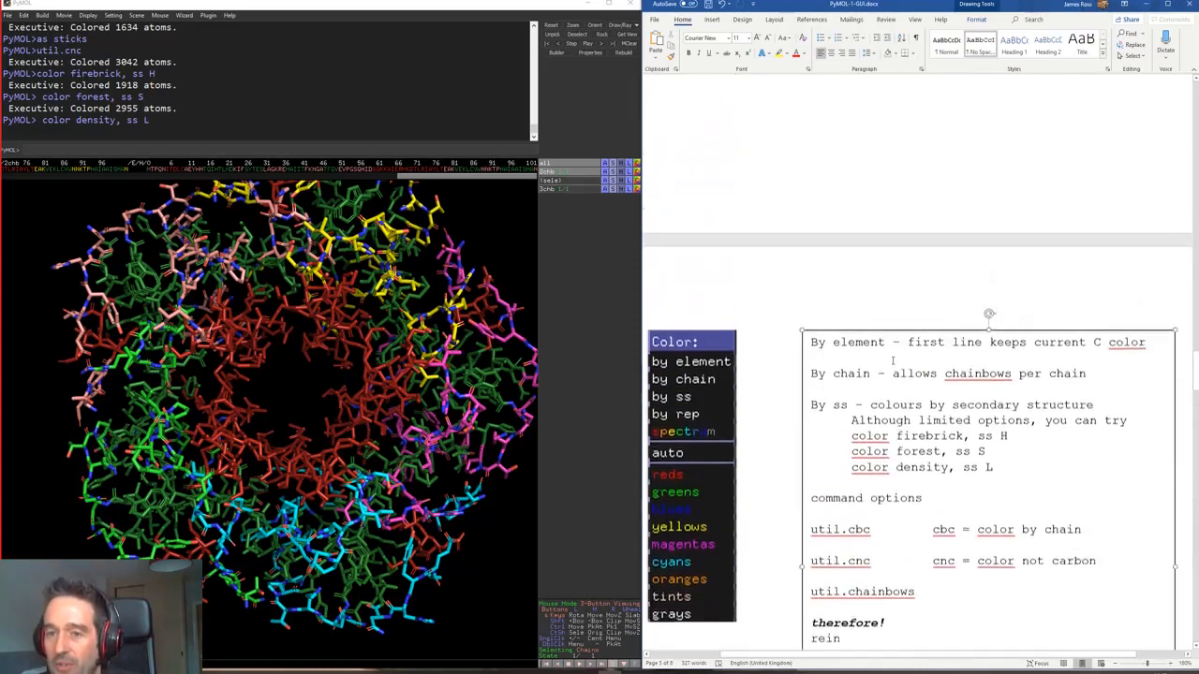
{"action": "scroll", "coordinate": [838, 410], "scroll_direction": "down", "scroll_amount": 3}
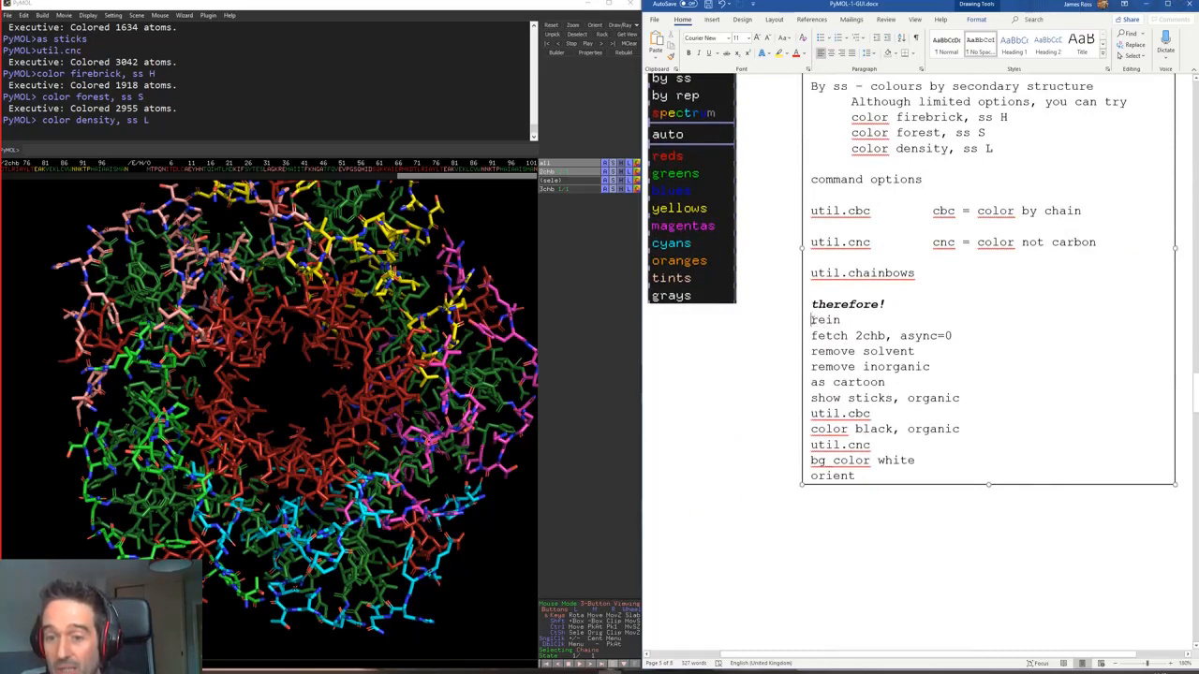
{"action": "left_click_drag", "start_coordinate": [811, 319], "coordinate": [868, 476]}
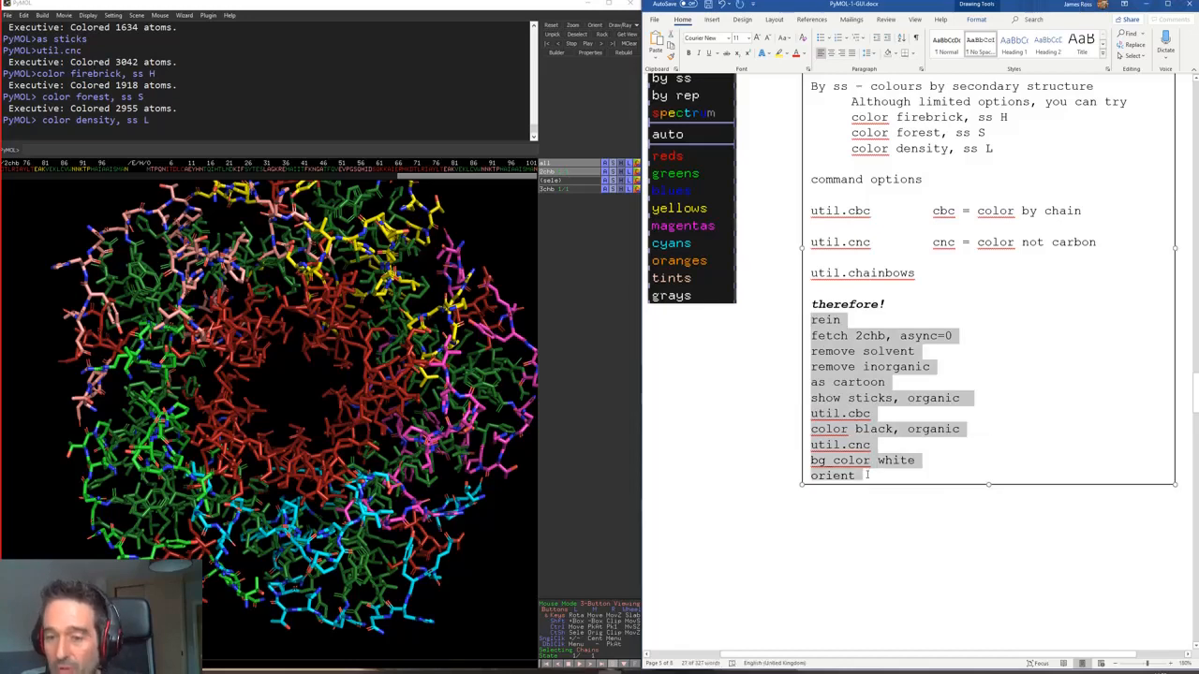
{"action": "key", "text": "ctrl+c"}
{"action": "left_click", "coordinate": [504, 214]}
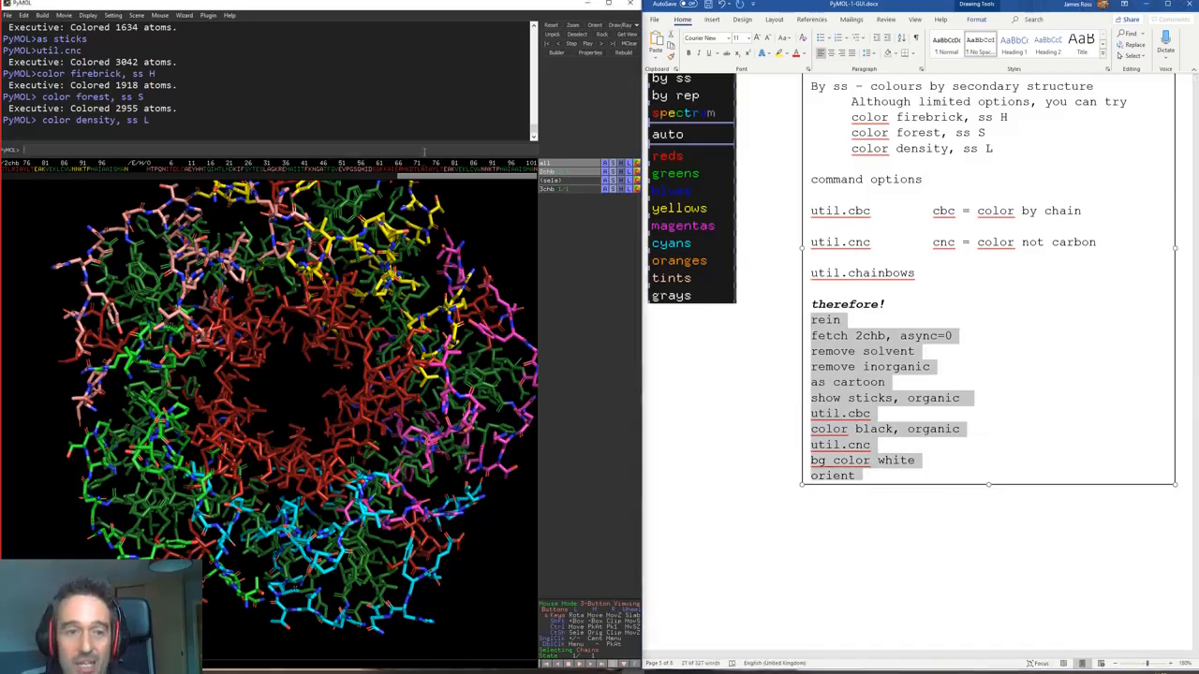
{"action": "key", "text": "ctrl+v"}
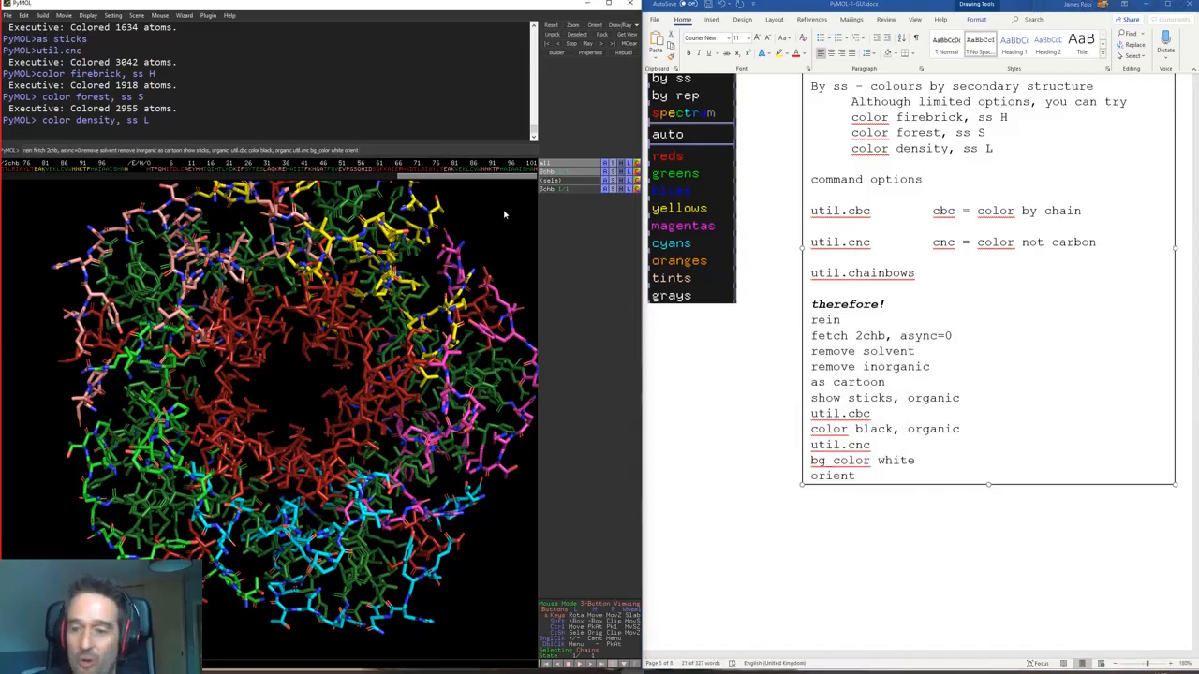
{"action": "key", "text": "Return"}
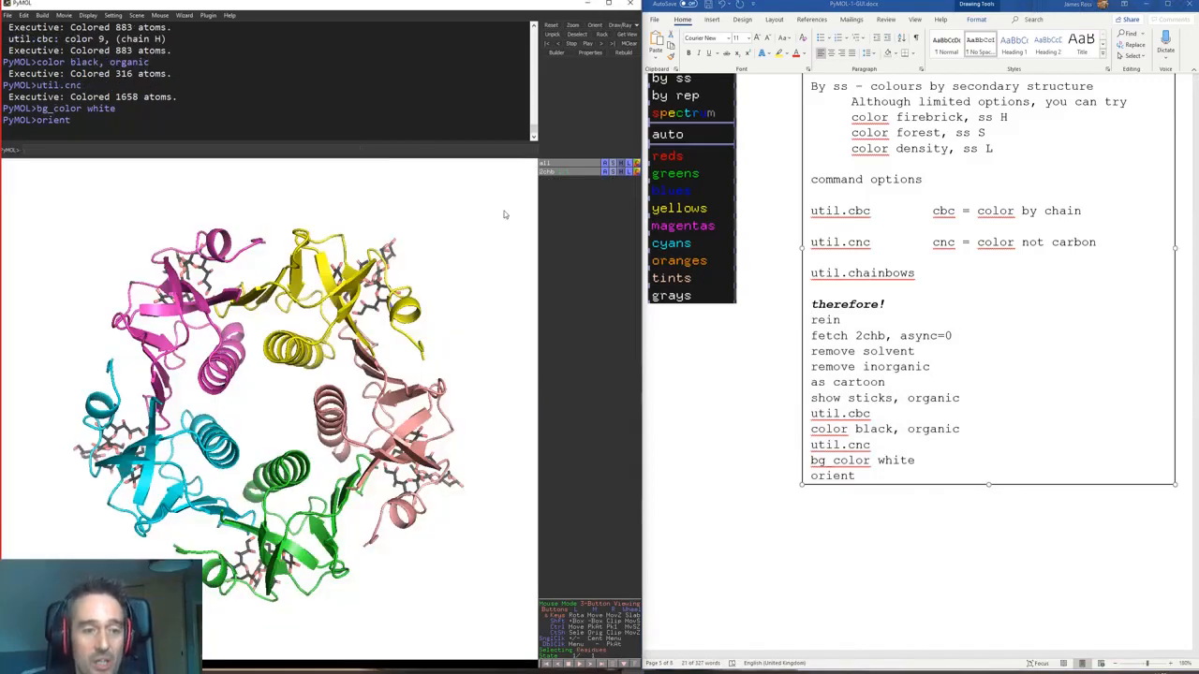
Step: Rotate and zoom to examine the chain-colored cartoon and black organic sticks, and highlight 2chb in the notes' fetch command
{"action": "left_click_drag", "start_coordinate": [504, 211], "coordinate": [363, 452]}
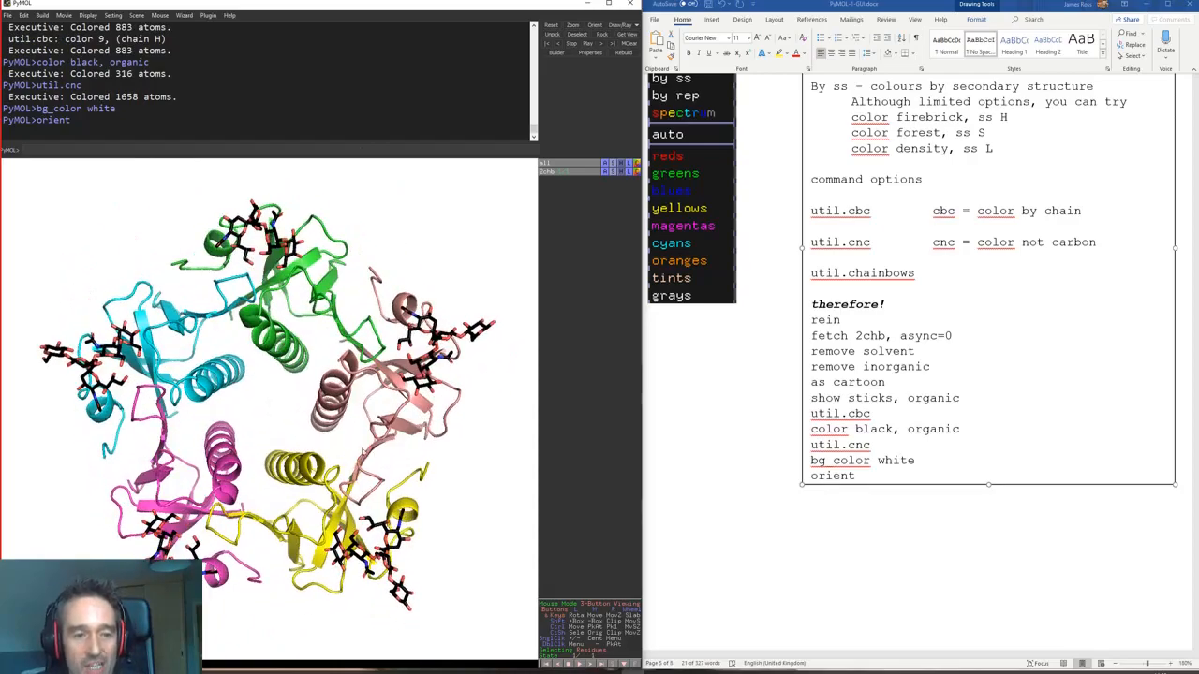
{"action": "right_click_drag", "start_coordinate": [344, 328], "coordinate": [342, 354]}
{"action": "left_click_drag", "start_coordinate": [342, 354], "coordinate": [276, 437]}
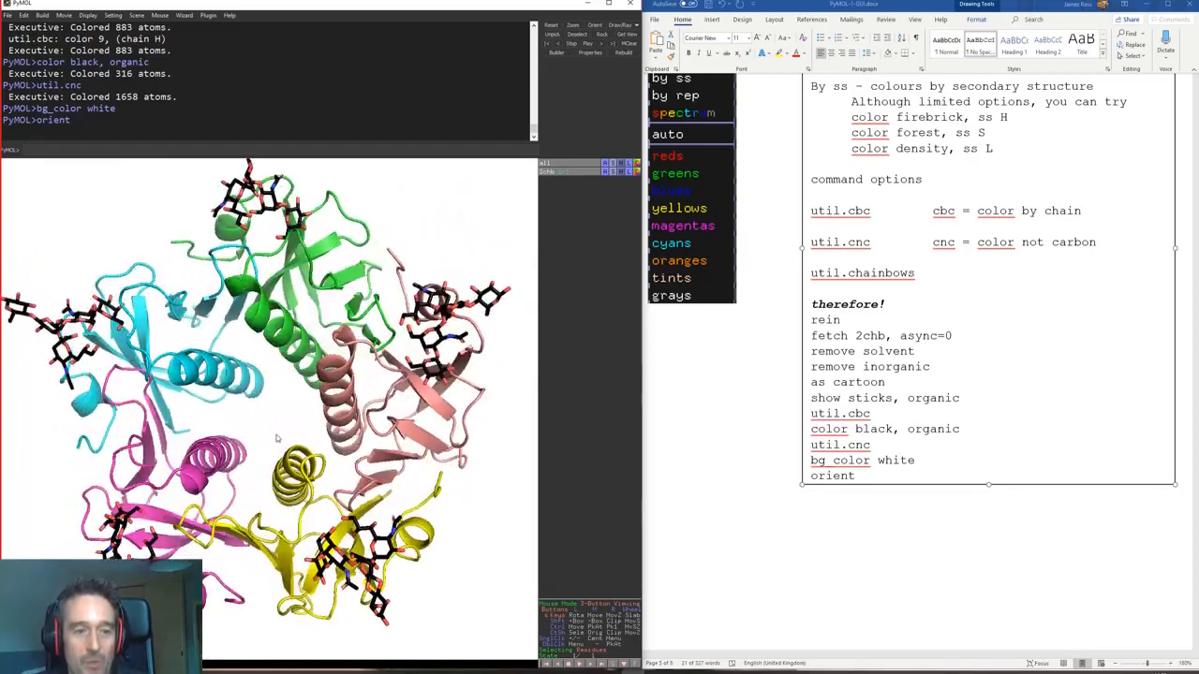
{"action": "right_click_drag", "start_coordinate": [277, 408], "coordinate": [268, 383]}
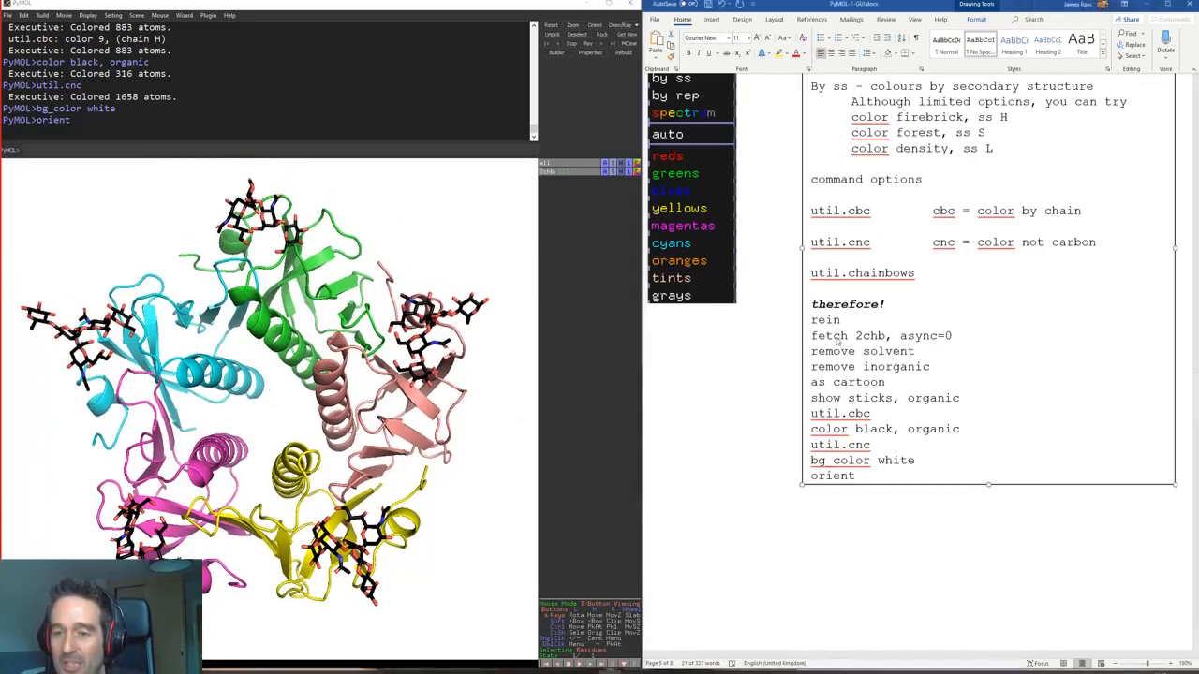
{"action": "double_click", "coordinate": [869, 336]}
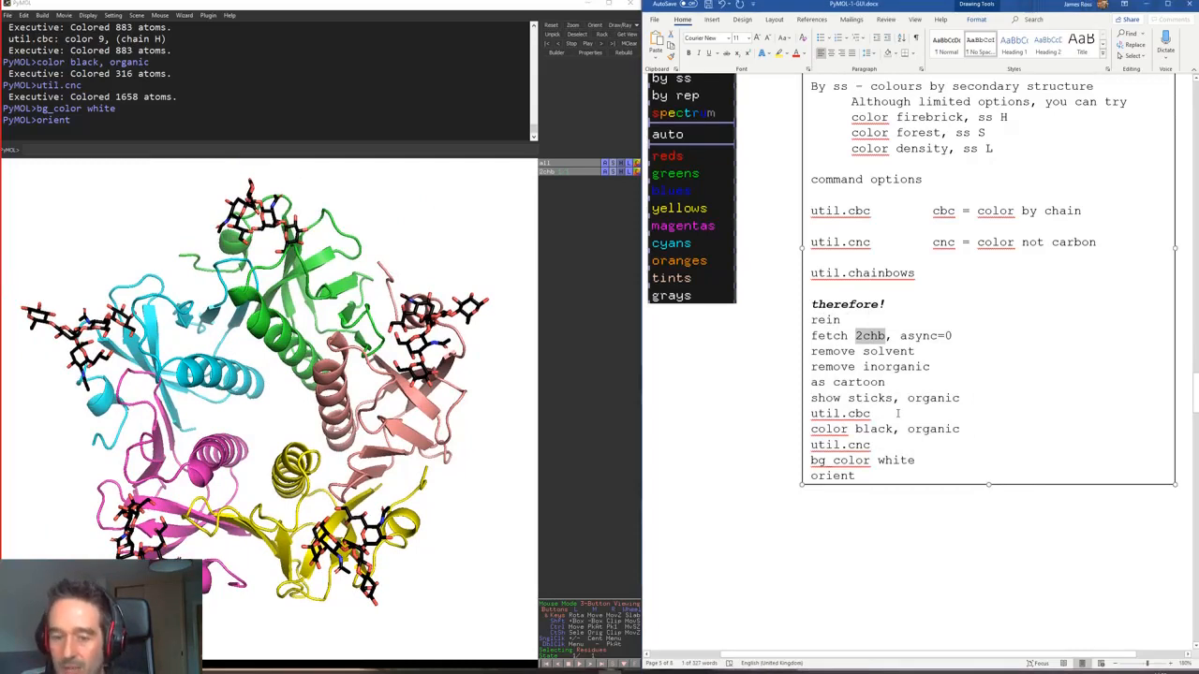
Step: Replace the PDB code in the notes' fetch command with 1nqu, run the whole "therefore!" script in PyMOL, and rotate the result
{"action": "type", "text": "1"}
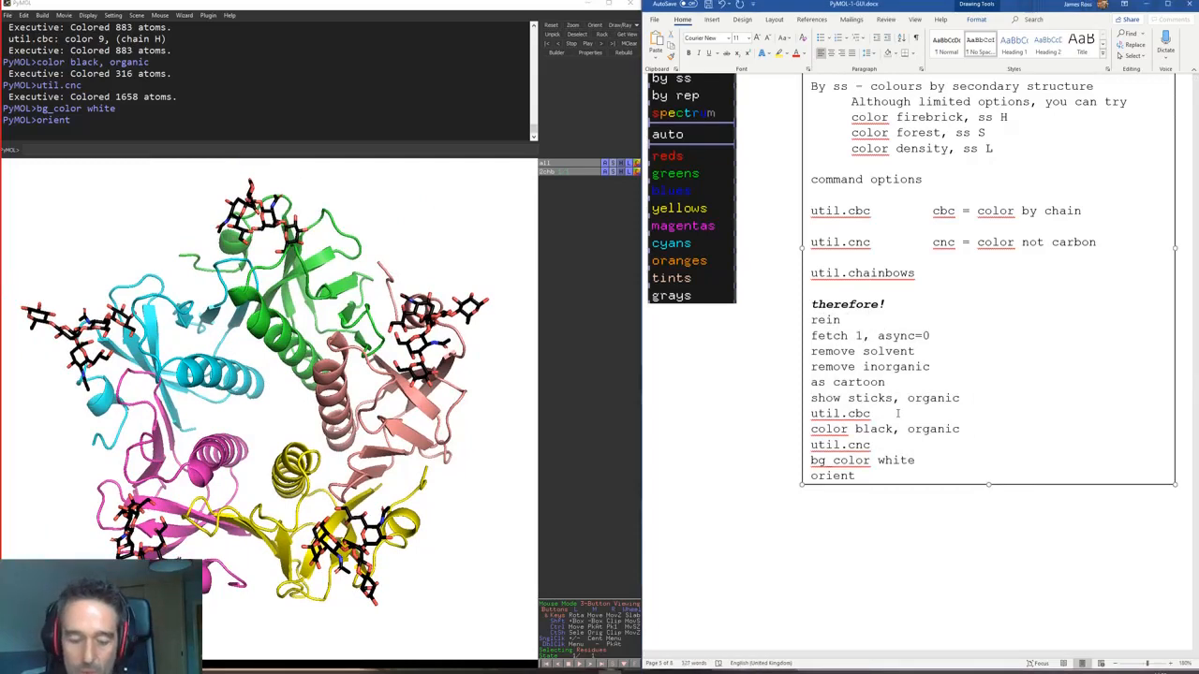
{"action": "type", "text": "nqu"}
{"action": "left_click_drag", "start_coordinate": [861, 475], "coordinate": [812, 314]}
{"action": "key", "text": "ctrl+c"}
{"action": "left_click", "coordinate": [347, 150]}
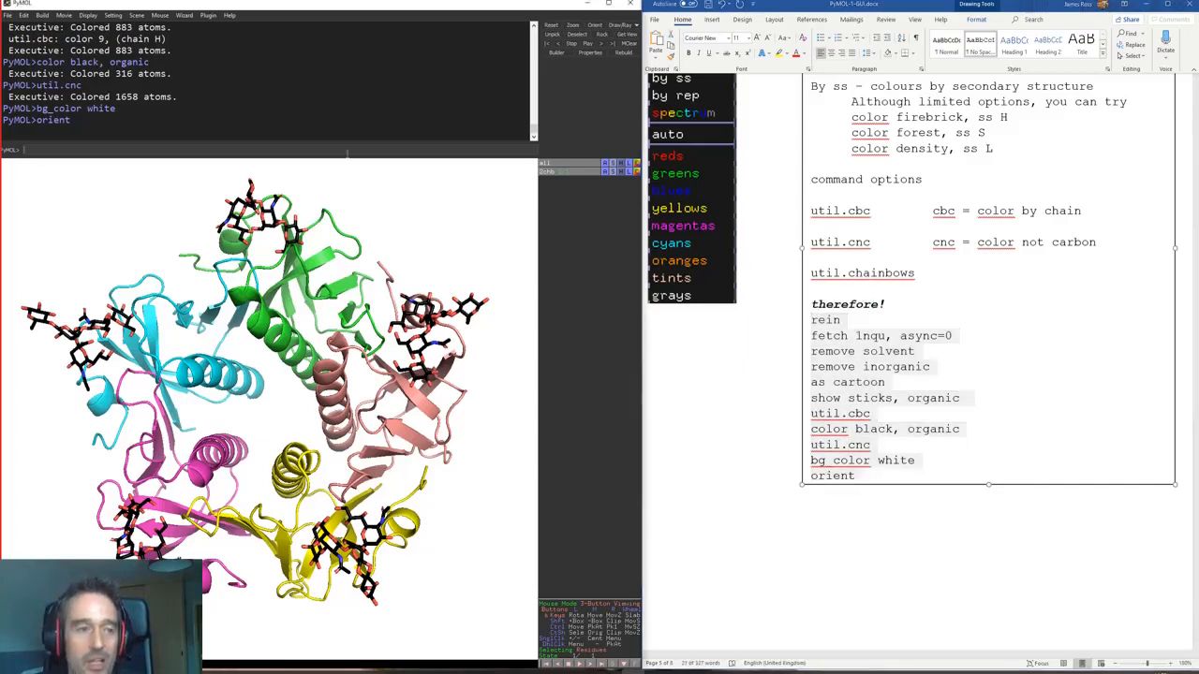
{"action": "key", "text": "ctrl+v"}
{"action": "key", "text": "Return"}
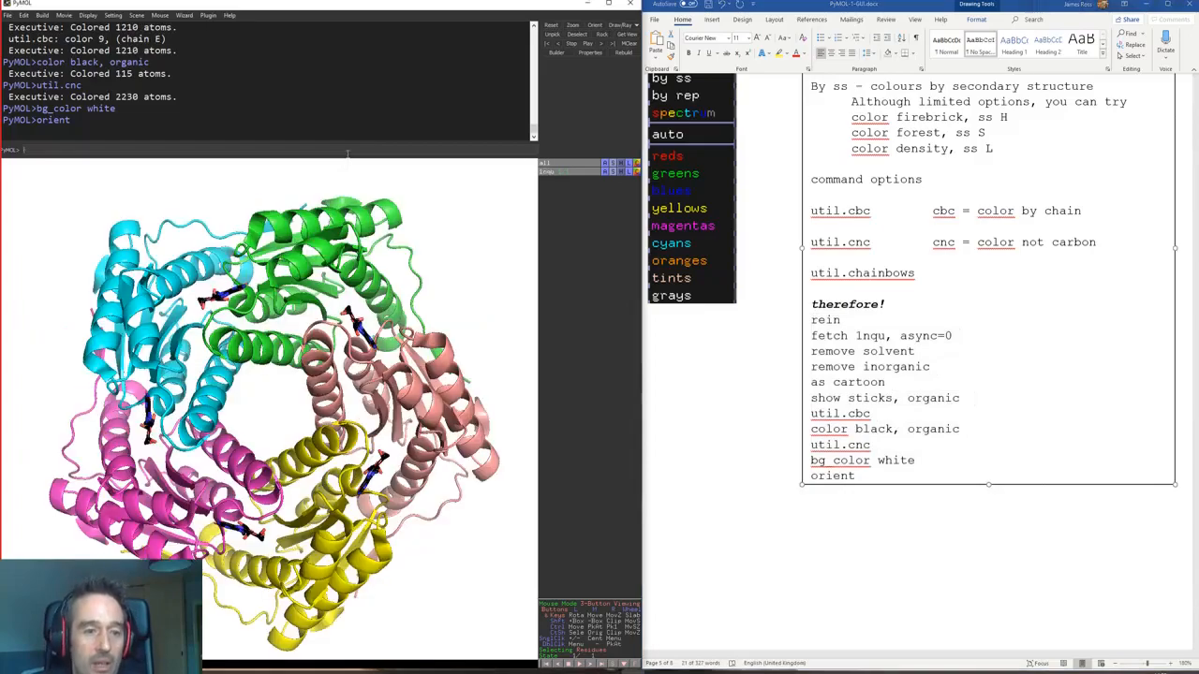
{"action": "left_click_drag", "start_coordinate": [280, 506], "coordinate": [281, 281]}
{"action": "left_click_drag", "start_coordinate": [278, 454], "coordinate": [270, 400]}
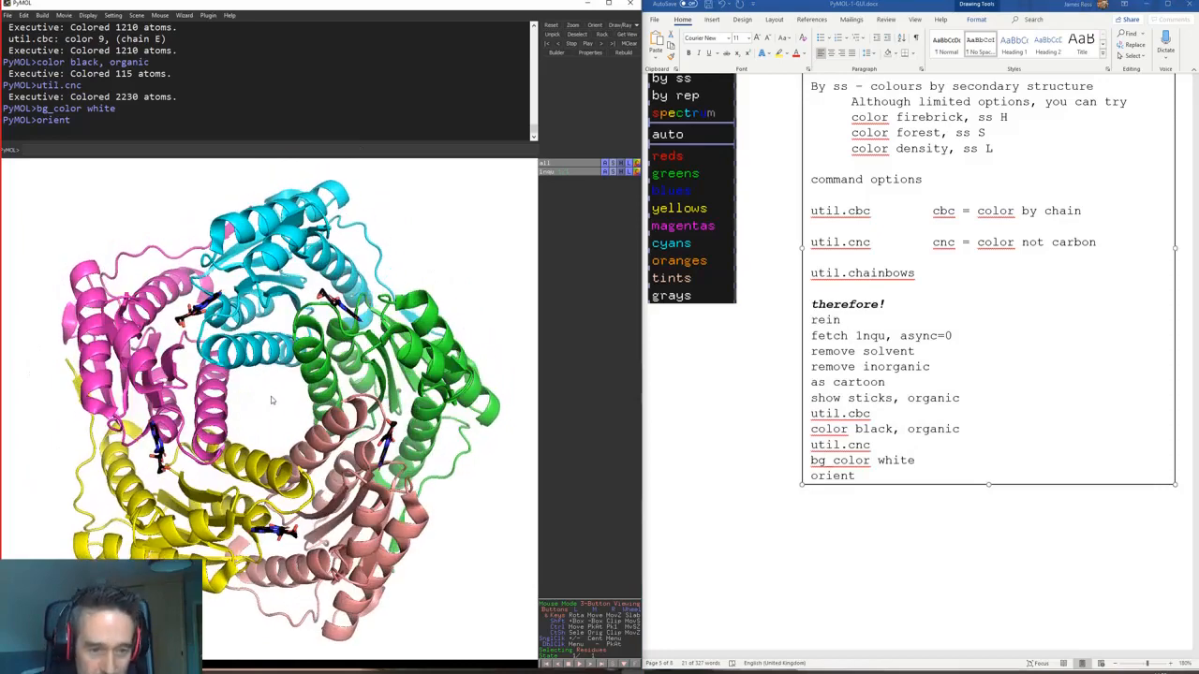
Step: Review the full "therefore!" script in the Word notes, from rein through orient, together with the color notes above it
{"action": "left_click", "coordinate": [856, 480], "text": "shift"}
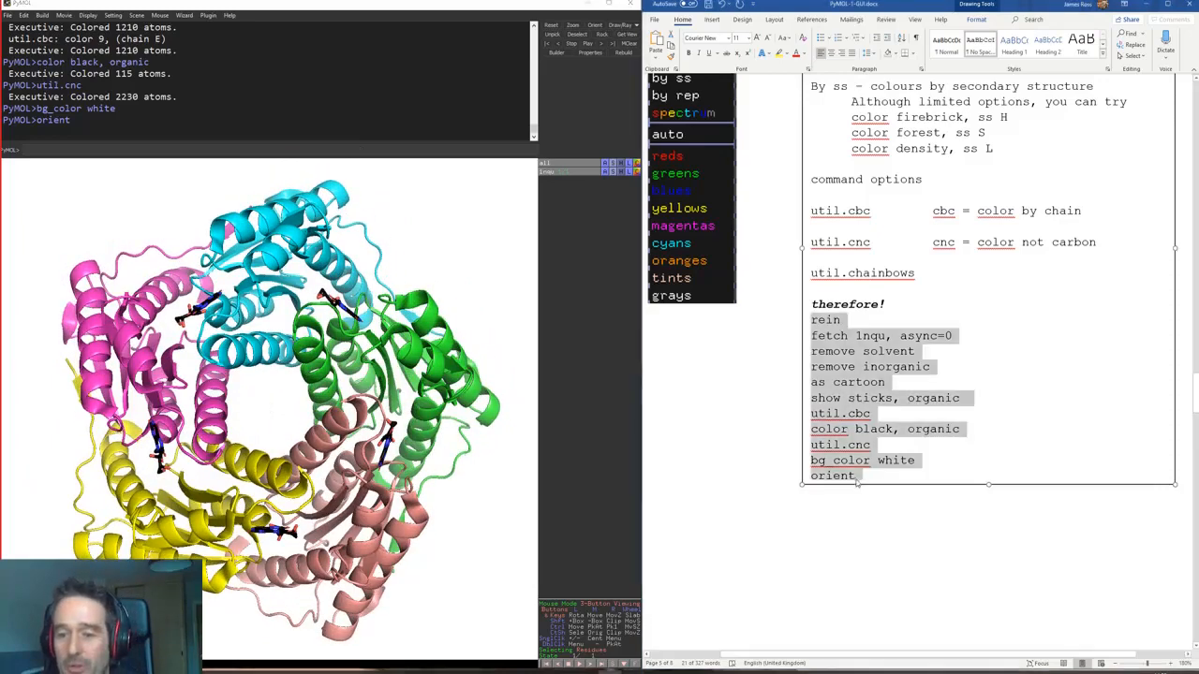
{"action": "left_click", "coordinate": [825, 321]}
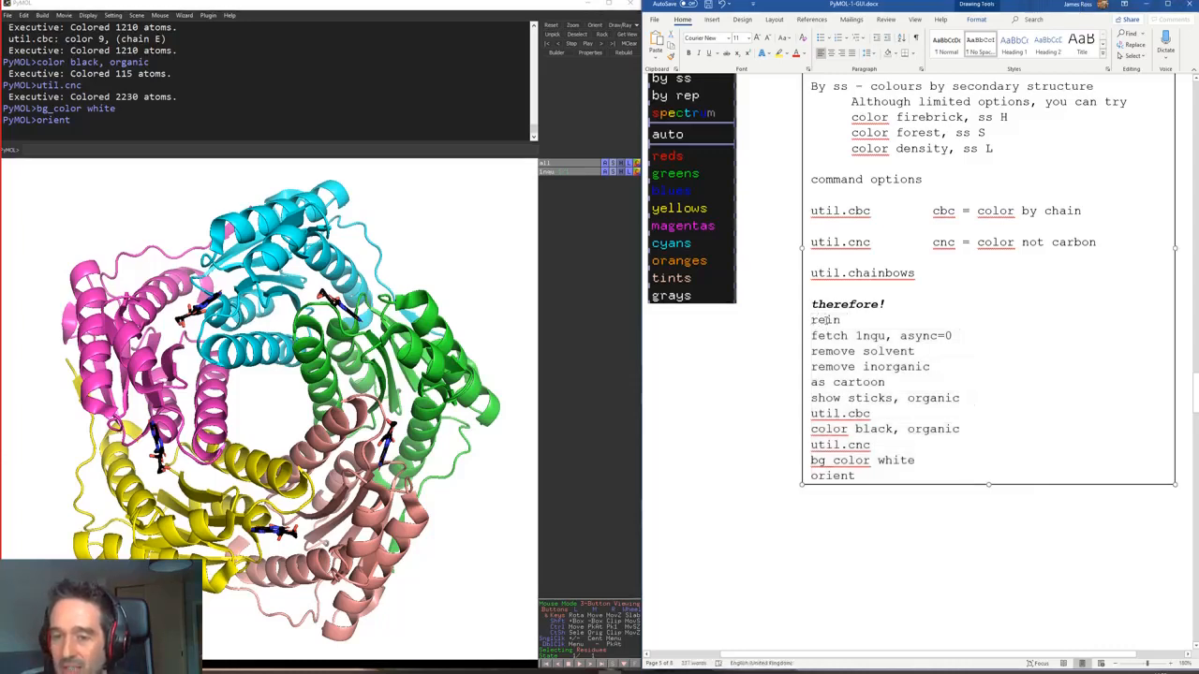
{"action": "left_click_drag", "start_coordinate": [825, 320], "coordinate": [858, 478]}
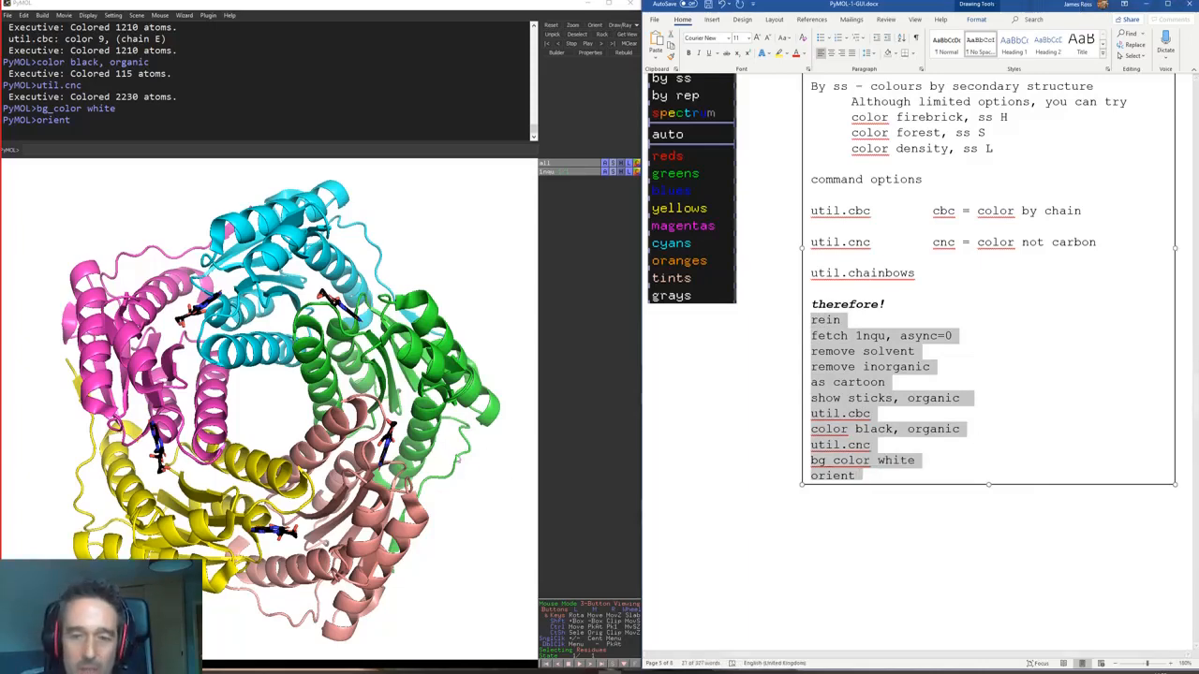
{"action": "left_click", "coordinate": [895, 353]}
{"action": "double_click", "coordinate": [862, 471]}
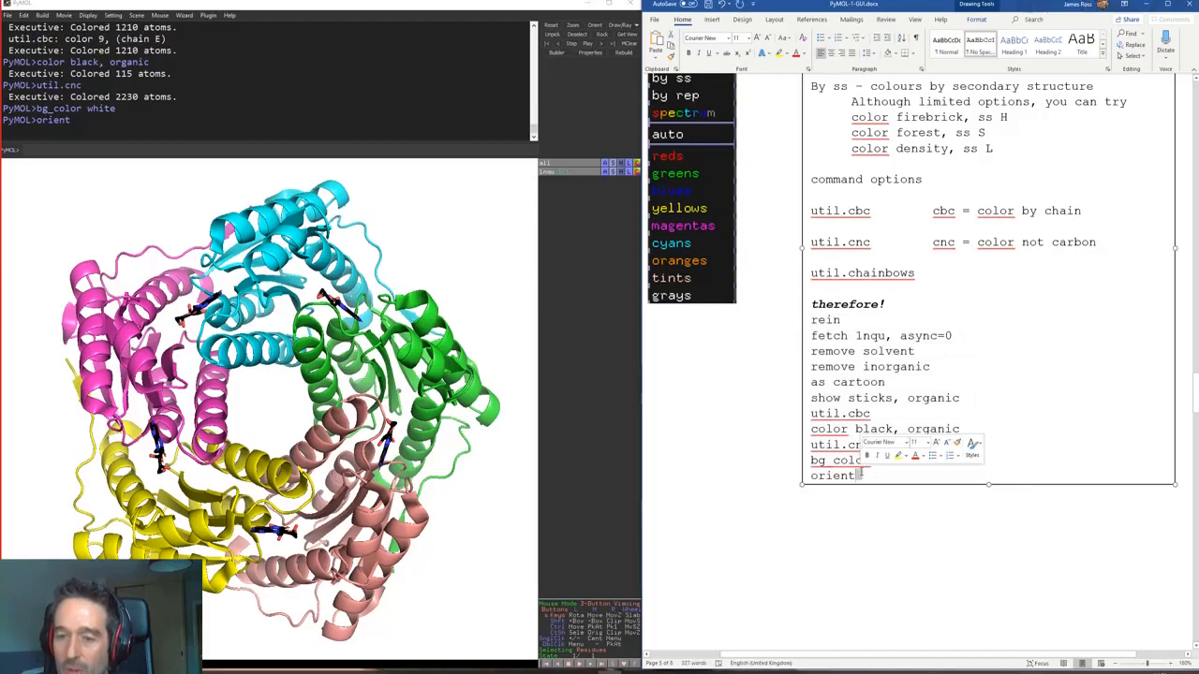
{"action": "left_click", "coordinate": [949, 368]}
{"action": "scroll", "coordinate": [866, 365], "scroll_direction": "up", "scroll_amount": 5}
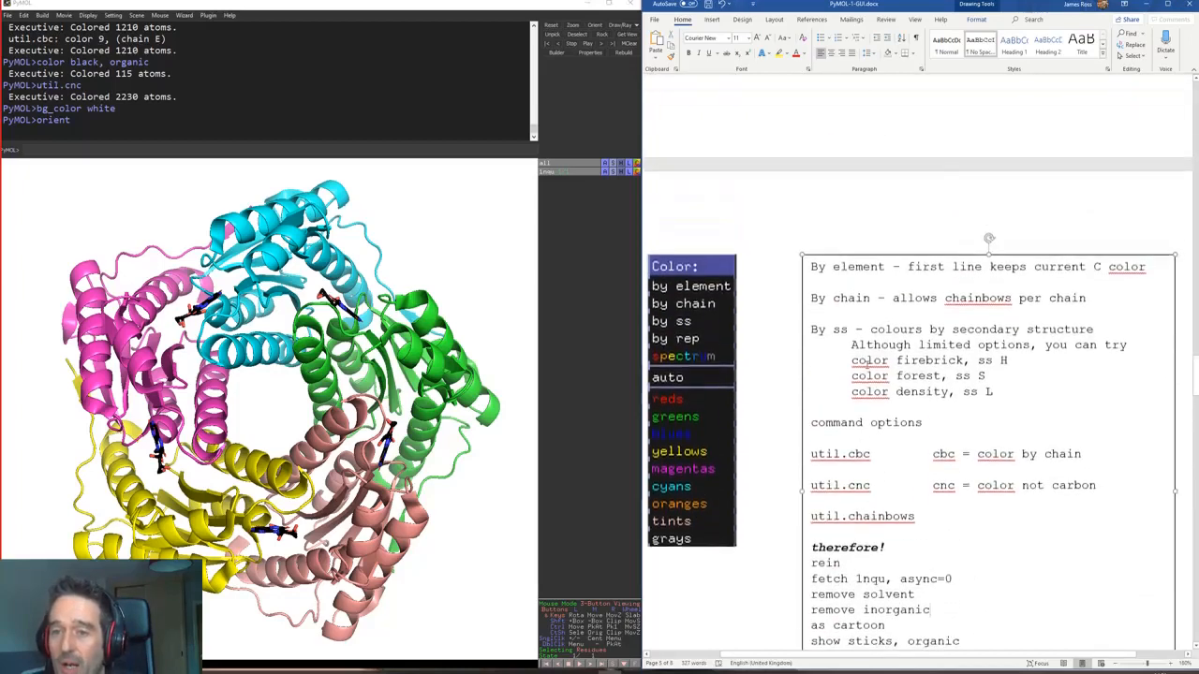
{"action": "scroll", "coordinate": [866, 366], "scroll_direction": "down", "scroll_amount": 3}
{"action": "scroll", "coordinate": [869, 364], "scroll_direction": "down", "scroll_amount": 5}
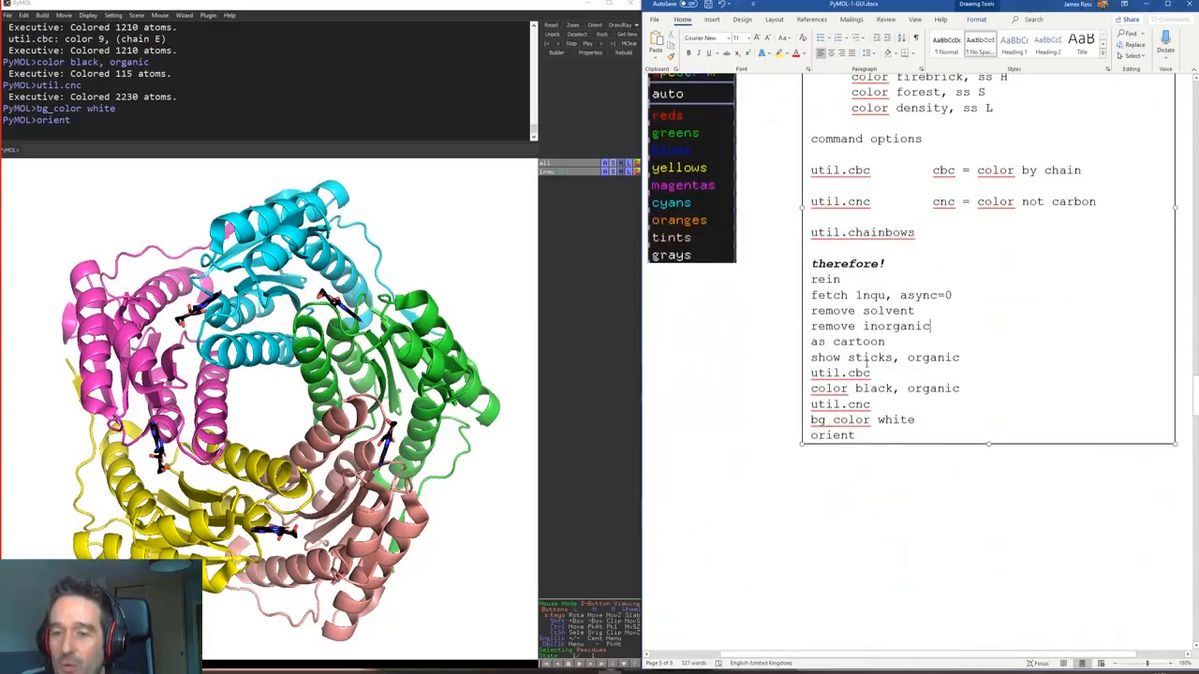
Step: Highlight and review the script's remove solvent, remove inorganic, as cartoon and show sticks, organic commands
{"action": "double_click", "coordinate": [829, 312]}
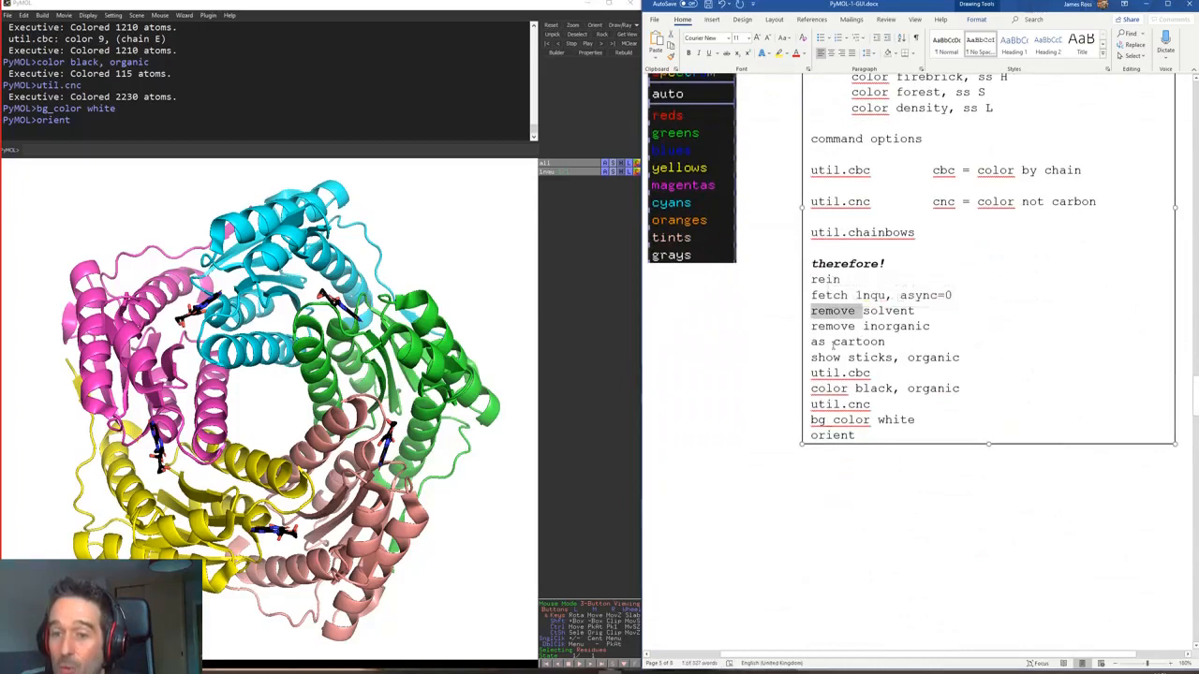
{"action": "double_click", "coordinate": [889, 311]}
{"action": "double_click", "coordinate": [833, 326]}
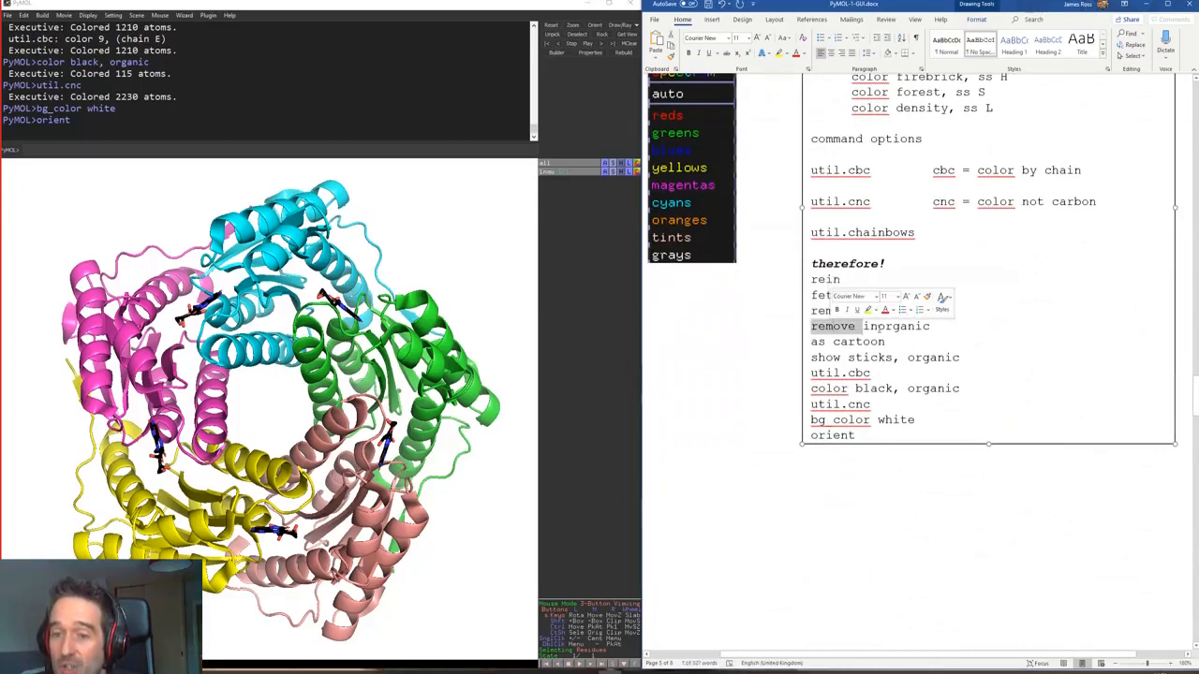
{"action": "left_click", "coordinate": [886, 325]}
{"action": "double_click", "coordinate": [886, 326]}
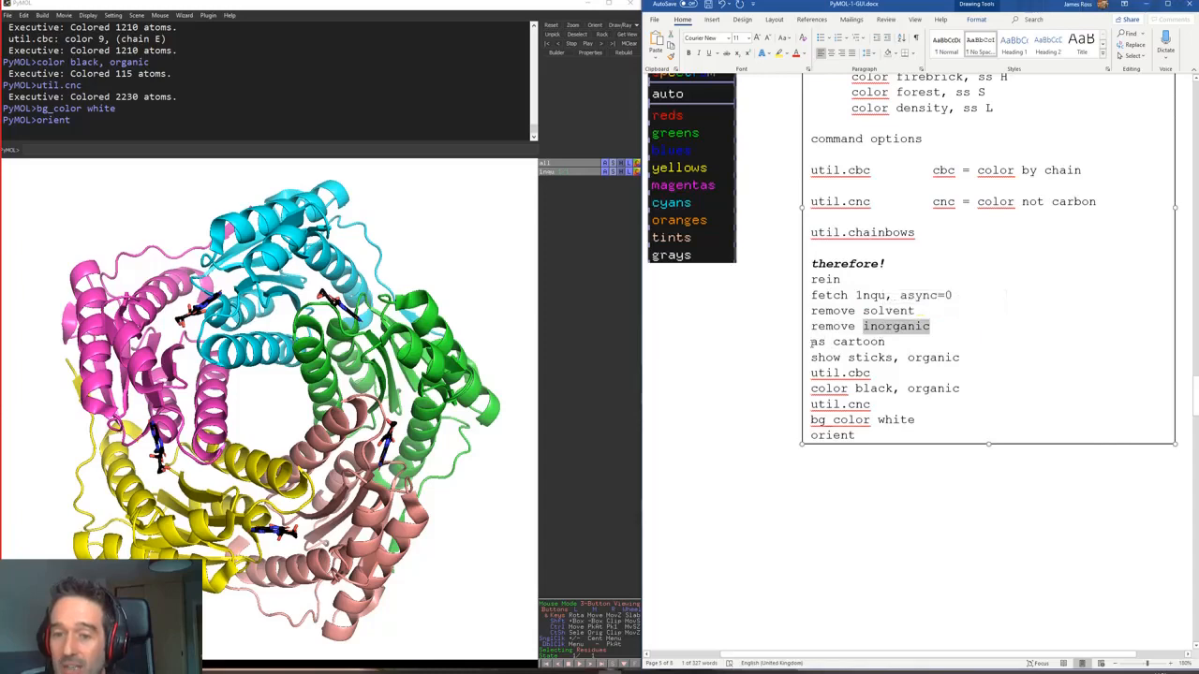
{"action": "left_click_drag", "start_coordinate": [812, 342], "coordinate": [980, 353]}
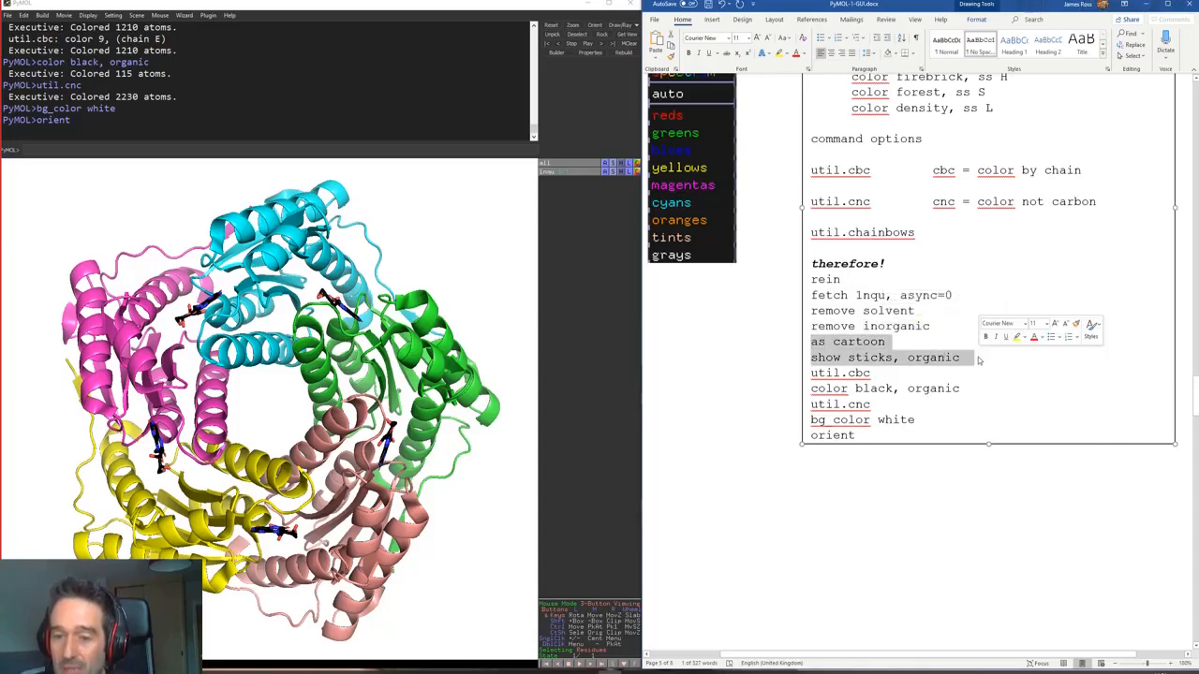
{"action": "scroll", "coordinate": [907, 412], "scroll_direction": "down", "scroll_amount": 2}
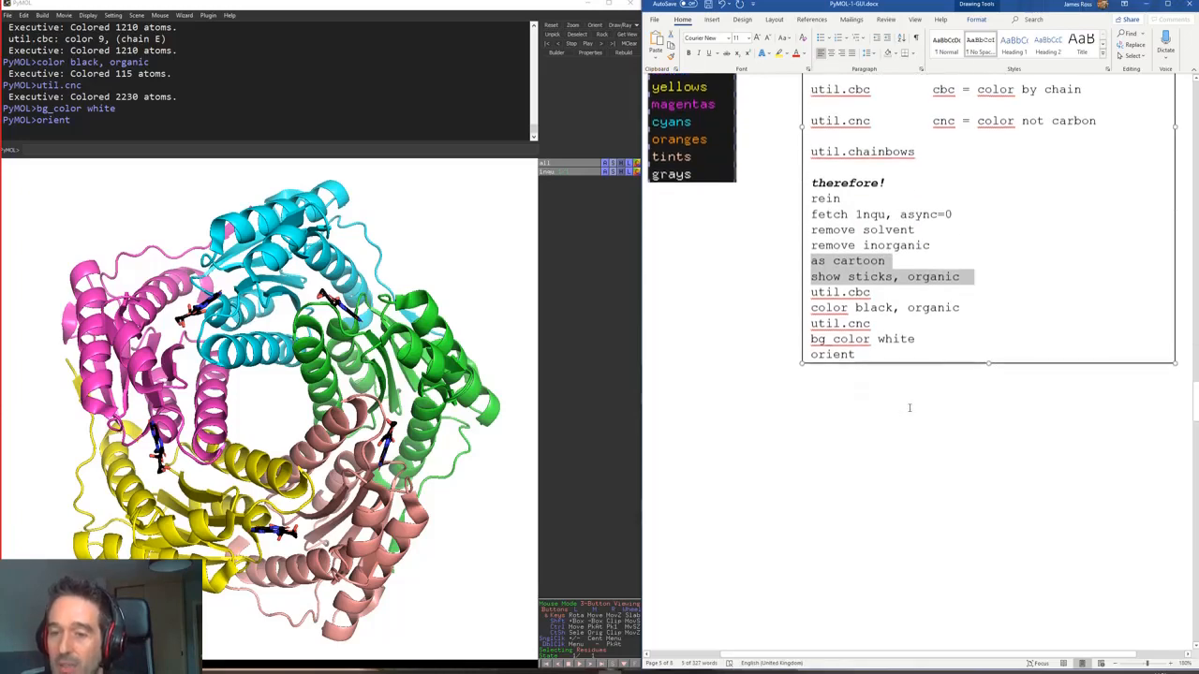
{"action": "scroll", "coordinate": [899, 422], "scroll_direction": "up", "scroll_amount": 3}
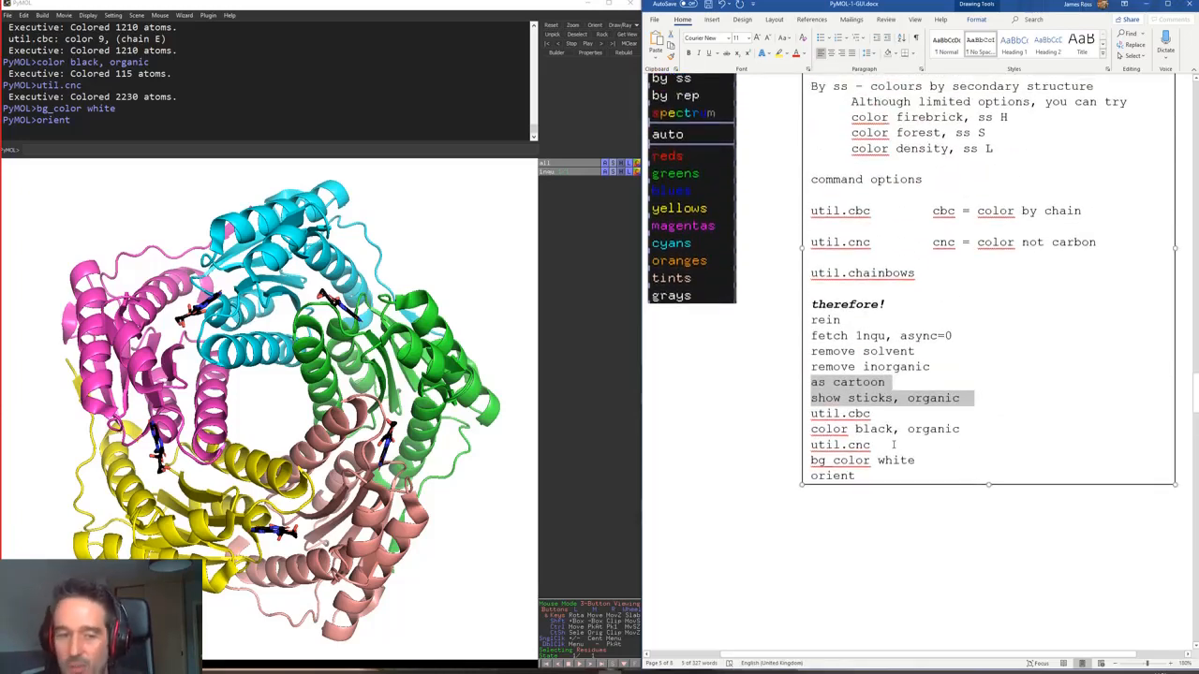
Step: Tilt the 1nqu structure slightly and bring the notes to the page illustrating PyMOL's File and Build commands
{"action": "mouse_move", "coordinate": [347, 375]}
{"action": "left_mouse_down"}
{"action": "mouse_move", "coordinate": [375, 389]}
{"action": "mouse_move", "coordinate": [327, 351]}
{"action": "mouse_move", "coordinate": [323, 368]}
{"action": "mouse_move", "coordinate": [335, 371]}
{"action": "left_mouse_up"}
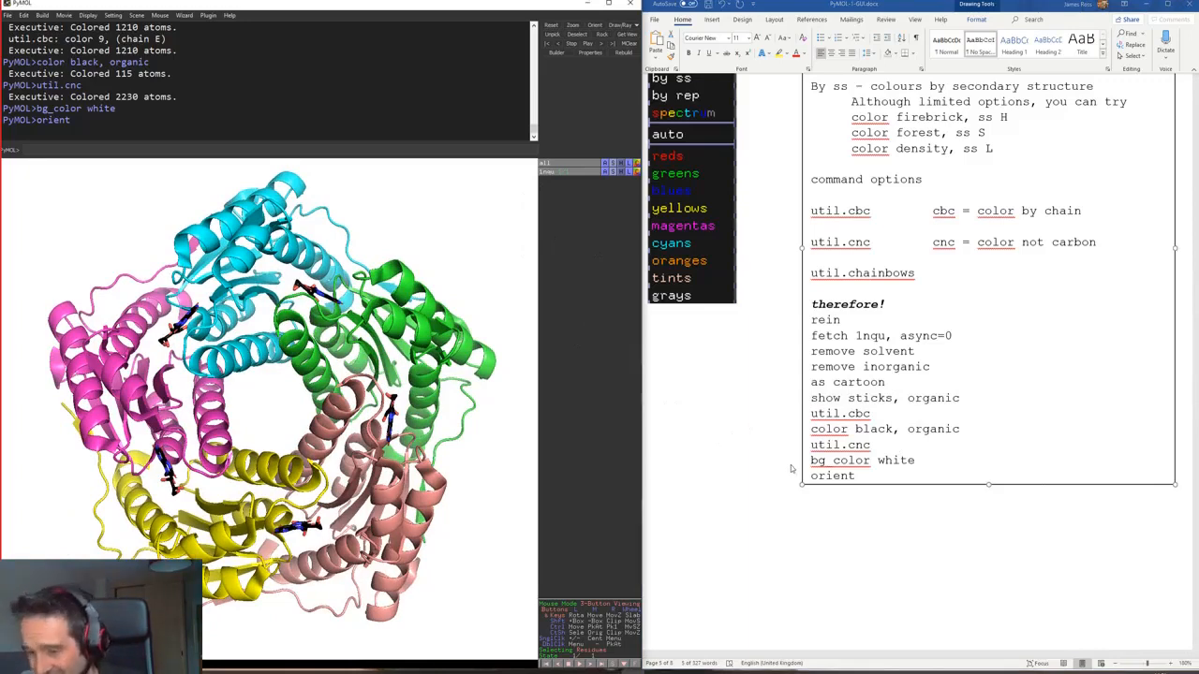
{"action": "left_click", "coordinate": [827, 500]}
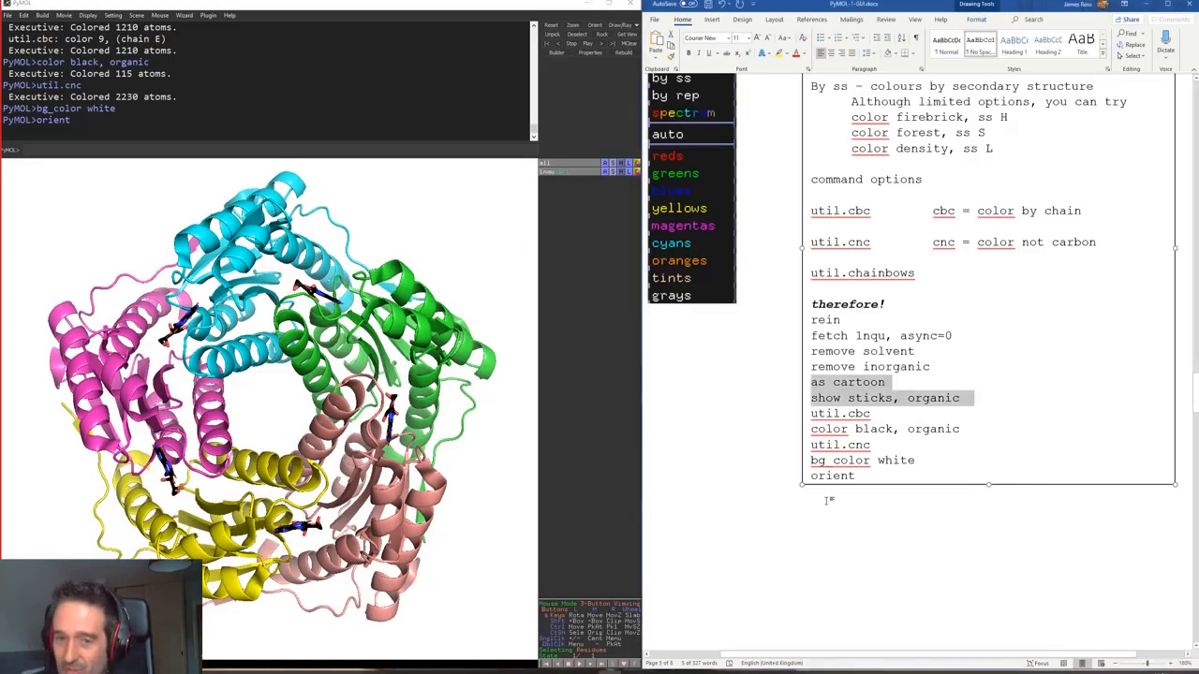
{"action": "scroll", "coordinate": [889, 561], "scroll_direction": "down", "scroll_amount": 10}
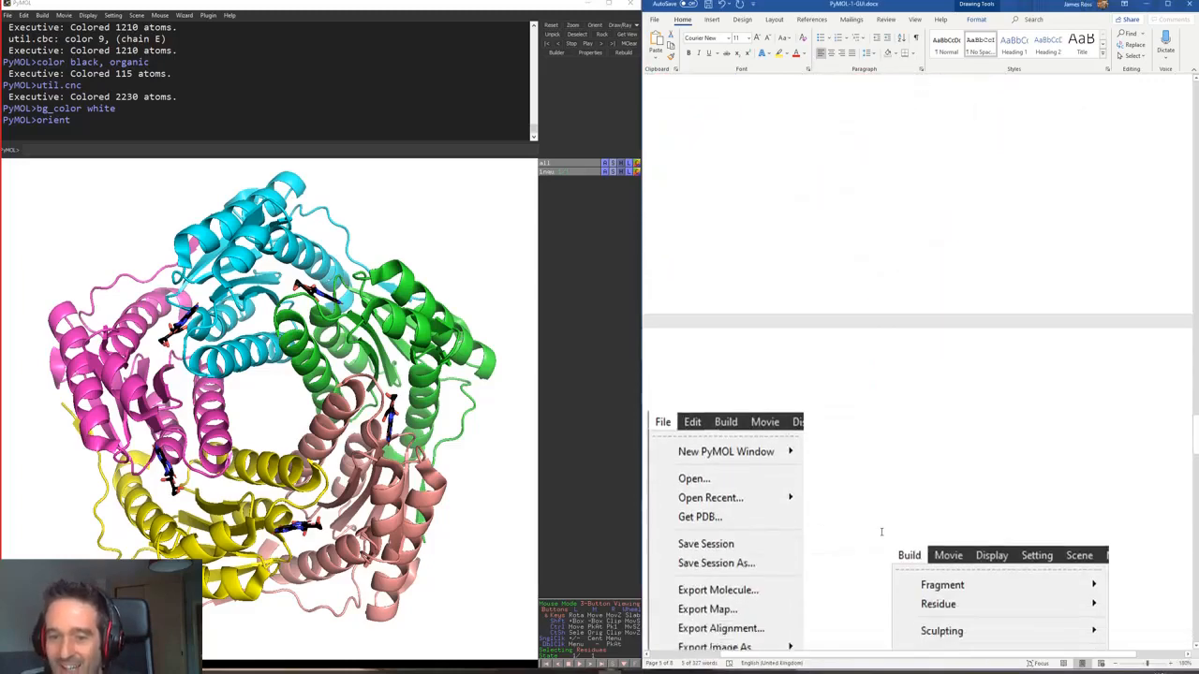
{"action": "scroll", "coordinate": [881, 532], "scroll_direction": "down", "scroll_amount": 3}
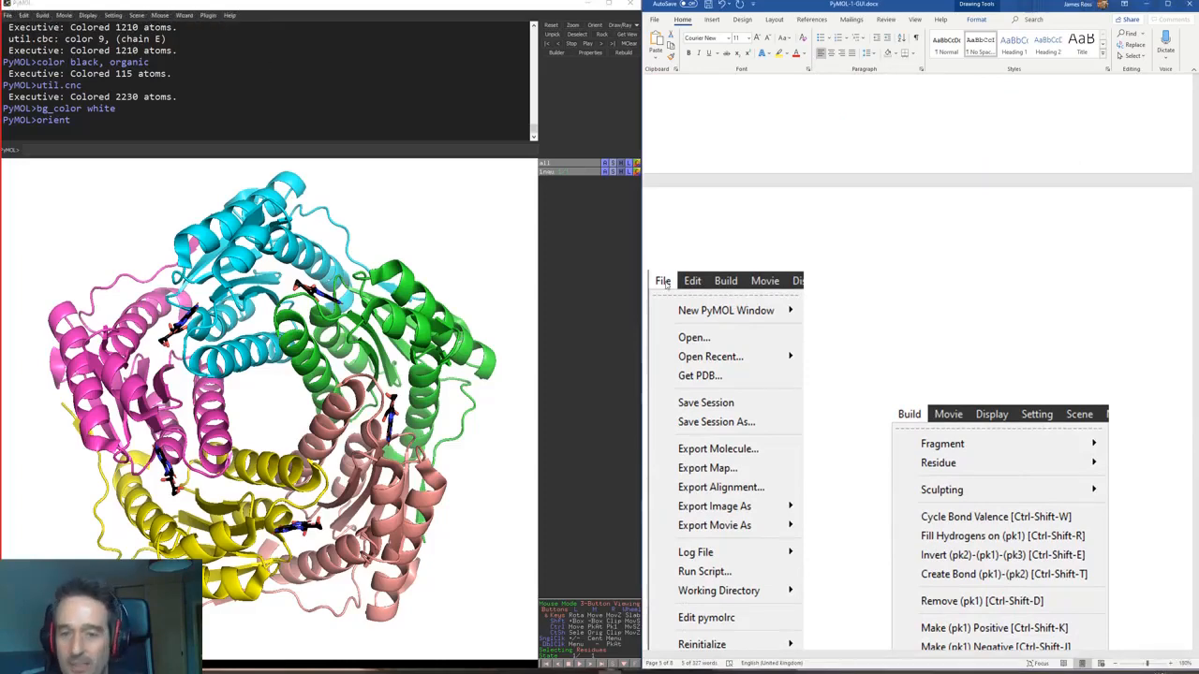
{"action": "scroll", "coordinate": [863, 357], "scroll_direction": "down", "scroll_amount": 3}
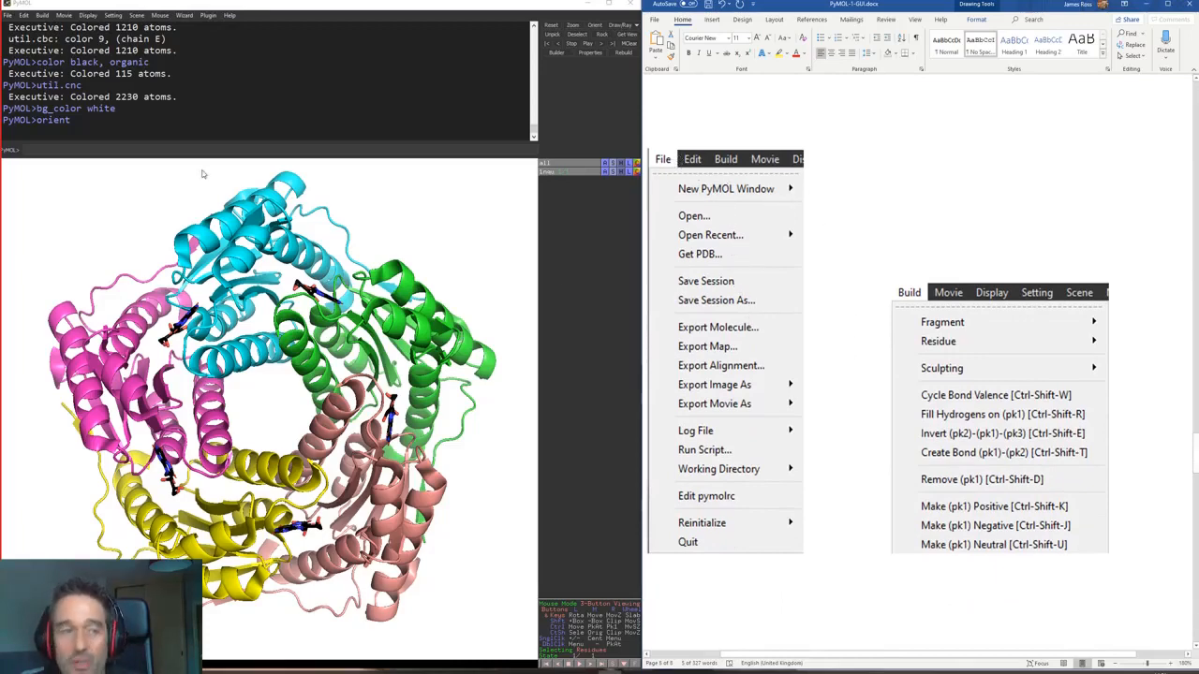
Step: Examine PyMOL's Export Molecule options and the available molecule file formats, and close the export without saving
{"action": "left_click", "coordinate": [8, 15]}
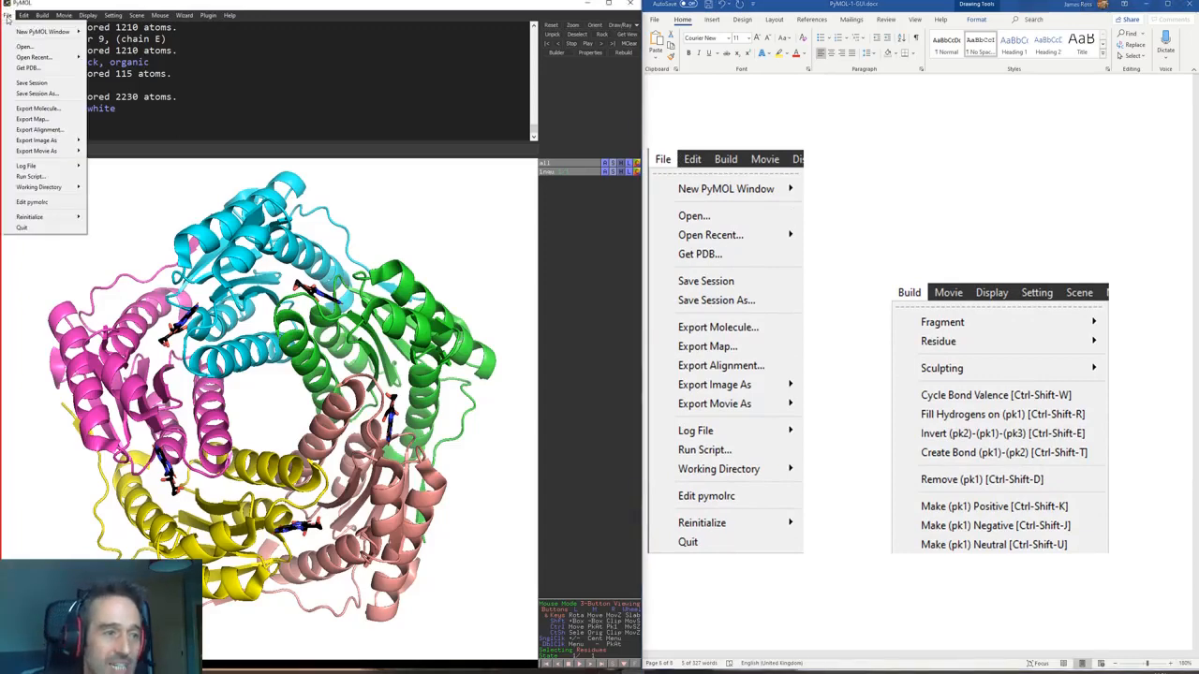
{"action": "left_click", "coordinate": [54, 110]}
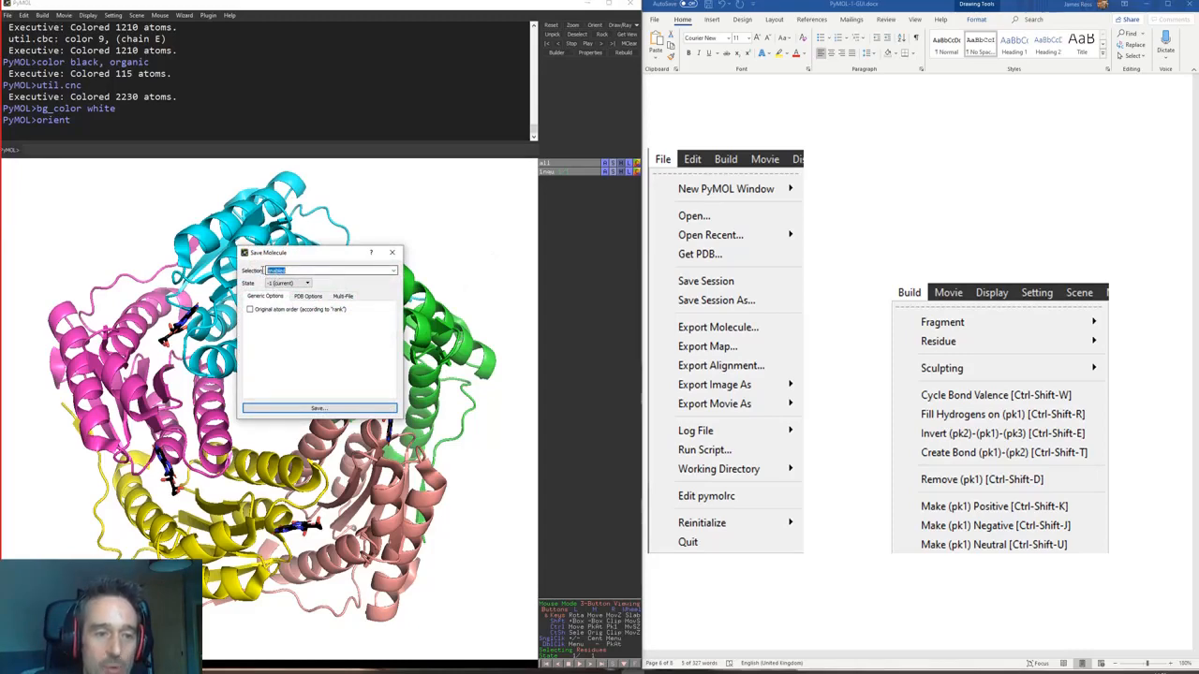
{"action": "double_click", "coordinate": [300, 270]}
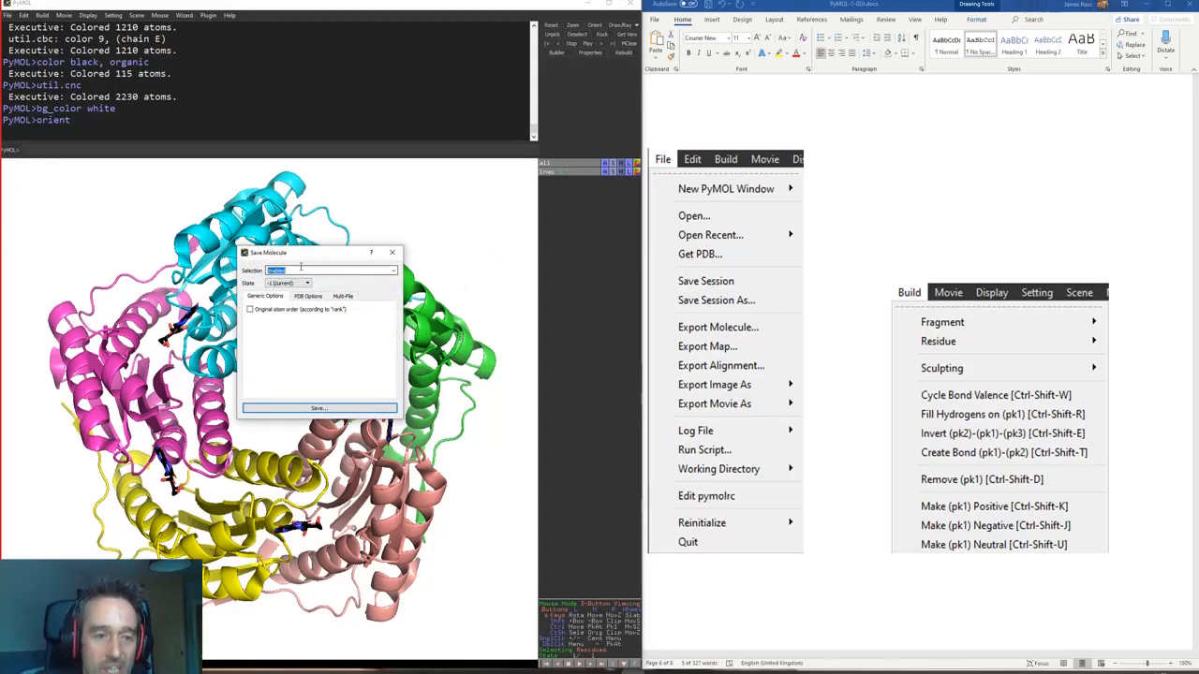
{"action": "left_click", "coordinate": [327, 407]}
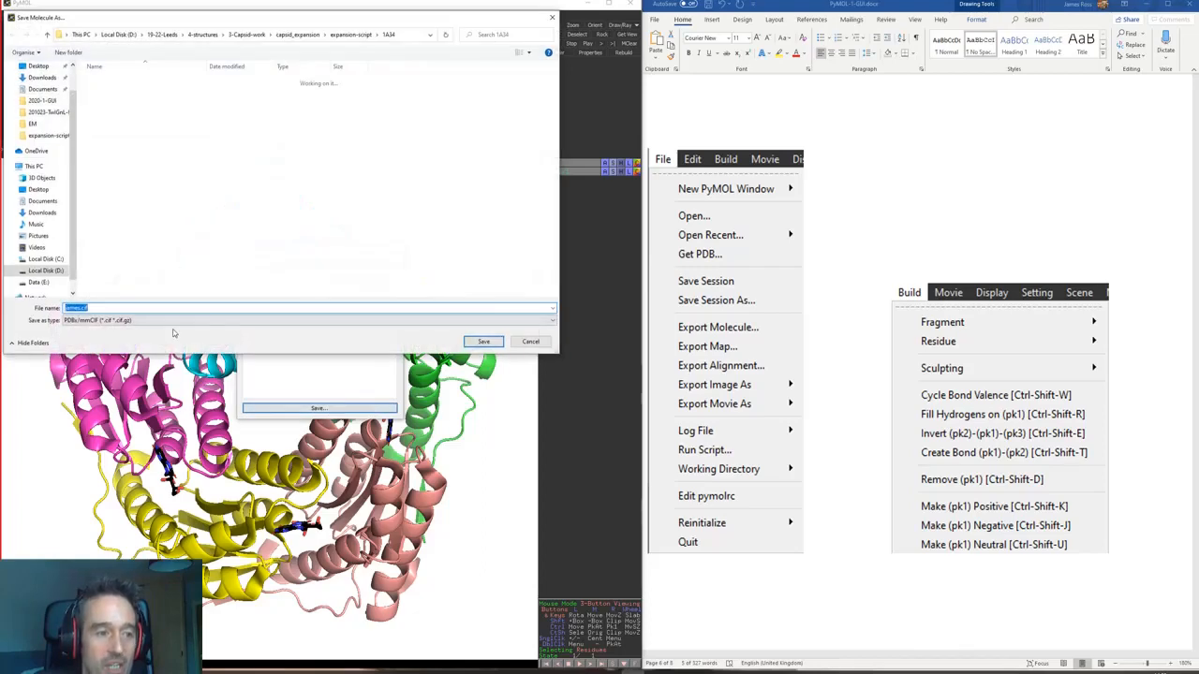
{"action": "left_click", "coordinate": [131, 320]}
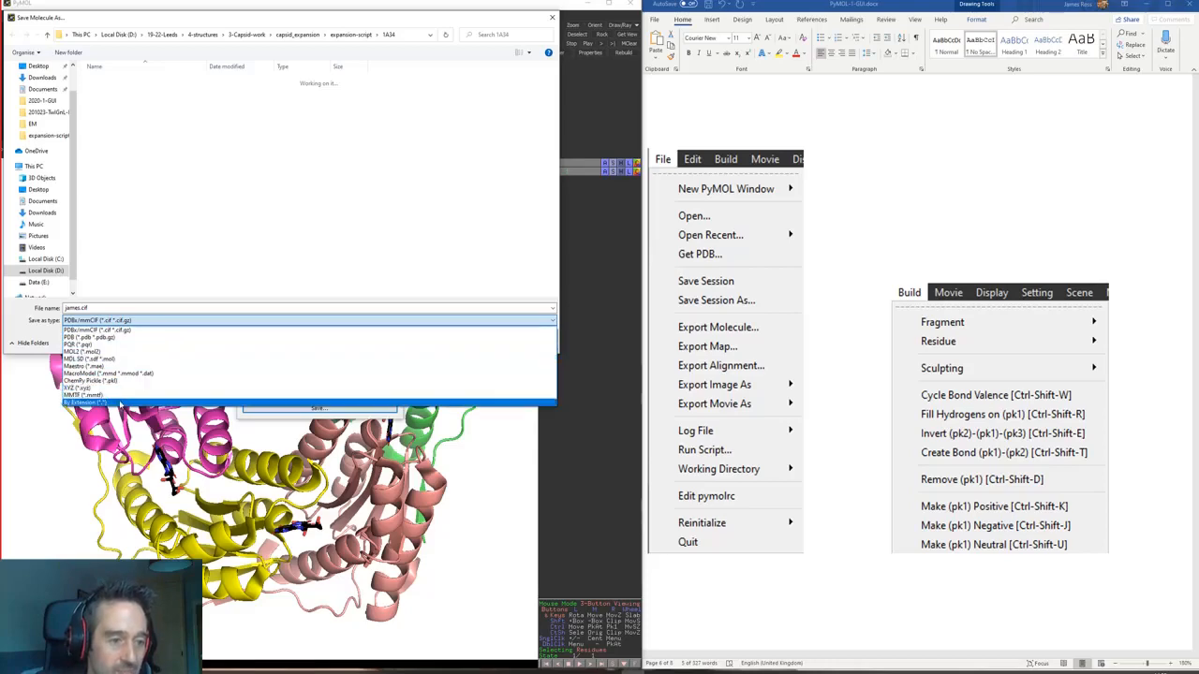
{"action": "left_click", "coordinate": [562, 452]}
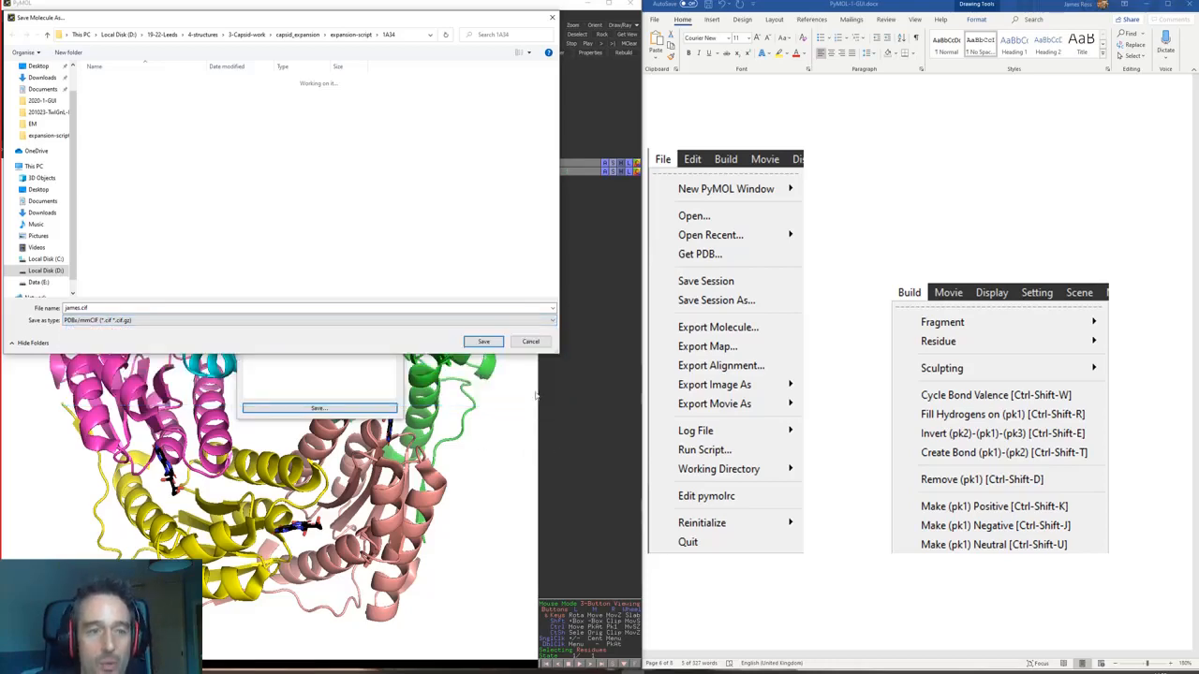
{"action": "left_click", "coordinate": [552, 17]}
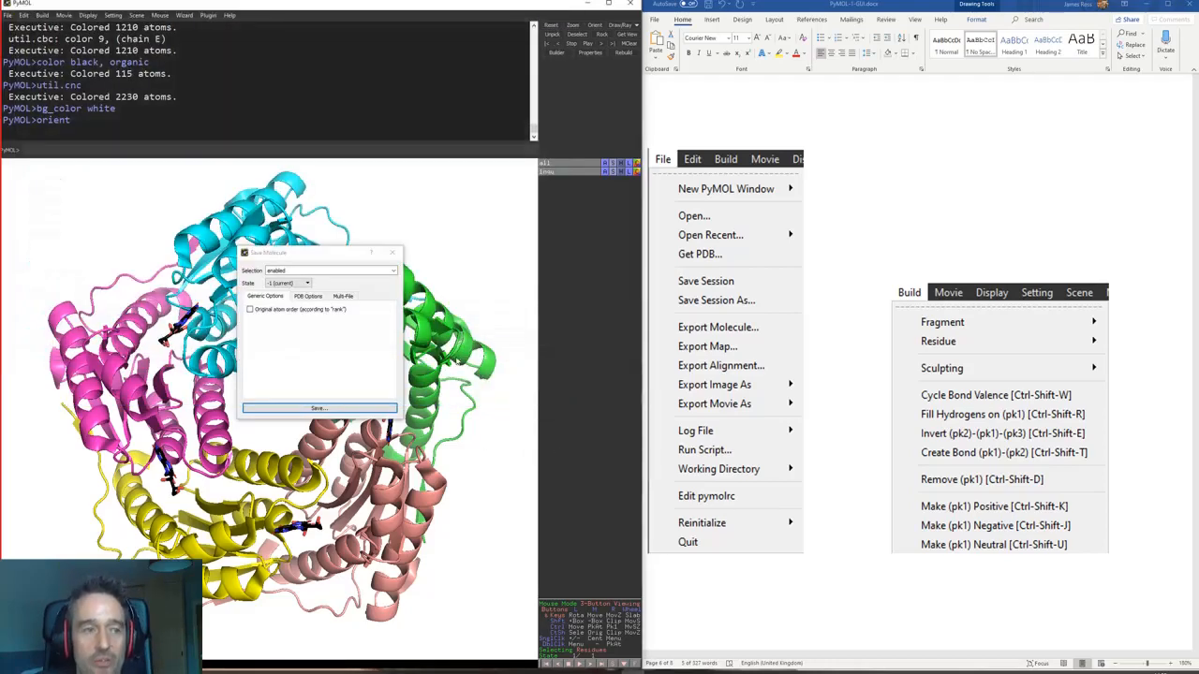
{"action": "left_click", "coordinate": [391, 252]}
Step: View the Save Session dialog with its PyMOL session file type and dismiss it without saving
{"action": "left_click", "coordinate": [8, 16]}
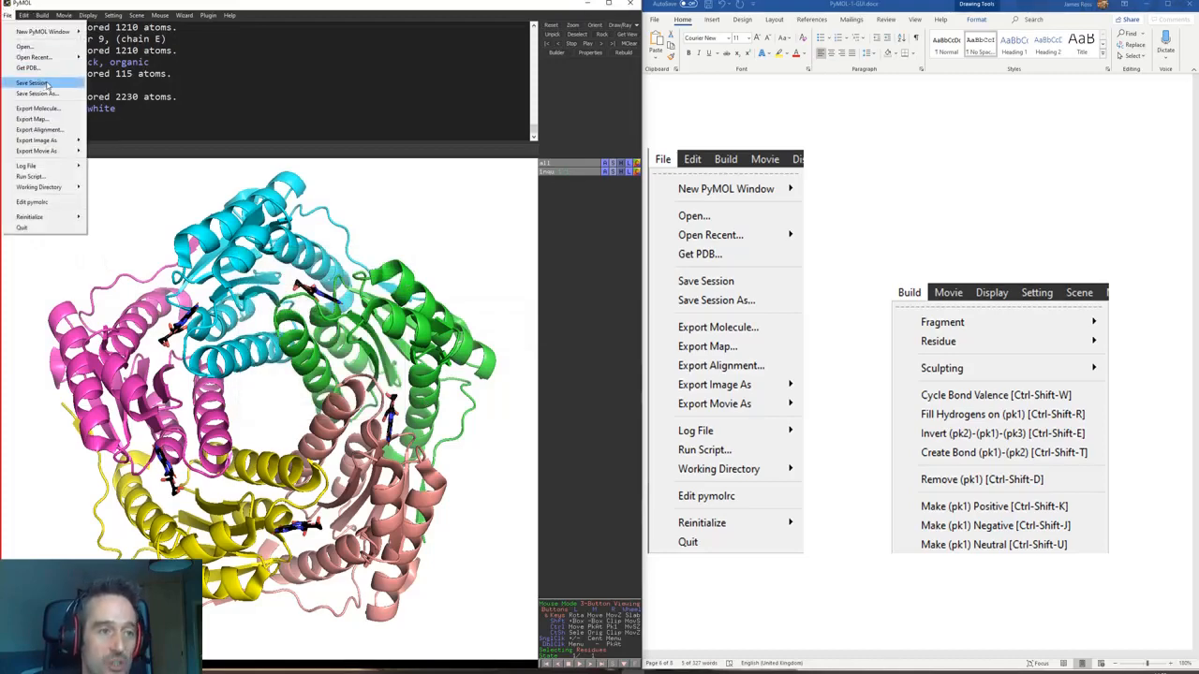
{"action": "left_click", "coordinate": [47, 84]}
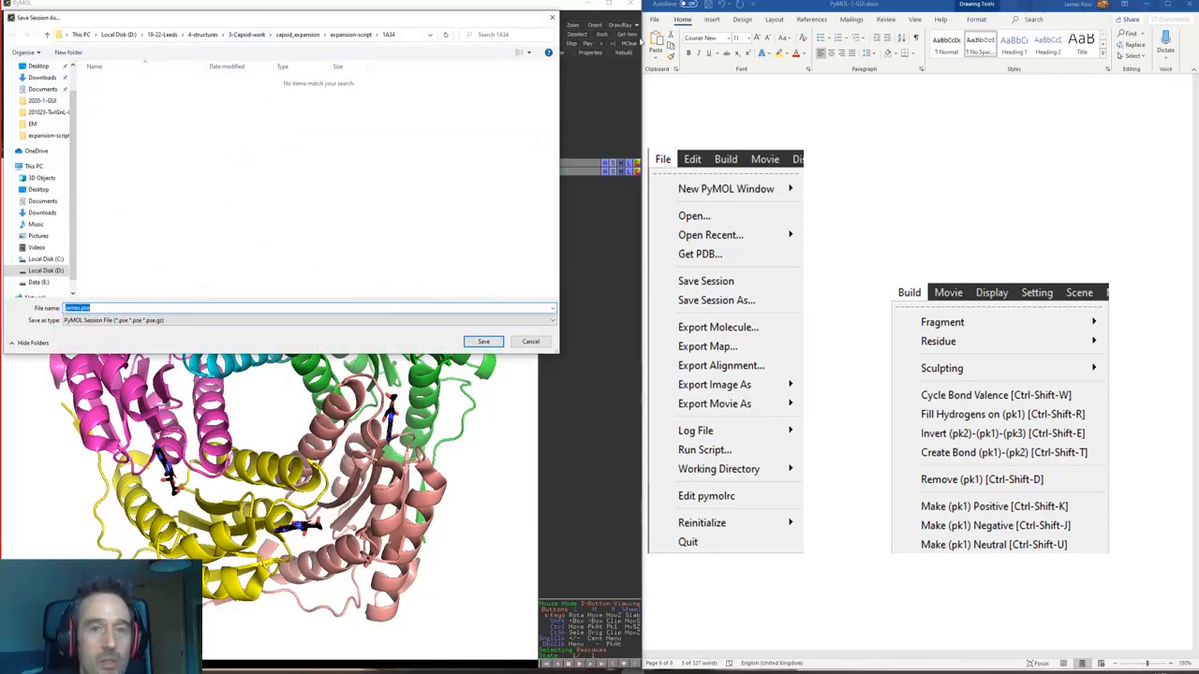
{"action": "left_click", "coordinate": [553, 19]}
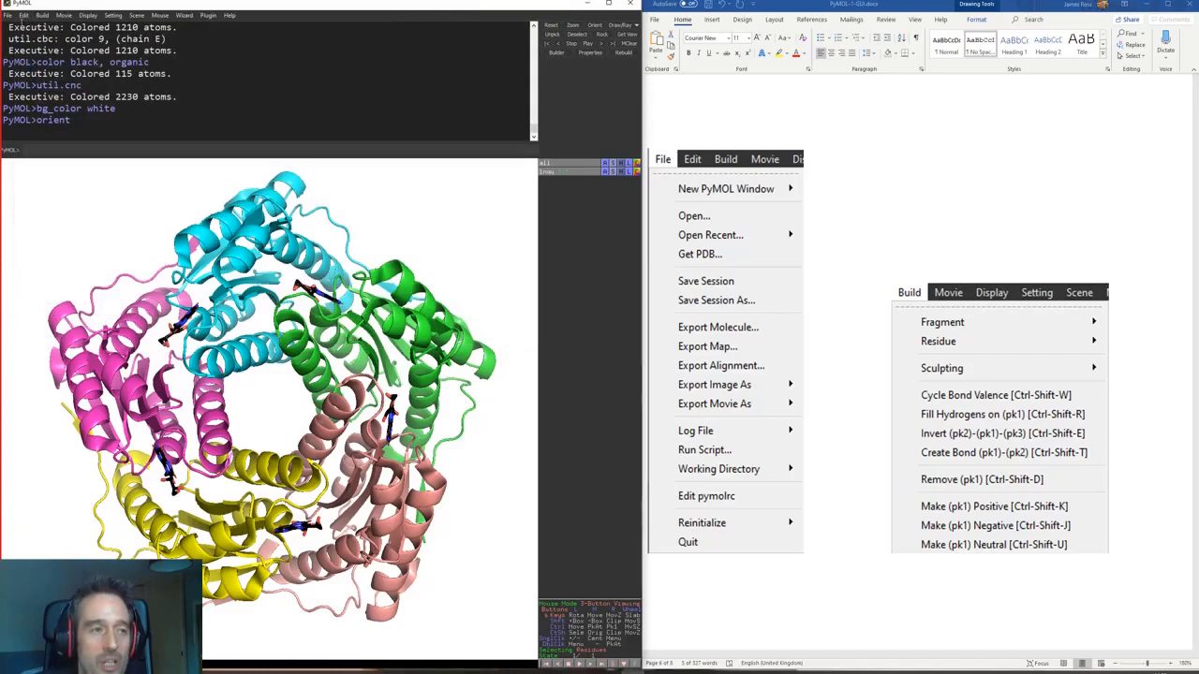
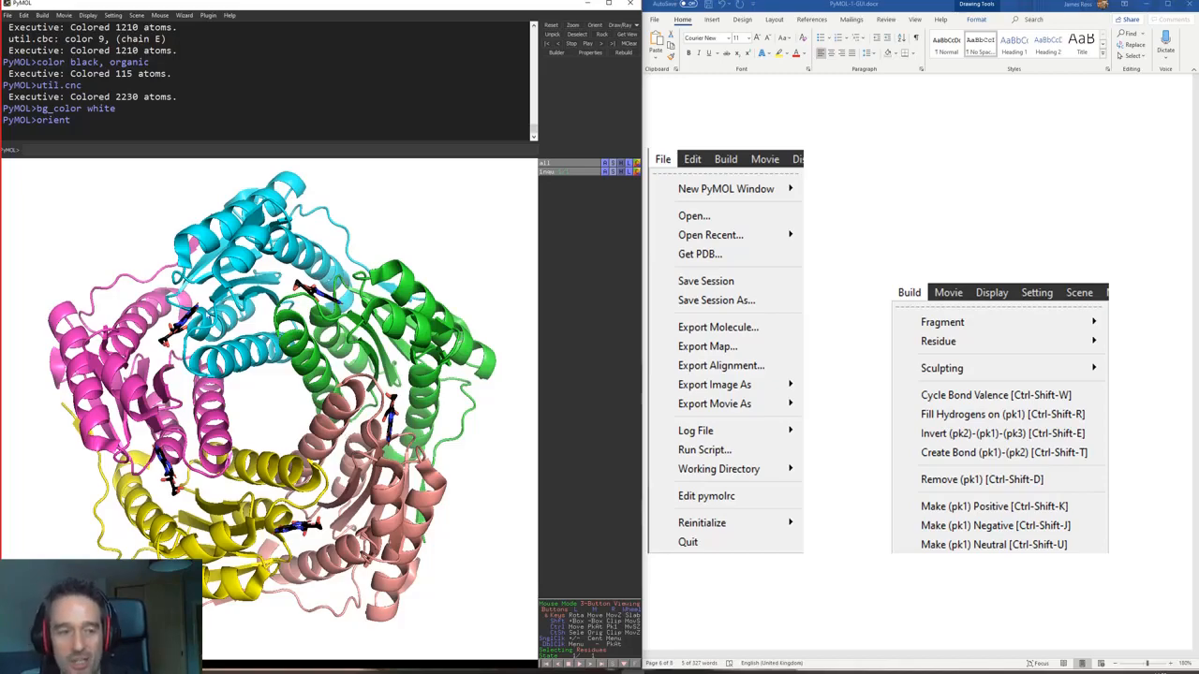
Step: Rotate the 1nqu structure slightly and look over PyMOL's Edit commands, including Undo, Redo and Auto-Copy Images
{"action": "left_click_drag", "start_coordinate": [196, 325], "coordinate": [287, 344]}
{"action": "left_click_drag", "start_coordinate": [314, 388], "coordinate": [260, 406]}
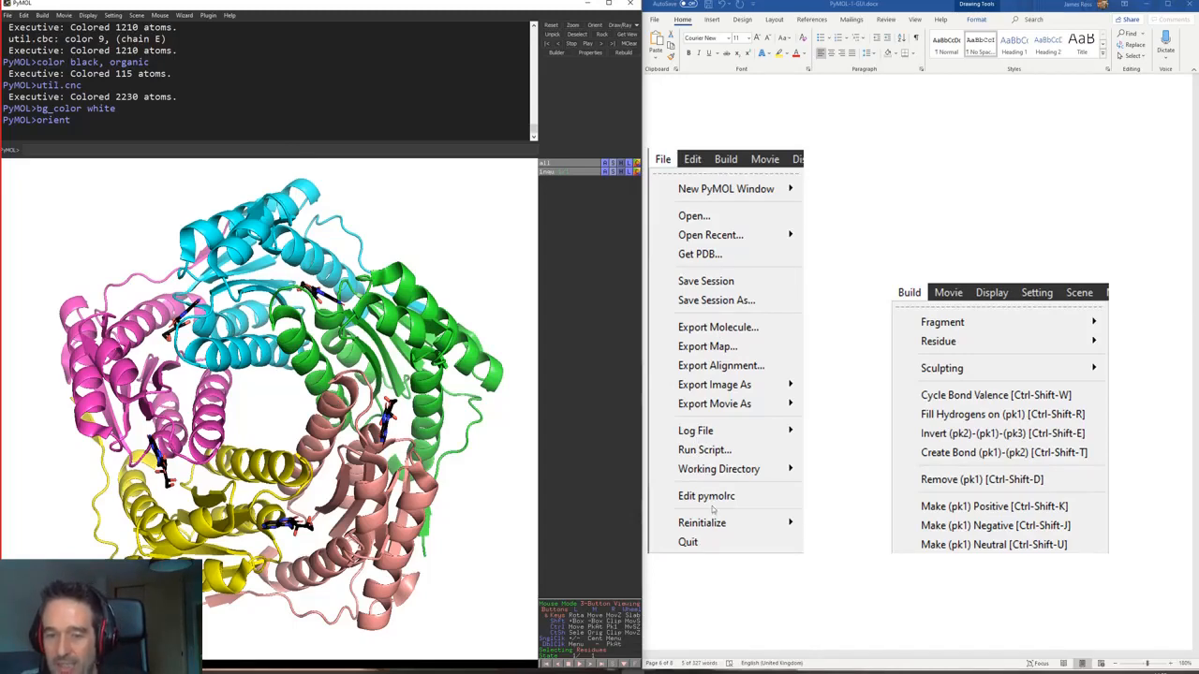
{"action": "left_click", "coordinate": [23, 16]}
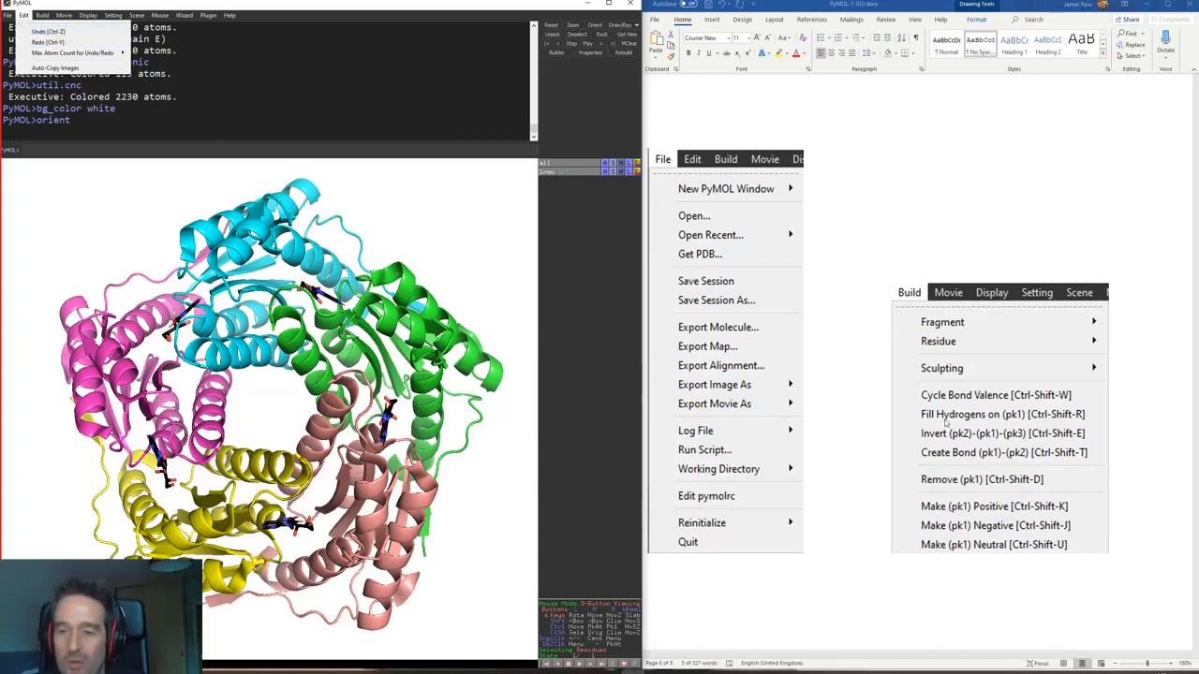
{"action": "left_click", "coordinate": [875, 408]}
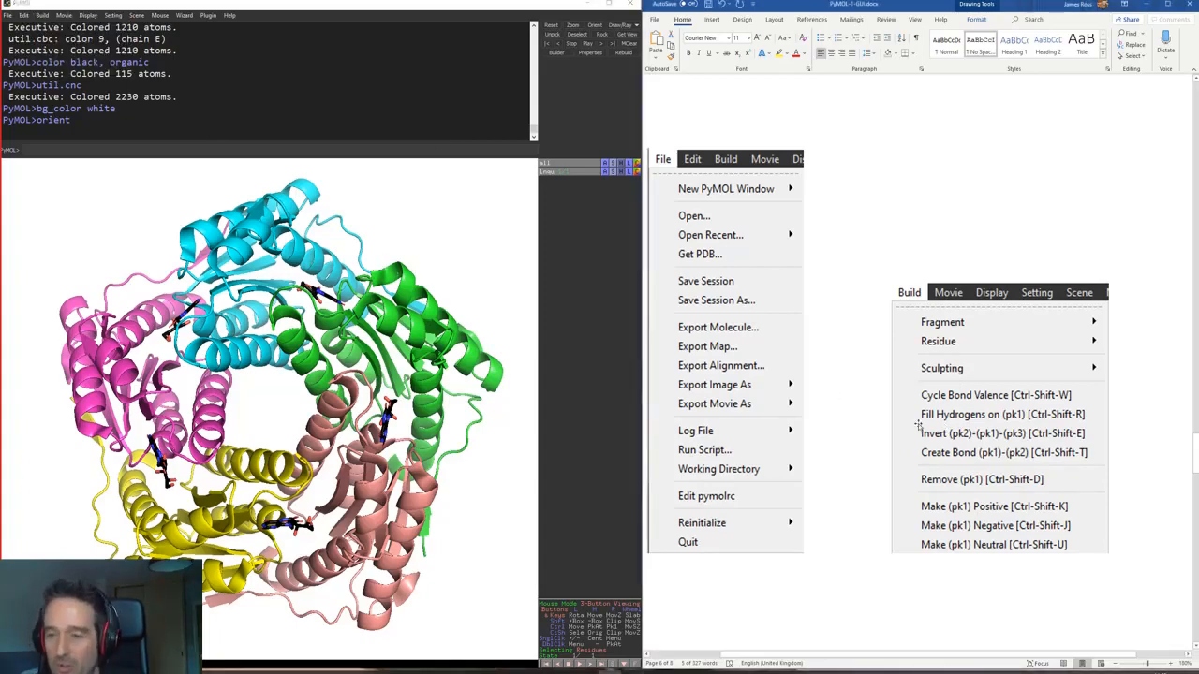
Step: Look over PyMOL's Build commands for fragments, residues, bond editing and charges, and close the list
{"action": "scroll", "coordinate": [860, 413], "scroll_direction": "down", "scroll_amount": 3}
{"action": "scroll", "coordinate": [860, 413], "scroll_direction": "up", "scroll_amount": 2}
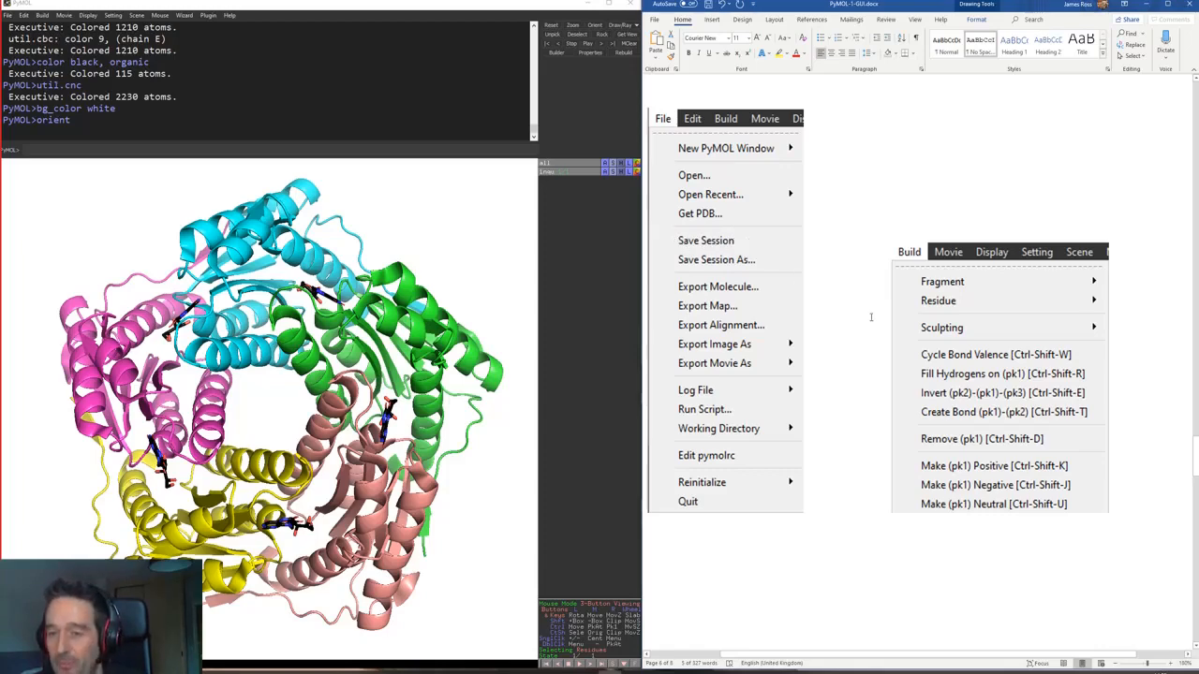
{"action": "left_click", "coordinate": [42, 15]}
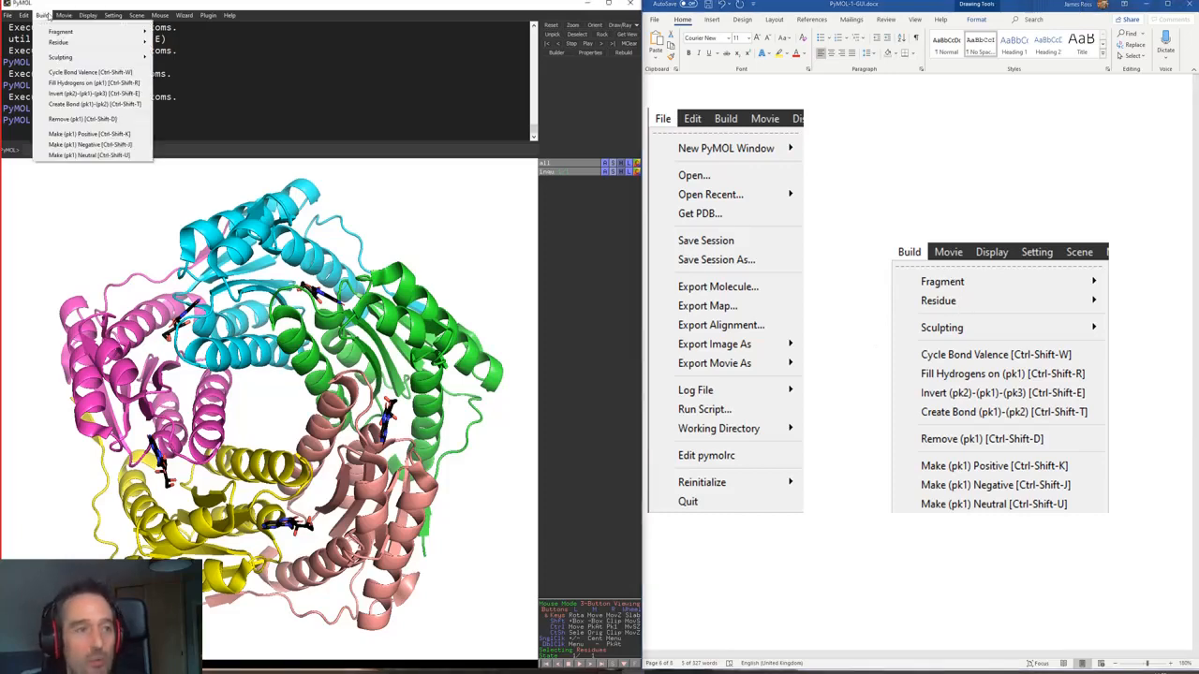
{"action": "mouse_move", "coordinate": [51, 32]}
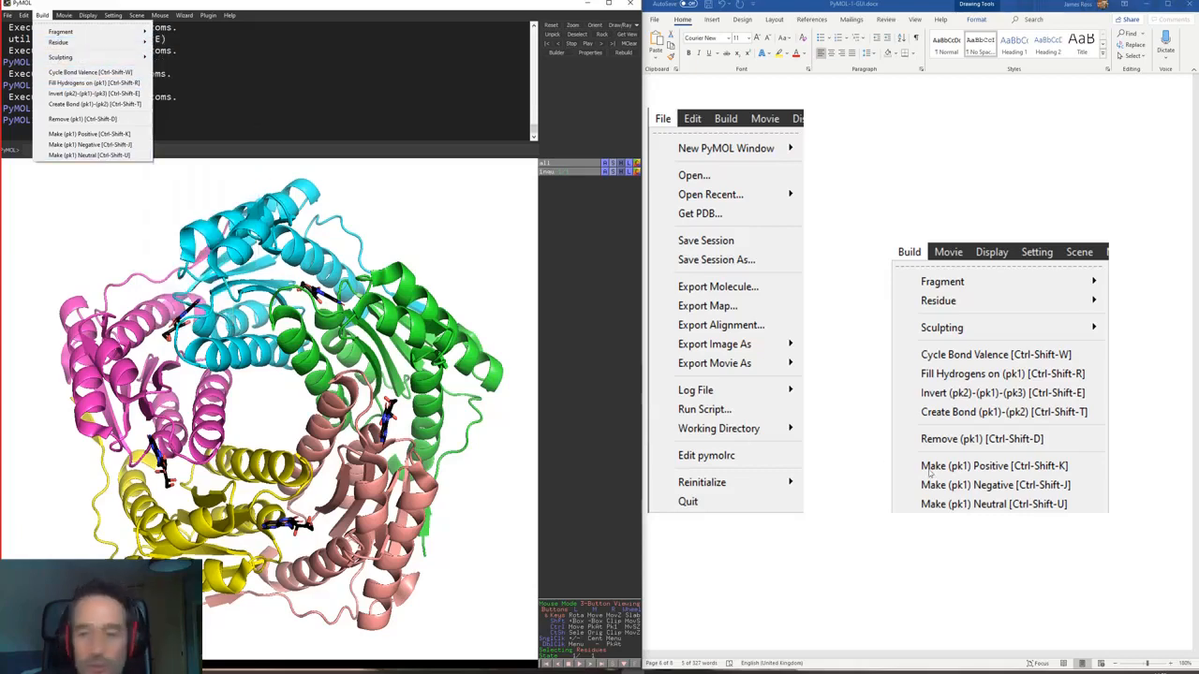
{"action": "left_click", "coordinate": [867, 473]}
Step: Bring the notes to the Movie, Display and Setting page and look over PyMOL's Movie commands, including the Frame Rate options
{"action": "scroll", "coordinate": [867, 454], "scroll_direction": "down", "scroll_amount": 5}
{"action": "scroll", "coordinate": [867, 454], "scroll_direction": "down", "scroll_amount": 10}
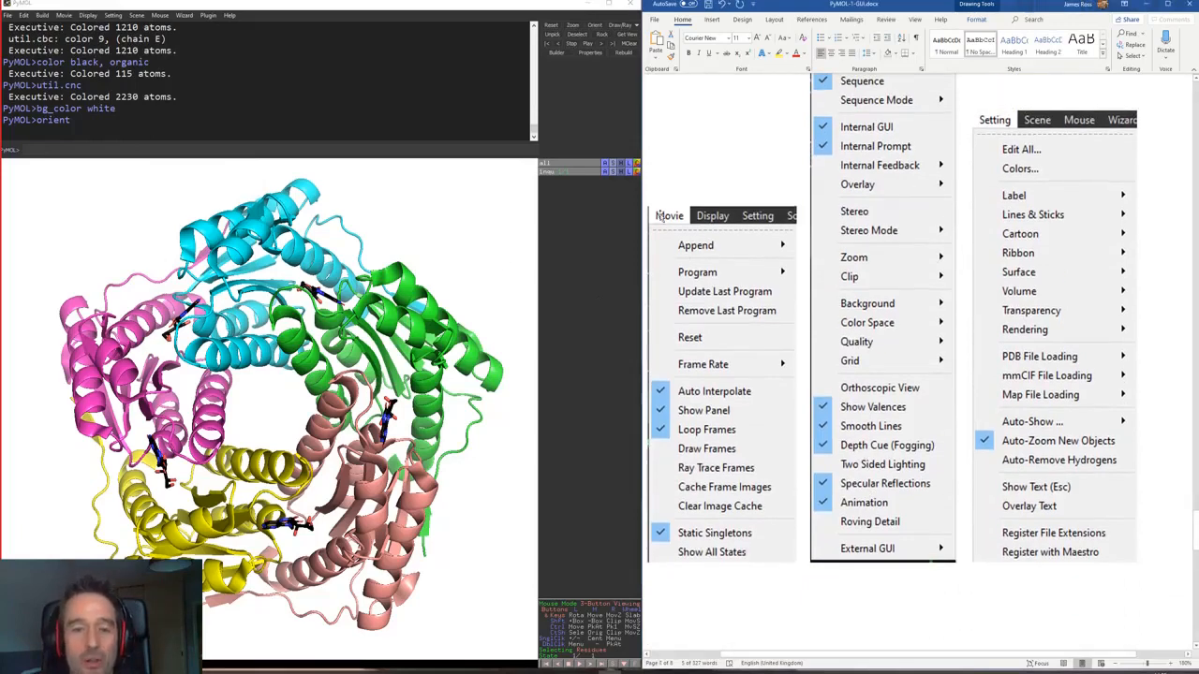
{"action": "left_click", "coordinate": [62, 16]}
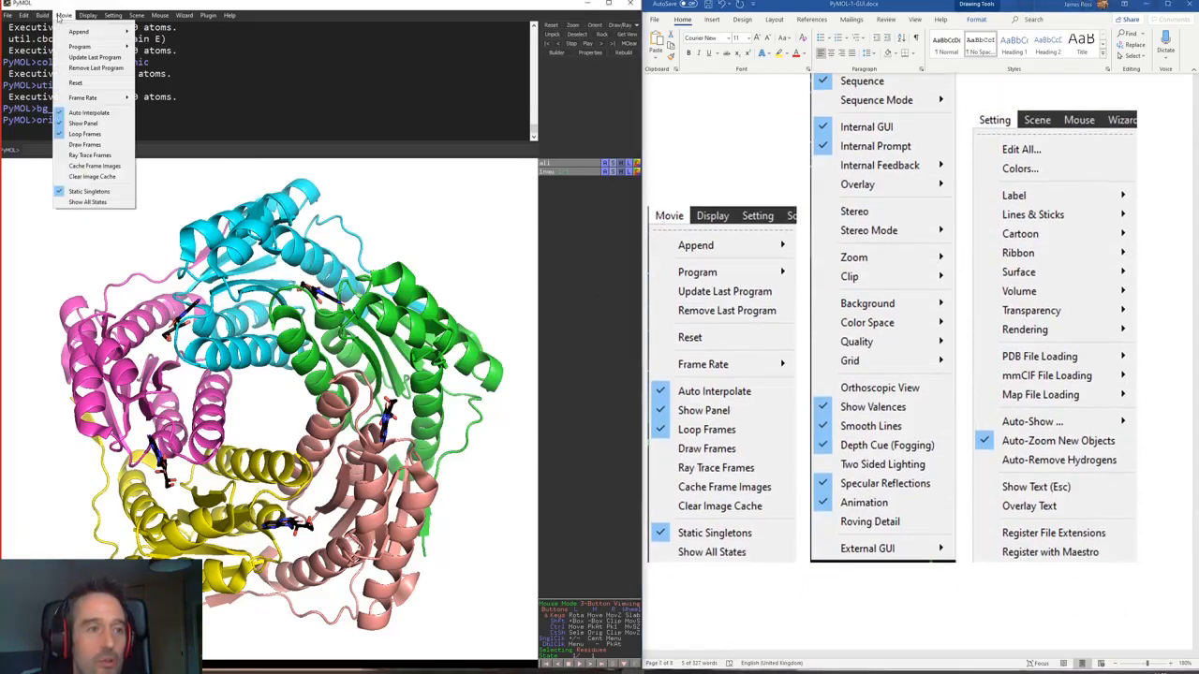
{"action": "mouse_move", "coordinate": [97, 103]}
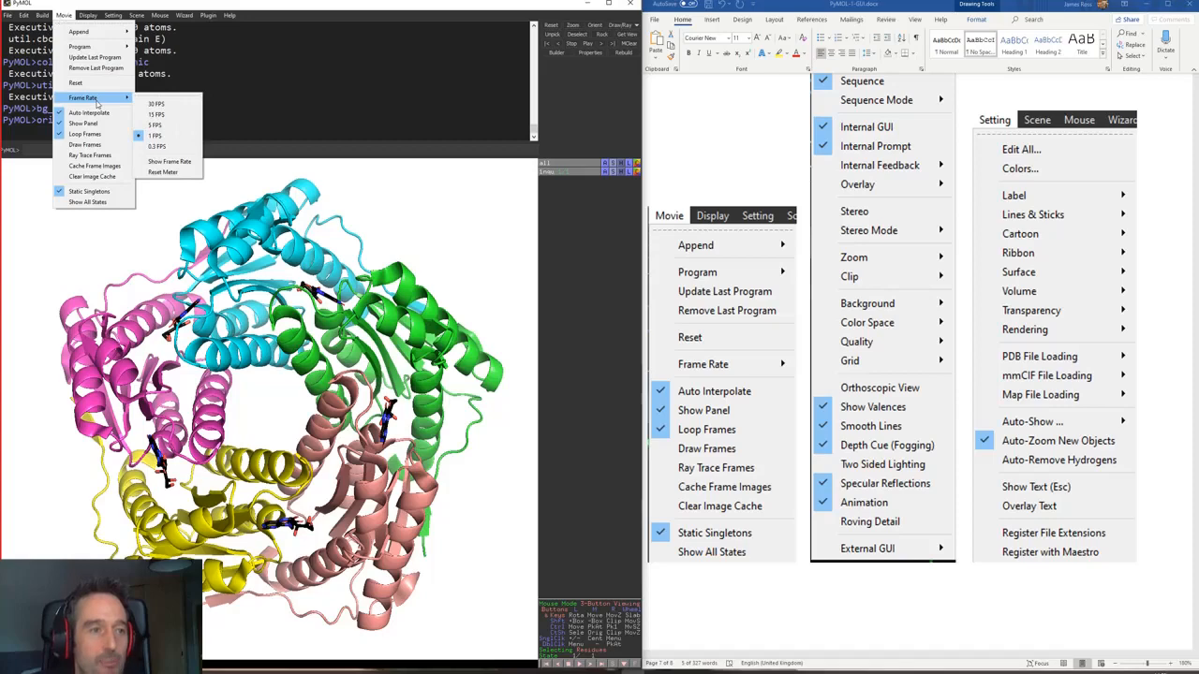
{"action": "mouse_move", "coordinate": [90, 33]}
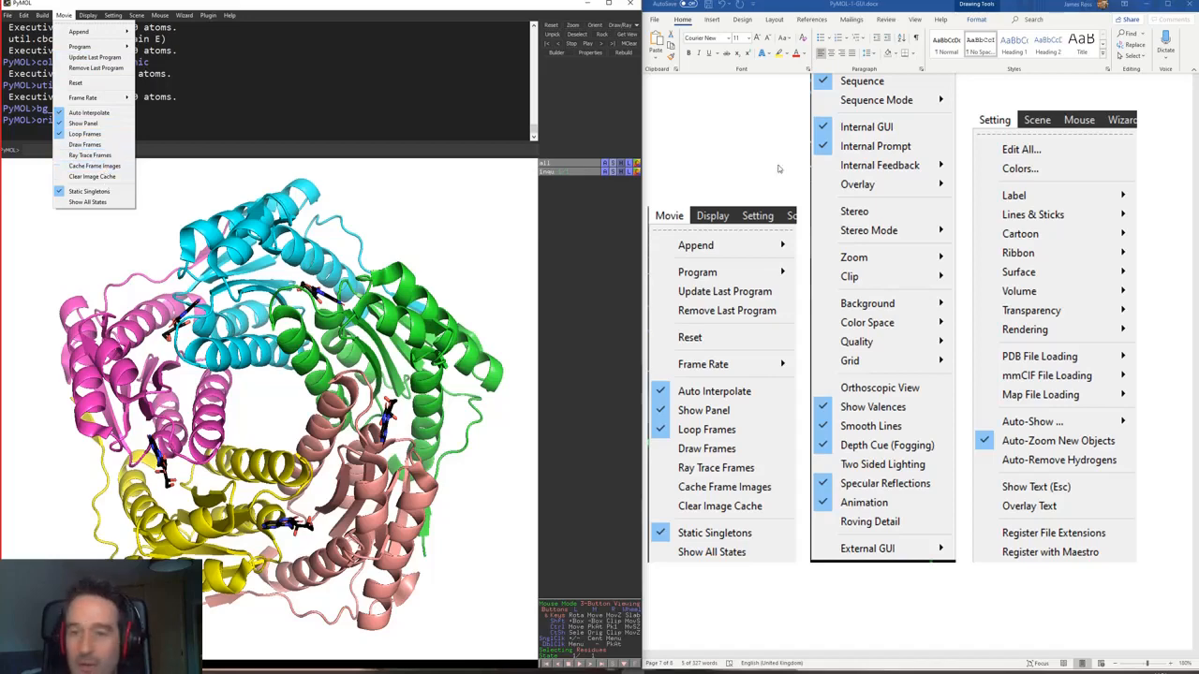
{"action": "left_click", "coordinate": [754, 185]}
Step: Examine PyMOL's Display commands, including the Background and Quality options, and close the list without changing anything
{"action": "scroll", "coordinate": [752, 185], "scroll_direction": "up", "scroll_amount": 3}
{"action": "scroll", "coordinate": [752, 186], "scroll_direction": "down", "scroll_amount": 1}
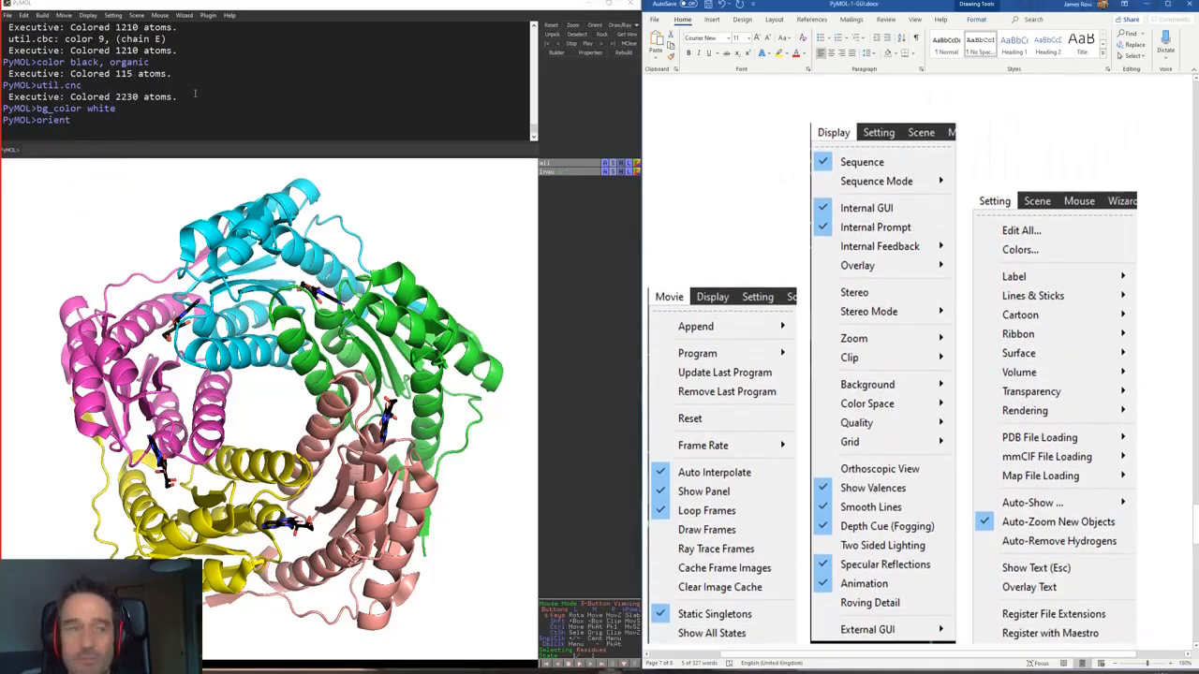
{"action": "left_click", "coordinate": [91, 14]}
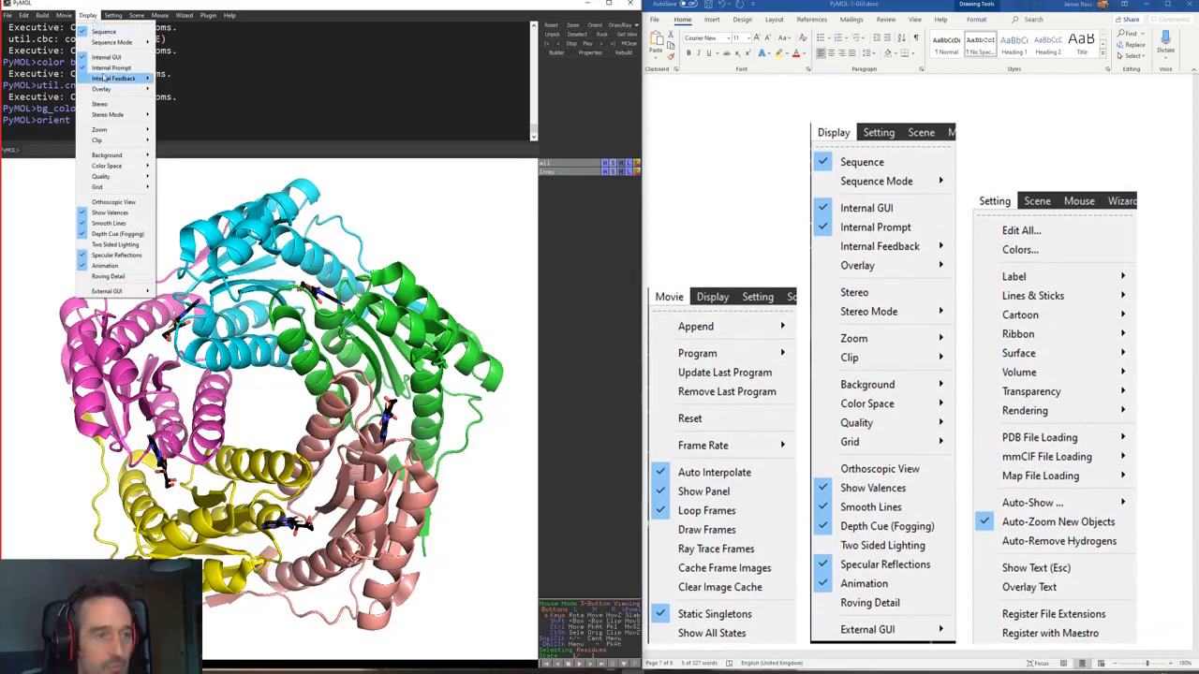
{"action": "mouse_move", "coordinate": [124, 155]}
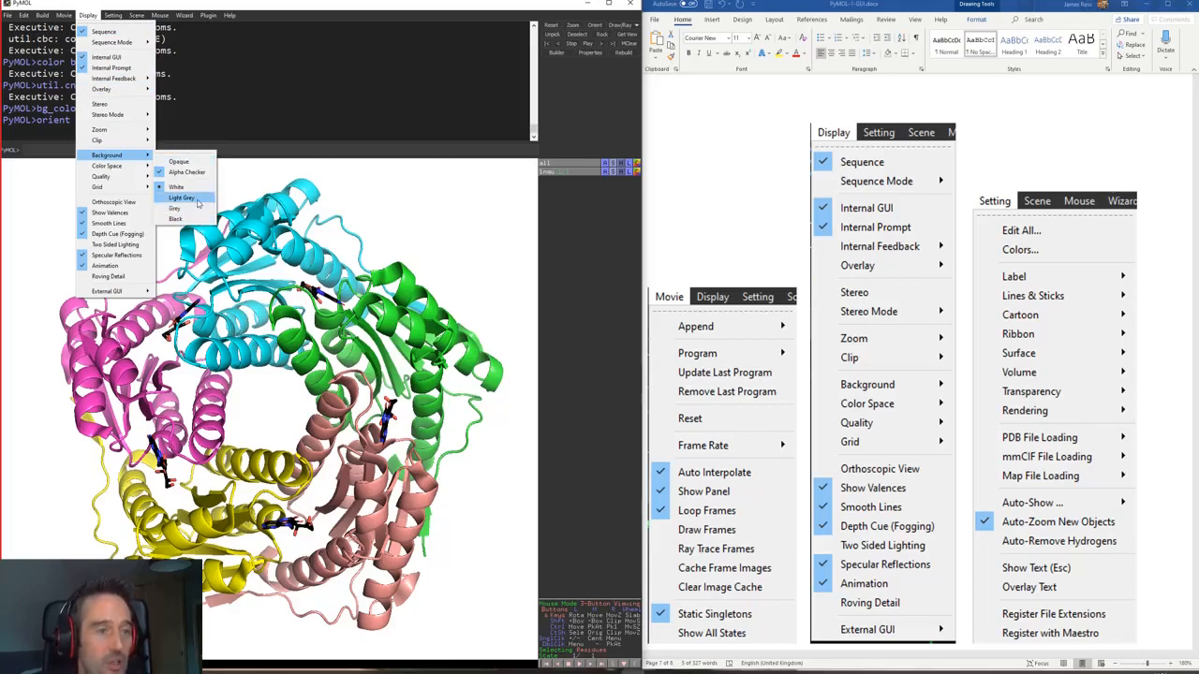
{"action": "mouse_move", "coordinate": [123, 176]}
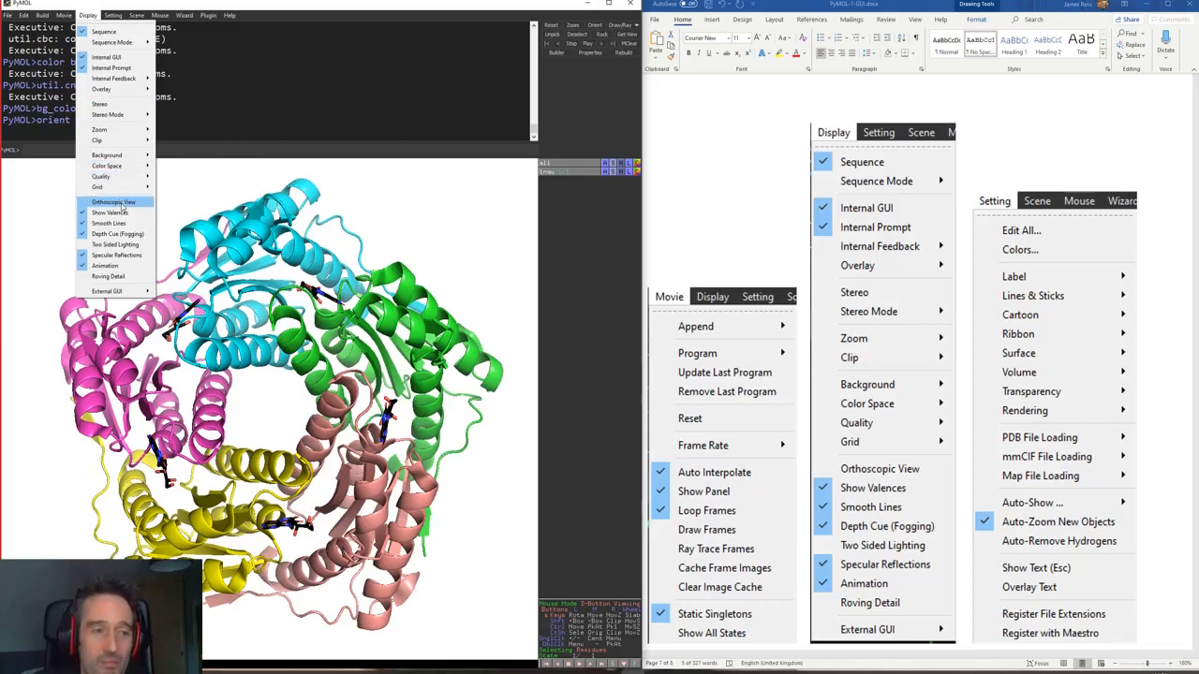
{"action": "left_click", "coordinate": [467, 444]}
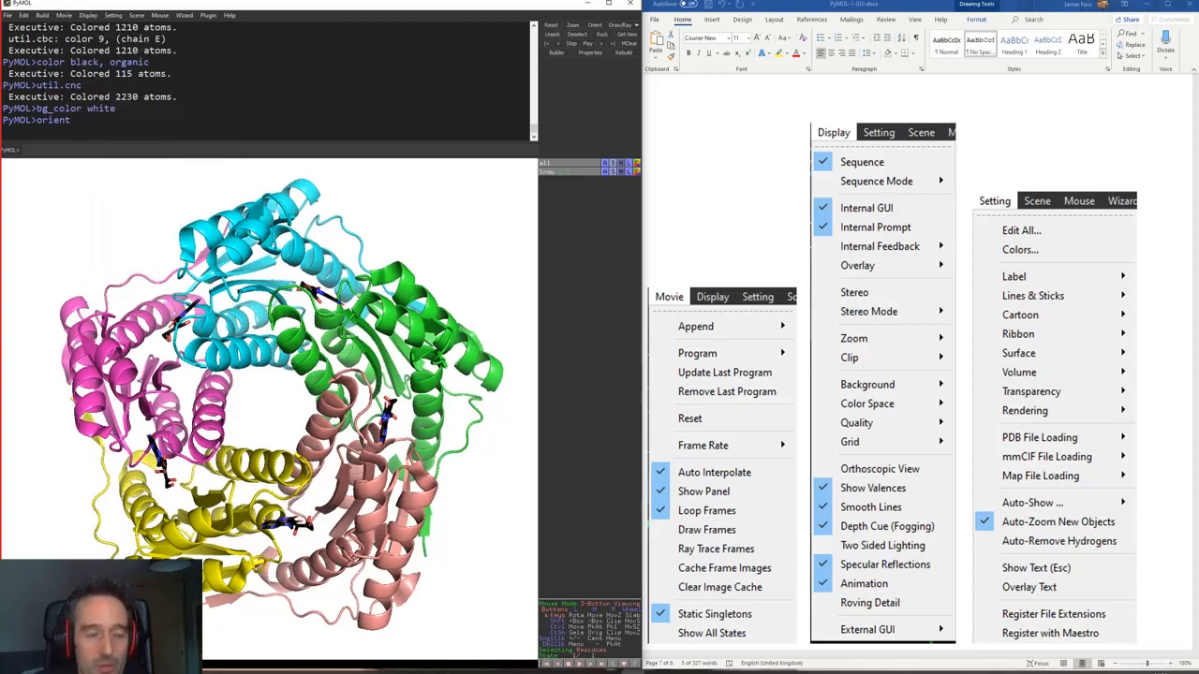
Step: Rotate the 1nqu structure so the yellow chain is uppermost and turn on Orthoscopic View
{"action": "left_click_drag", "start_coordinate": [227, 402], "coordinate": [330, 333]}
{"action": "mouse_move", "coordinate": [280, 433]}
{"action": "left_mouse_down"}
{"action": "mouse_move", "coordinate": [294, 424]}
{"action": "mouse_move", "coordinate": [500, 521]}
{"action": "mouse_move", "coordinate": [507, 452]}
{"action": "mouse_move", "coordinate": [471, 457]}
{"action": "mouse_move", "coordinate": [314, 424]}
{"action": "mouse_move", "coordinate": [298, 406]}
{"action": "mouse_move", "coordinate": [263, 417]}
{"action": "left_mouse_up"}
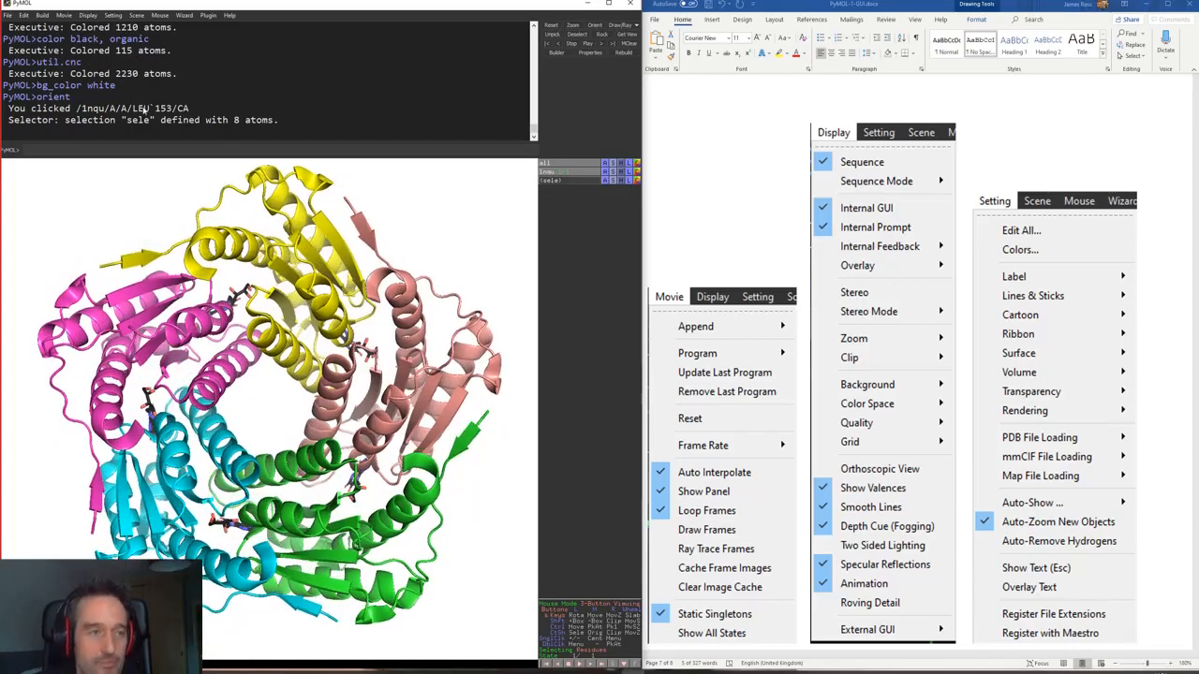
{"action": "left_click", "coordinate": [42, 15]}
{"action": "mouse_move", "coordinate": [89, 16]}
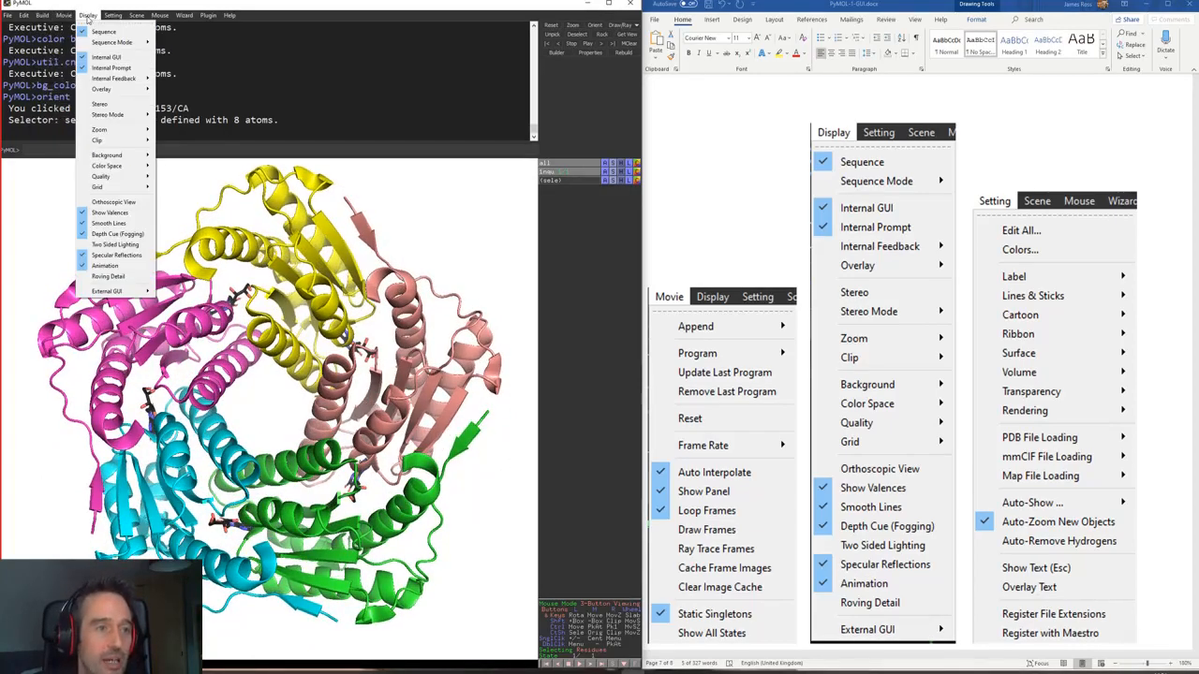
{"action": "left_click", "coordinate": [110, 201]}
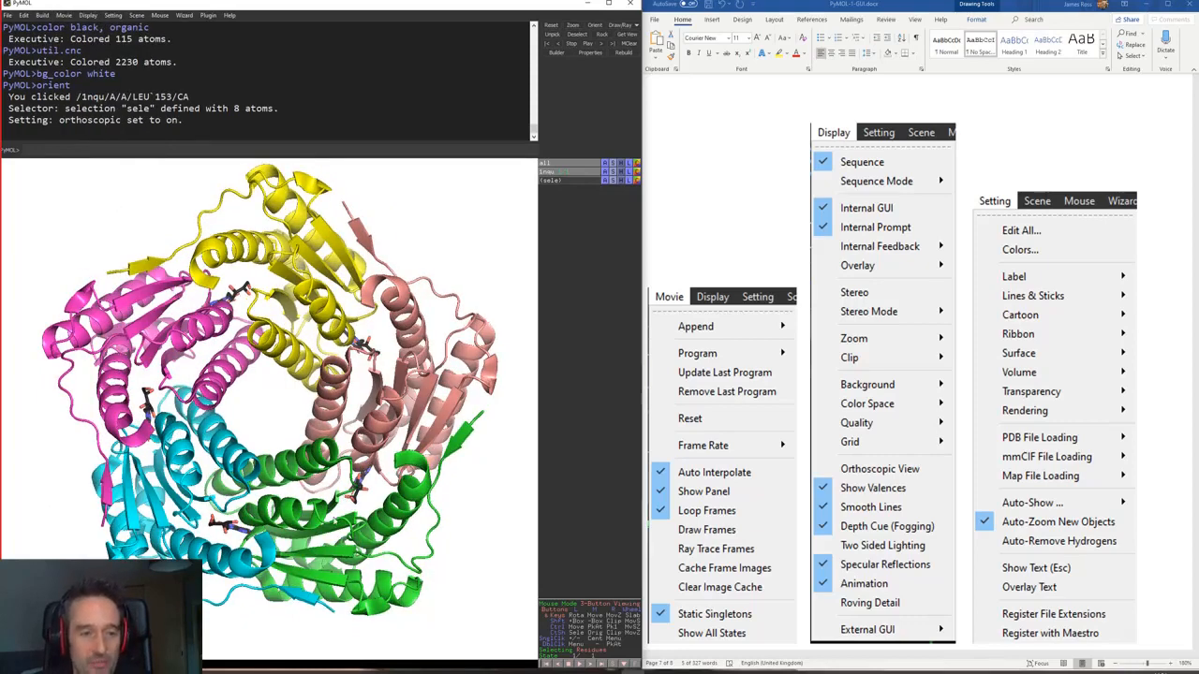
Step: Copy the 1nqu structure to a new object
{"action": "right_click_drag", "start_coordinate": [334, 501], "coordinate": [326, 443]}
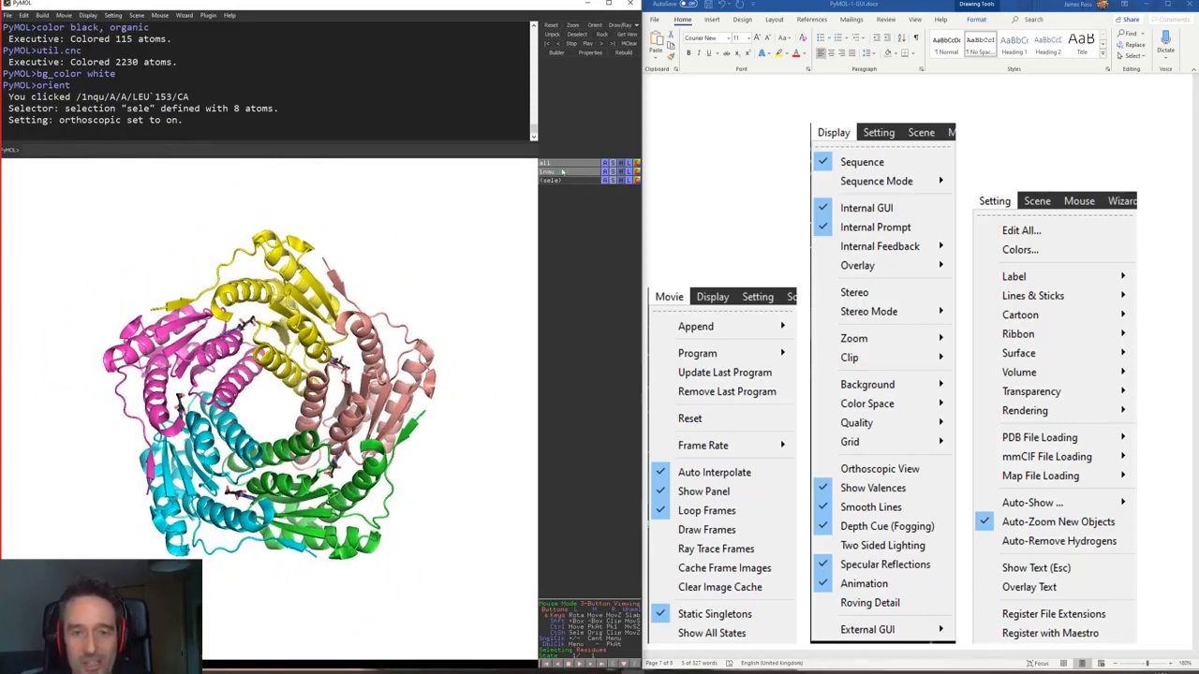
{"action": "left_click", "coordinate": [604, 172]}
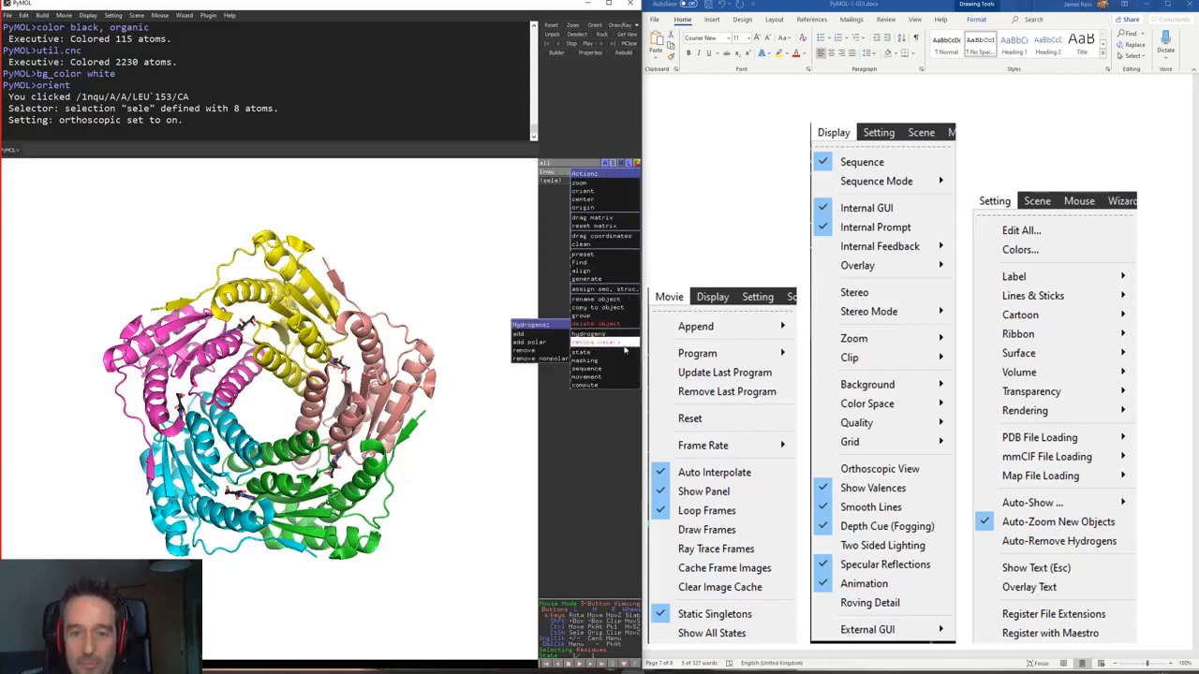
{"action": "mouse_move", "coordinate": [599, 307]}
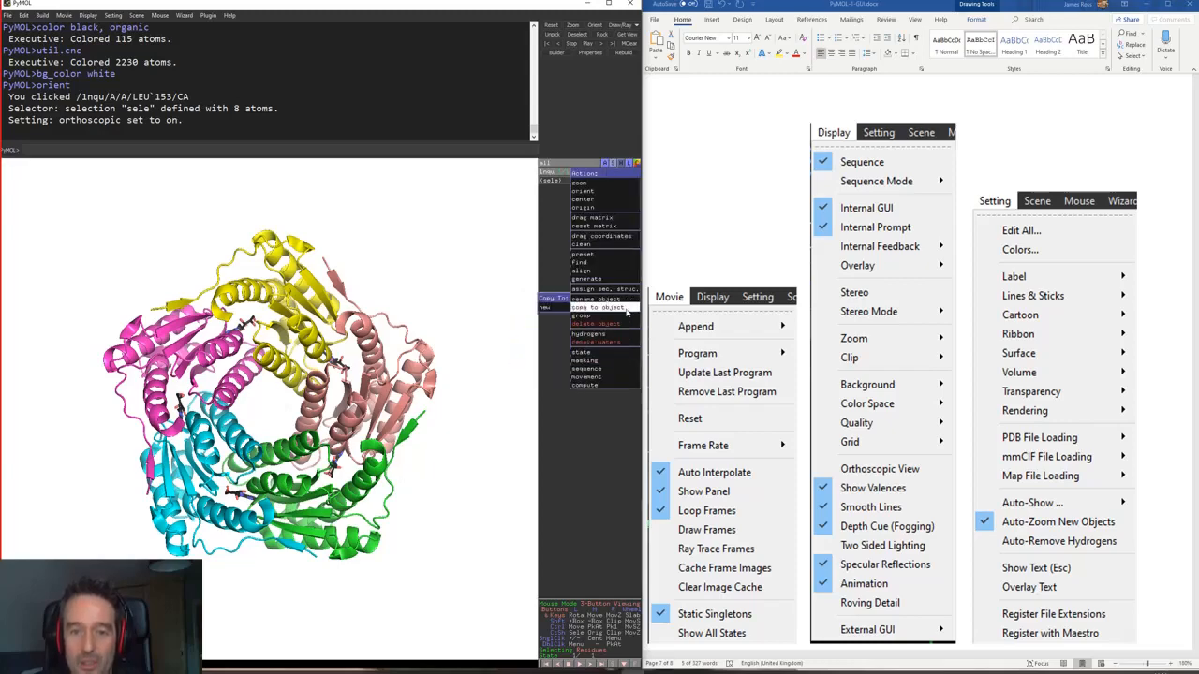
{"action": "left_click", "coordinate": [556, 307]}
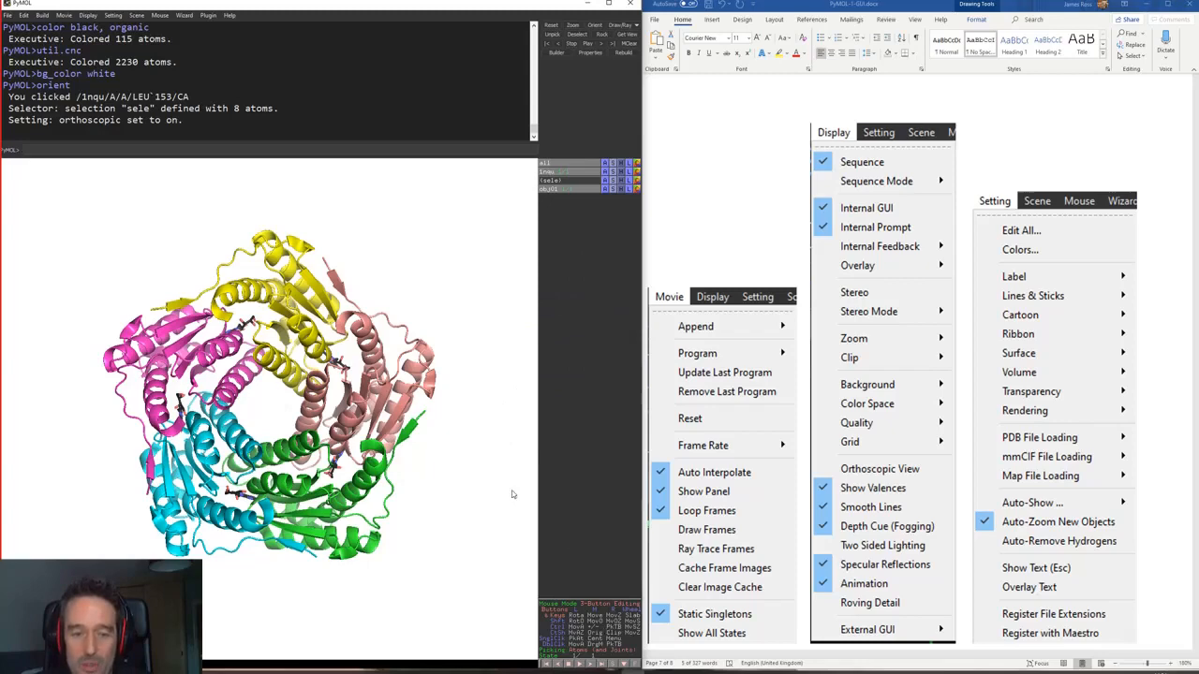
Step: In 3-Button Editing mode, move the 1nqu object sideways away from its copy so both pentamers sit side by side
{"action": "middle_click_drag", "start_coordinate": [512, 494], "coordinate": [375, 479]}
{"action": "middle_click_drag", "start_coordinate": [175, 363], "coordinate": [515, 368], "text": "shift"}
{"action": "right_click_drag", "start_coordinate": [450, 408], "coordinate": [418, 359]}
{"action": "middle_click_drag", "start_coordinate": [418, 364], "coordinate": [344, 367]}
{"action": "right_click_drag", "start_coordinate": [343, 411], "coordinate": [346, 344]}
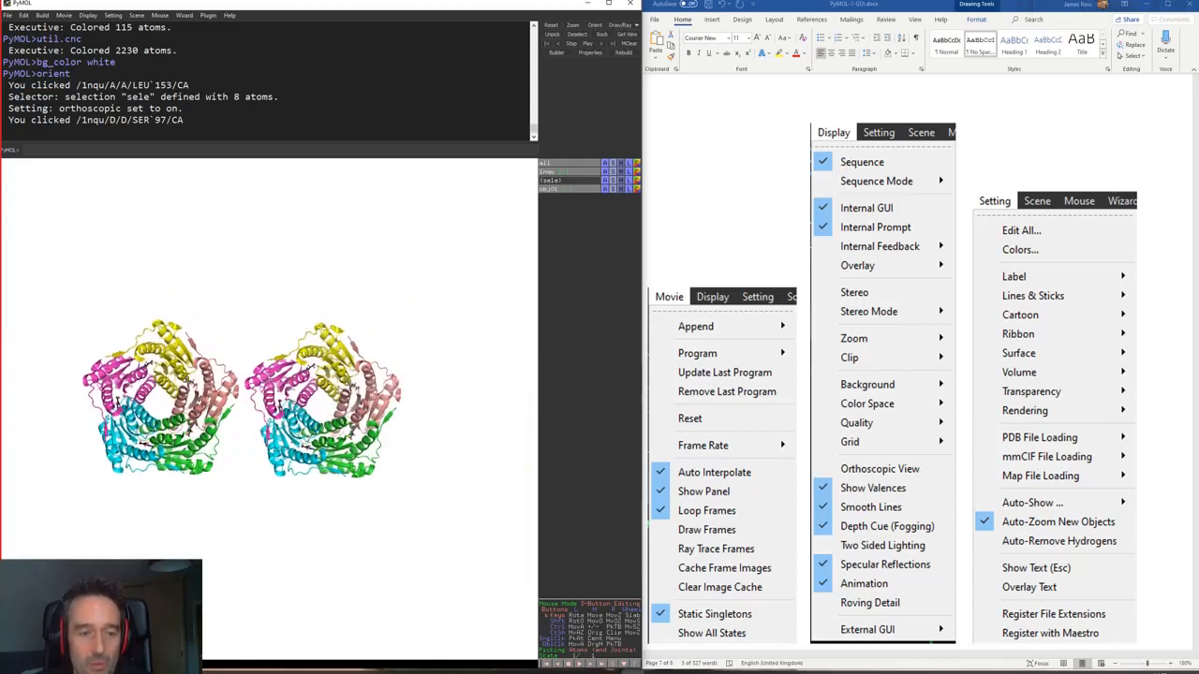
{"action": "middle_click_drag", "start_coordinate": [331, 391], "coordinate": [440, 381], "text": "shift"}
{"action": "right_click", "coordinate": [356, 442]}
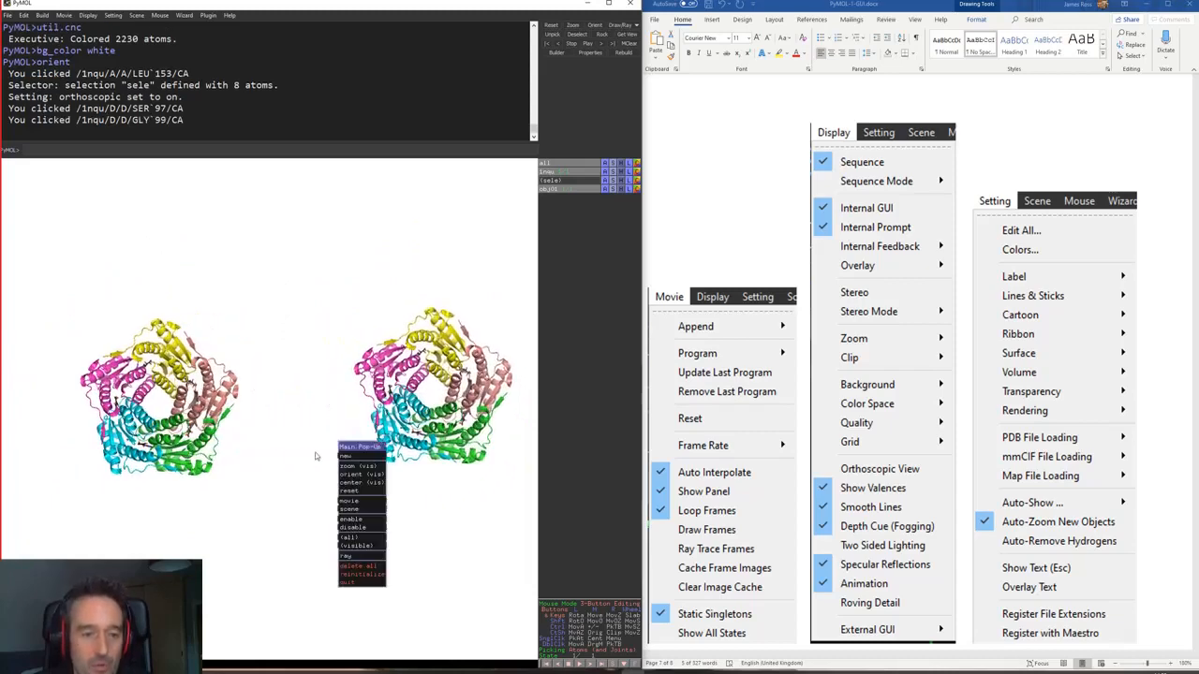
{"action": "left_click", "coordinate": [315, 454]}
Step: Bring both pentamers closer in view and toggle Orthoscopic View off and on again to compare the perspective
{"action": "left_click_drag", "start_coordinate": [447, 491], "coordinate": [359, 412]}
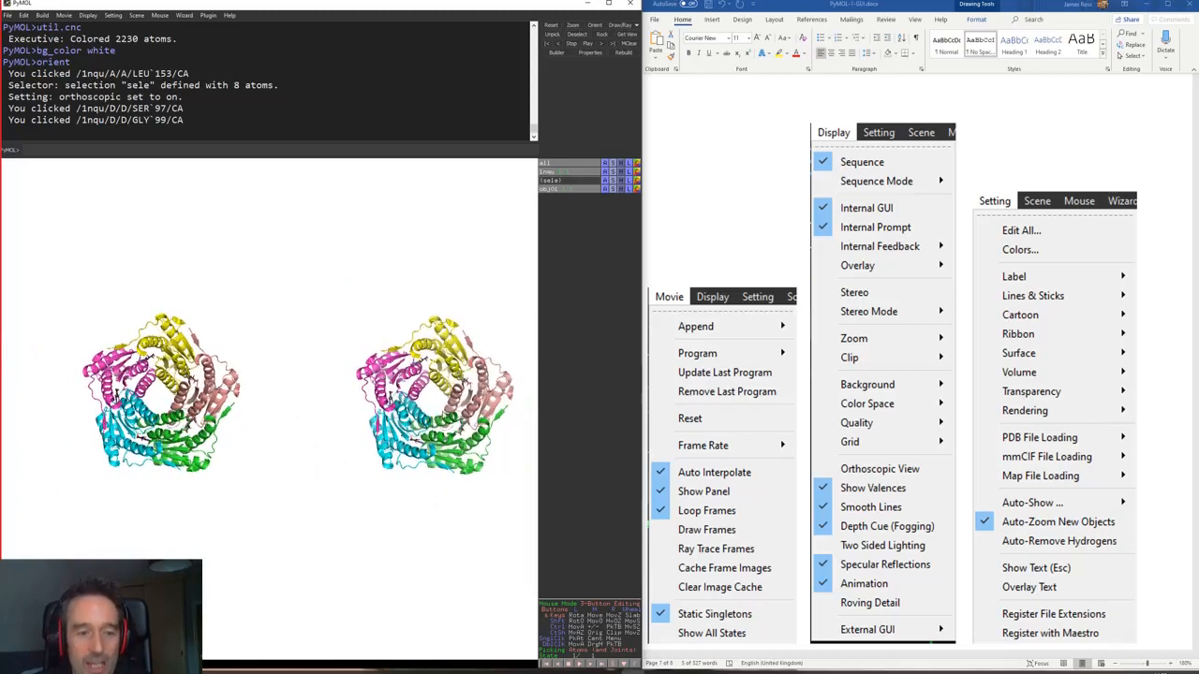
{"action": "left_click_drag", "start_coordinate": [316, 448], "coordinate": [282, 439]}
{"action": "middle_click_drag", "start_coordinate": [294, 416], "coordinate": [264, 416]}
{"action": "right_click_drag", "start_coordinate": [264, 413], "coordinate": [272, 426]}
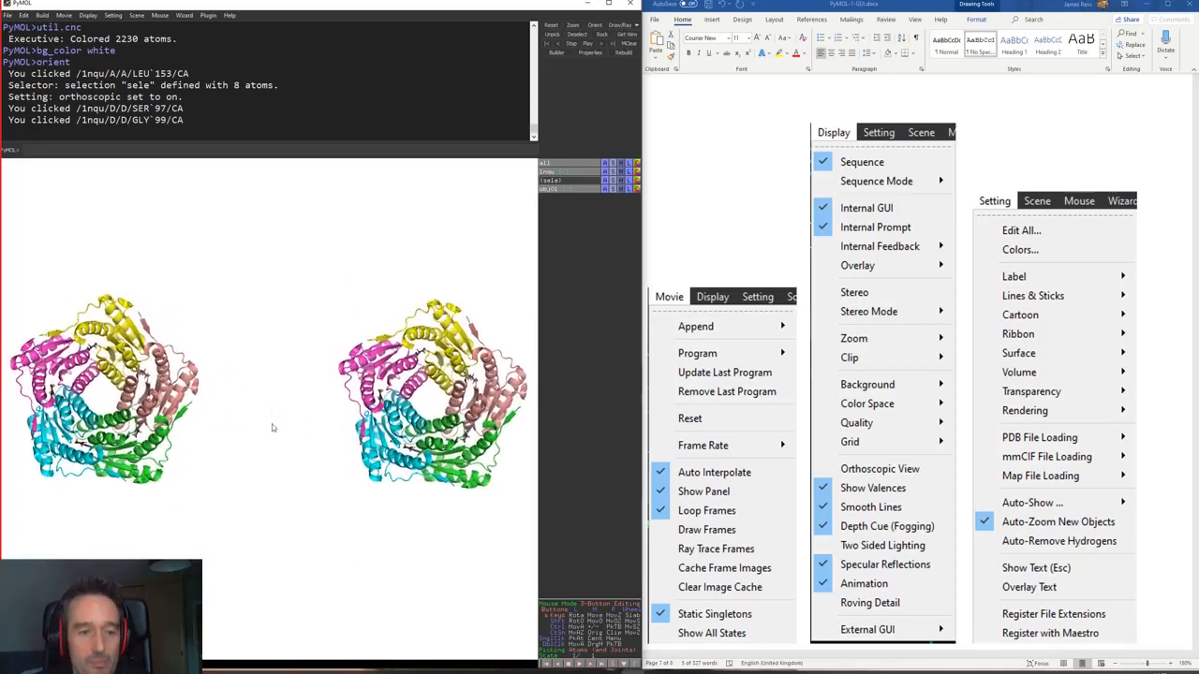
{"action": "left_click", "coordinate": [87, 15]}
{"action": "left_click", "coordinate": [113, 201]}
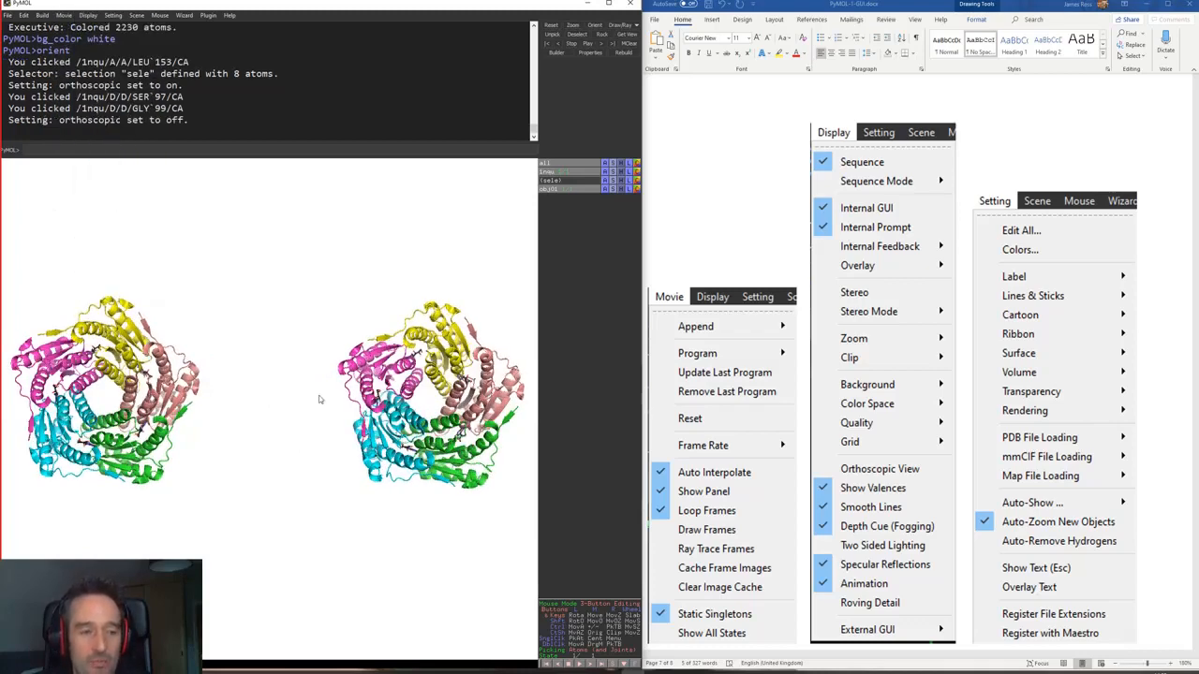
{"action": "left_click", "coordinate": [87, 15]}
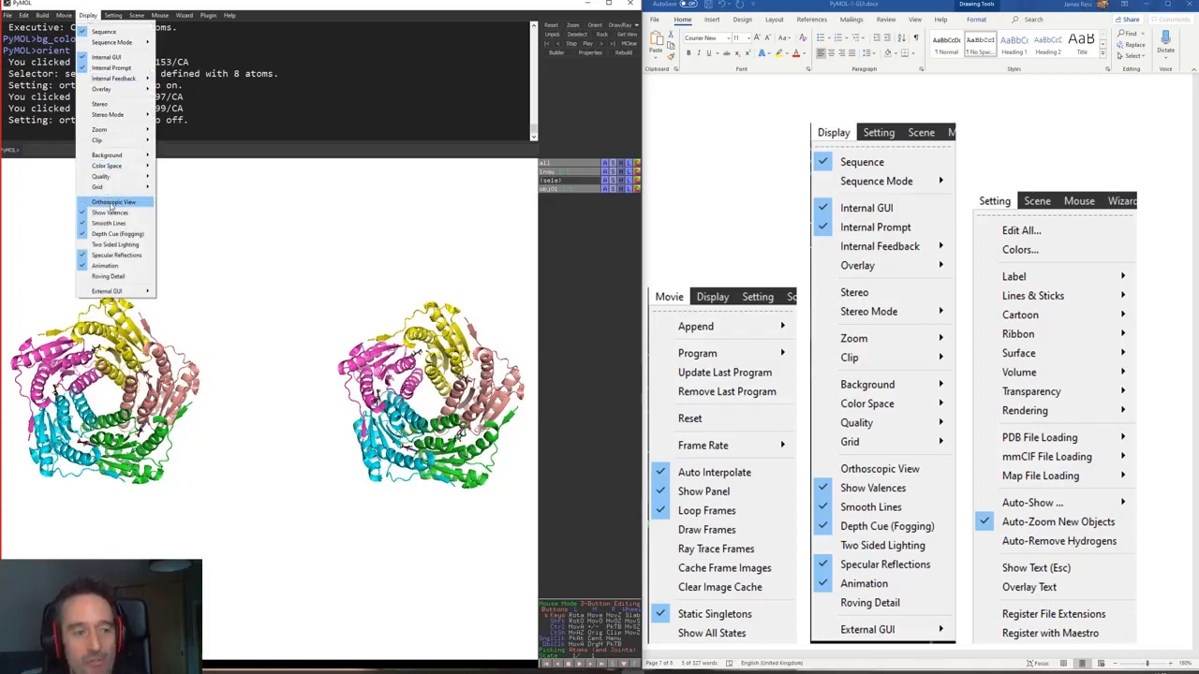
{"action": "left_click", "coordinate": [114, 202]}
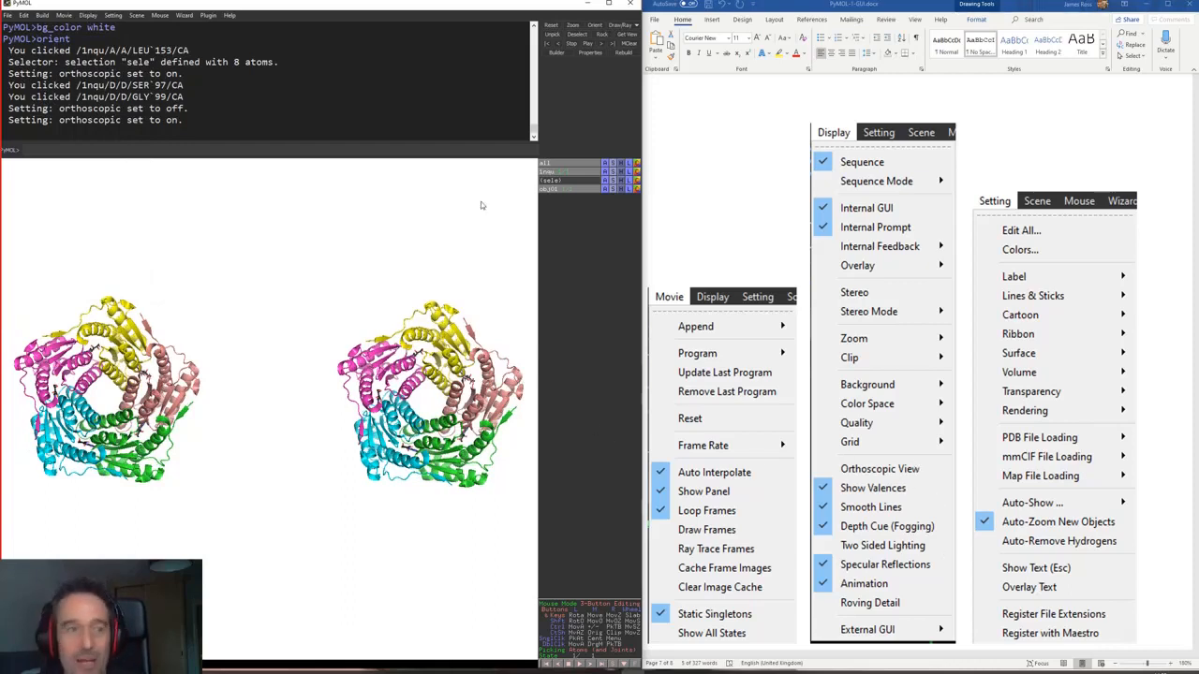
Step: Hide the copied object and zoom in on the magenta and yellow chains of 1nqu
{"action": "left_click", "coordinate": [600, 189]}
{"action": "middle_click", "coordinate": [386, 384]}
{"action": "right_click_drag", "start_coordinate": [362, 241], "coordinate": [406, 481]}
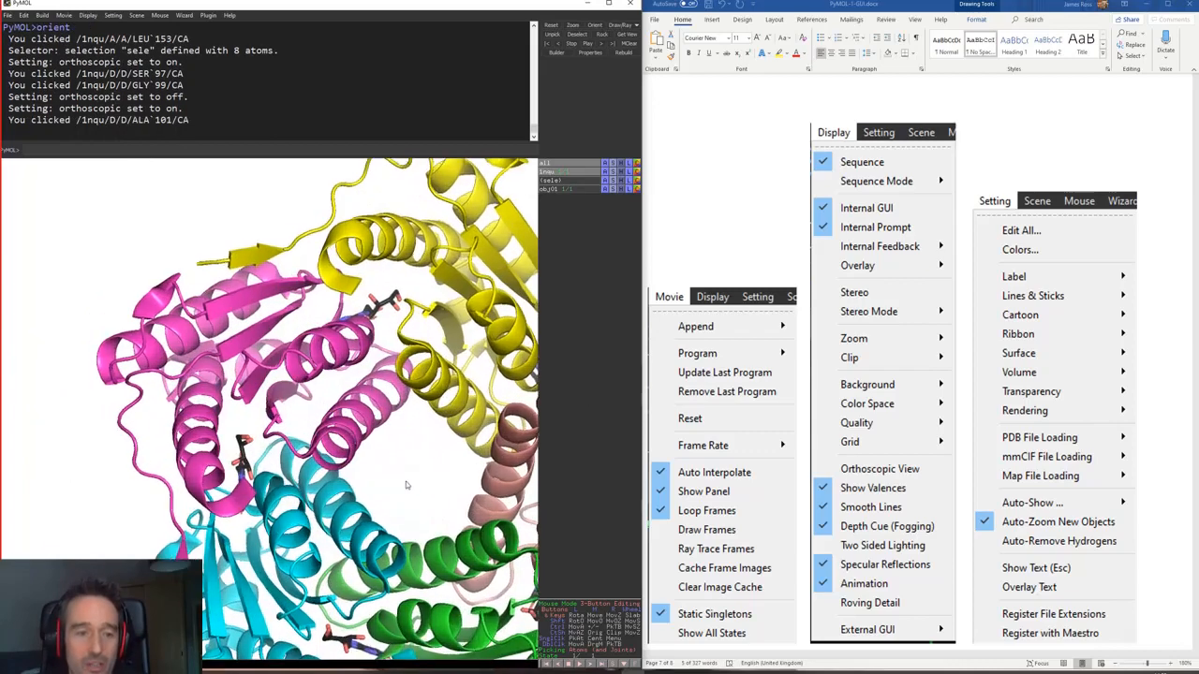
Step: Turn on Roving Detail and zoom in around residue Glu 65 of chain C
{"action": "left_click", "coordinate": [87, 15]}
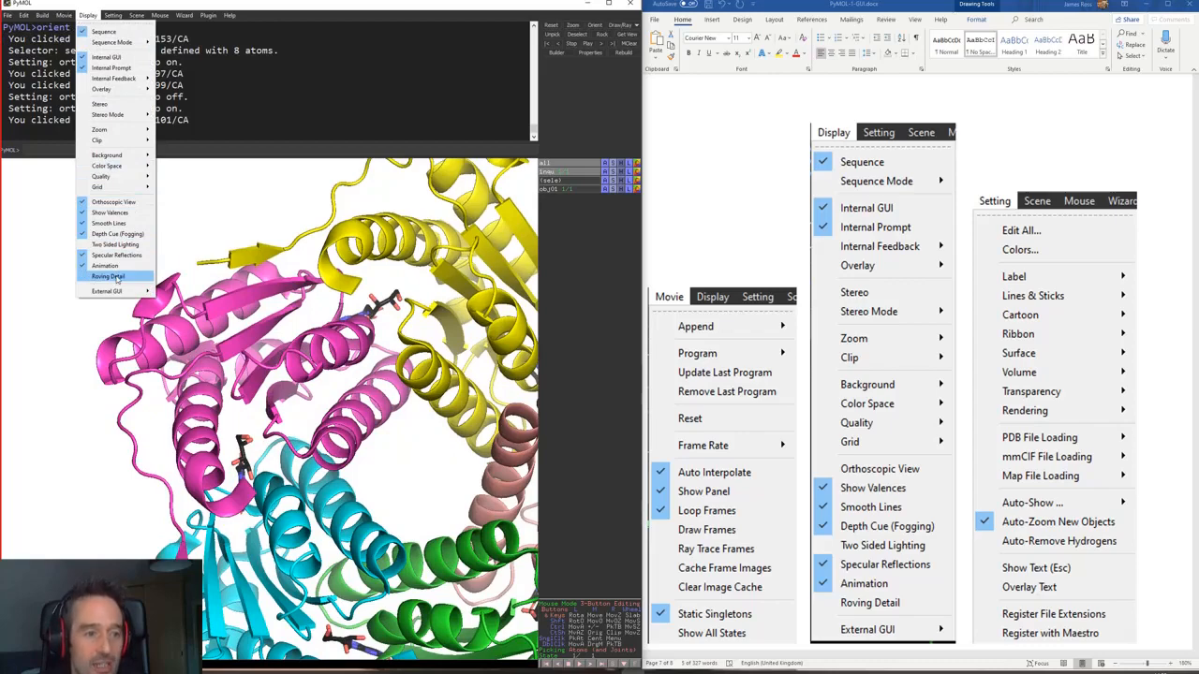
{"action": "left_click", "coordinate": [108, 277]}
{"action": "left_click_drag", "start_coordinate": [339, 340], "coordinate": [301, 344]}
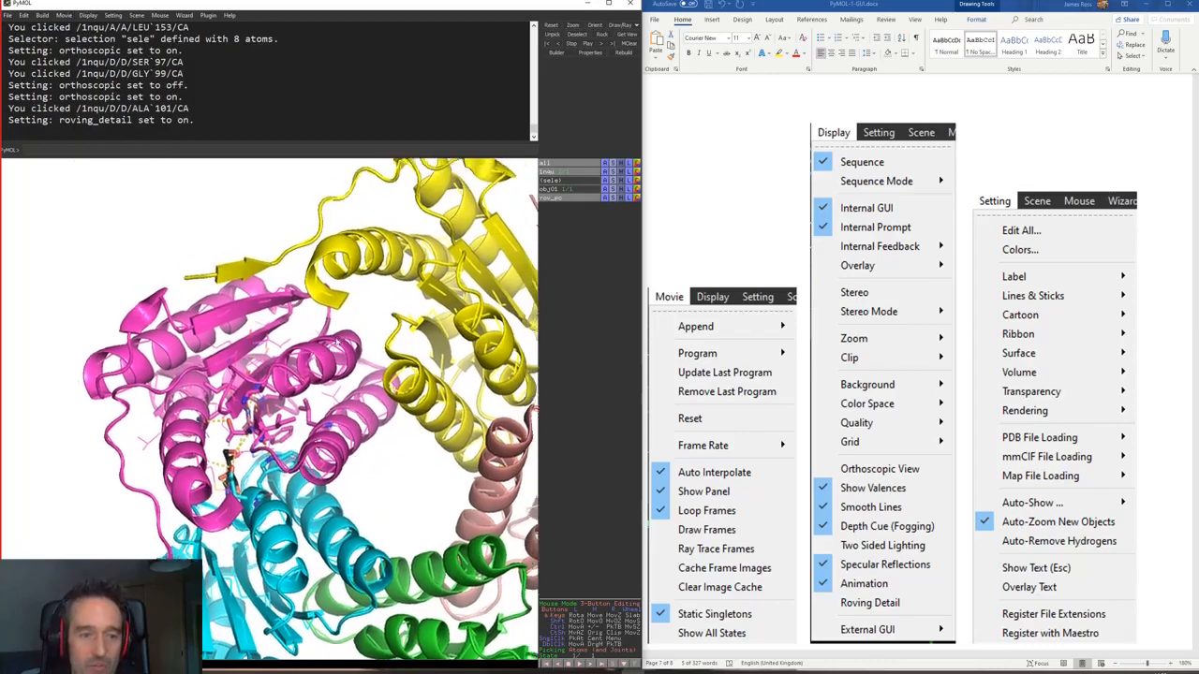
{"action": "middle_click", "coordinate": [319, 351]}
{"action": "right_click_drag", "start_coordinate": [319, 351], "coordinate": [323, 422]}
Step: Examine the local side-chain detail by roaming the structure, centering on Ala 147 and Val 39 of chain D, and Glu 65 and Ile 72 of chain C
{"action": "left_click_drag", "start_coordinate": [323, 421], "coordinate": [327, 450]}
{"action": "right_click_drag", "start_coordinate": [323, 444], "coordinate": [298, 455]}
{"action": "left_click_drag", "start_coordinate": [299, 455], "coordinate": [352, 430]}
{"action": "left_click_drag", "start_coordinate": [367, 298], "coordinate": [281, 360]}
{"action": "middle_click", "coordinate": [499, 248]}
{"action": "left_click_drag", "start_coordinate": [422, 281], "coordinate": [230, 316]}
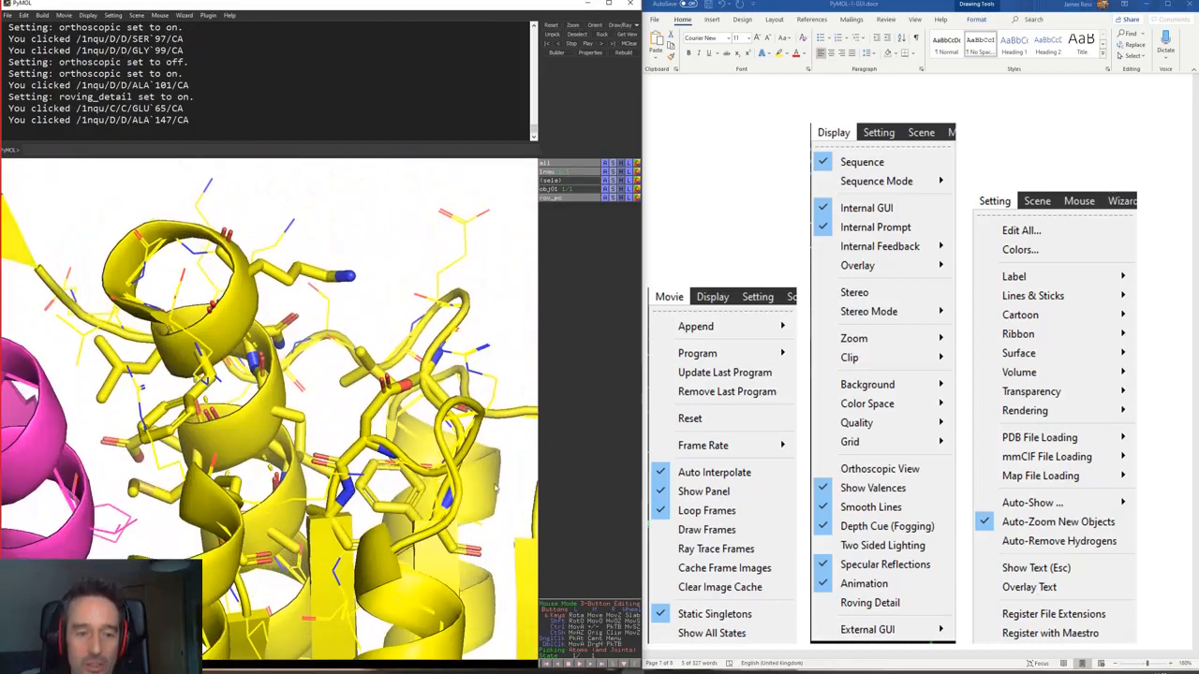
{"action": "middle_click", "coordinate": [485, 487]}
{"action": "left_click_drag", "start_coordinate": [484, 486], "coordinate": [116, 389]}
{"action": "middle_click", "coordinate": [61, 200]}
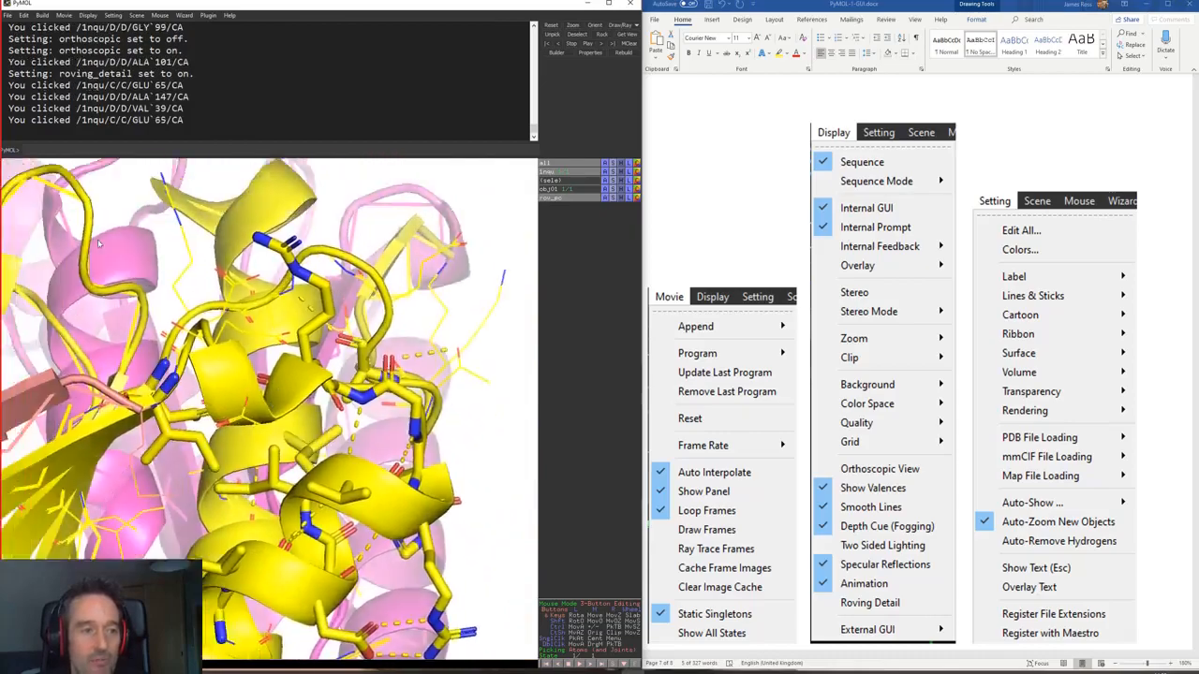
{"action": "left_click_drag", "start_coordinate": [223, 428], "coordinate": [335, 382]}
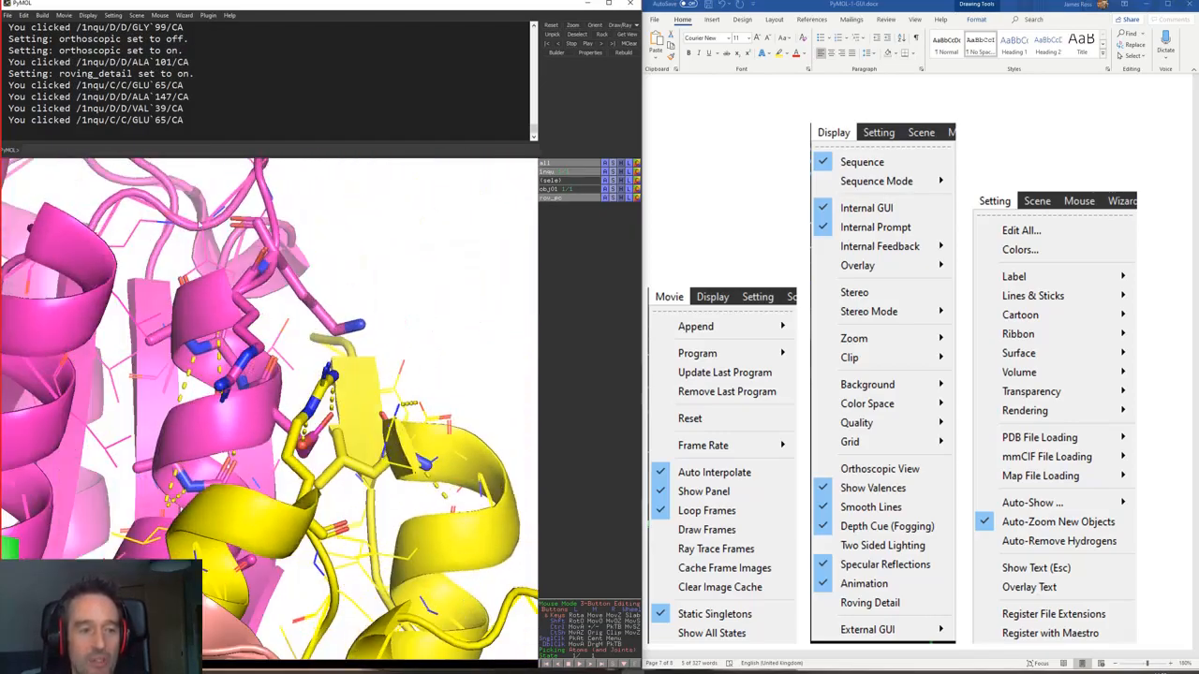
{"action": "middle_click", "coordinate": [177, 220]}
{"action": "left_click_drag", "start_coordinate": [223, 394], "coordinate": [301, 433]}
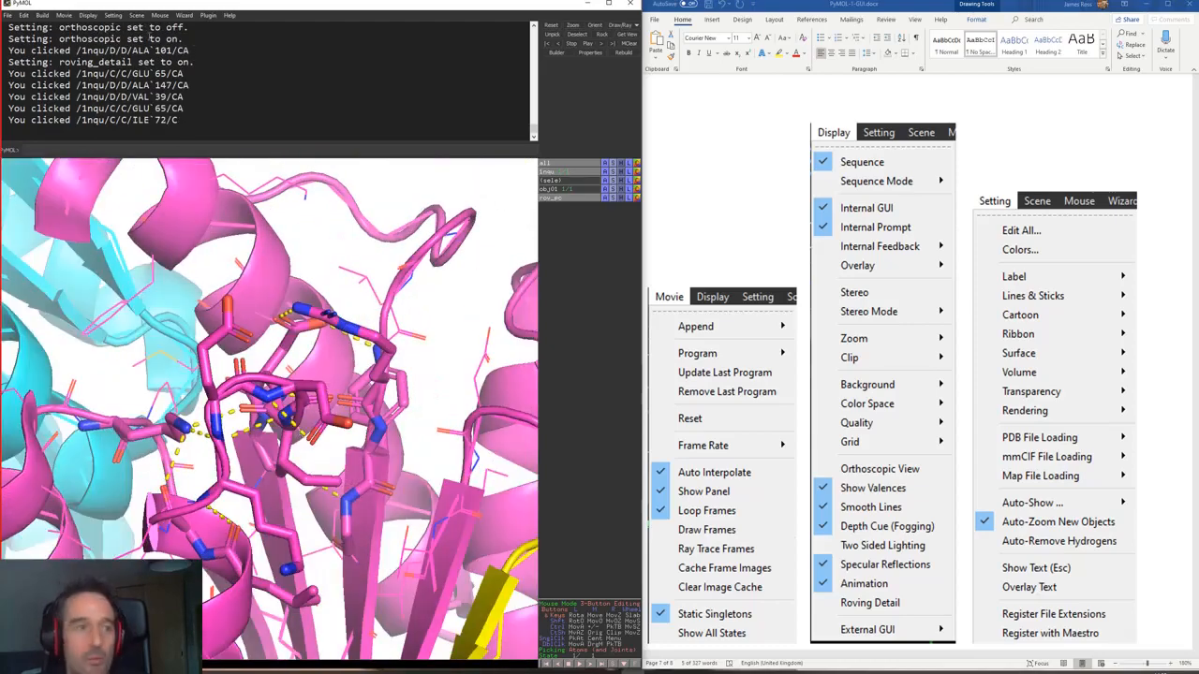
Step: Turn off Roving Detail
{"action": "left_click", "coordinate": [87, 15]}
{"action": "left_click", "coordinate": [113, 277]}
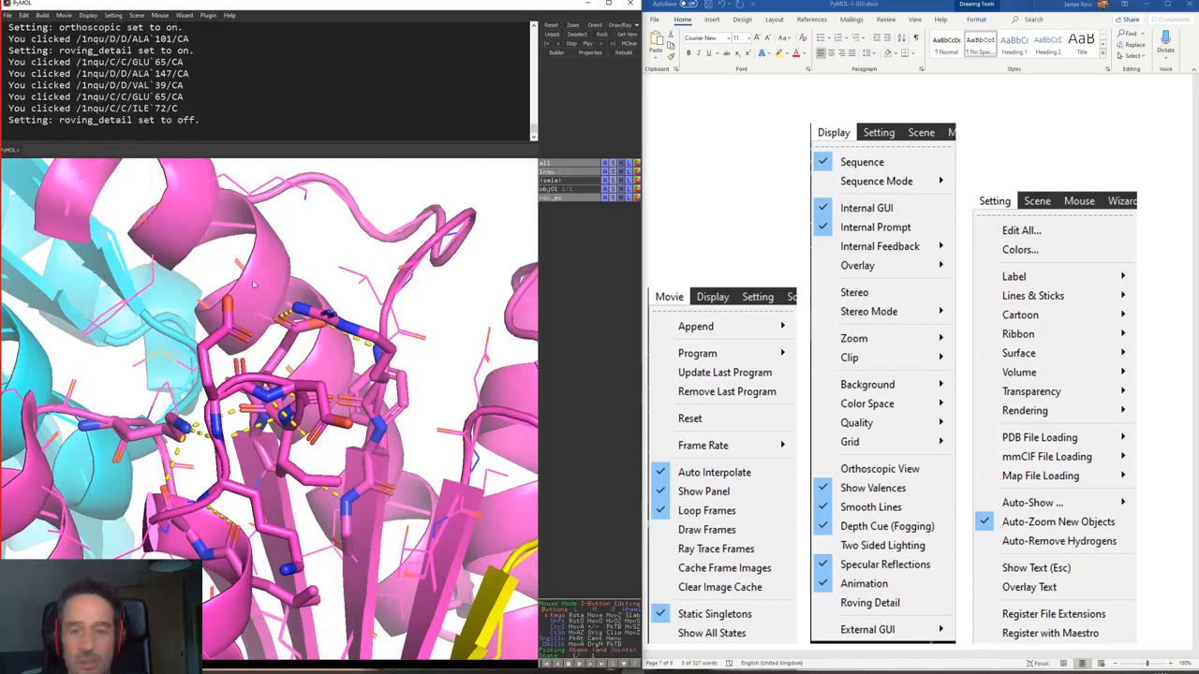
Step: Set the cartoon transparency to 50% and rotate the structure to see through the ribbons
{"action": "left_click", "coordinate": [114, 15]}
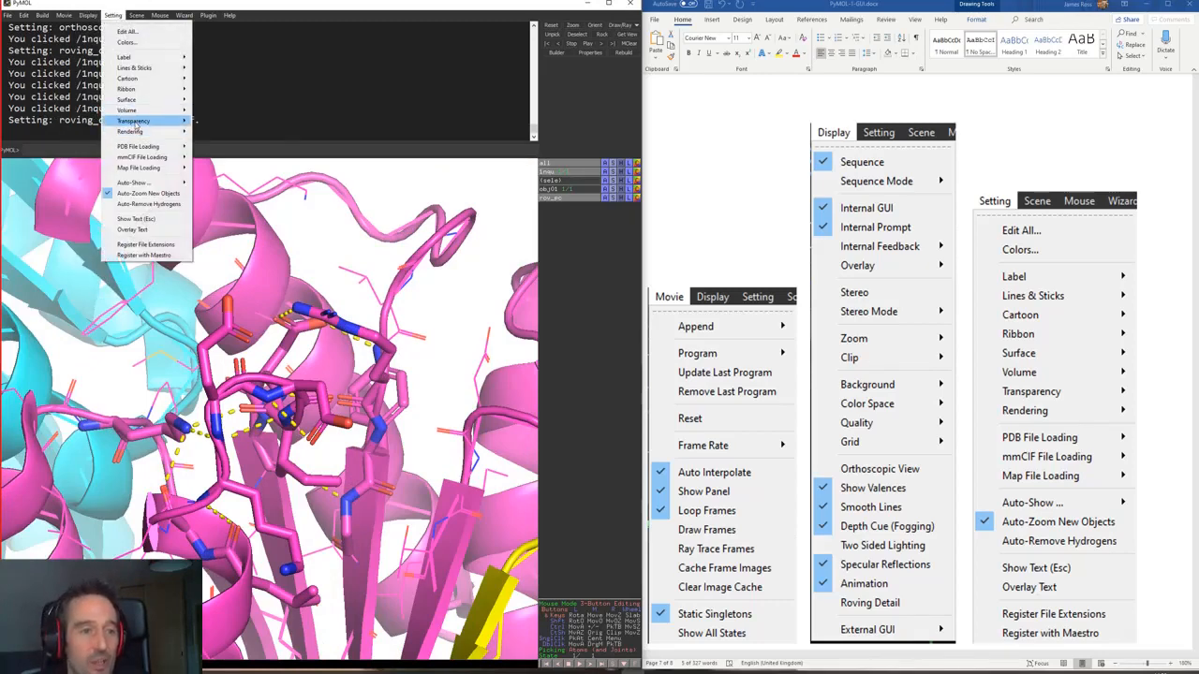
{"action": "mouse_move", "coordinate": [136, 126]}
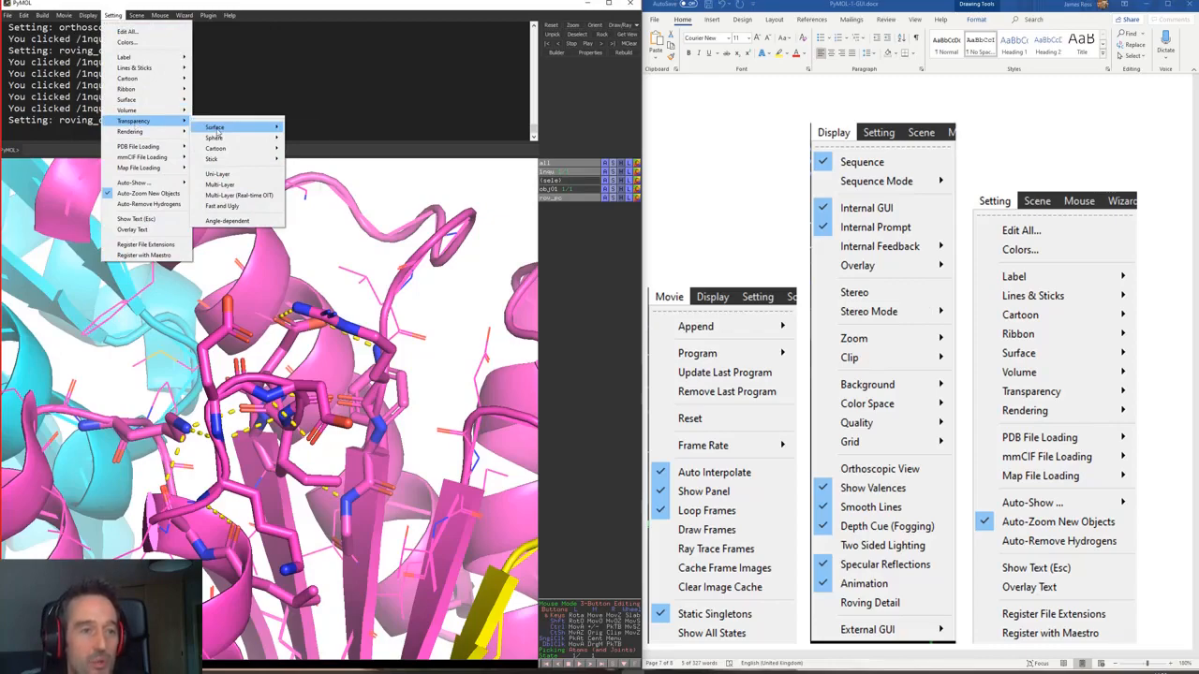
{"action": "mouse_move", "coordinate": [223, 150]}
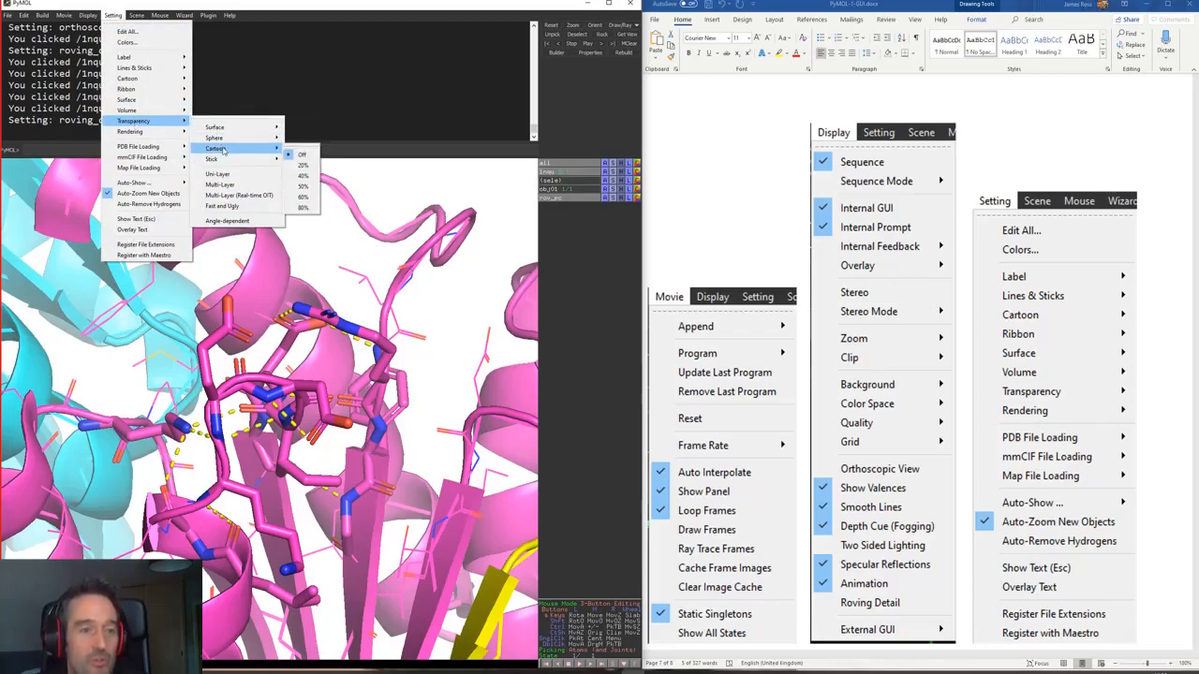
{"action": "left_click", "coordinate": [304, 190]}
{"action": "left_click_drag", "start_coordinate": [303, 233], "coordinate": [329, 354]}
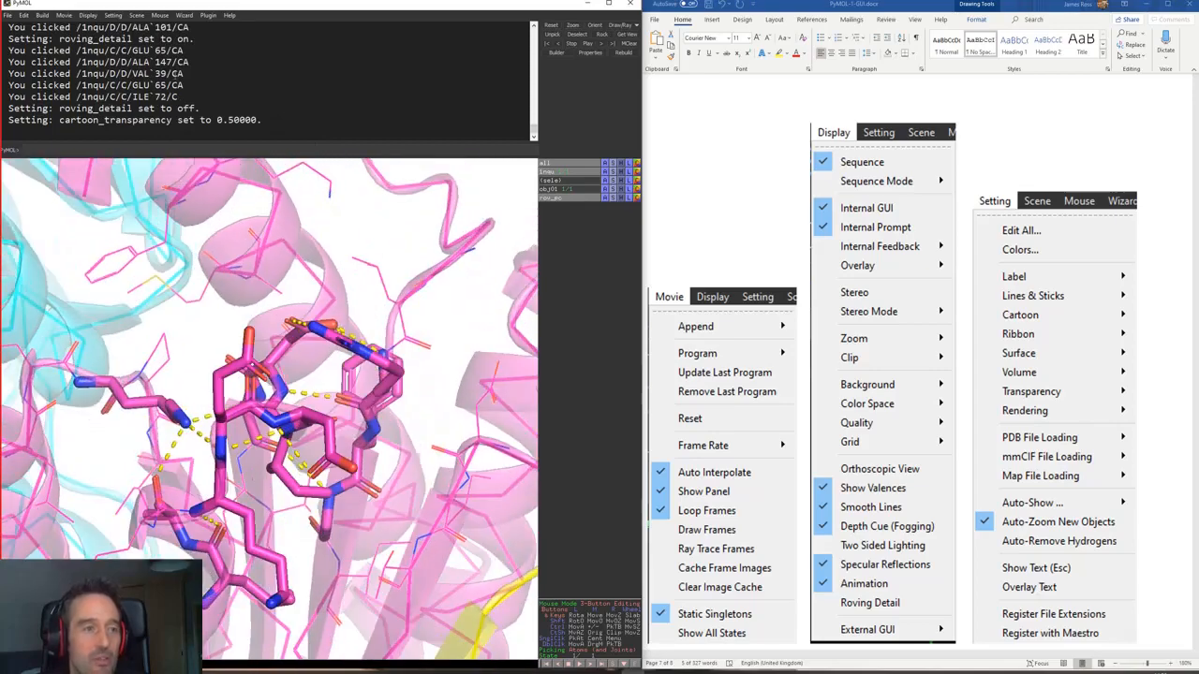
{"action": "left_click", "coordinate": [113, 16]}
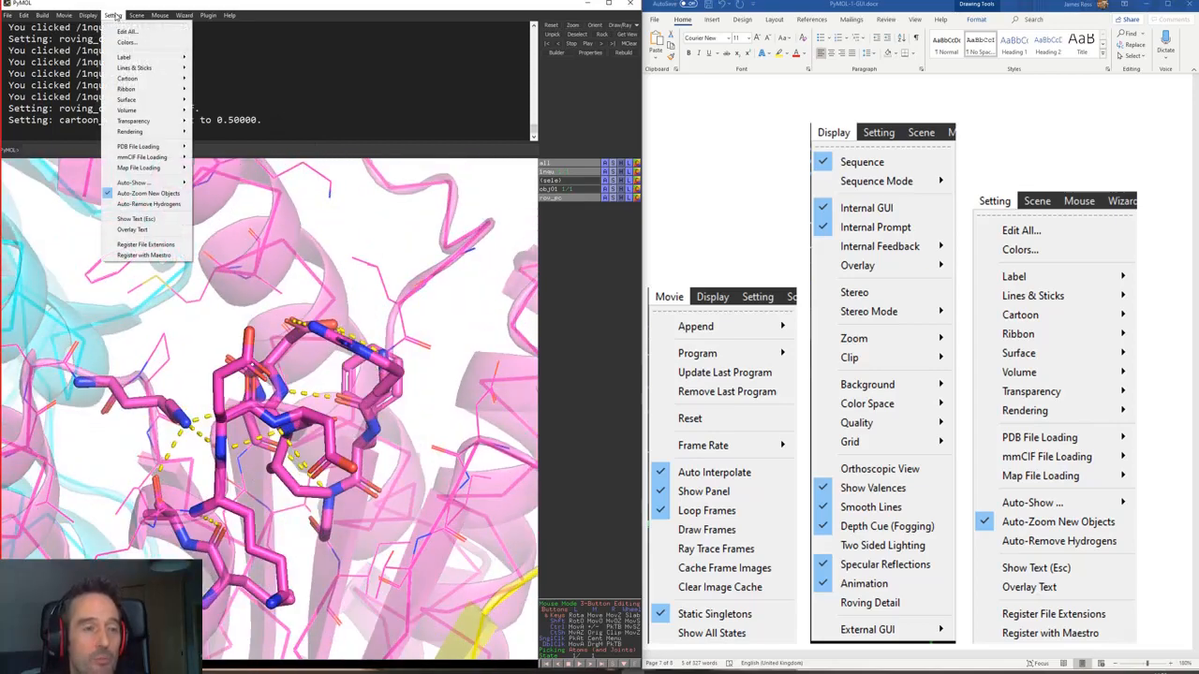
{"action": "left_click", "coordinate": [414, 193]}
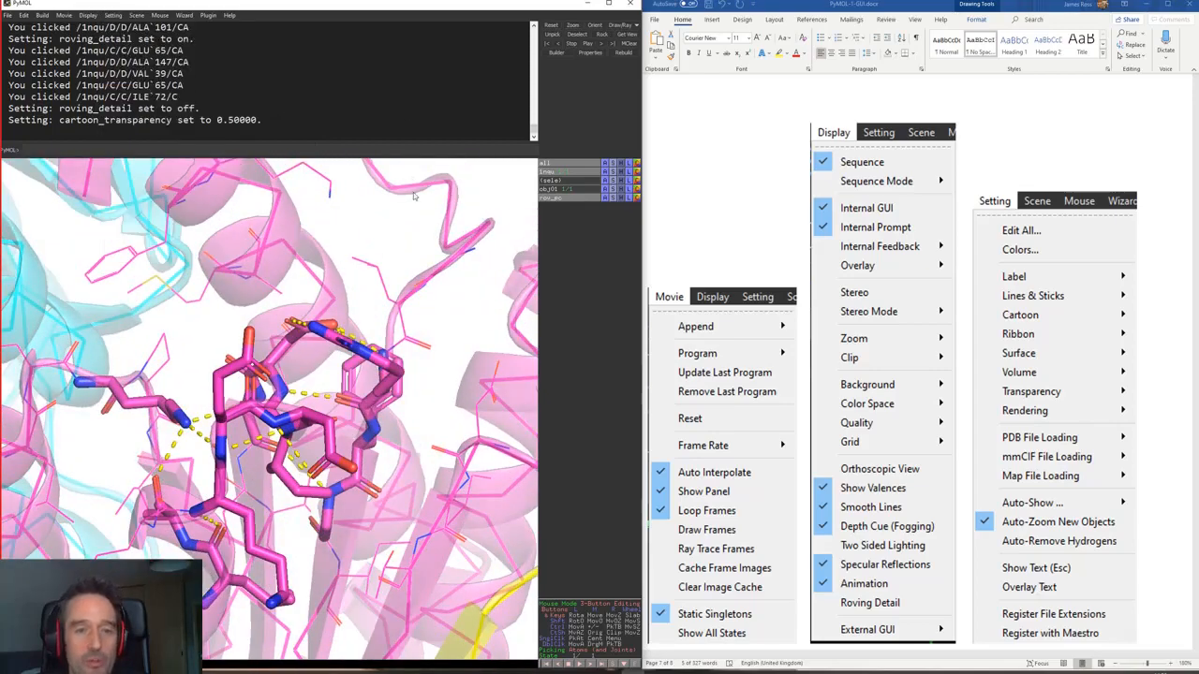
Step: Show the surface of 1nqu and set the surface transparency to 50%
{"action": "left_click", "coordinate": [613, 173]}
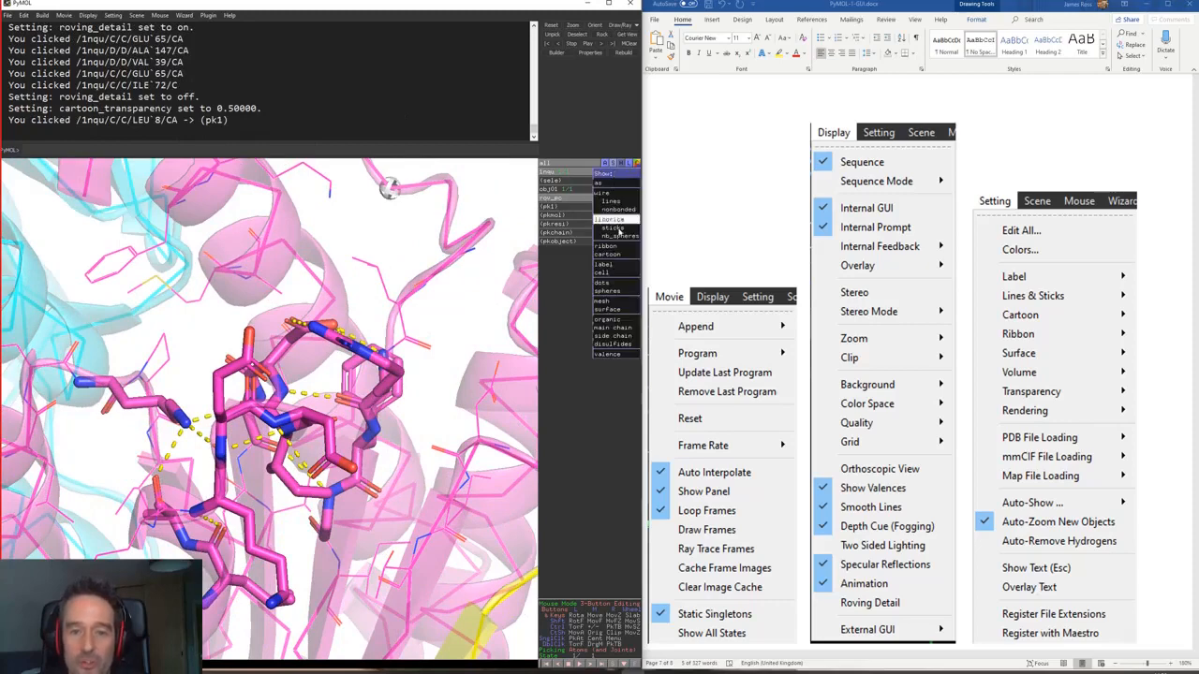
{"action": "left_click", "coordinate": [623, 311]}
{"action": "left_click", "coordinate": [112, 15]}
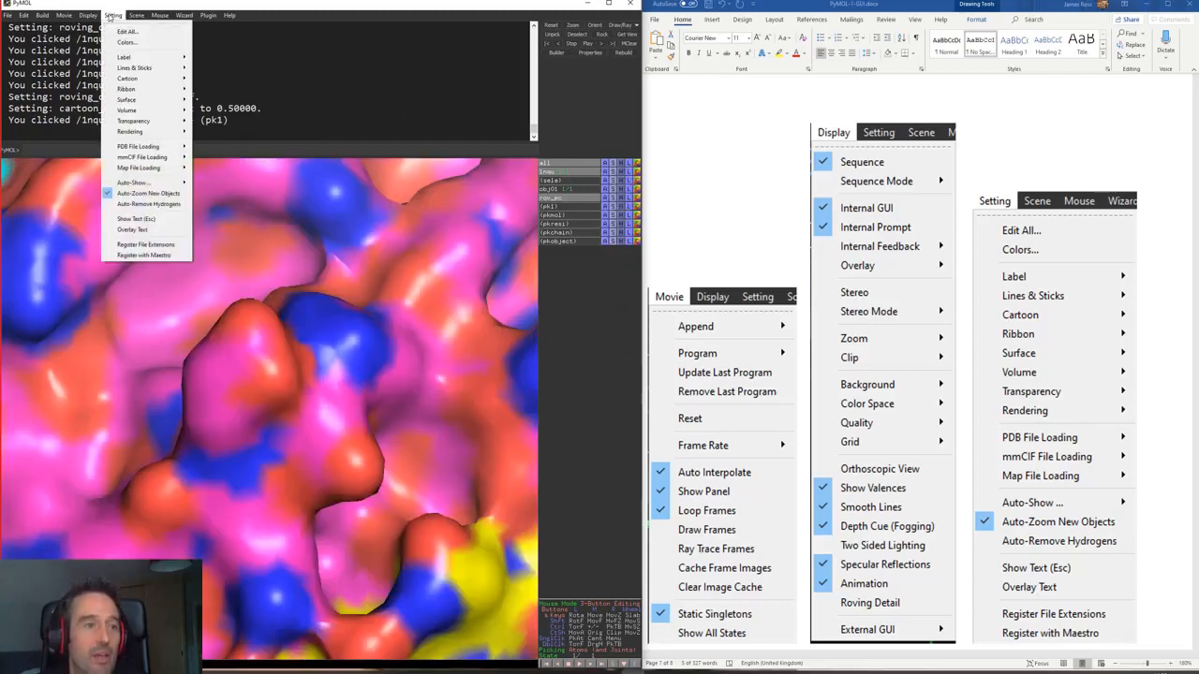
{"action": "mouse_move", "coordinate": [140, 121]}
{"action": "mouse_move", "coordinate": [217, 127]}
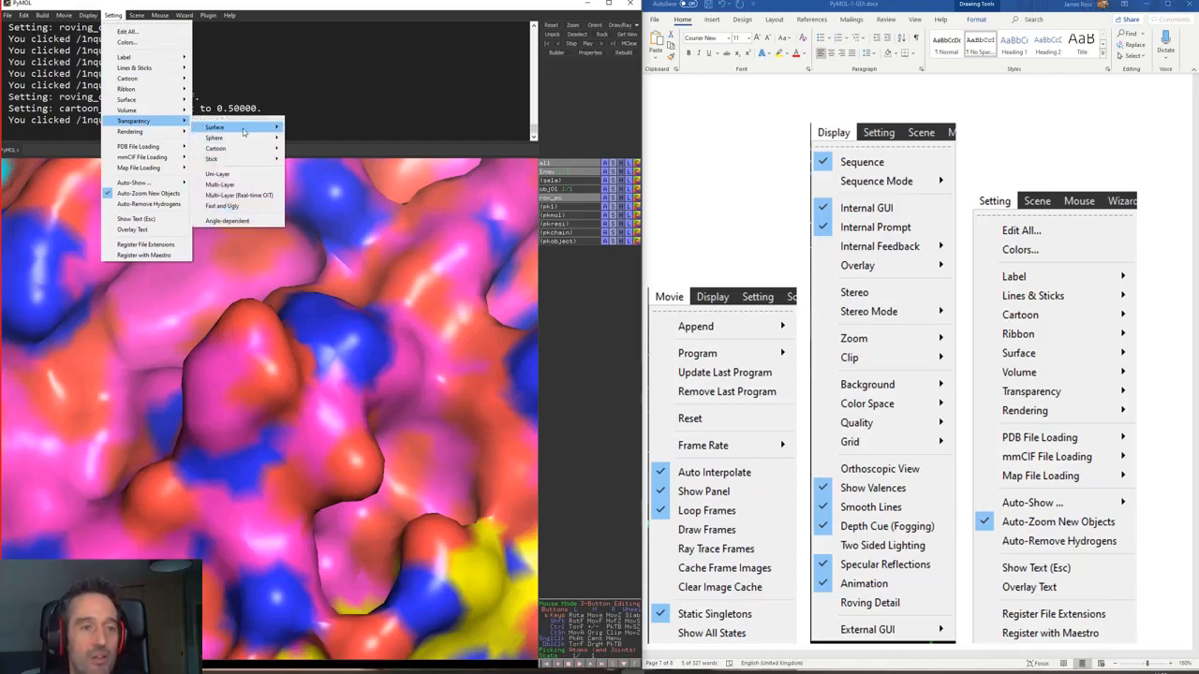
{"action": "left_click", "coordinate": [310, 165]}
{"action": "right_click_drag", "start_coordinate": [304, 402], "coordinate": [277, 225]}
{"action": "left_click_drag", "start_coordinate": [215, 421], "coordinate": [140, 486]}
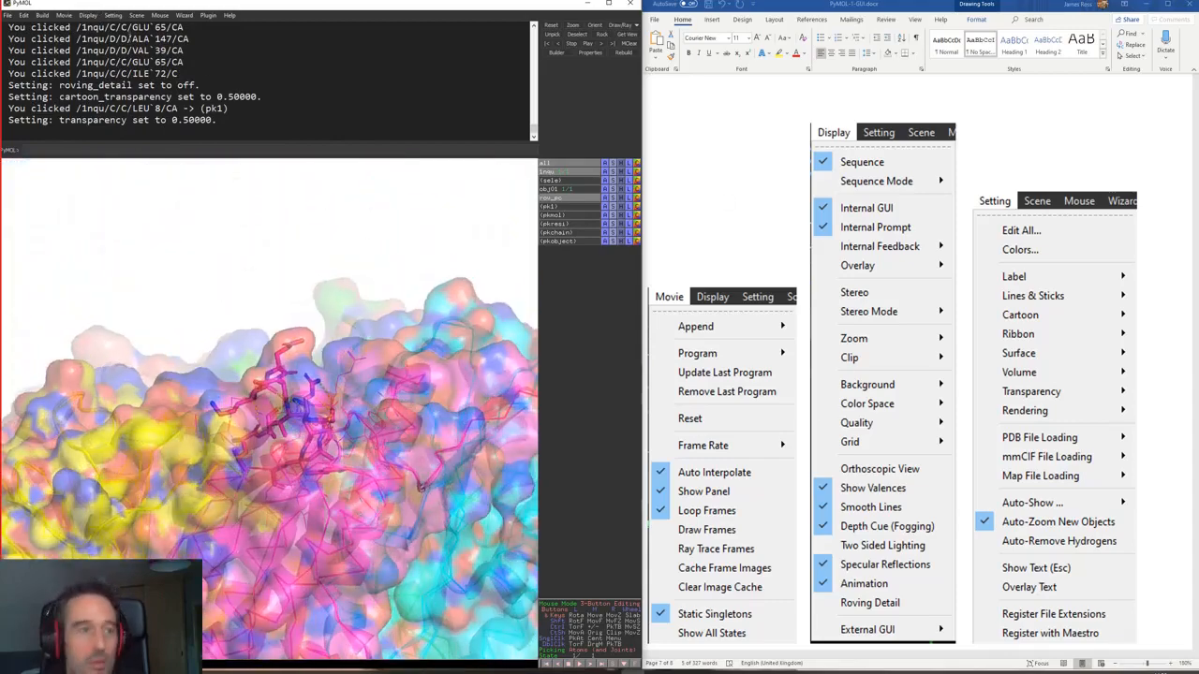
Step: Look over the cartoon display settings and bring up the handout page covering the Wizard, Plugin and Help menus
{"action": "left_click", "coordinate": [112, 15]}
{"action": "mouse_move", "coordinate": [146, 133]}
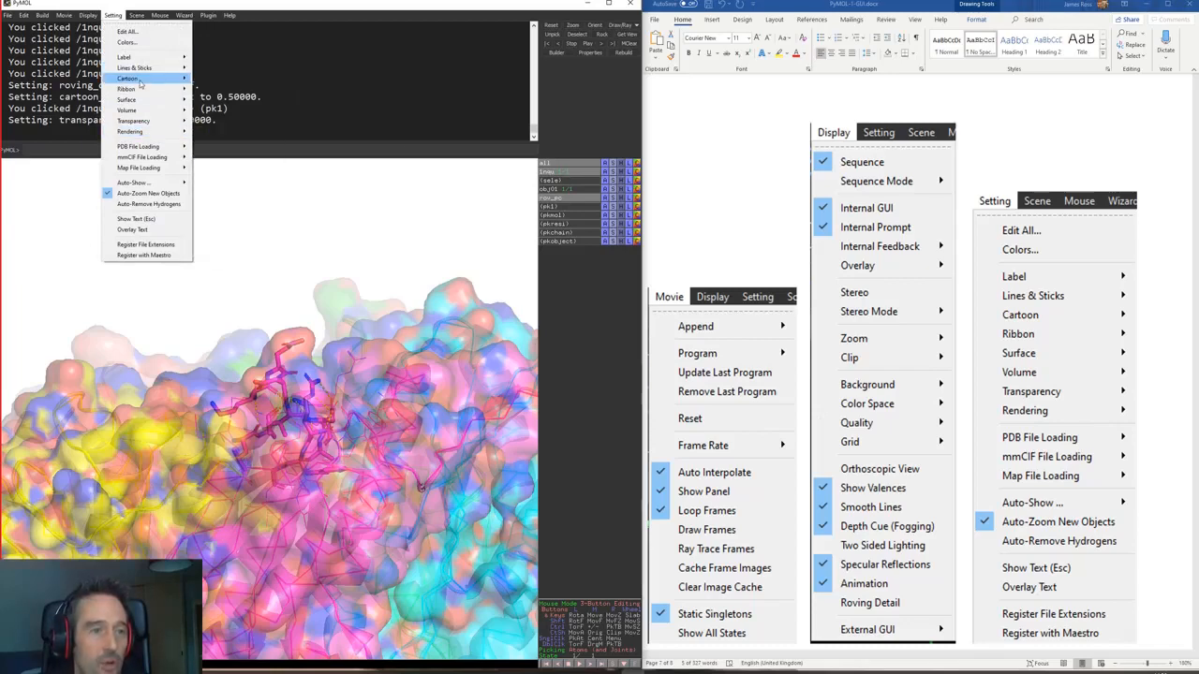
{"action": "mouse_move", "coordinate": [141, 84]}
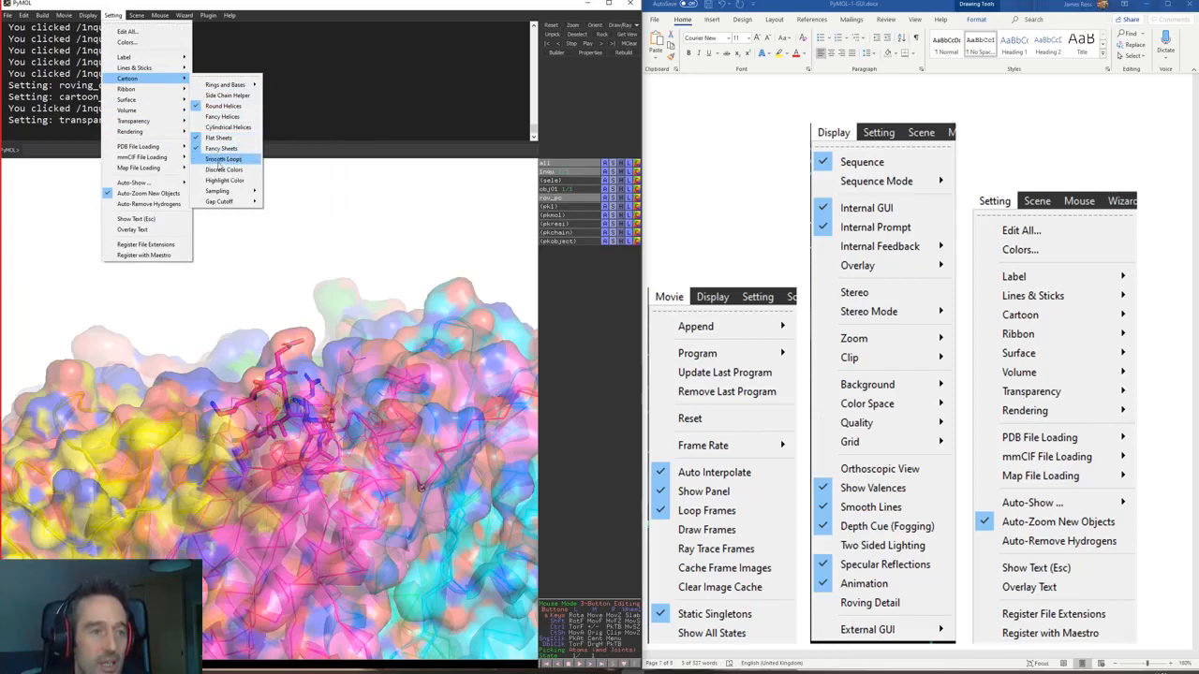
{"action": "left_click", "coordinate": [231, 265]}
{"action": "scroll", "coordinate": [921, 378], "scroll_direction": "down", "scroll_amount": 5}
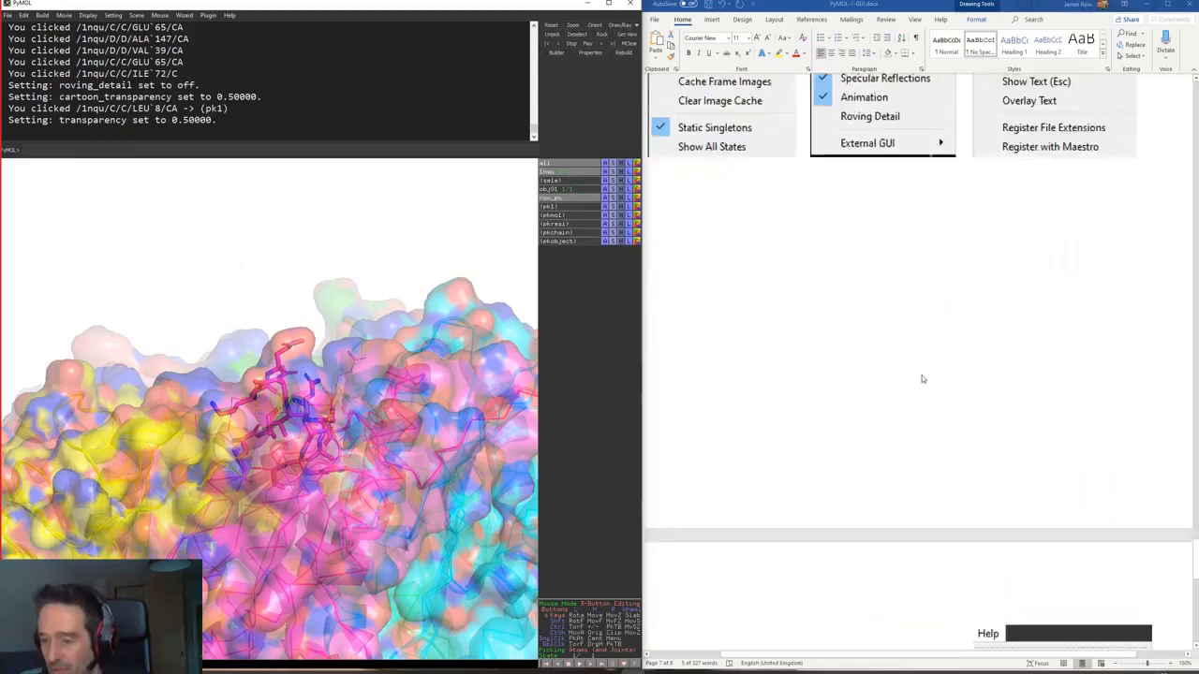
{"action": "scroll", "coordinate": [921, 378], "scroll_direction": "down", "scroll_amount": 5}
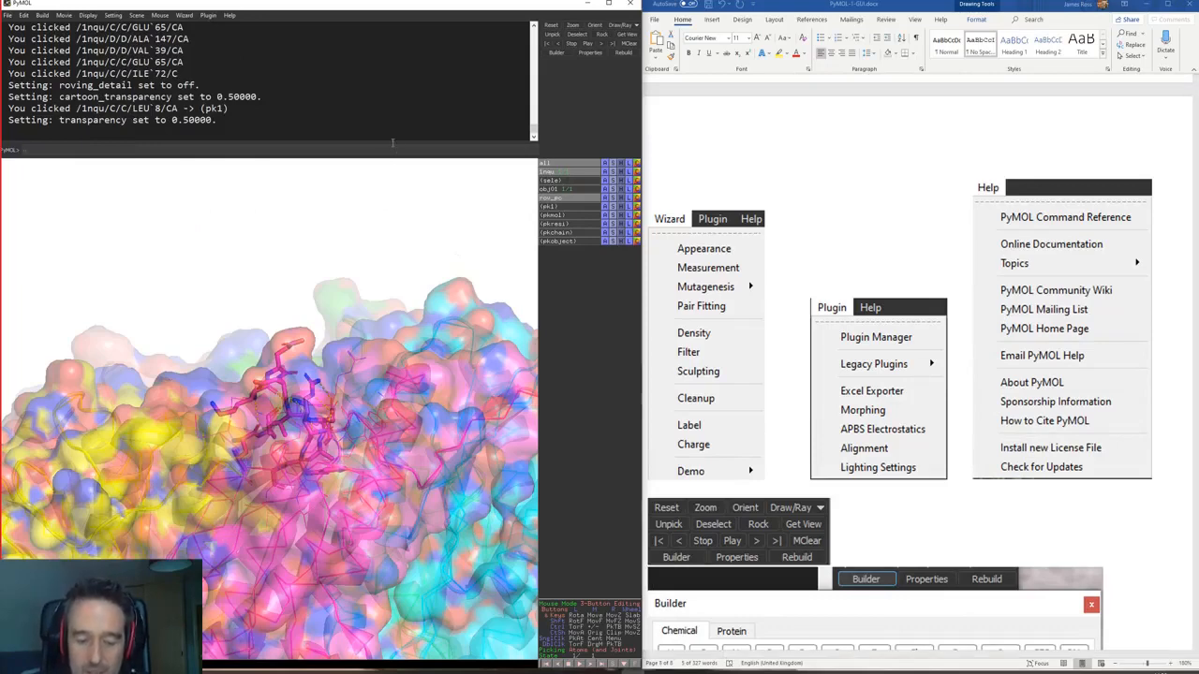
Step: Reinitialize the session with "rein" and fetch the structure 2chb
{"action": "type", "text": "rein"}
{"action": "key", "text": "Return"}
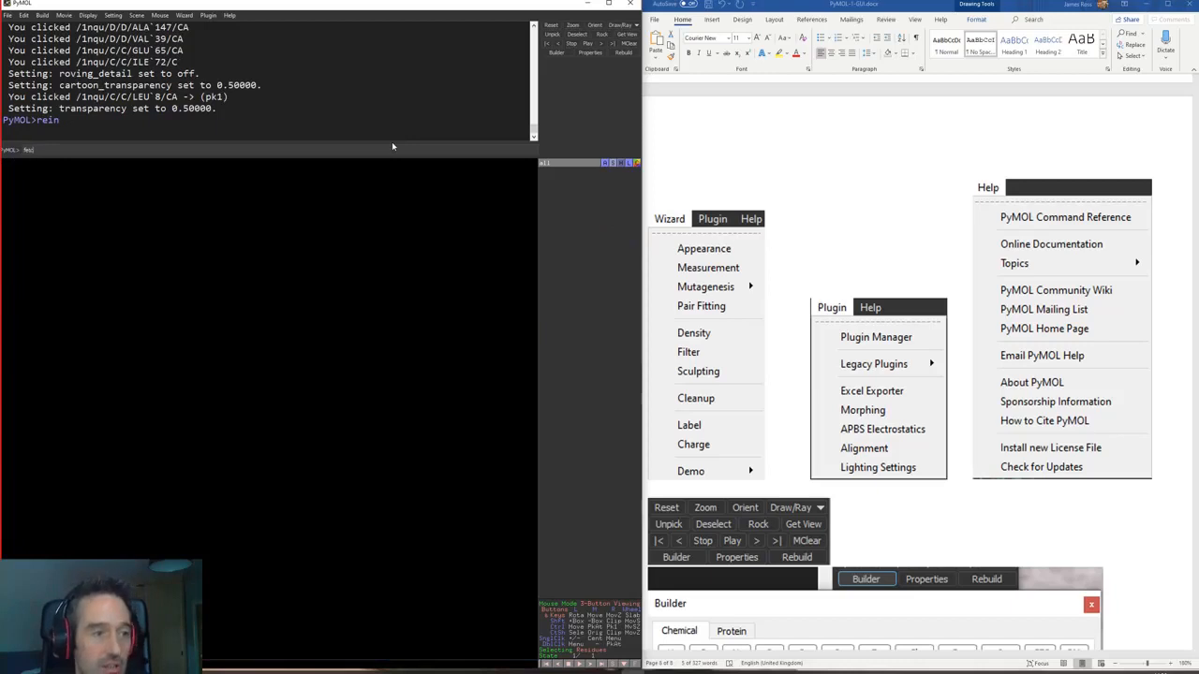
{"action": "type", "text": "fetch 2ch"}
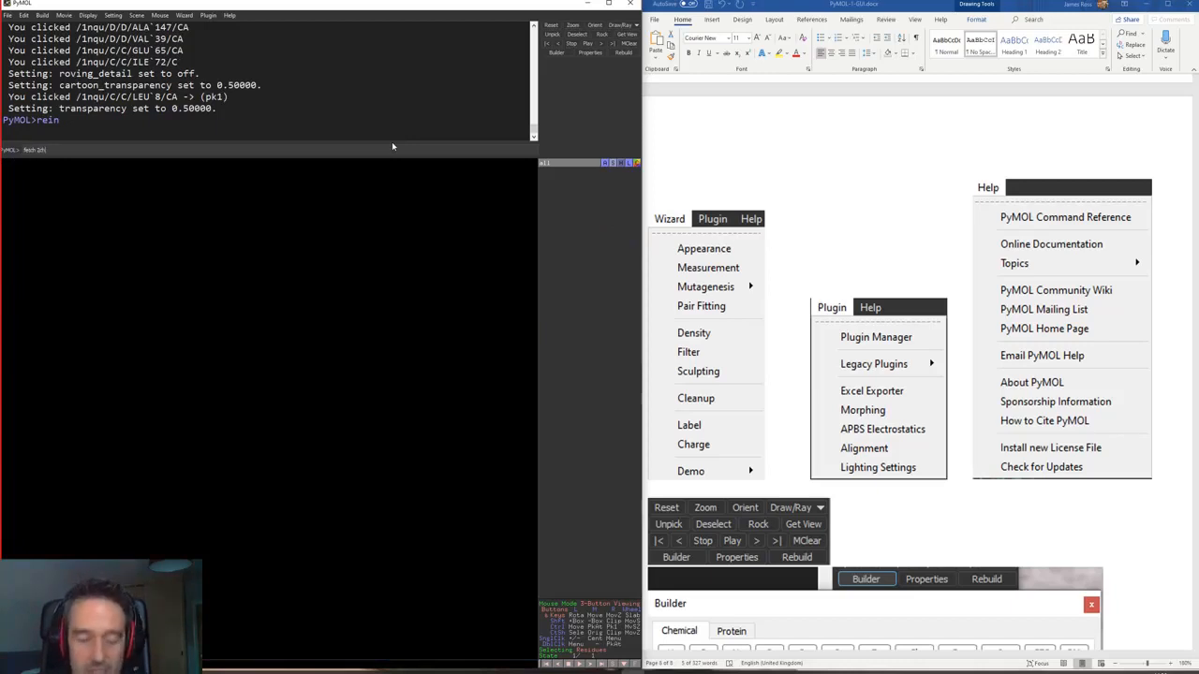
{"action": "type", "text": "b"}
{"action": "key", "text": "Return"}
Step: Remove all non-polymer atoms from 2chb and show the remaining structure as sticks
{"action": "type", "text": "r"}
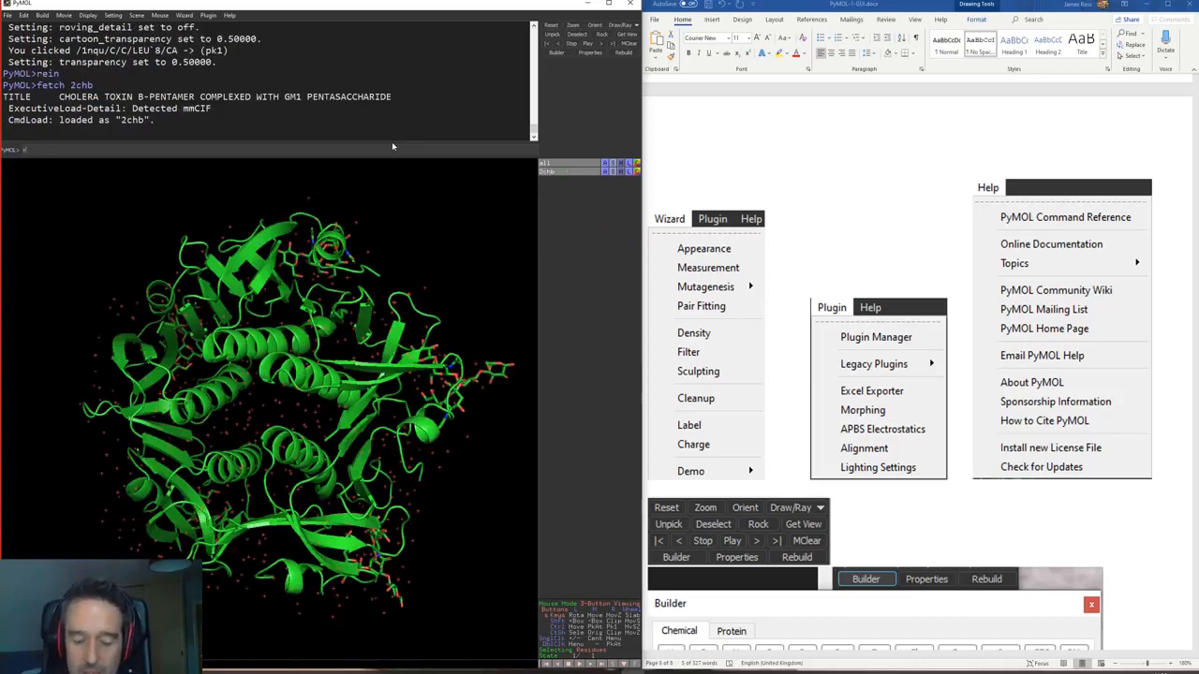
{"action": "type", "text": "emove ! pol"}
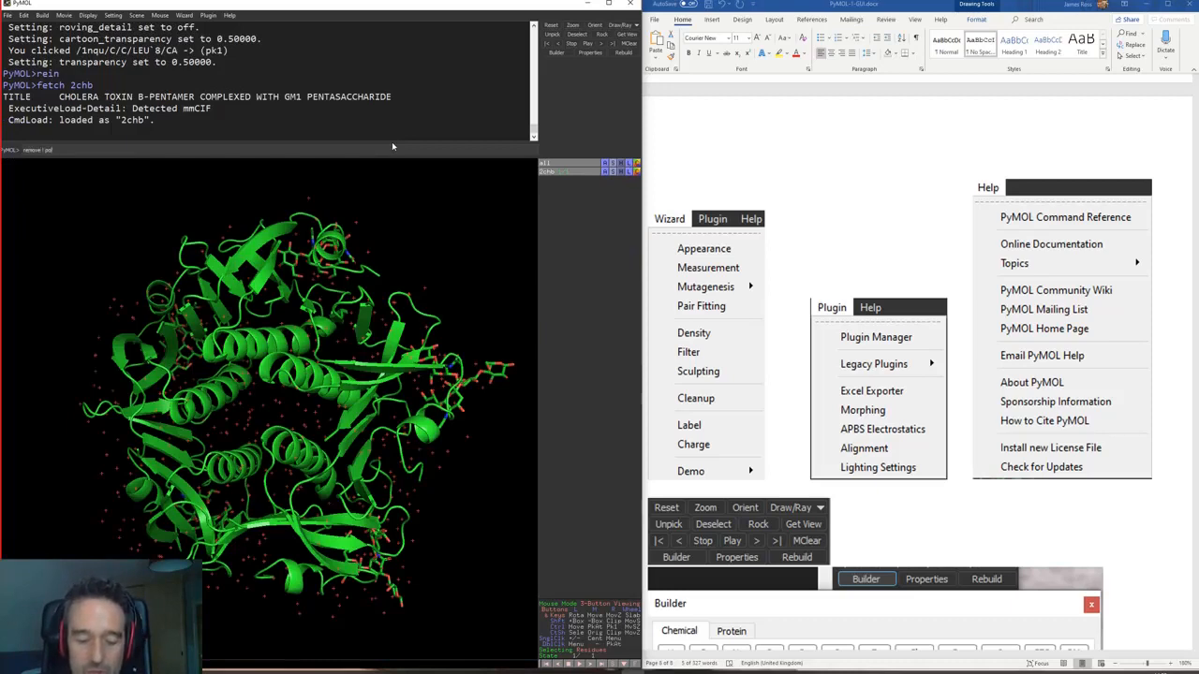
{"action": "type", "text": "ymer"}
{"action": "key", "text": "Return"}
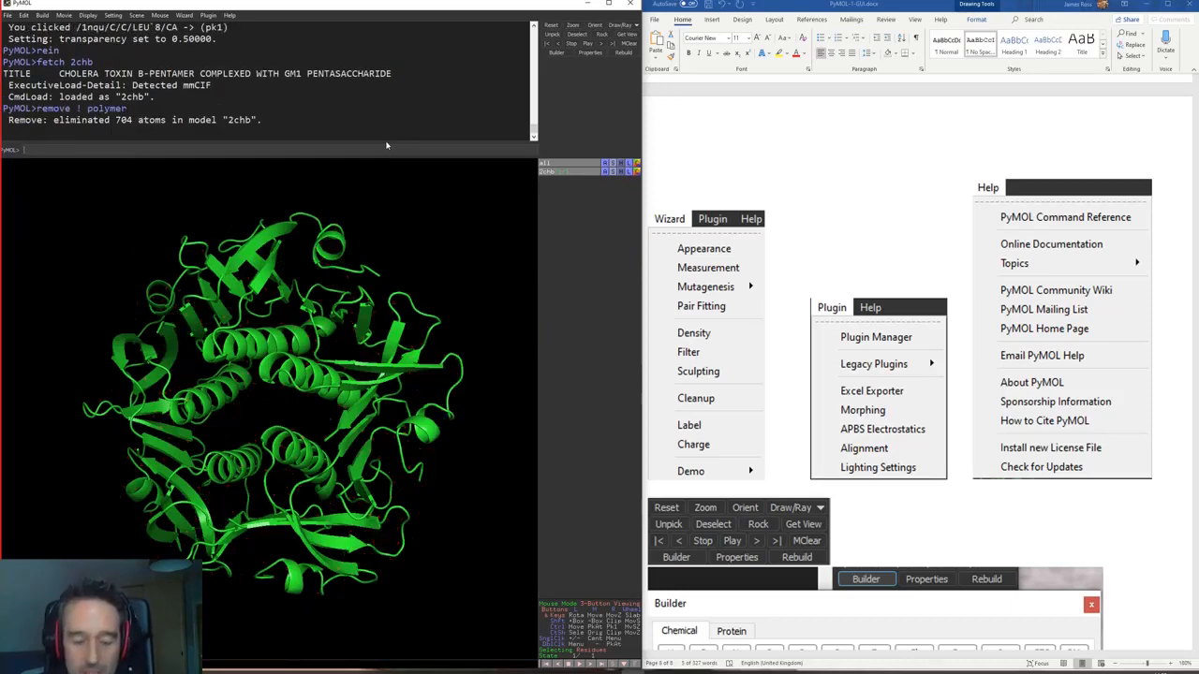
{"action": "type", "text": "as sti"}
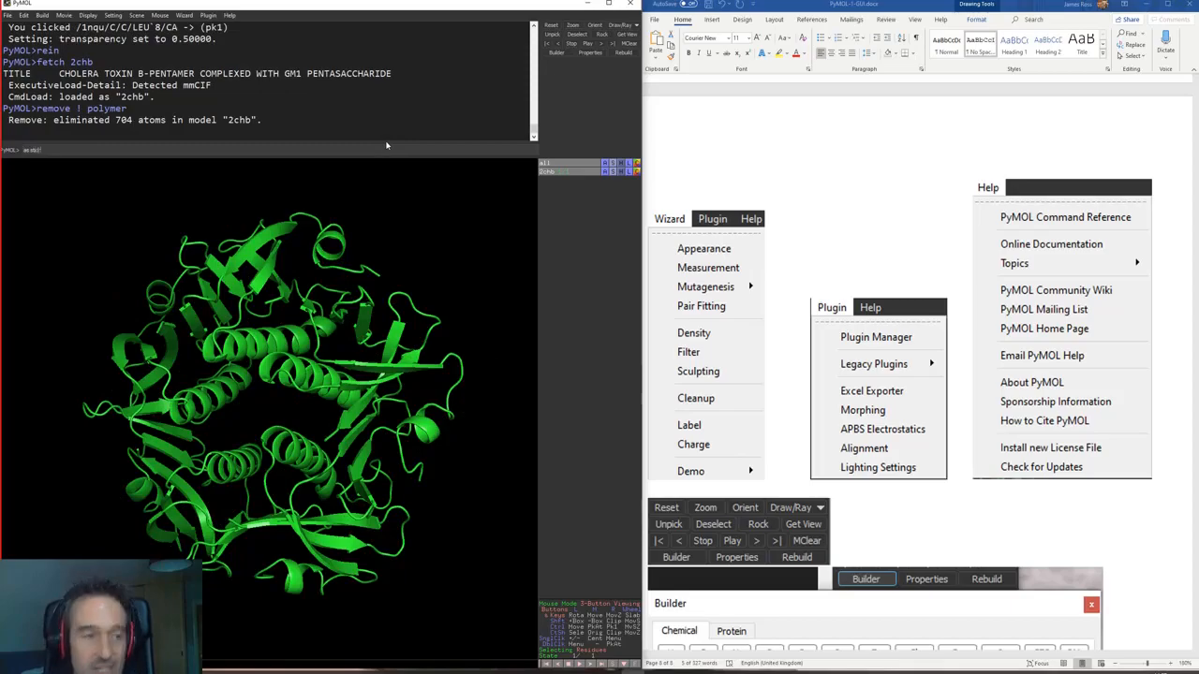
{"action": "type", "text": "cks"}
{"action": "key", "text": "Return"}
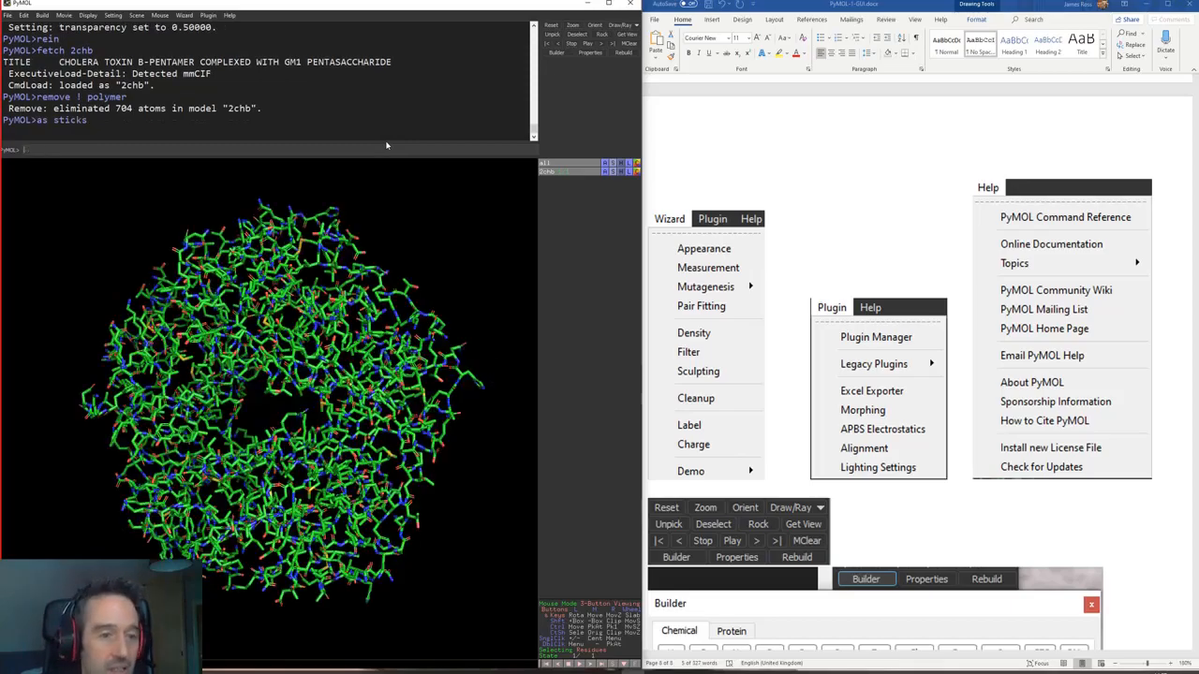
Step: Zoom in and center on Thr 92 of chain G, and start the Measurement wizard
{"action": "middle_click", "coordinate": [407, 293]}
{"action": "left_click_drag", "start_coordinate": [470, 248], "coordinate": [256, 281]}
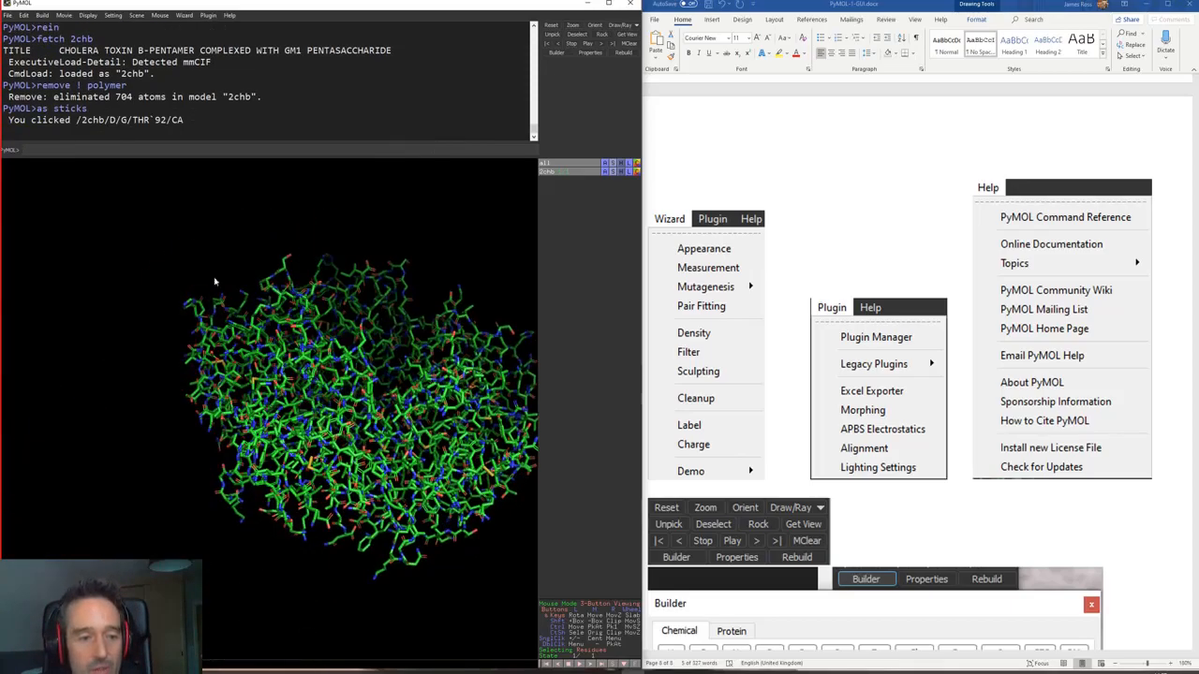
{"action": "right_click_drag", "start_coordinate": [215, 281], "coordinate": [213, 412]}
{"action": "scroll", "coordinate": [213, 412], "scroll_direction": "up", "scroll_amount": 5}
{"action": "left_click_drag", "start_coordinate": [212, 412], "coordinate": [247, 373]}
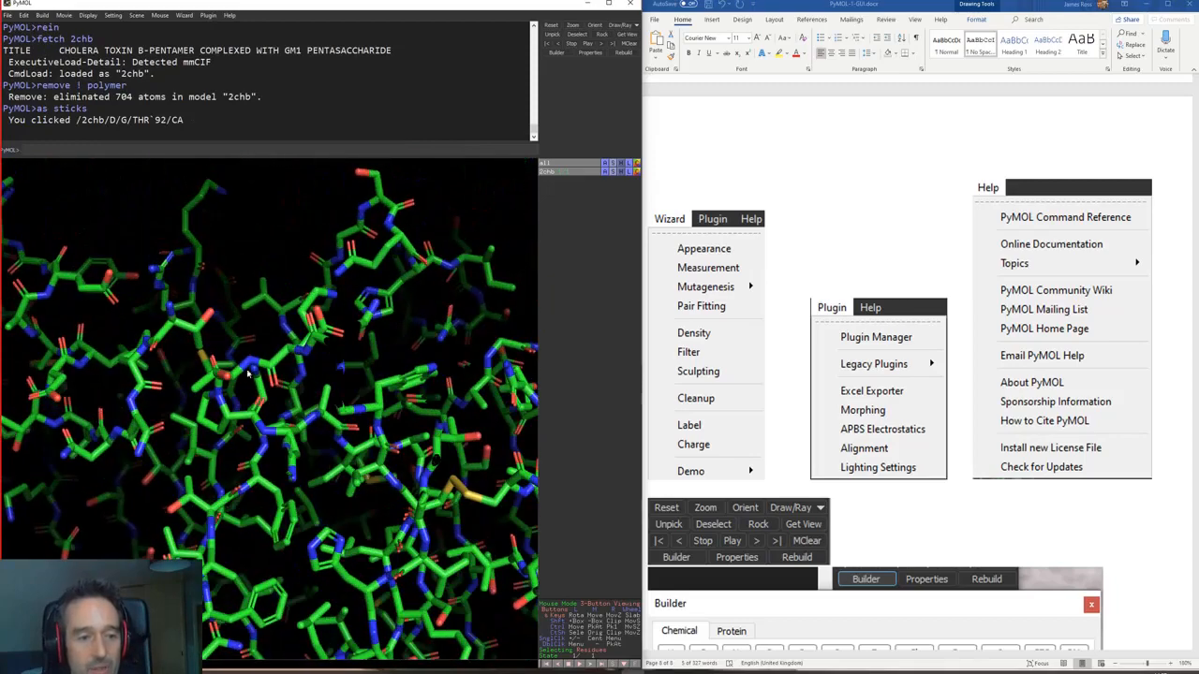
{"action": "middle_click", "coordinate": [247, 368]}
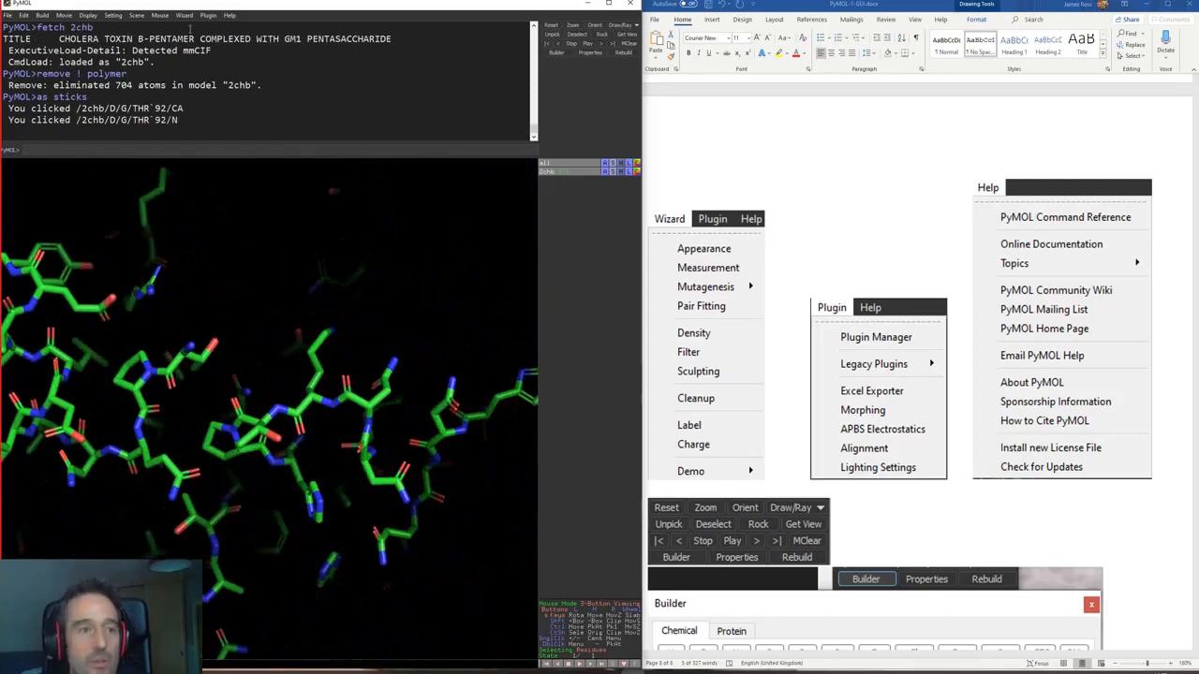
{"action": "left_click", "coordinate": [183, 15]}
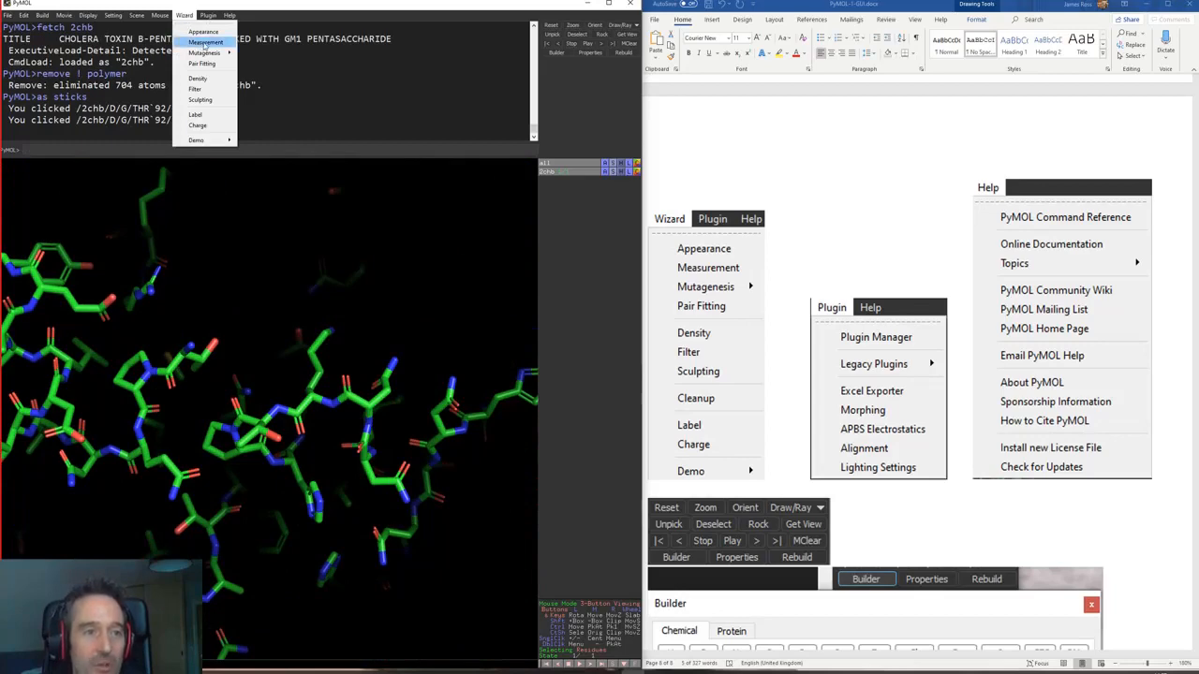
{"action": "left_click", "coordinate": [206, 42]}
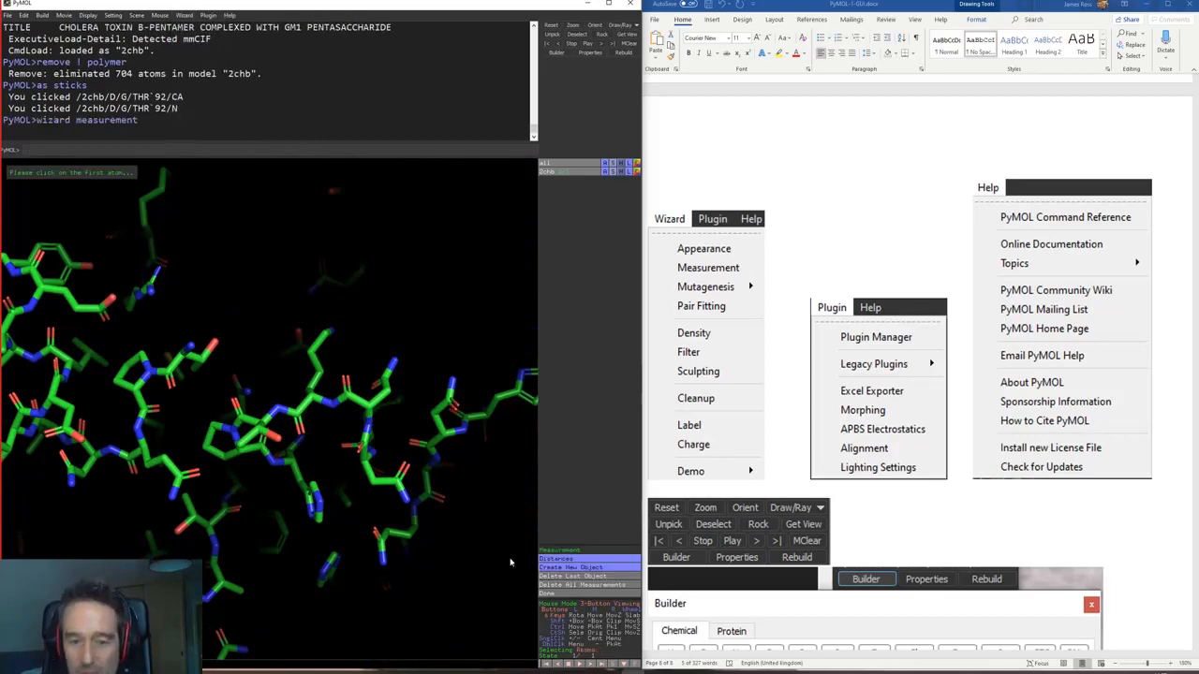
Step: Examine the available measurement modes in the wizard, keeping the mode on Distances
{"action": "left_click", "coordinate": [580, 559]}
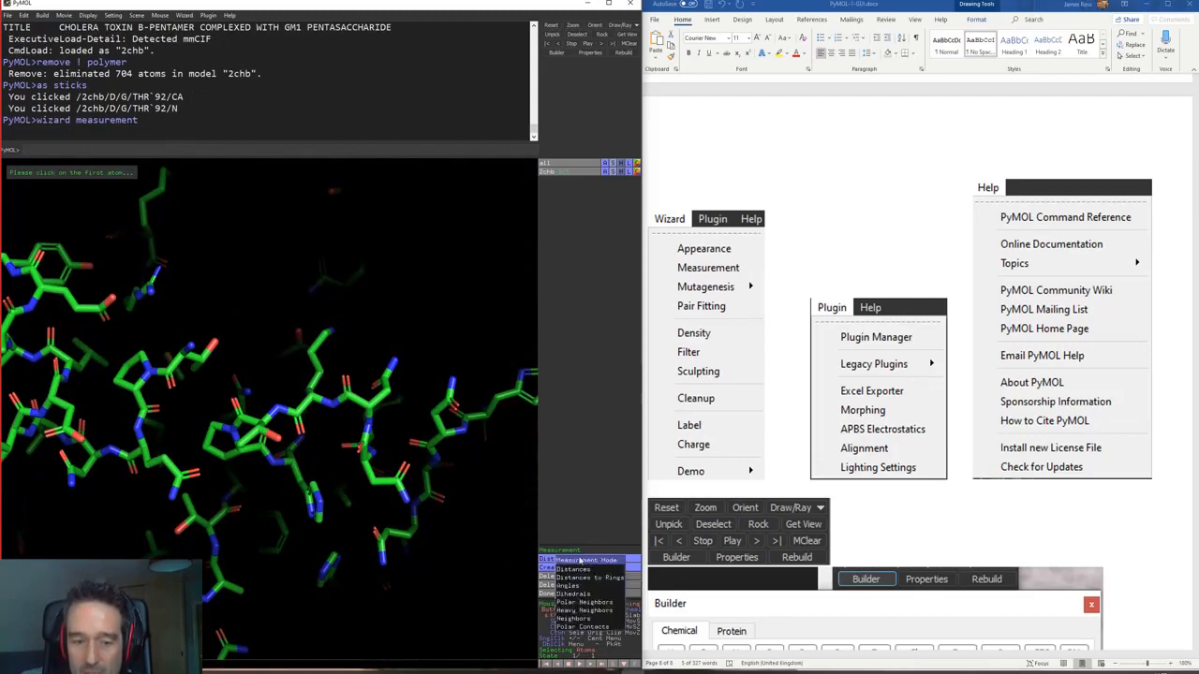
{"action": "left_click", "coordinate": [573, 560]}
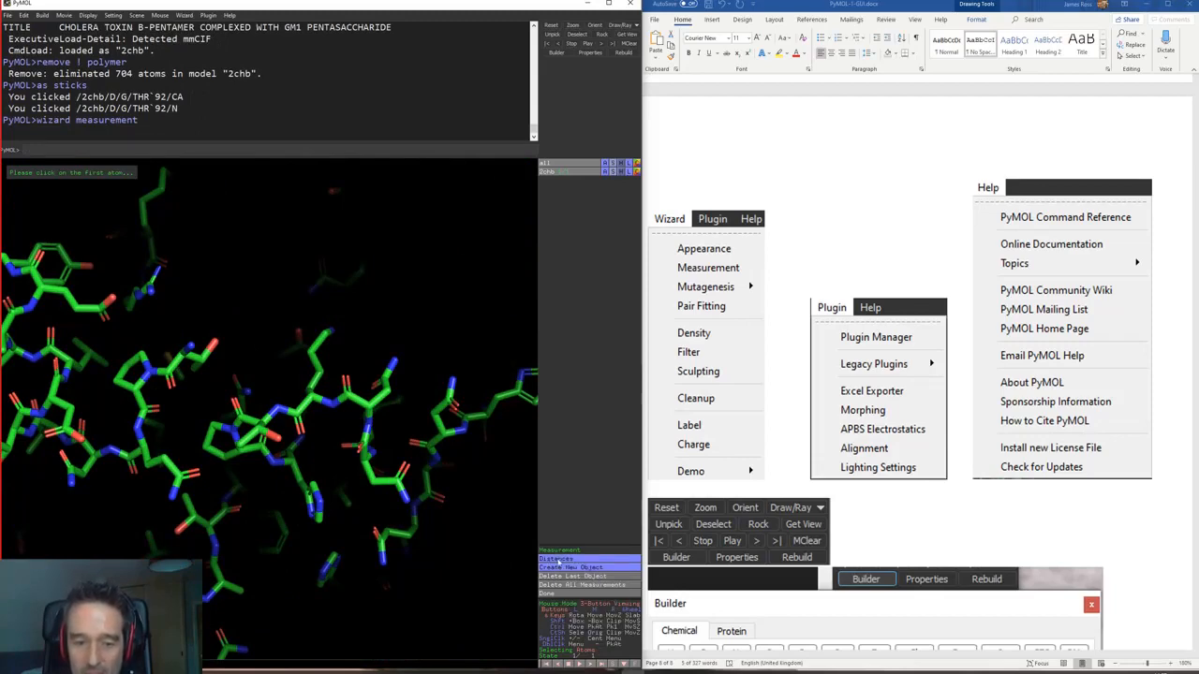
{"action": "left_click", "coordinate": [559, 559]}
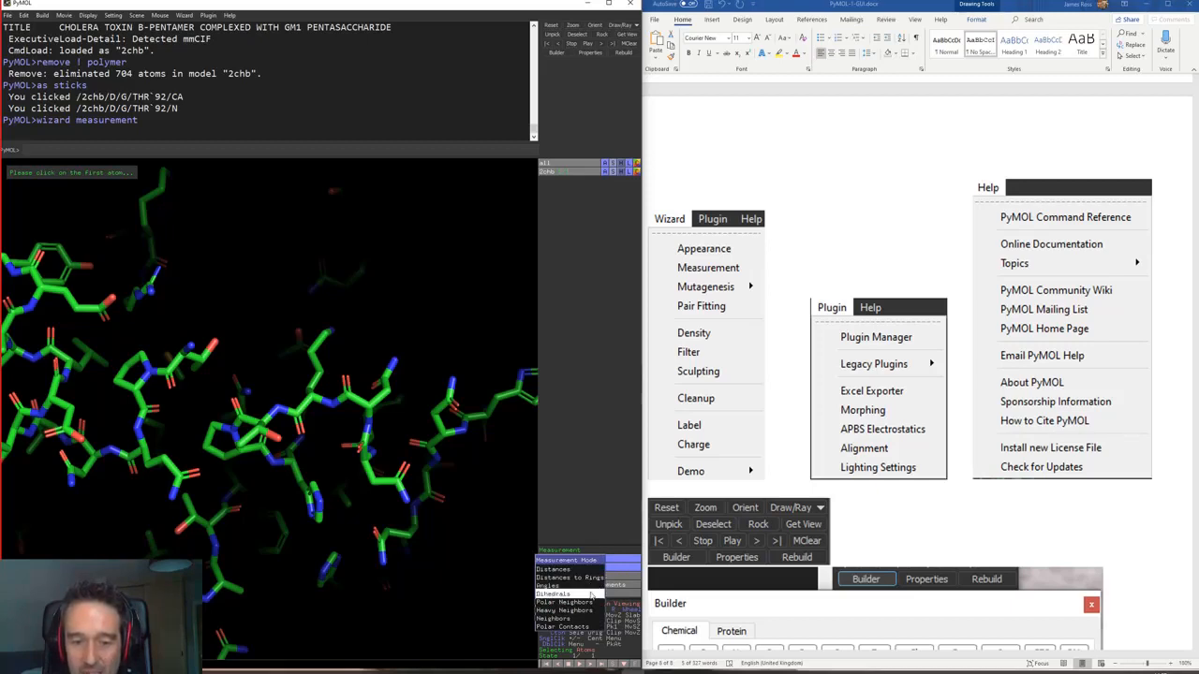
{"action": "left_click", "coordinate": [498, 549]}
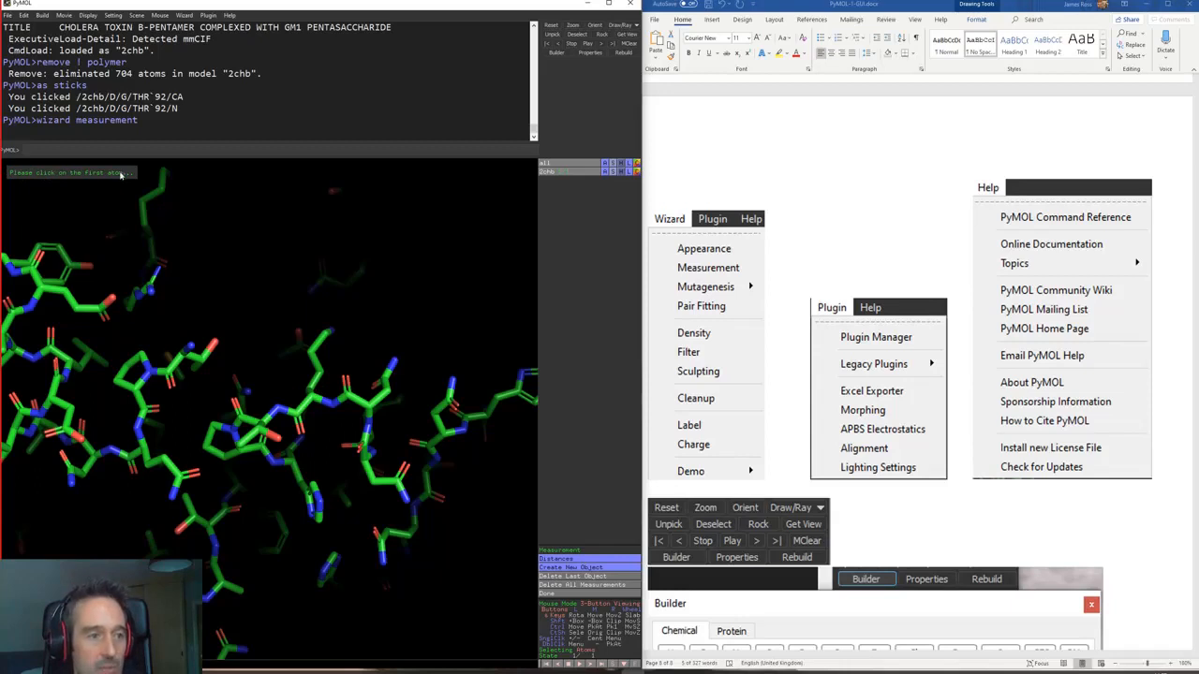
Step: Measure the distances from Thr 92 N to Lys 91 CD in chain G, and from Lys 91 CE to Thr 1 CB of chain F
{"action": "right_click_drag", "start_coordinate": [214, 297], "coordinate": [298, 410]}
{"action": "left_click", "coordinate": [281, 409]}
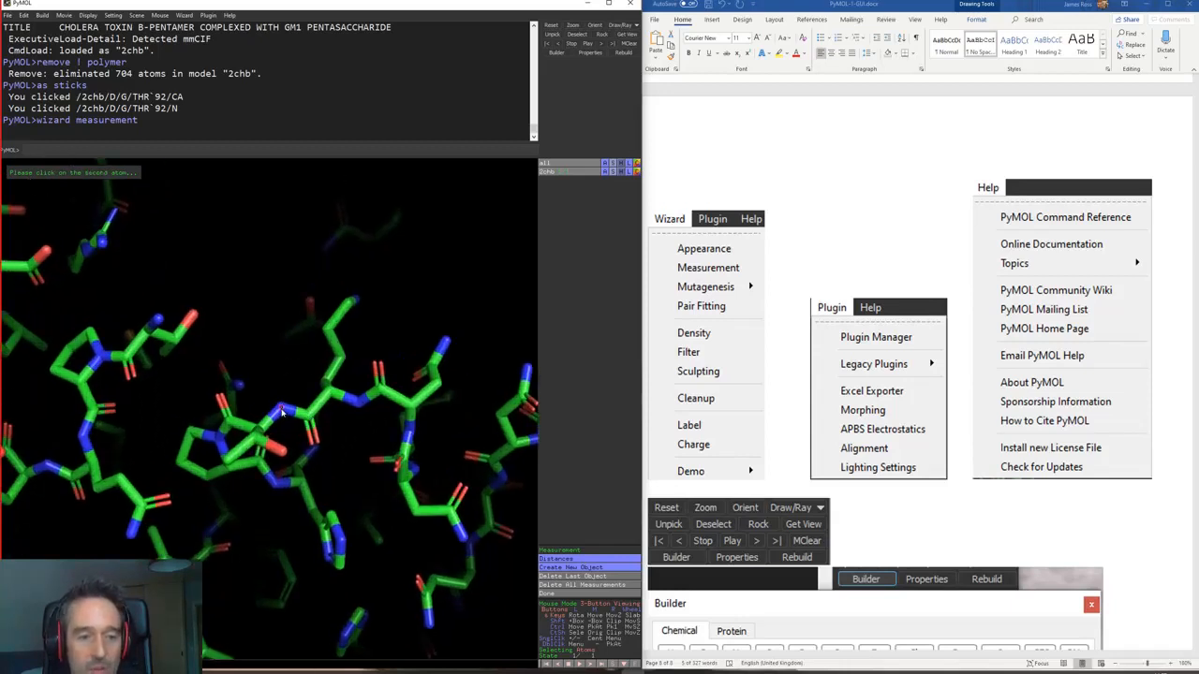
{"action": "left_click", "coordinate": [330, 332]}
{"action": "left_click_drag", "start_coordinate": [346, 438], "coordinate": [324, 448]}
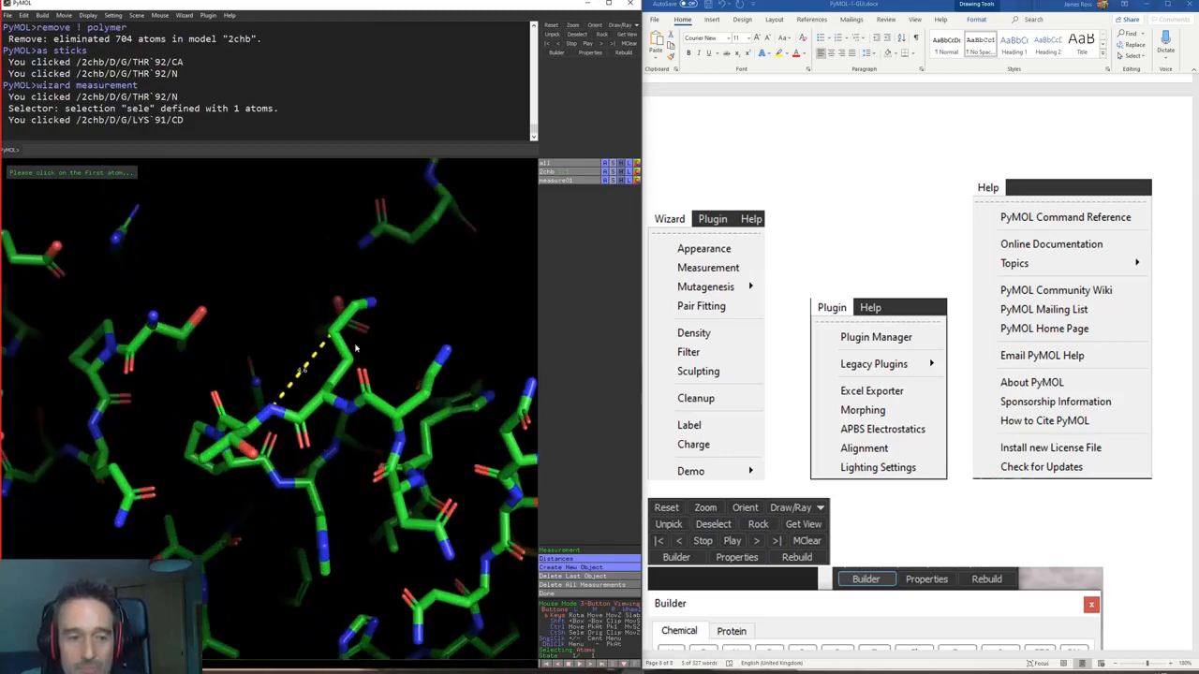
{"action": "left_click", "coordinate": [354, 309]}
{"action": "left_click", "coordinate": [181, 339]}
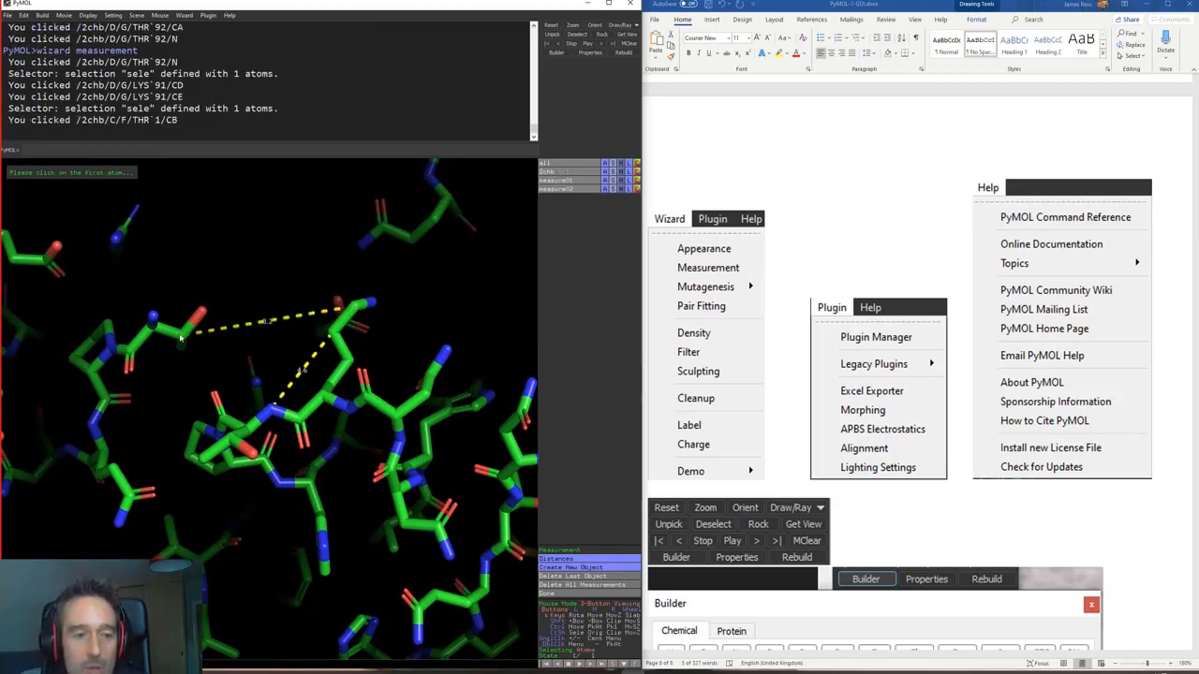
Step: Hide both distance measurement objects and show them again
{"action": "left_click", "coordinate": [559, 181]}
{"action": "left_click", "coordinate": [560, 188]}
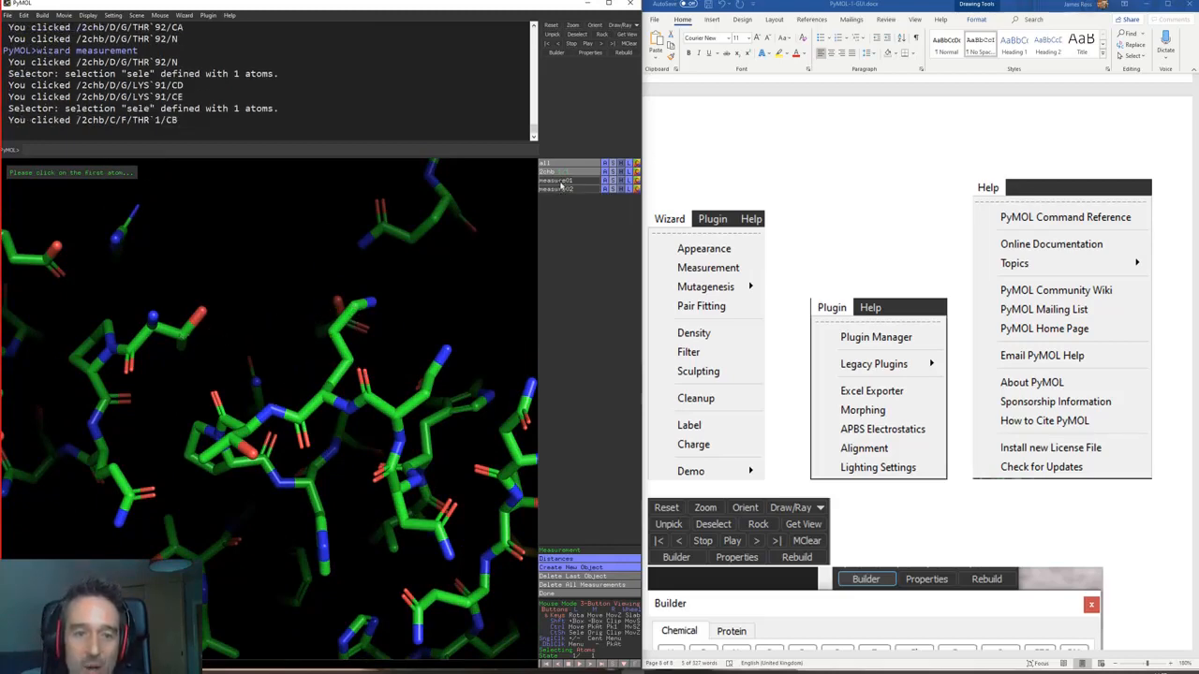
{"action": "left_click", "coordinate": [559, 180]}
{"action": "left_click", "coordinate": [561, 188]}
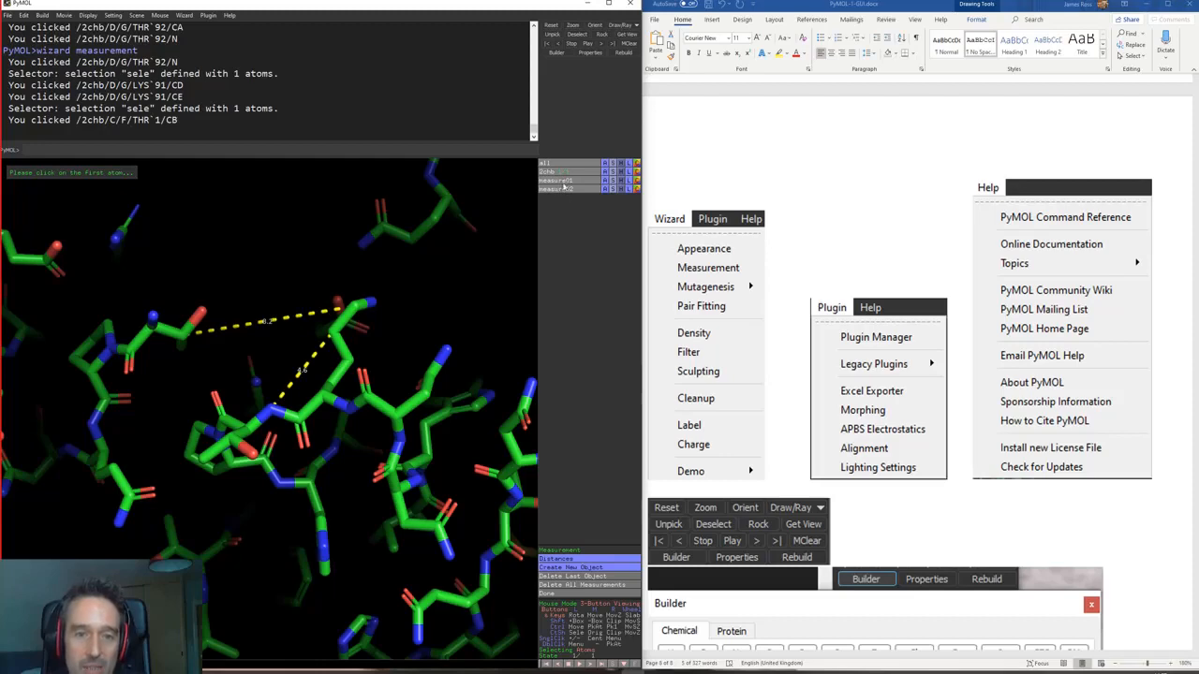
Step: Measure the distances from Thr 1 OG1 of chain F to Gln 56 NE2 of chain G, and from Gln 56 CG to Lys 91 NZ
{"action": "mouse_move", "coordinate": [381, 279]}
{"action": "left_mouse_down"}
{"action": "mouse_move", "coordinate": [398, 283]}
{"action": "mouse_move", "coordinate": [380, 280]}
{"action": "left_mouse_up"}
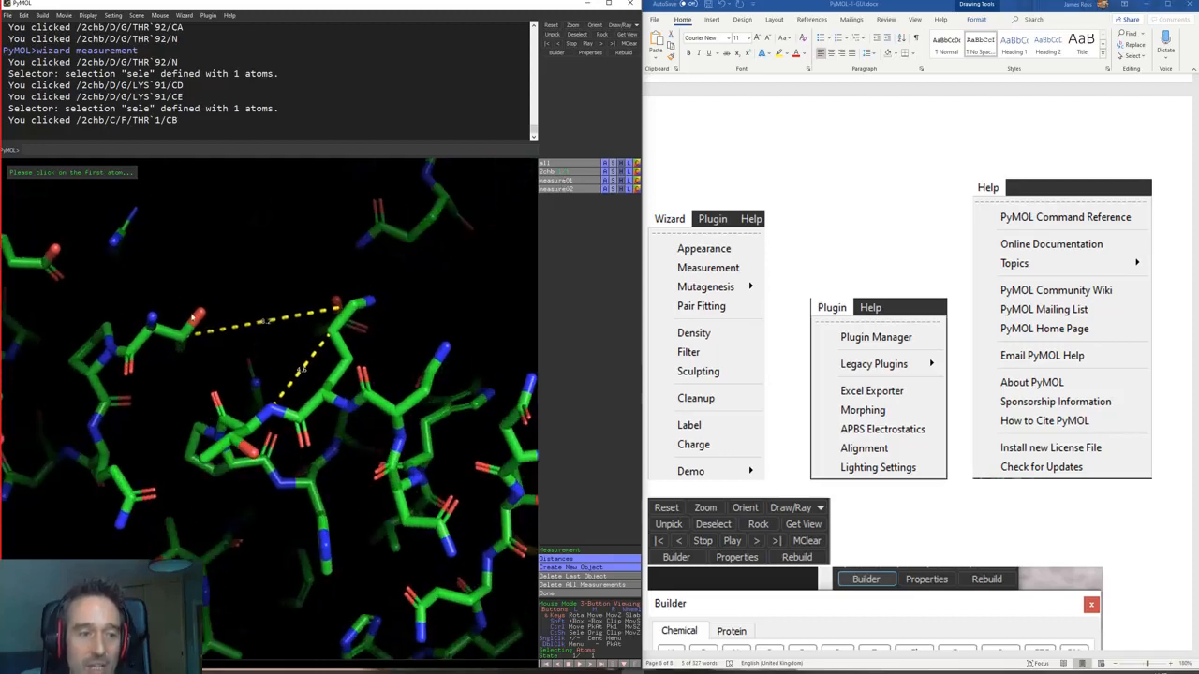
{"action": "left_click", "coordinate": [200, 311]}
{"action": "left_click", "coordinate": [409, 240]}
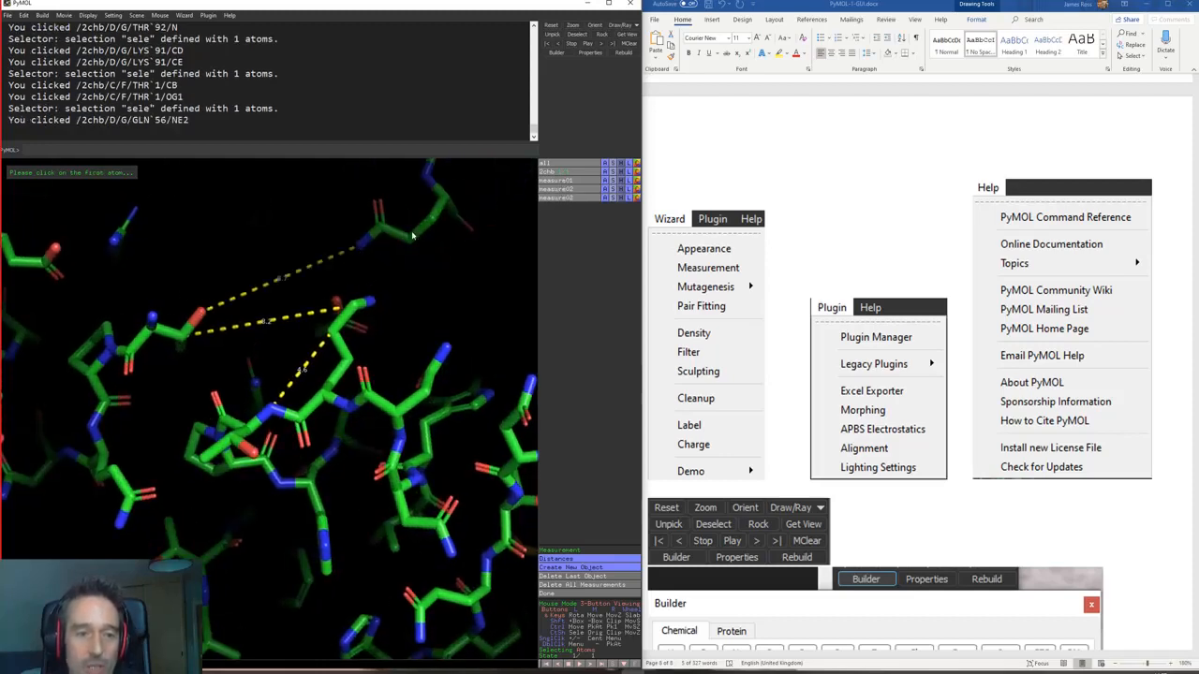
{"action": "left_click", "coordinate": [375, 302]}
{"action": "left_click_drag", "start_coordinate": [374, 303], "coordinate": [255, 351]}
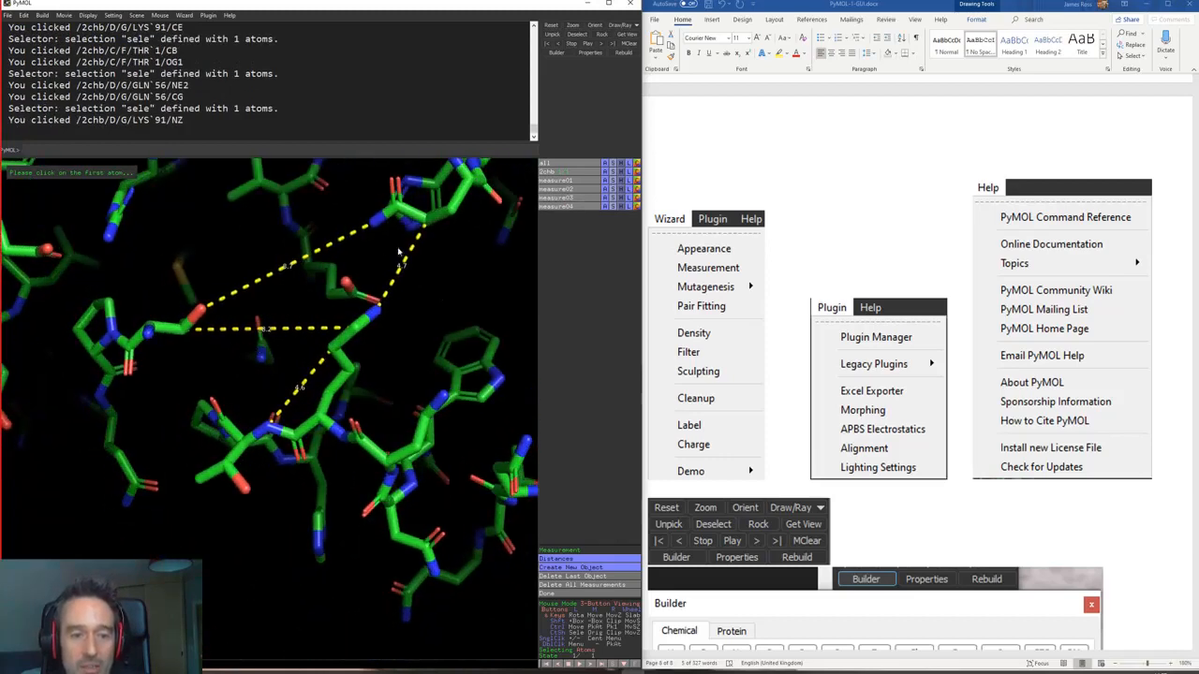
Step: Switch the measurement mode to Angles and measure the angle Asn 90 ND2, Gln 56 CB, Trp 88 NE1 in chain G
{"action": "left_click", "coordinate": [581, 562]}
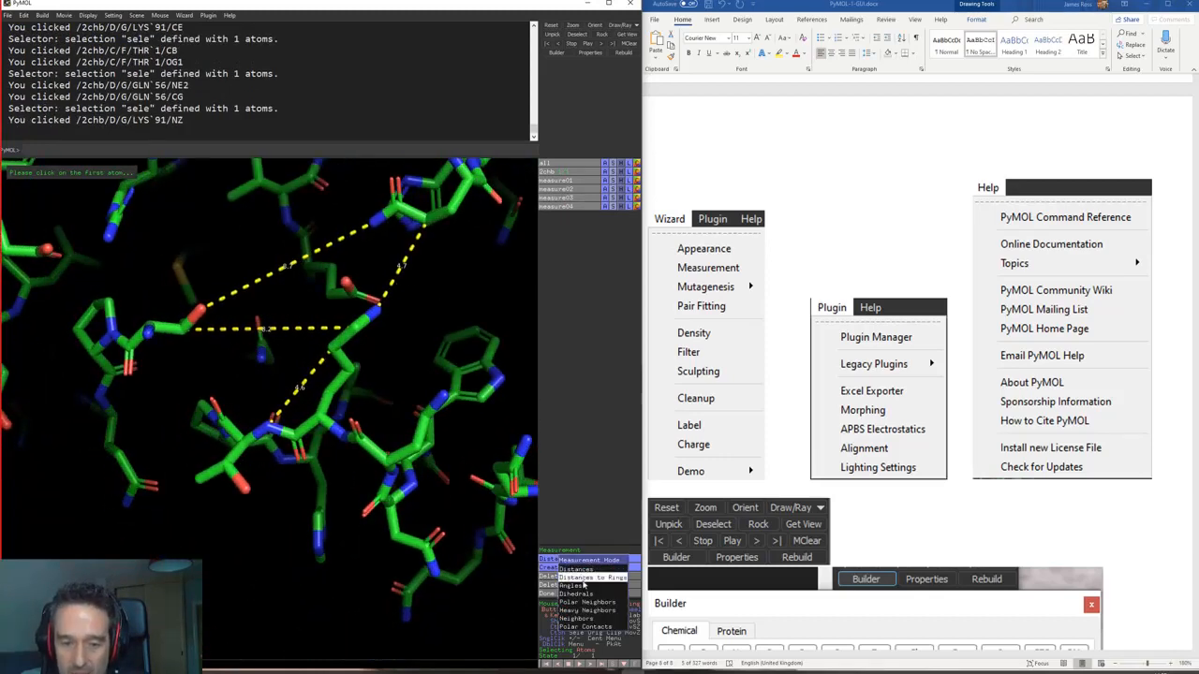
{"action": "left_click", "coordinate": [575, 584]}
{"action": "right_click_drag", "start_coordinate": [450, 478], "coordinate": [420, 427]}
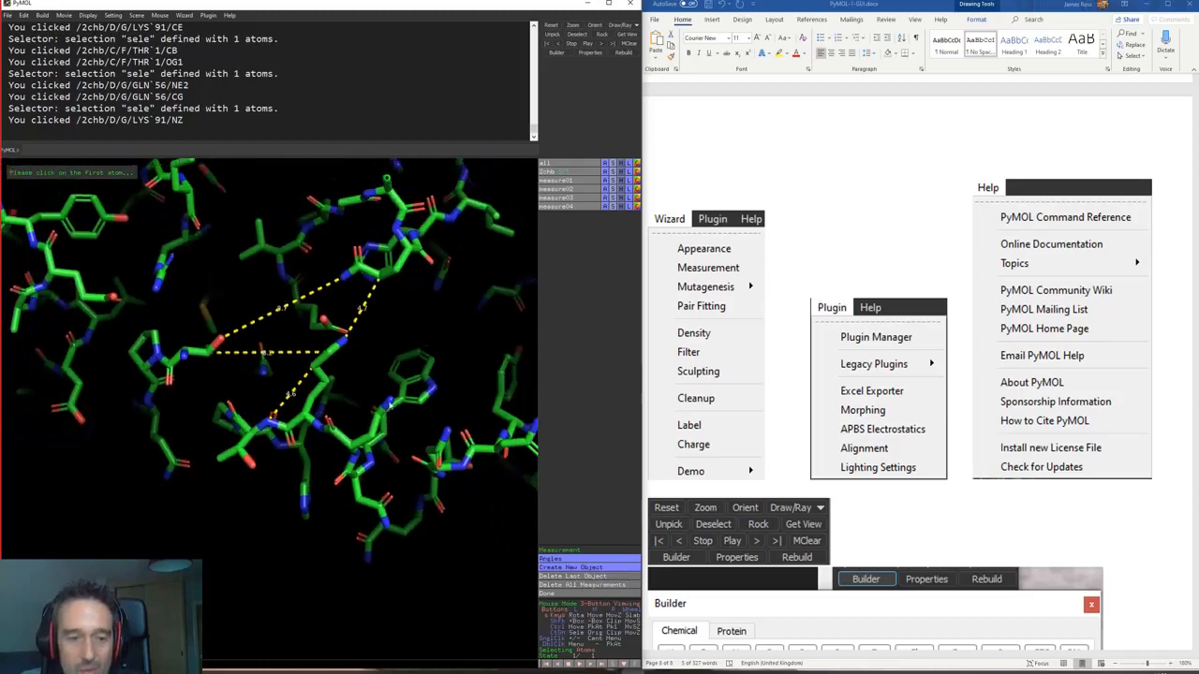
{"action": "left_click", "coordinate": [391, 400]}
{"action": "left_click", "coordinate": [394, 270]}
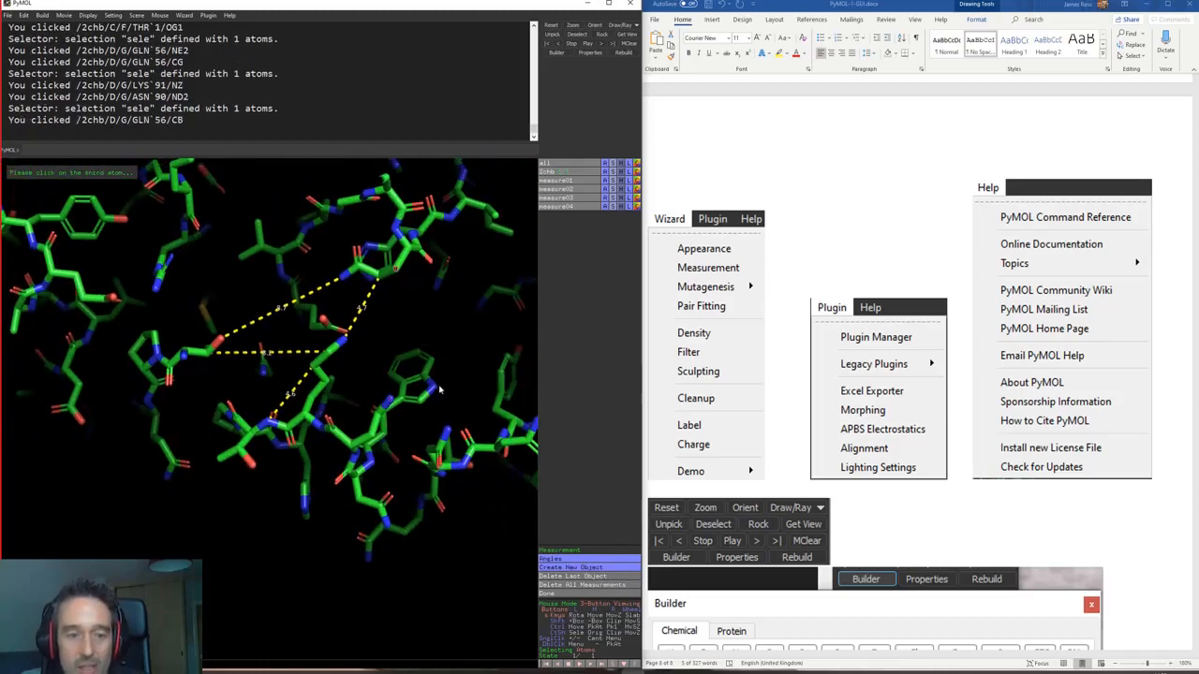
{"action": "left_click", "coordinate": [438, 390]}
{"action": "mouse_move", "coordinate": [436, 397]}
{"action": "left_mouse_down"}
{"action": "mouse_move", "coordinate": [412, 248]}
{"action": "mouse_move", "coordinate": [494, 371]}
{"action": "left_mouse_up"}
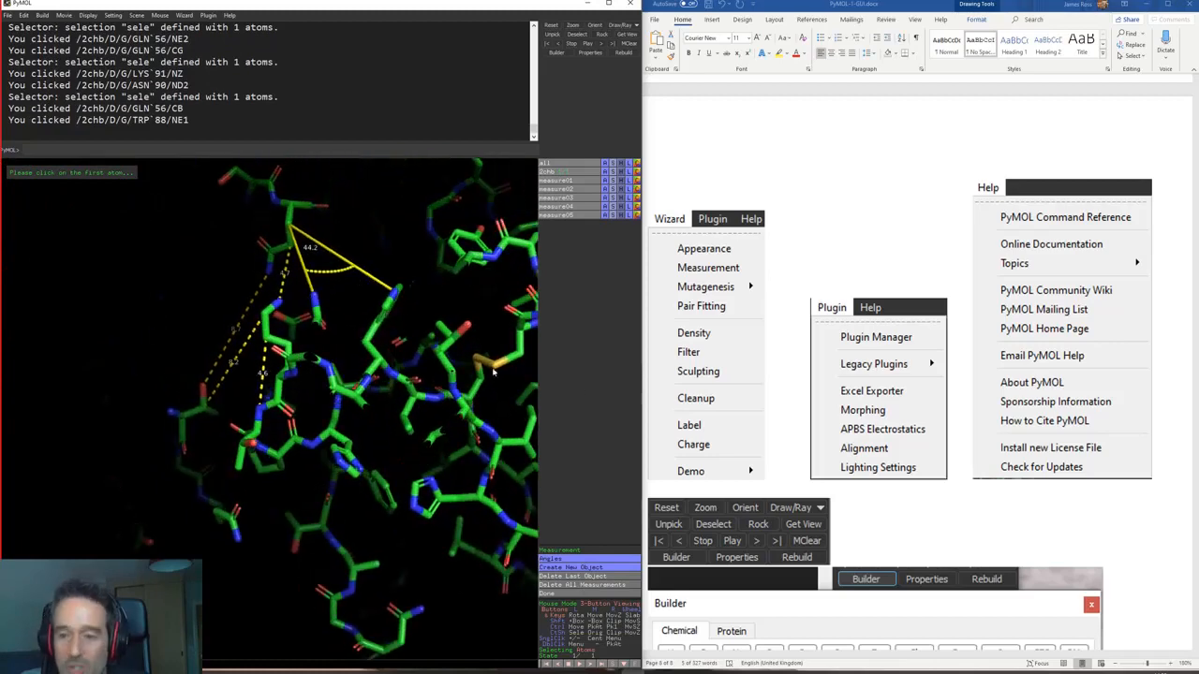
Step: Start the protein Mutagenesis wizard, pick His 94 of chain G and set its mutation to ASN
{"action": "left_click", "coordinate": [184, 15]}
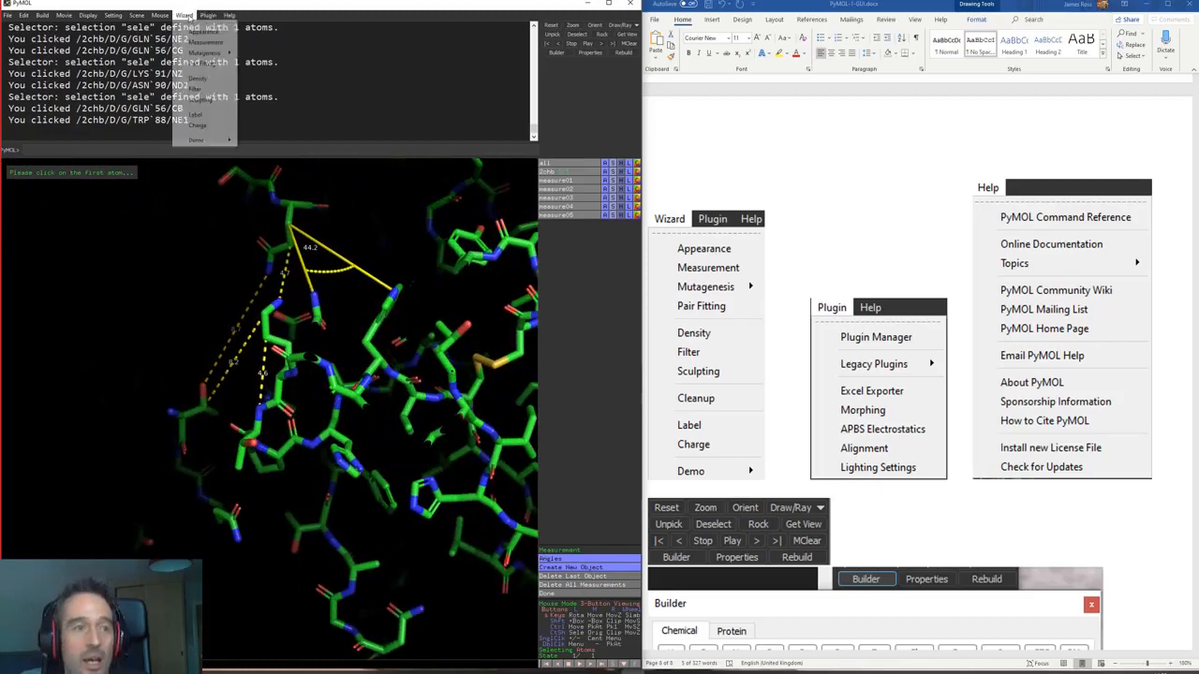
{"action": "mouse_move", "coordinate": [204, 45]}
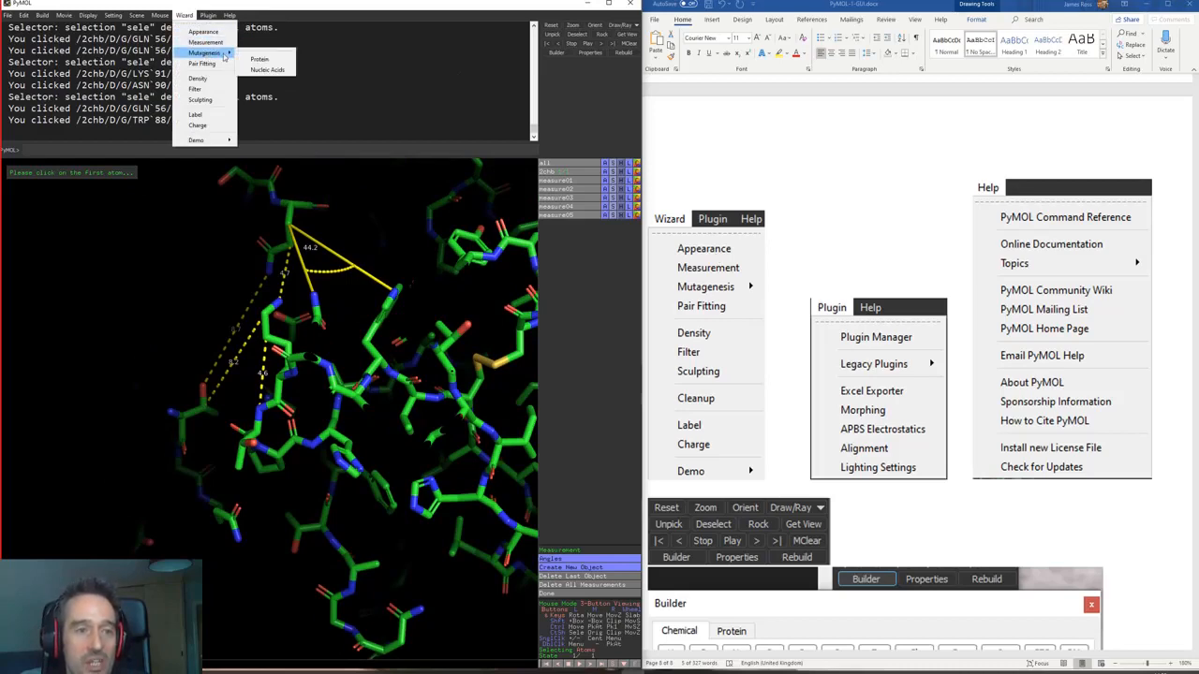
{"action": "left_click", "coordinate": [261, 60]}
{"action": "left_click_drag", "start_coordinate": [230, 273], "coordinate": [259, 414]}
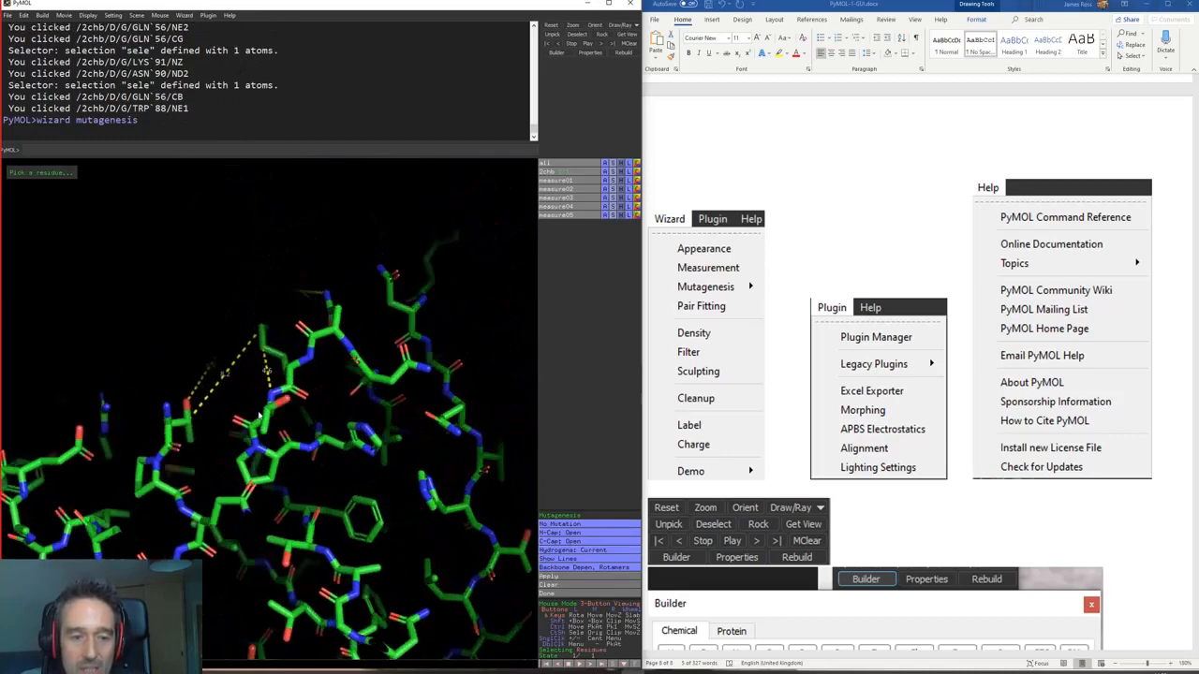
{"action": "left_click", "coordinate": [353, 447]}
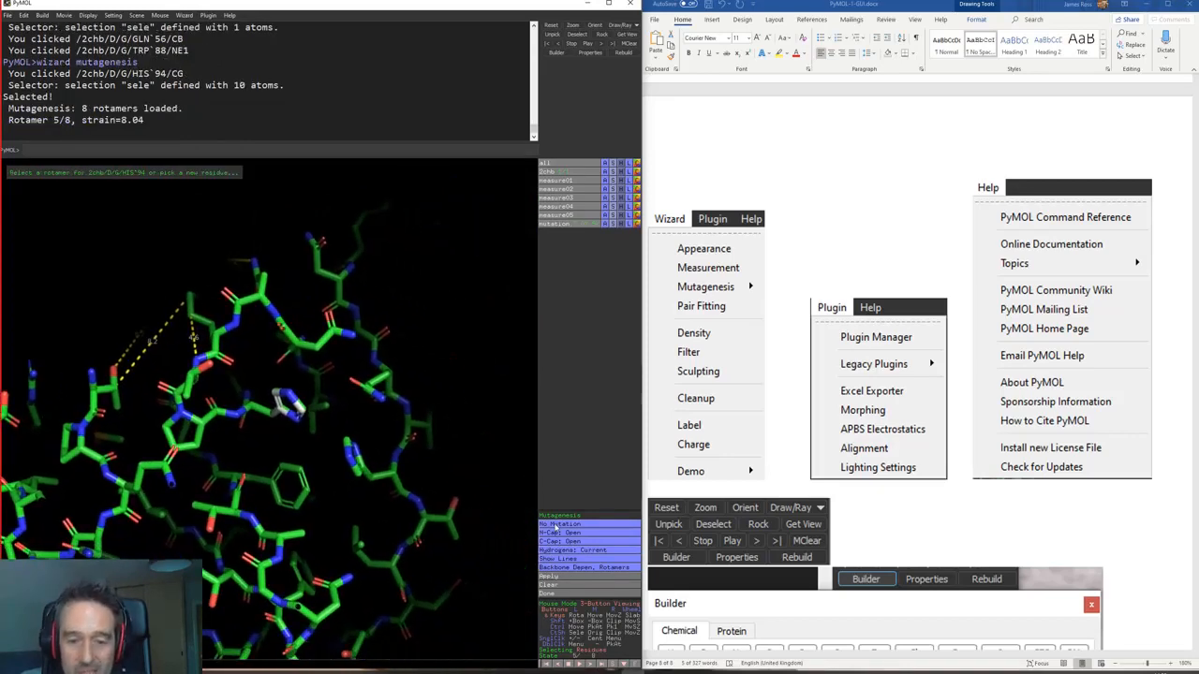
{"action": "left_click", "coordinate": [546, 526]}
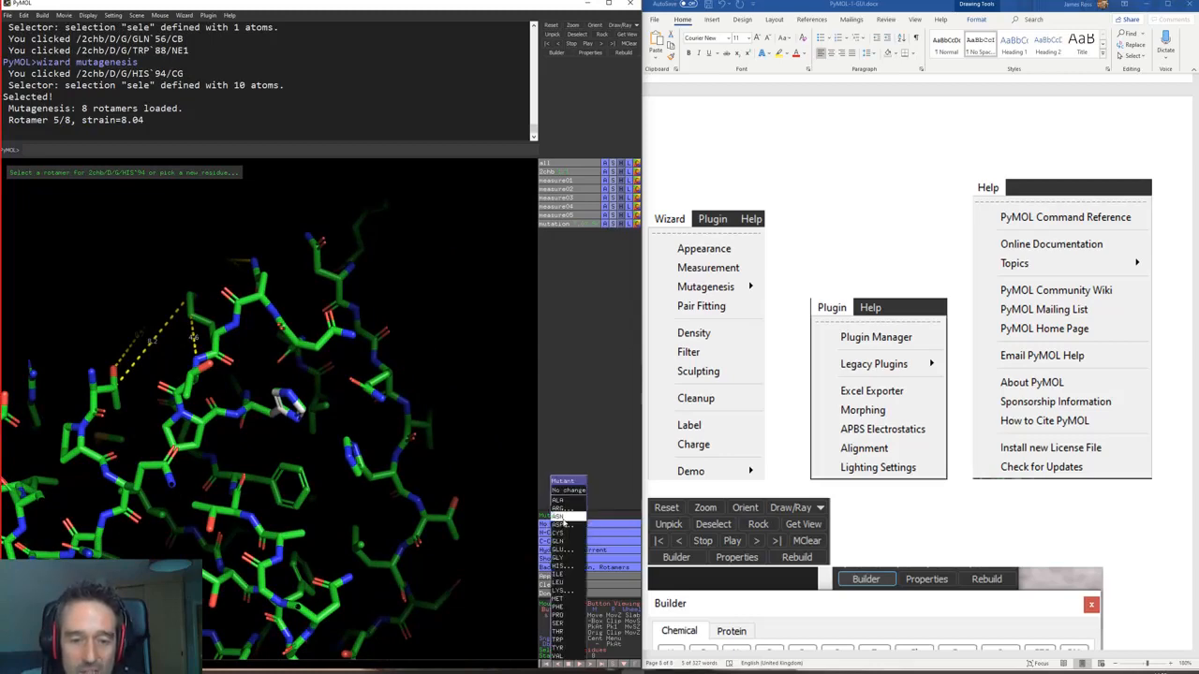
{"action": "left_click", "coordinate": [566, 518]}
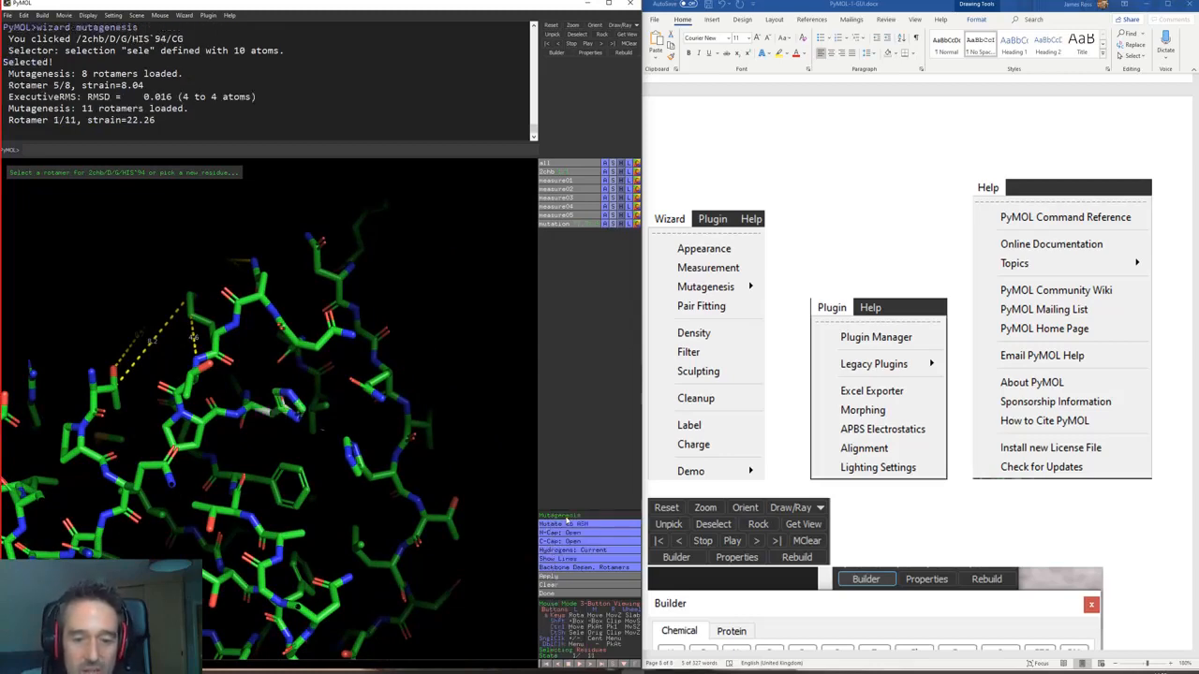
Step: Step forward through the ASN rotamers for residue 94 up to the last one, checking each for clashes
{"action": "left_click_drag", "start_coordinate": [333, 490], "coordinate": [247, 446]}
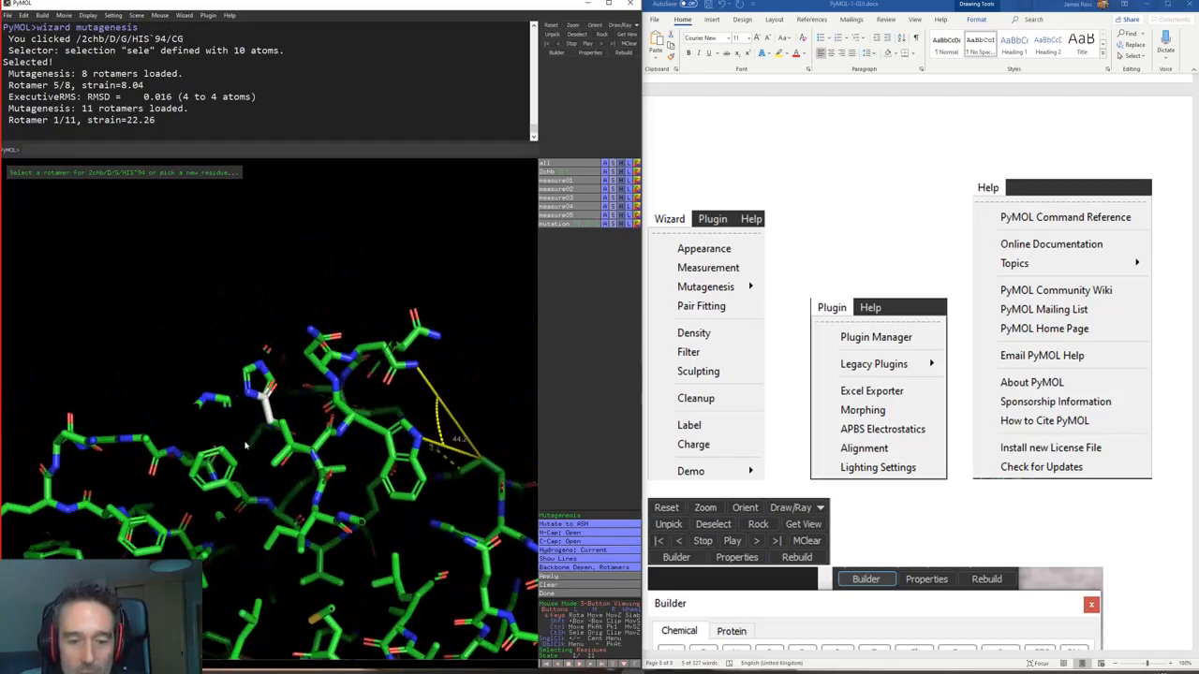
{"action": "left_click", "coordinate": [592, 665]}
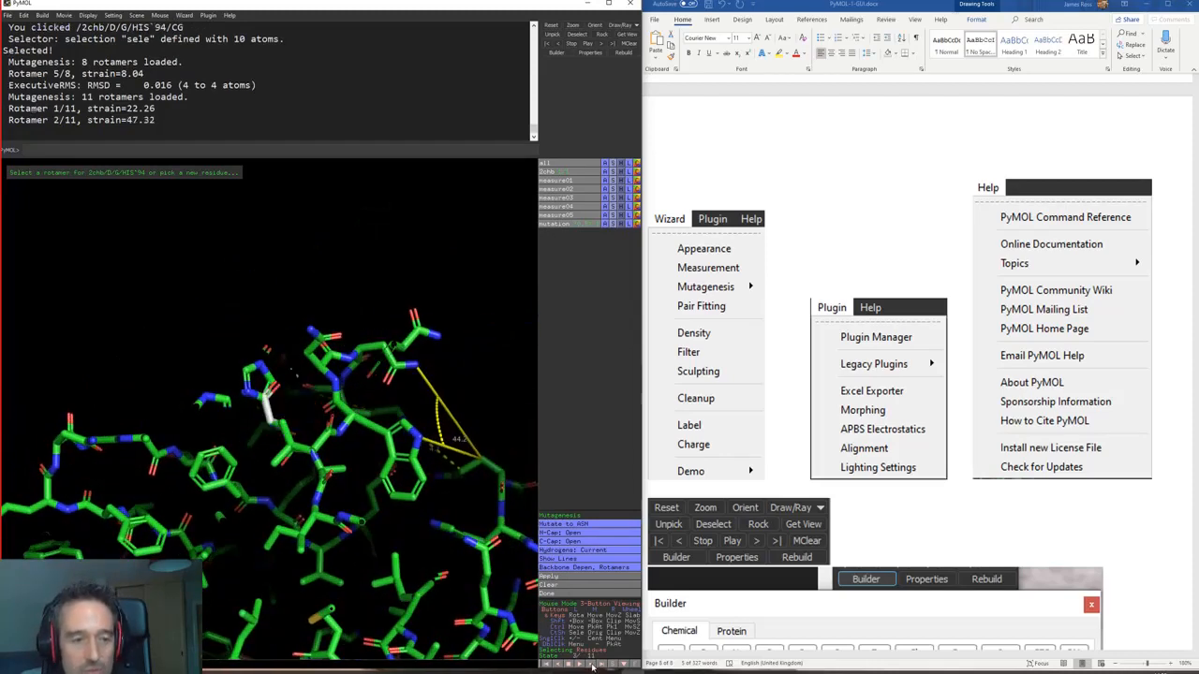
{"action": "left_click", "coordinate": [592, 665]}
{"action": "left_click", "coordinate": [592, 665]}
{"action": "left_click_drag", "start_coordinate": [335, 531], "coordinate": [364, 559]}
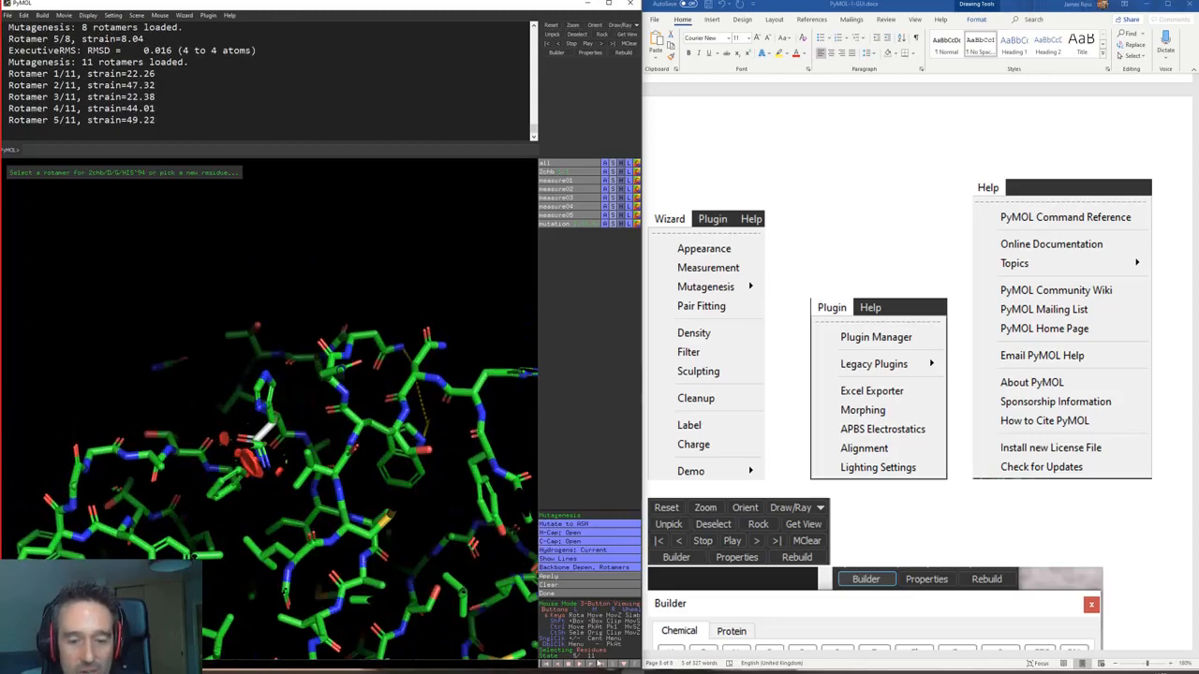
{"action": "left_click", "coordinate": [592, 665]}
{"action": "left_click", "coordinate": [592, 665]}
{"action": "left_click", "coordinate": [592, 665]}
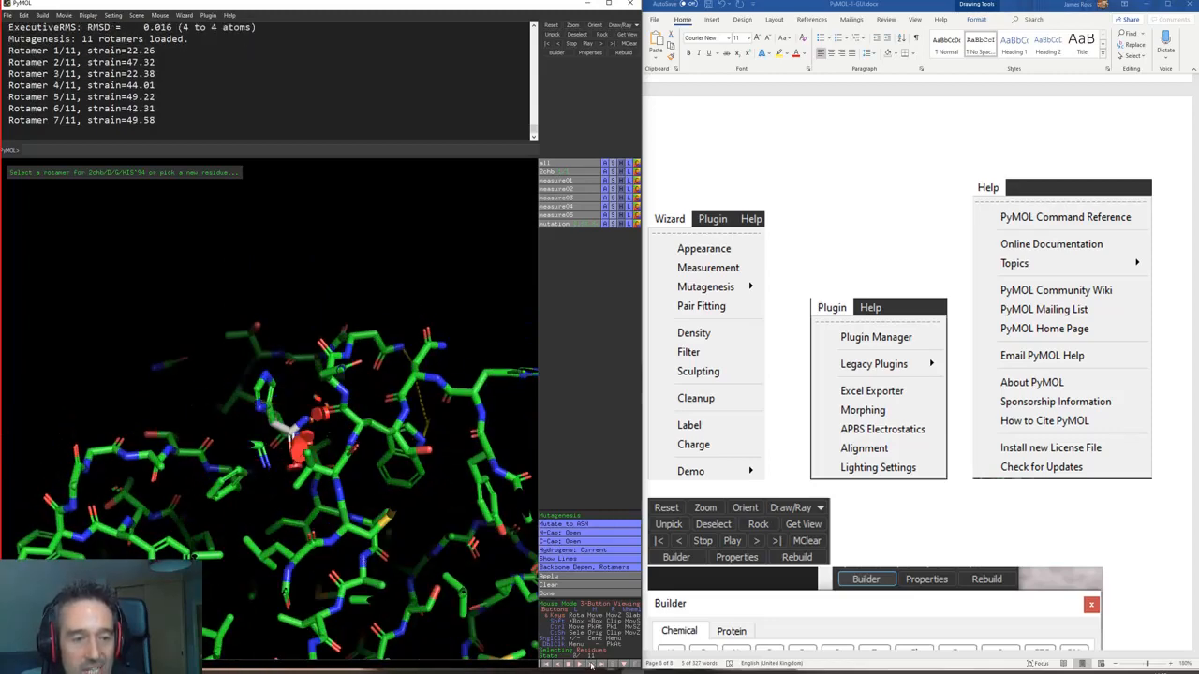
{"action": "left_click", "coordinate": [592, 665]}
{"action": "left_click", "coordinate": [592, 665]}
{"action": "left_click", "coordinate": [592, 665]}
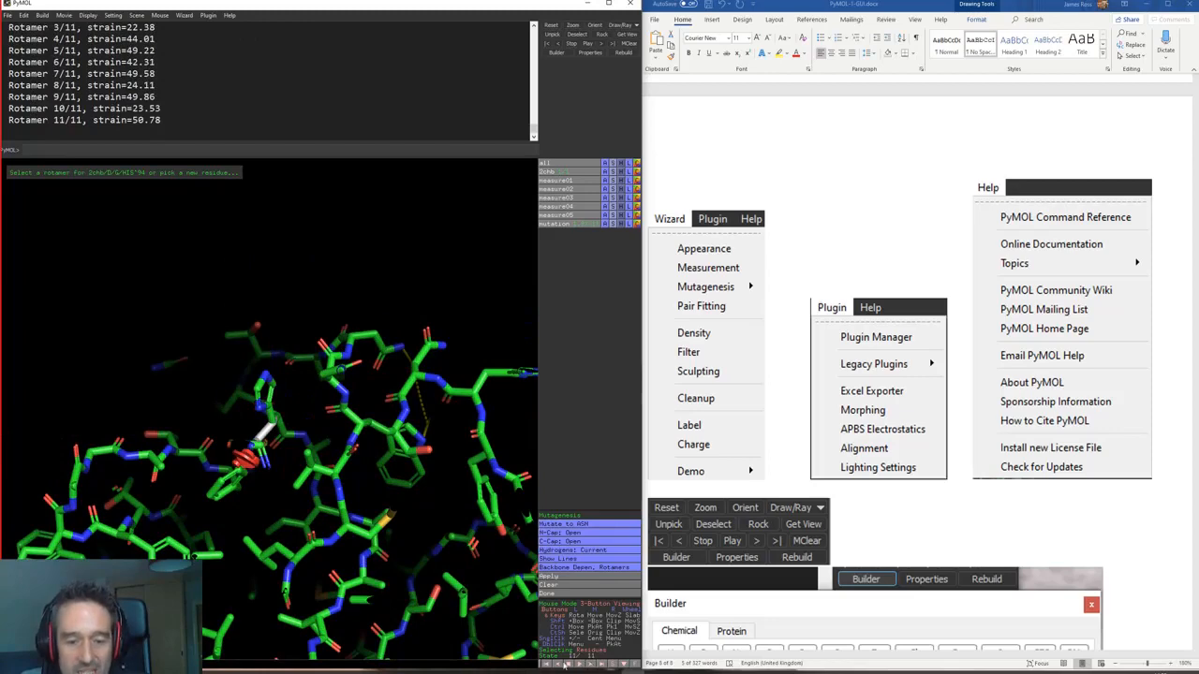
Step: Step back through the rotamers to the first one and apply the ASN mutation
{"action": "left_click", "coordinate": [564, 664]}
{"action": "left_click", "coordinate": [562, 664]}
{"action": "left_click", "coordinate": [562, 664]}
{"action": "left_click", "coordinate": [559, 665]}
{"action": "left_click", "coordinate": [560, 665]}
{"action": "left_click", "coordinate": [556, 664]}
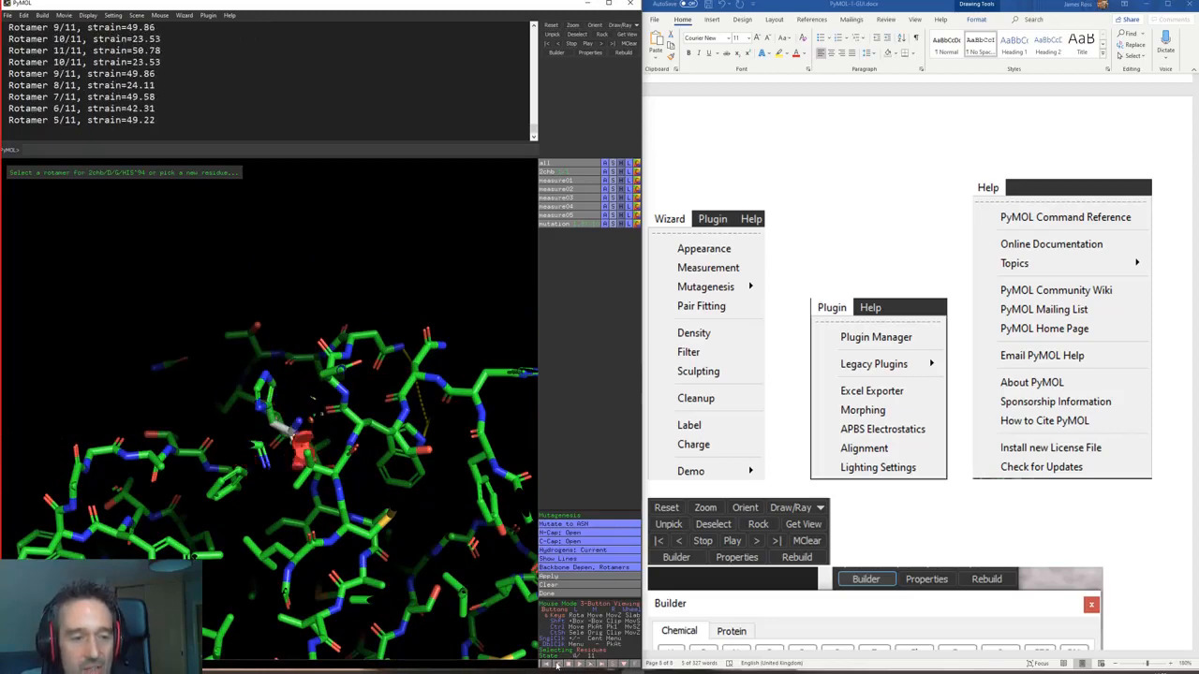
{"action": "left_click", "coordinate": [556, 665]}
{"action": "left_click", "coordinate": [556, 665]}
{"action": "left_click", "coordinate": [557, 665]}
{"action": "left_click", "coordinate": [557, 665]}
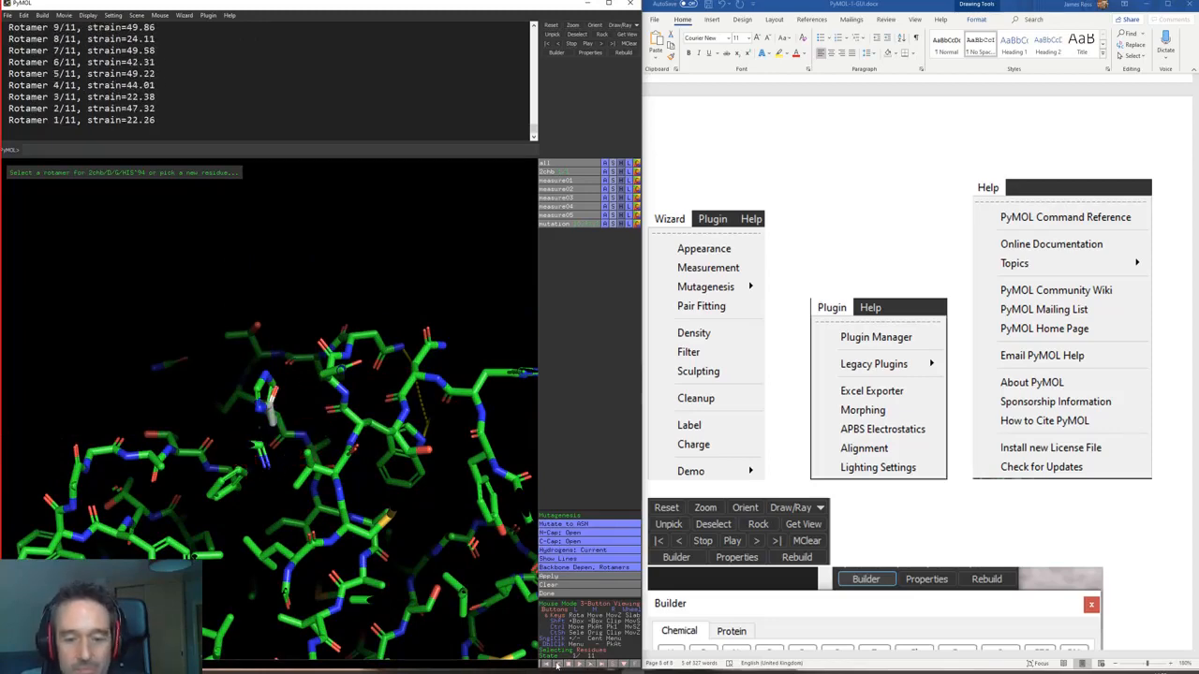
{"action": "left_click", "coordinate": [575, 581]}
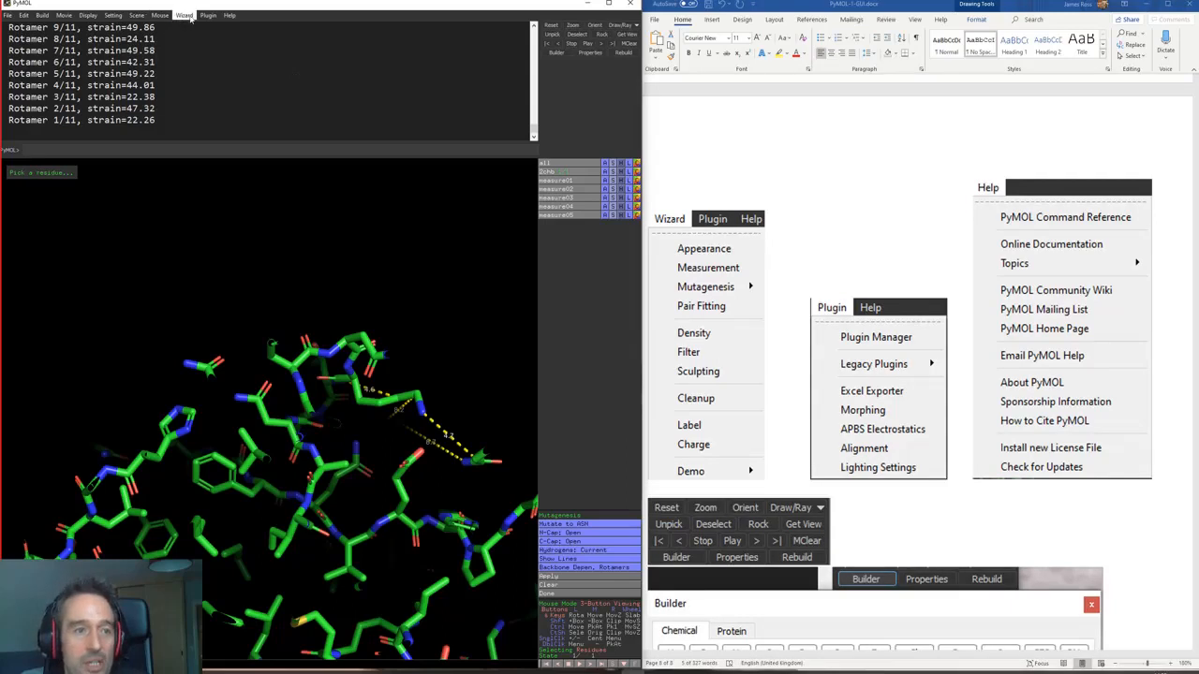
Step: Examine the available wizards, the plugins and the help resources without starting any of them
{"action": "left_click", "coordinate": [187, 16]}
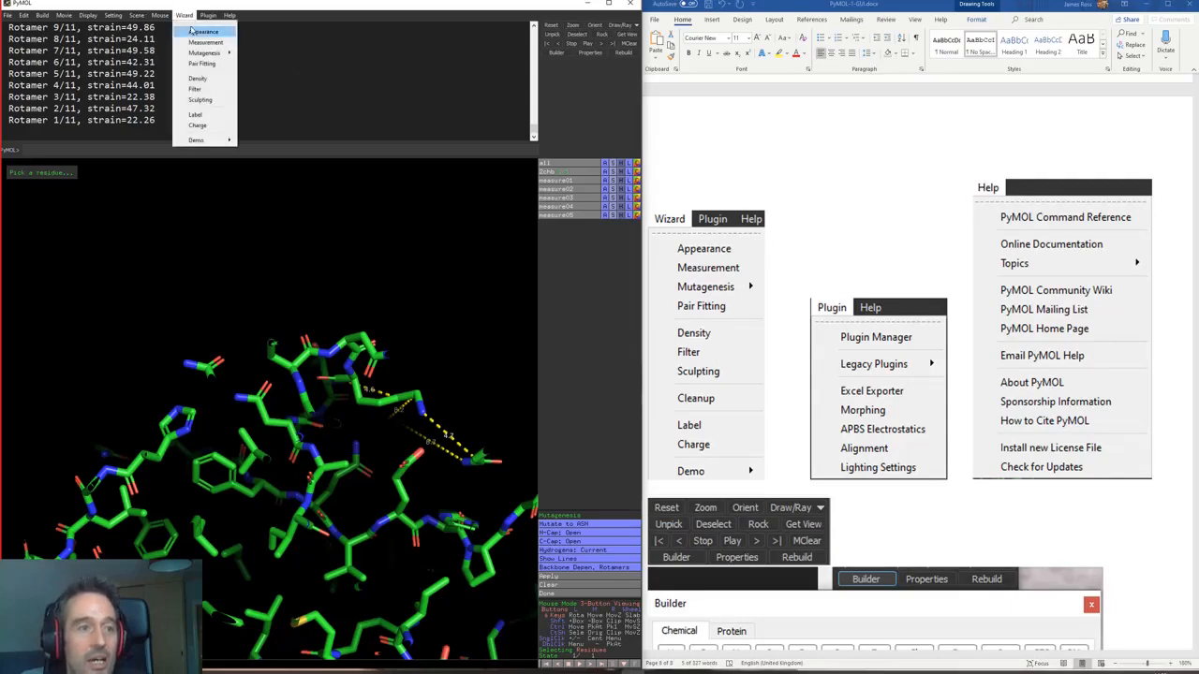
{"action": "mouse_move", "coordinate": [221, 57]}
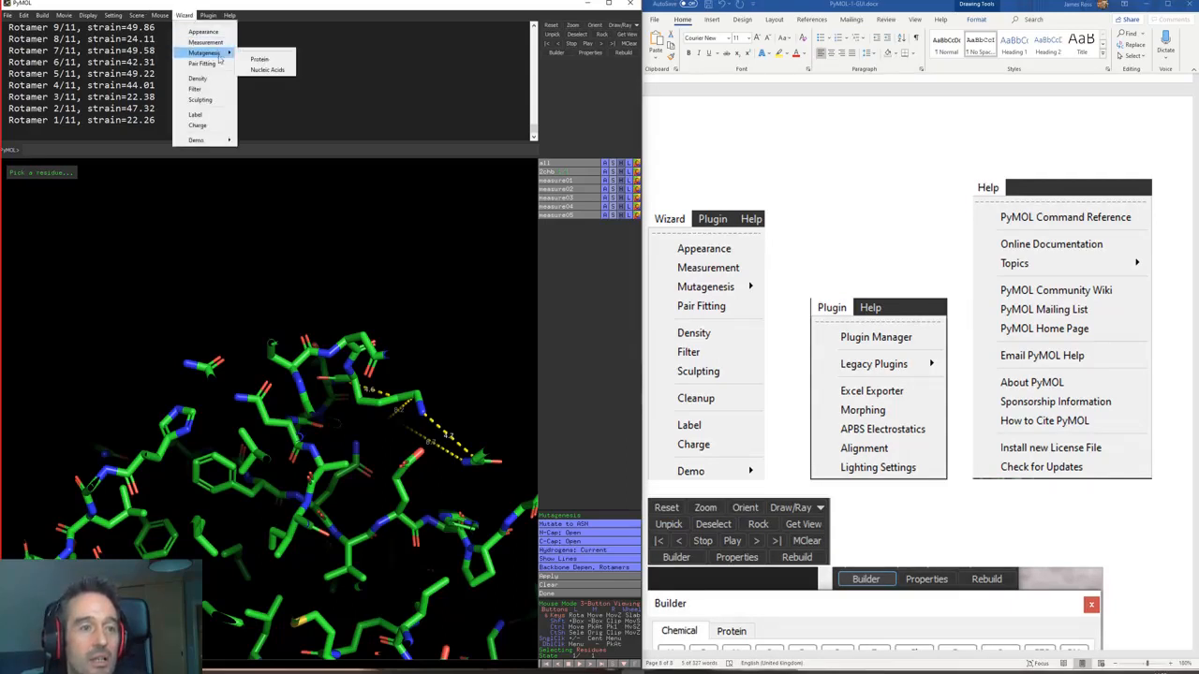
{"action": "left_click", "coordinate": [944, 242]}
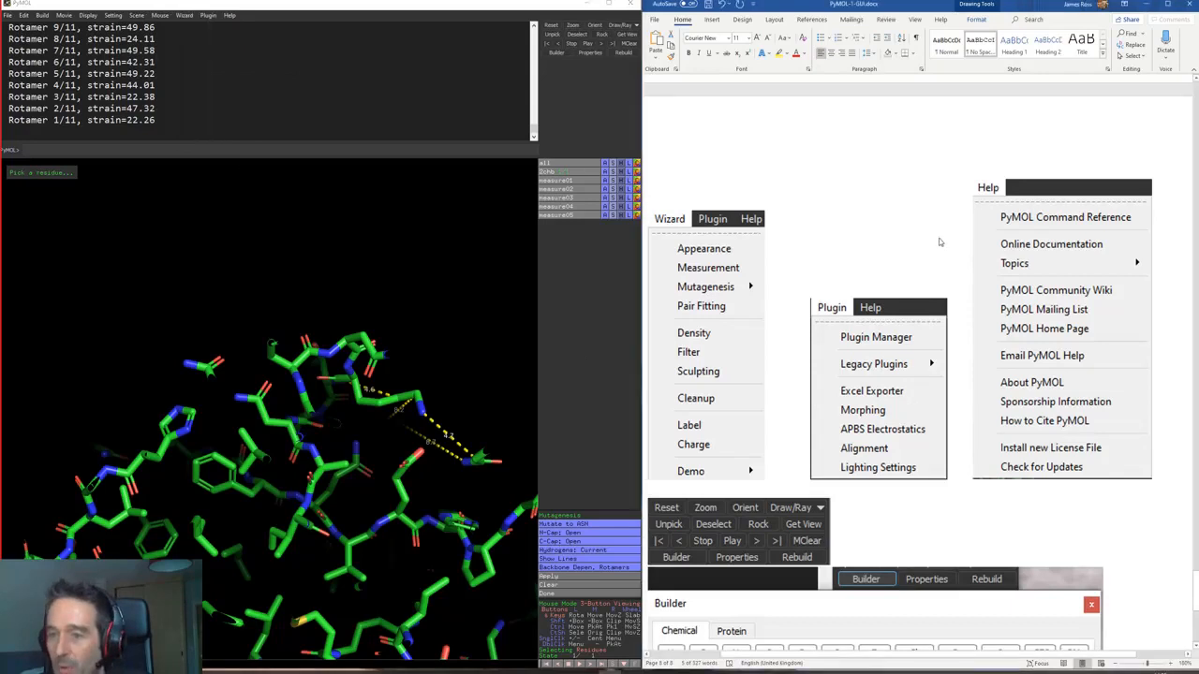
{"action": "left_click", "coordinate": [209, 16]}
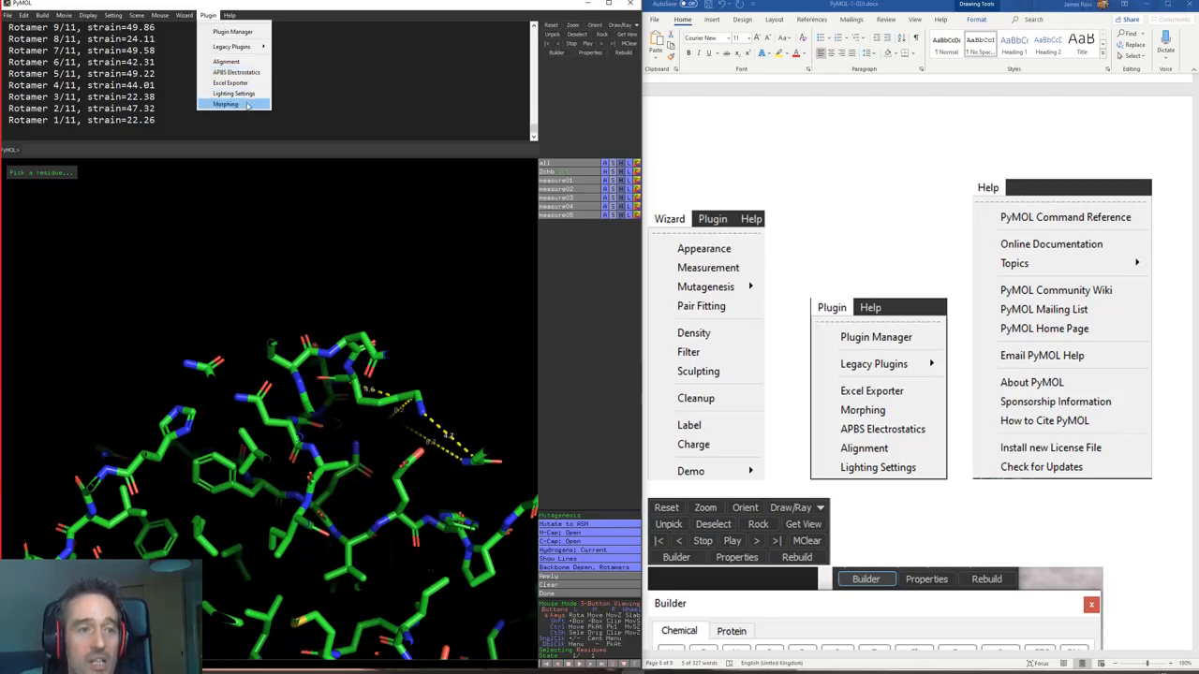
{"action": "mouse_move", "coordinate": [233, 19]}
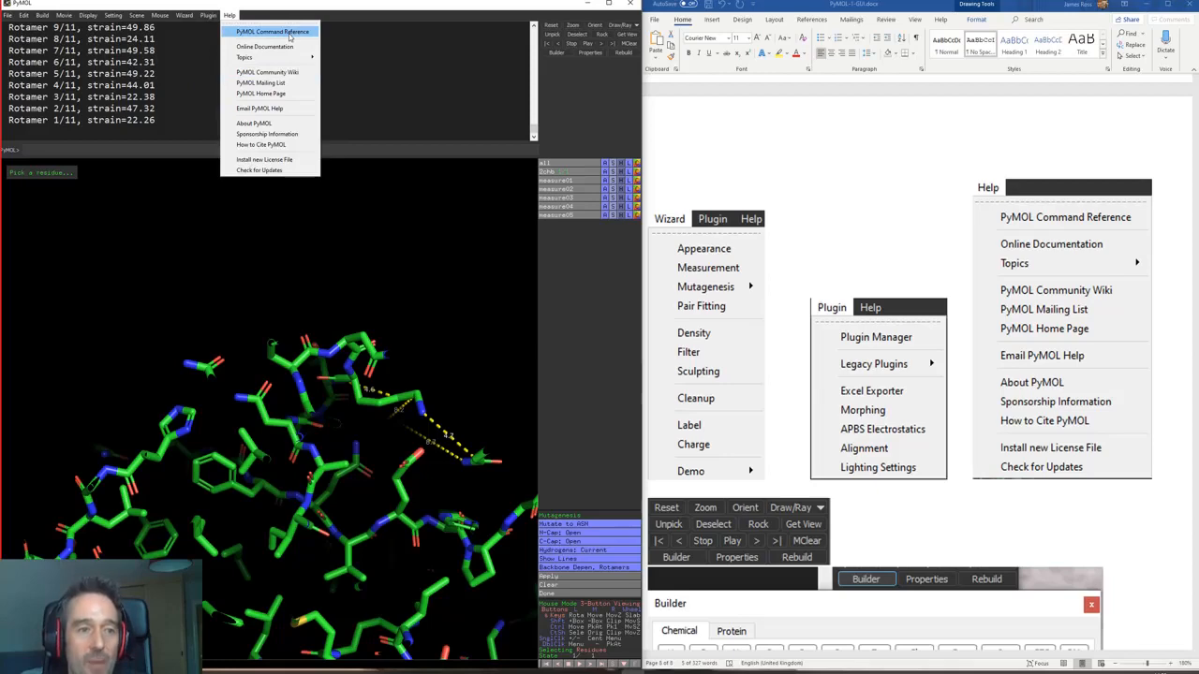
{"action": "left_click", "coordinate": [327, 278]}
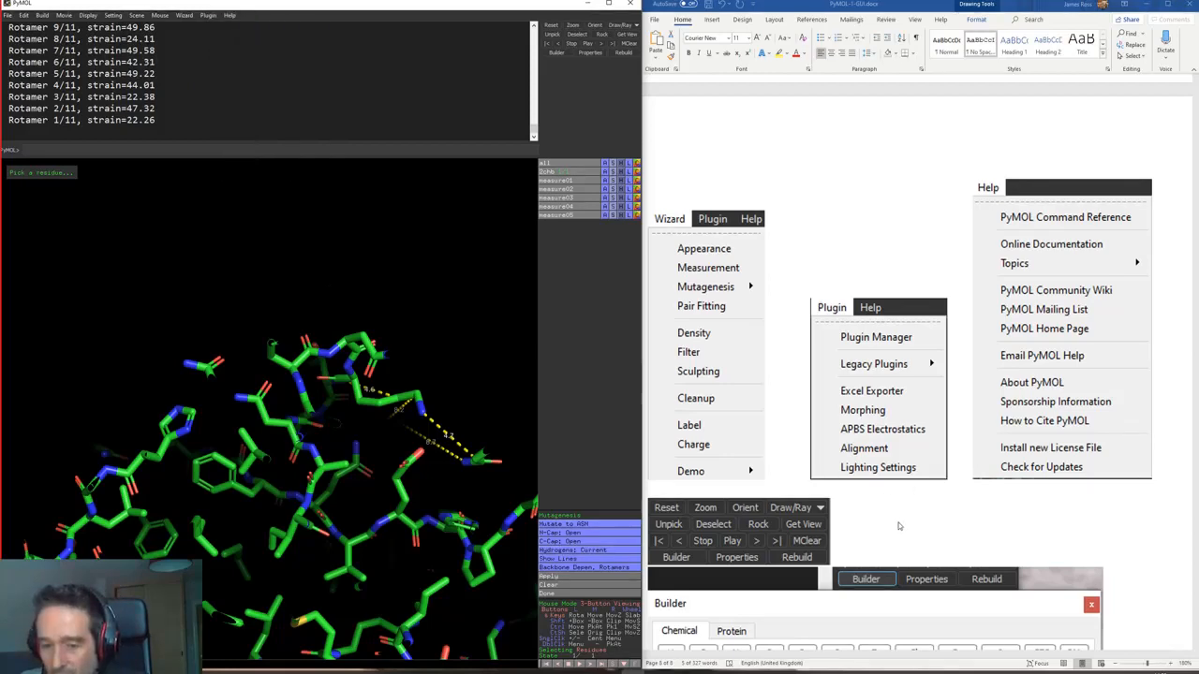
Step: Open the Builder with Undo enabled for 2chb and move its window clear of the structure
{"action": "scroll", "coordinate": [898, 526], "scroll_direction": "down", "scroll_amount": 5}
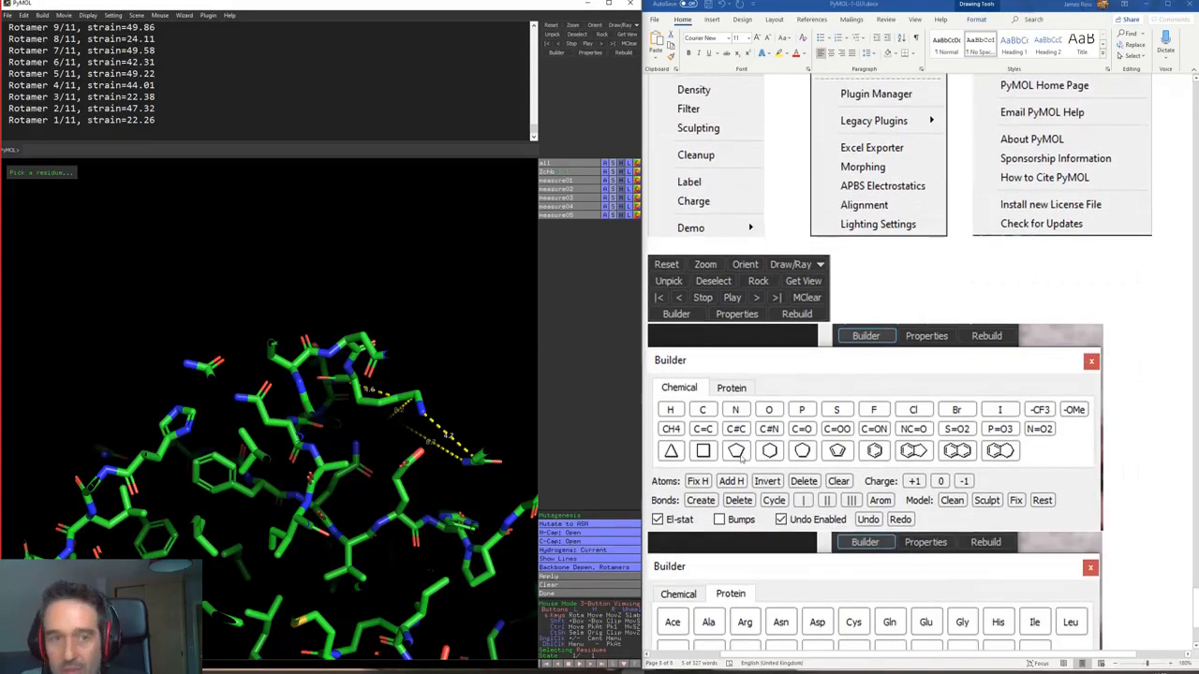
{"action": "left_click", "coordinate": [558, 51]}
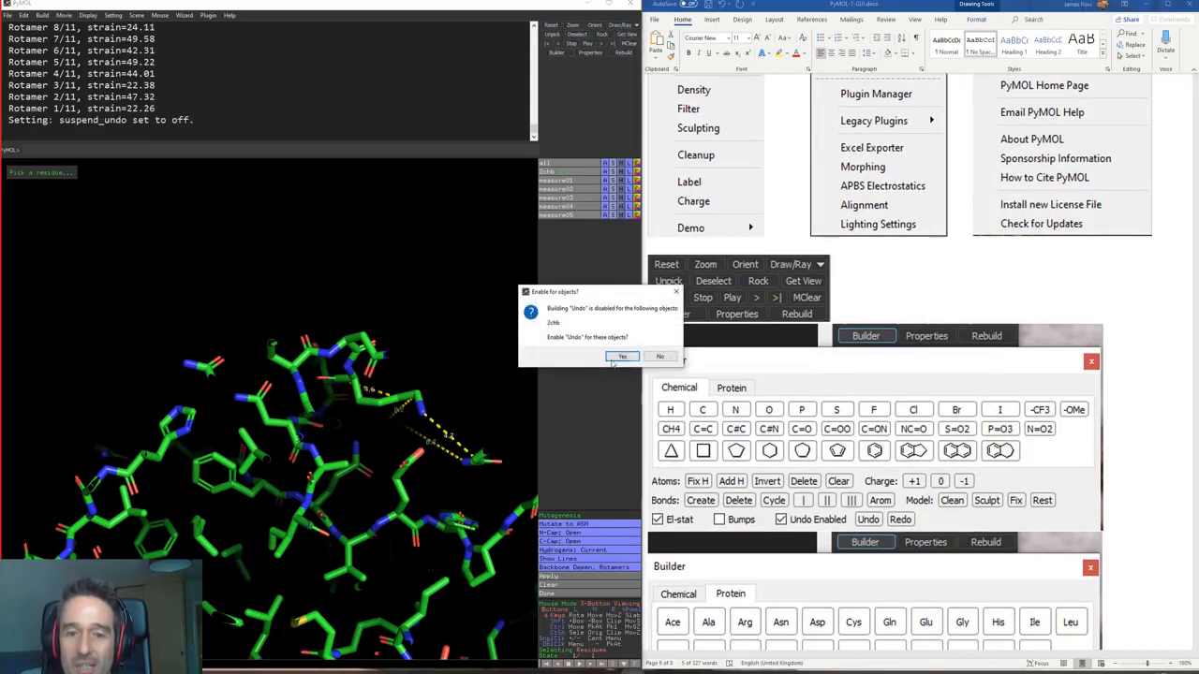
{"action": "left_click", "coordinate": [620, 357]}
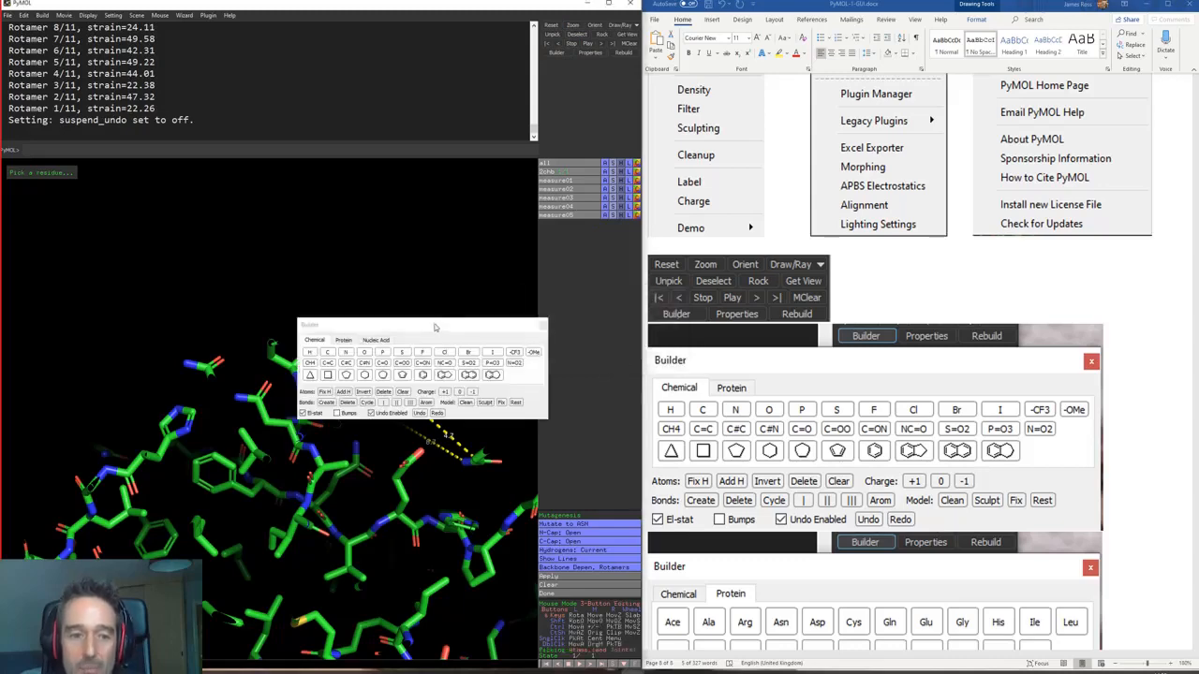
{"action": "left_click_drag", "start_coordinate": [428, 280], "coordinate": [377, 214]}
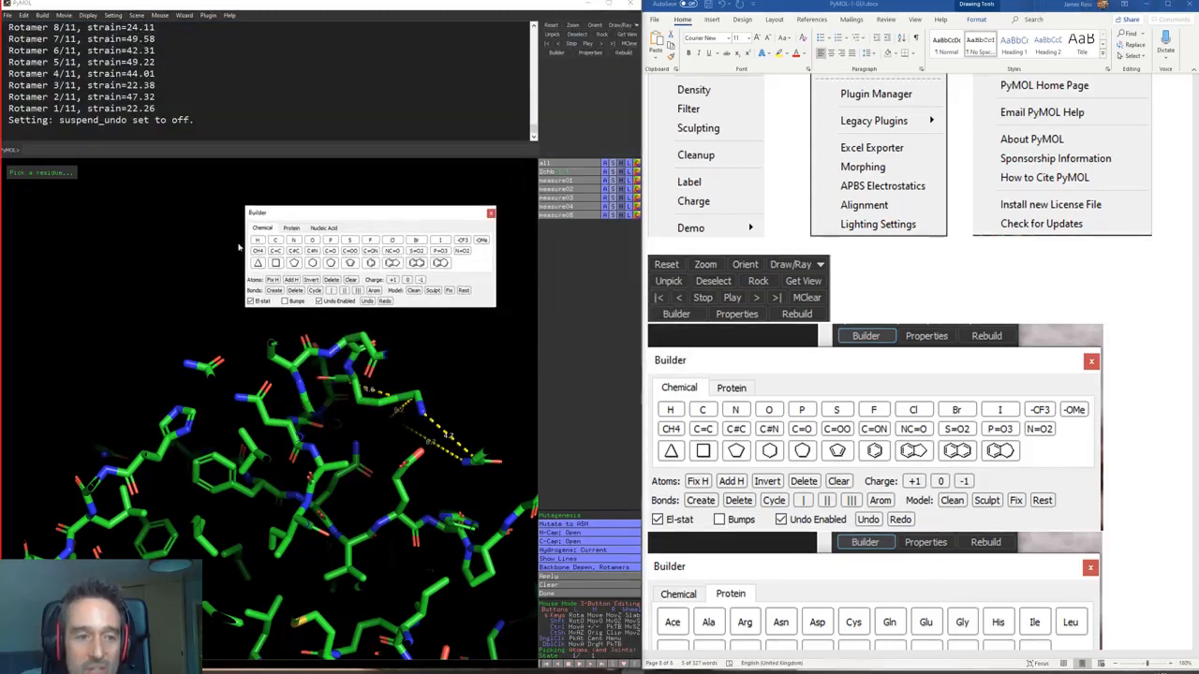
Step: Examine the Builder's protein, nucleic acid and chemical building blocks, and close the Builder
{"action": "left_click", "coordinate": [291, 230]}
{"action": "left_click", "coordinate": [329, 231]}
{"action": "left_click", "coordinate": [294, 229]}
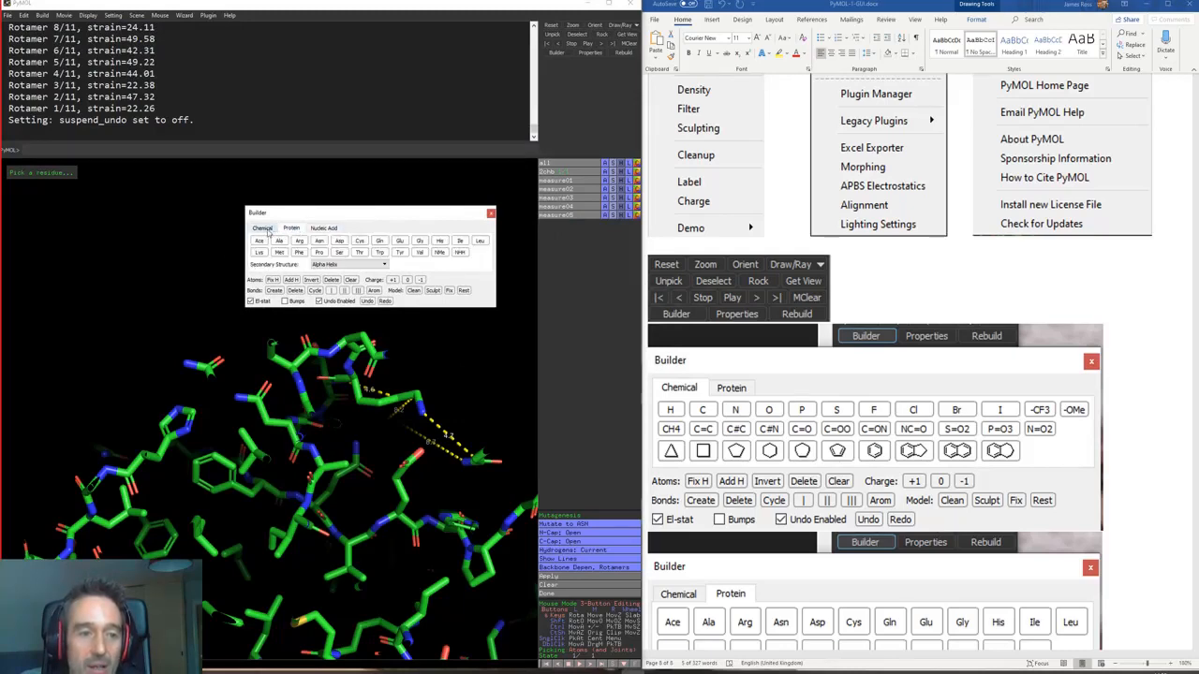
{"action": "left_click", "coordinate": [266, 229]}
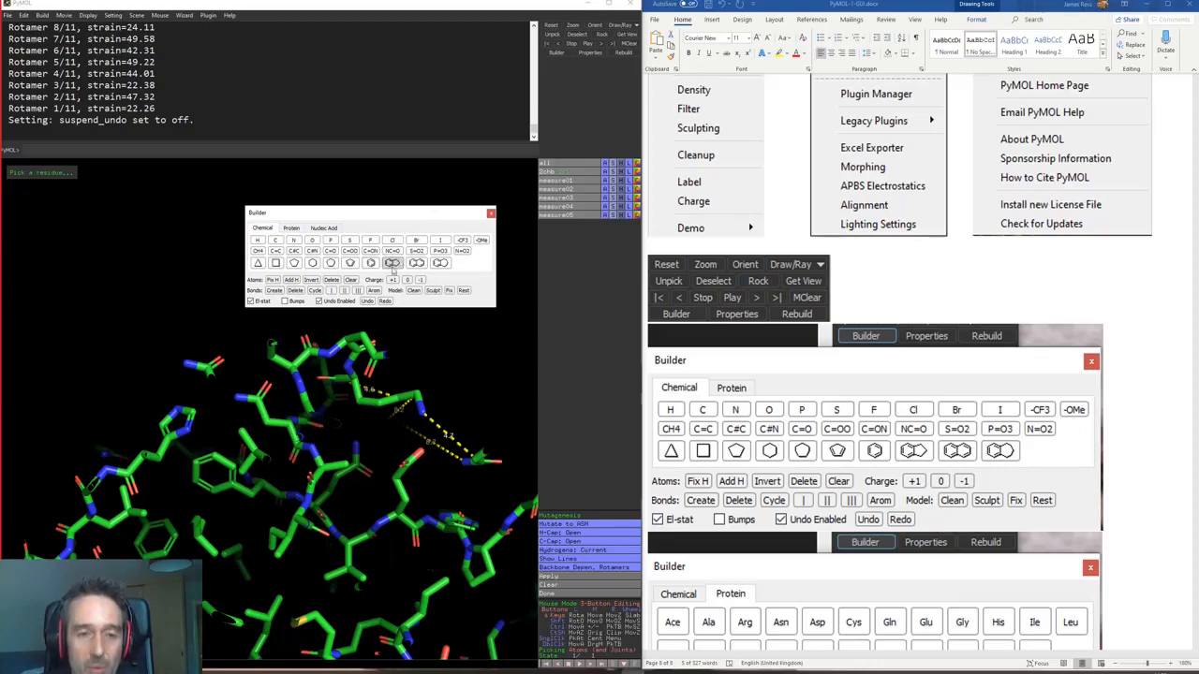
{"action": "left_click_drag", "start_coordinate": [397, 216], "coordinate": [394, 205]}
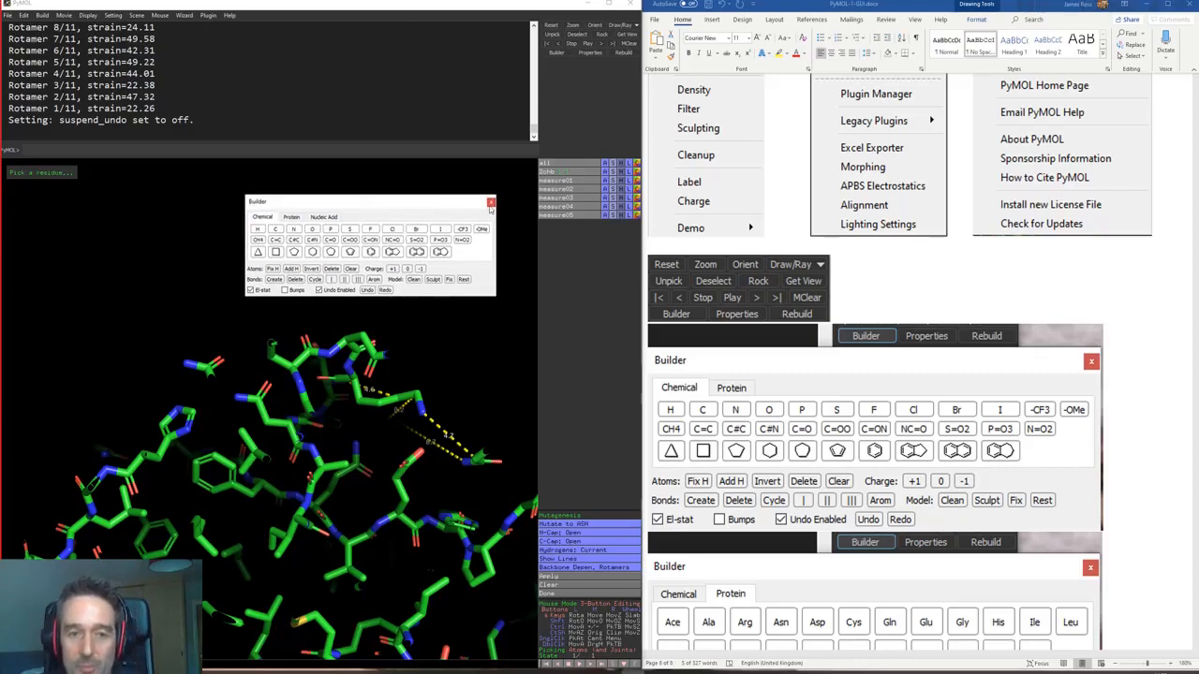
{"action": "left_click", "coordinate": [491, 204]}
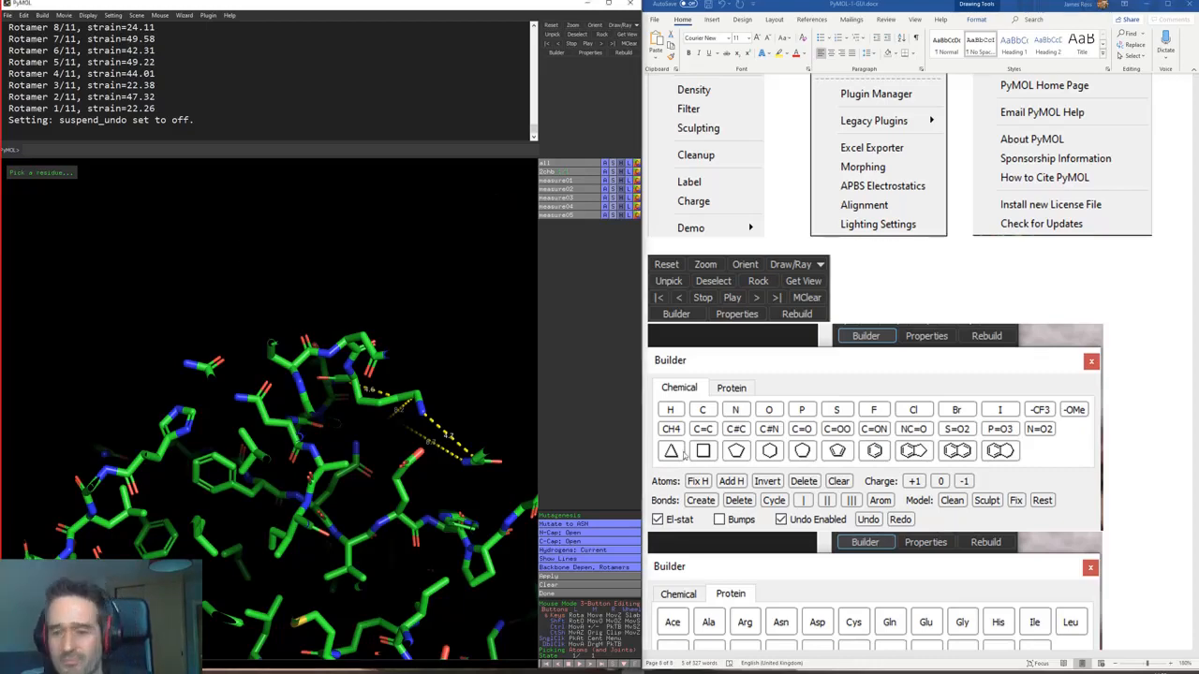
Step: Look through the menu reference pages in the Word document PyMOL-1-GUI.docx
{"action": "scroll", "coordinate": [1000, 511], "scroll_direction": "down", "scroll_amount": 3}
{"action": "scroll", "coordinate": [1000, 510], "scroll_direction": "down", "scroll_amount": 15}
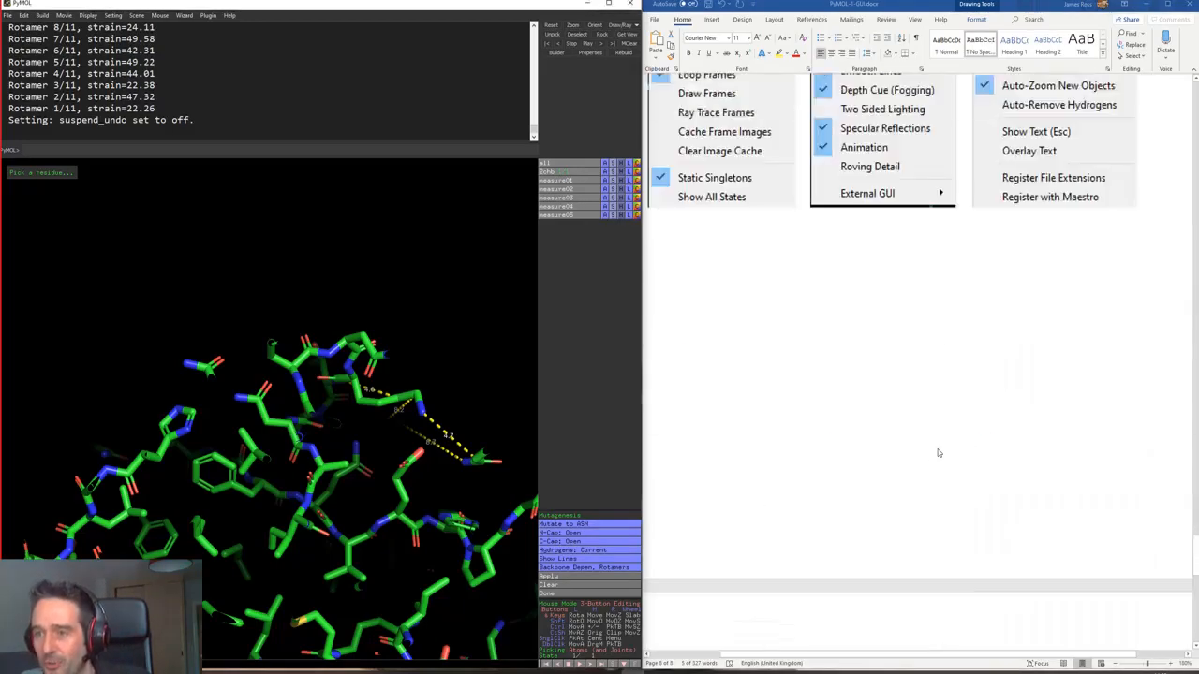